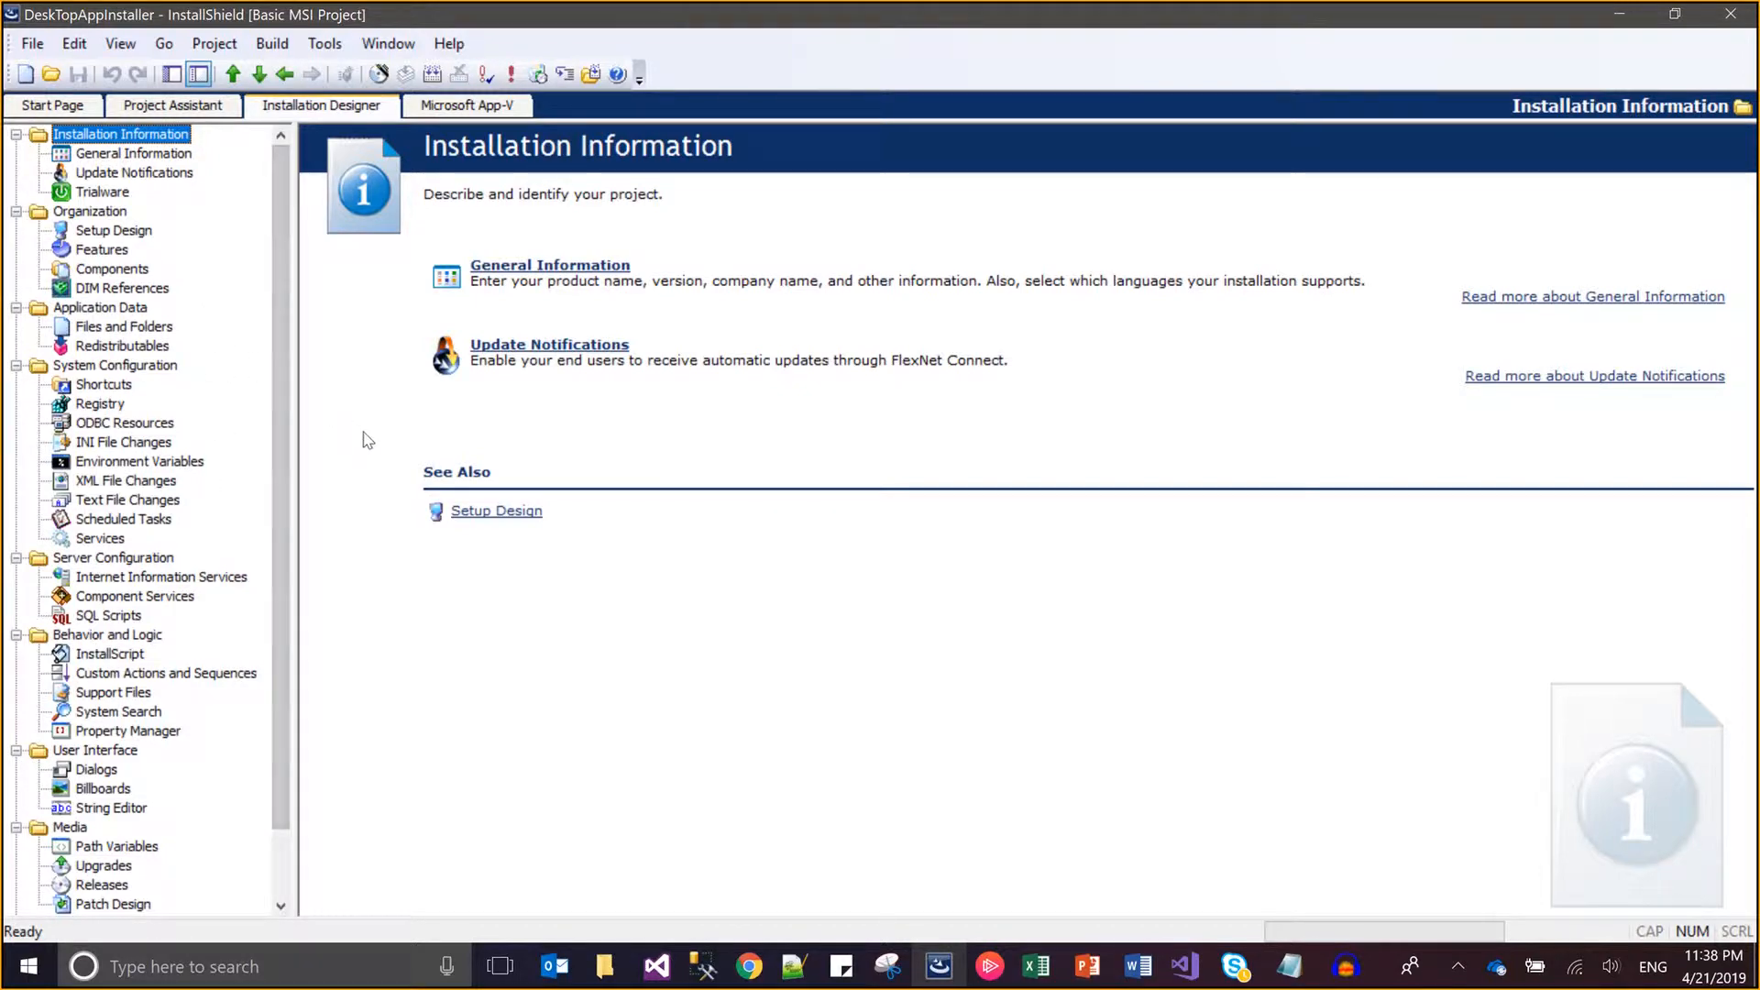
- Launch Registry Editor with regedit and bring its window to the front
left_click(318, 983)
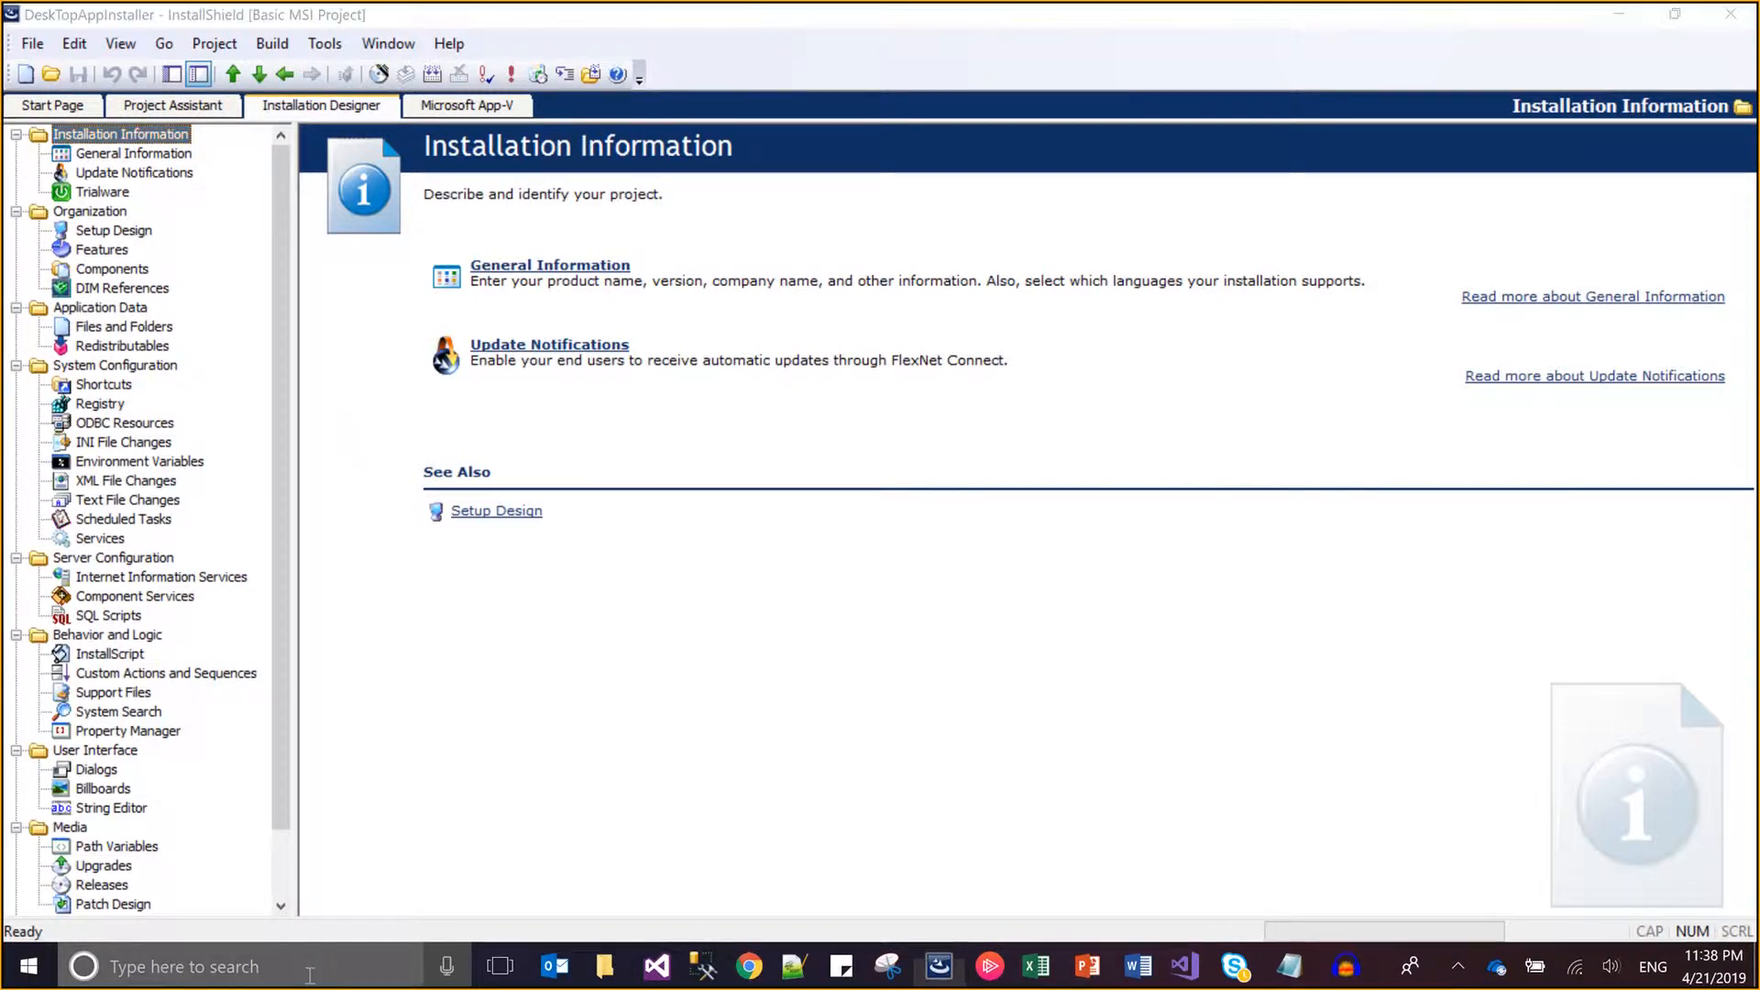
type("regedit")
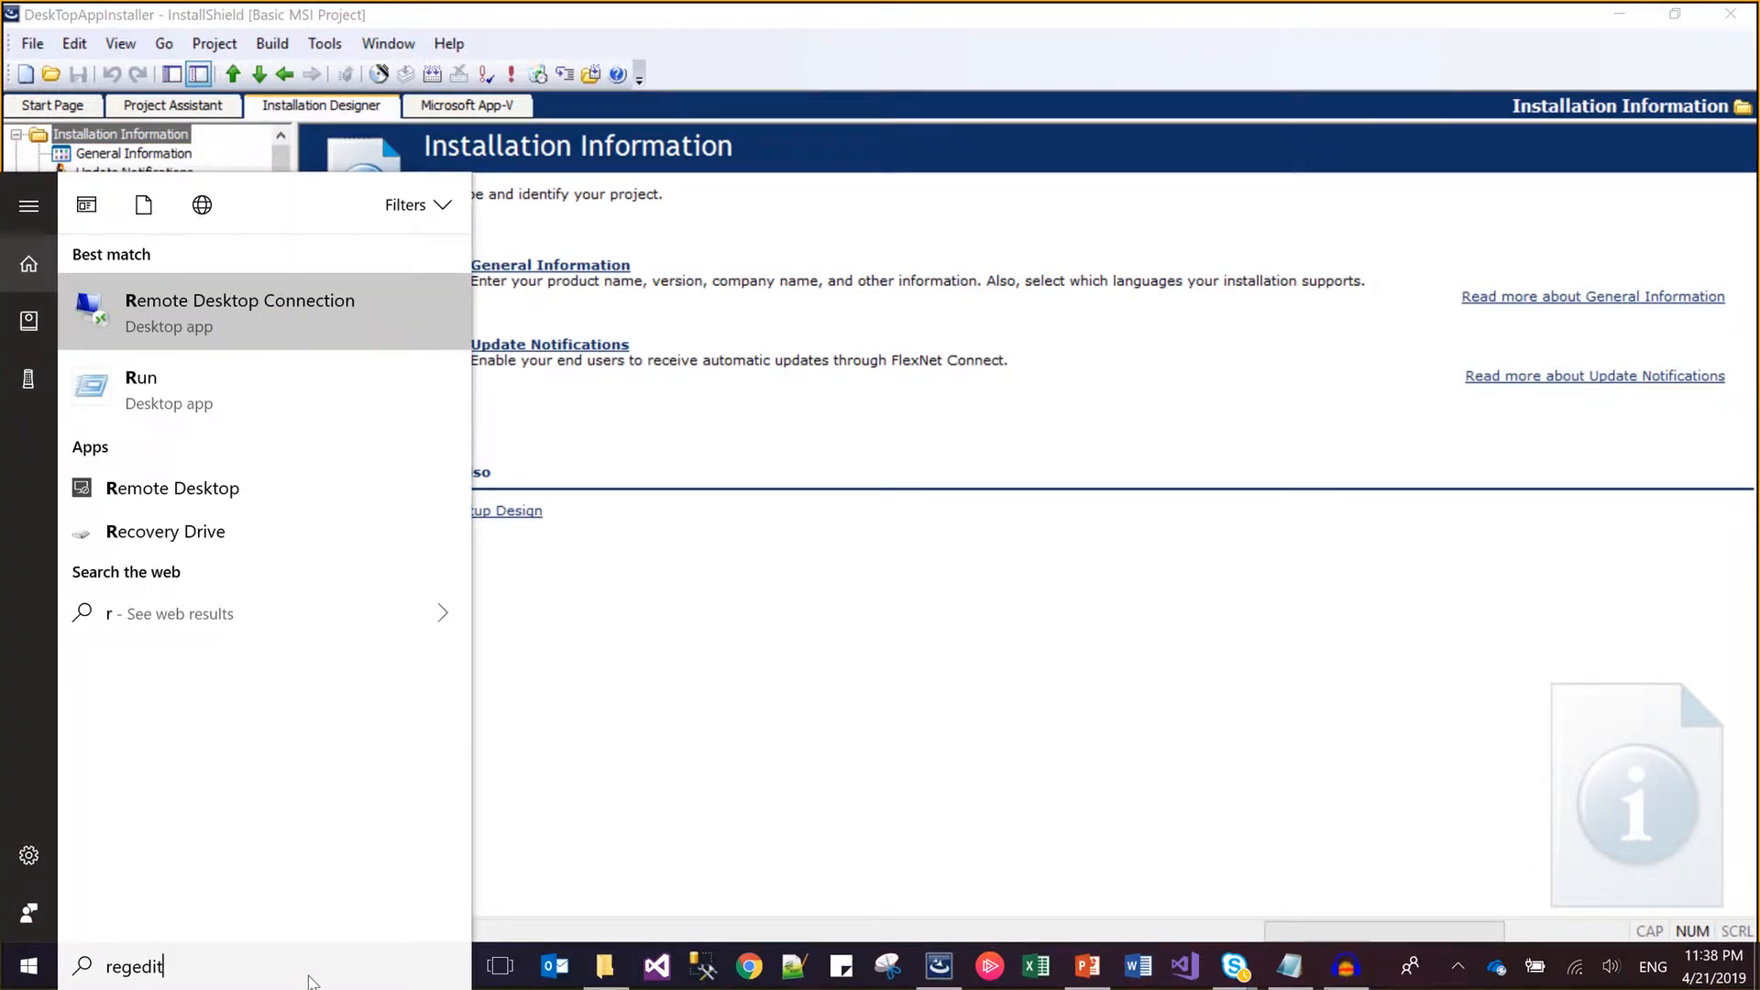
key("Return")
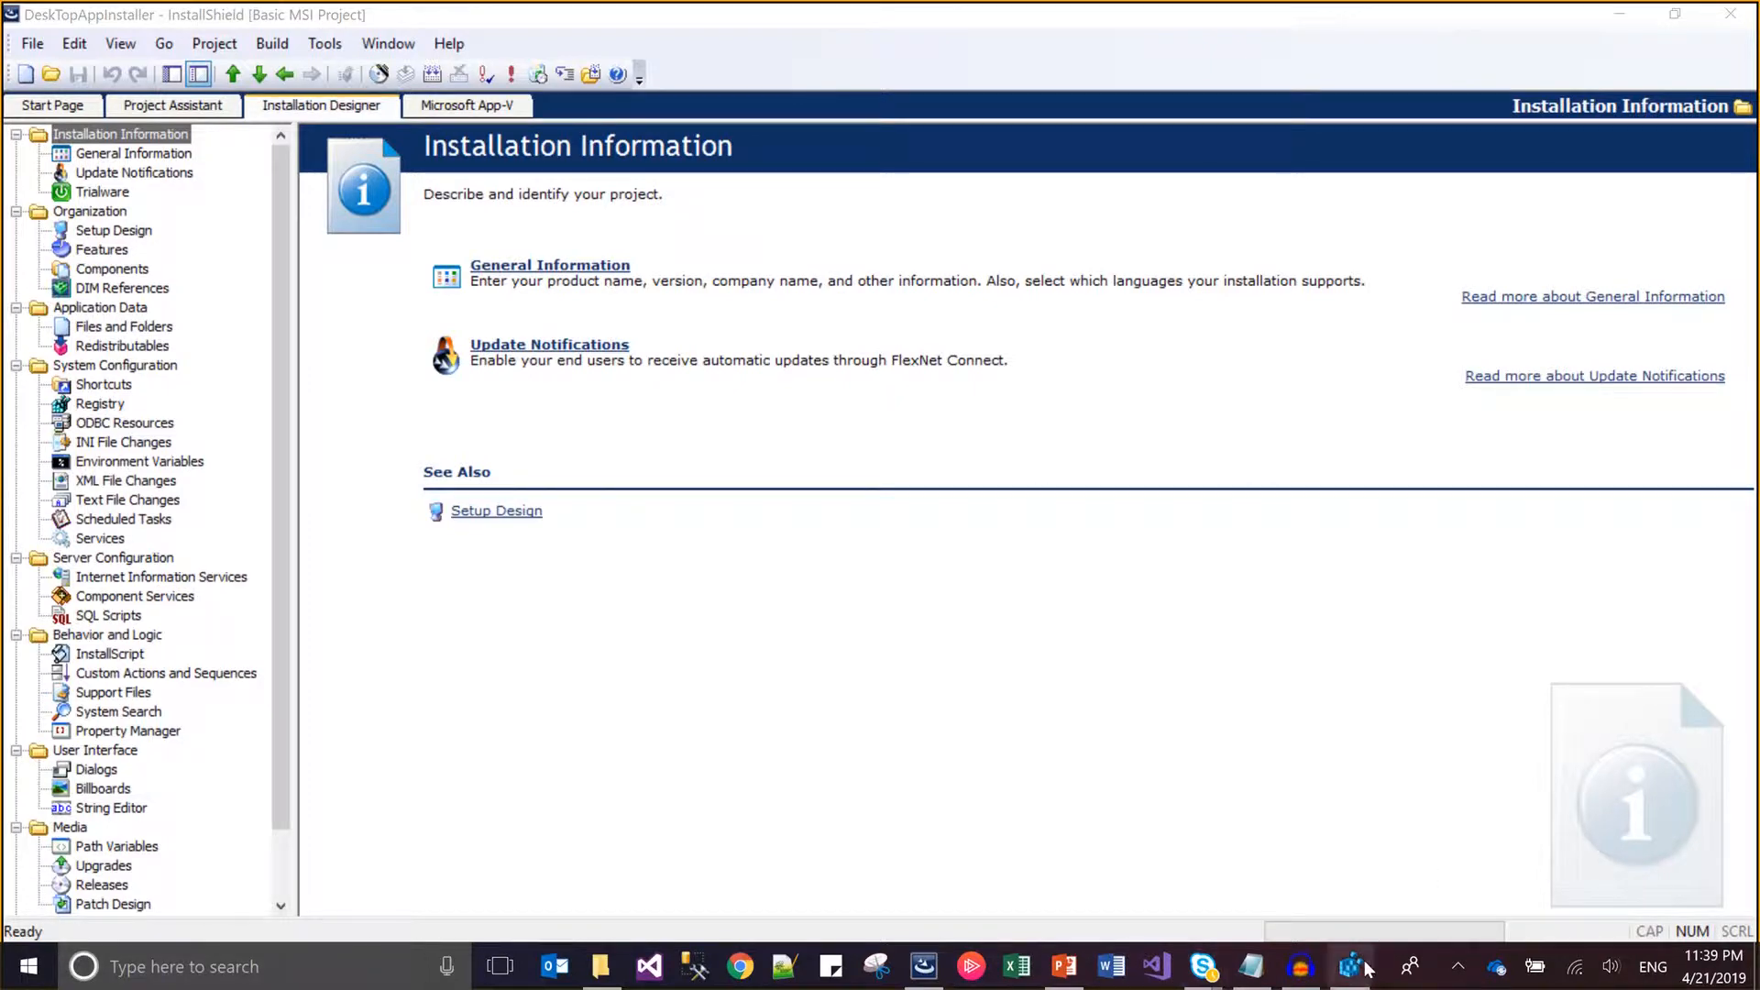
mouse_move(1364, 969)
left_click(1364, 918)
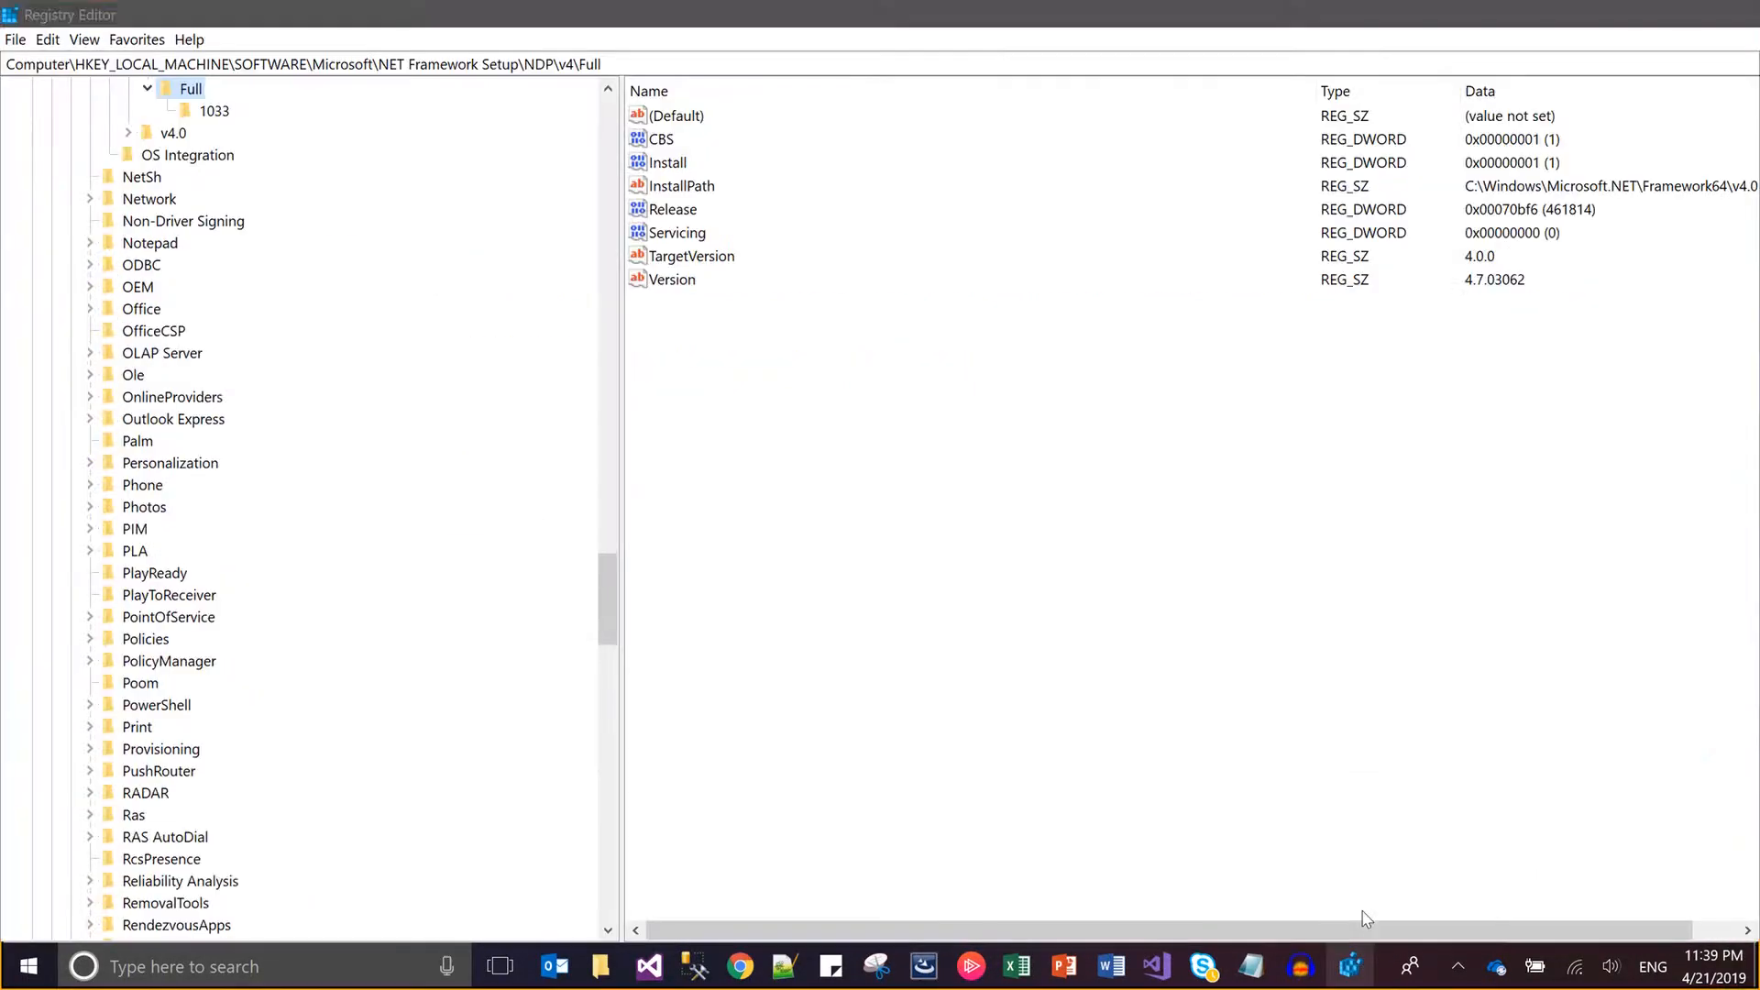
- Collapse the registry tree from the .NET Framework key up to the HKEY_LOCAL_MACHINE level
key("Left")
key("Left")
key("Left")
key("Left")
key("Left")
key("Left")
key("Left")
key("Left")
key("Left")
key("Left")
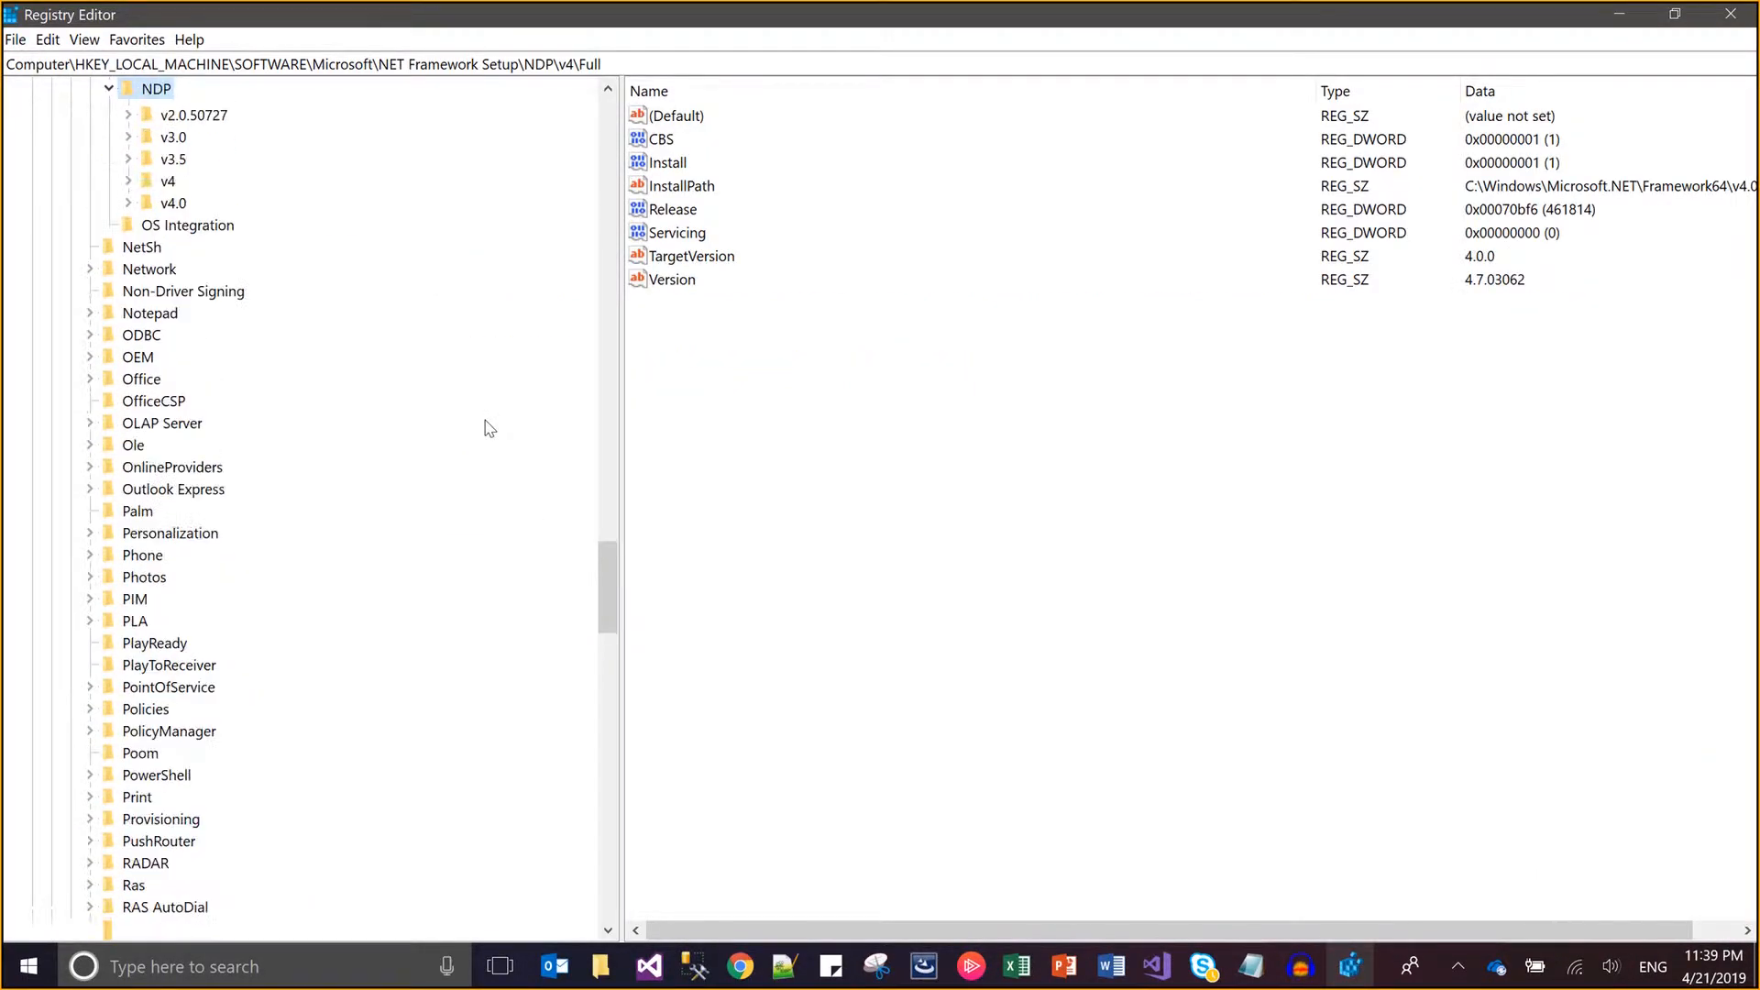
key("Left")
key("Left")
key("Left")
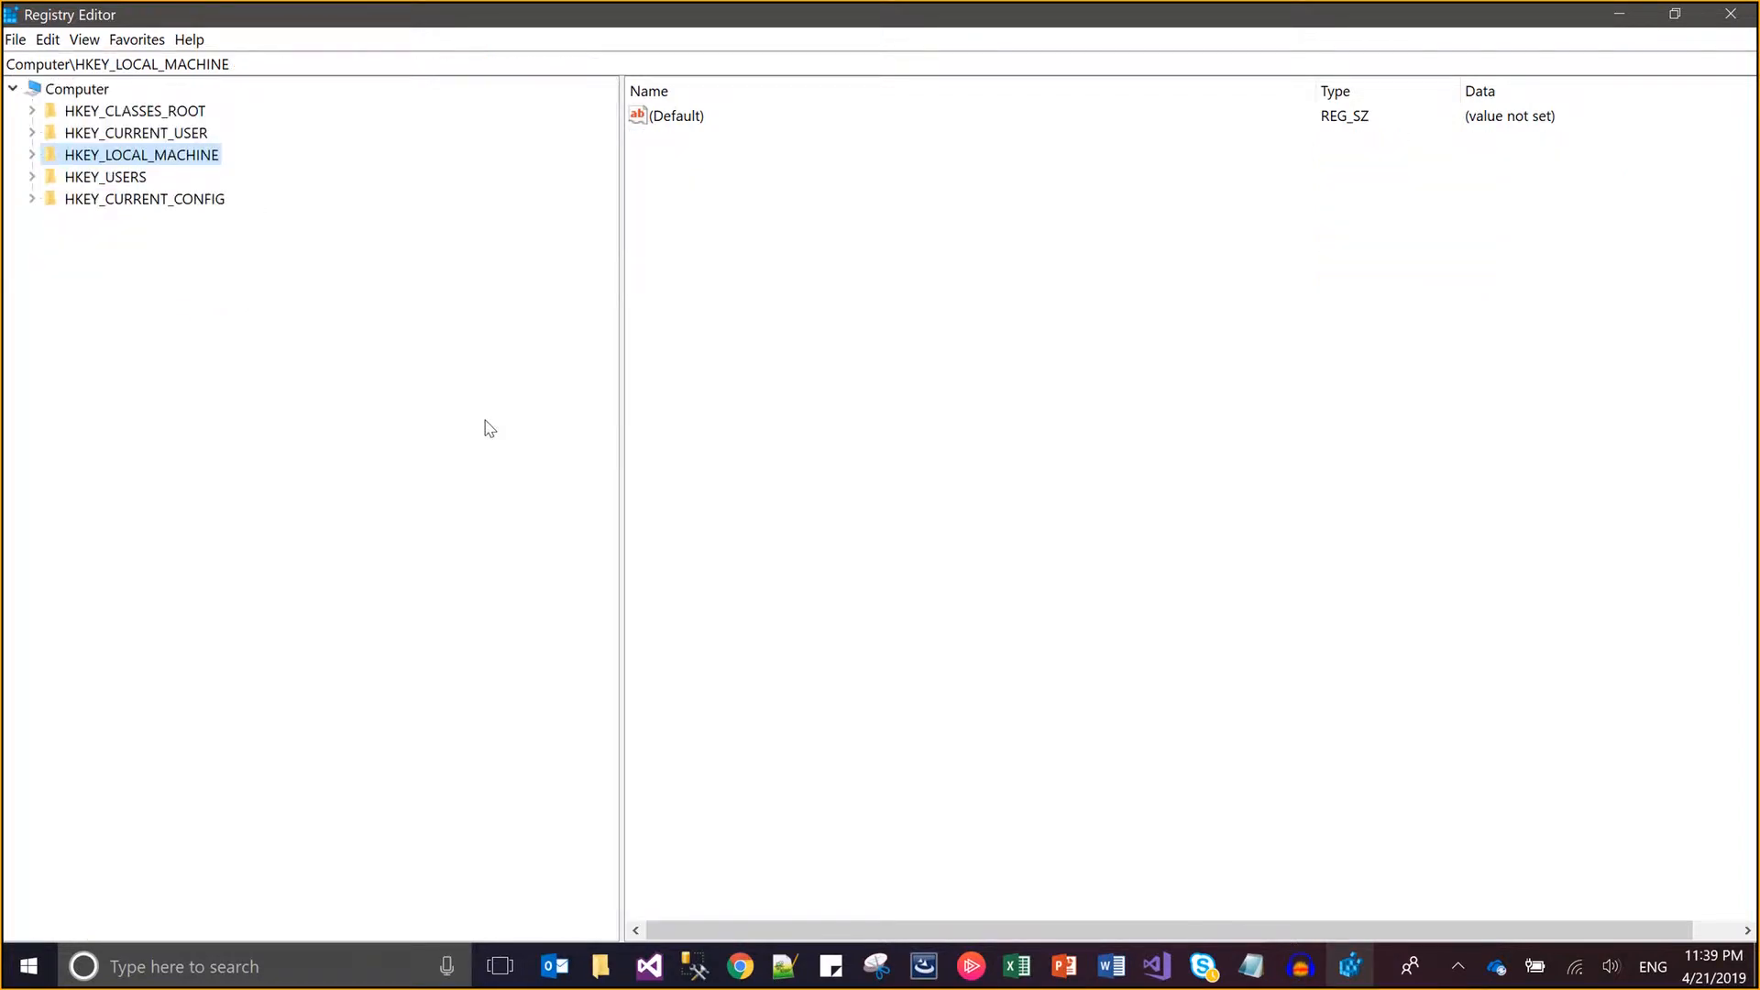
- Expand the SOFTWARE key under HKEY_LOCAL_MACHINE
key("Right")
key("Down")
key("Down")
key("Down")
key("Down")
key("Down")
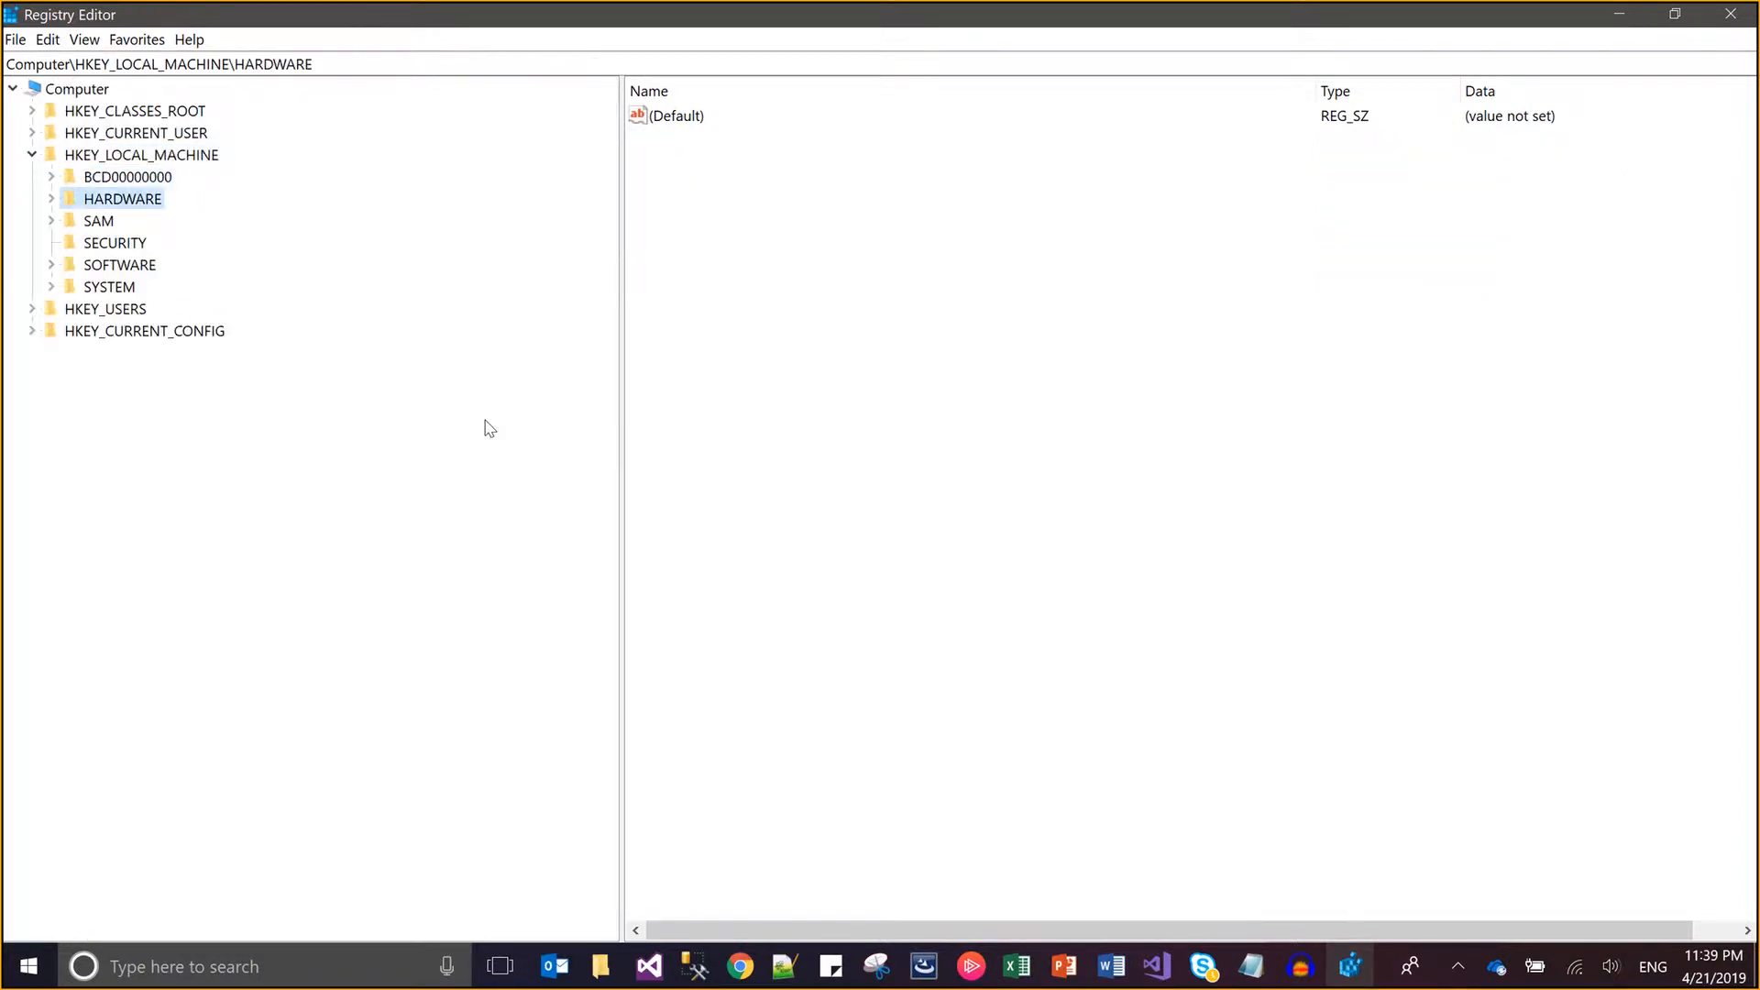
key("Right")
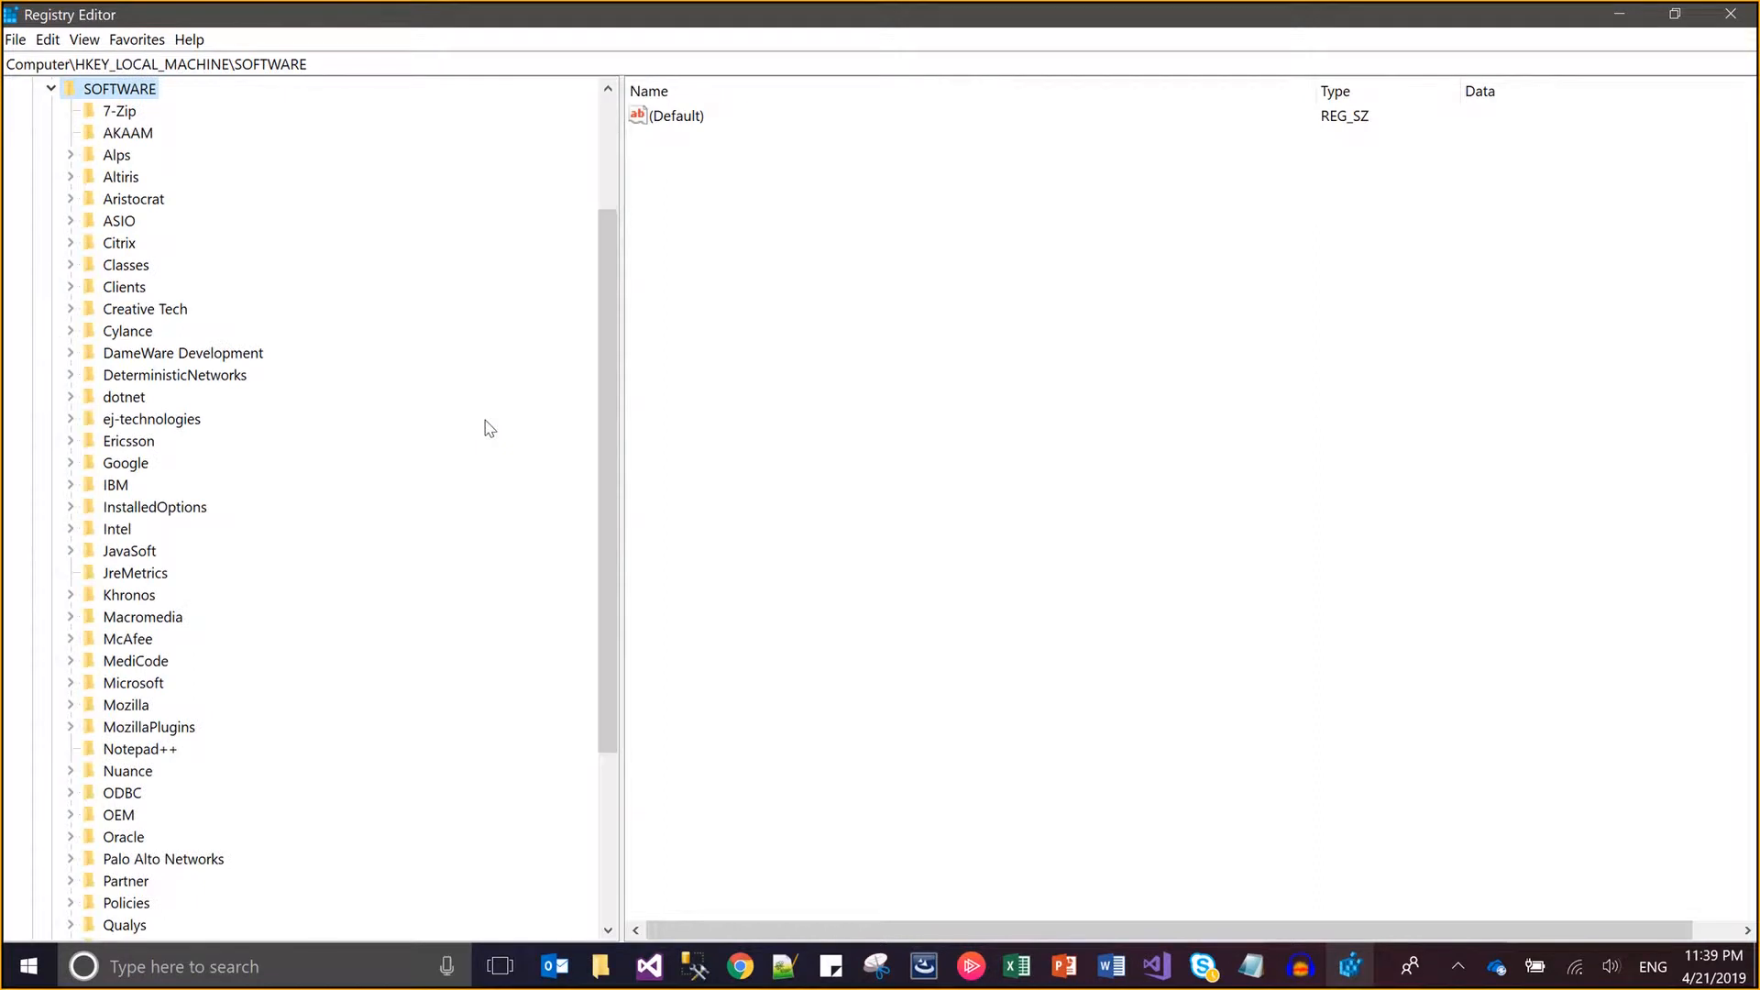
- Examine the first application subkeys directly under HKEY_LOCAL_MACHINE\SOFTWARE, from 7-Zip onward
key("Down")
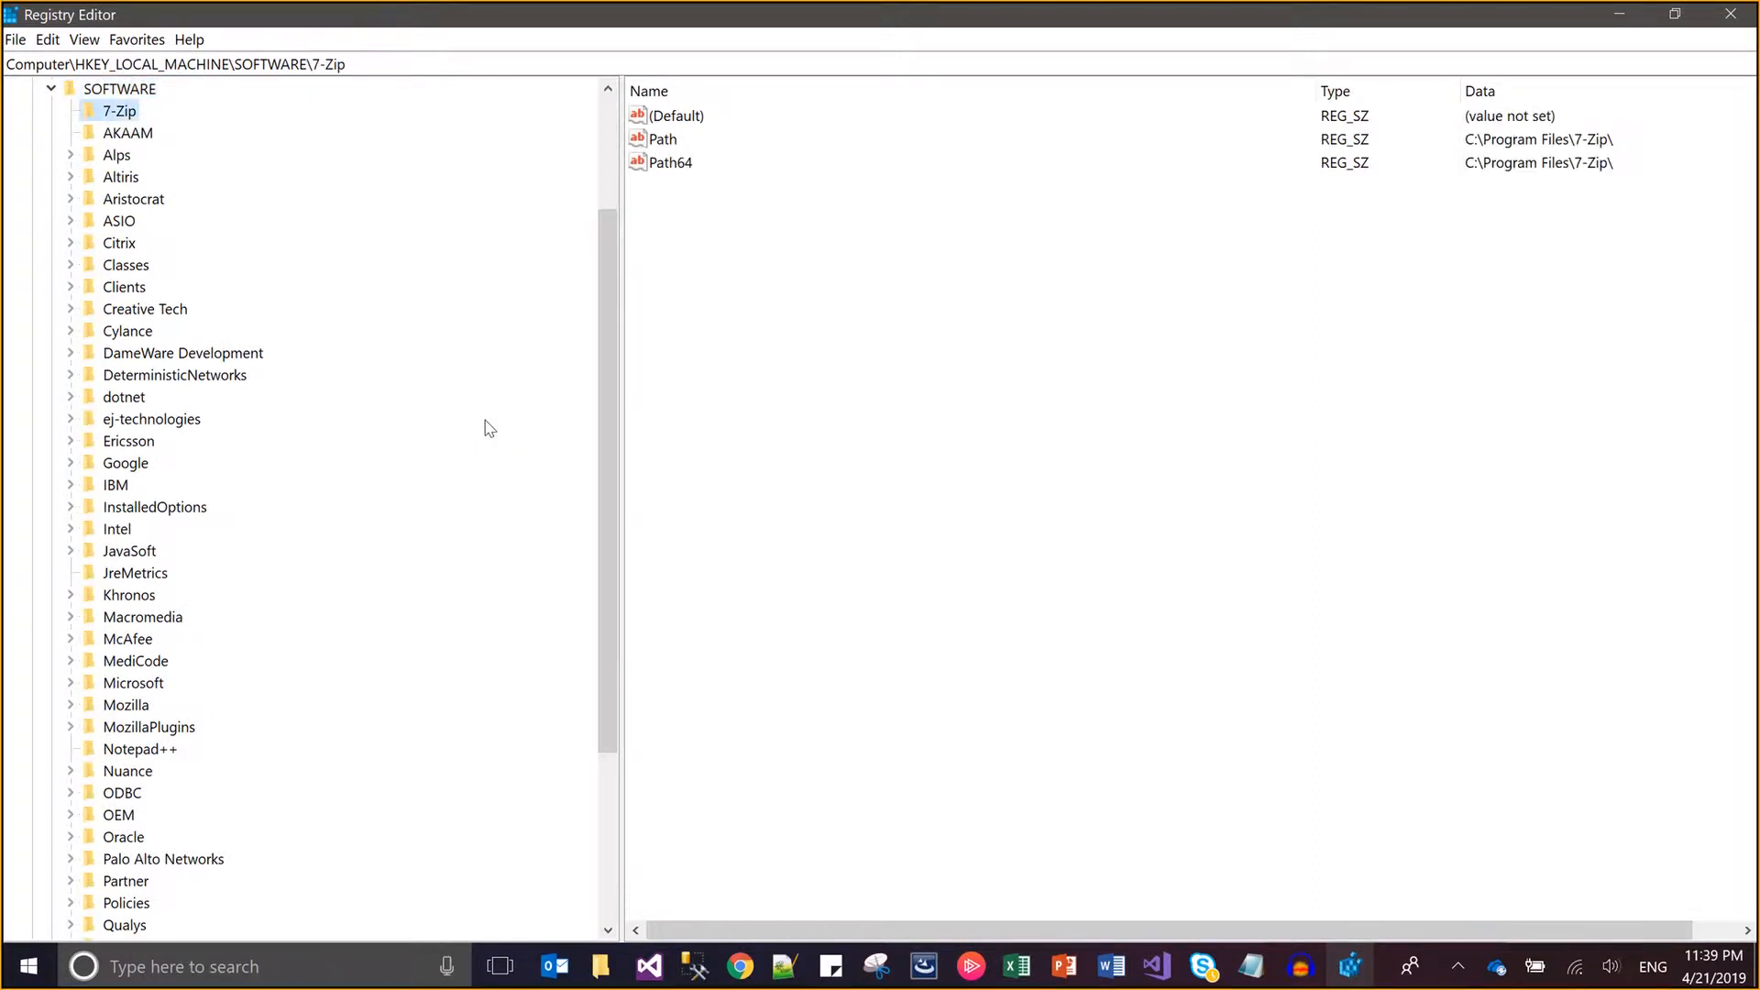
key("Down")
key("Down")
key("Down")
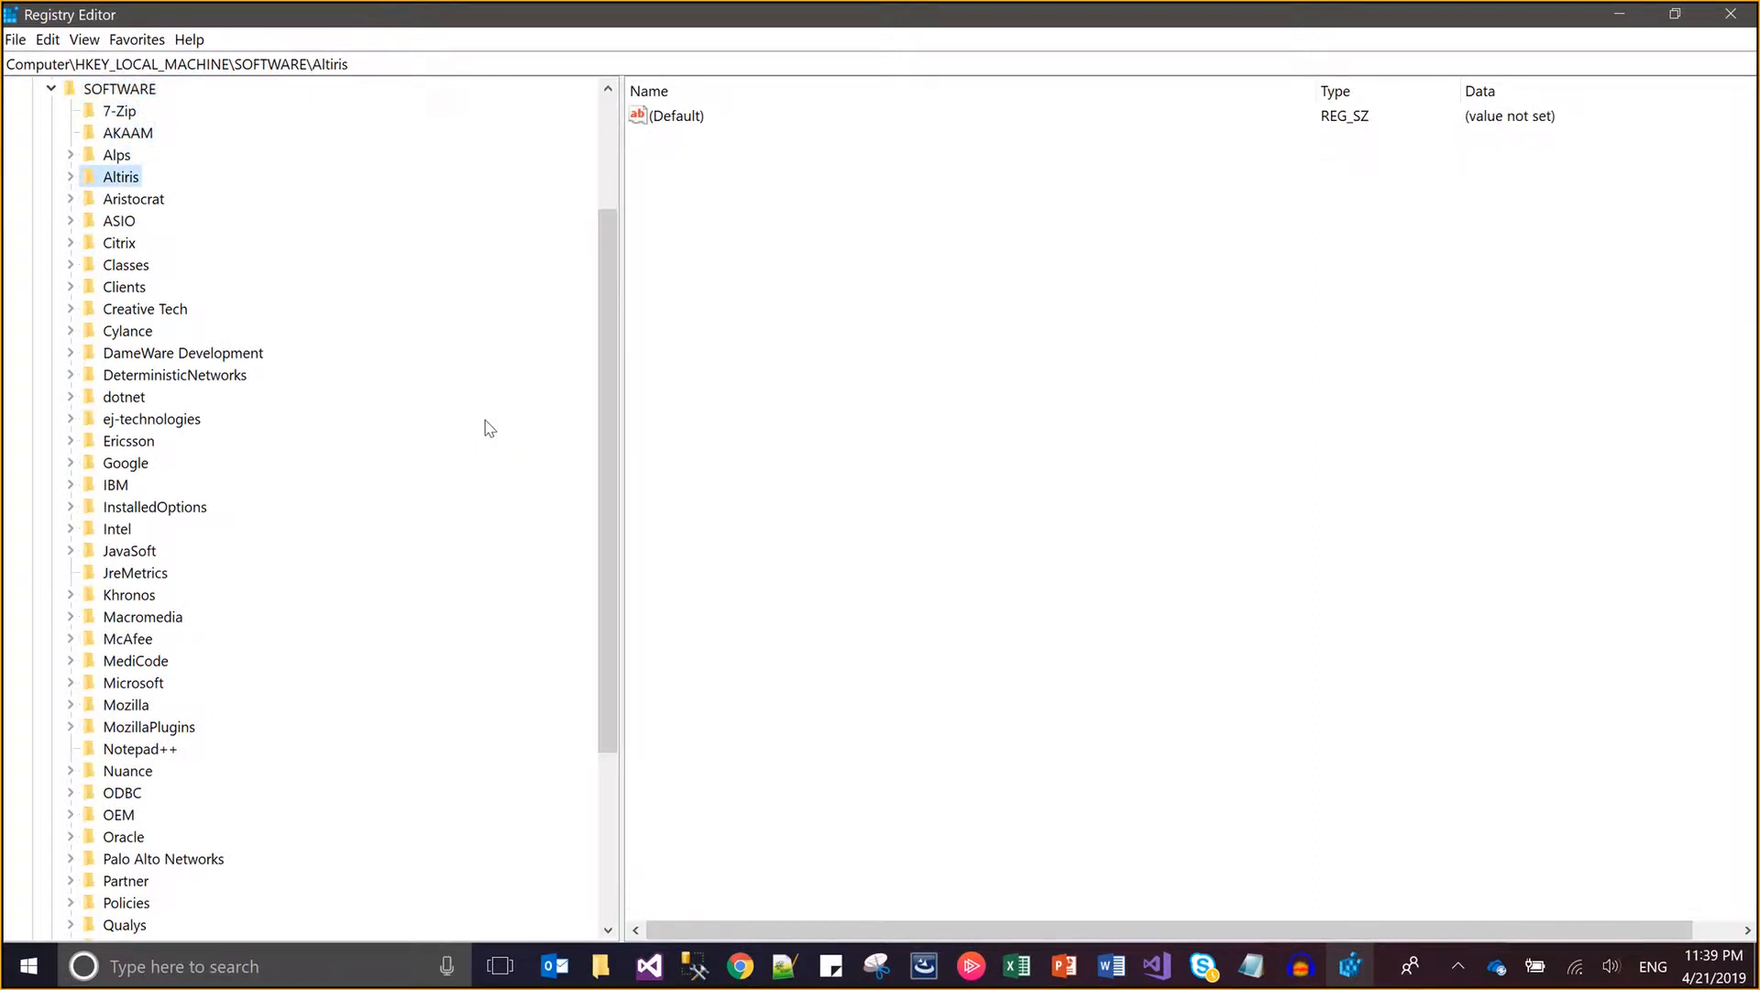
key("Down")
key("Down")
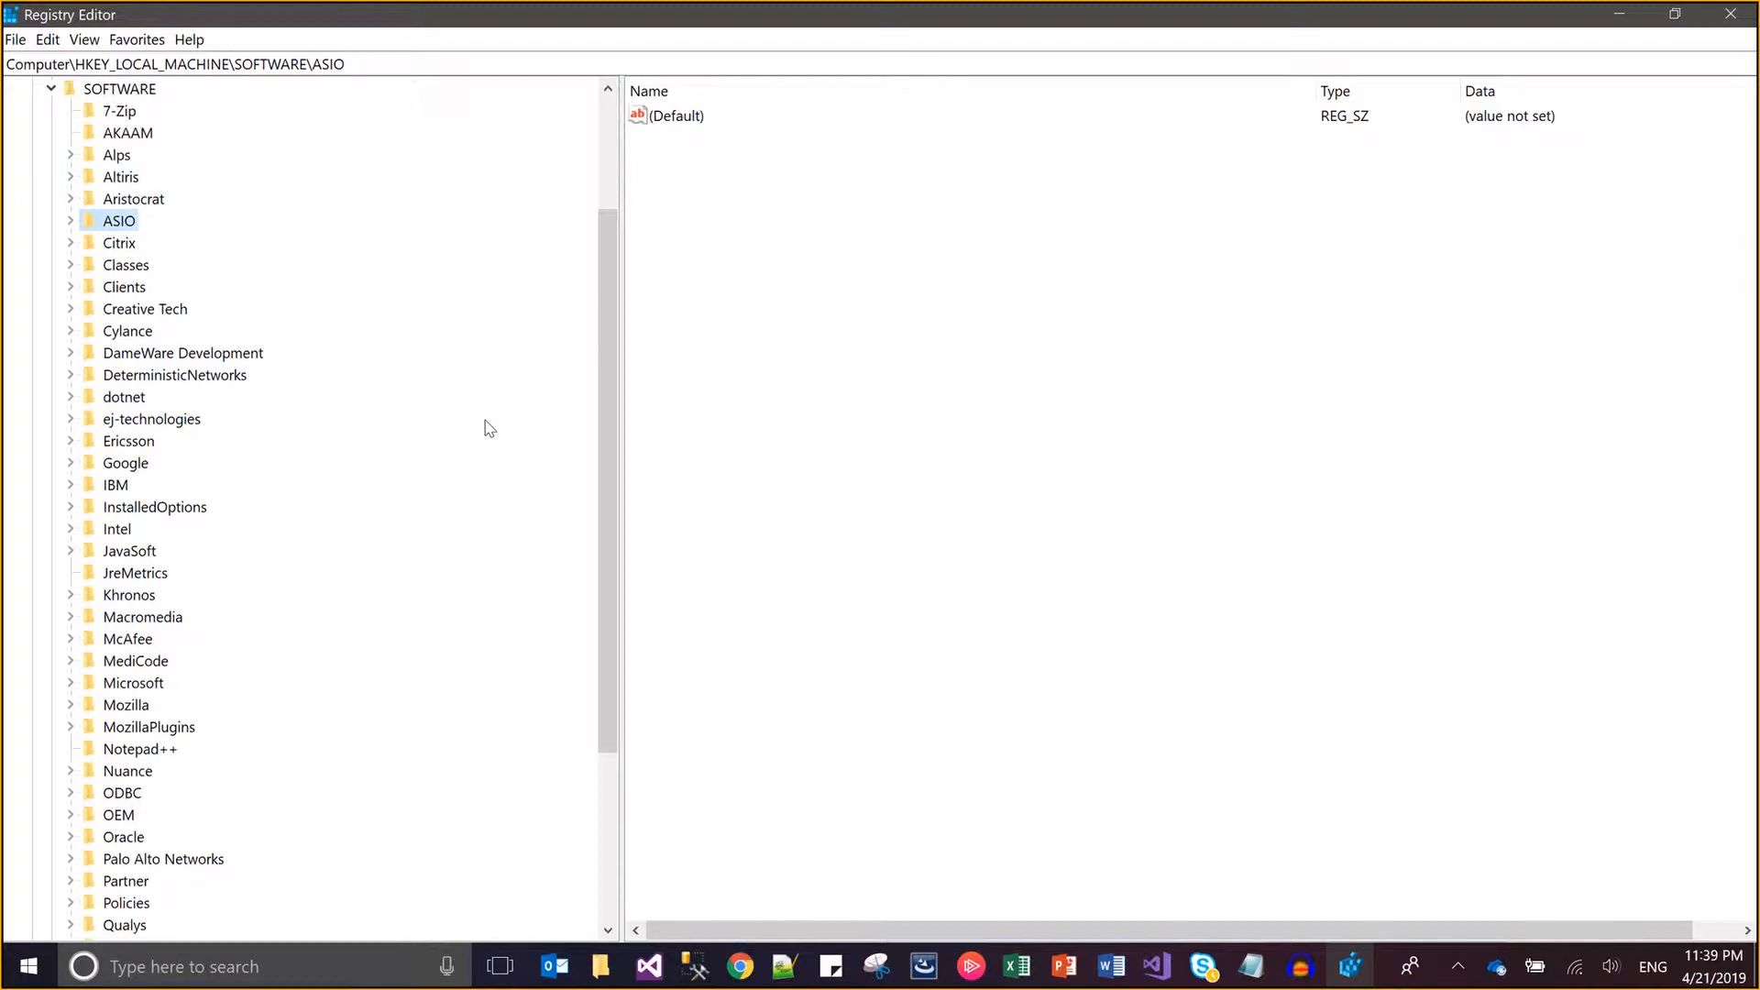
key("Down")
key("Down")
key("Down")
key("Up")
key("Up")
key("Up")
key("Up")
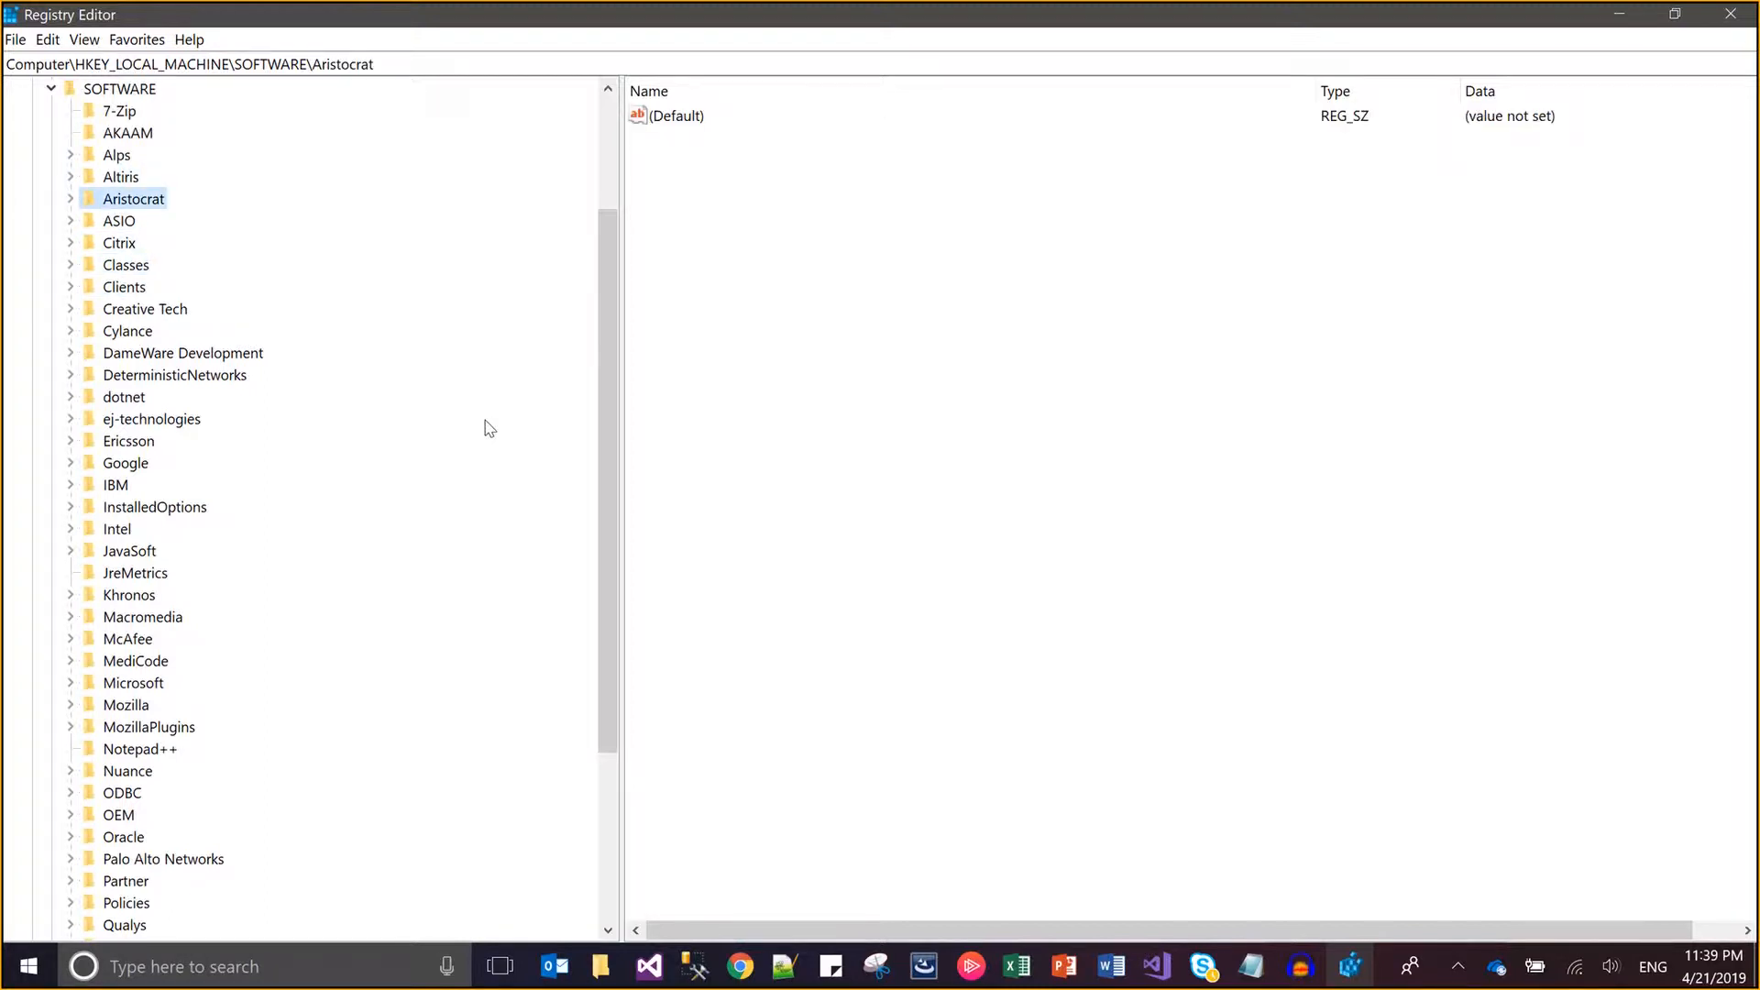
- Go through the remaining SOFTWARE subkeys and select WOW6432Node at the end of the list
key("Down")
key("Down")
key("Down")
key("Down")
key("Down")
key("Down")
key("Down")
key("Down")
key("Down")
key("Down")
key("Down")
key("Down")
key("Down")
key("Down")
key("Down")
key("Down")
key("Down")
key("Down")
key("Down")
key("Down")
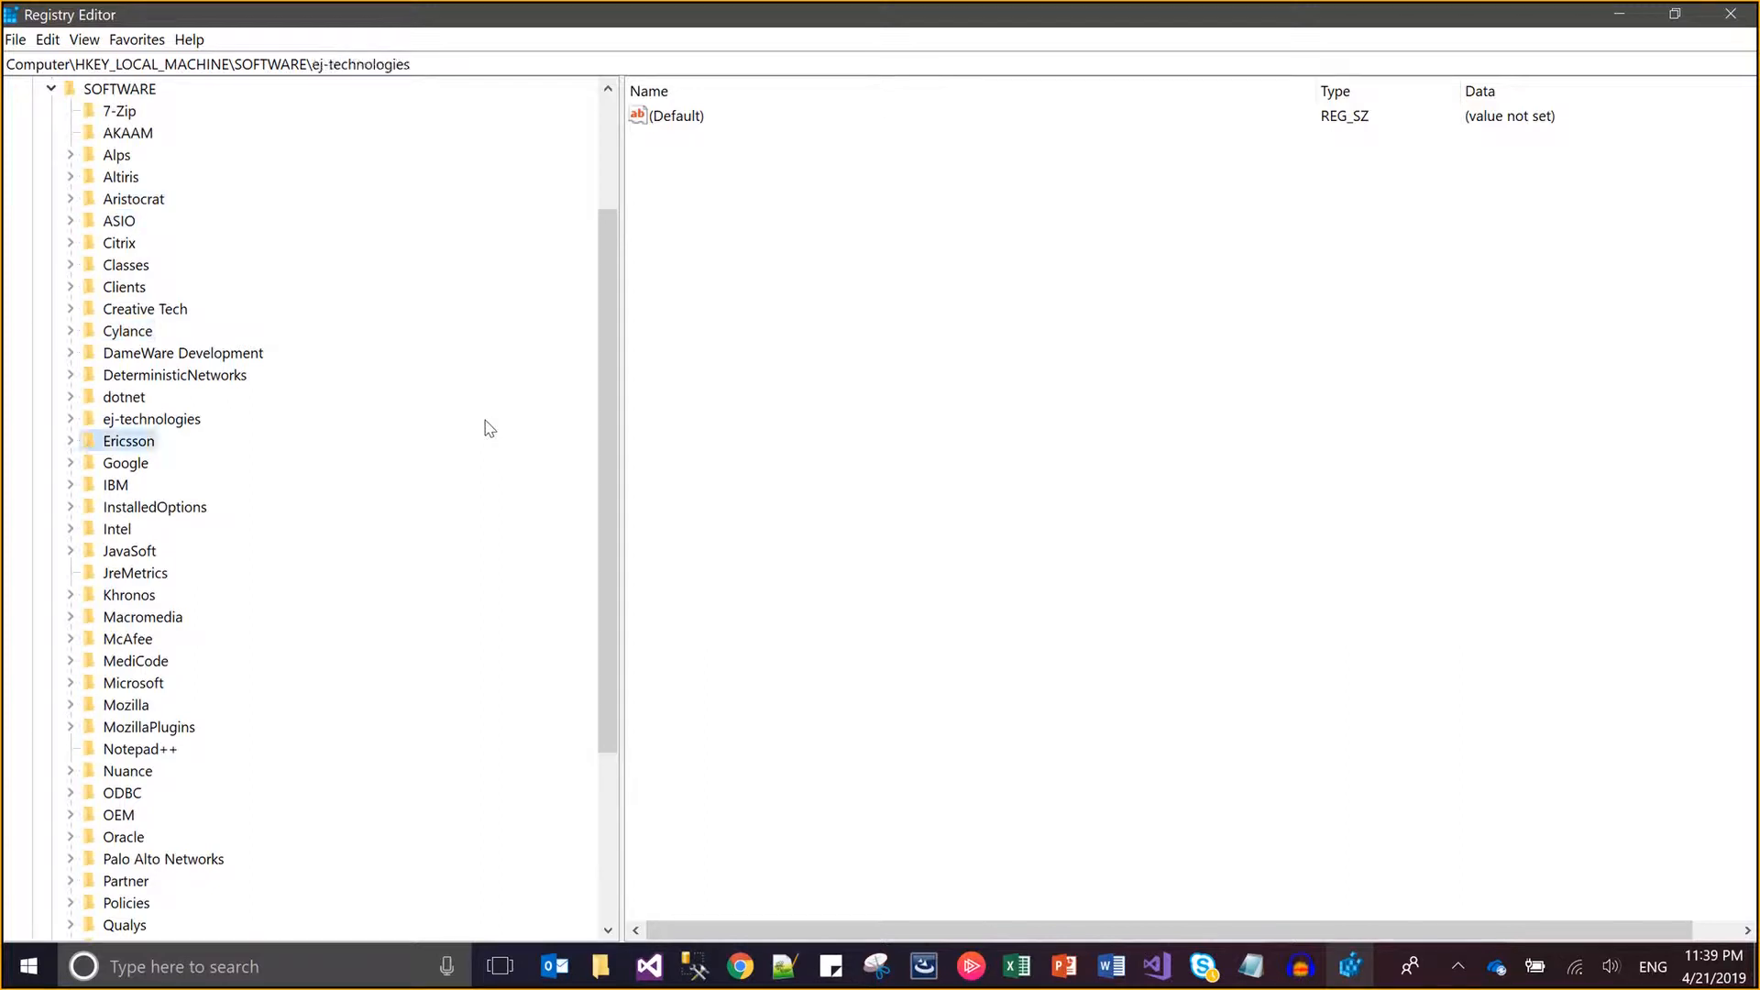
key("Down")
key("Down")
key("Down")
key("Down")
key("Down")
key("Down")
key("Down")
key("Down")
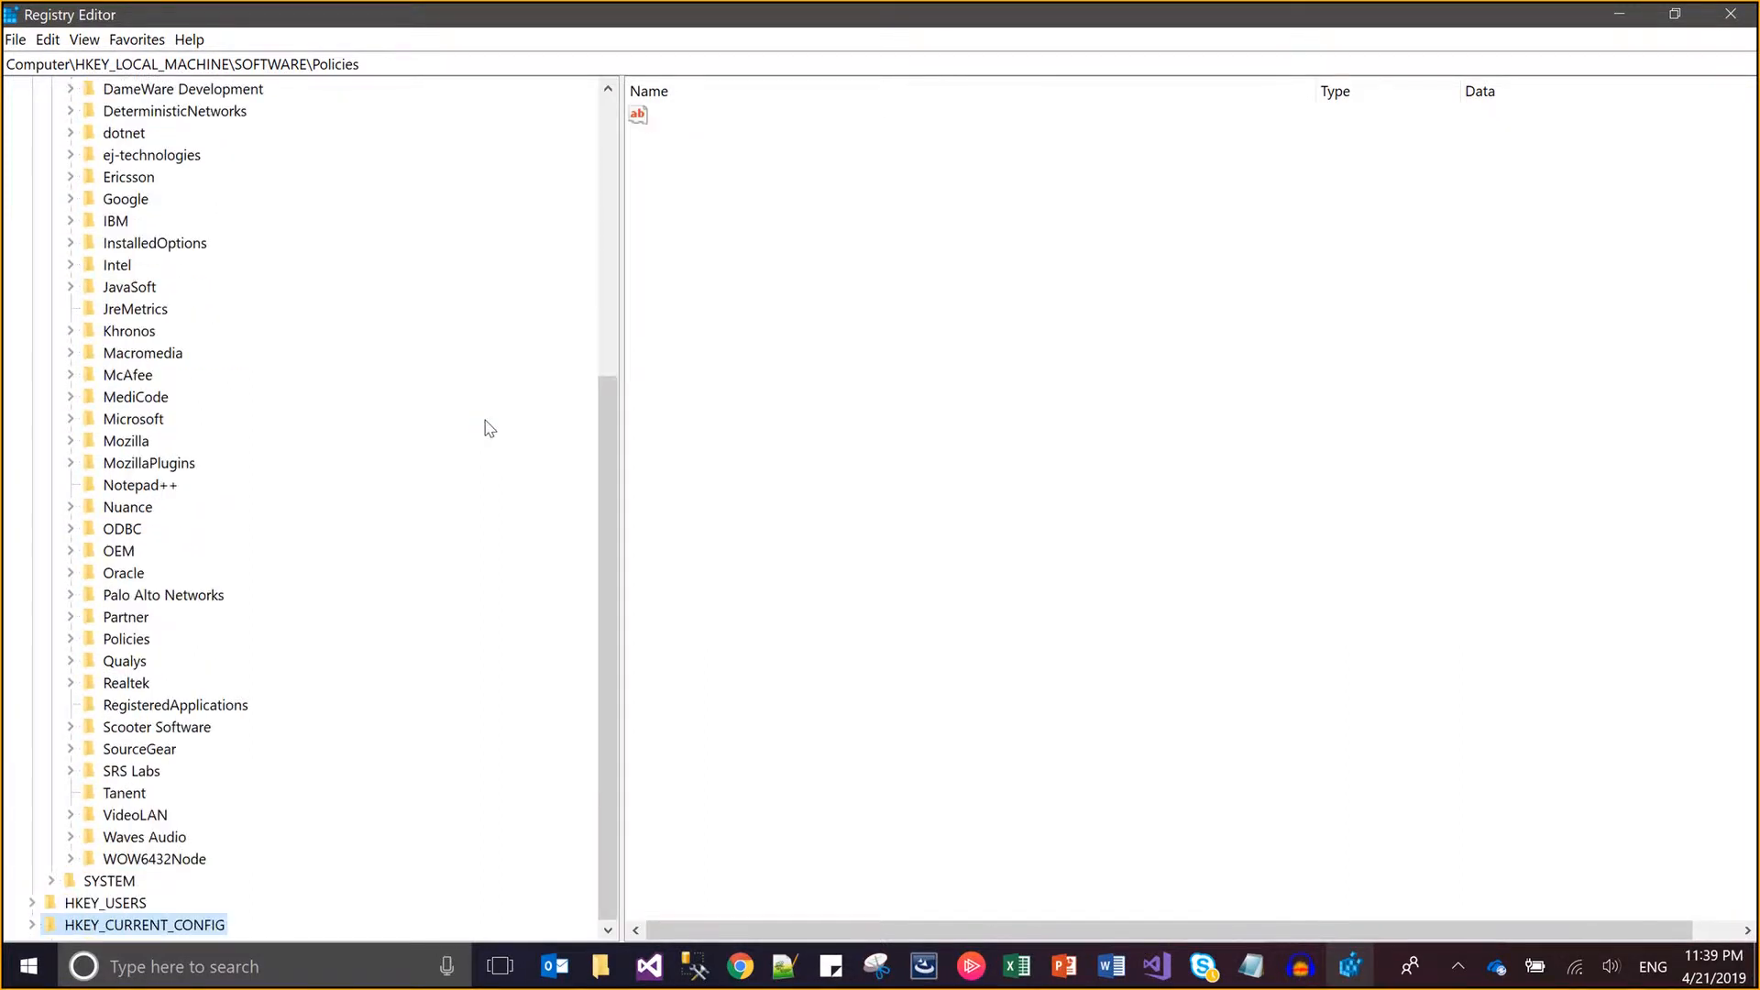
key("Up")
key("Up")
key("Up")
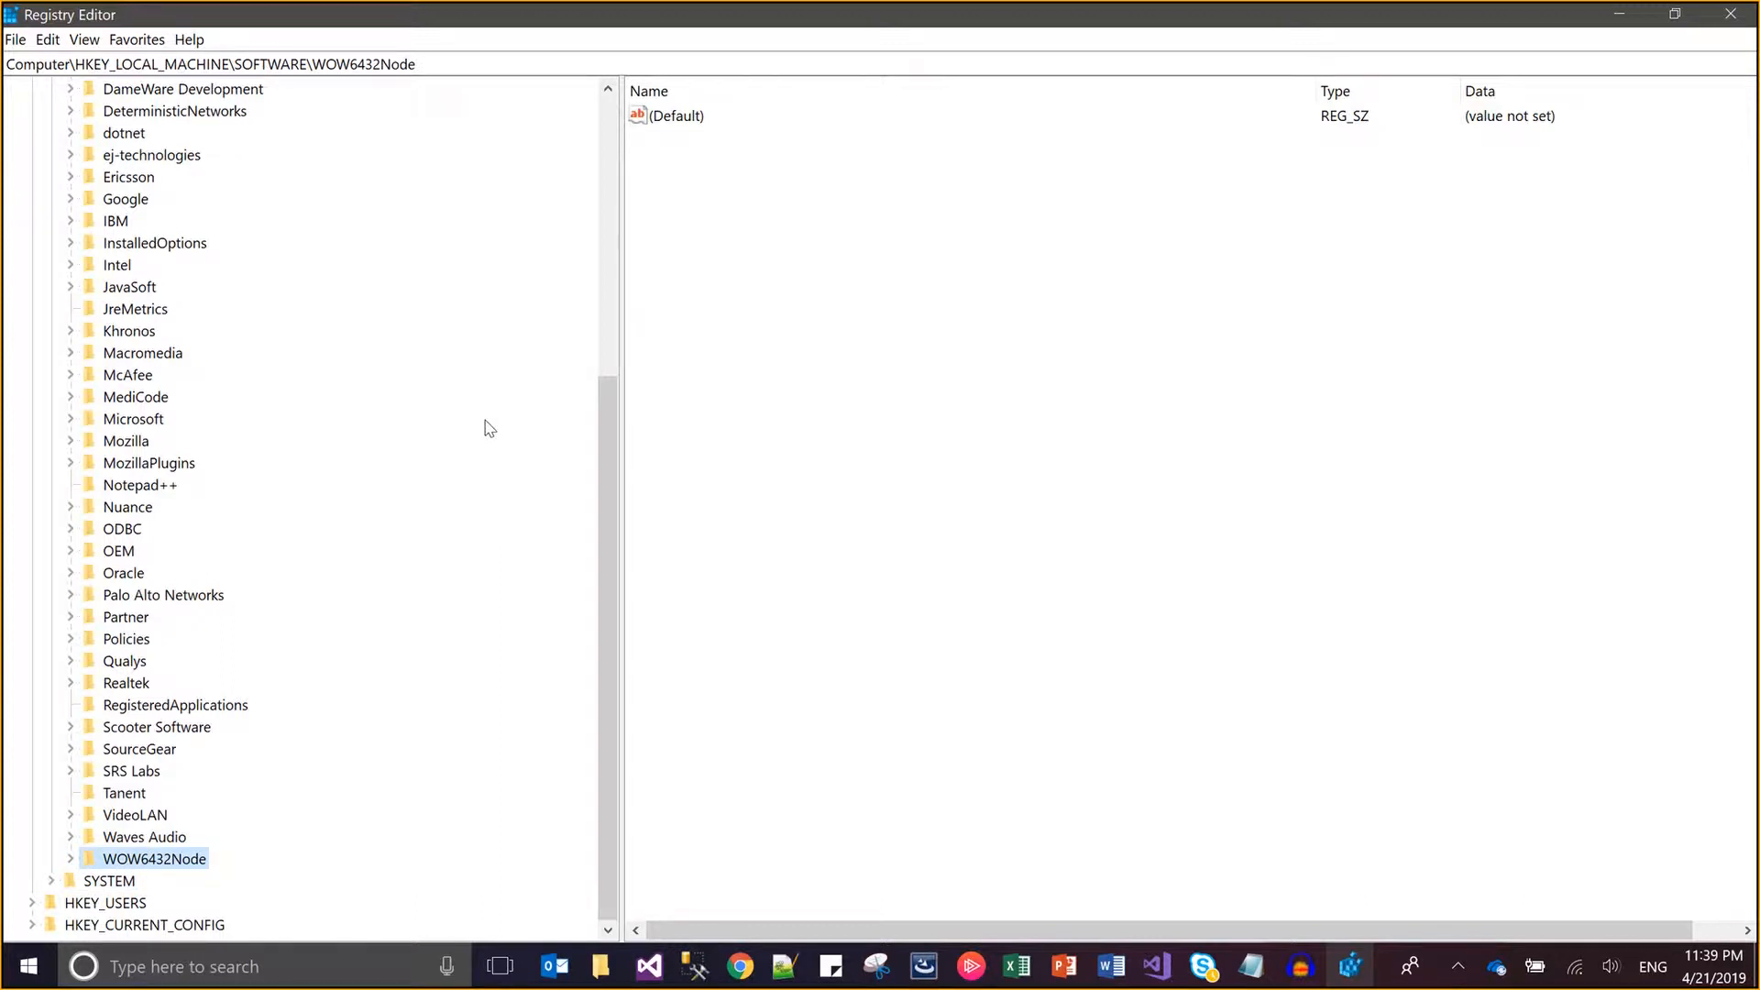
- Expand WOW6432Node, examine its subkeys from the first one through Citrix, and collapse it again
key("Right")
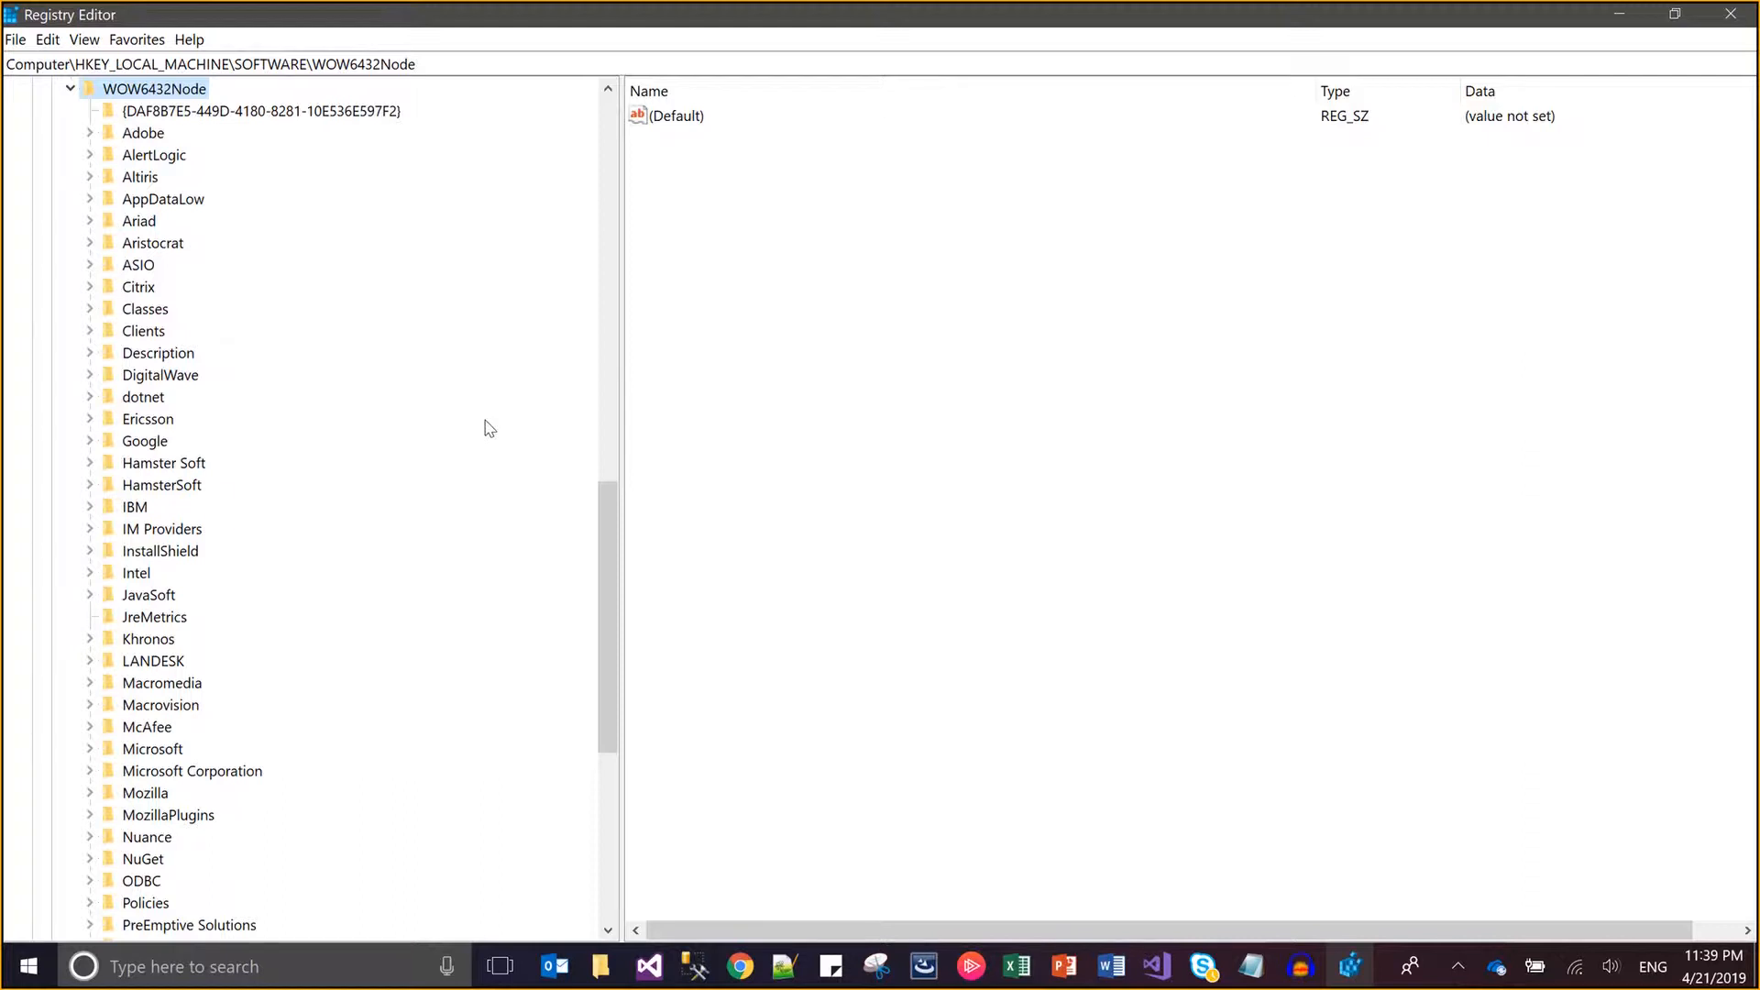
key("Down")
key("Down")
key("Down")
key("Down")
key("Down")
key("Down")
key("Down")
key("Down")
key("Down")
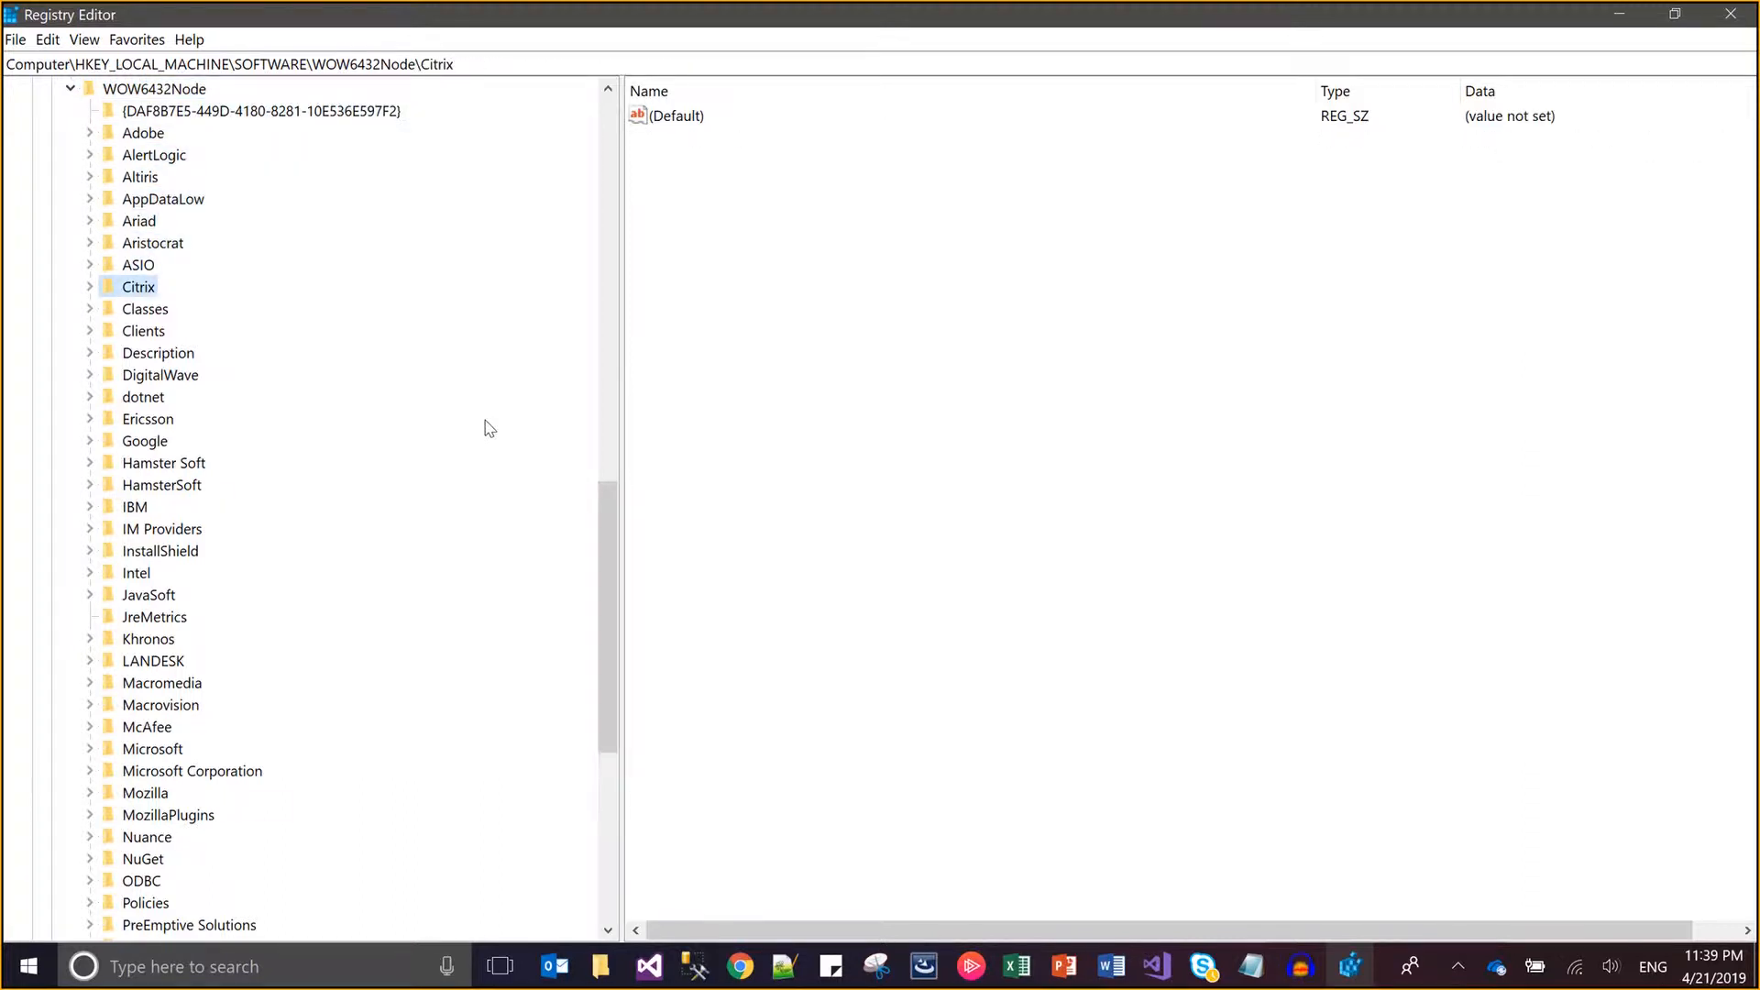
key("Up")
key("Up")
key("Up")
key("Up")
key("Up")
key("Up")
key("Up")
key("Up")
key("Up")
key("Left")
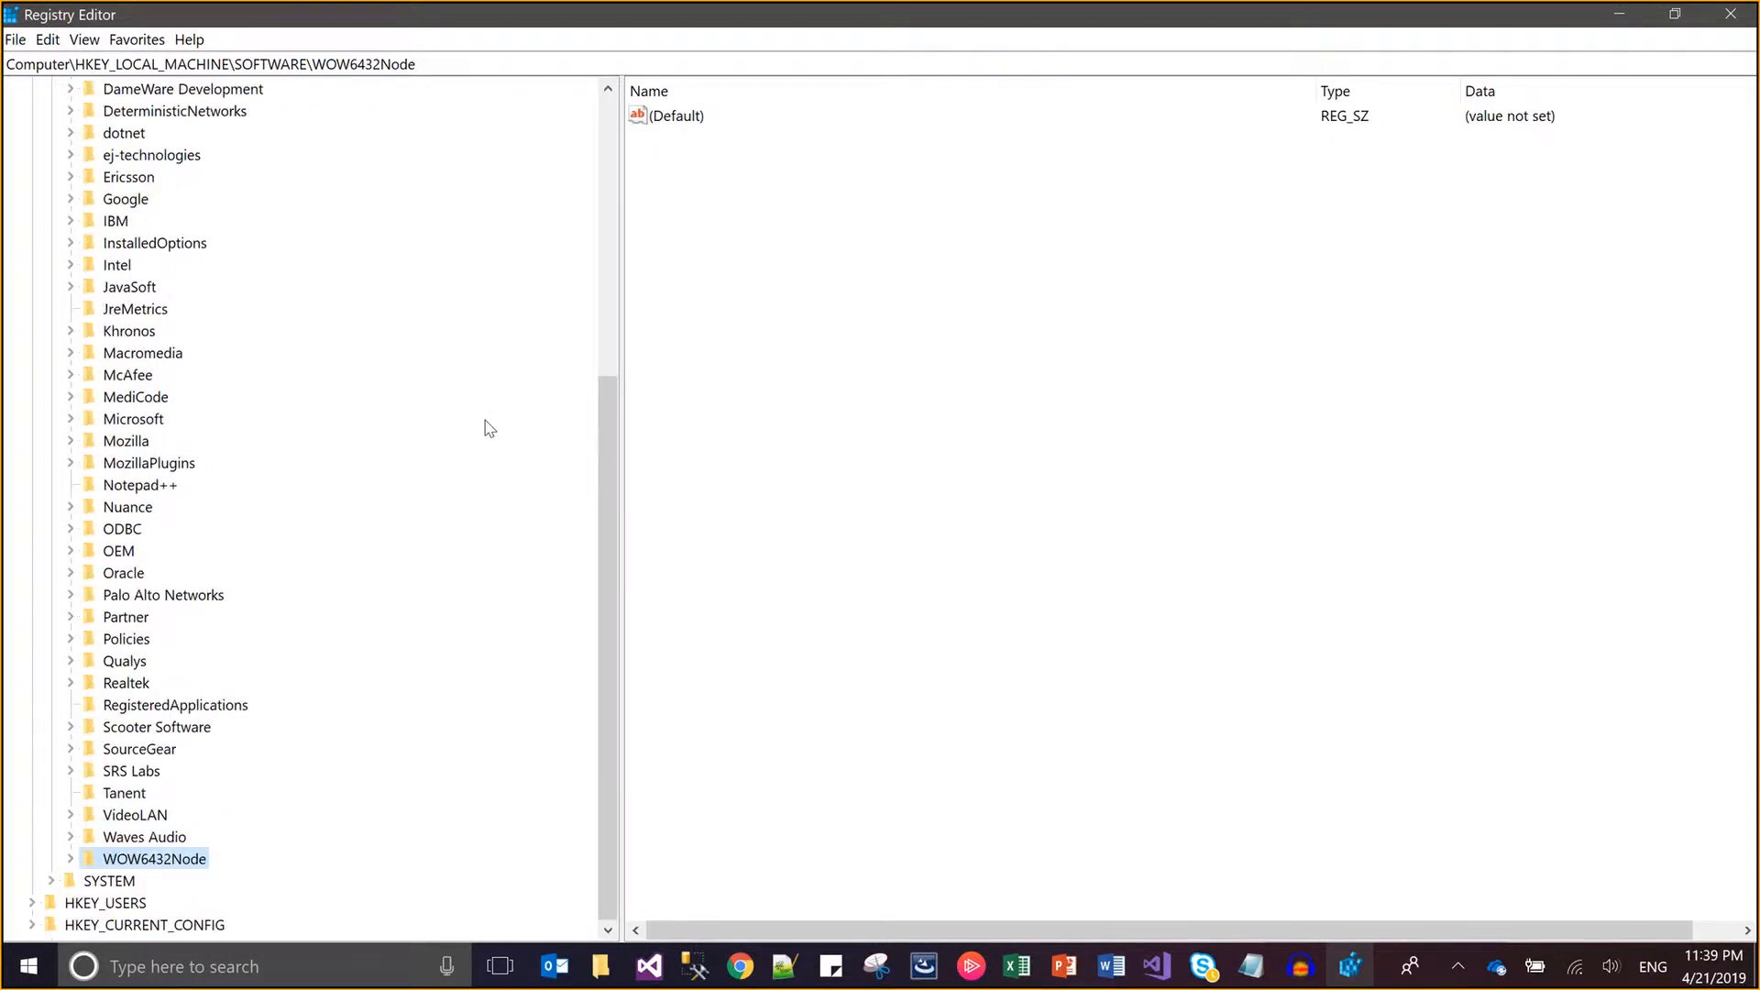
- Review the SOFTWARE subkeys from WOW6432Node up to Scooter Software and return to WOW6432Node
key("alt+Tab")
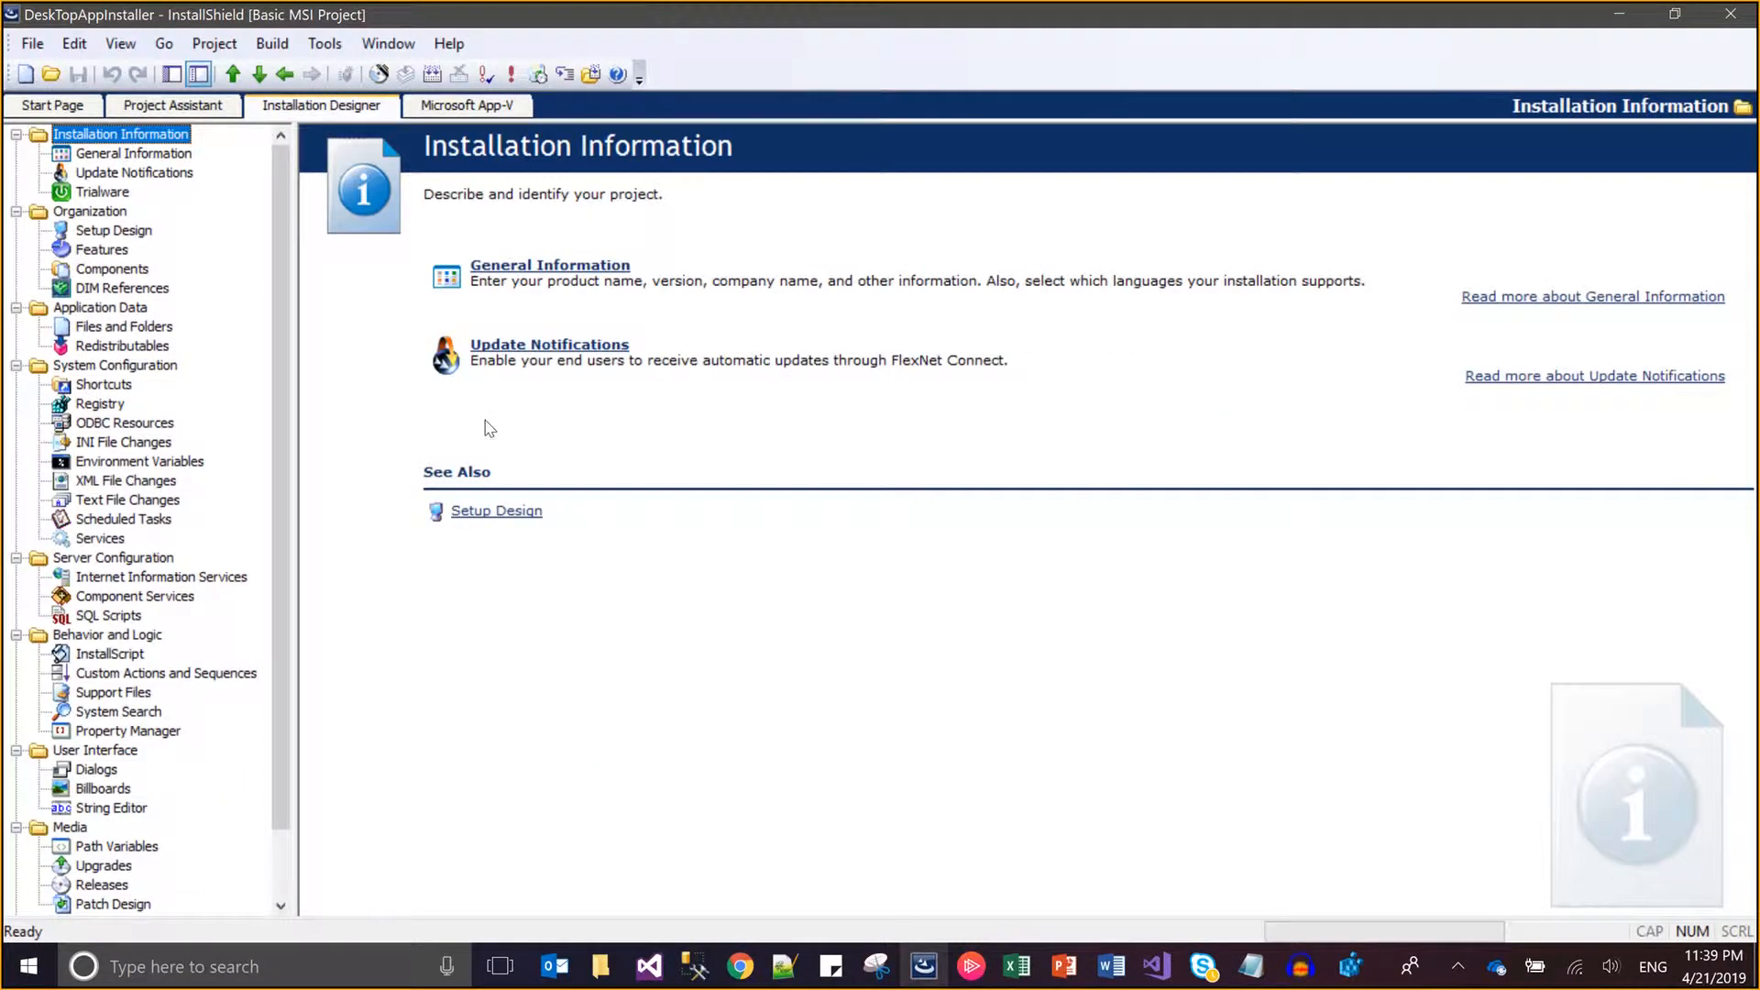
key("alt+Tab")
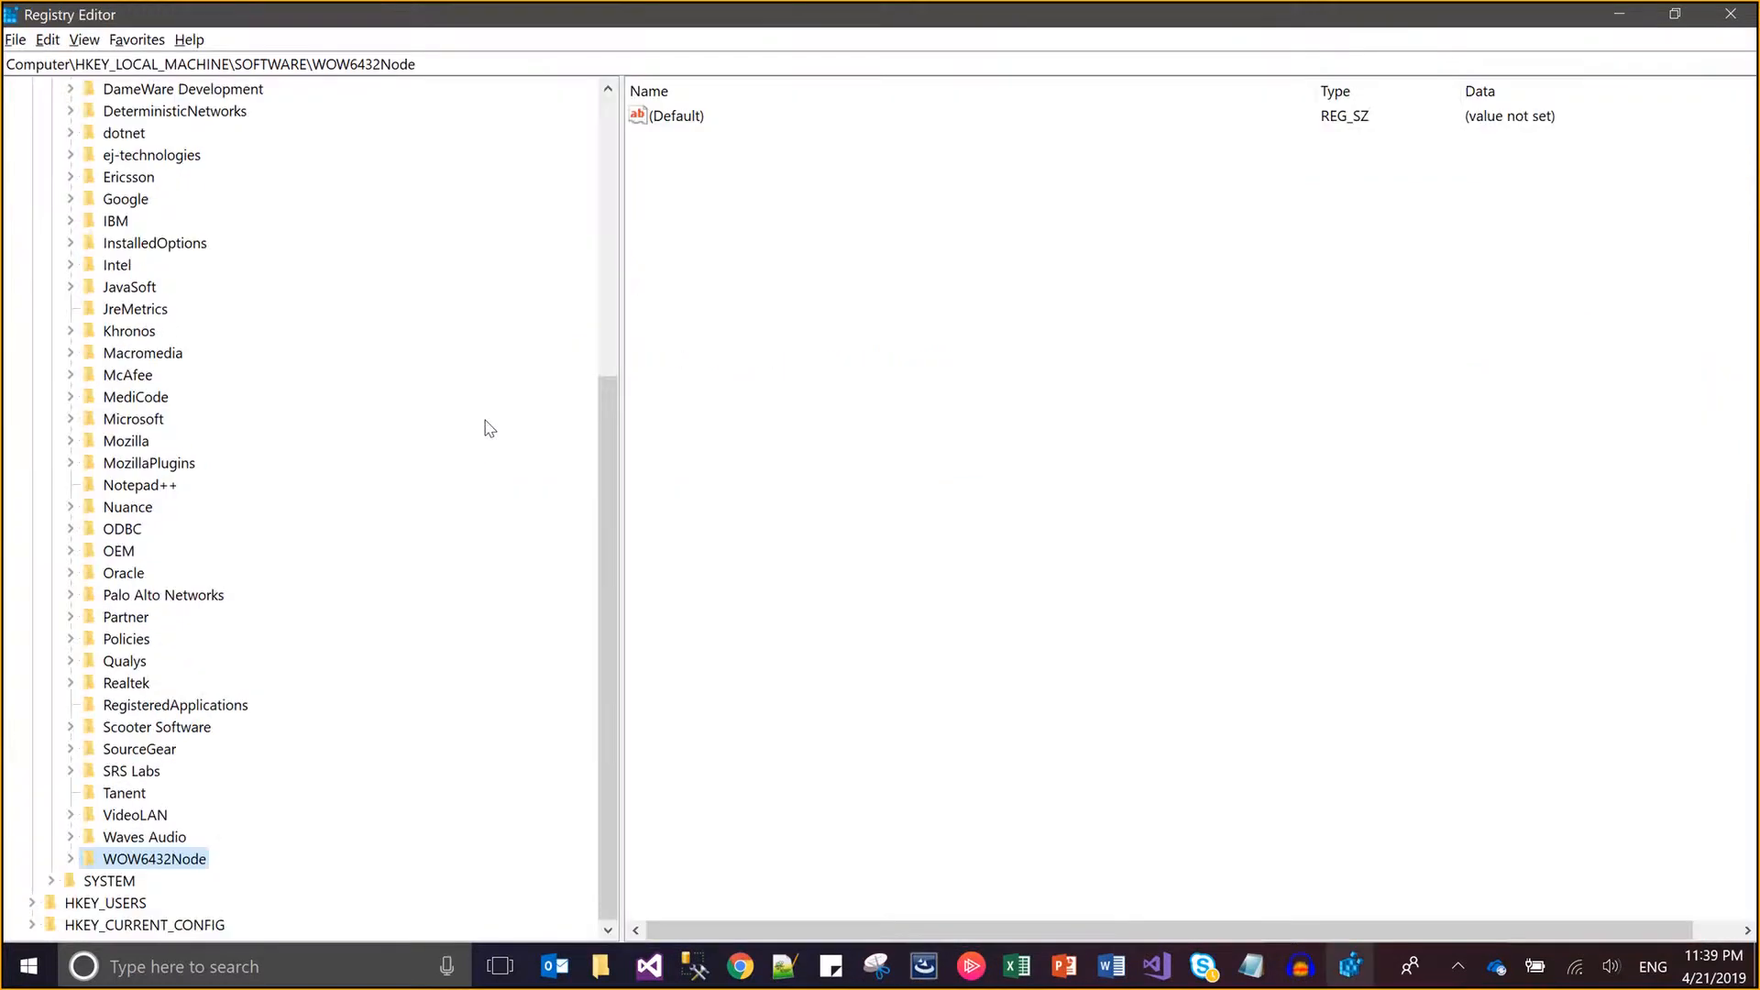
key("Up")
key("Up")
key("Up")
key("Up")
key("Up")
key("Up")
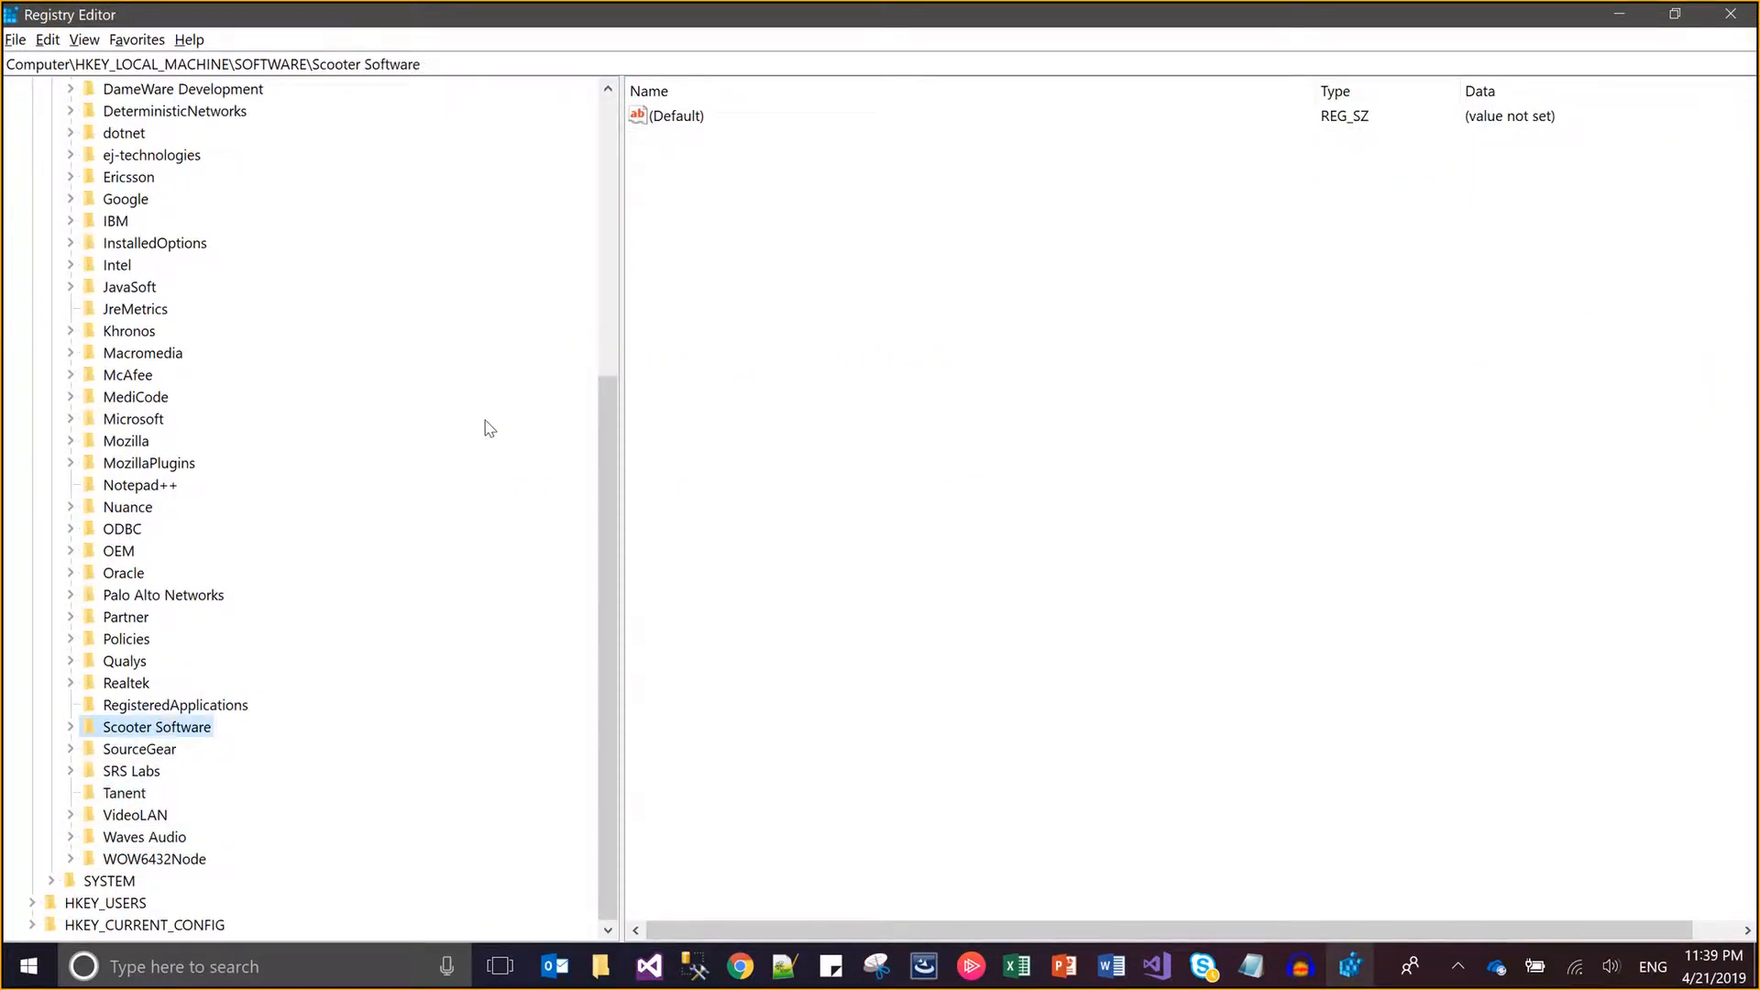
key("Down")
key("Down")
key("Down")
key("Down")
key("Down")
key("Down")
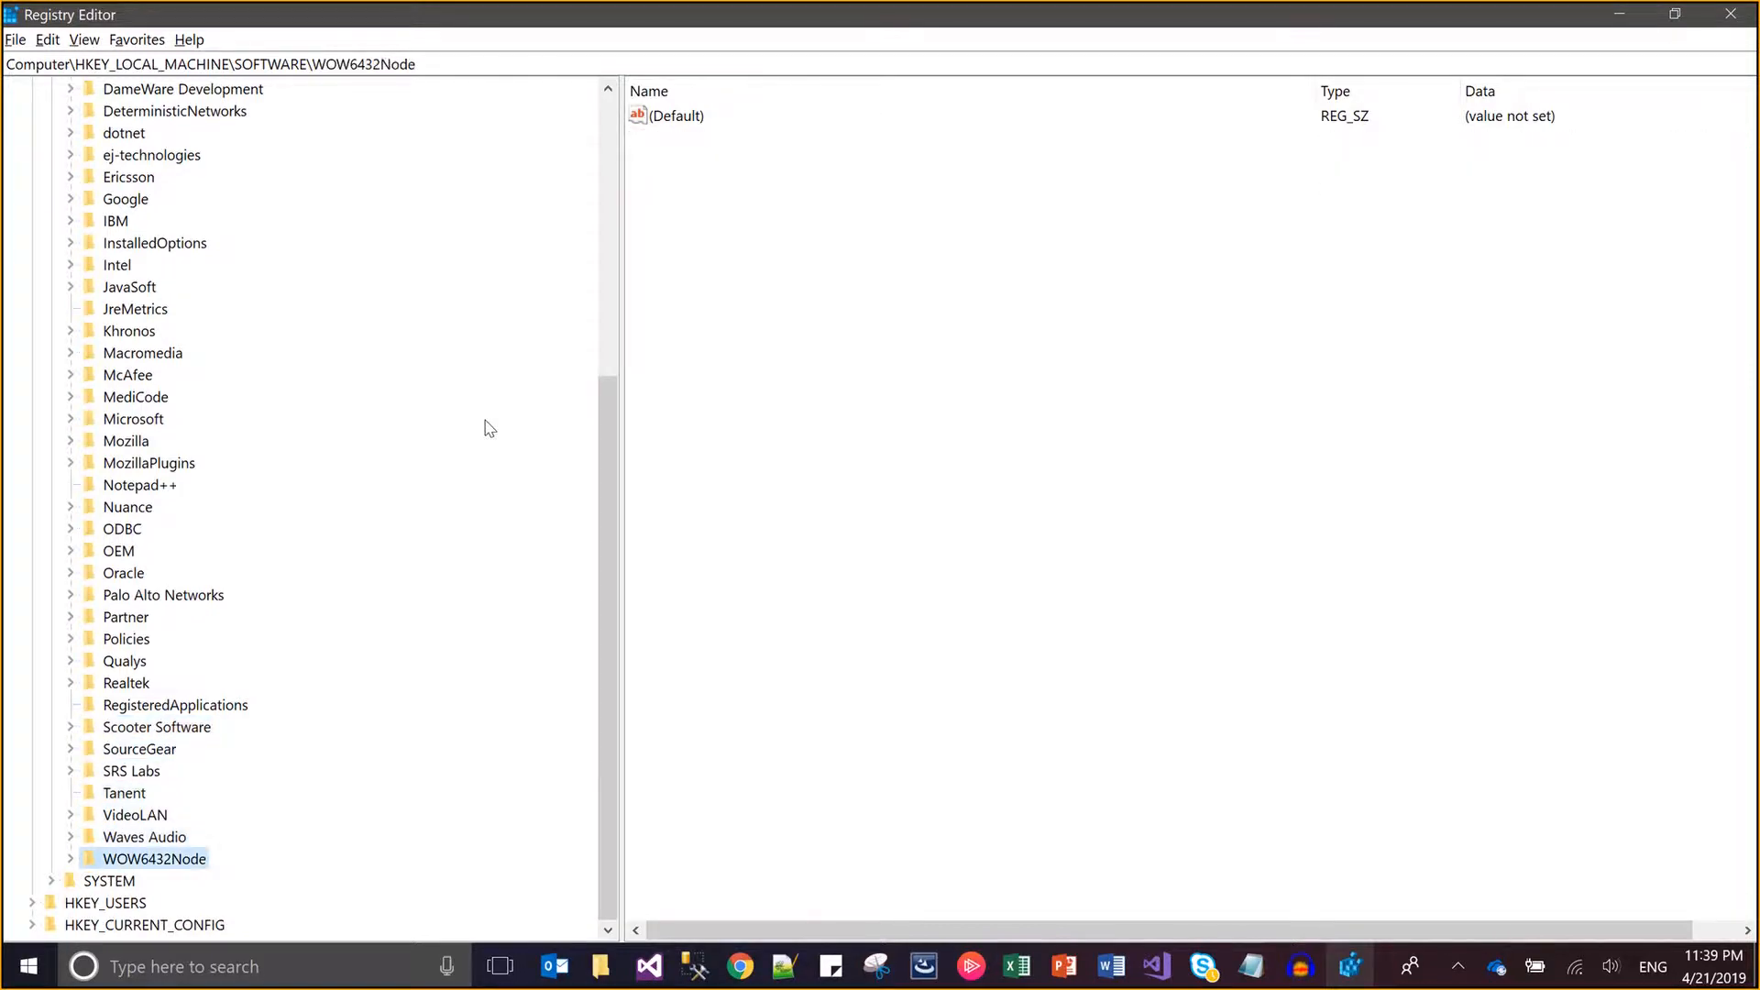
- Expand WOW6432Node to show its subkeys while alternating between InstallShield and Registry Editor
key("Right")
key("alt+Tab")
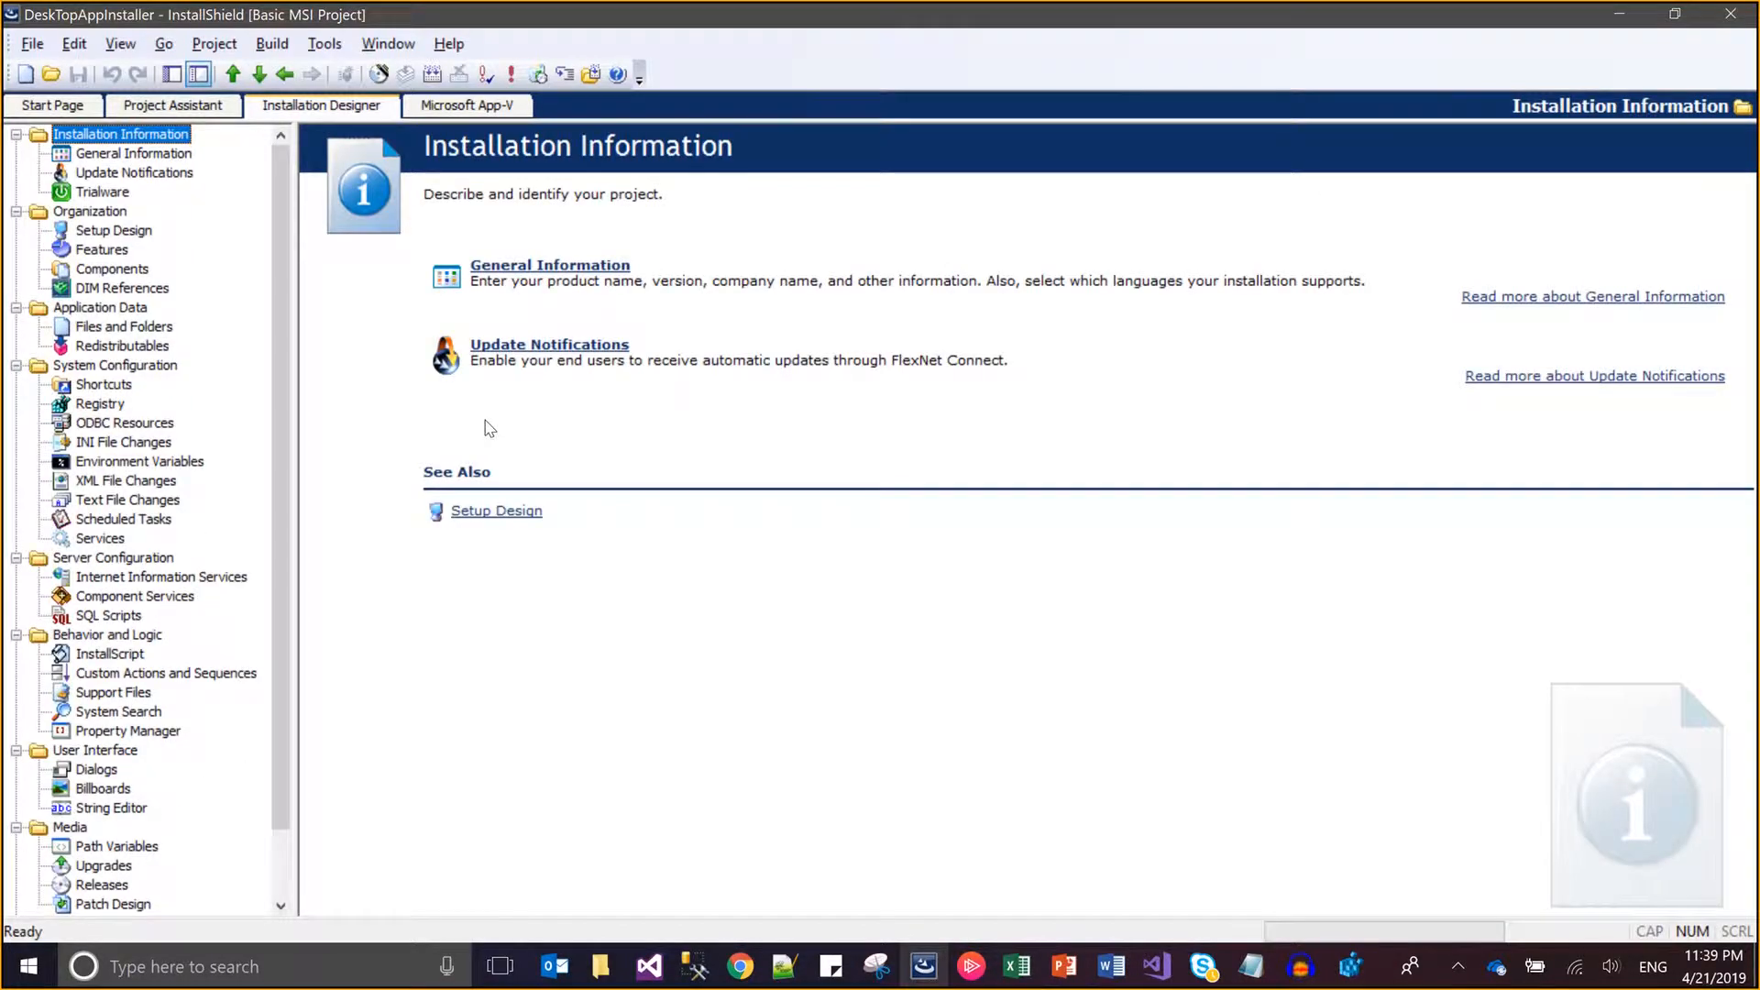
key("alt+Tab")
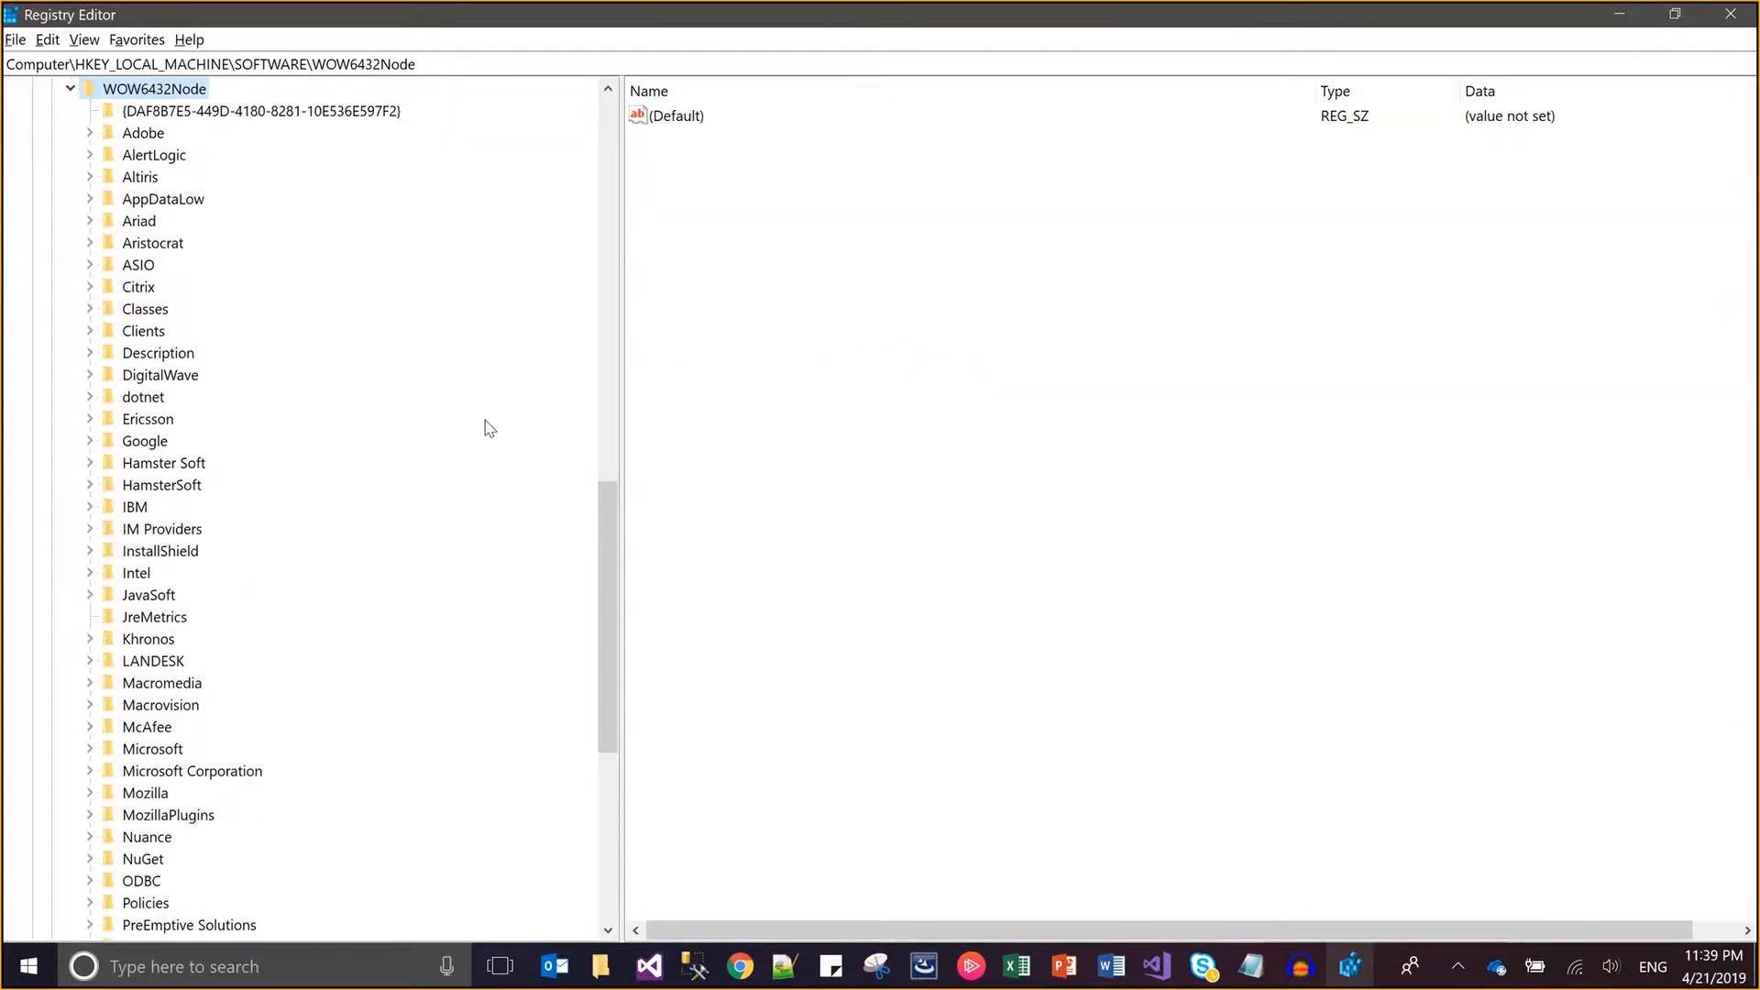
key("Down")
key("Up")
key("alt+Tab")
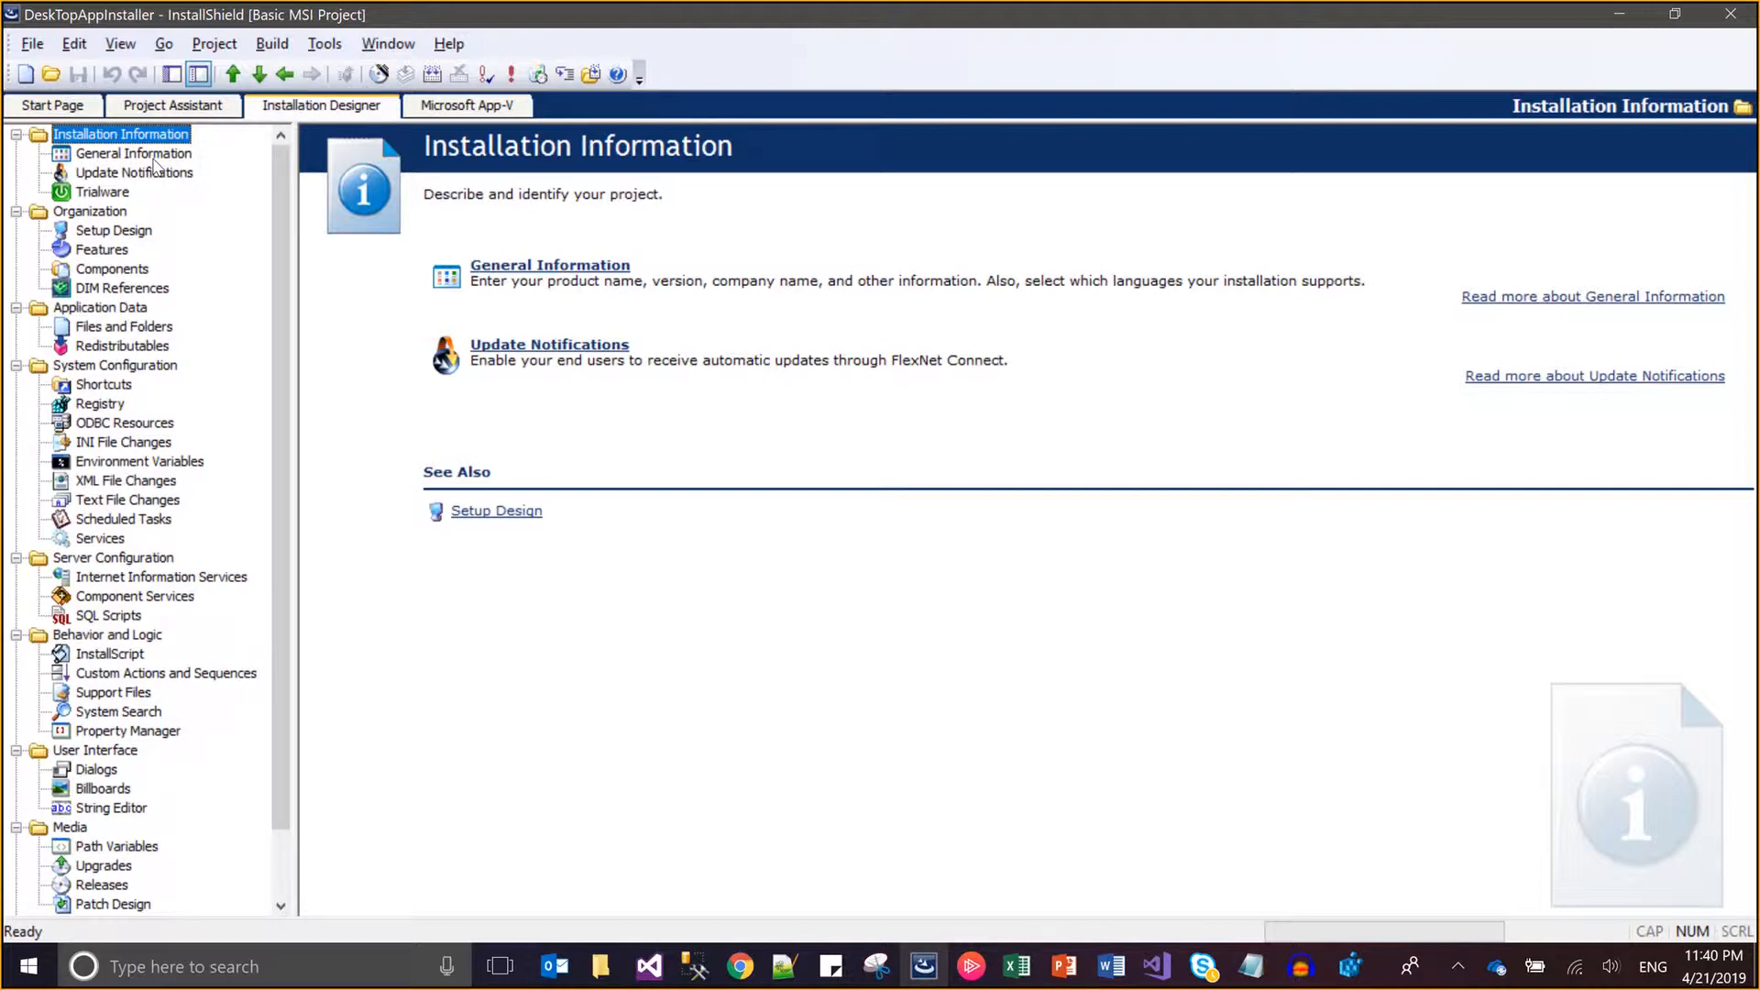
key("alt+Tab")
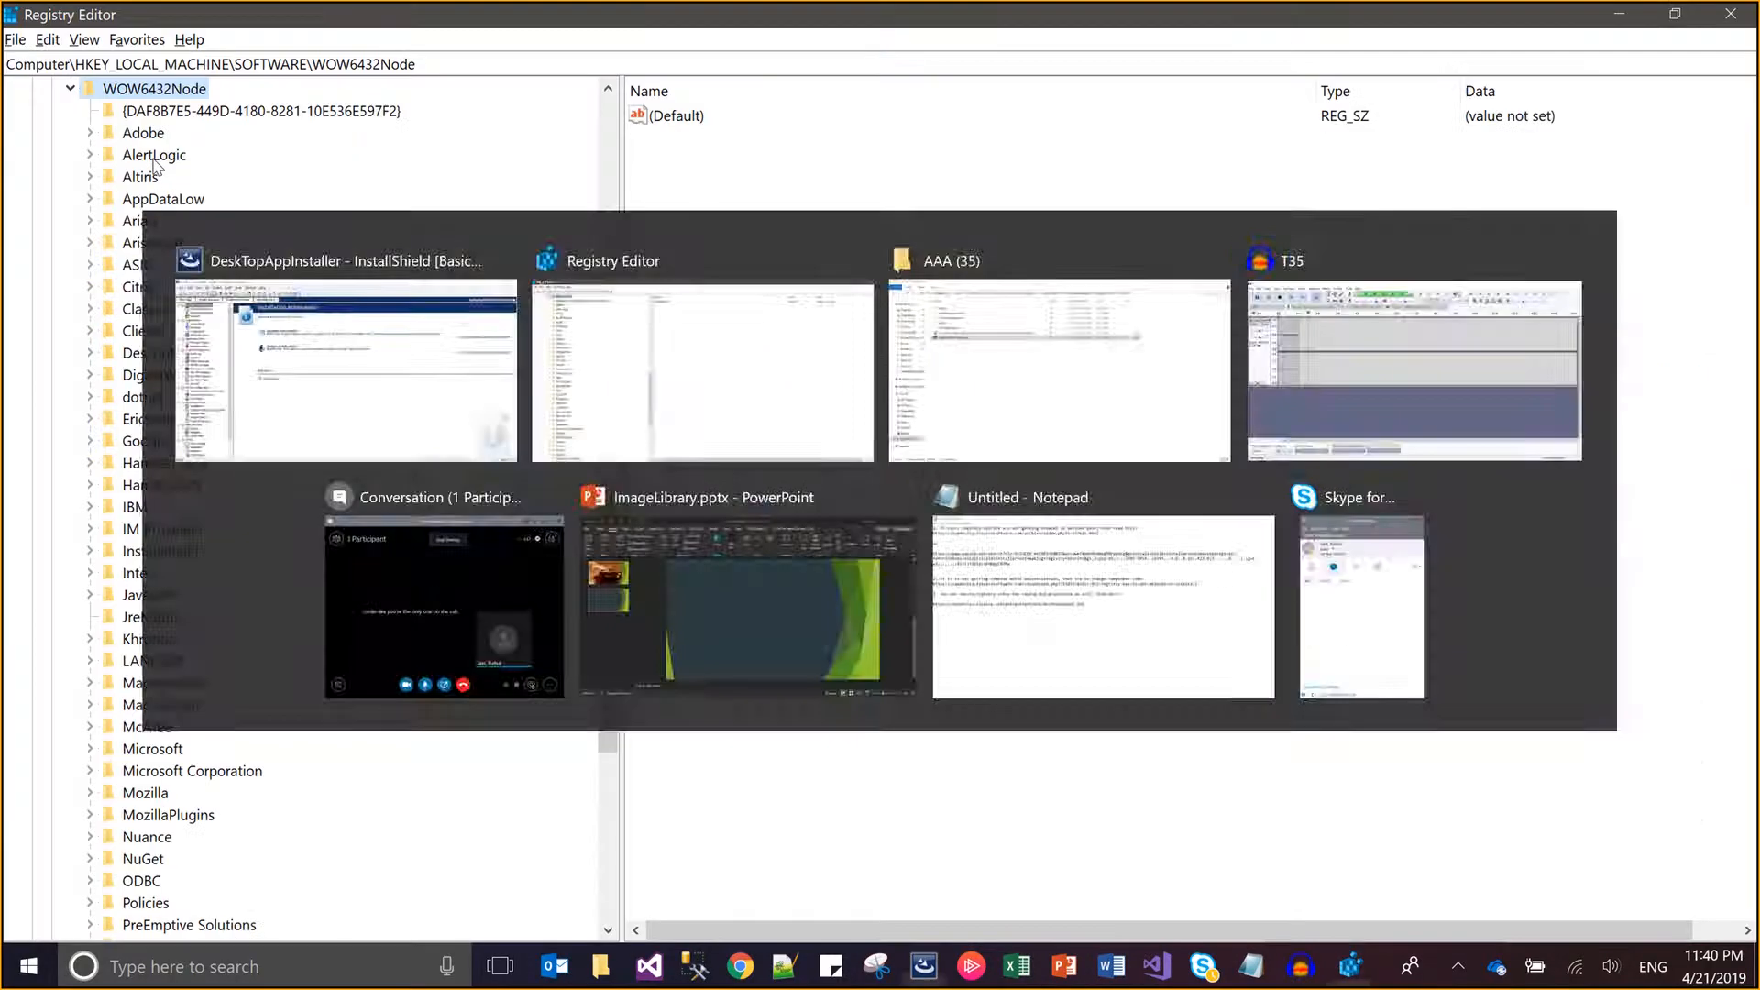
- Collapse WOW6432Node and examine the neighbouring keys directly under SOFTWARE, such as Waves Audio and VideoLAN
key("Left")
key("Up")
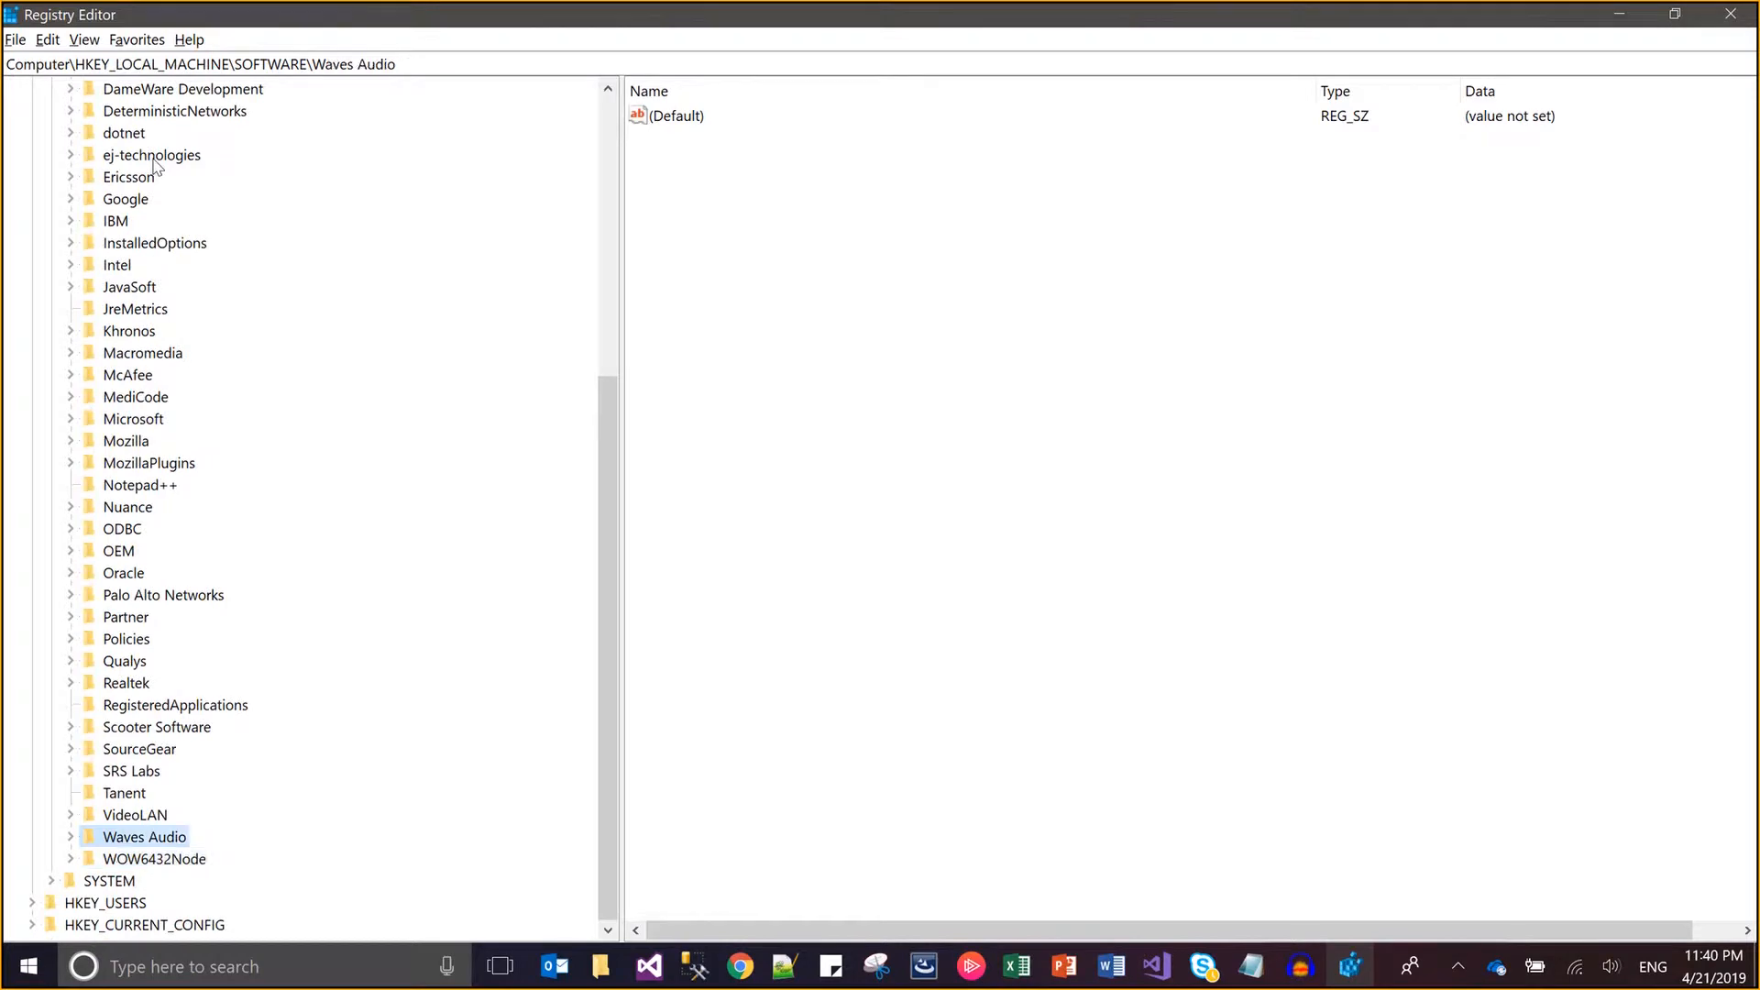
key("Down")
key("Up")
key("Up")
key("Up")
key("Down")
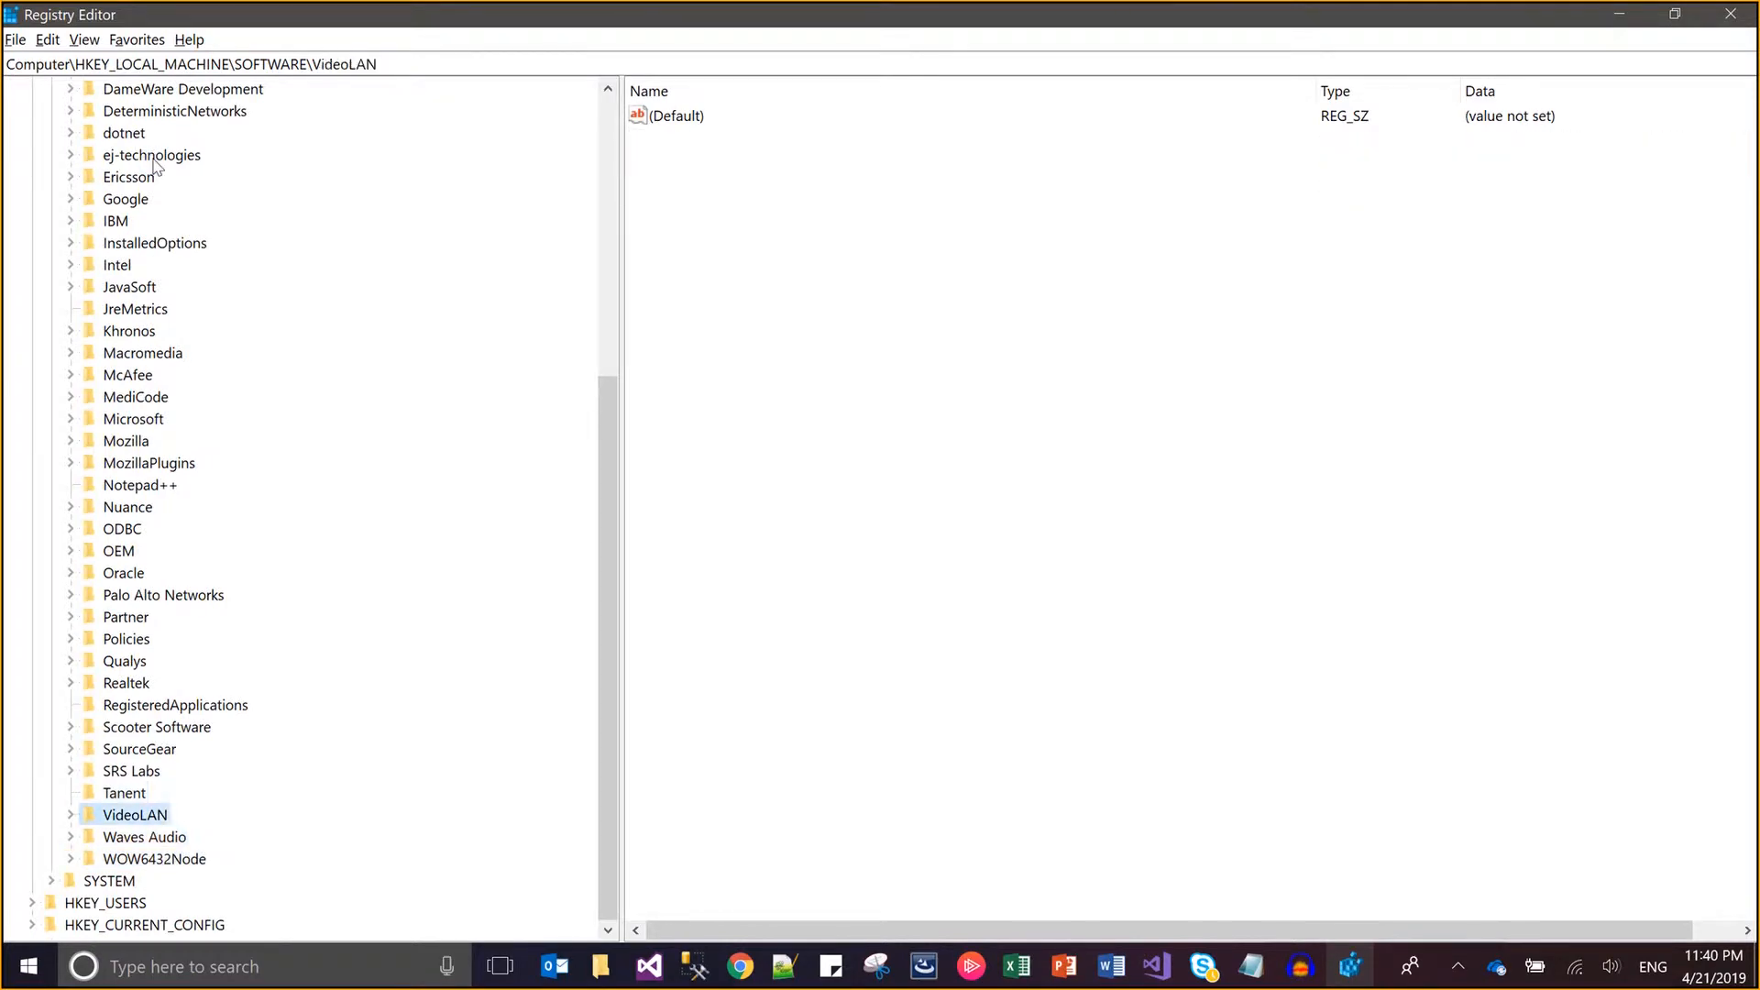
key("Up")
key("Up")
key("Up")
- Switch to InstallShield and inspect the Template Summary setting in the project's General Information
key("alt+Tab")
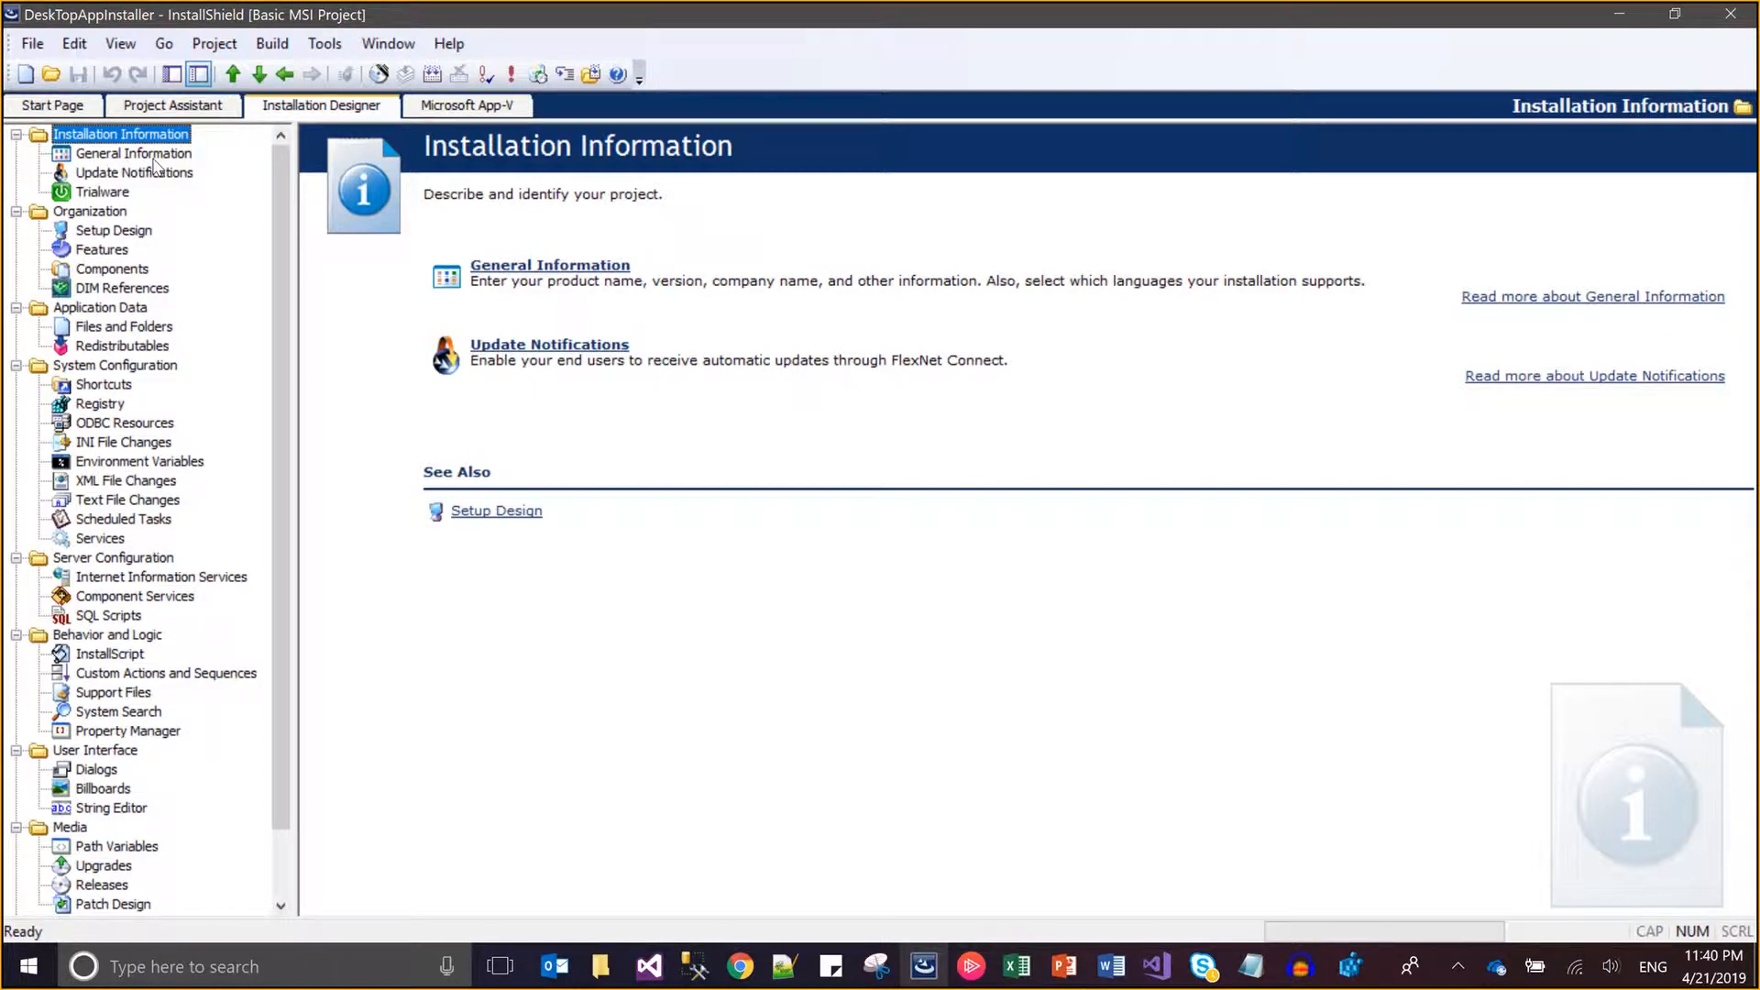
left_click(116, 158)
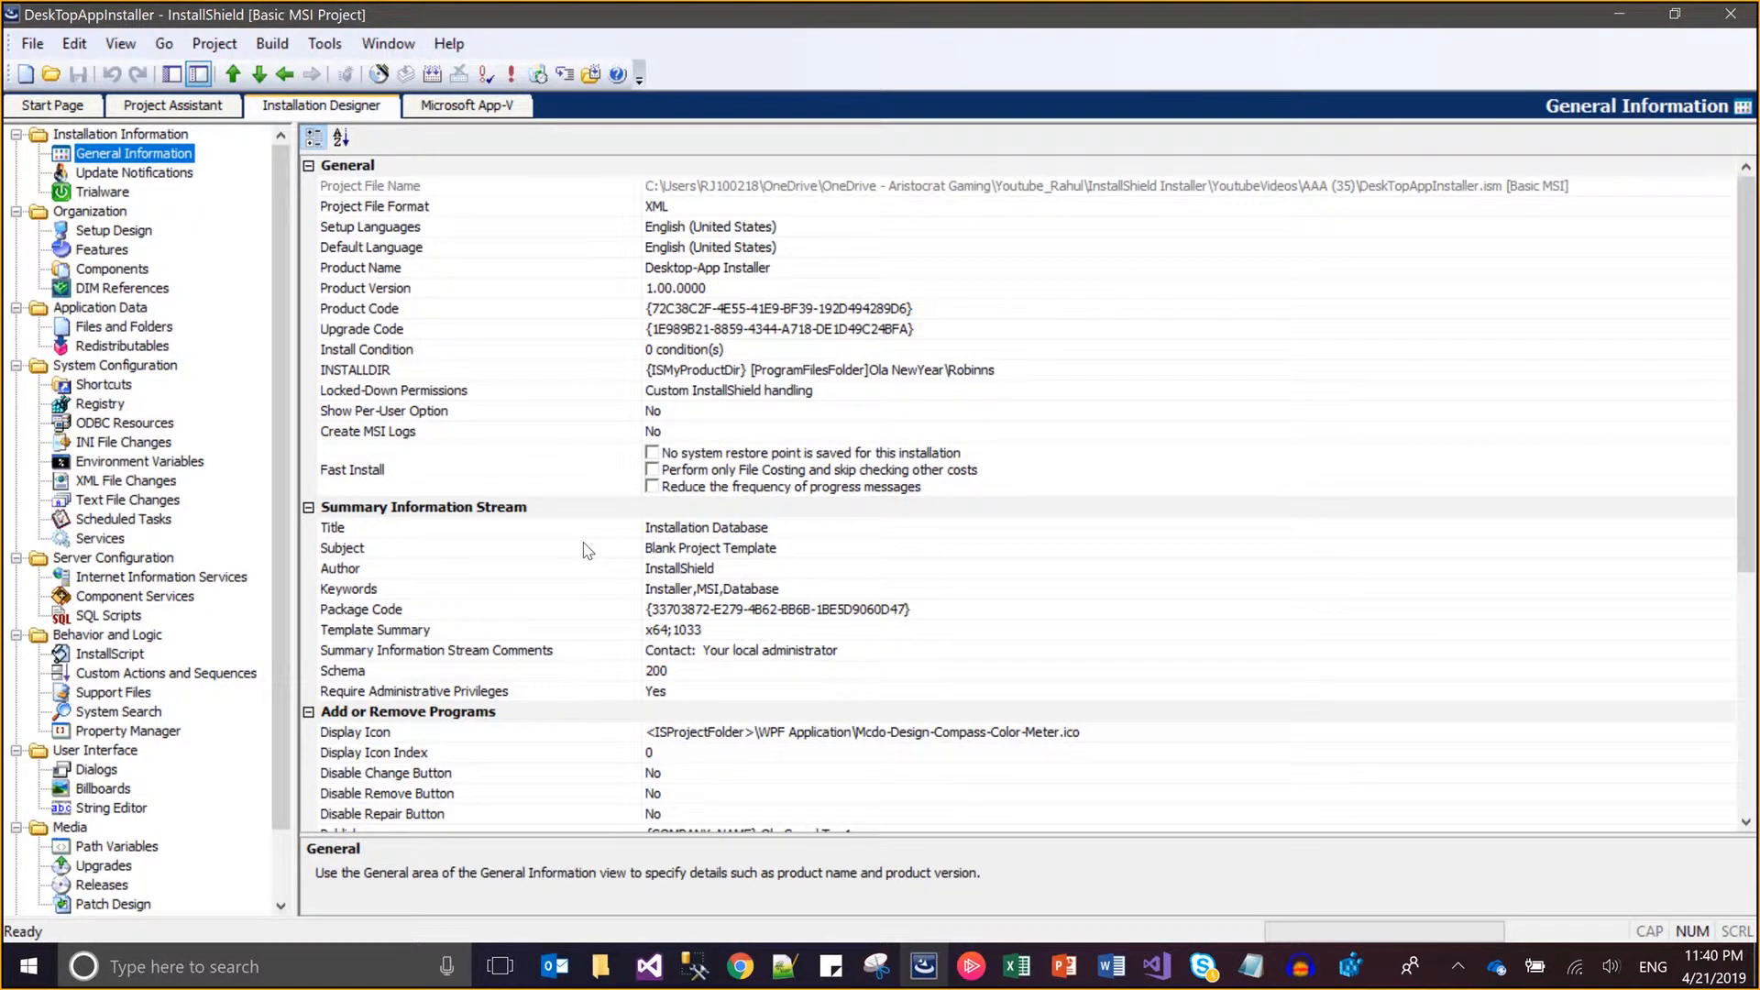
left_click(669, 631)
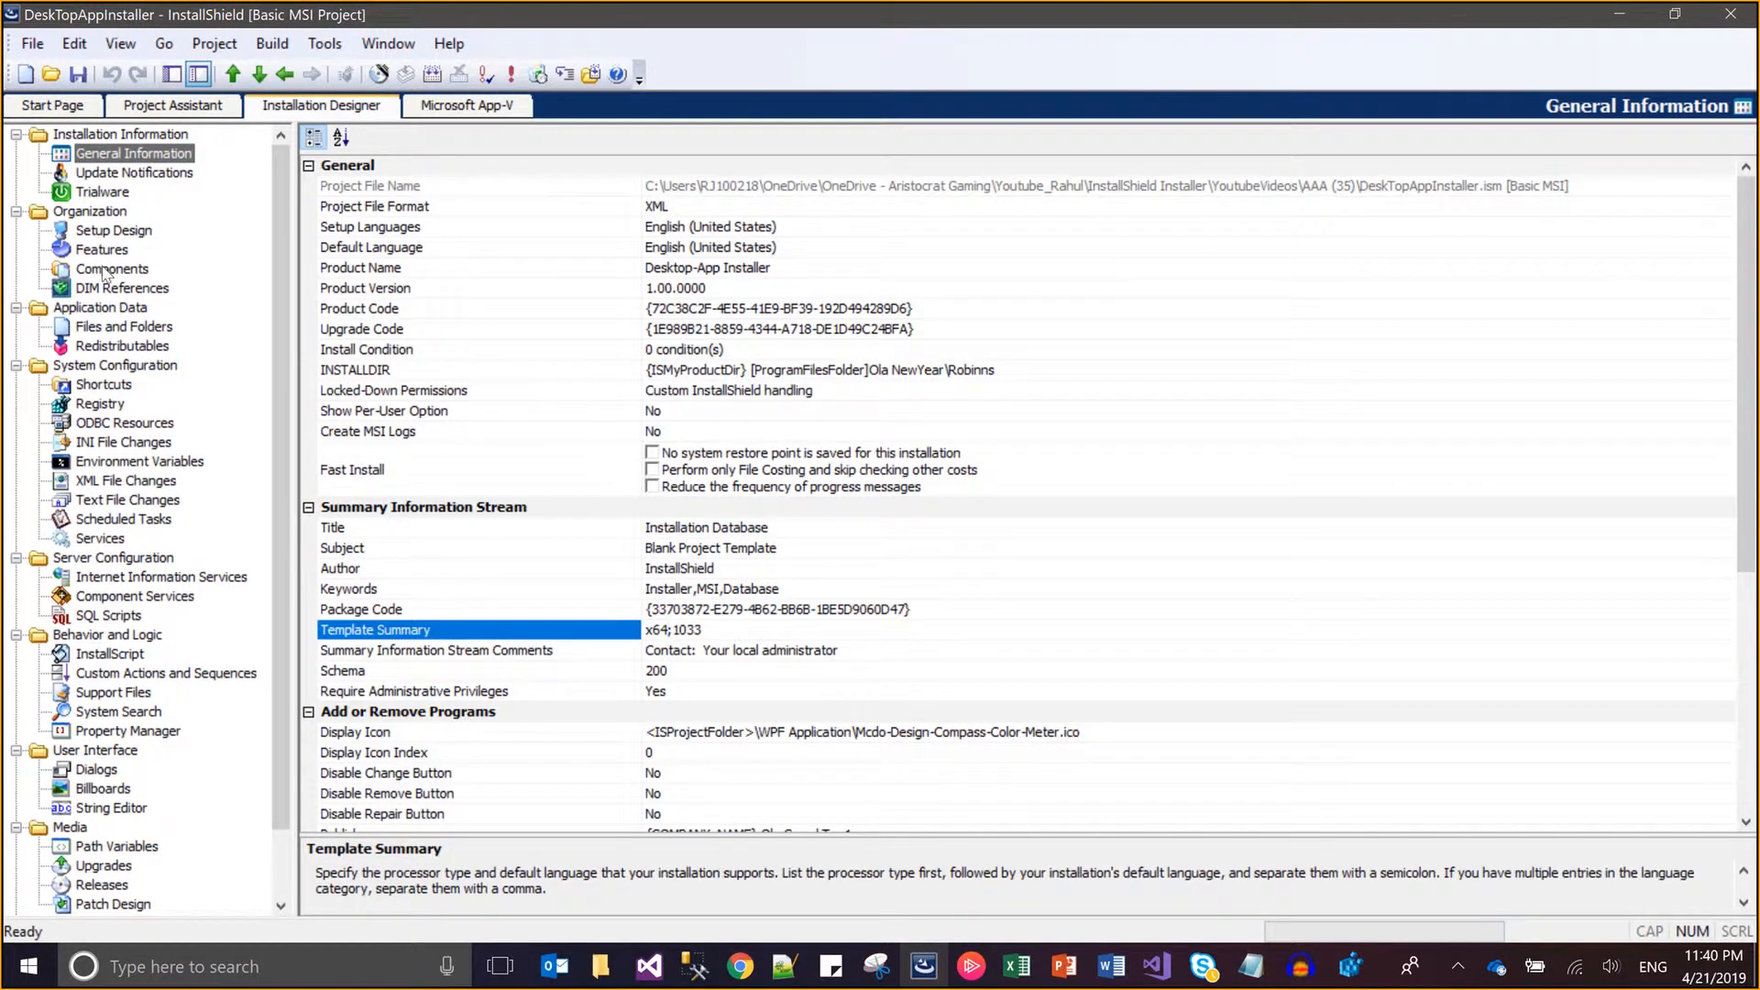
- In Setup Design, inspect the 64-Bit Component setting of the Configuration and Executable components under WPF_Application
left_click(105, 231)
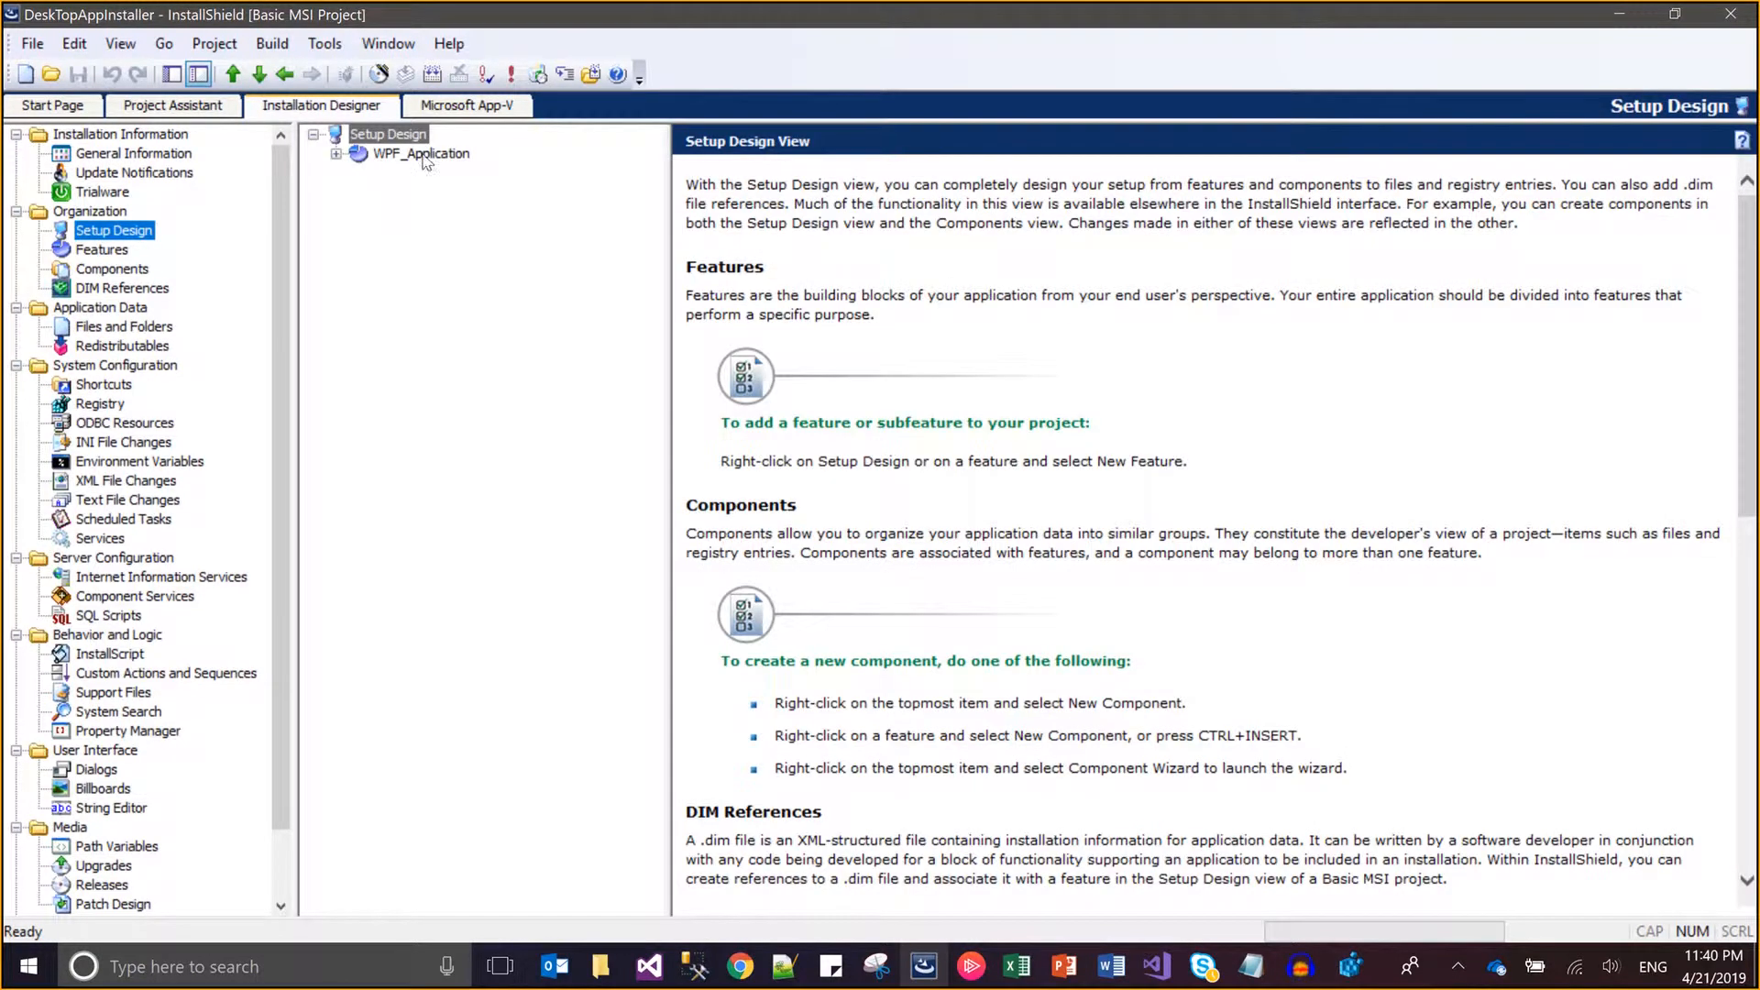
left_click(425, 154)
key("Right")
key("Down")
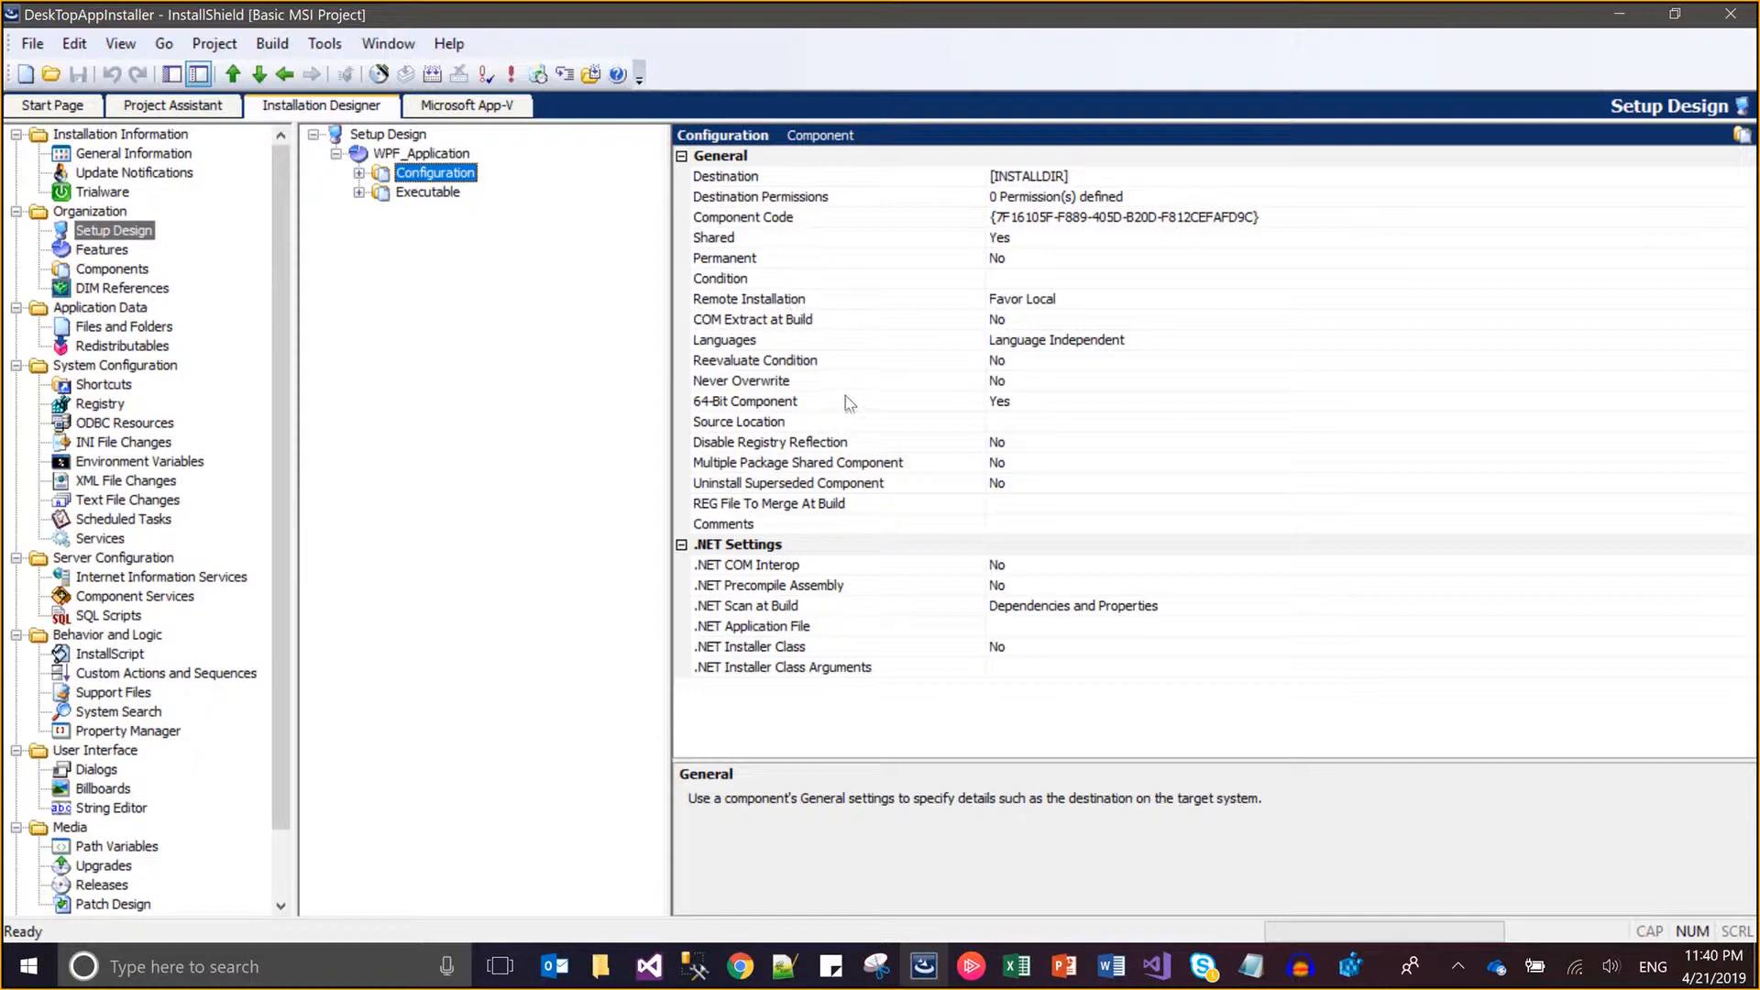
left_click(848, 403)
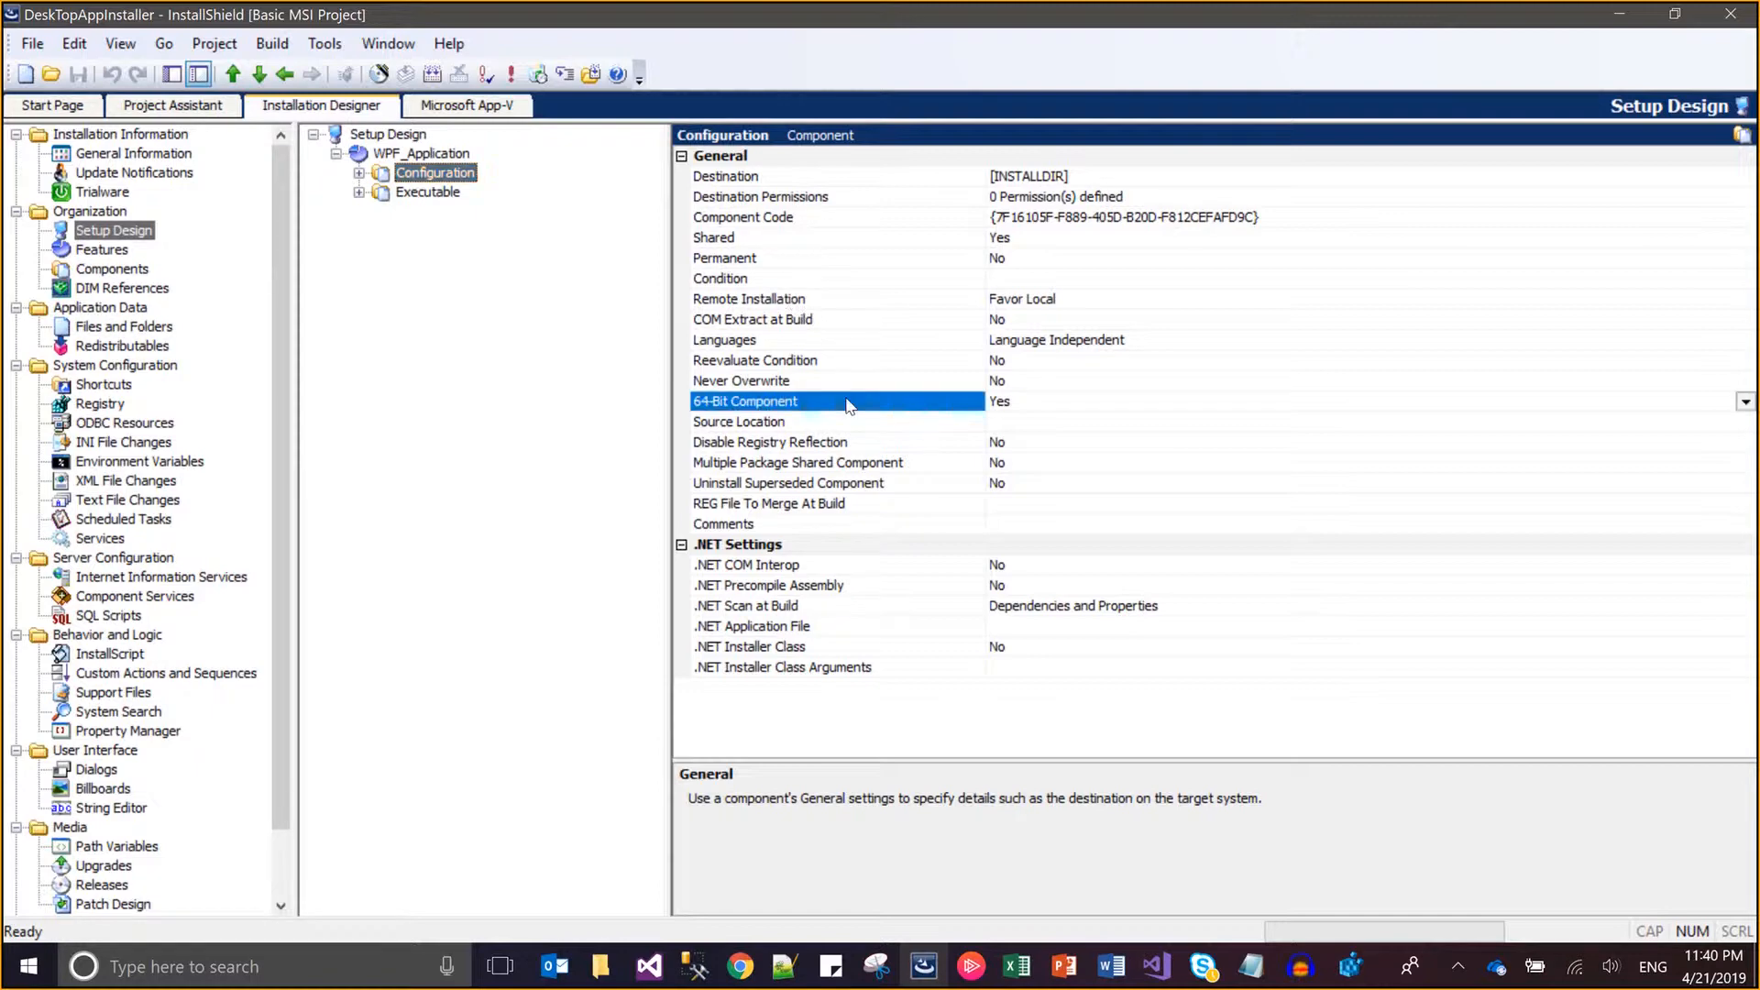
left_click(405, 200)
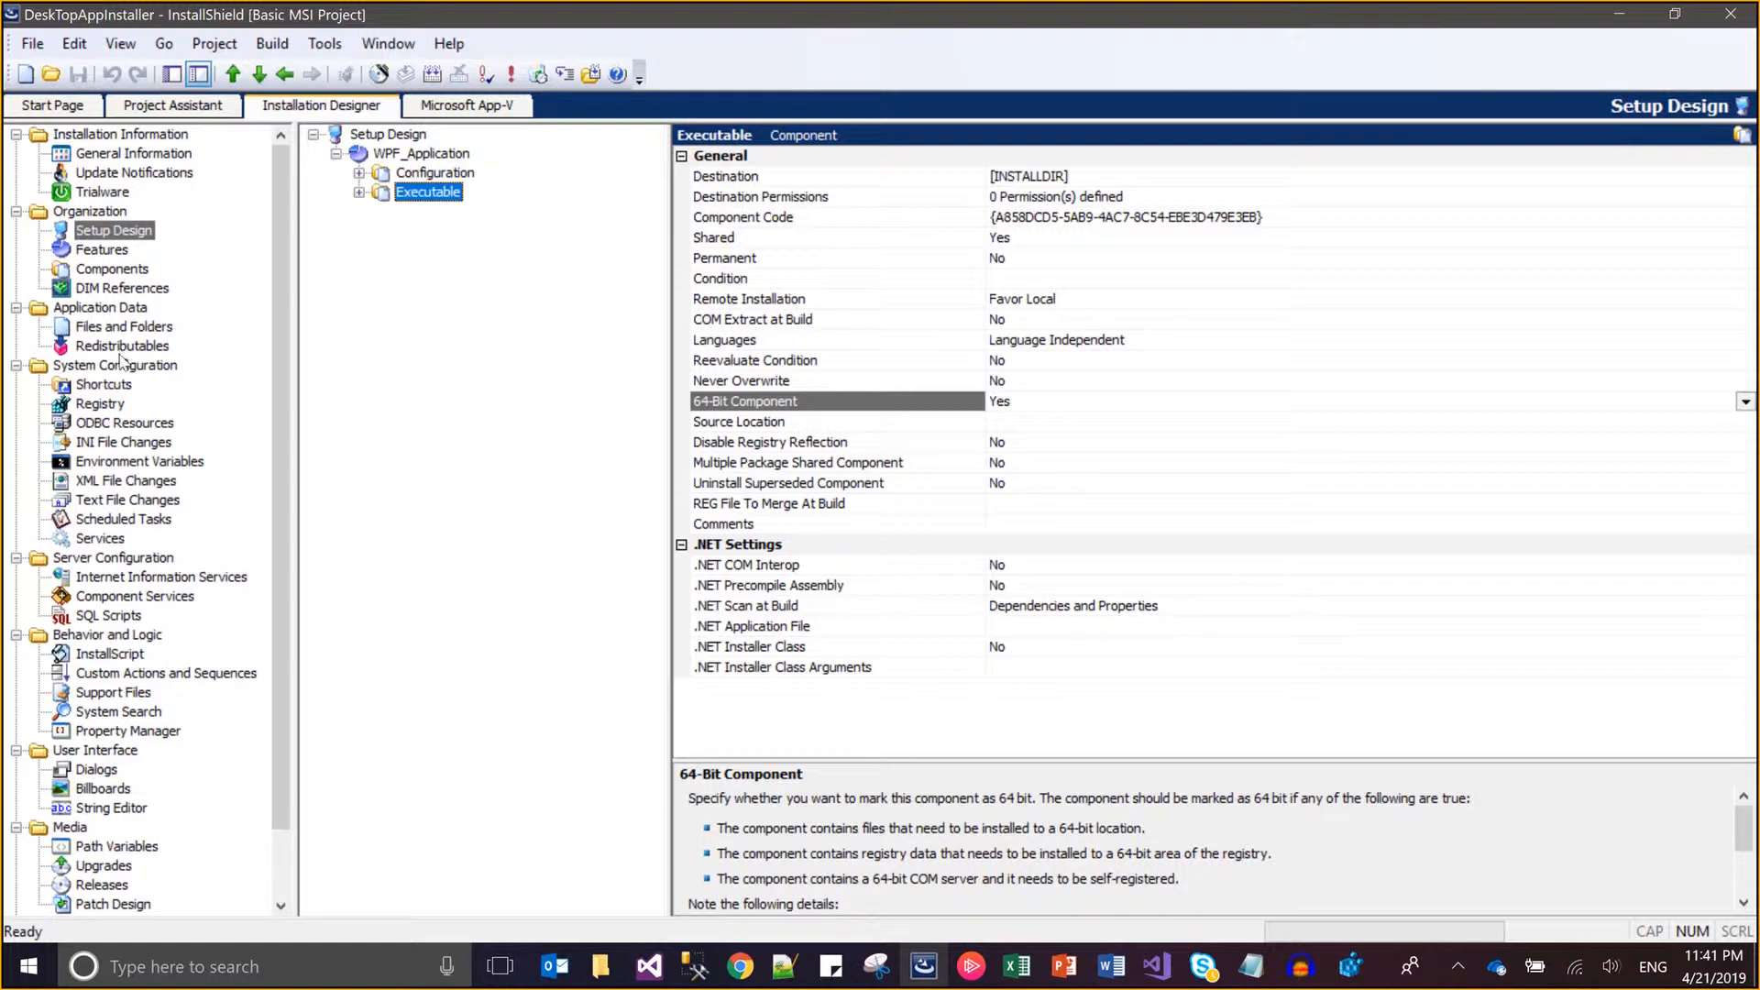
- In the project's Registry view, delete the SOFTWARE key under HKEY_LOCAL_MACHINE on the destination computer
left_click(110, 403)
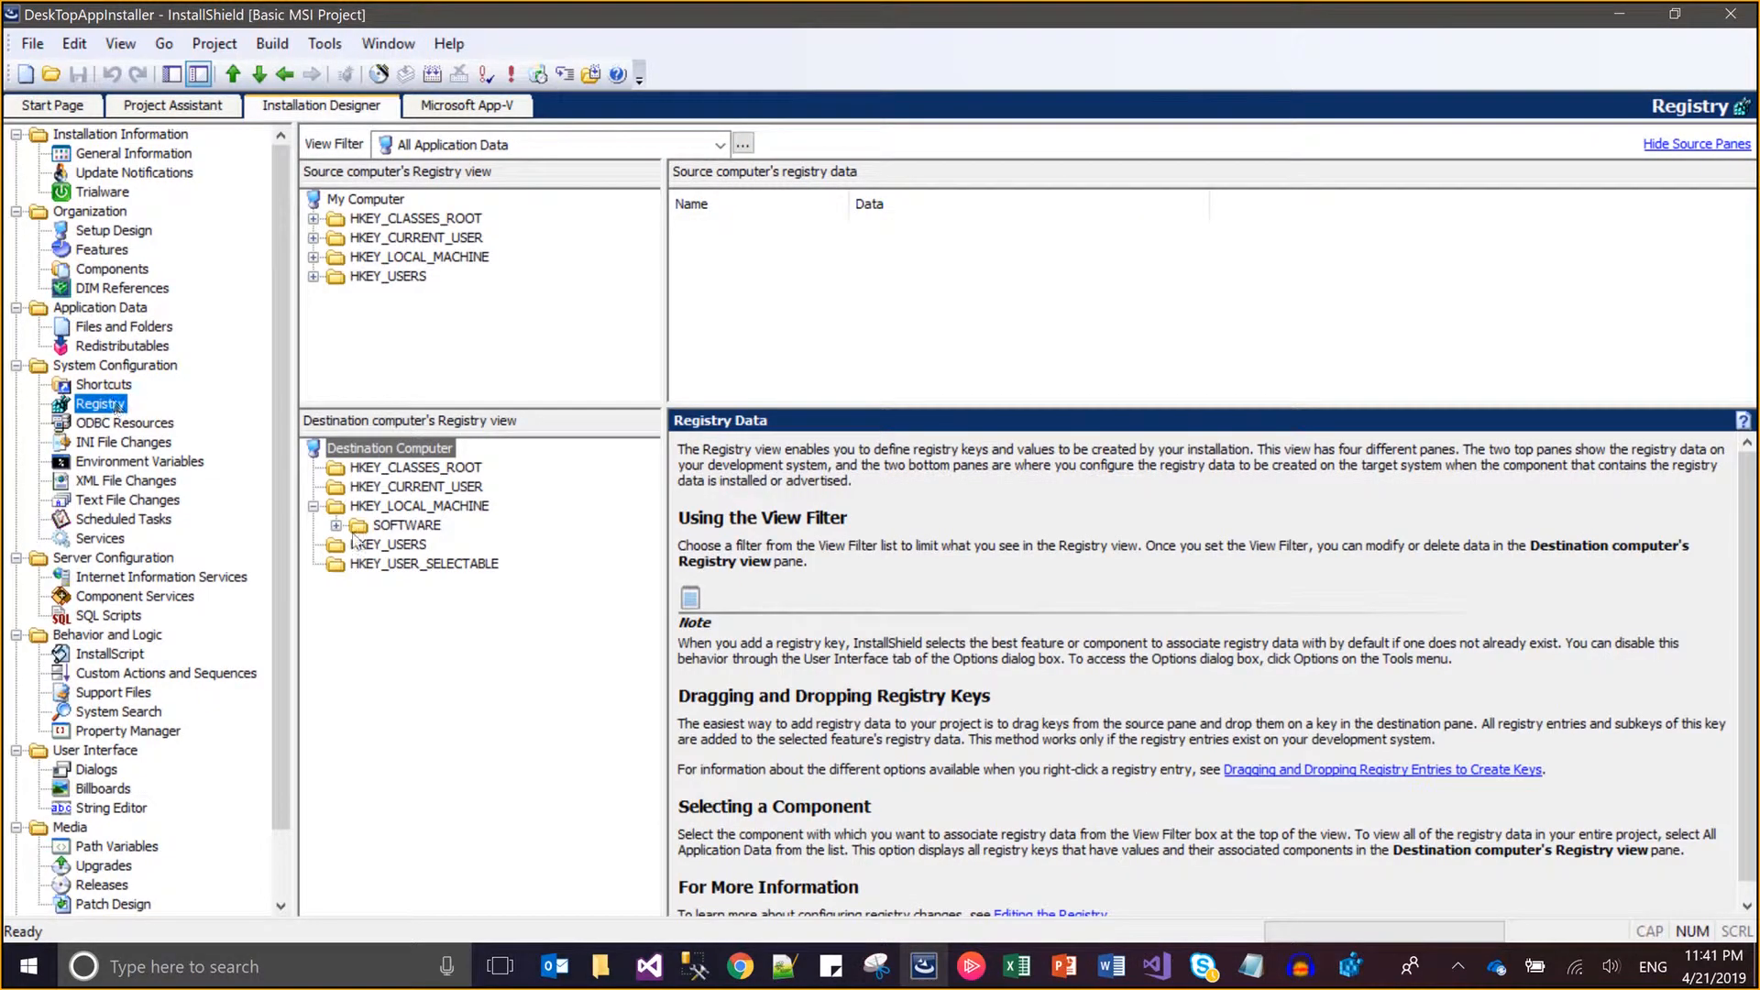
left_click(423, 530)
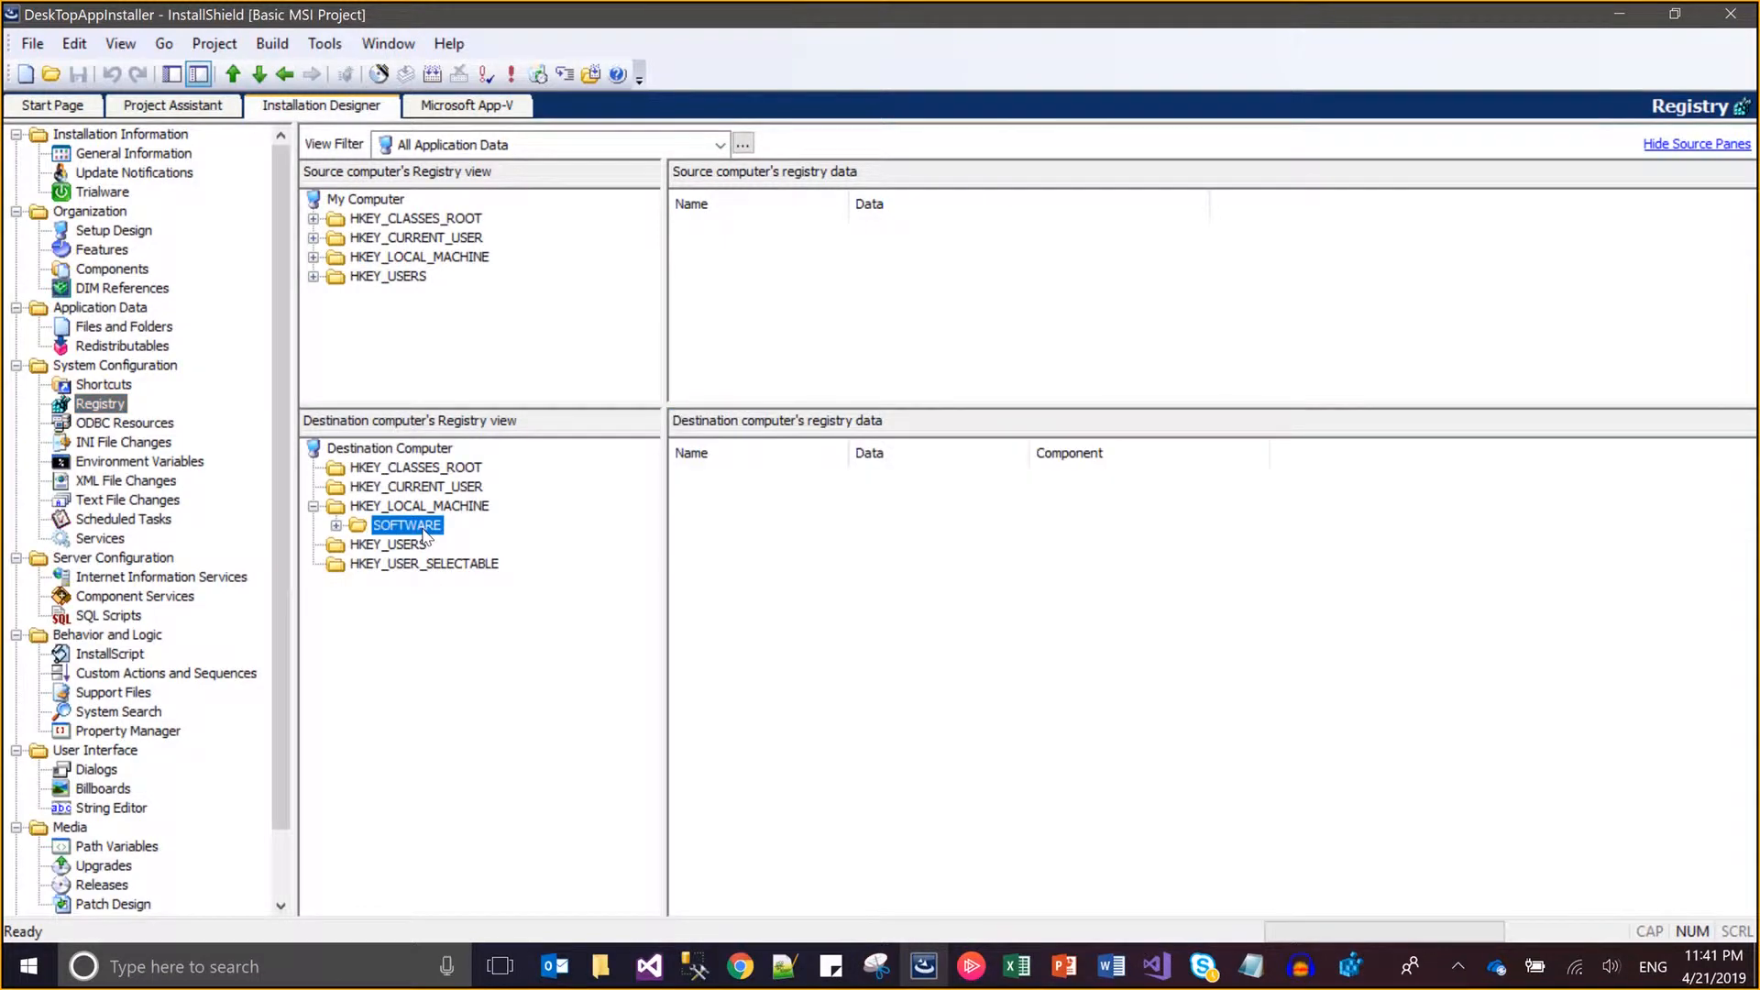
key("Delete")
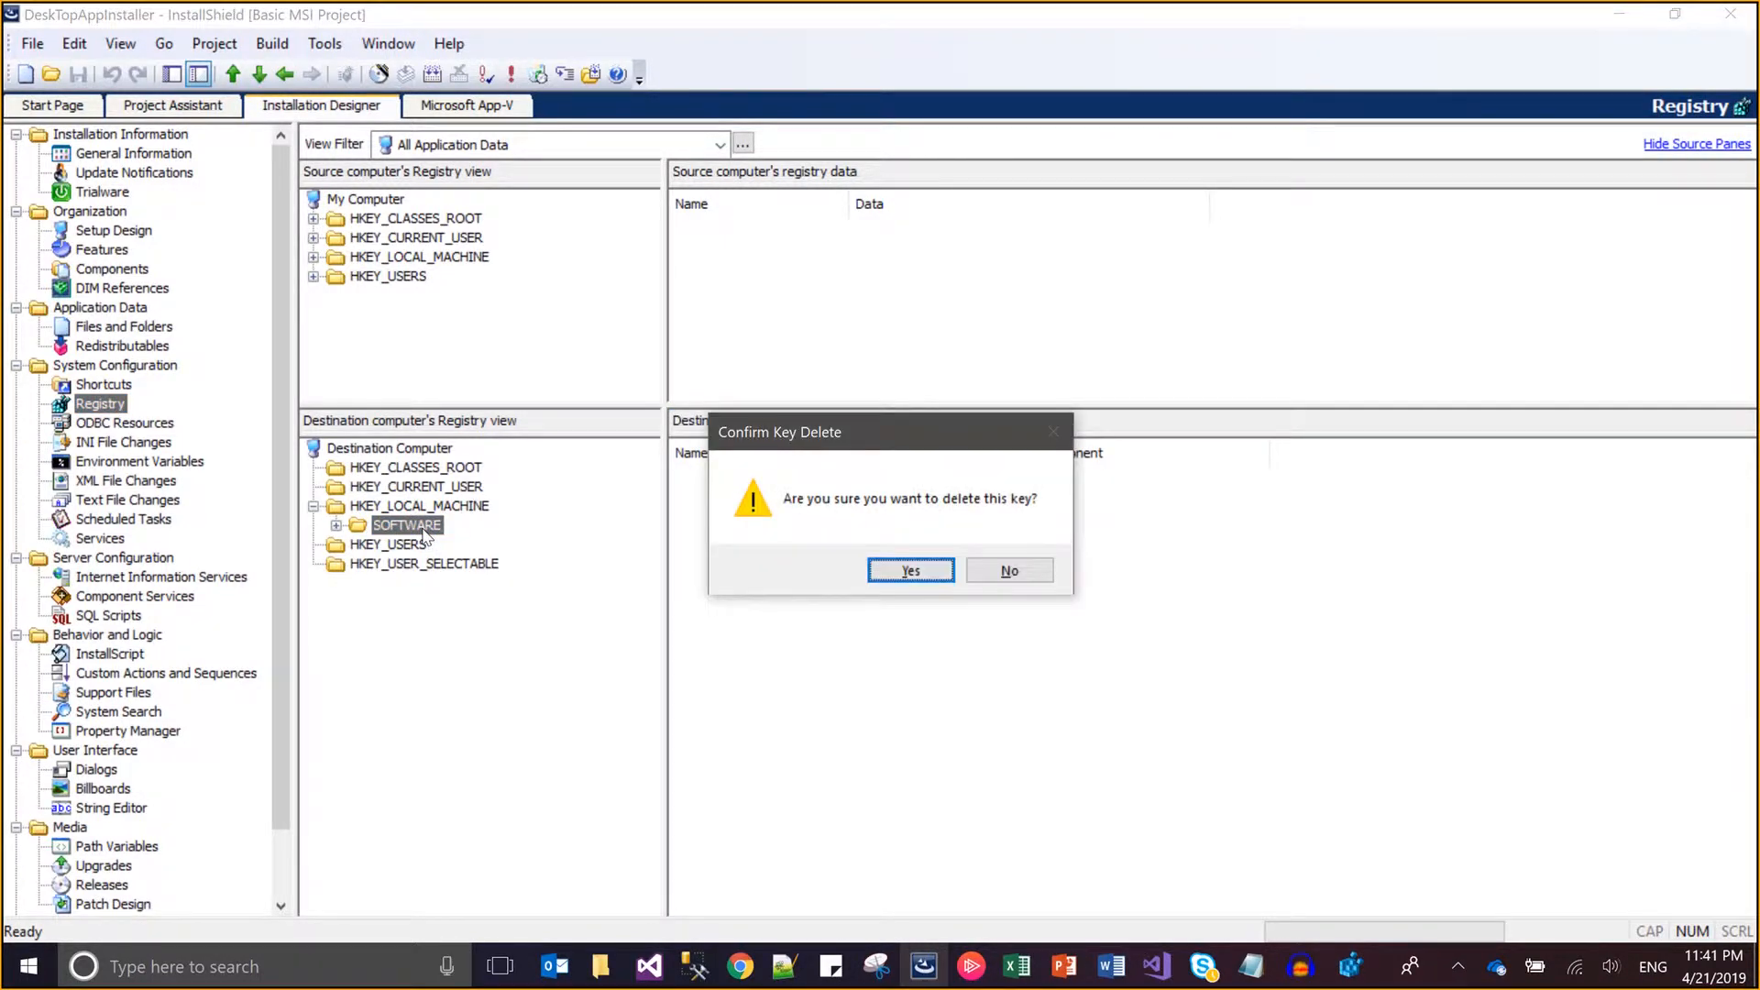
key("Return")
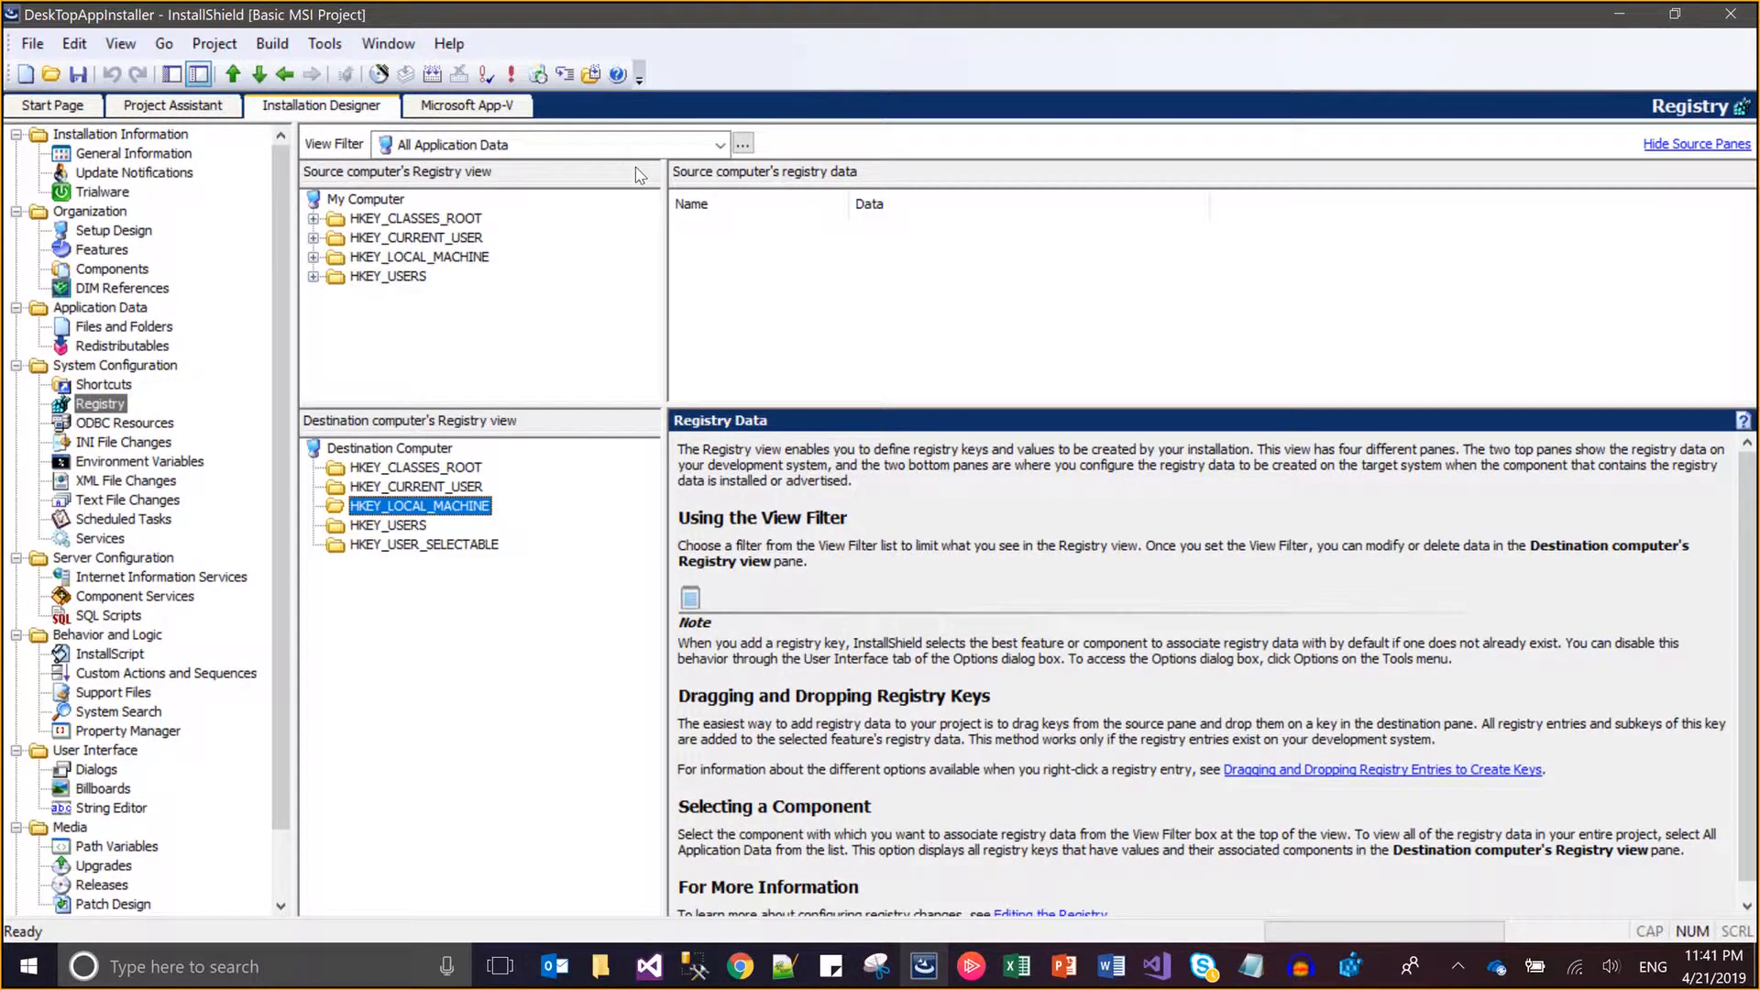
- Filter the project's registry data to the Executable component and check the HKEY_LOCAL_MACHINE\SOFTWARE key in Registry Editor for reference
left_click(721, 144)
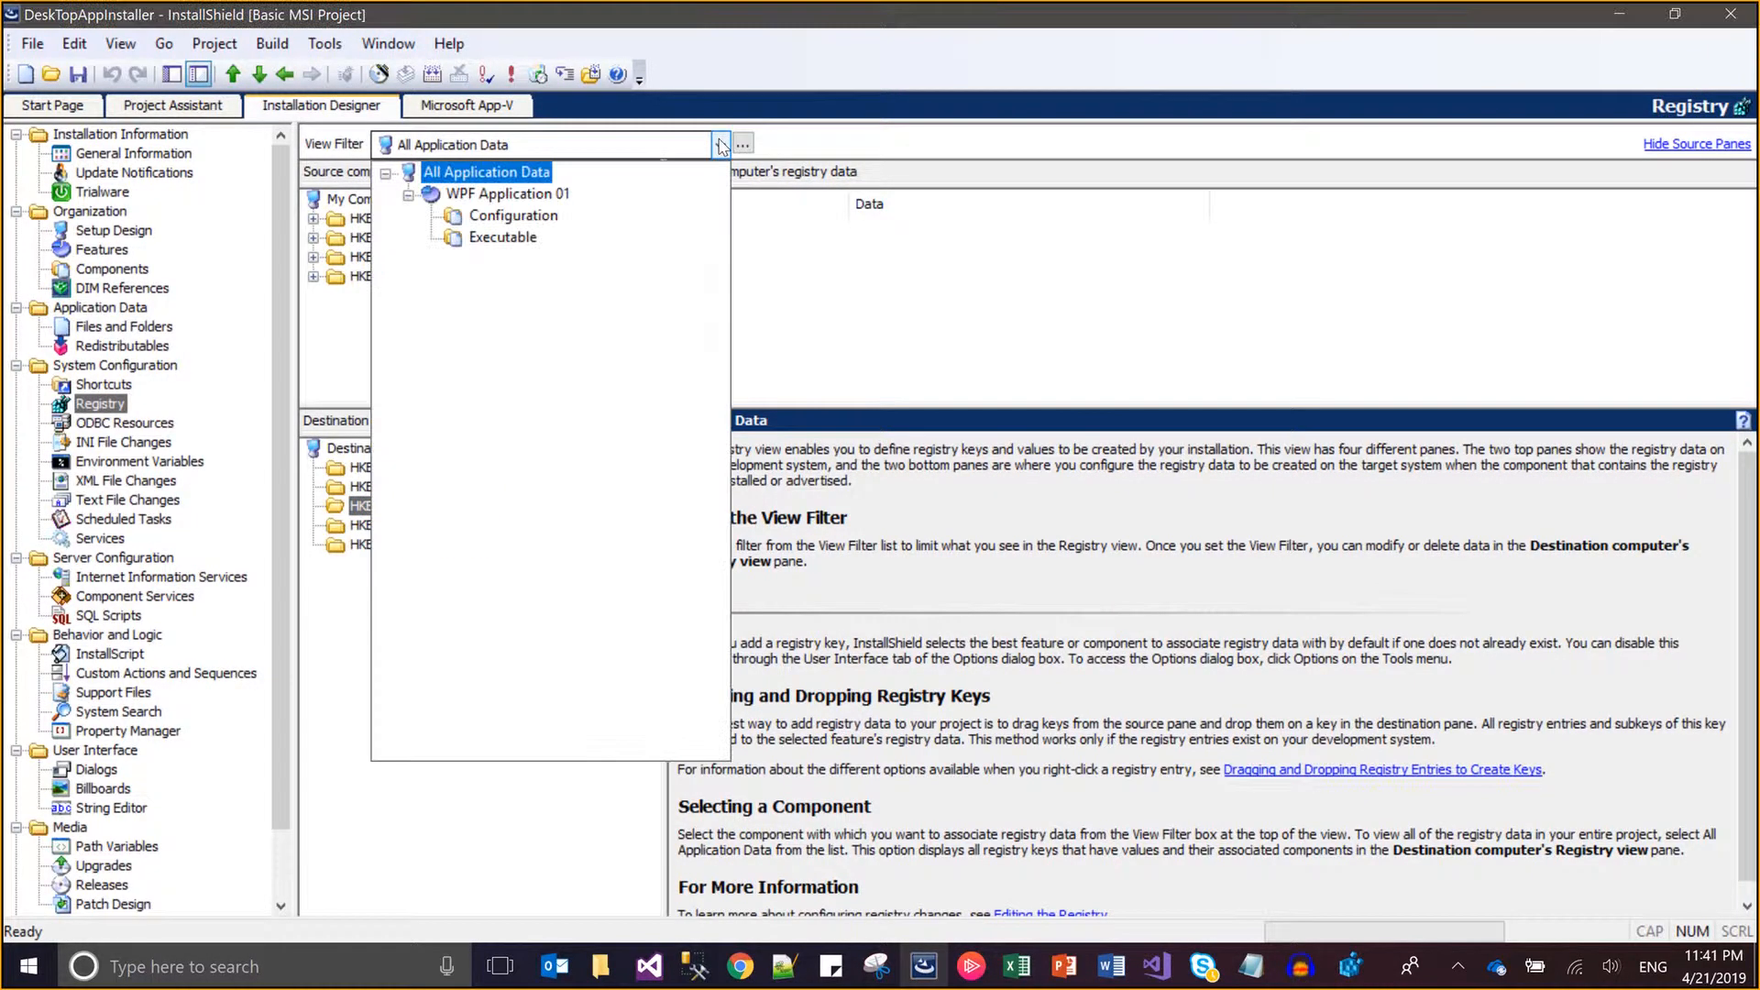
left_click(501, 238)
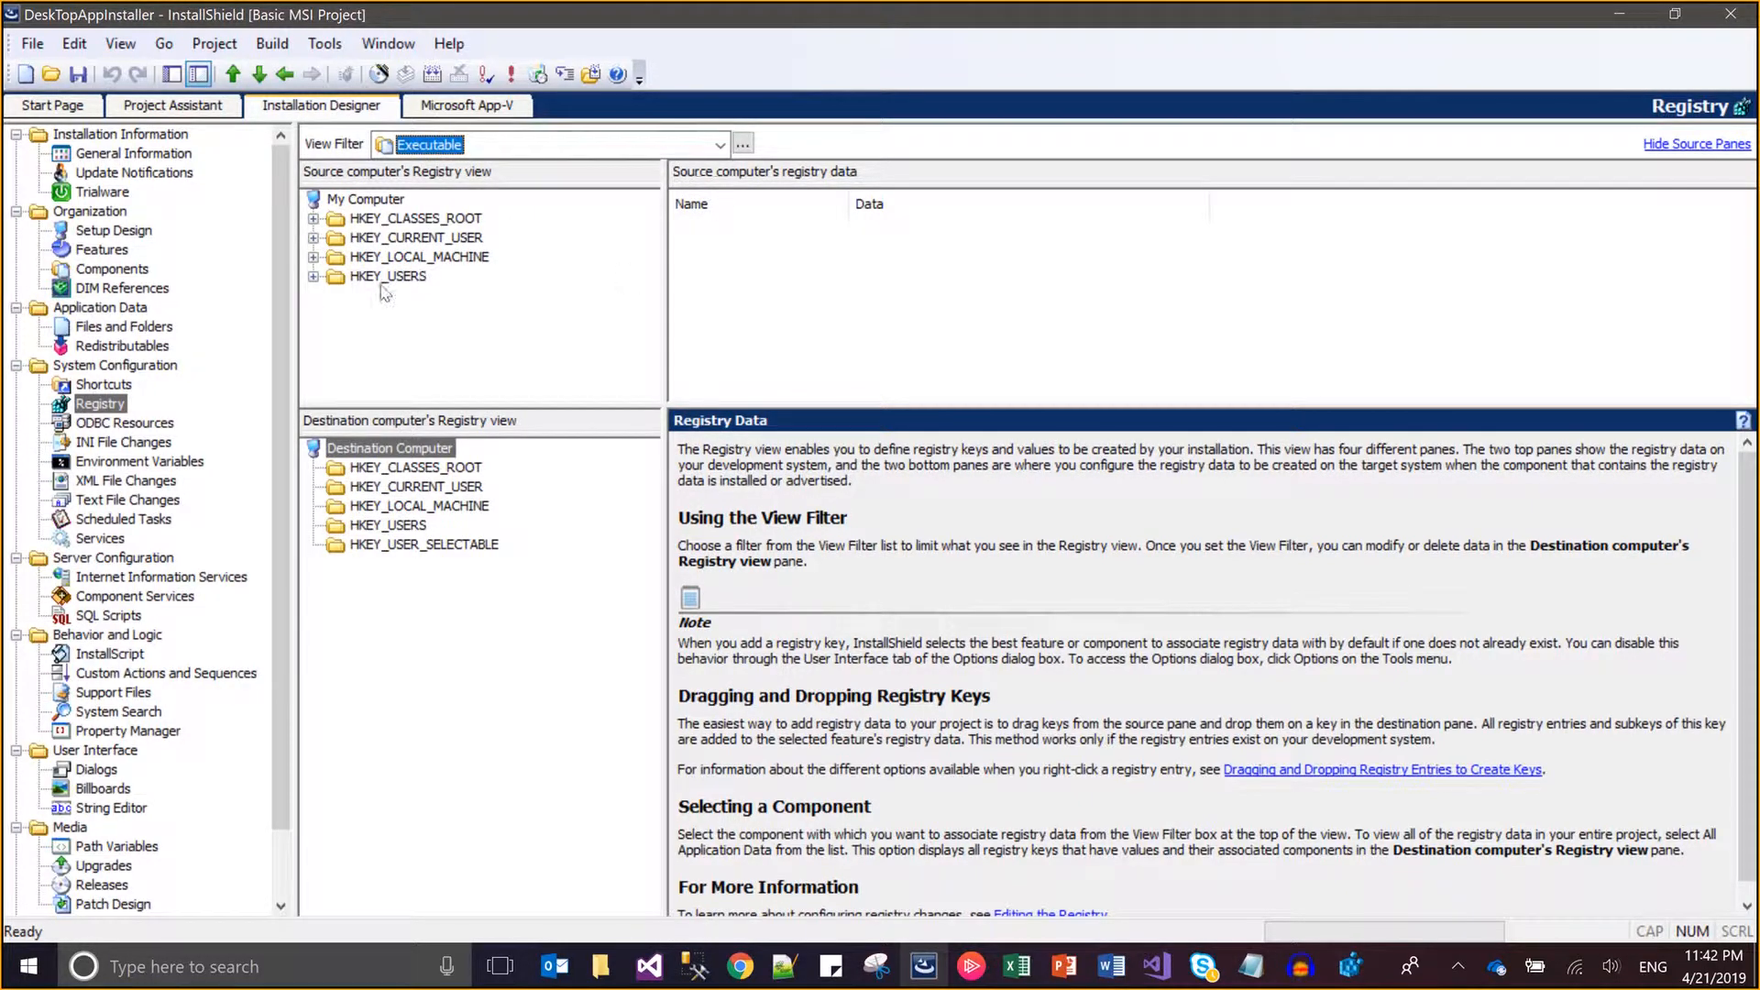
left_click(394, 507)
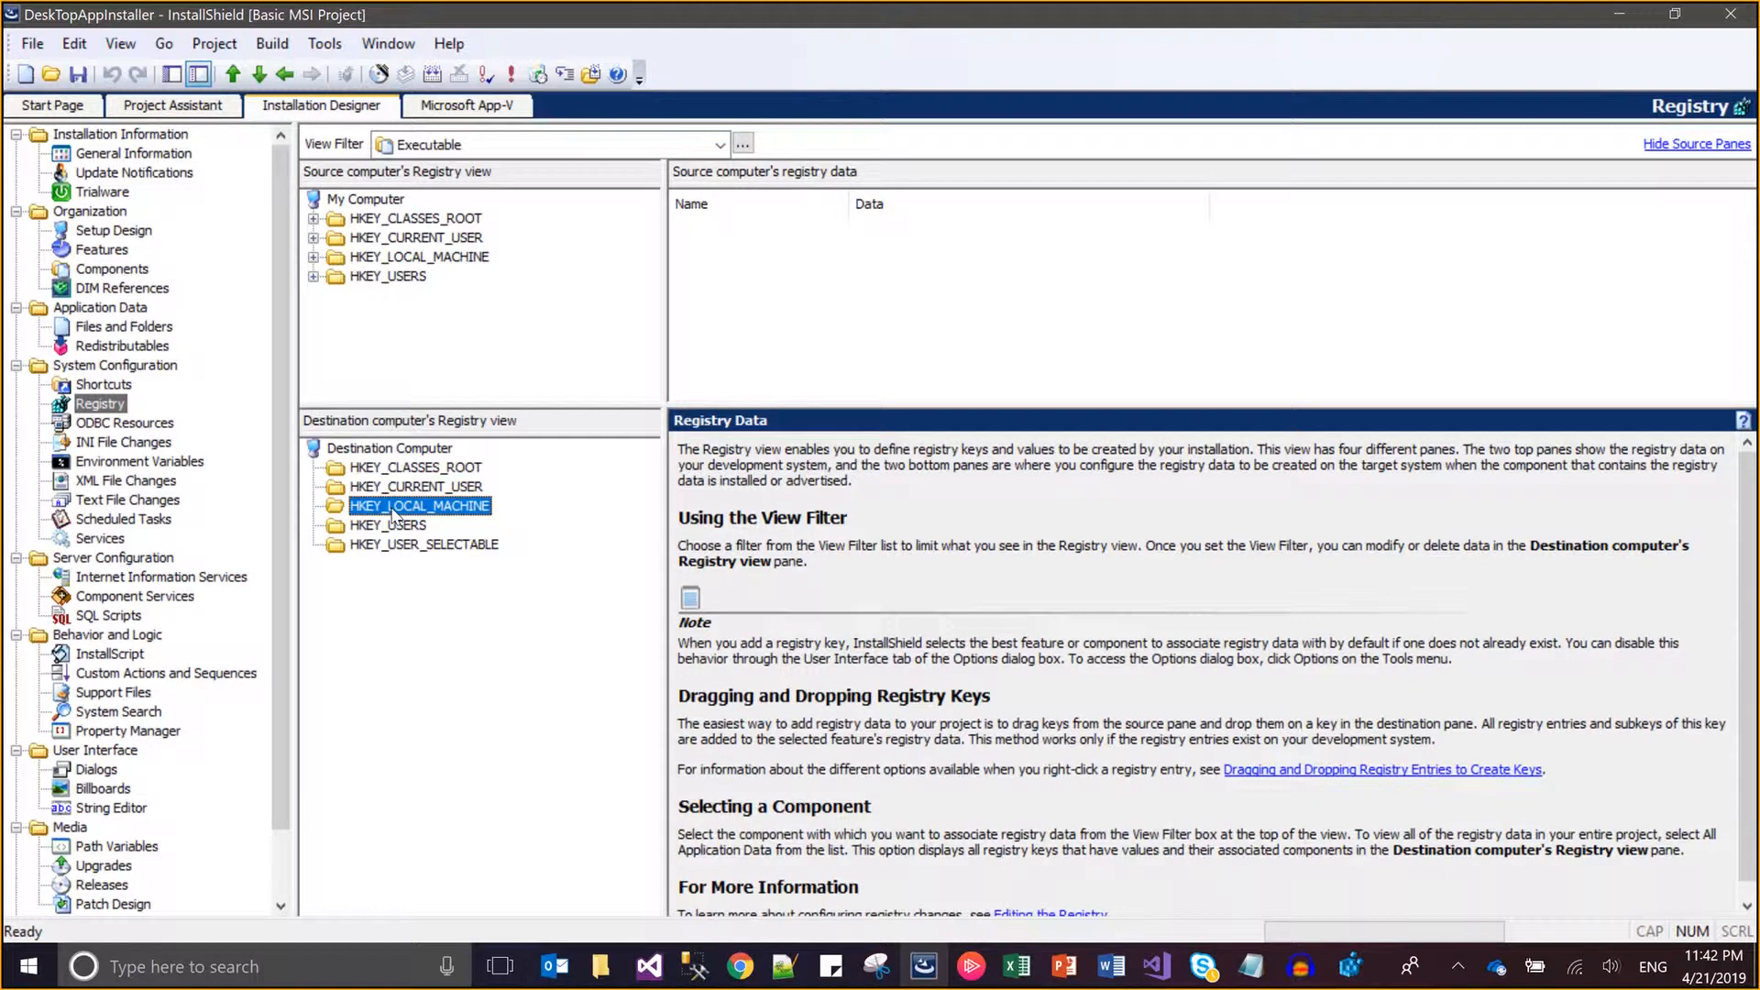
right_click(394, 507)
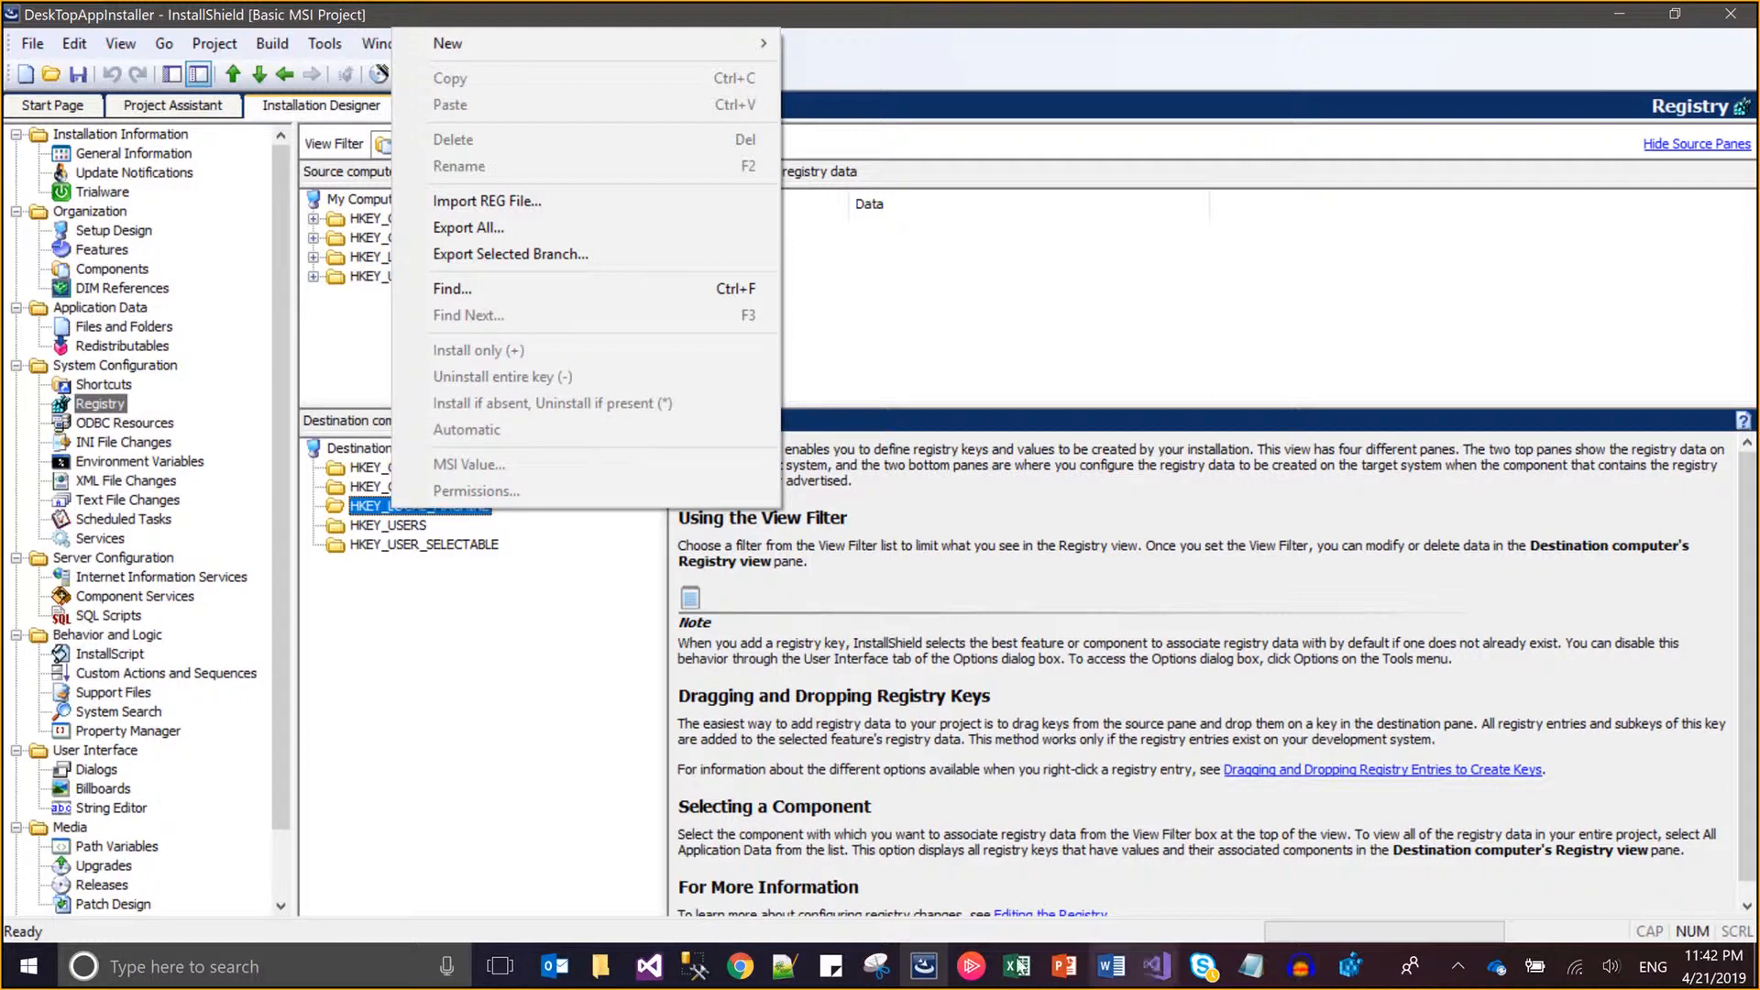
left_click(1353, 966)
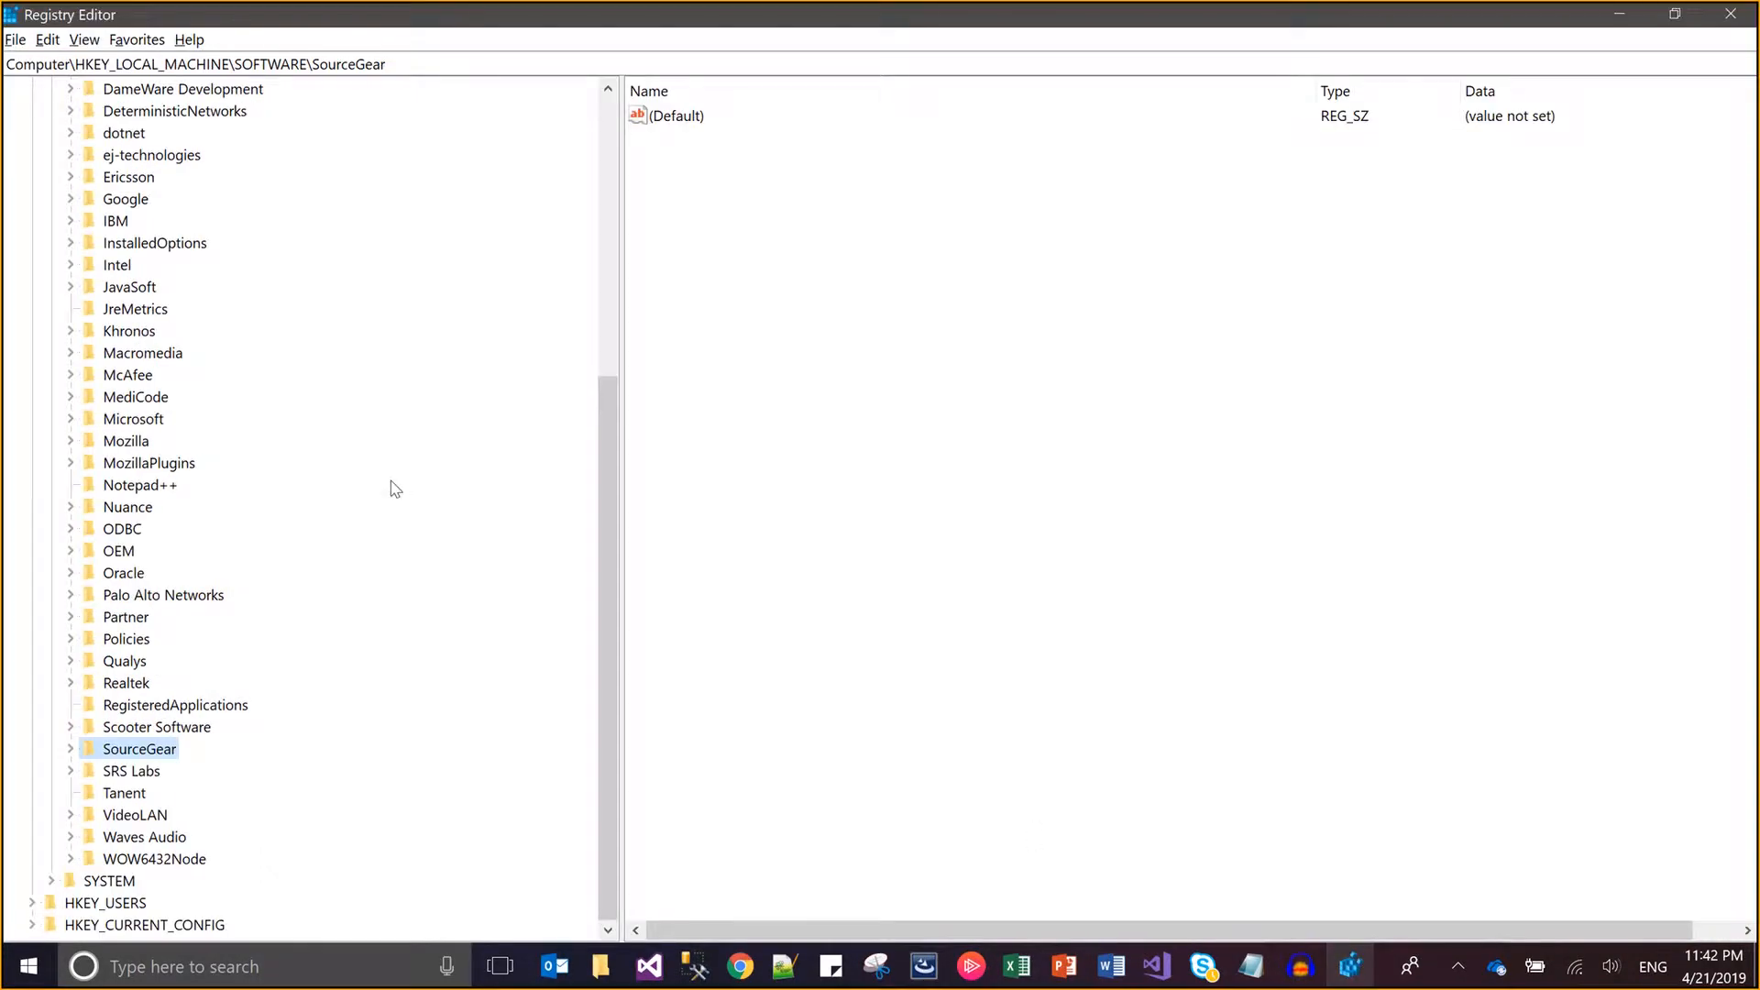
key("Left")
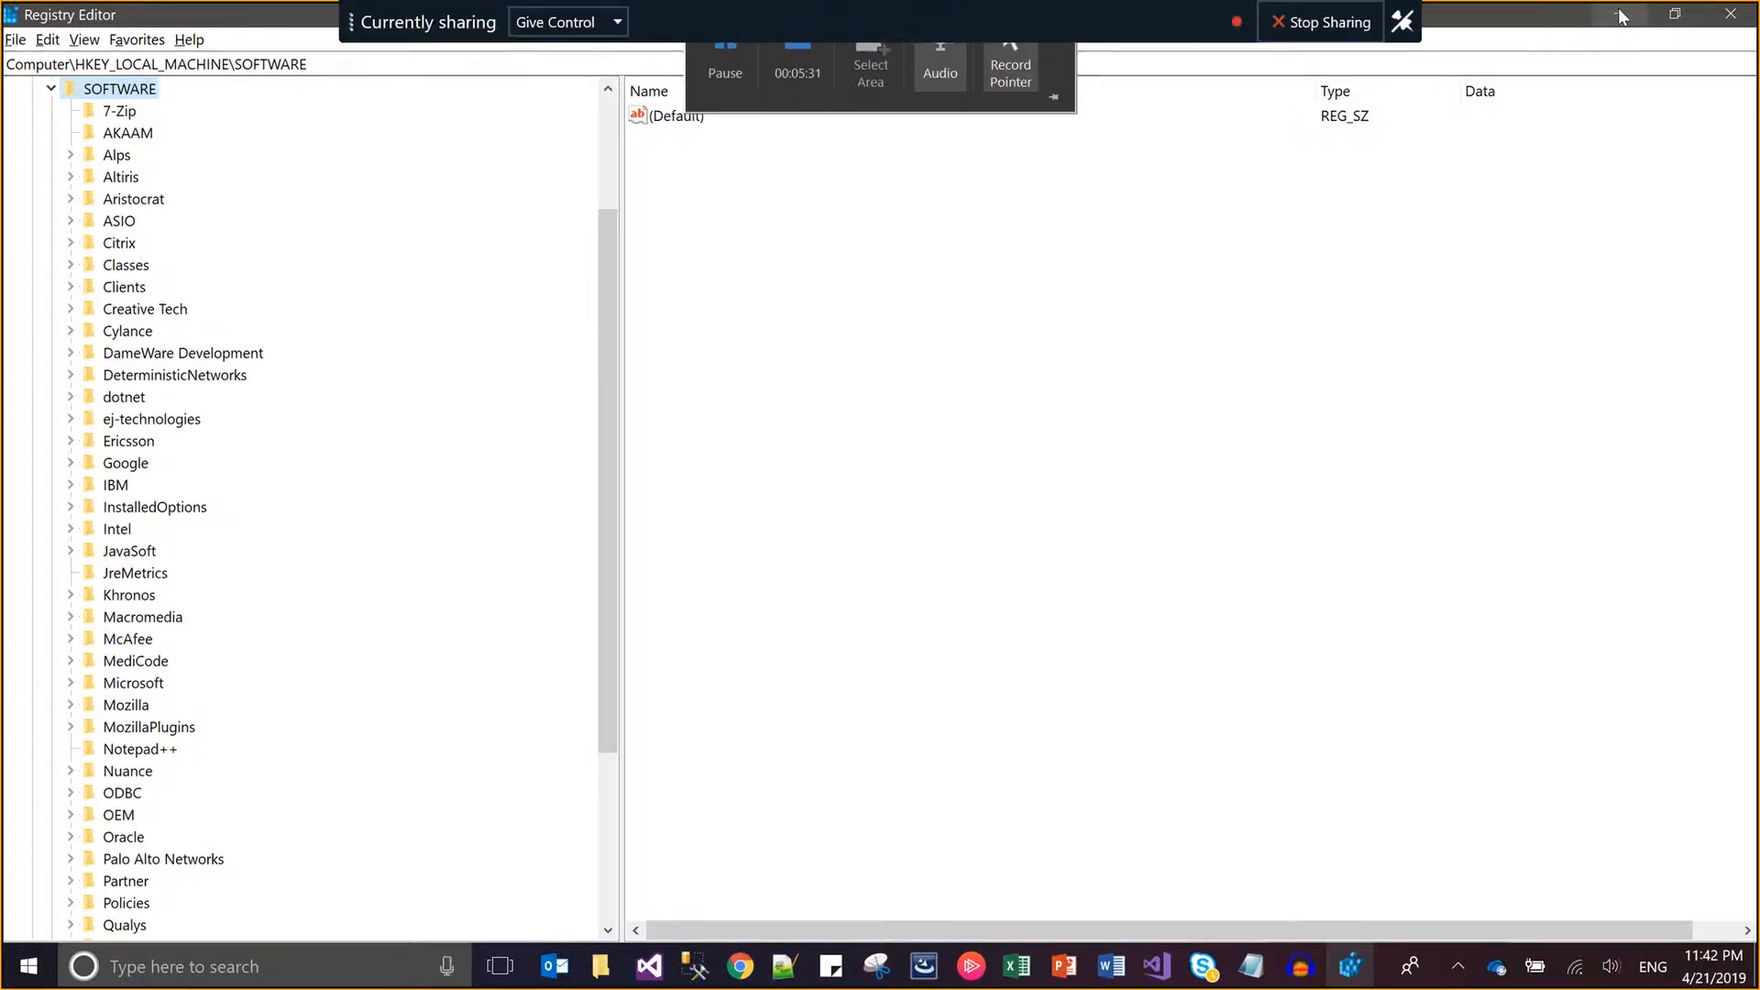
key("alt+Tab")
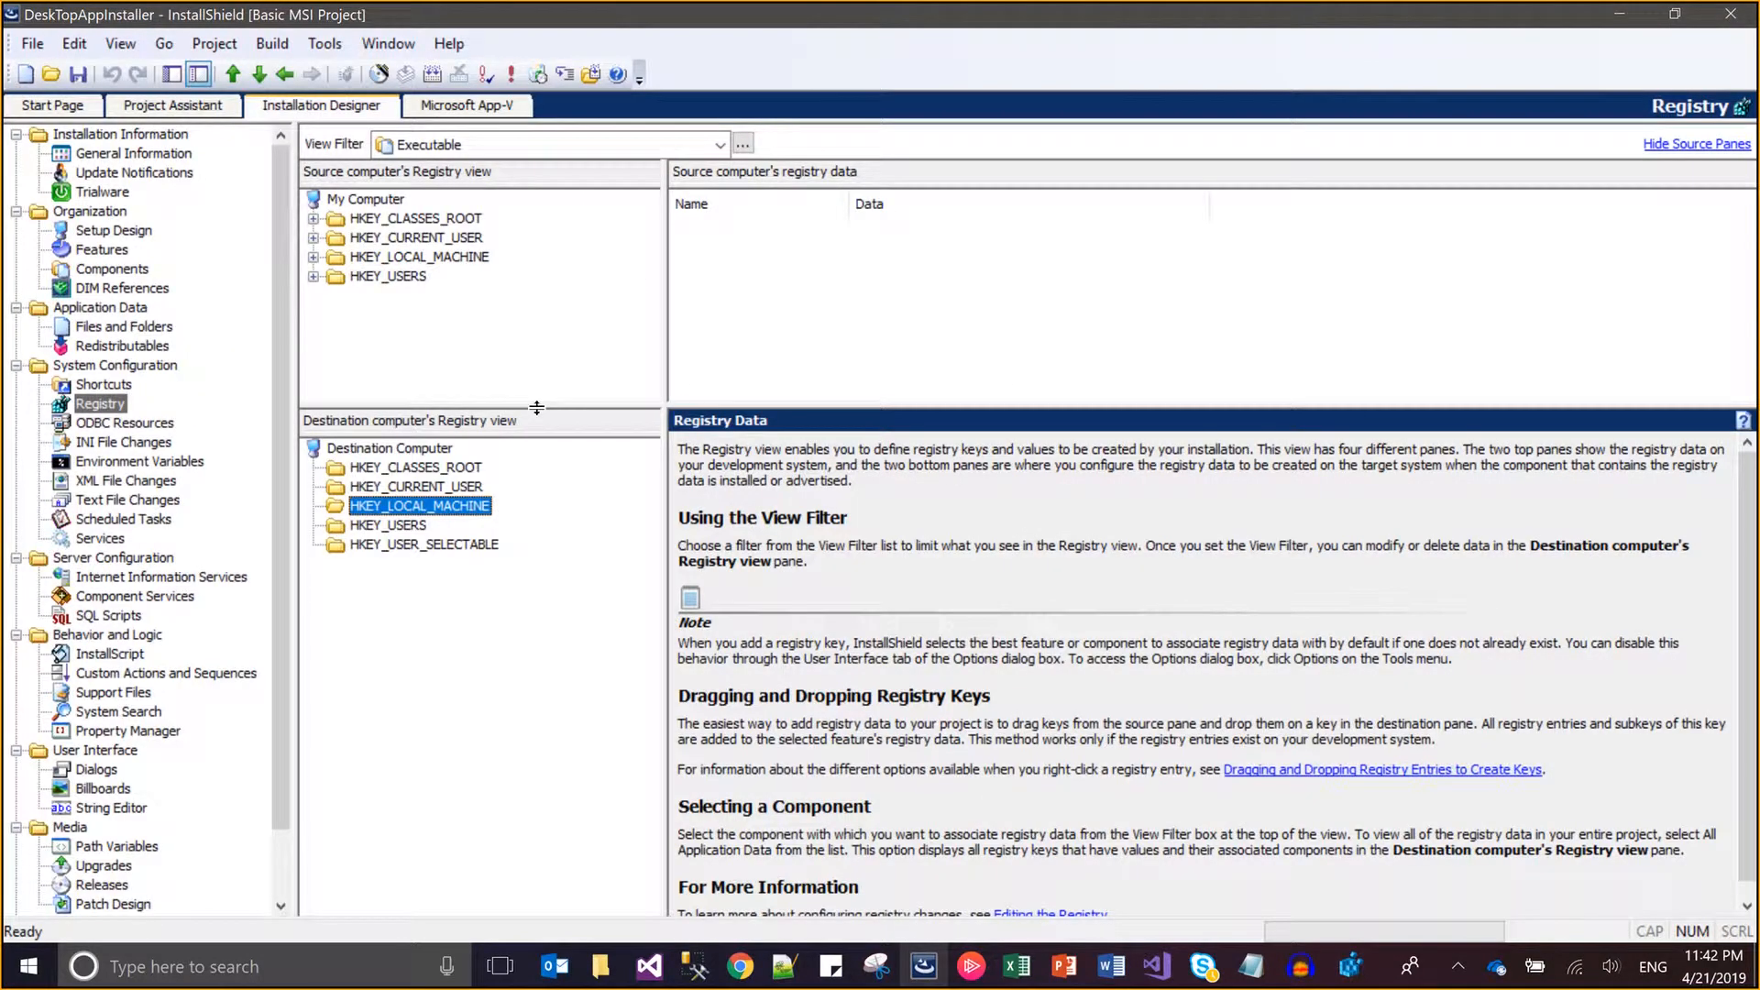
- Create a new key named SOFTWARE under the destination computer's HKEY_LOCAL_MACHINE
right_click(468, 509)
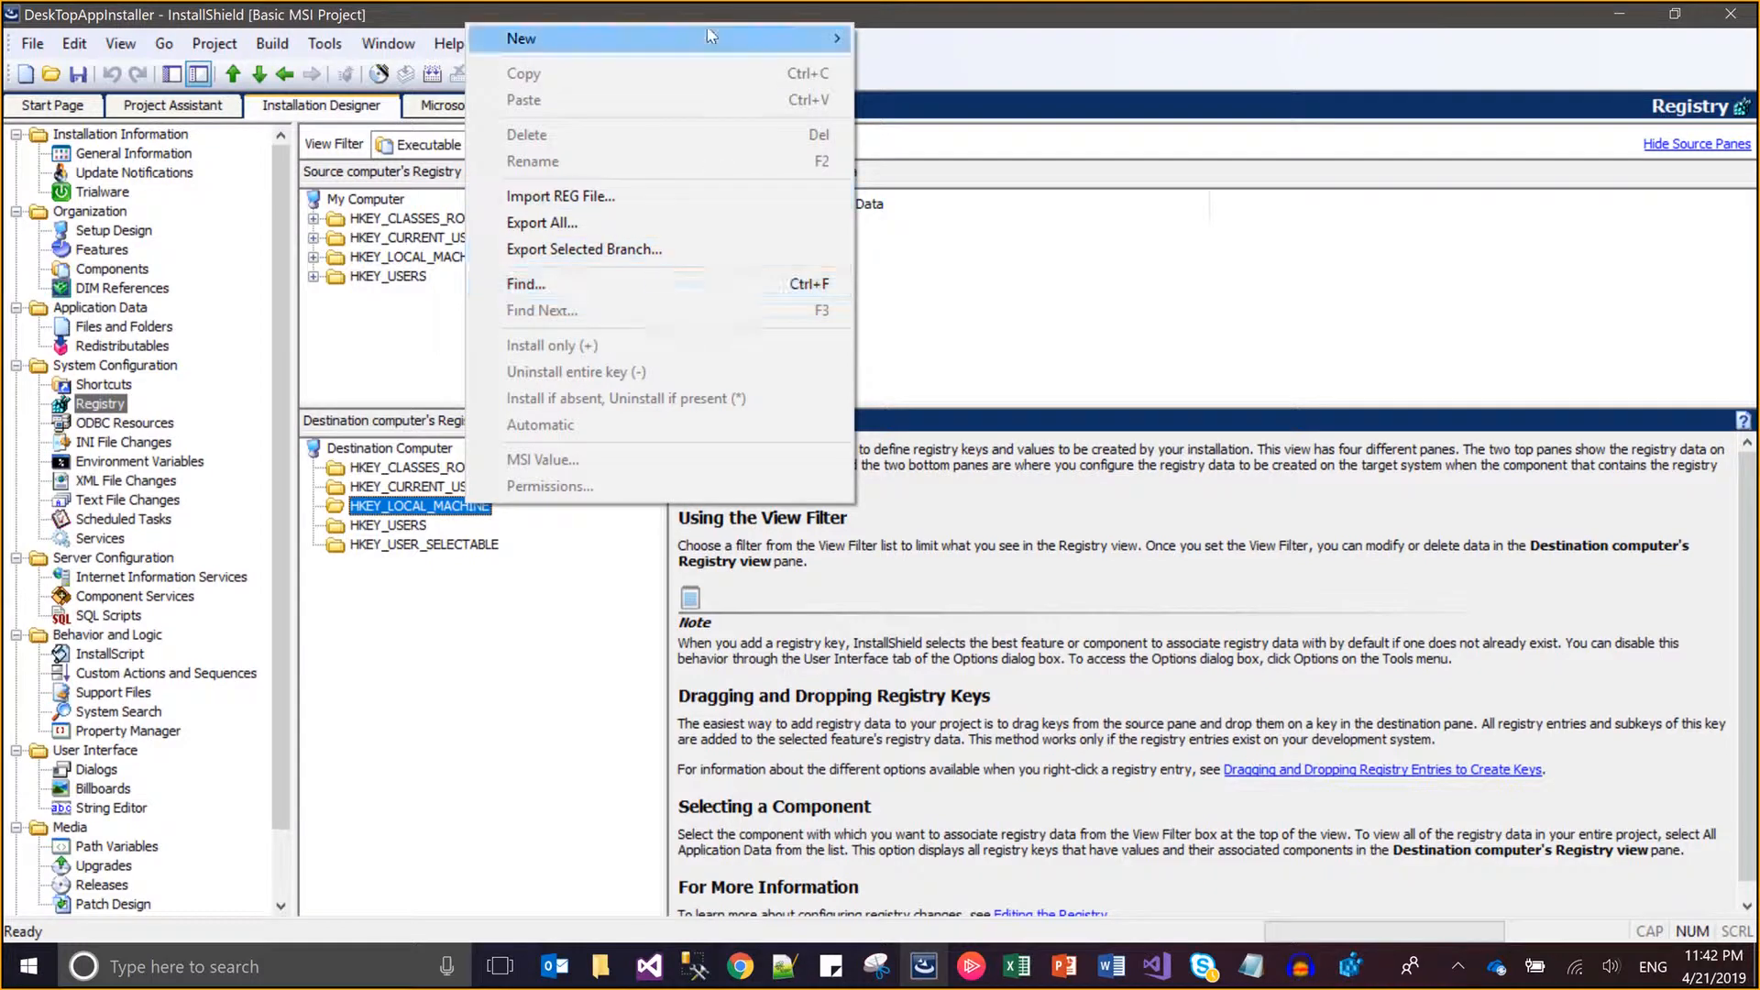
mouse_move(547, 41)
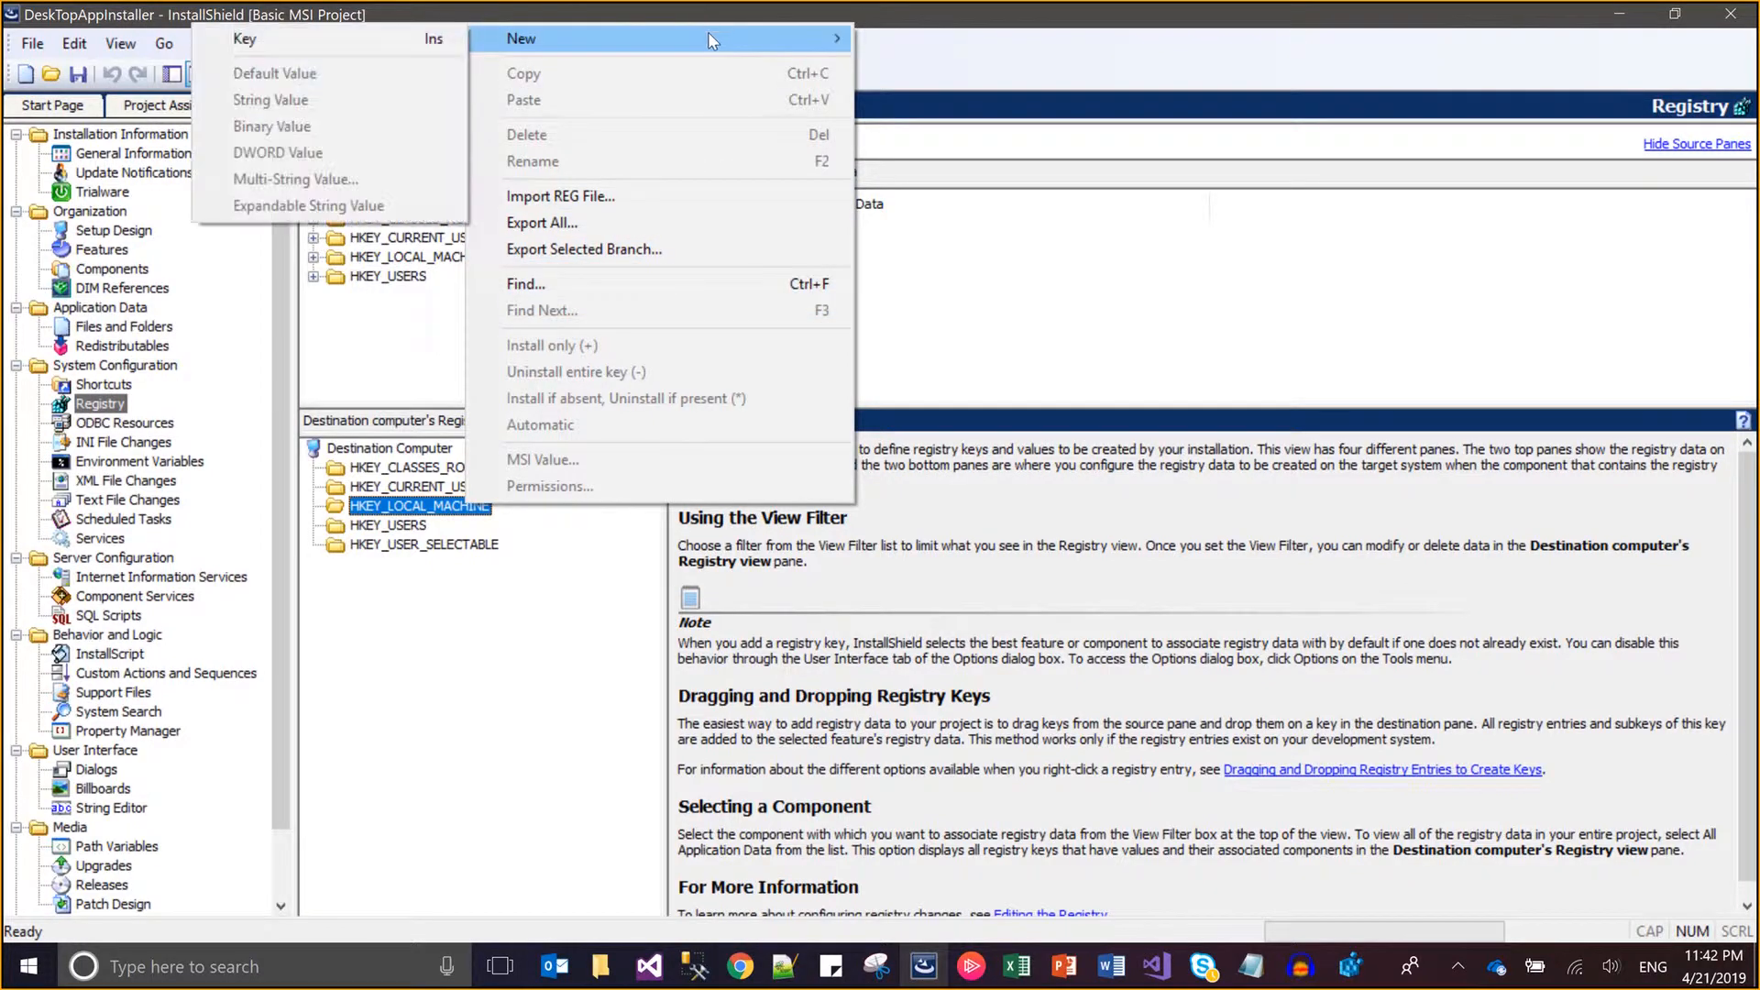
left_click(438, 37)
type("sOFTWAR")
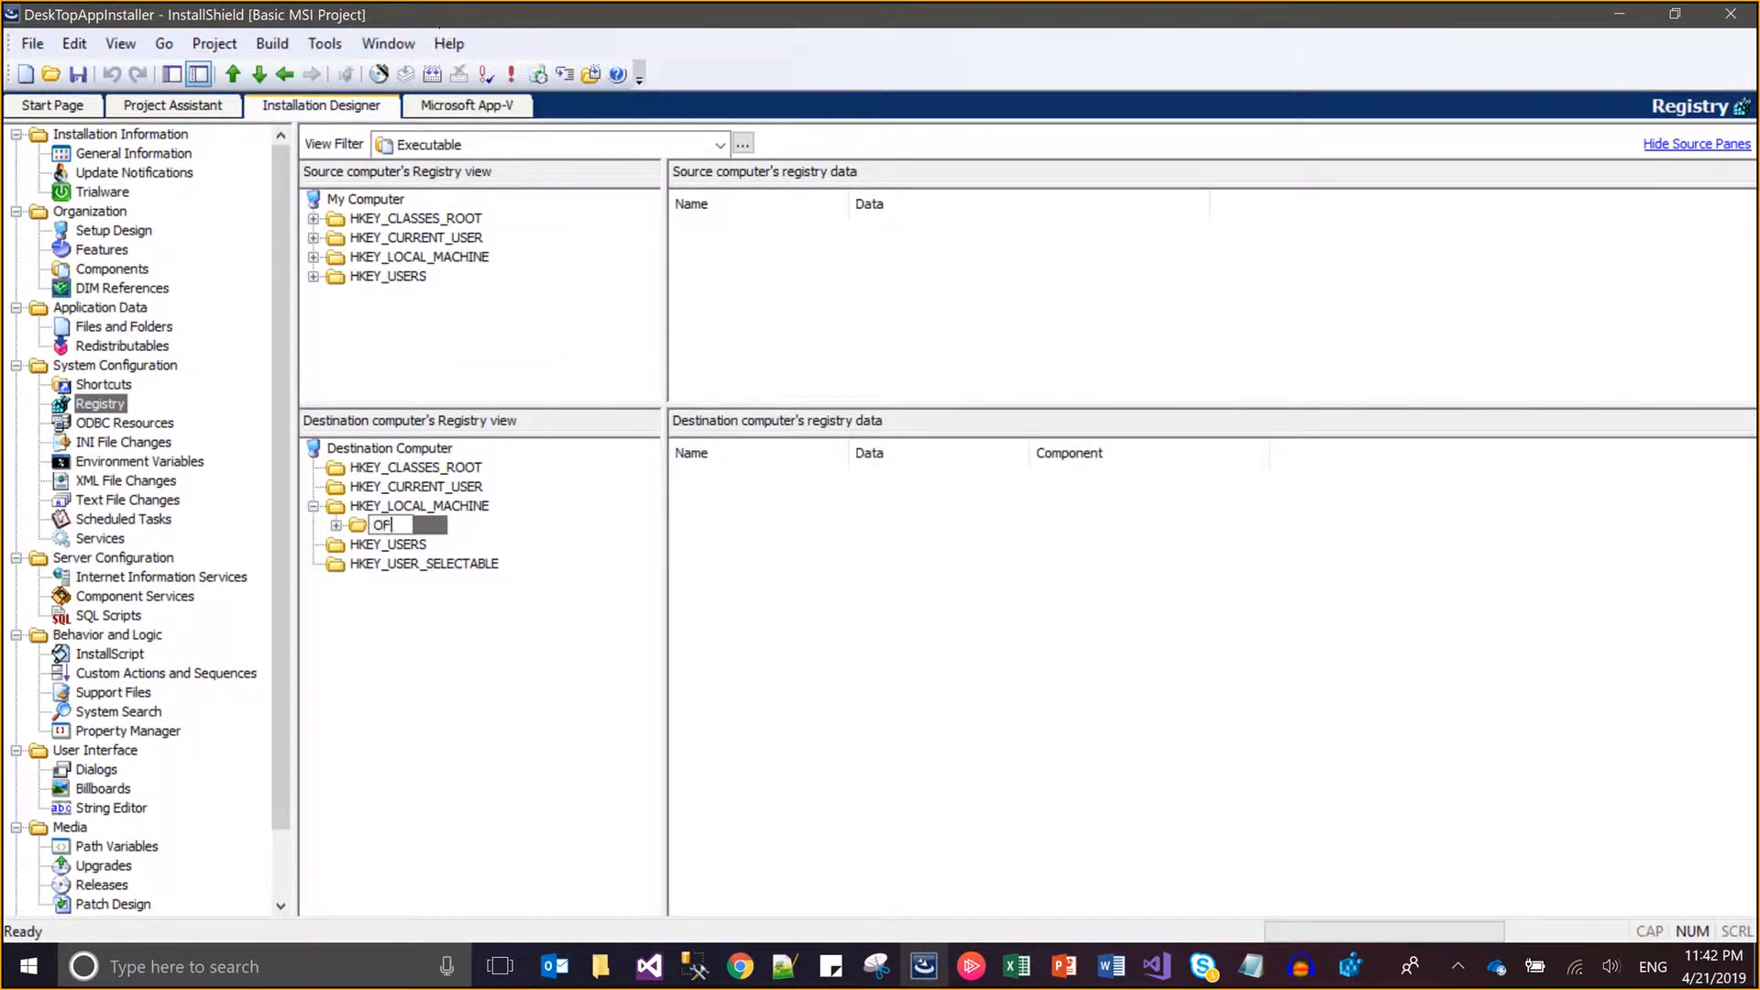
key("BackSpace")
key("BackSpace")
key("BackSpace")
key("BackSpace")
key("BackSpace")
key("BackSpace")
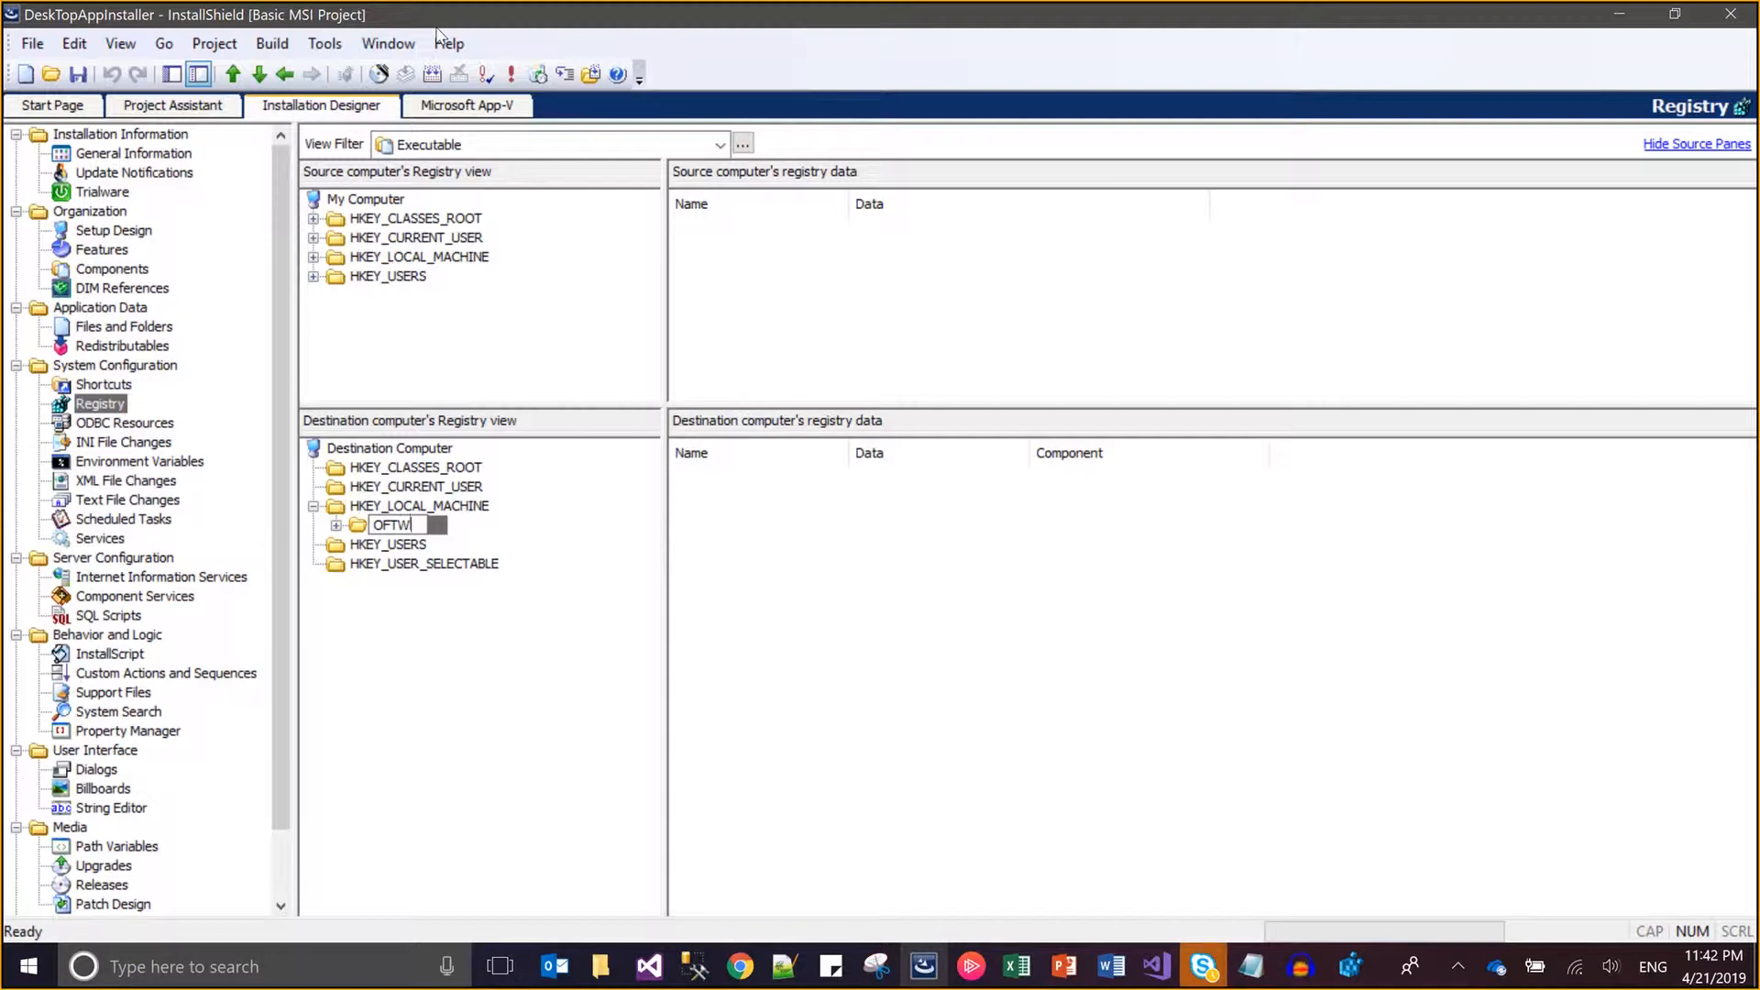
type("SOFTWARE")
key("Return")
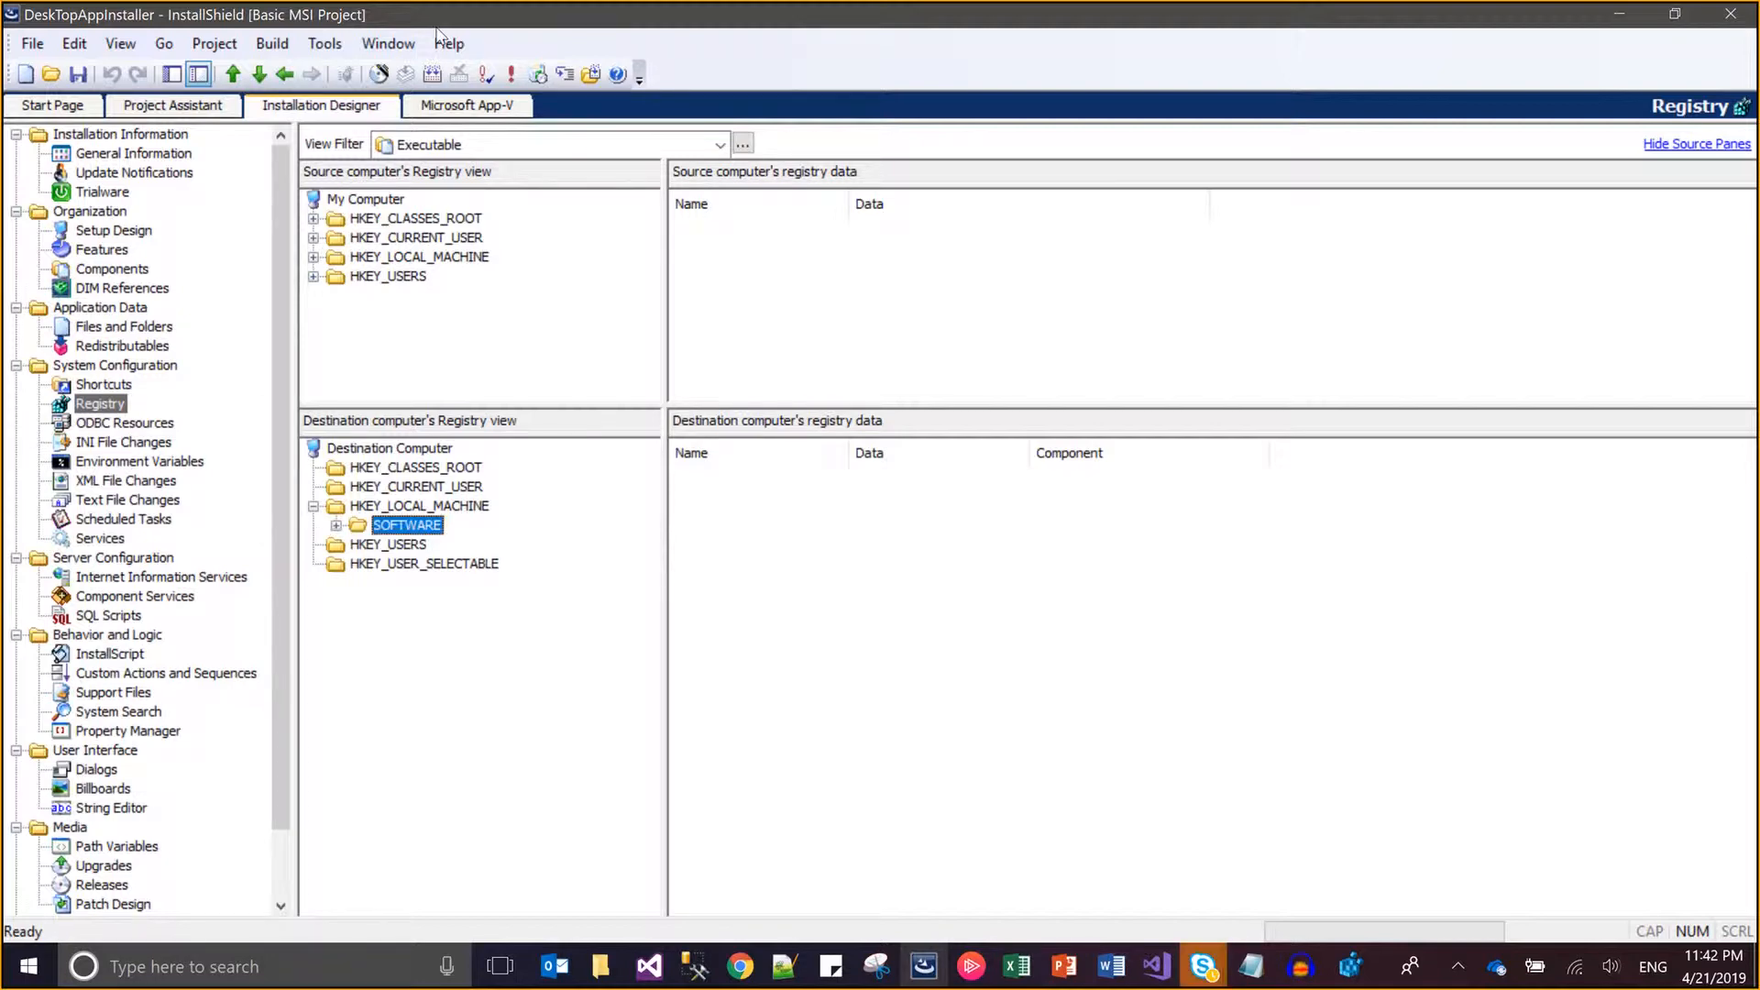
- Glance at the SOFTWARE key in Registry Editor, and add a Jadoogar key under the project's destination SOFTWARE key
key("alt+Tab")
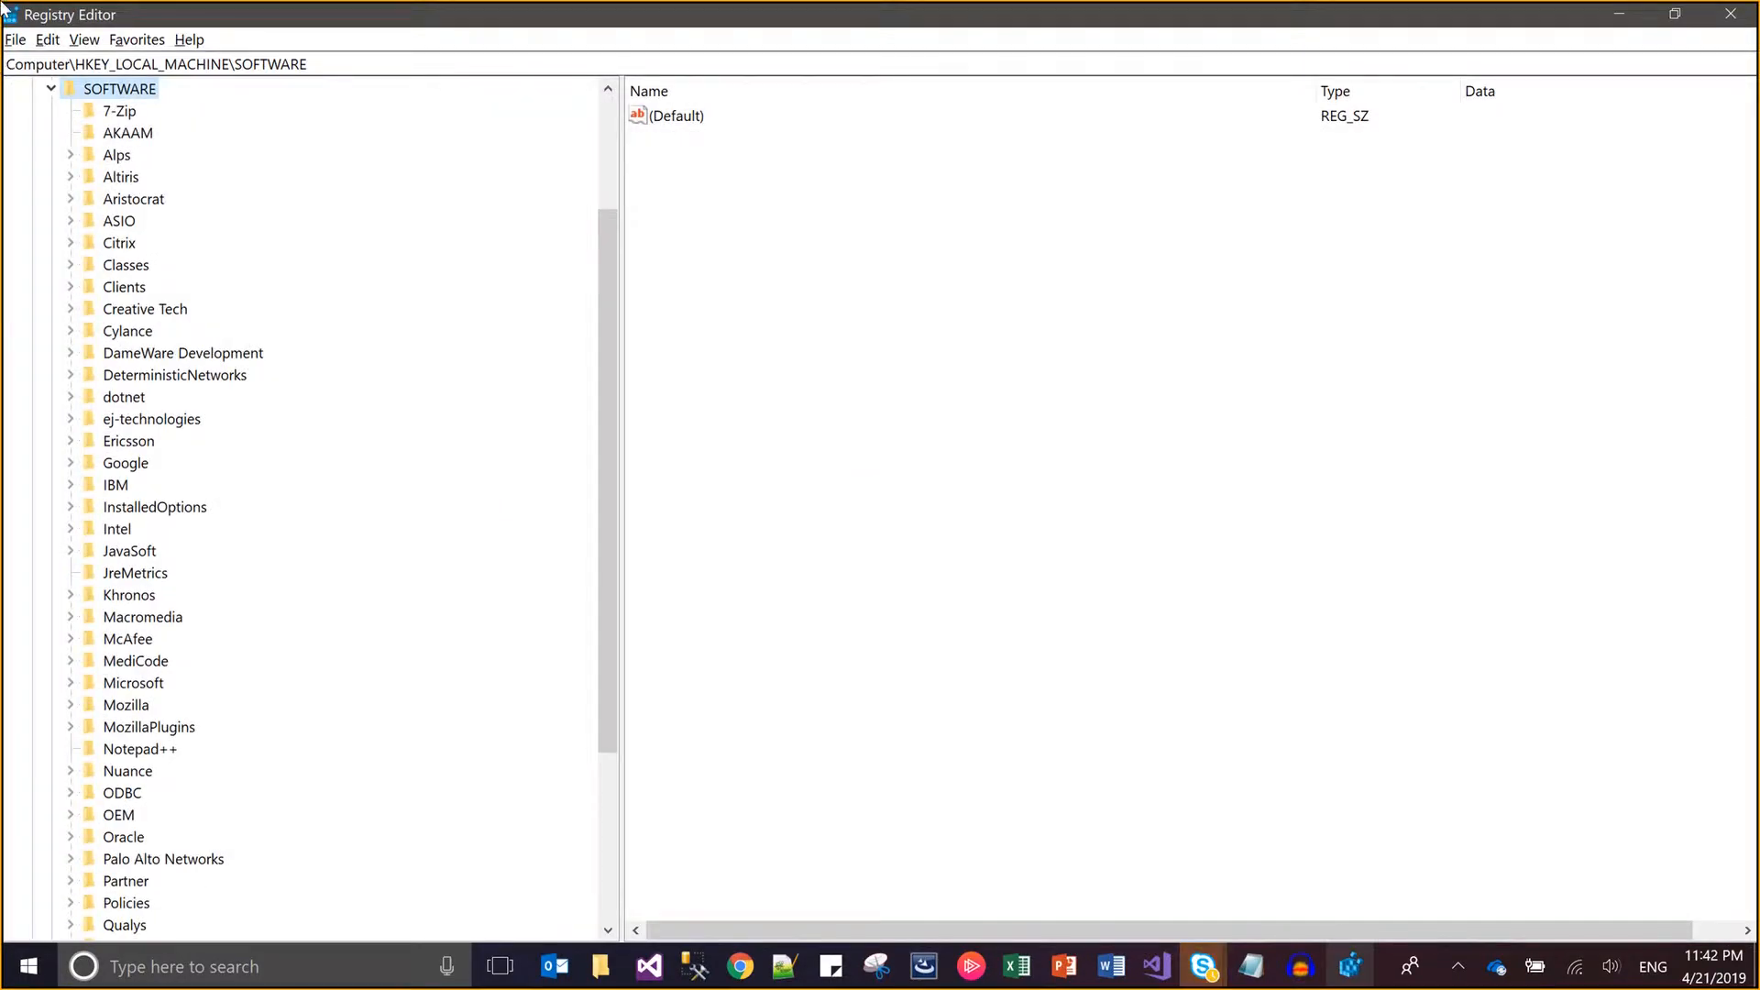
key("alt+Tab")
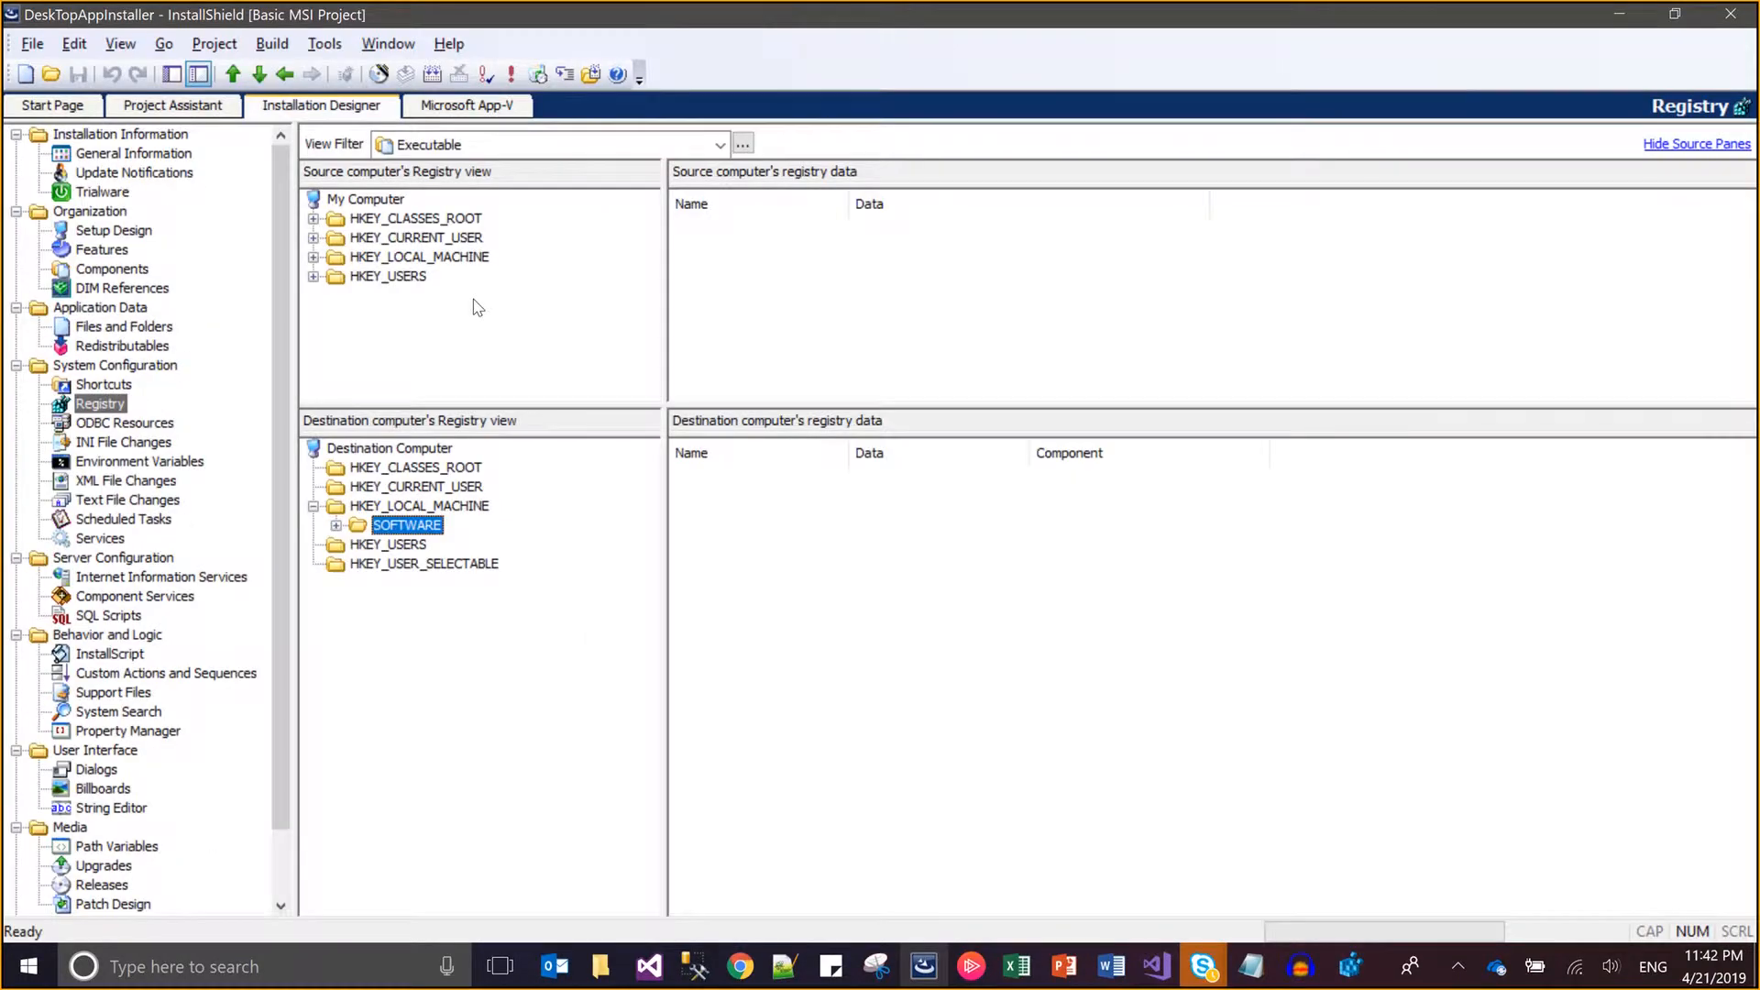
right_click(435, 530)
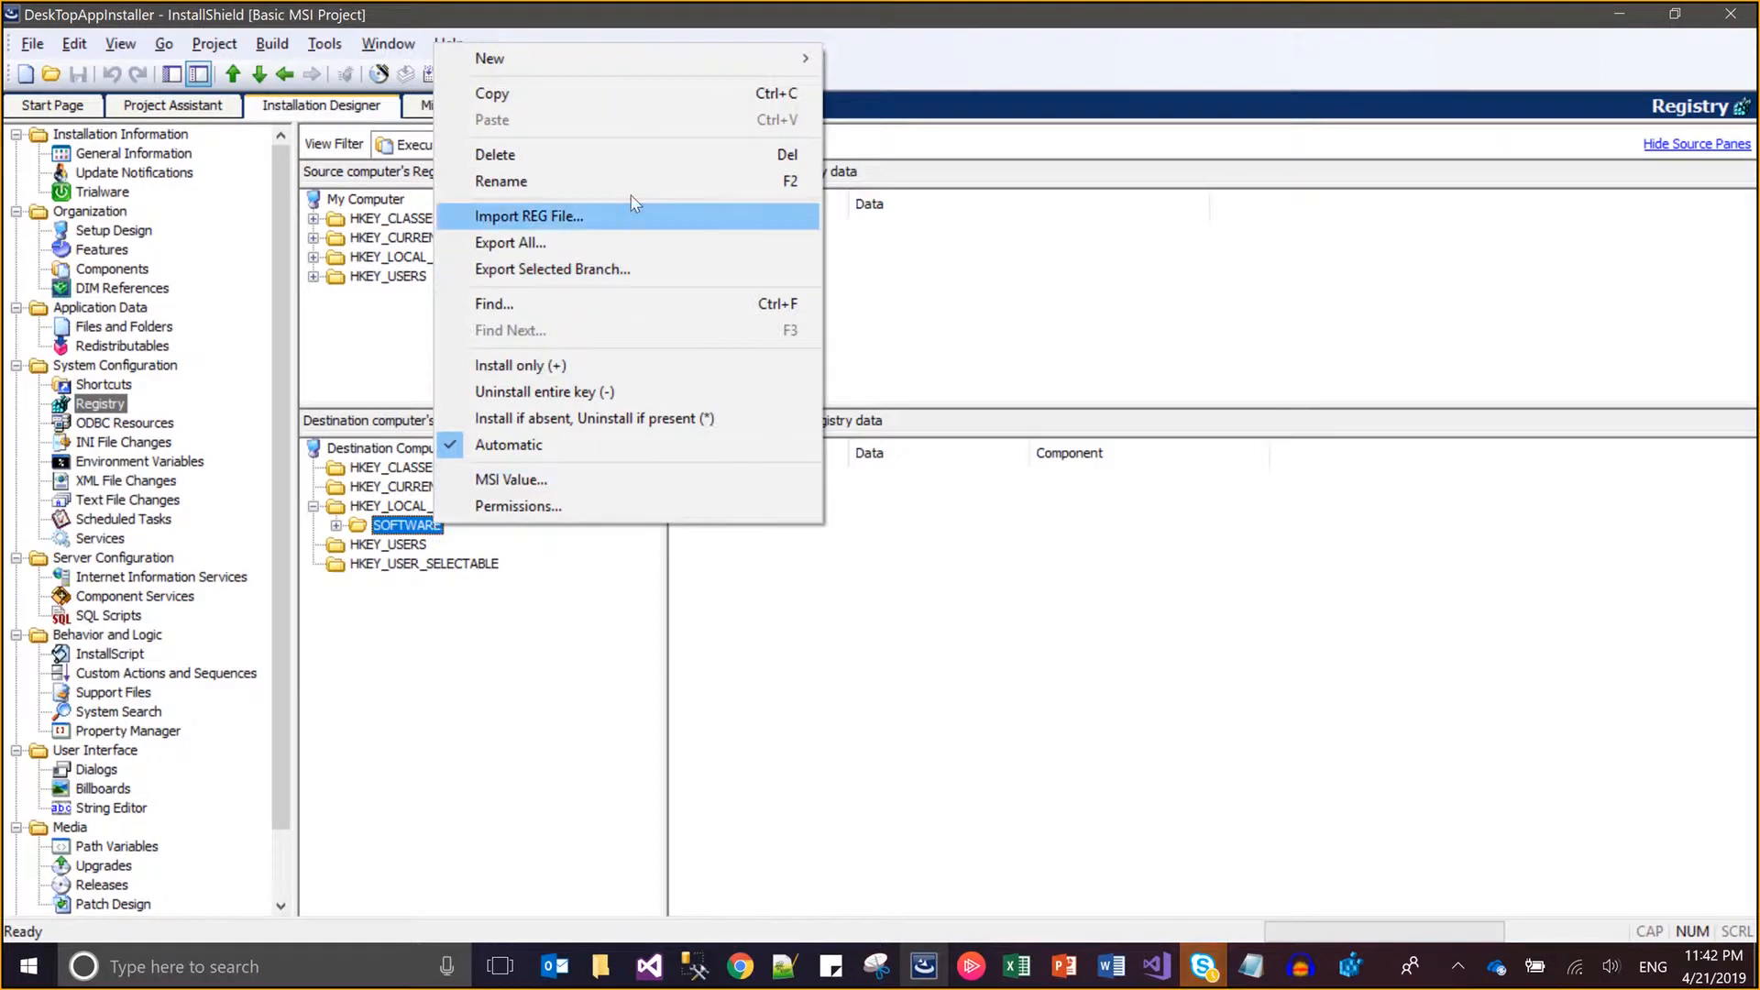
mouse_move(596, 59)
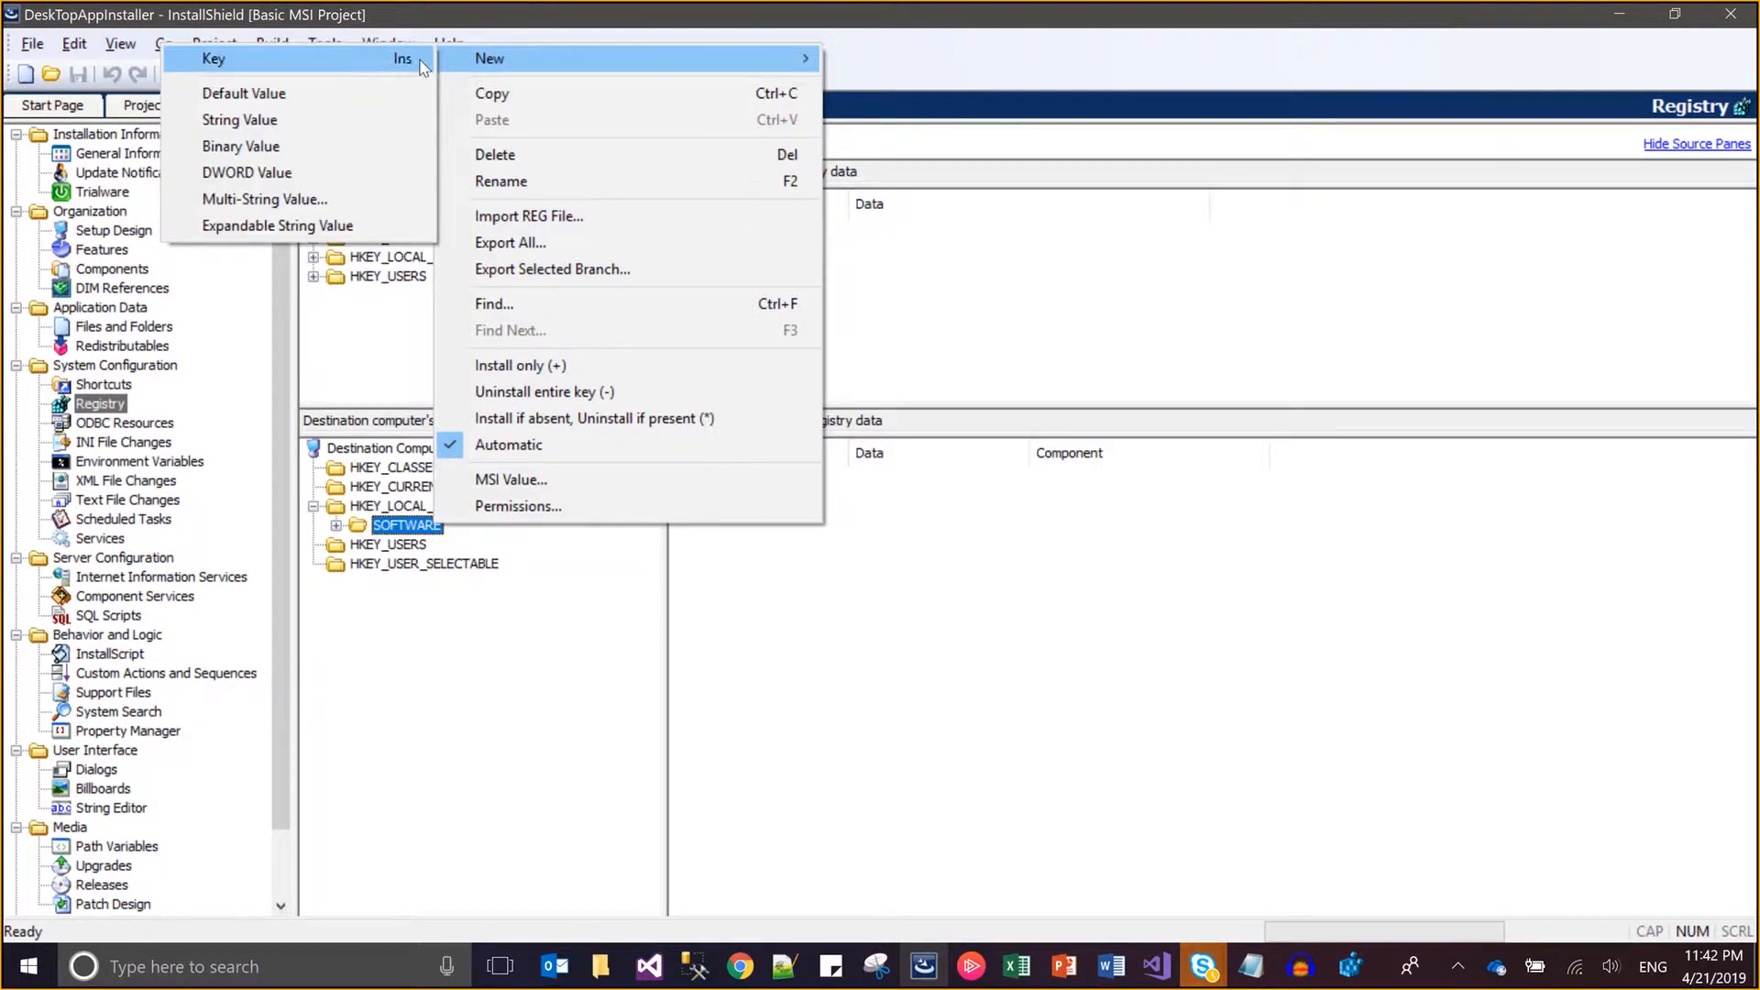
left_click(422, 61)
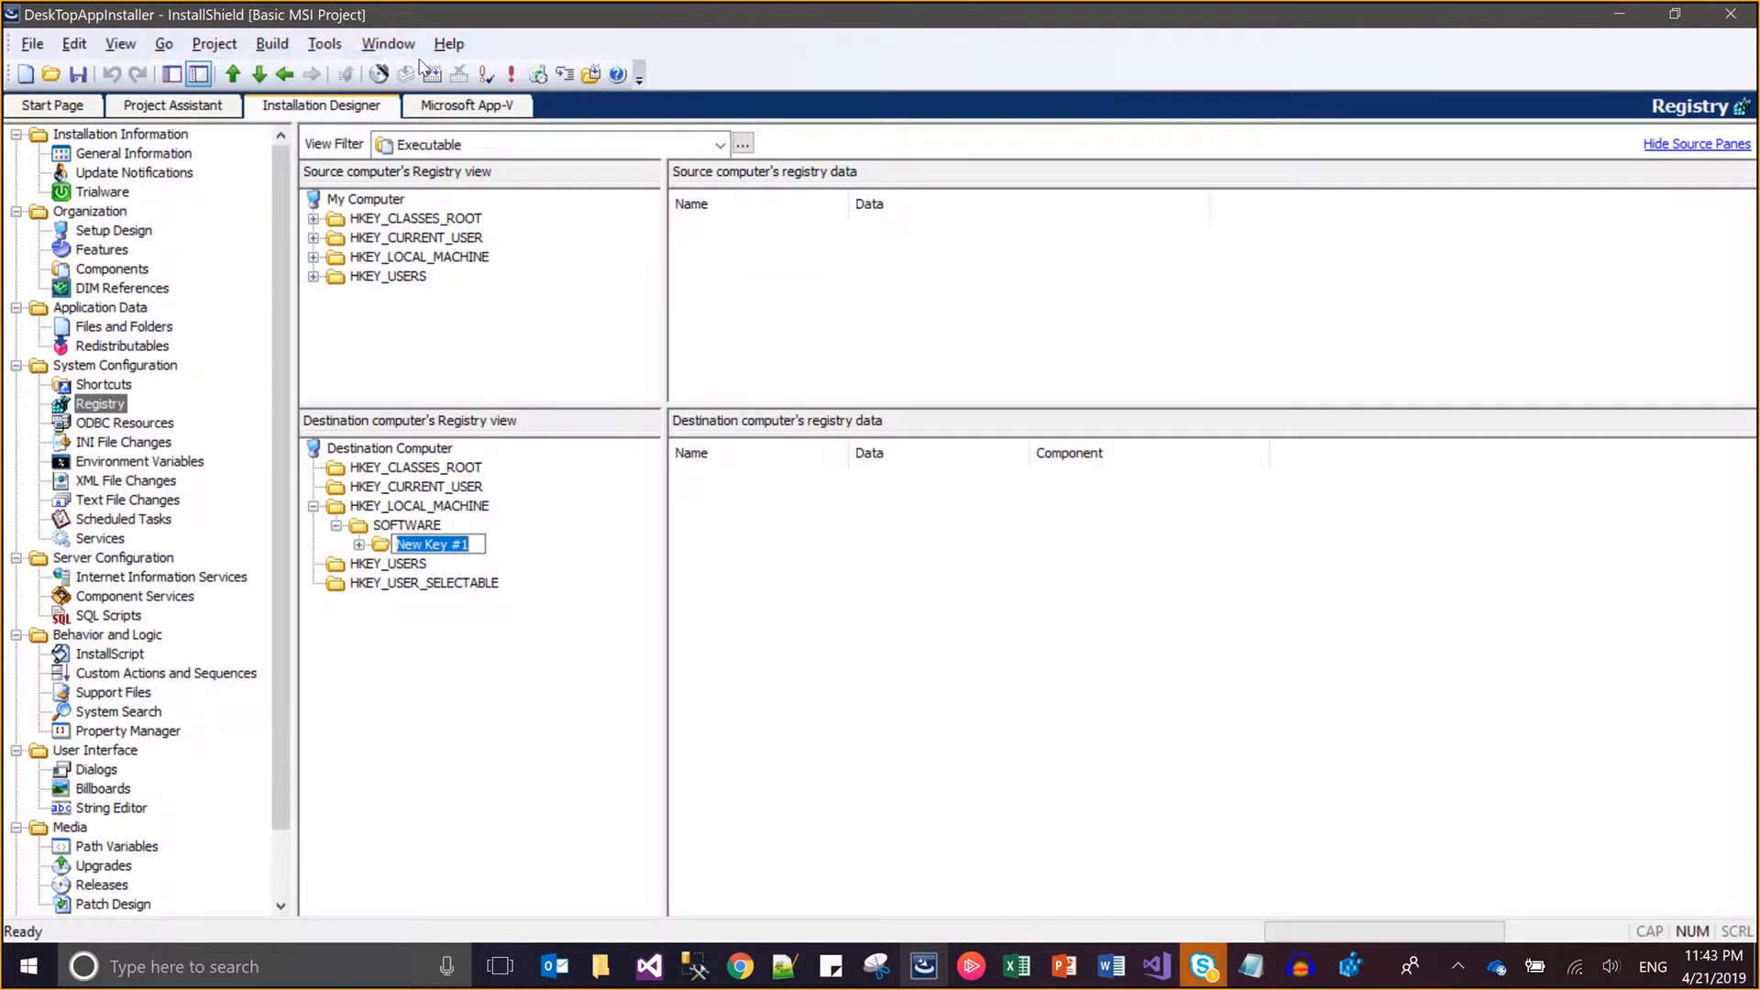
type("Jadoogar")
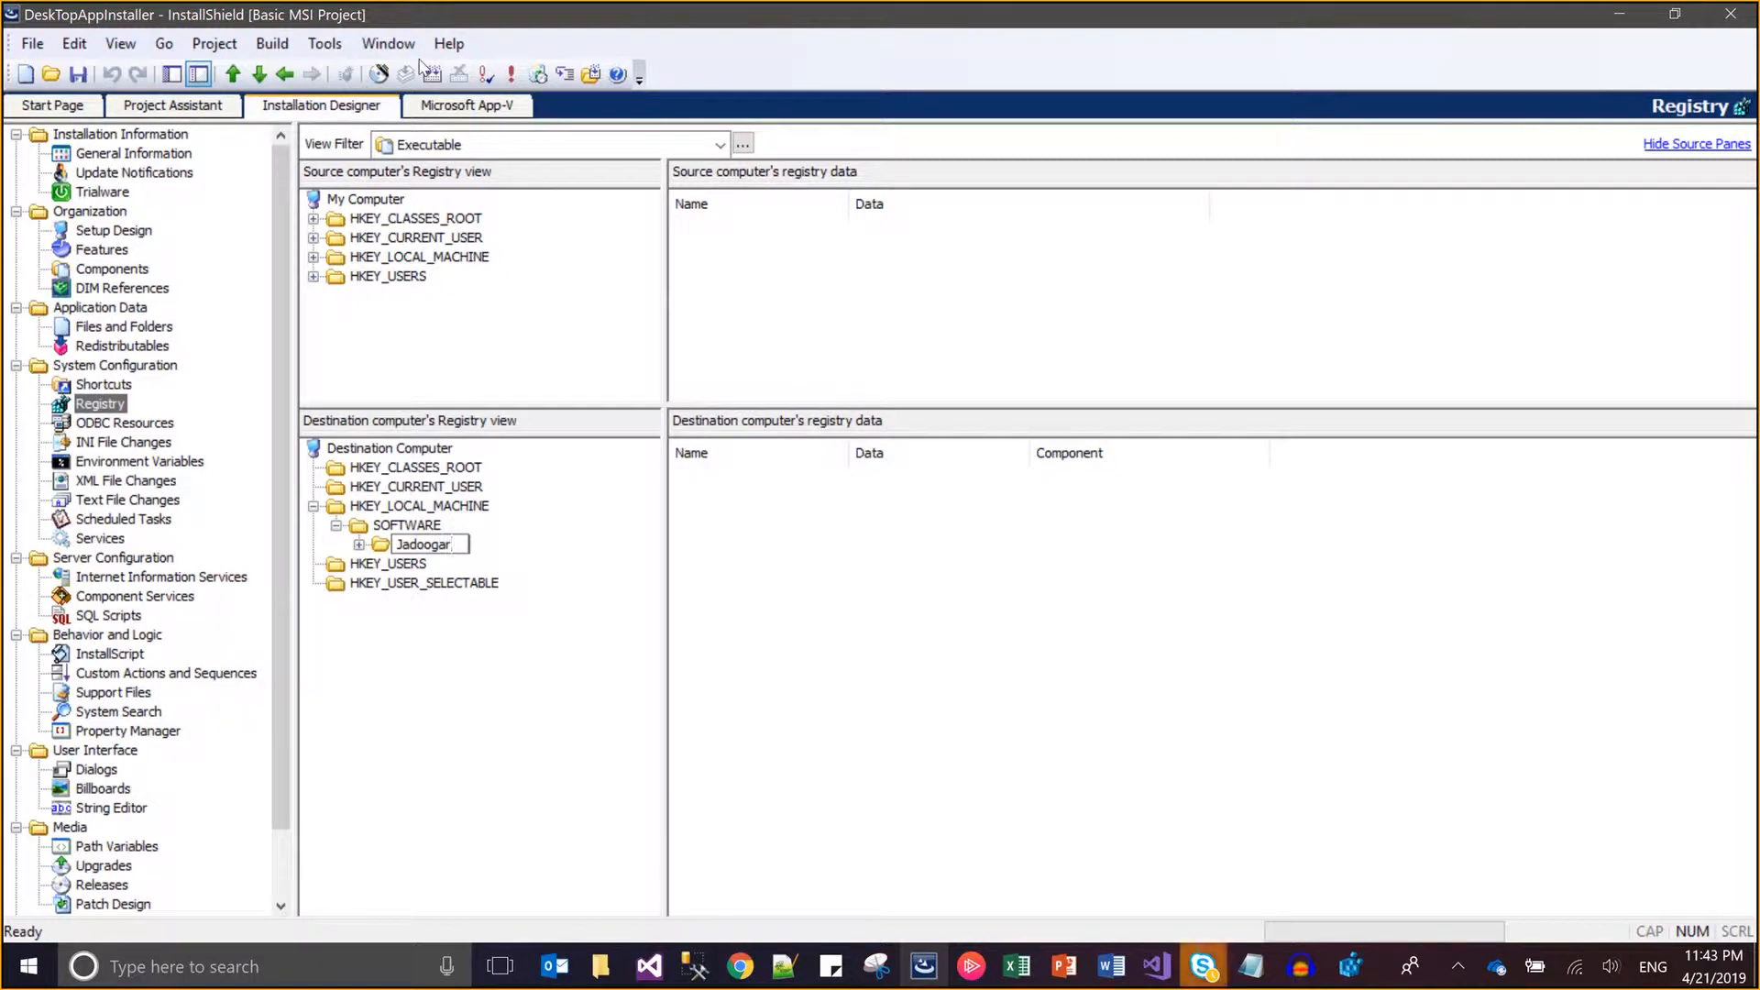
key("Return")
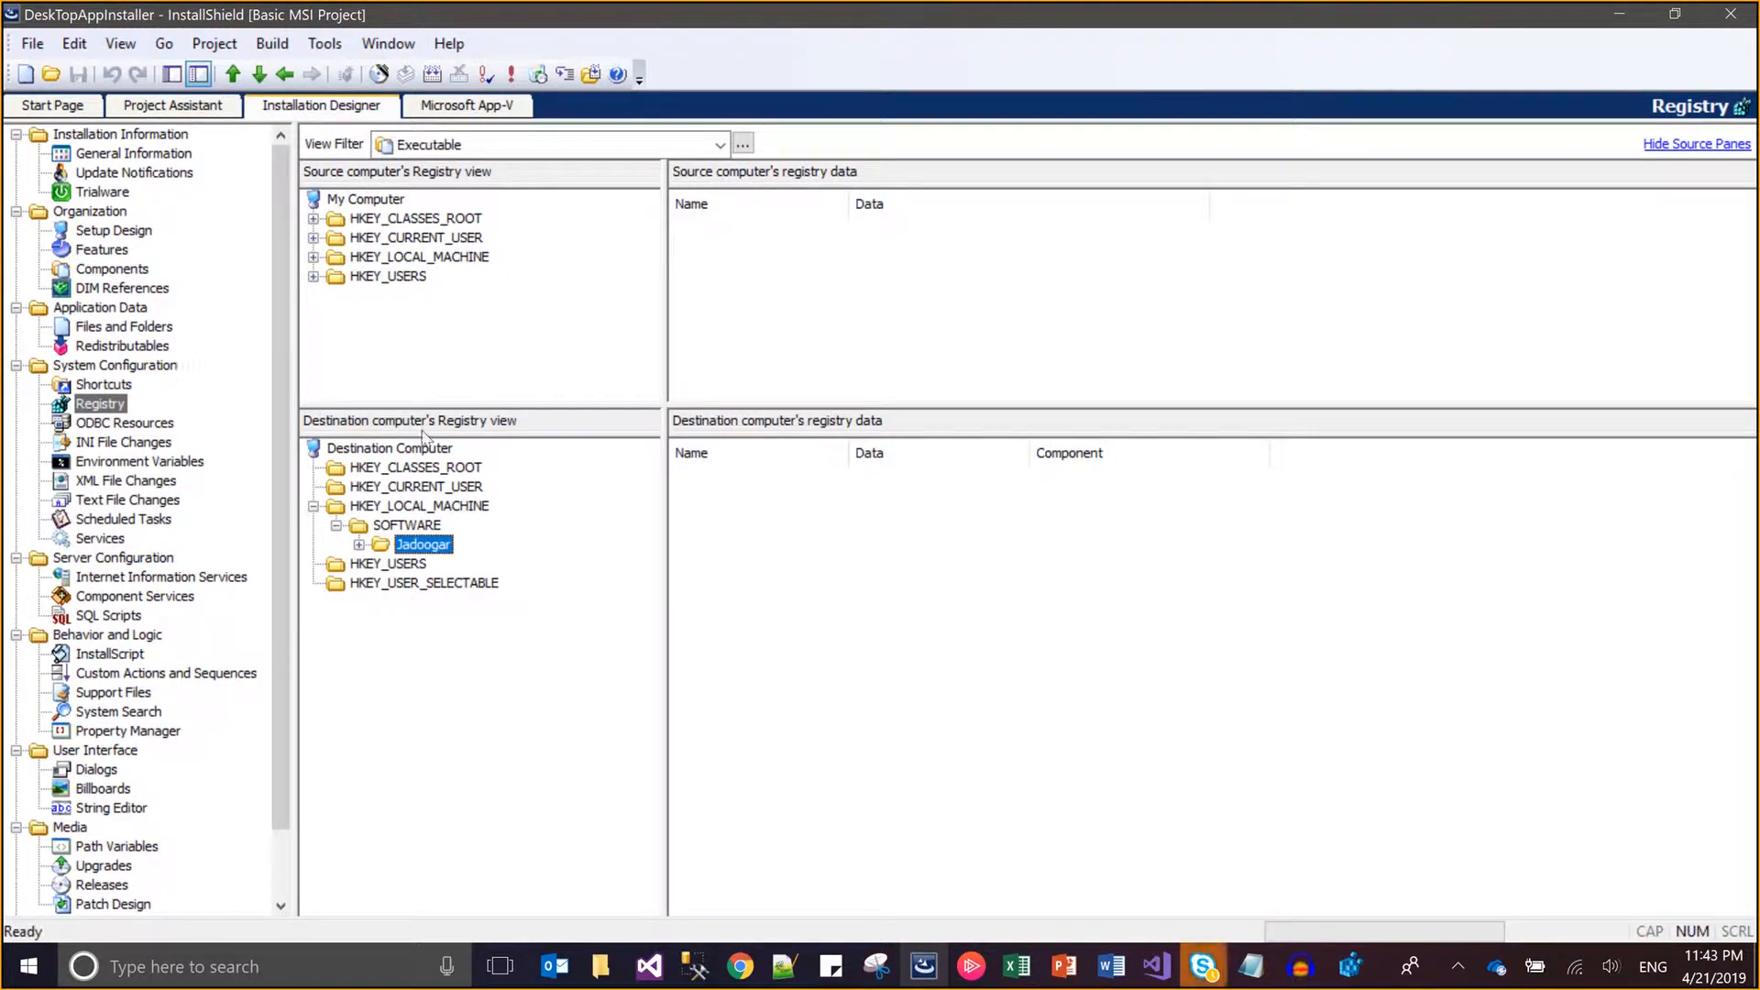
- Add a string value named MyTest to the Jadoogar key and save the project
right_click(716, 539)
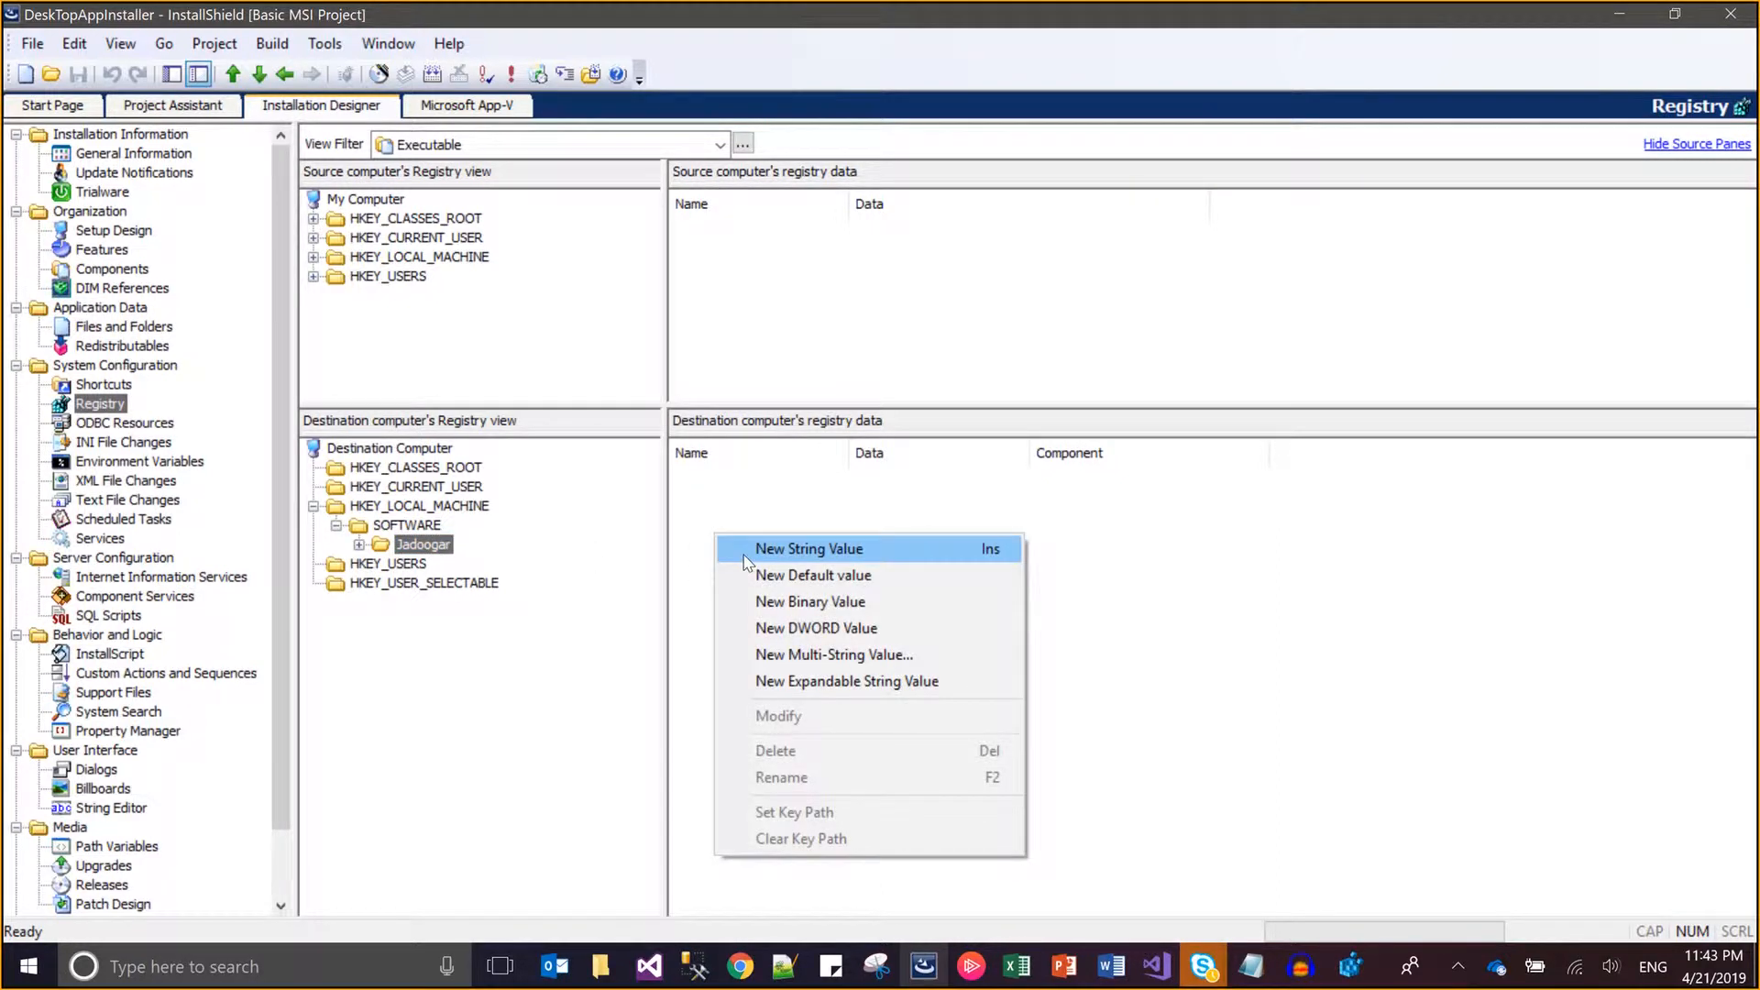
left_click(747, 549)
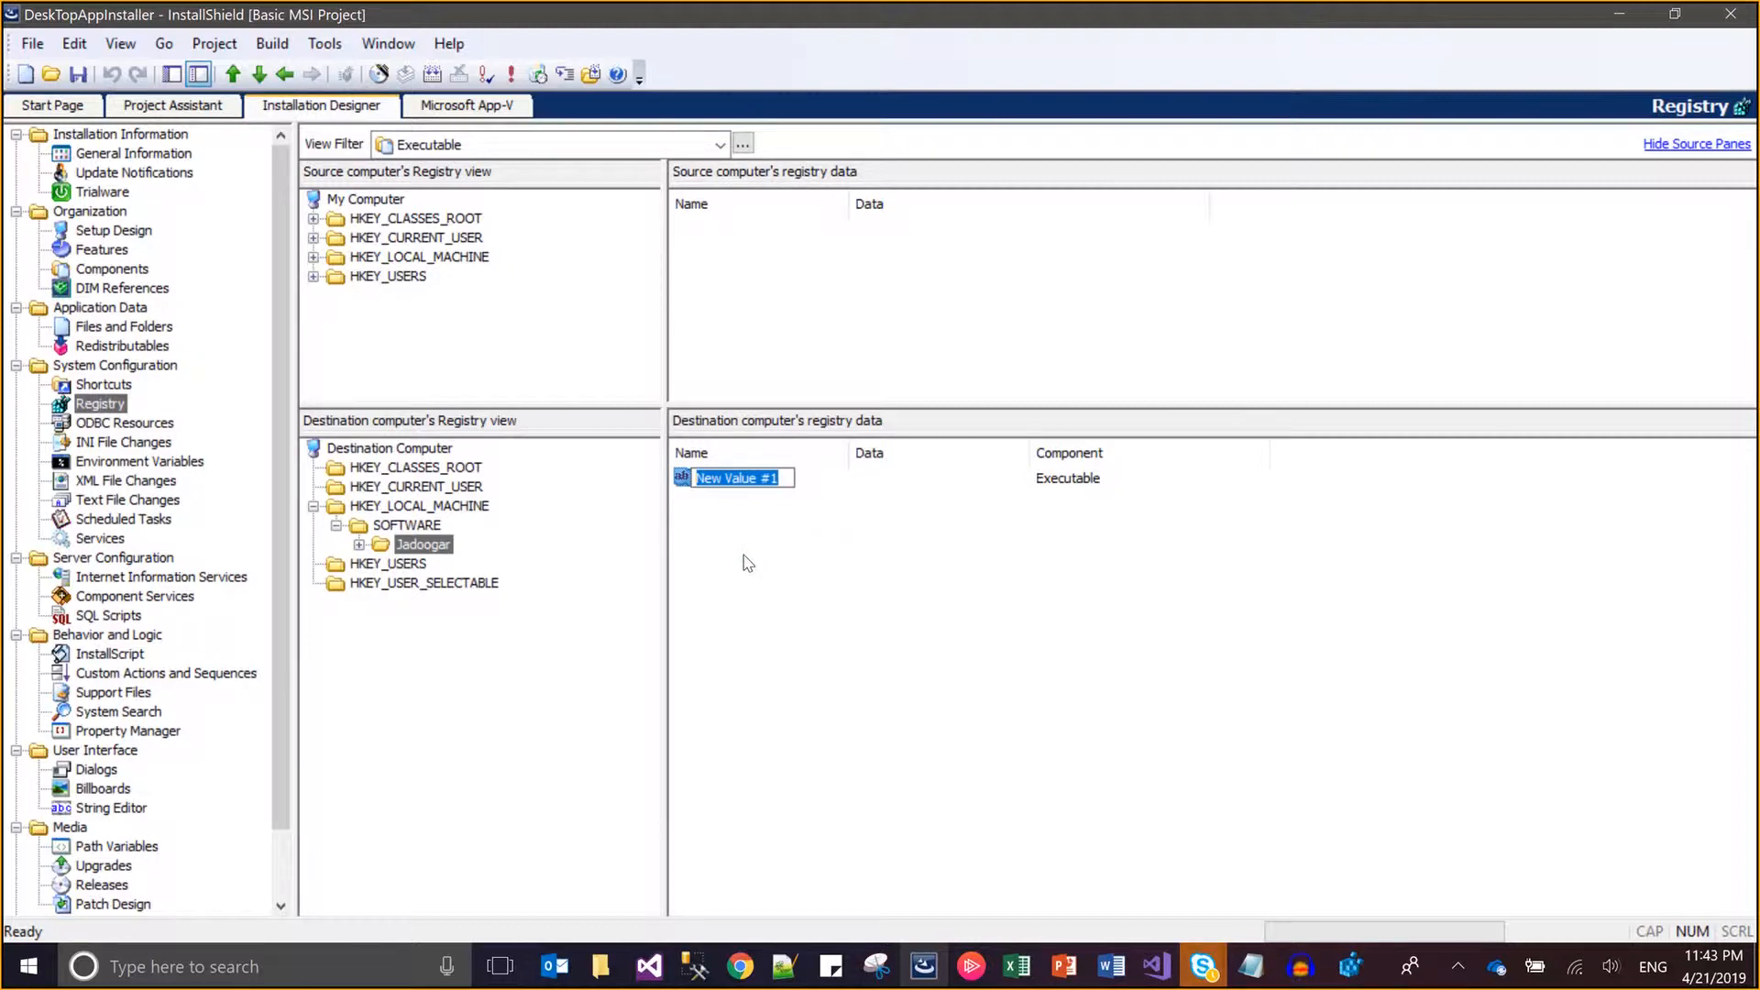
type("MyTest")
key("Return")
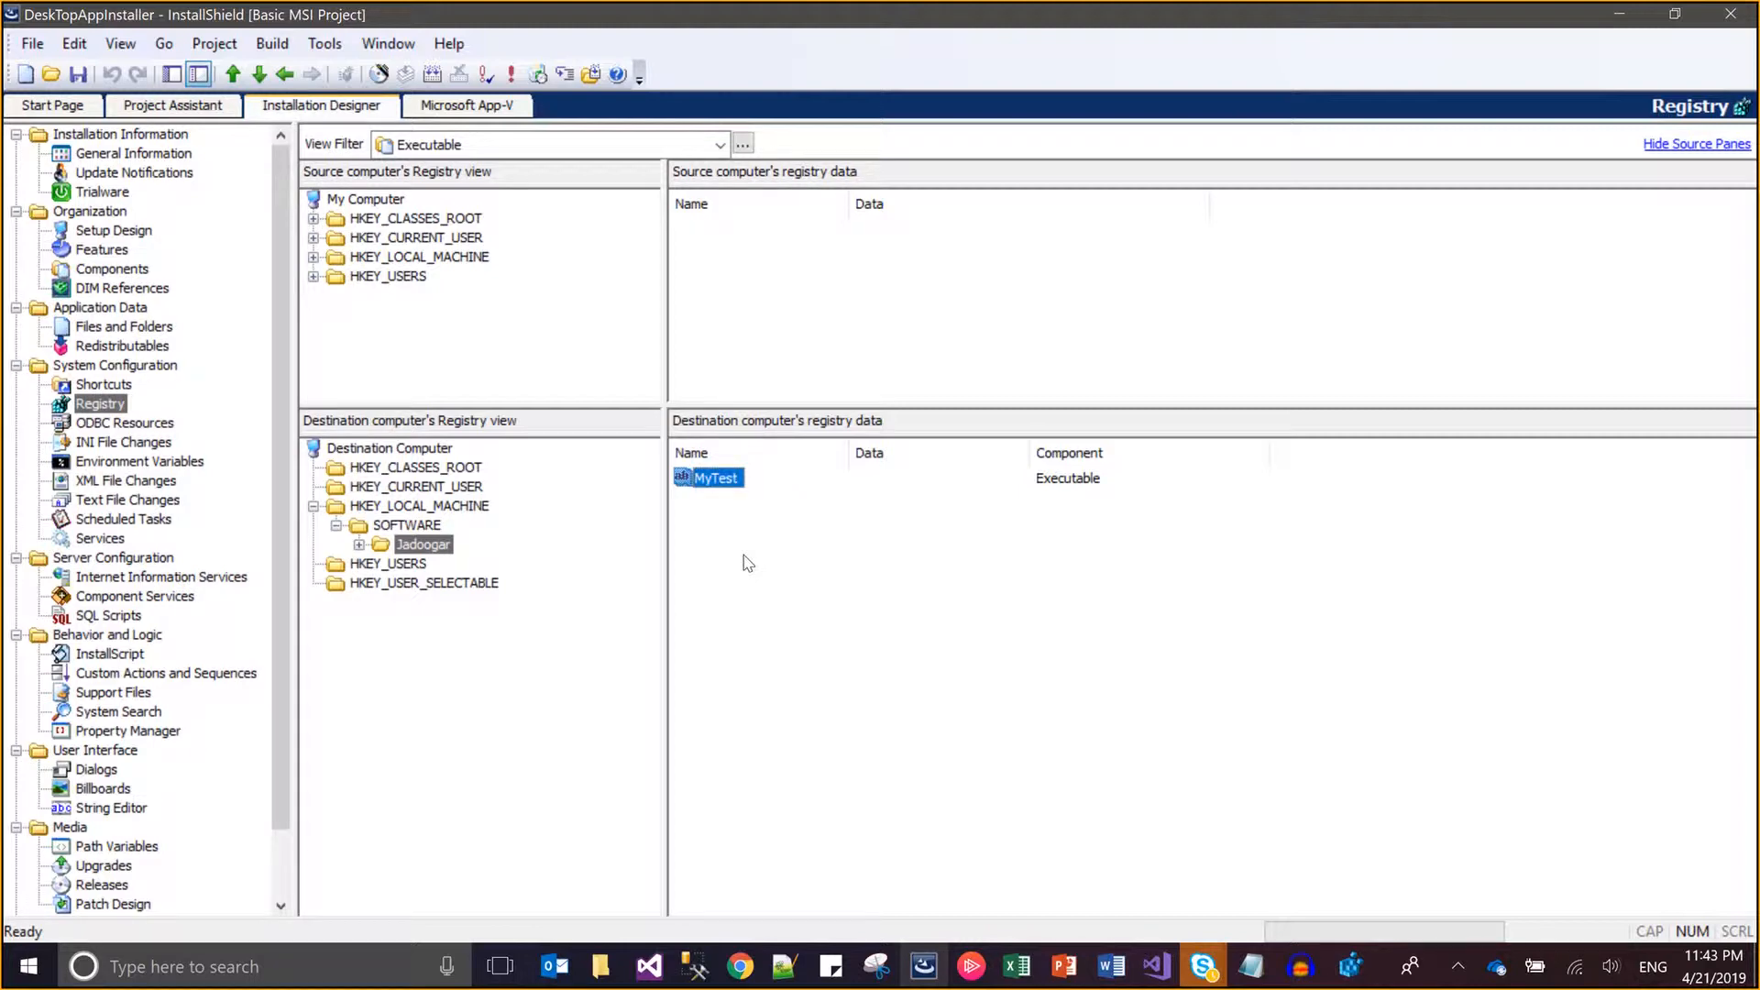
key("ctrl+s")
- Find the CONFIGURATION_TEXT property in Property Manager and select its name
left_click(133, 731)
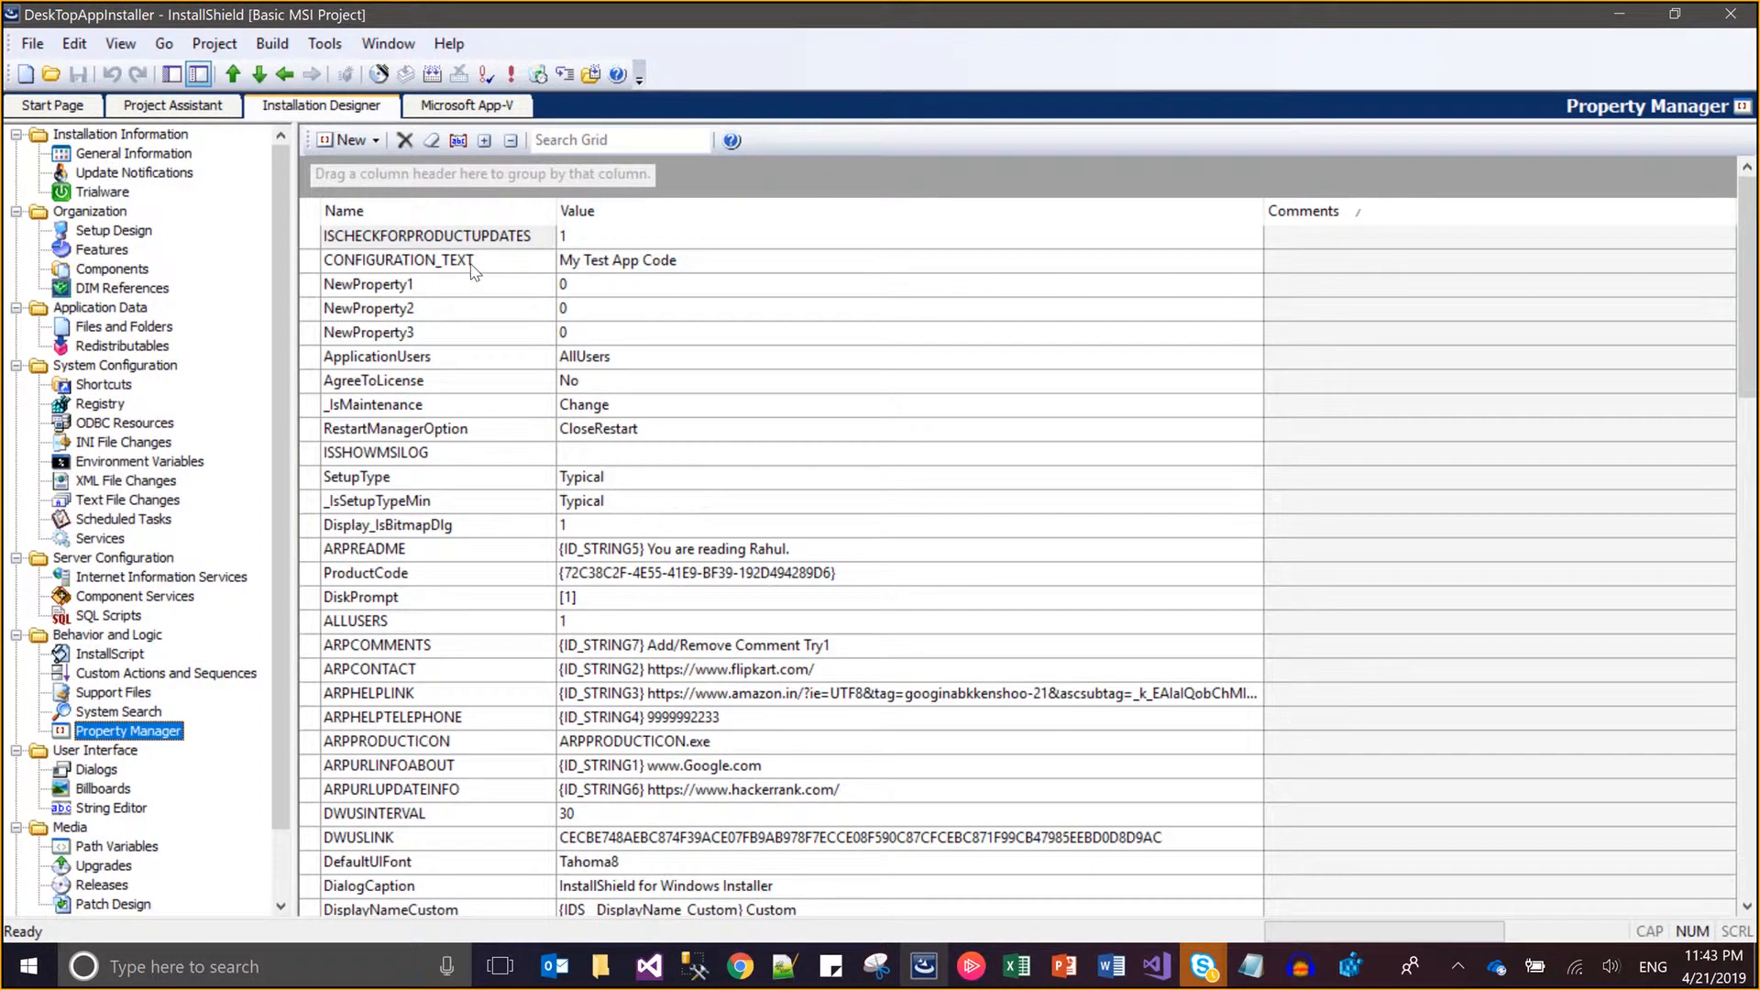
left_click(471, 260)
left_click(471, 261)
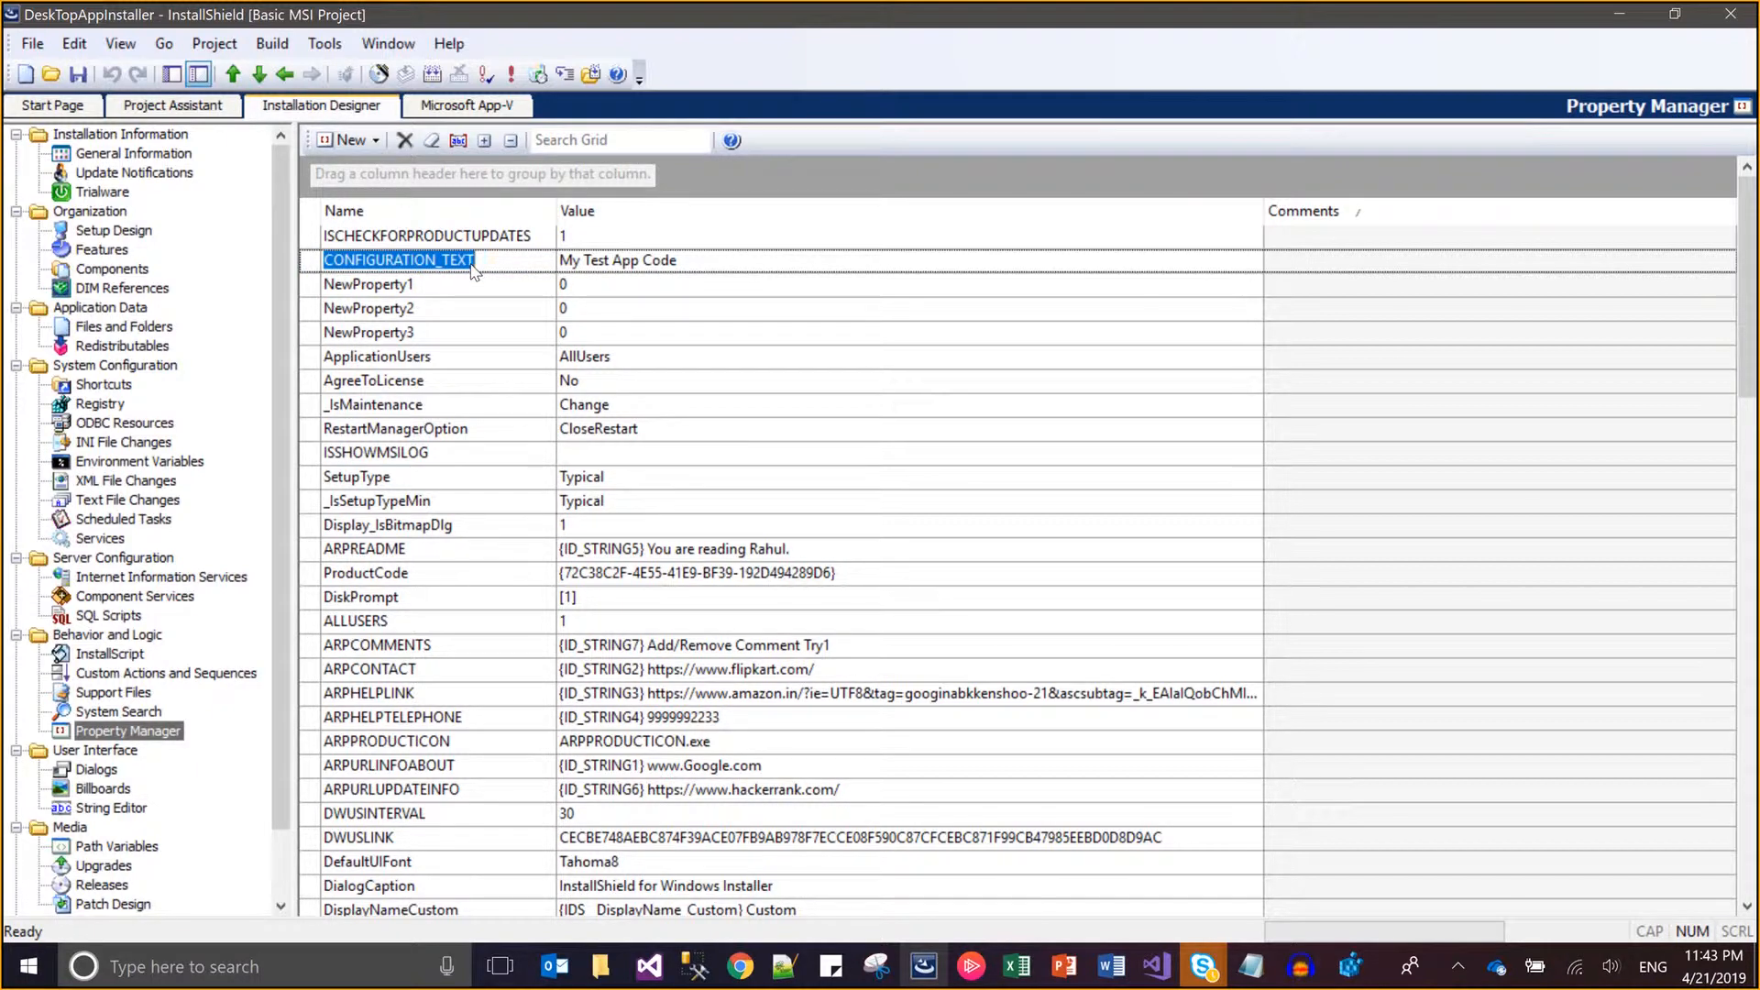
- Return to the Registry view and set the MyTest value's data to [CONFIGURATION_TEXT]
left_click(99, 422)
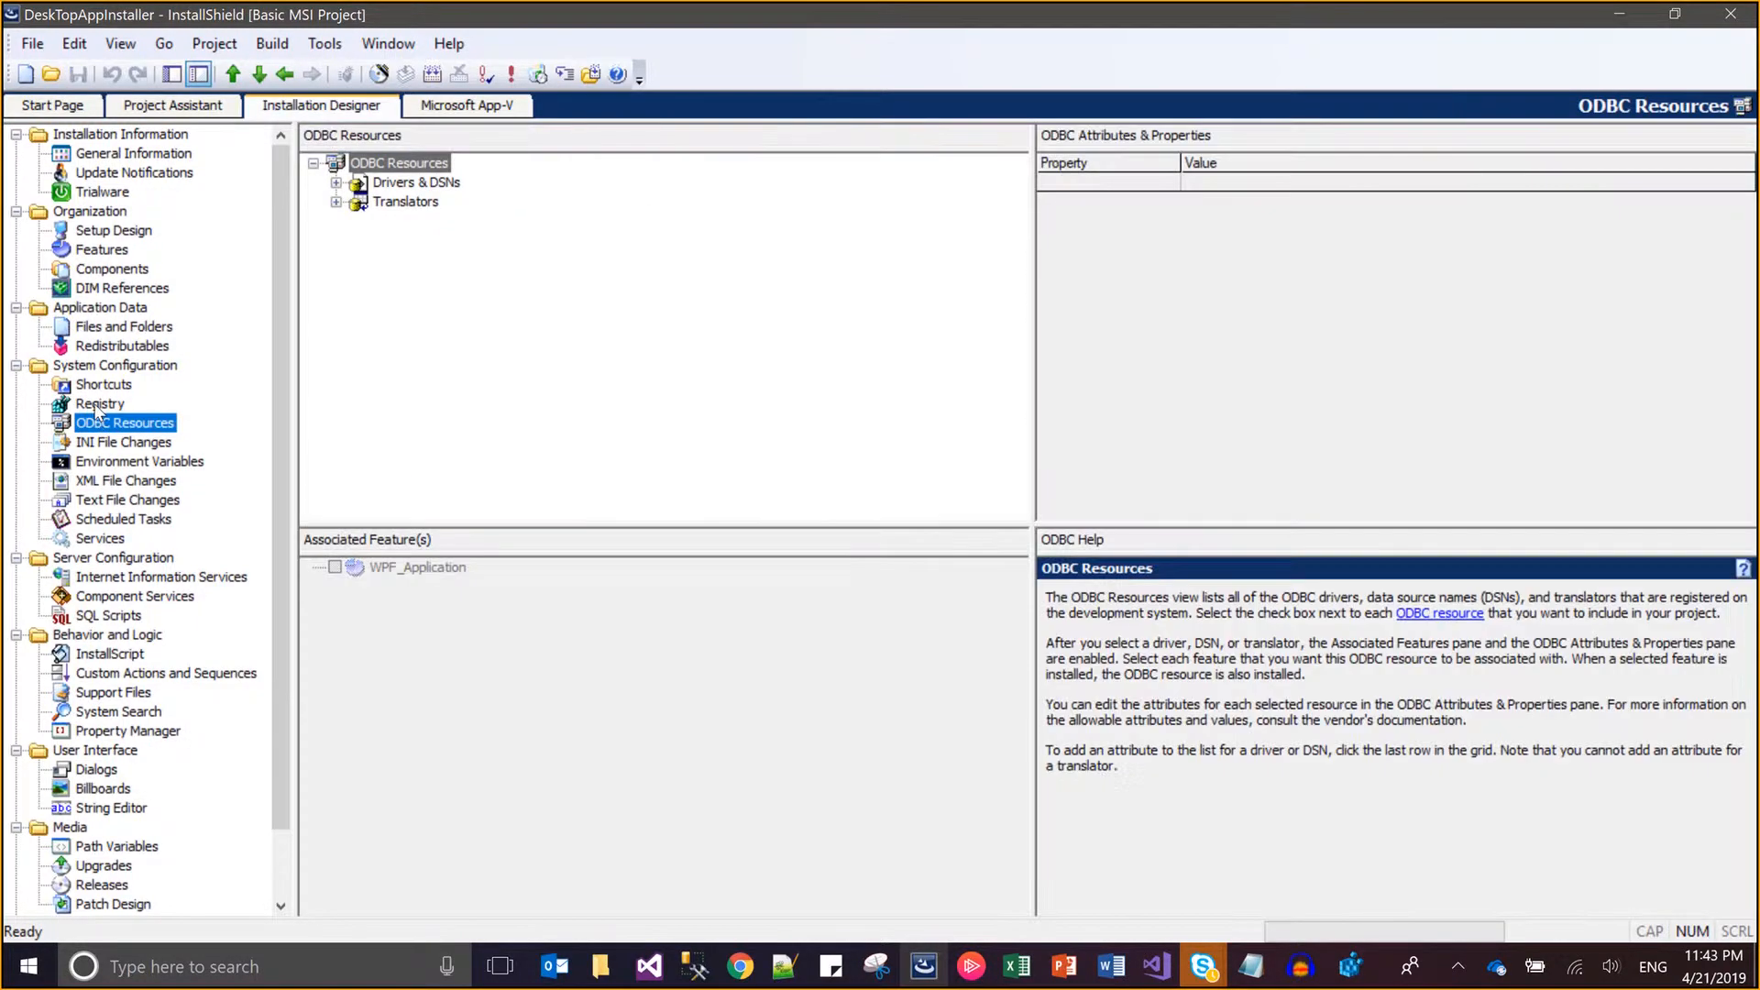
left_click(97, 405)
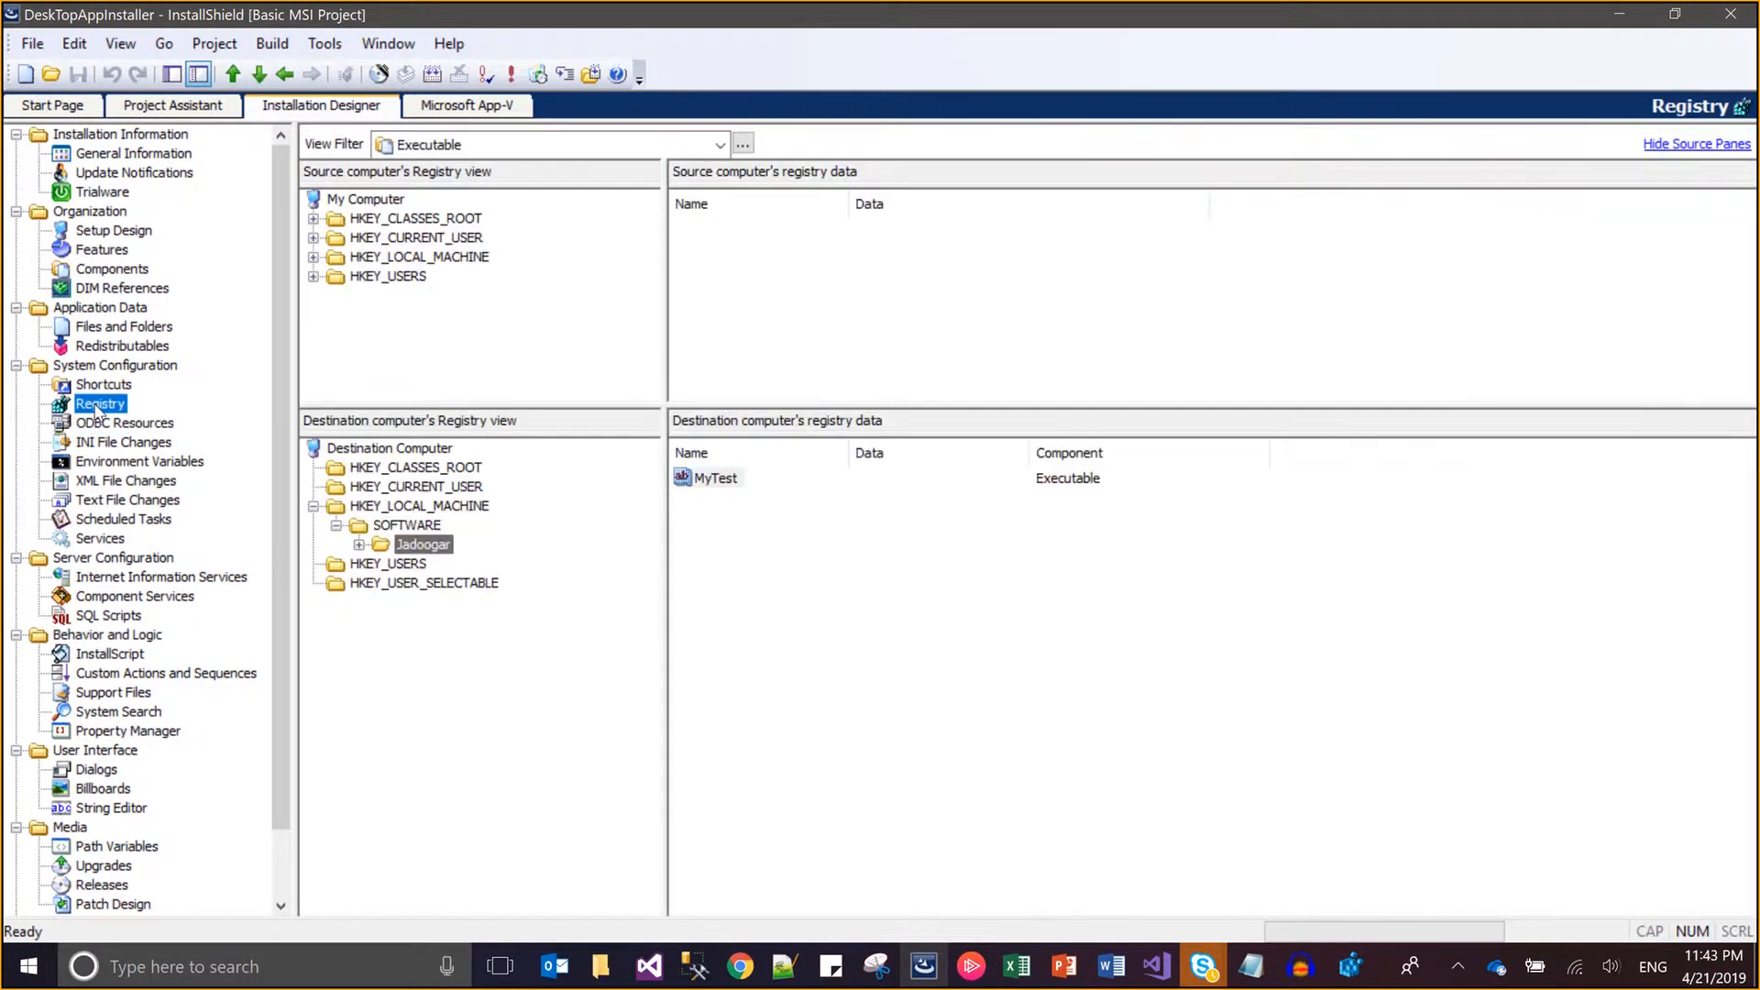
right_click(711, 486)
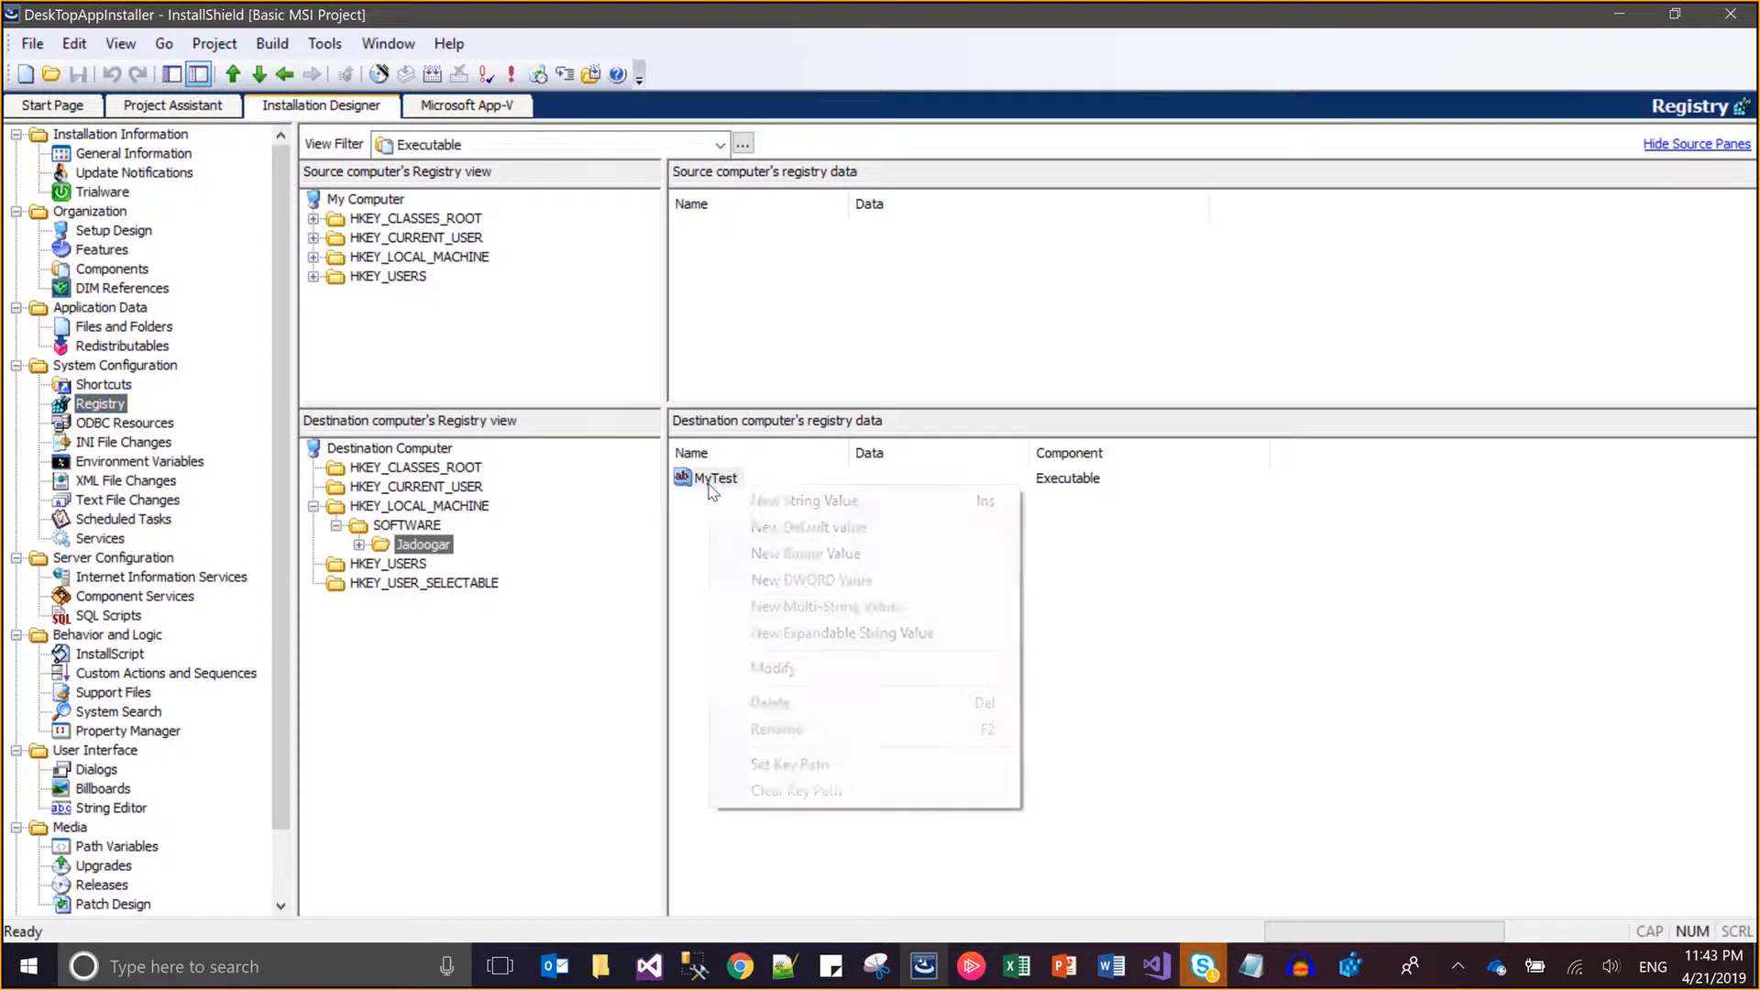
left_click(775, 678)
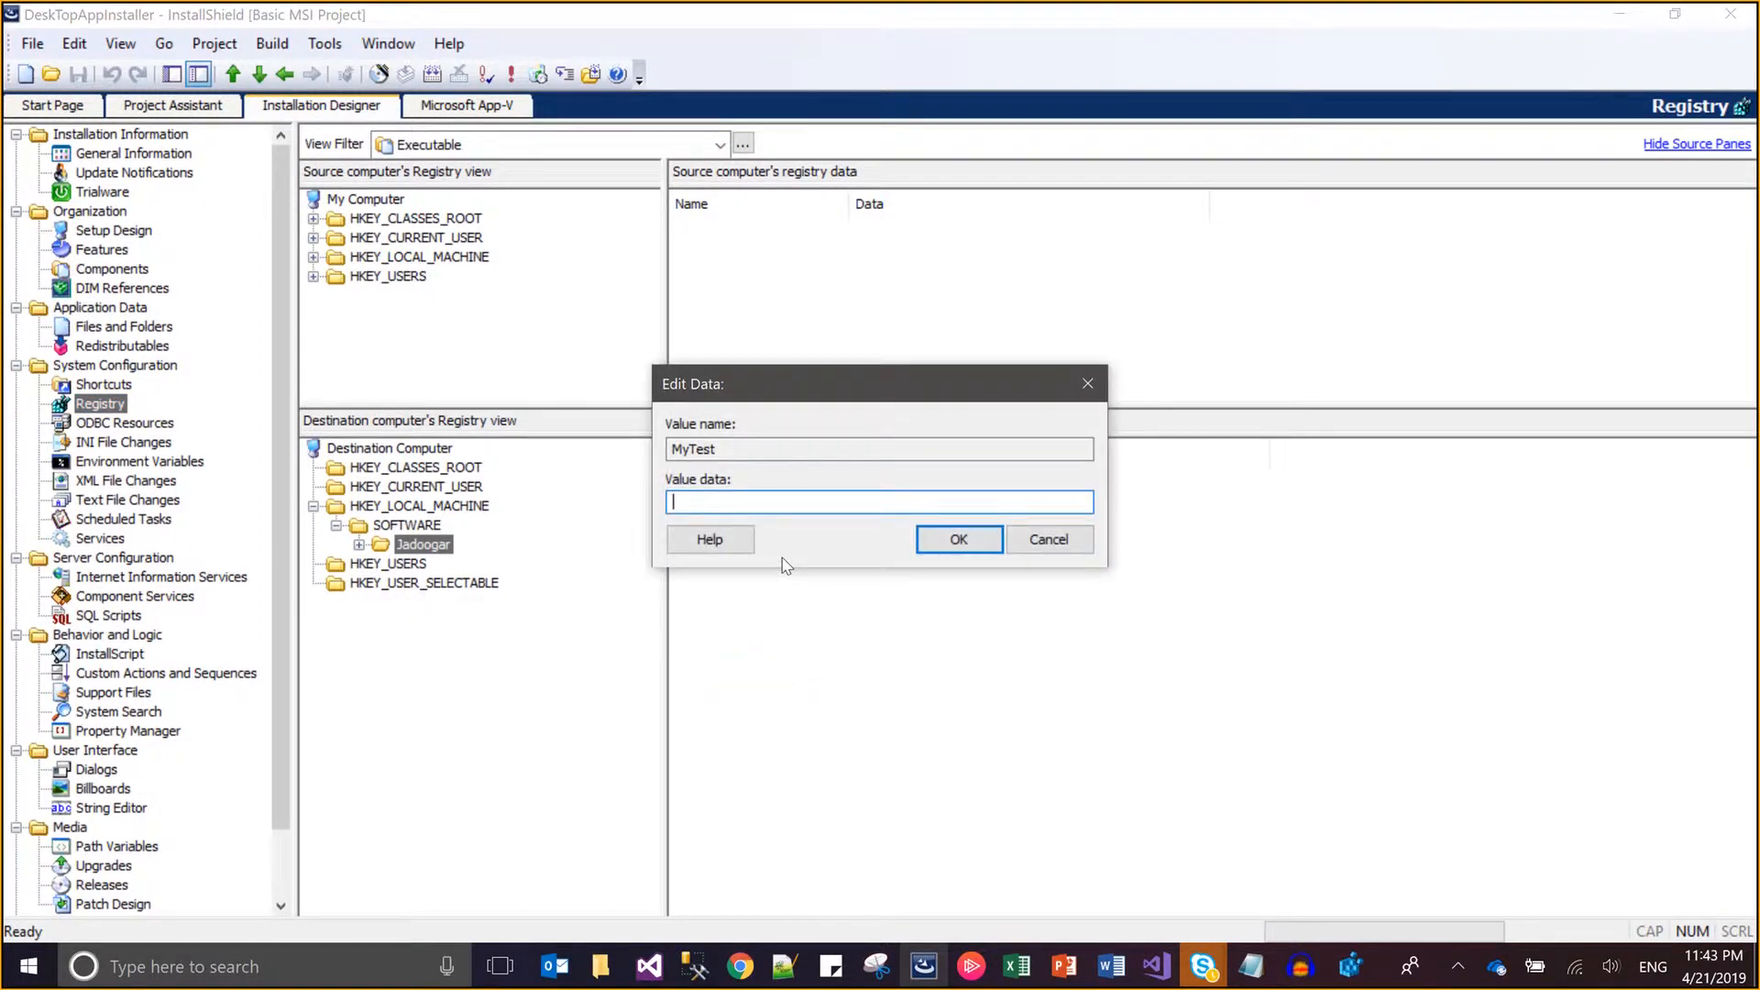
type("0")
type("CONFIGURATION_TEXT]")
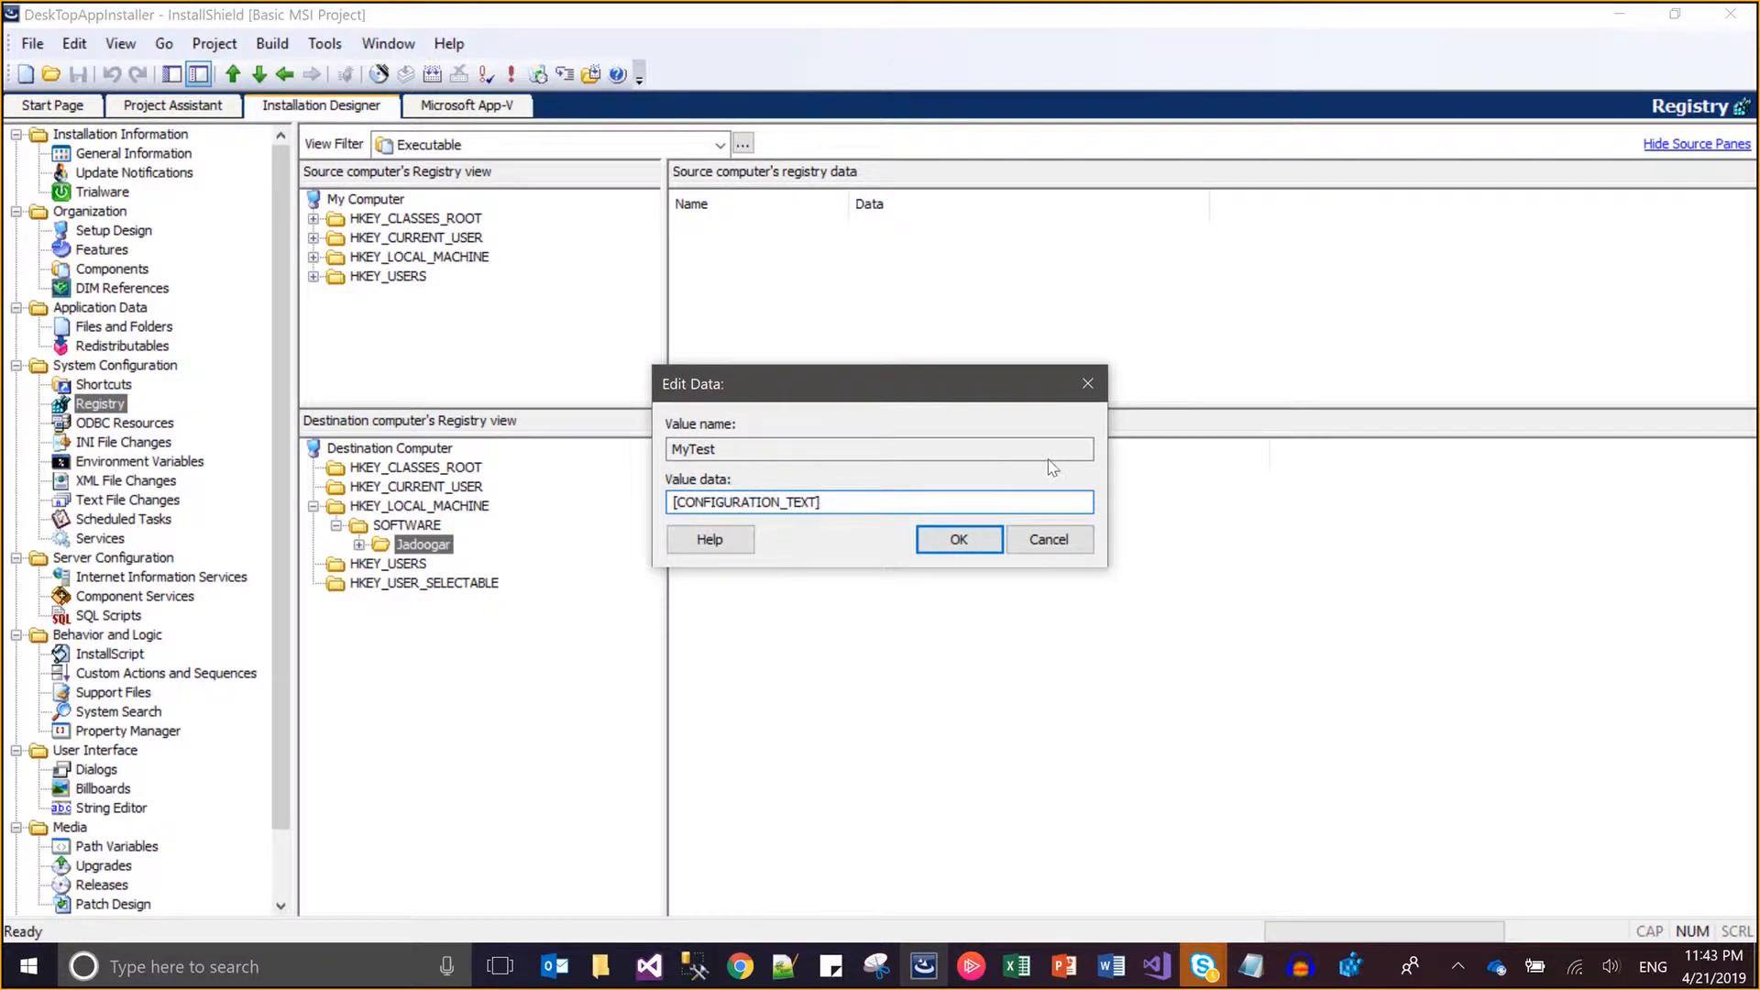
left_click(956, 548)
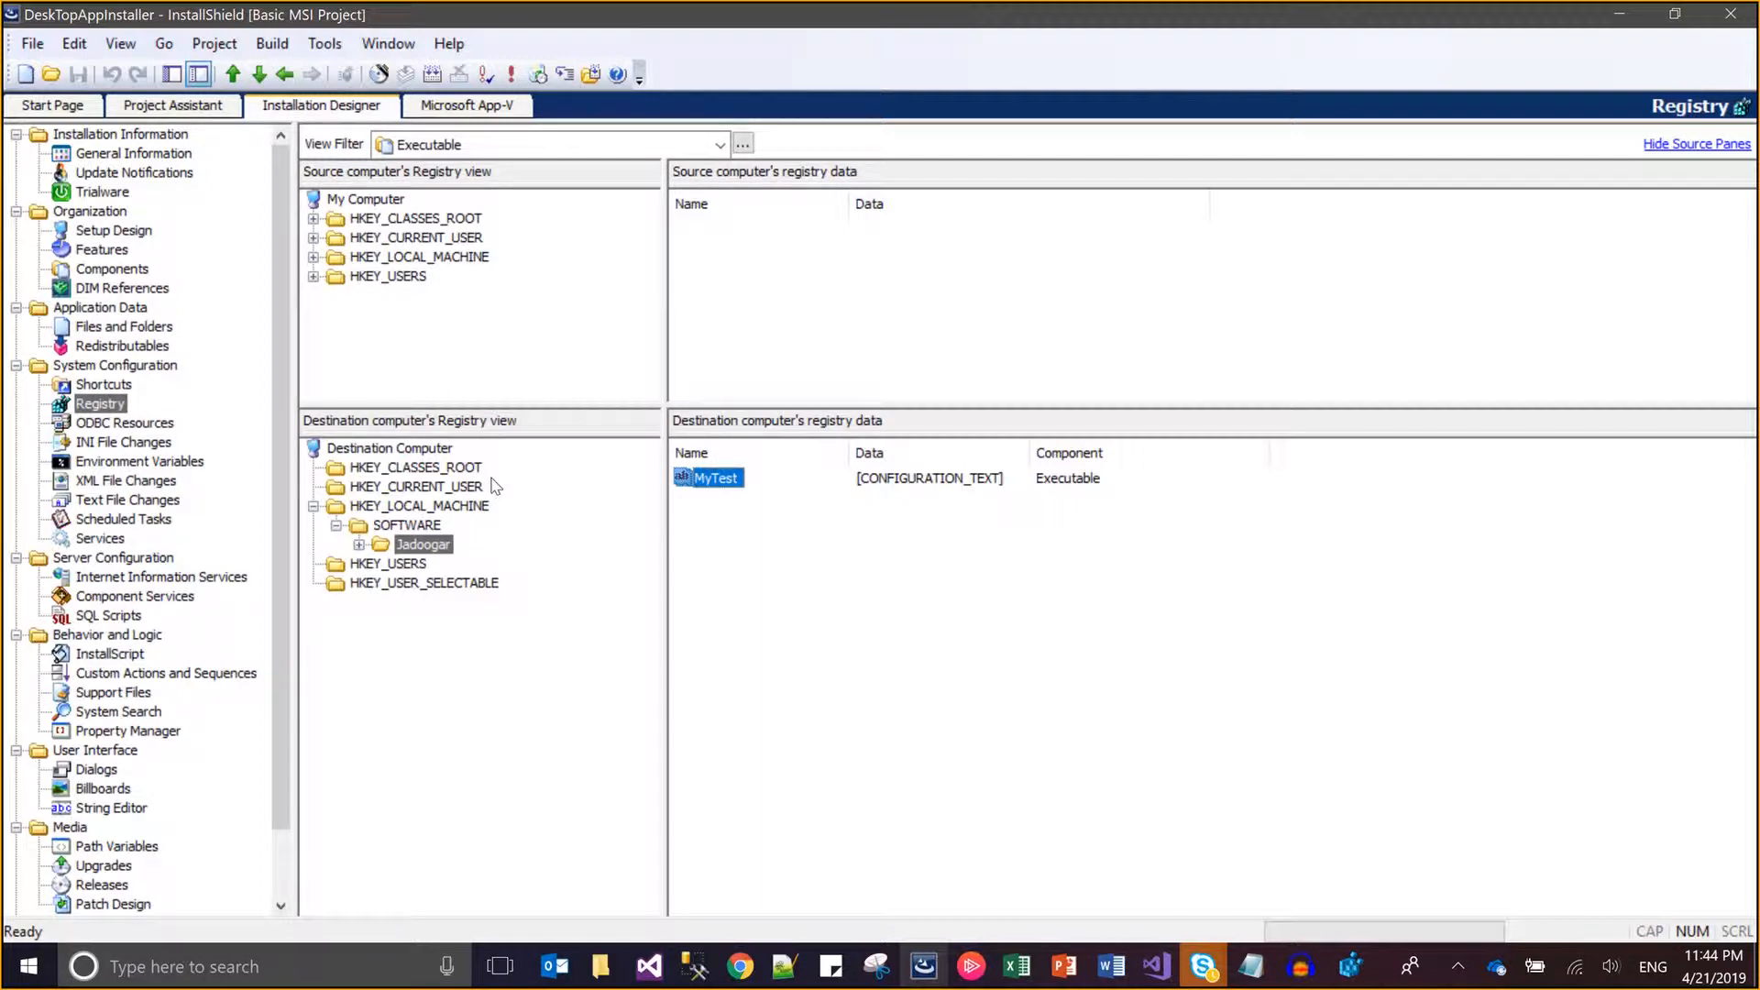
- Review the import, export and uninstall options for the project's Jadoogar key, and look at Registry Editor's import and export commands
right_click(402, 549)
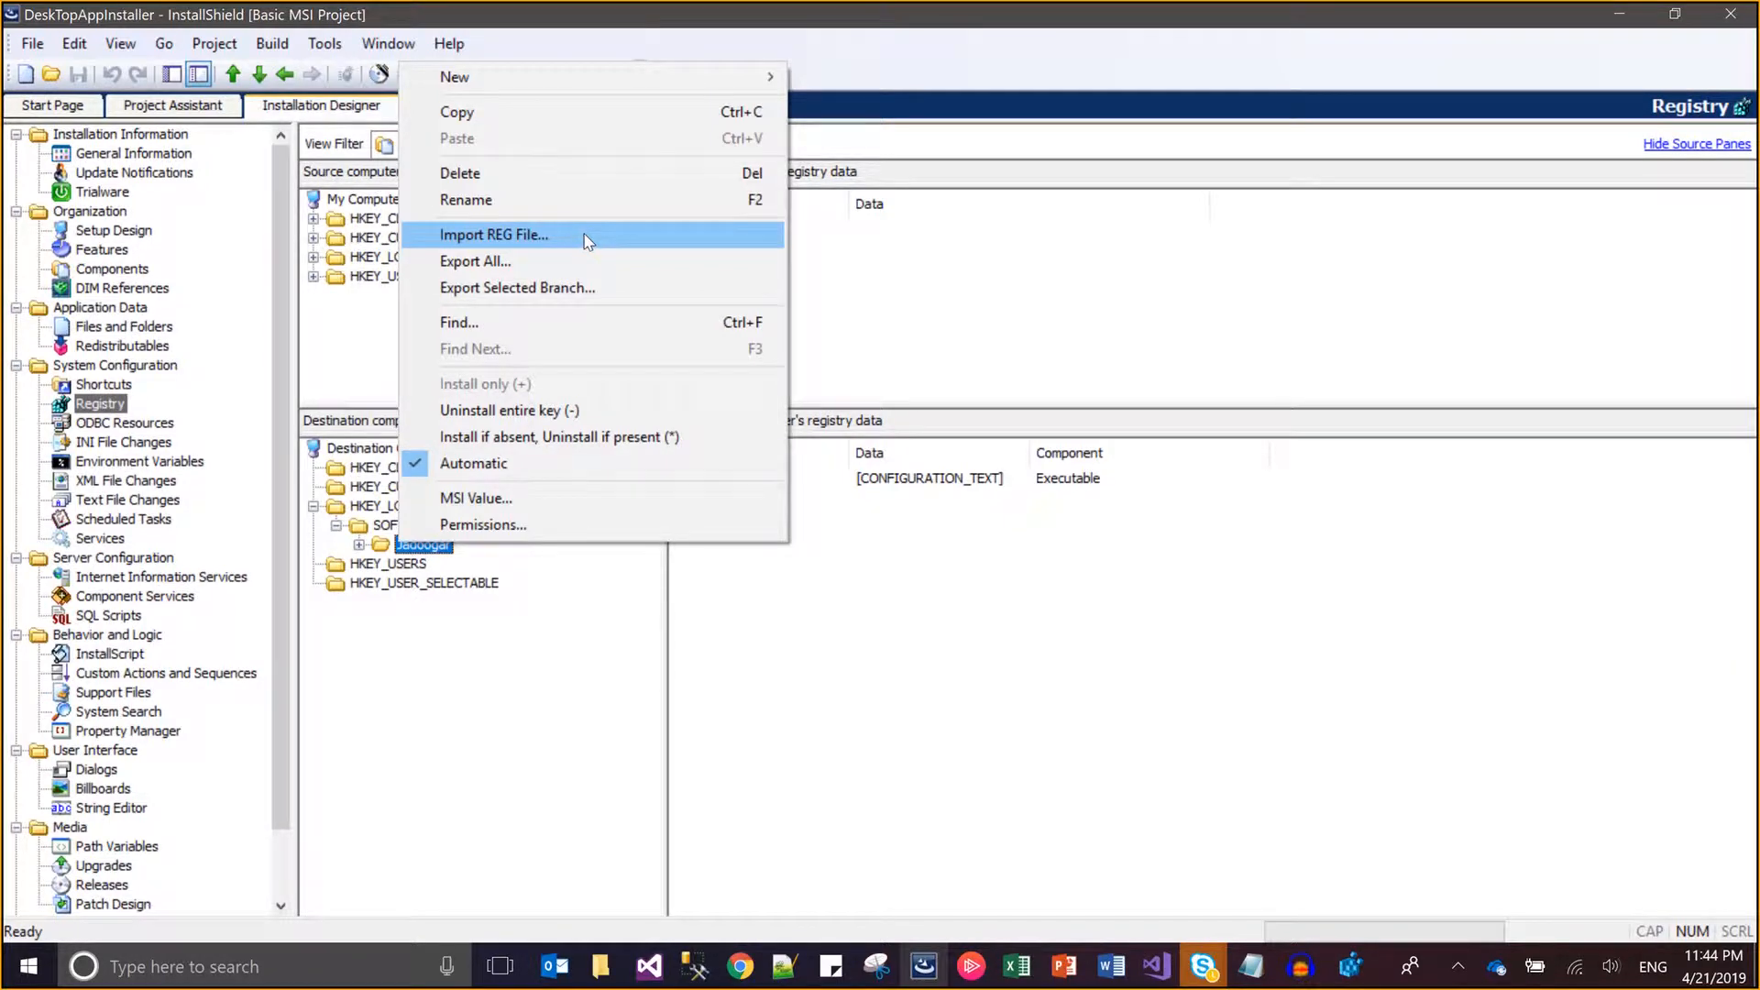
left_click(1353, 963)
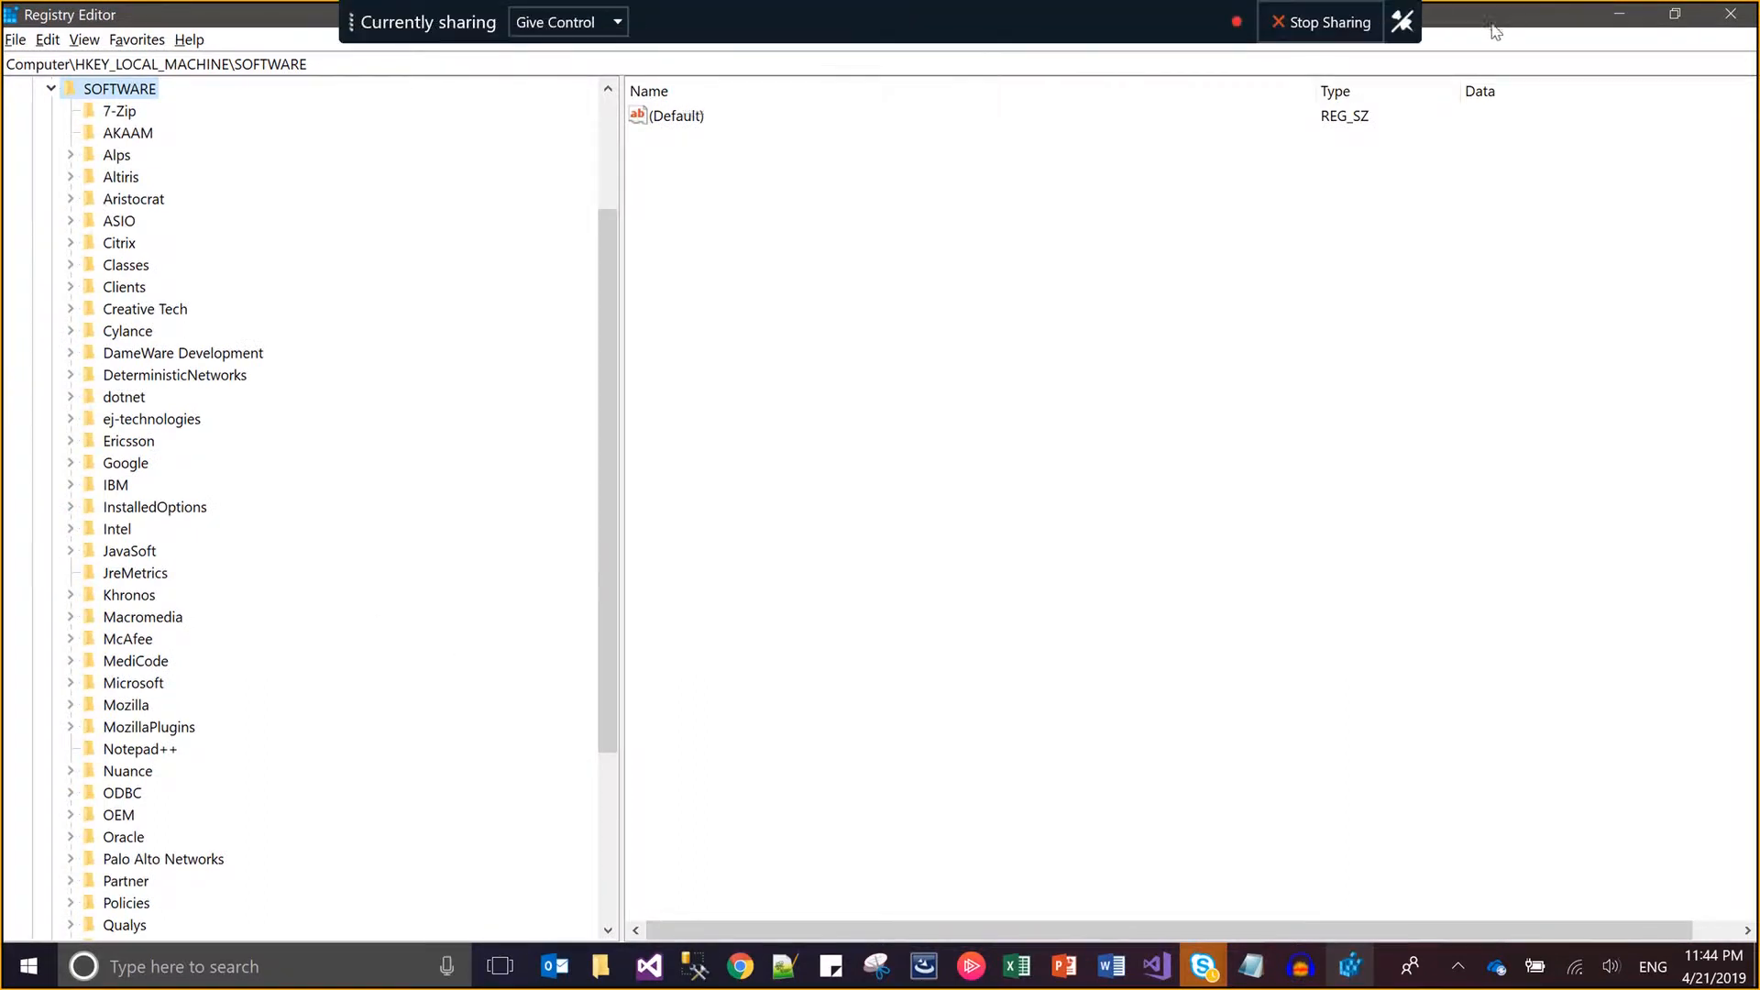
left_click(11, 42)
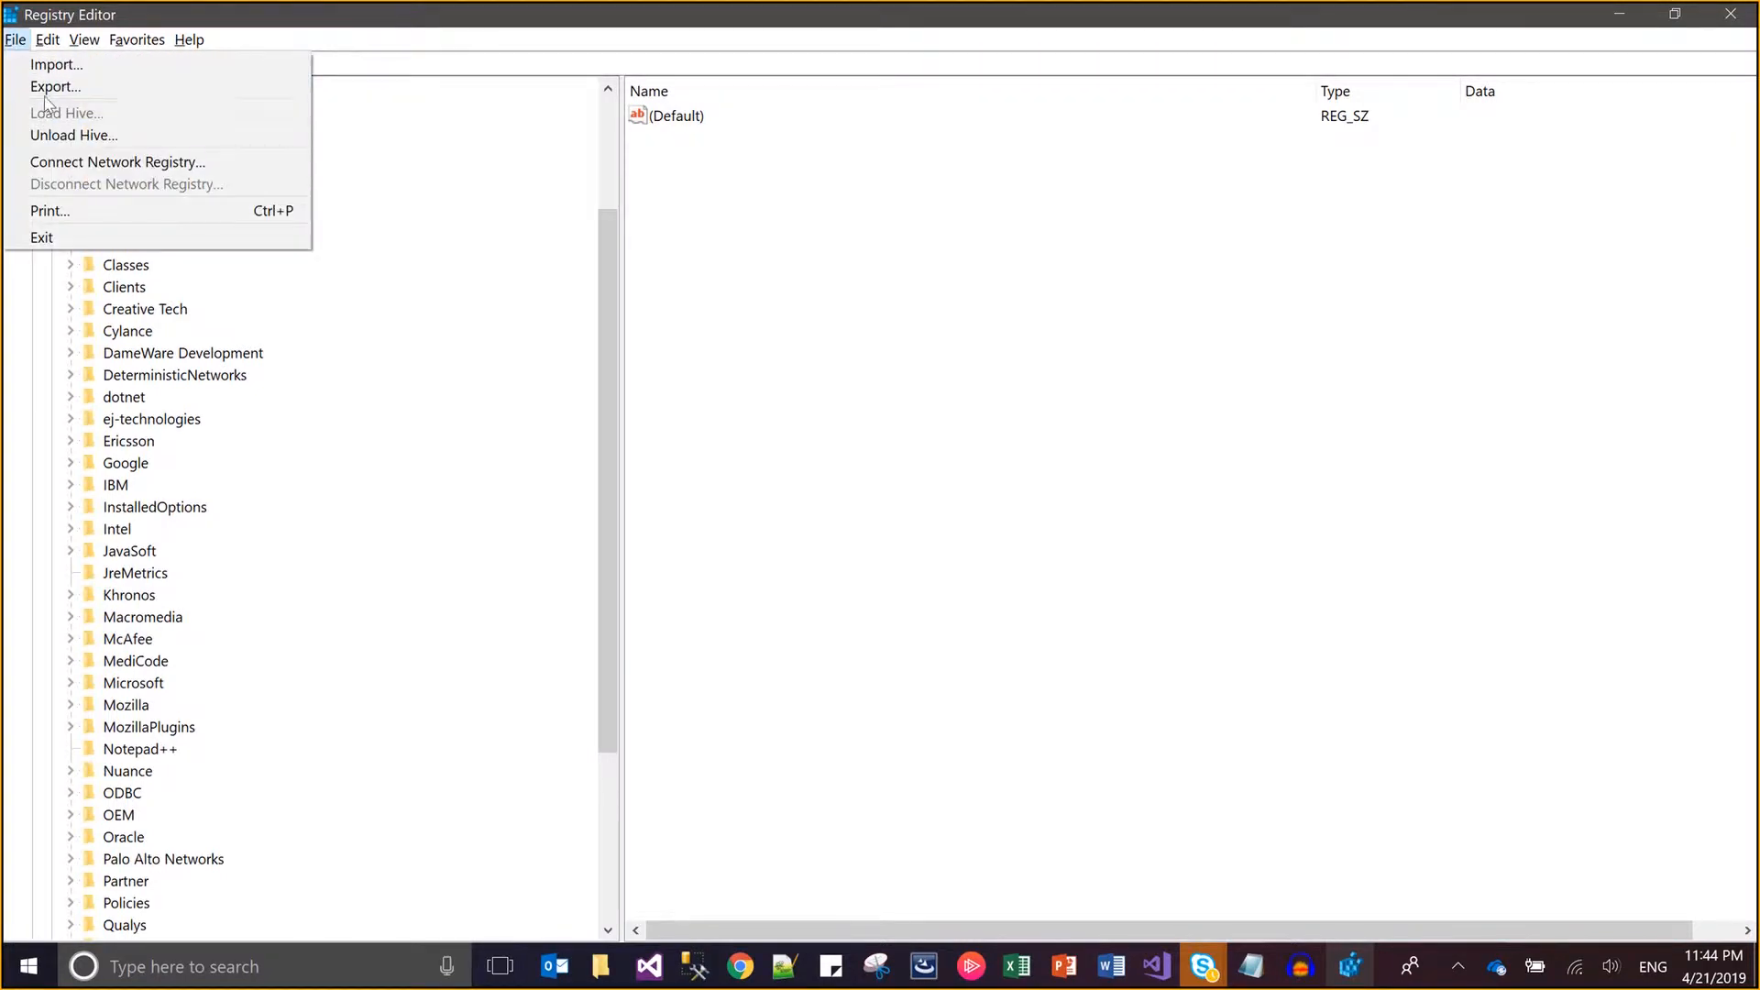
left_click(1627, 13)
left_click(1627, 13)
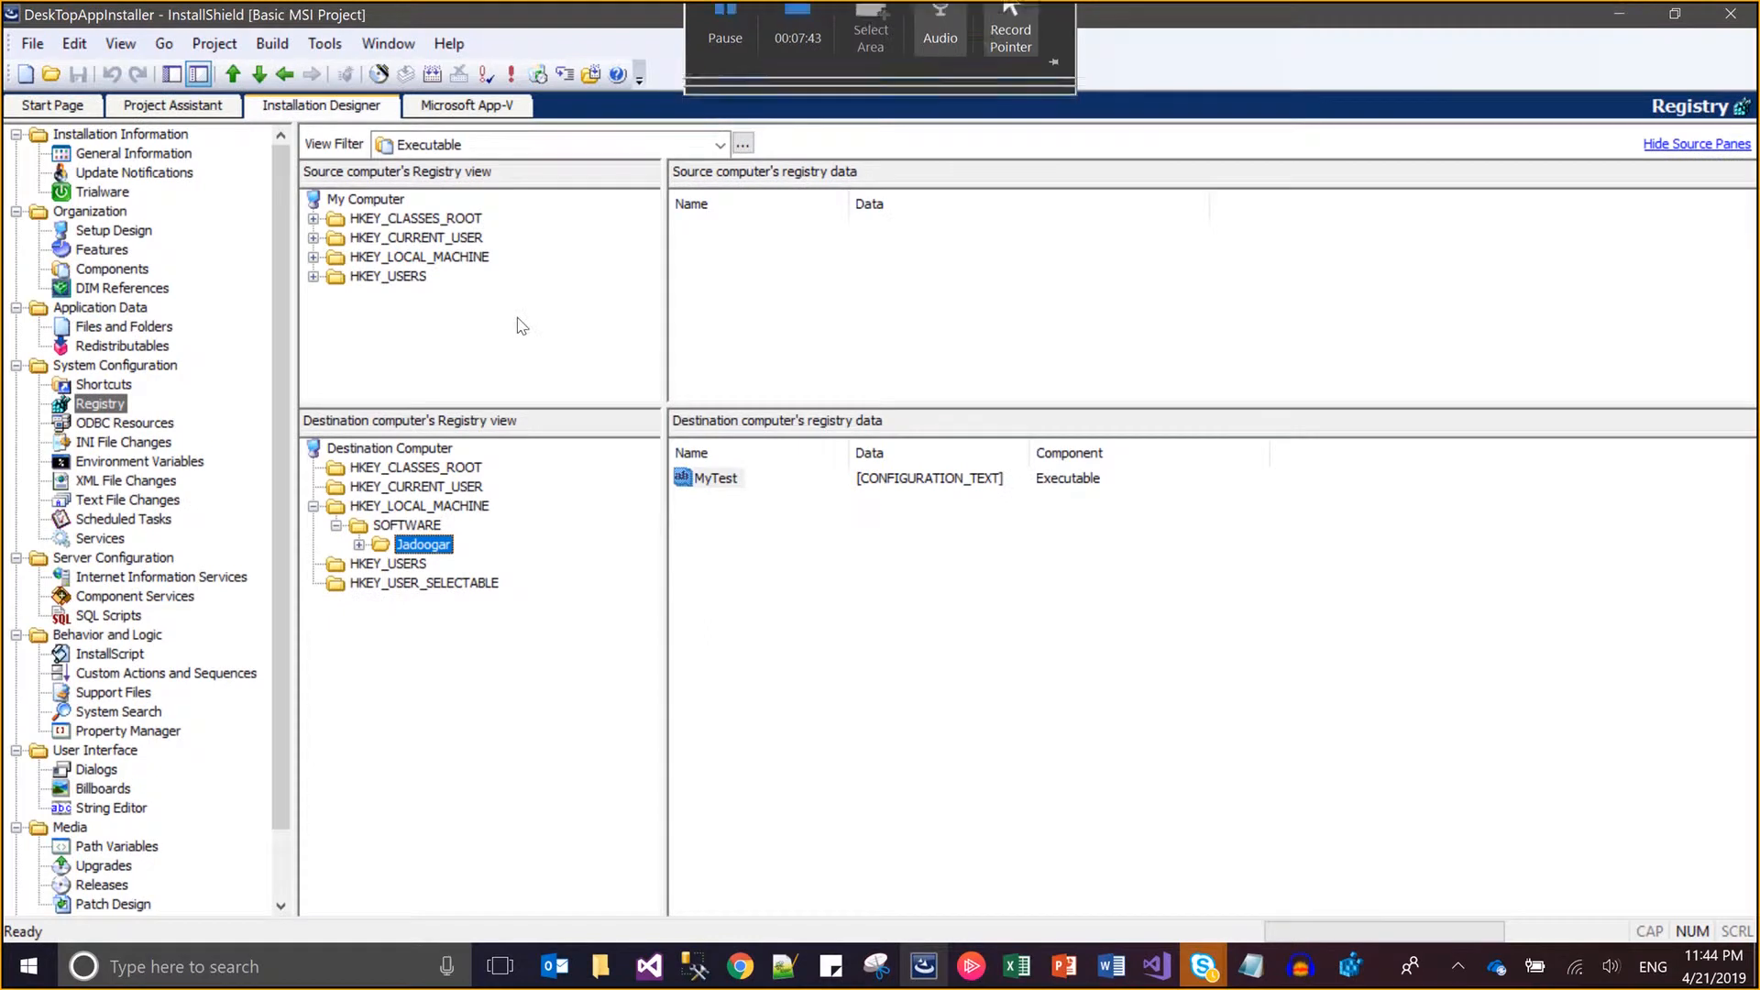
right_click(422, 545)
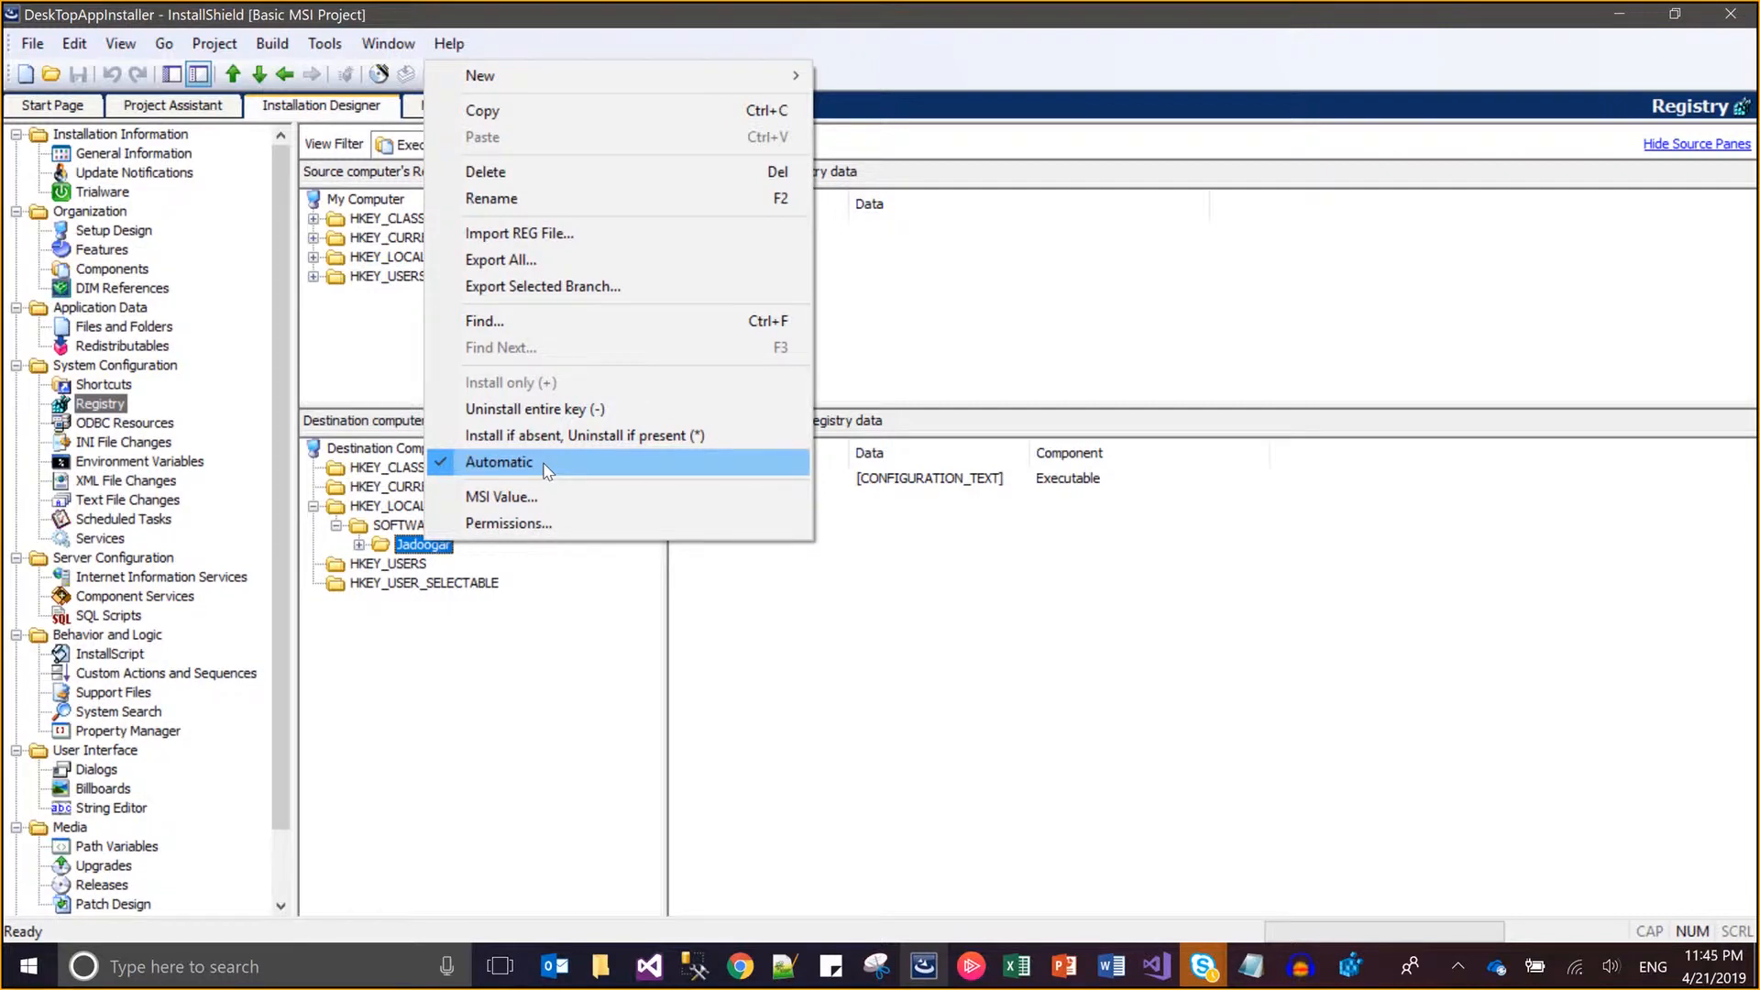
left_click(851, 649)
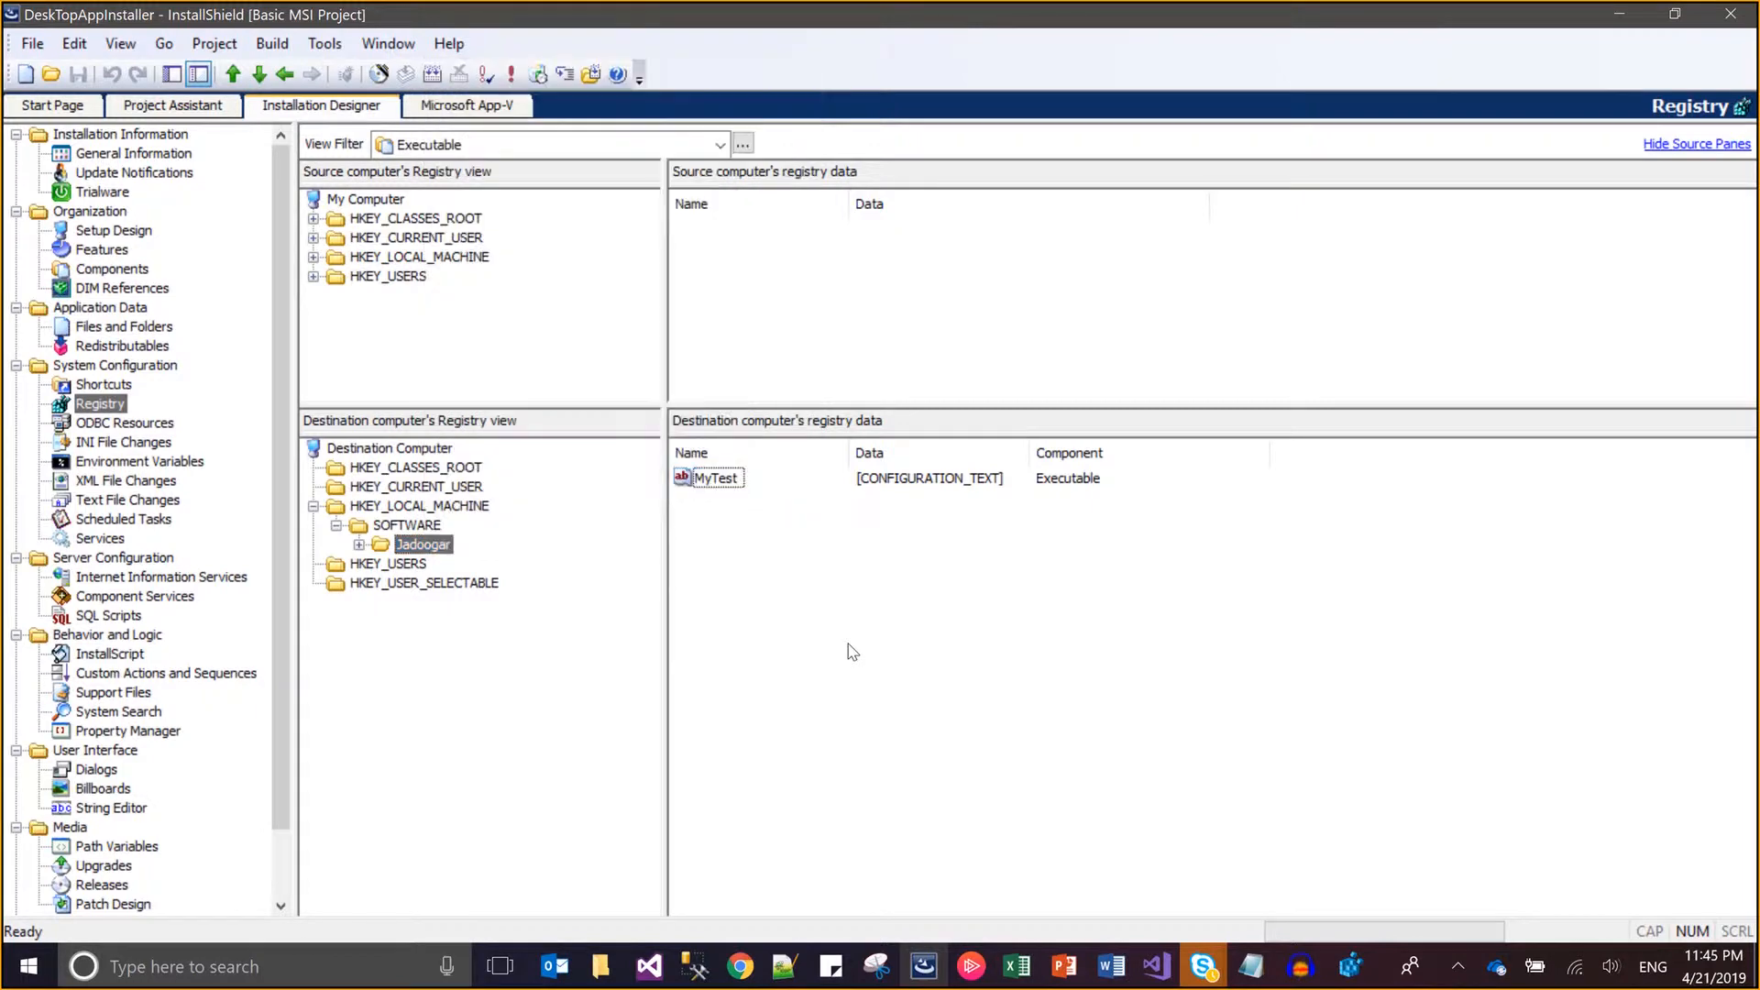
- Build the project's Kudos Release and minimize the Skype conversation window covering the build output
left_click(272, 44)
left_click(337, 138)
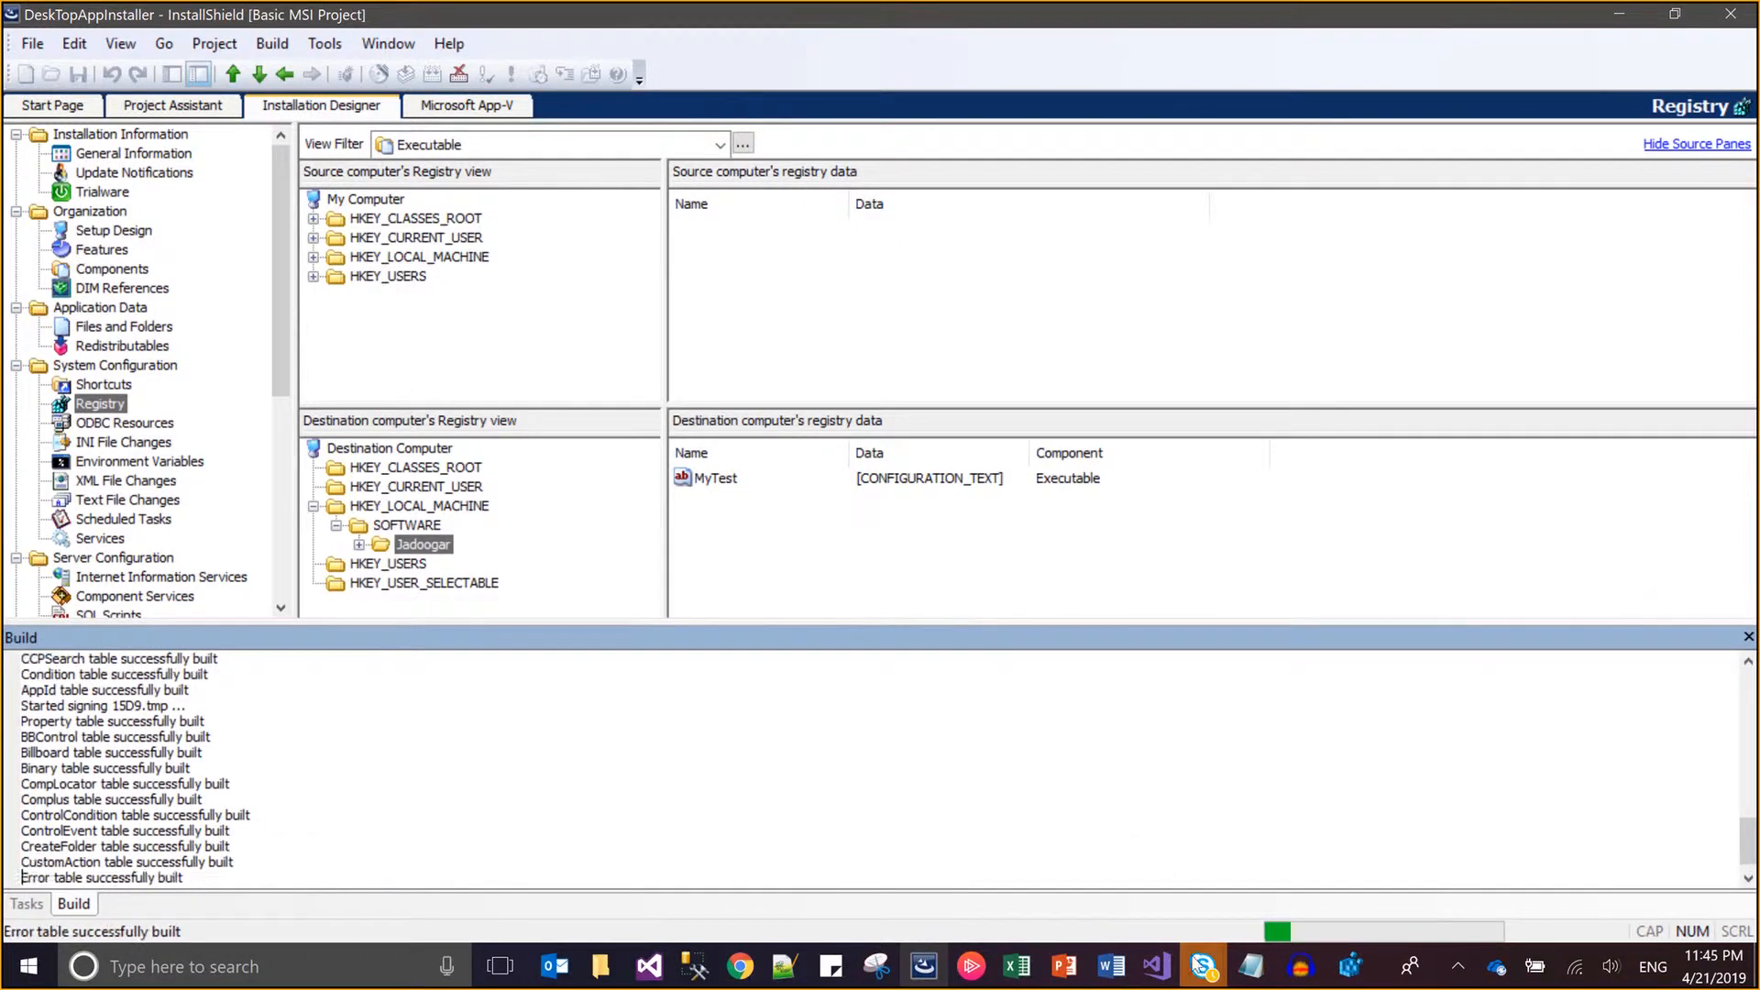
mouse_move(1203, 966)
left_click(1273, 904)
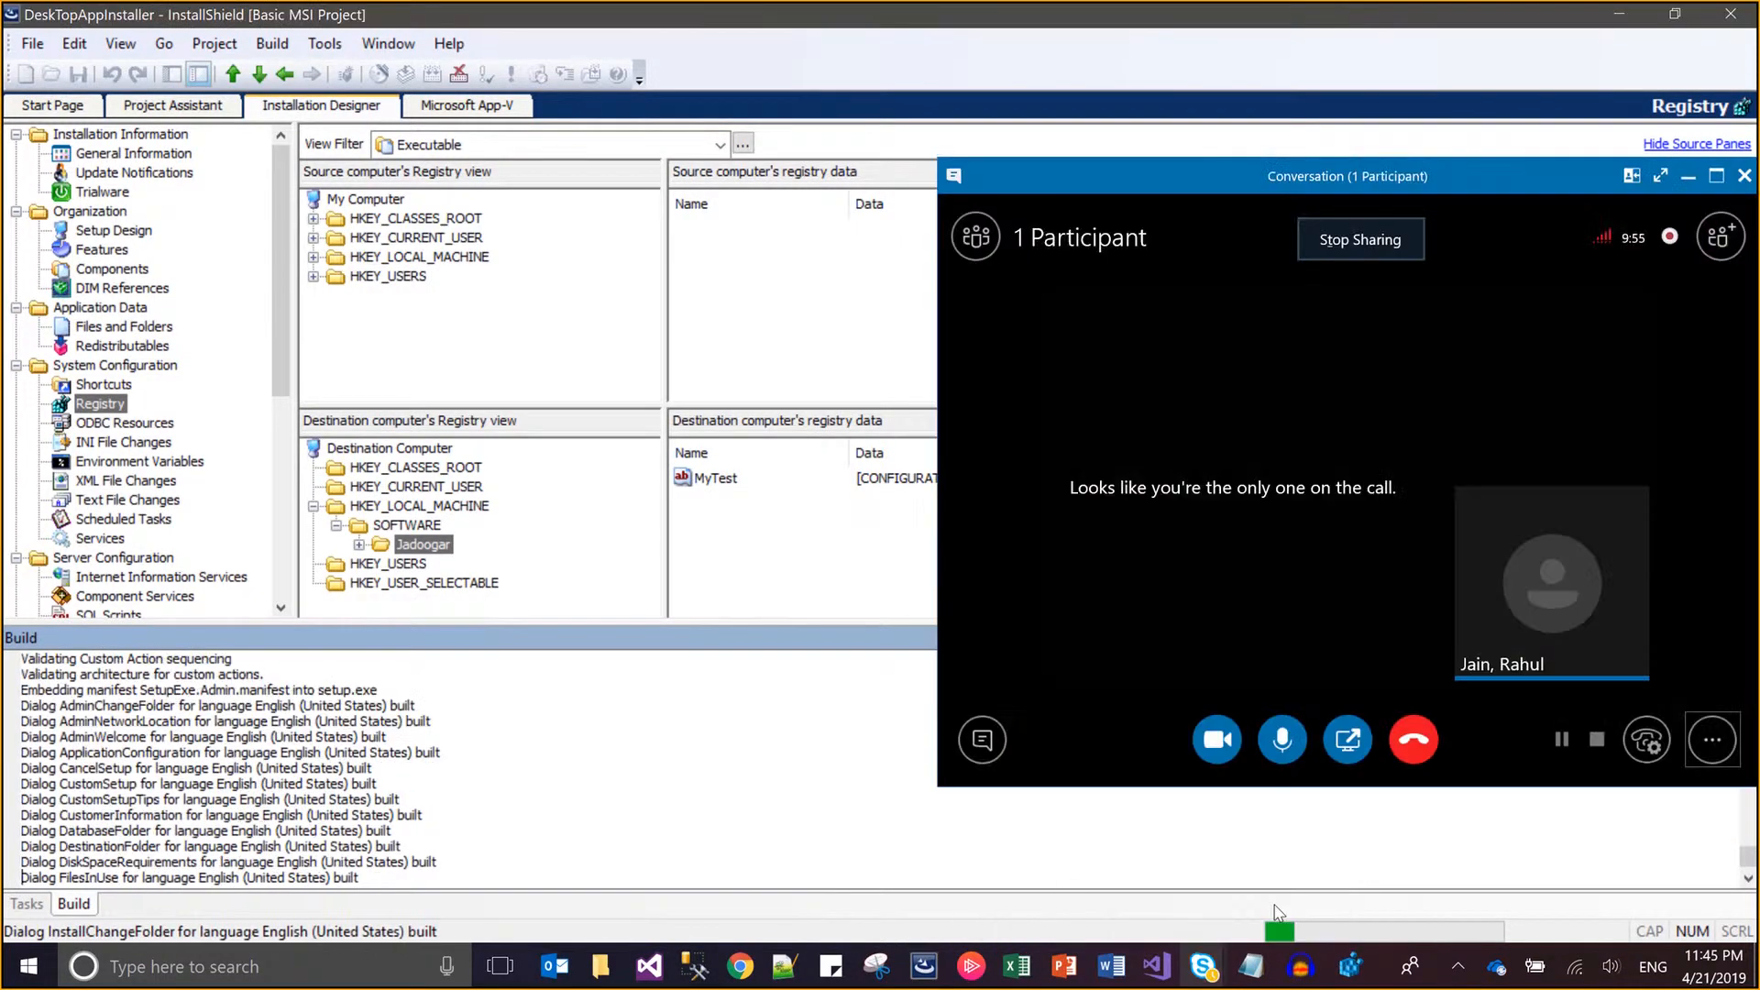
left_click(1689, 179)
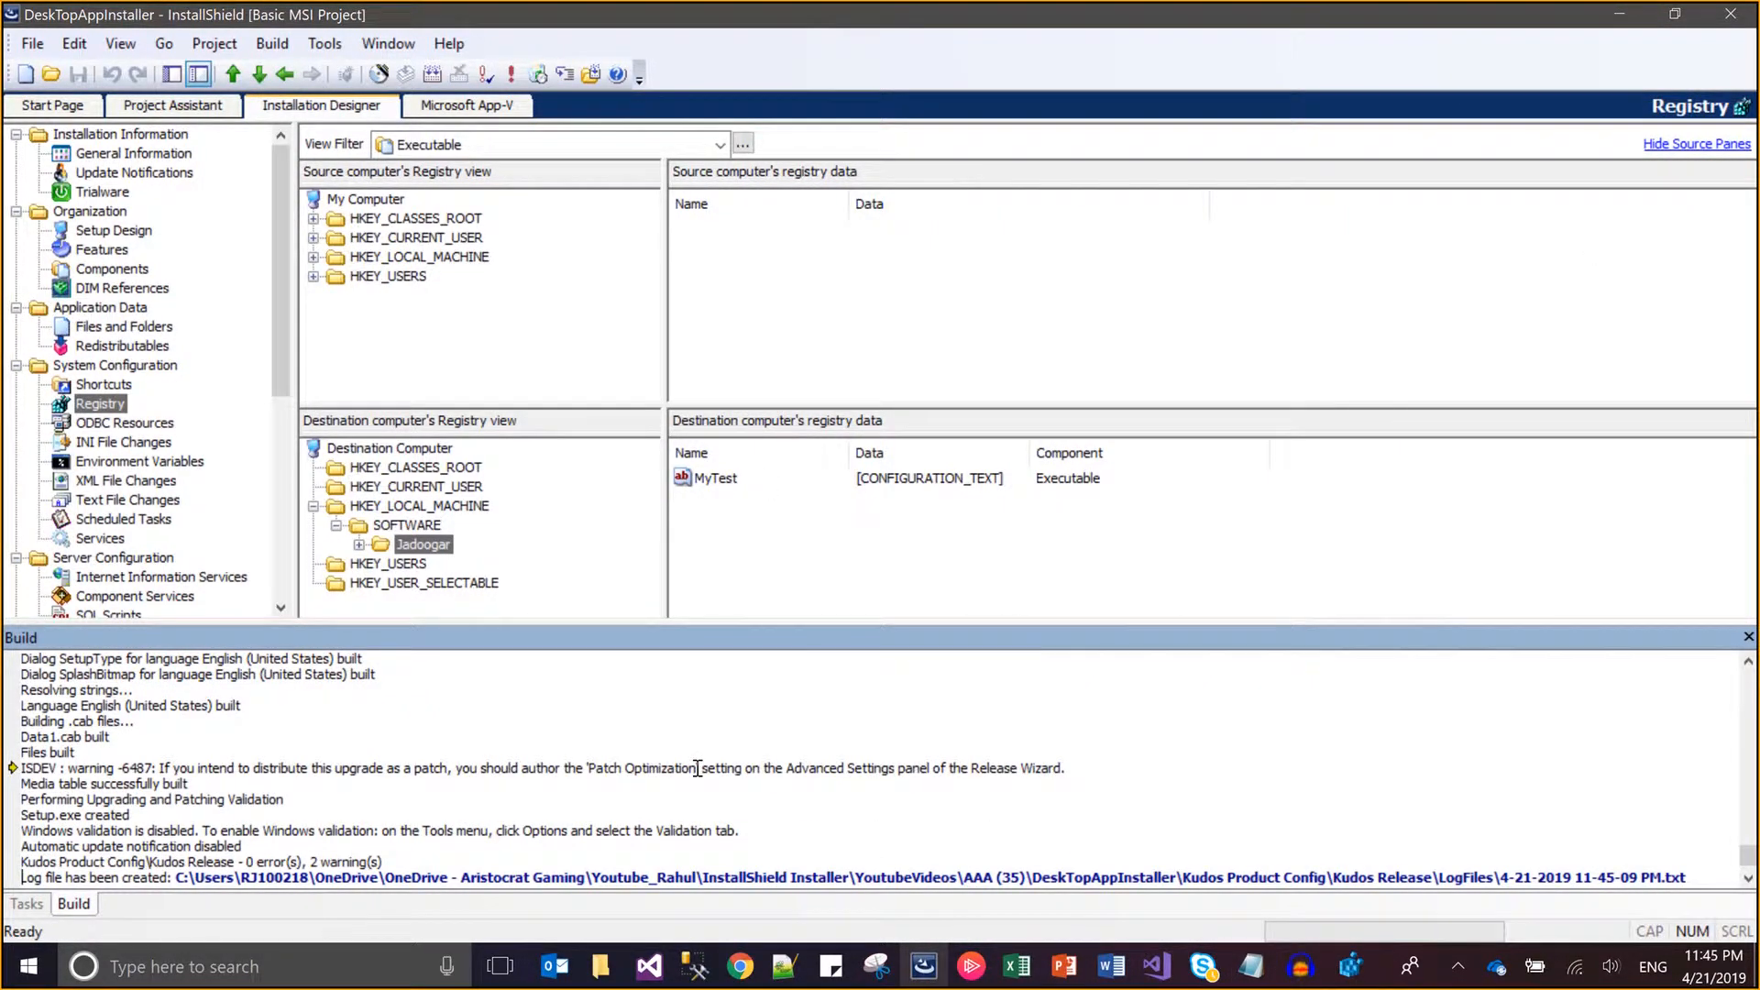
- Check in Registry Editor whether a Jadoogar key exists under HKEY_LOCAL_MACHINE\SOFTWARE, and return to InstallShield
left_click(1350, 972)
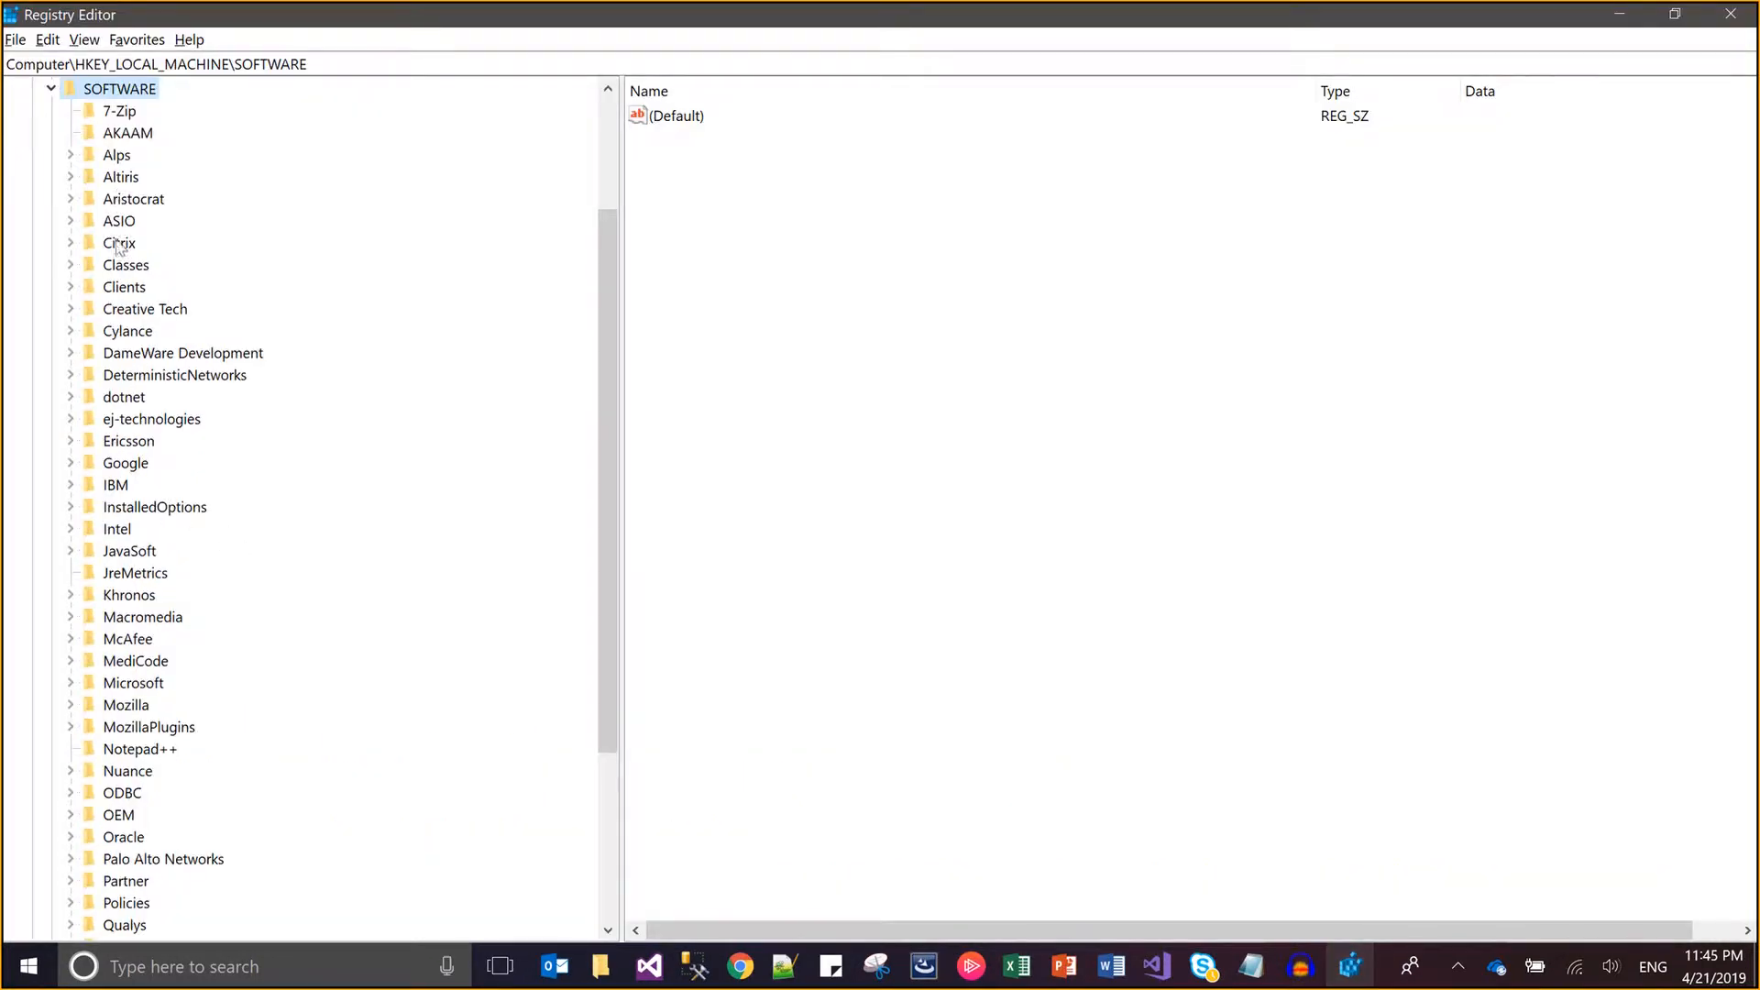
key("j")
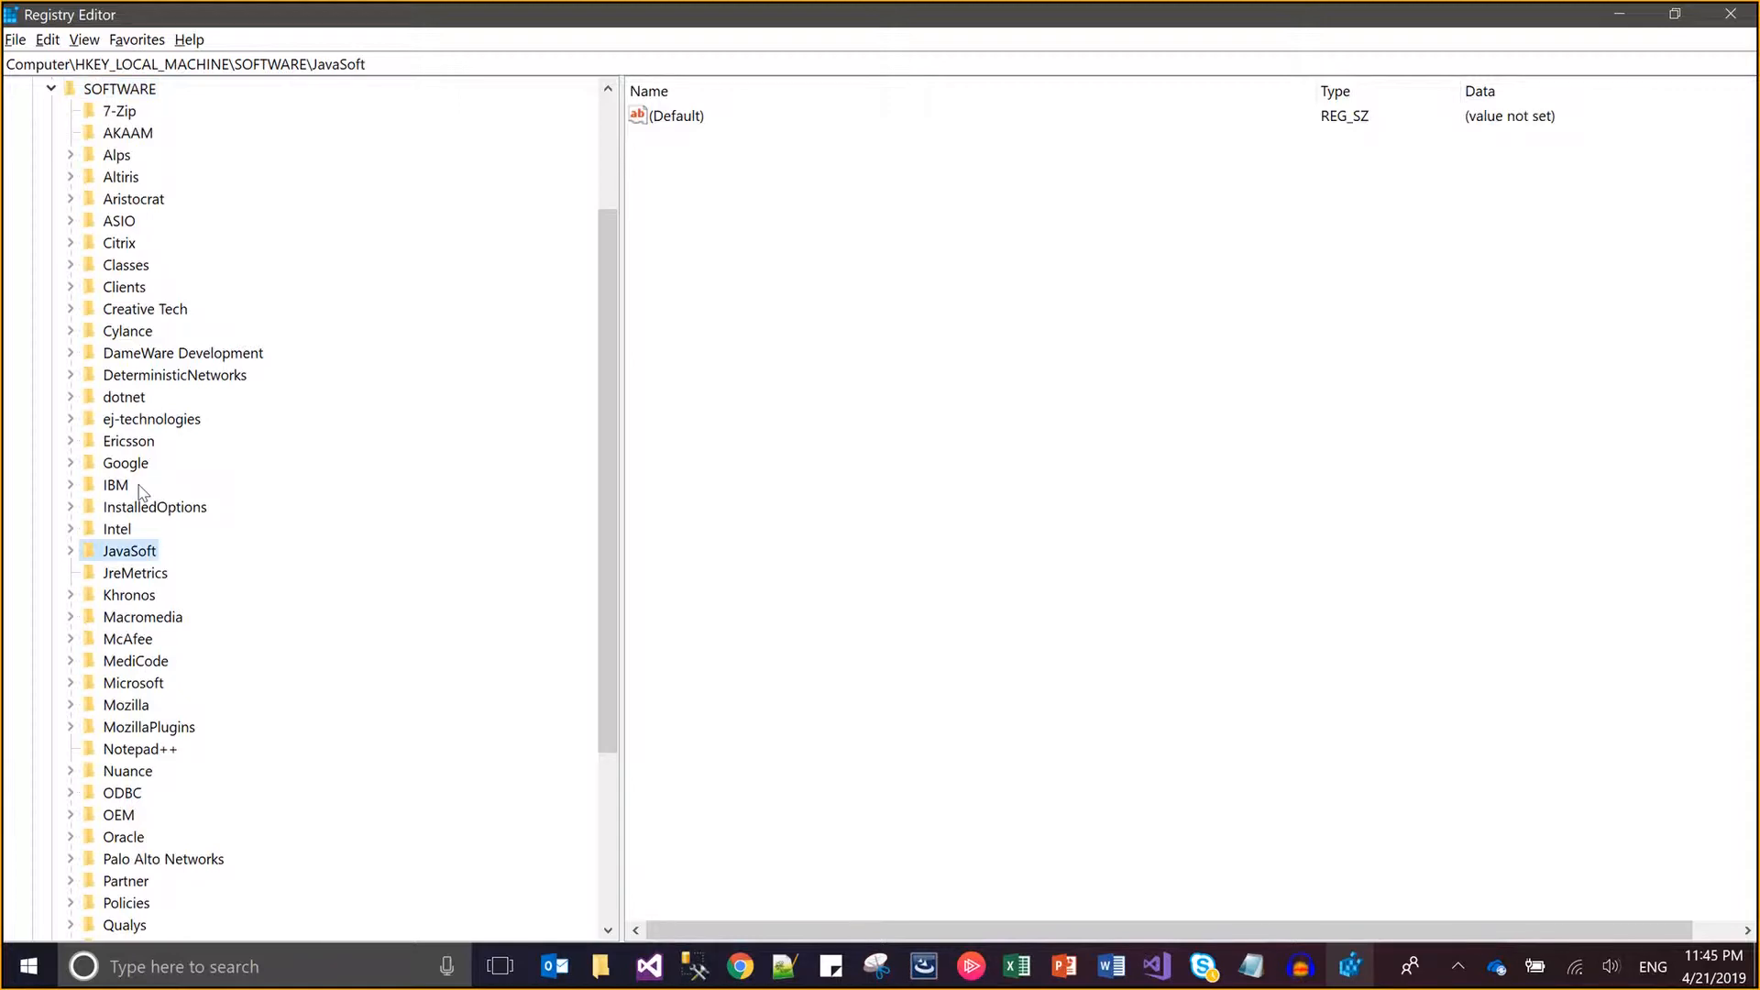
left_click(1609, 20)
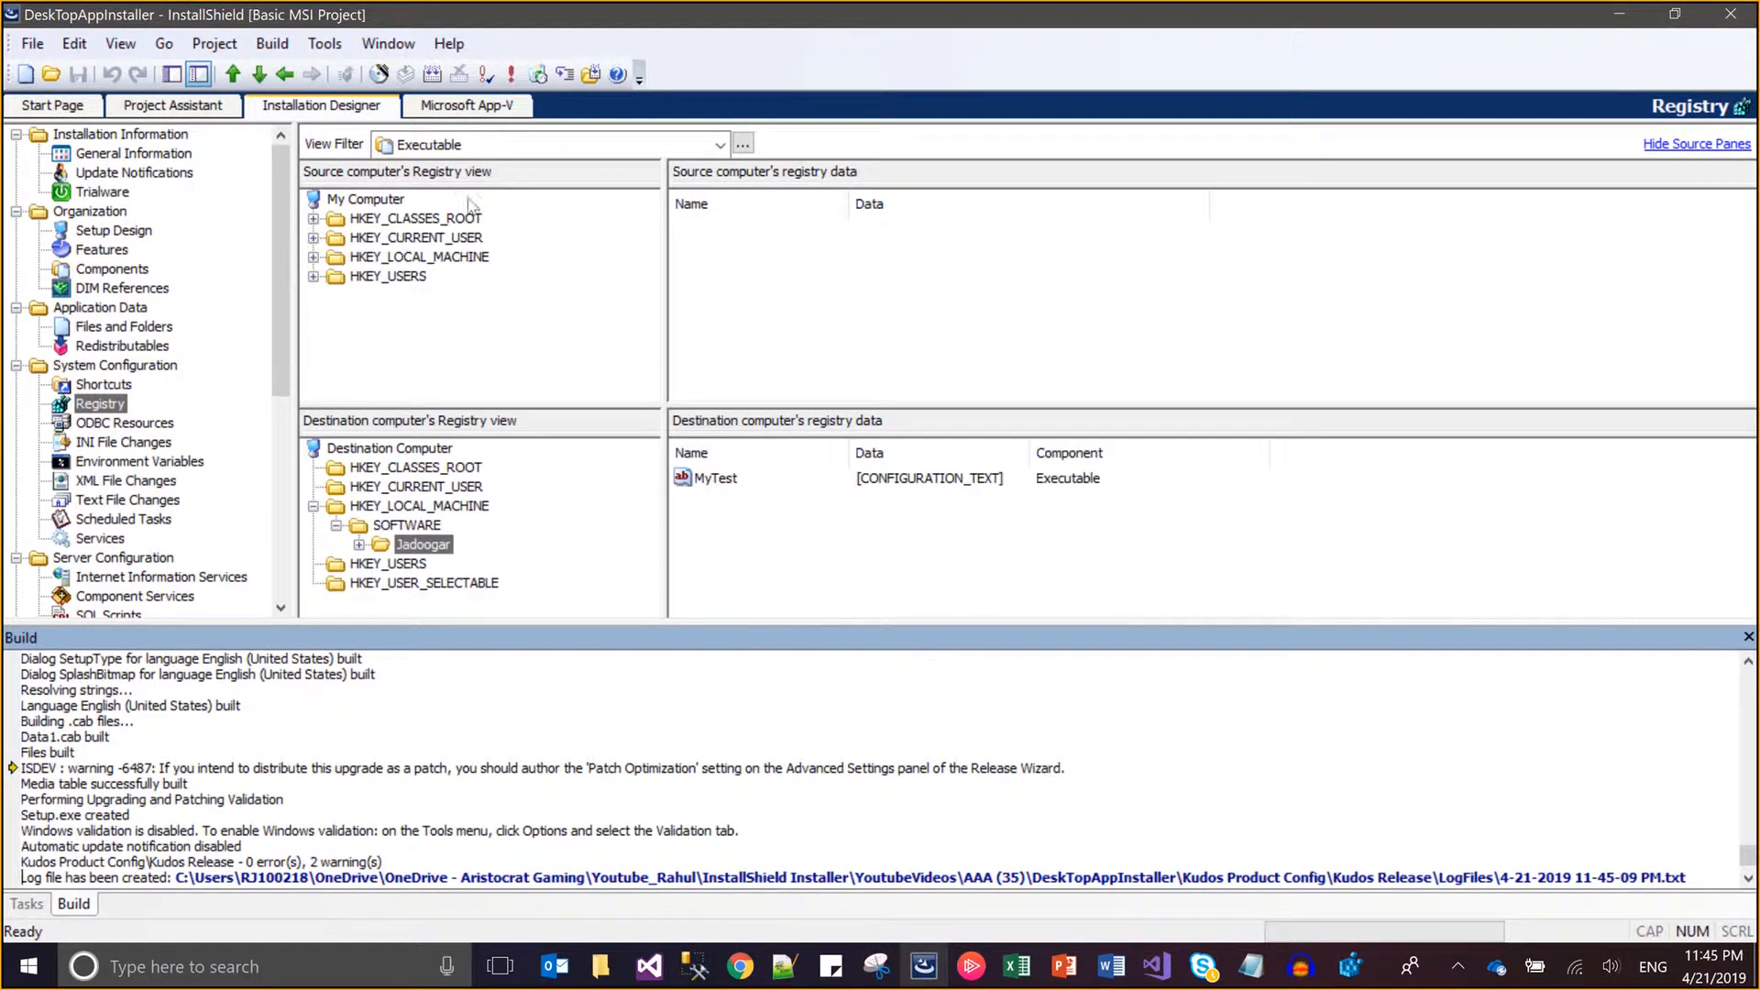
- Open the built release's disk folder, launch the DeskTopAppInstaller setup and allow it to run with elevated rights
left_click(588, 75)
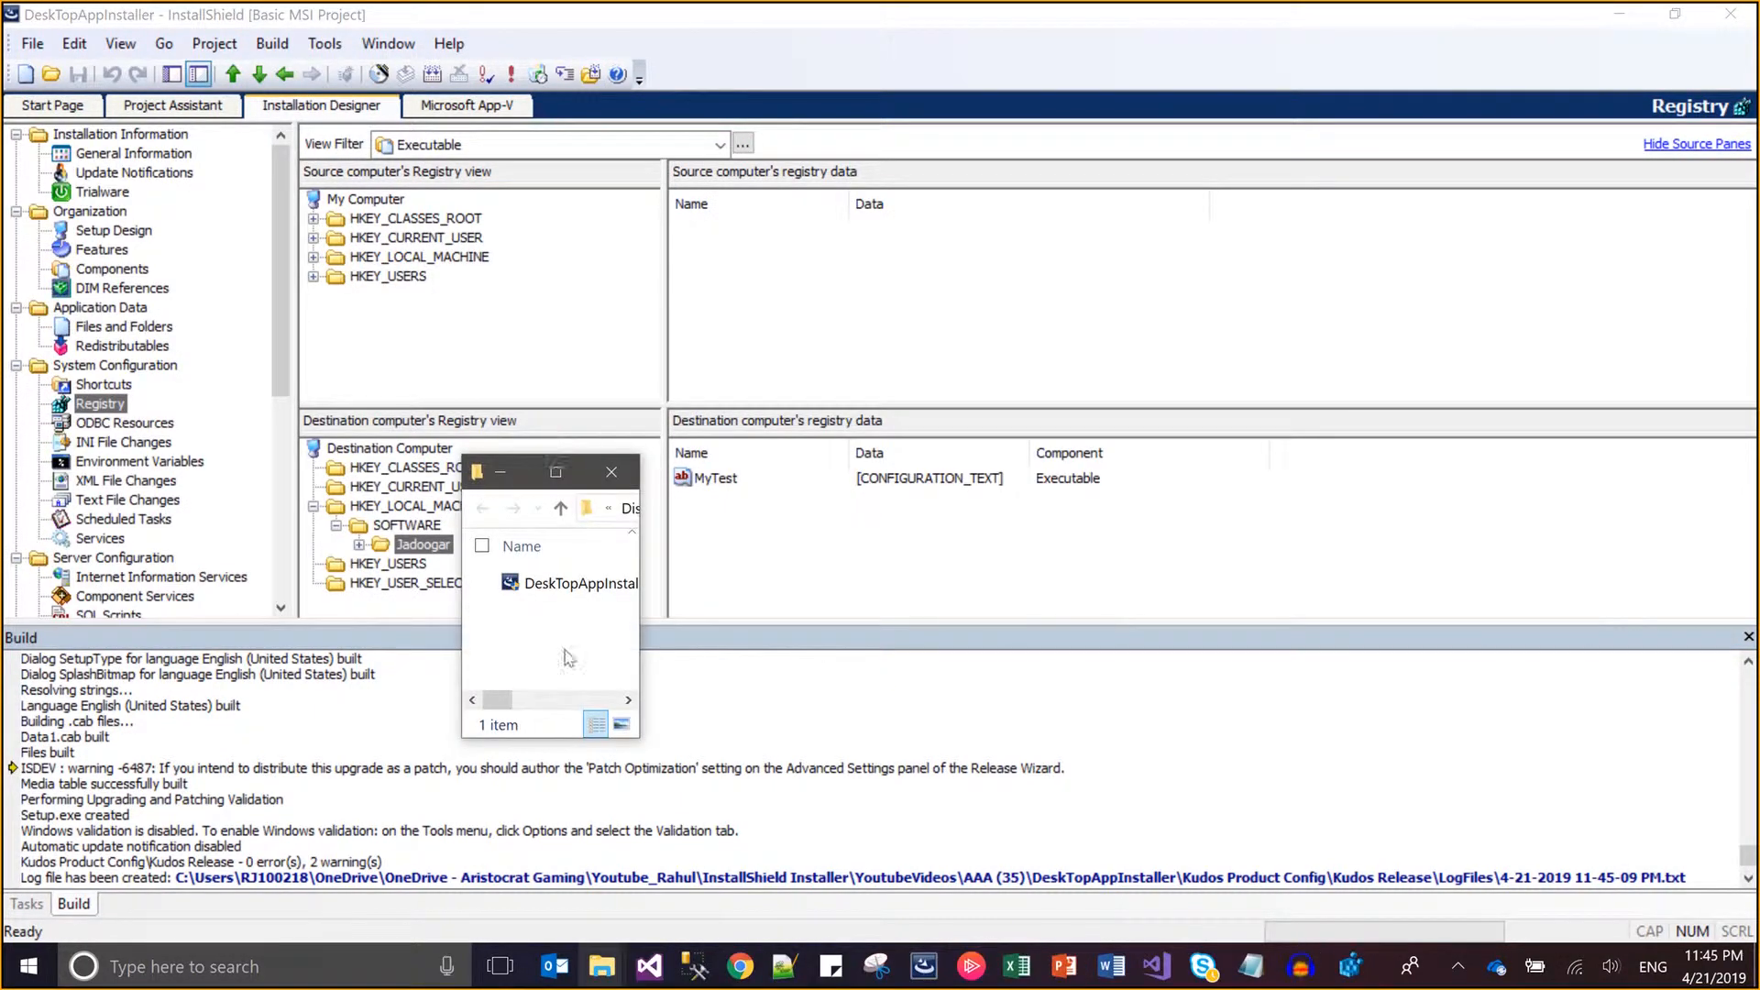
left_click(553, 590)
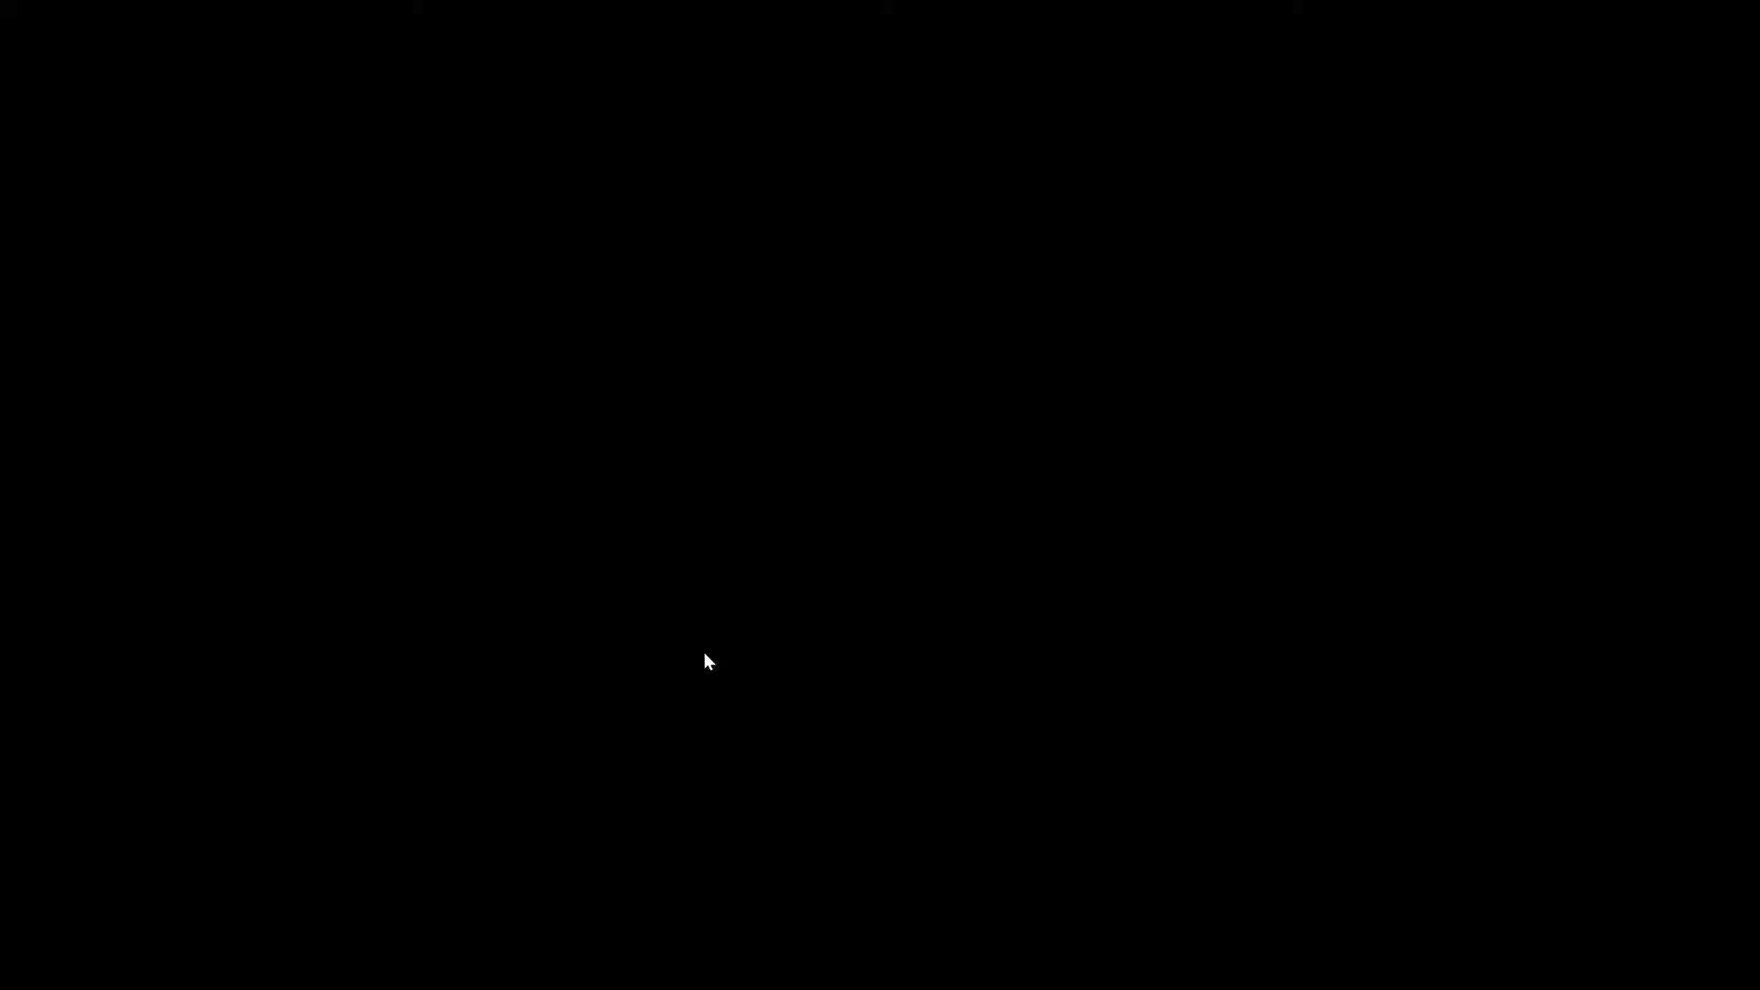
left_click(704, 654)
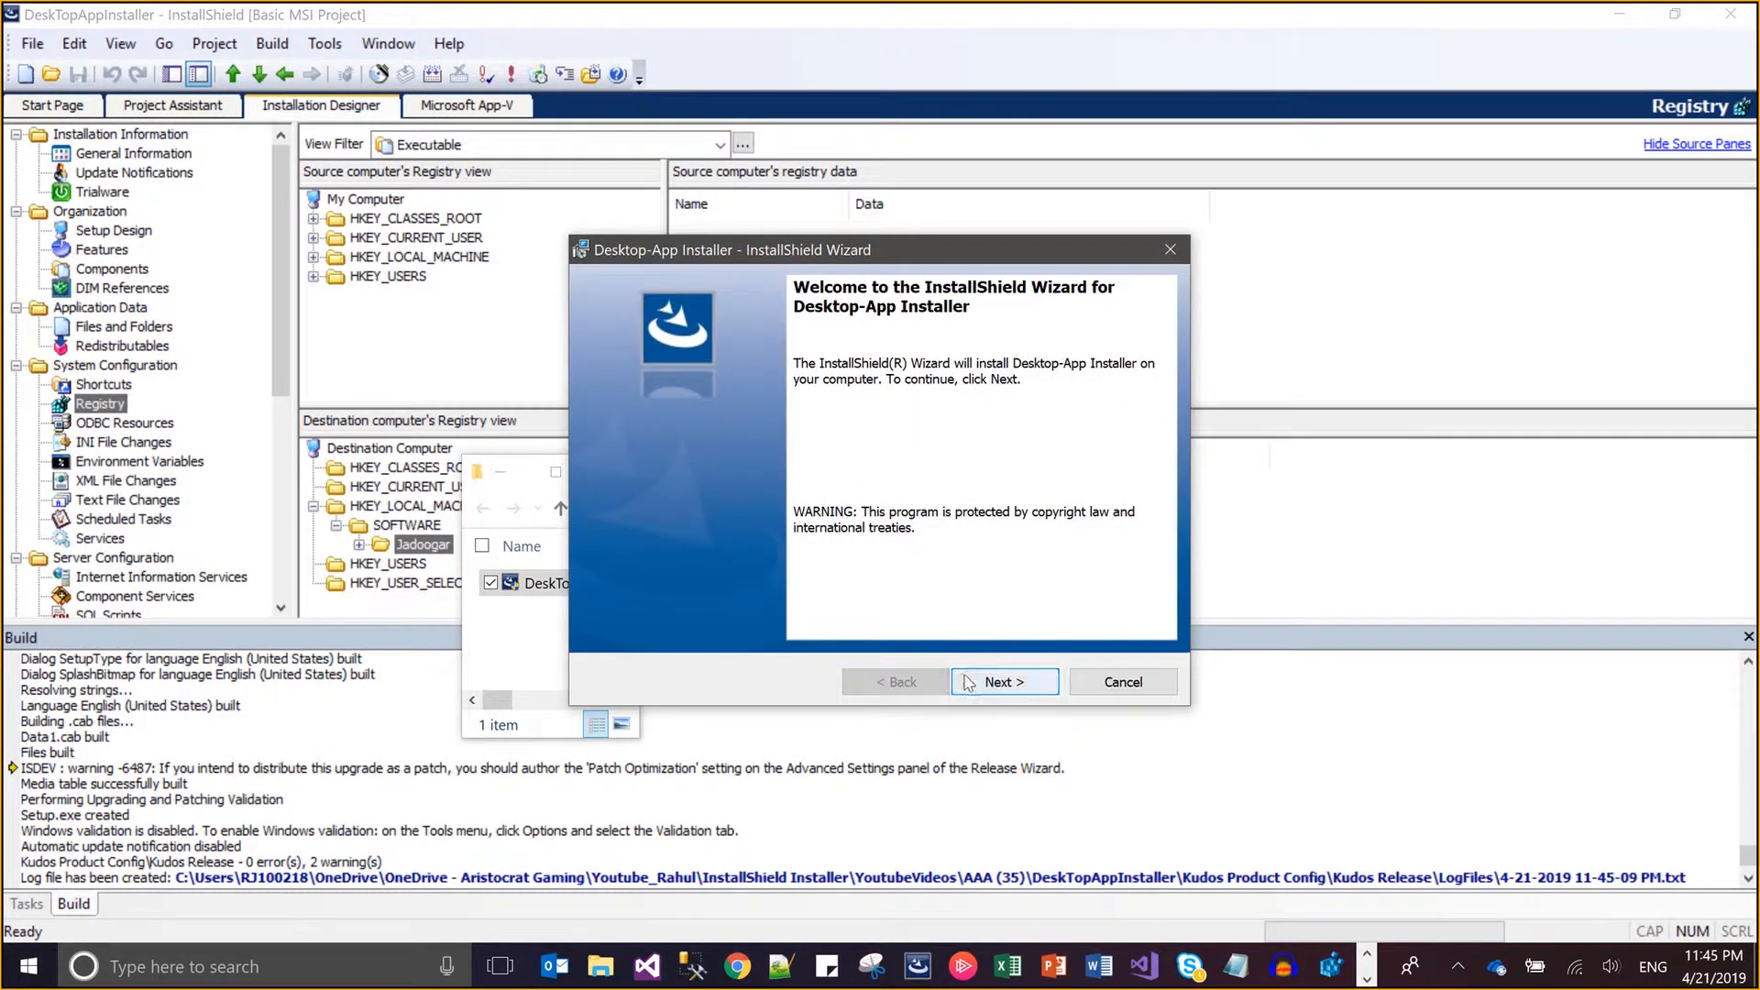
- Accept the license terms and proceed through the installer with the default destination folder and the Complete setup type
left_click(965, 681)
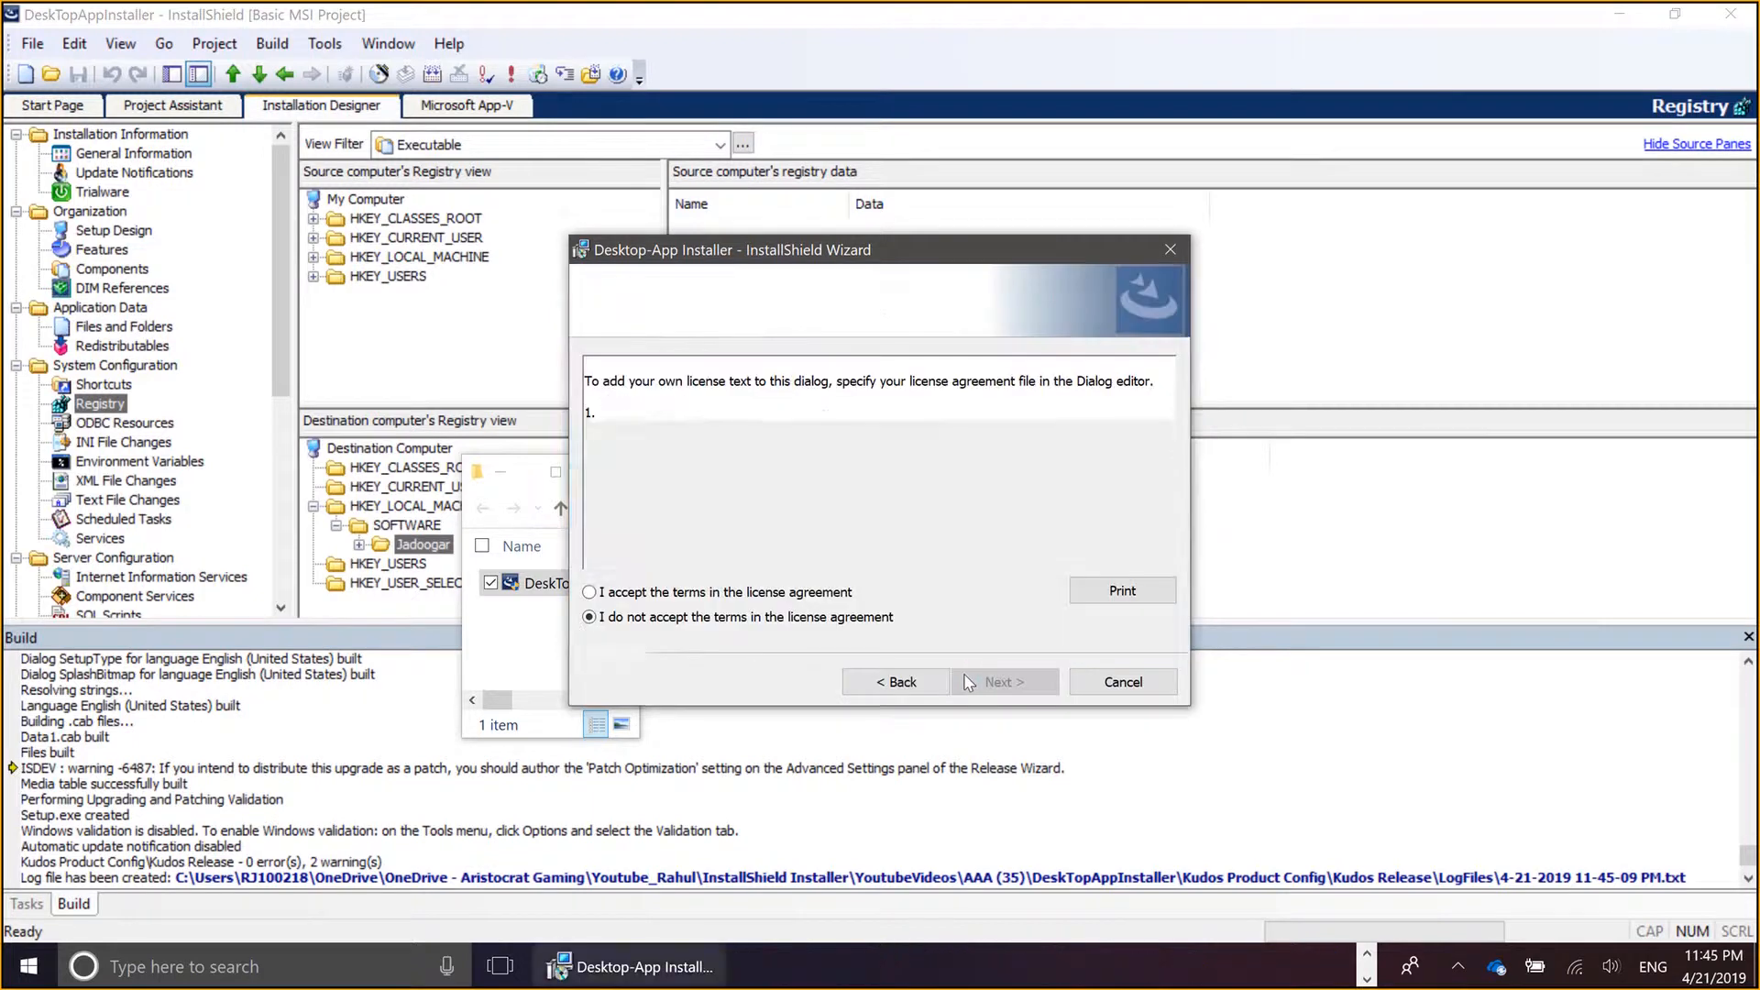
left_click(810, 593)
left_click(1022, 682)
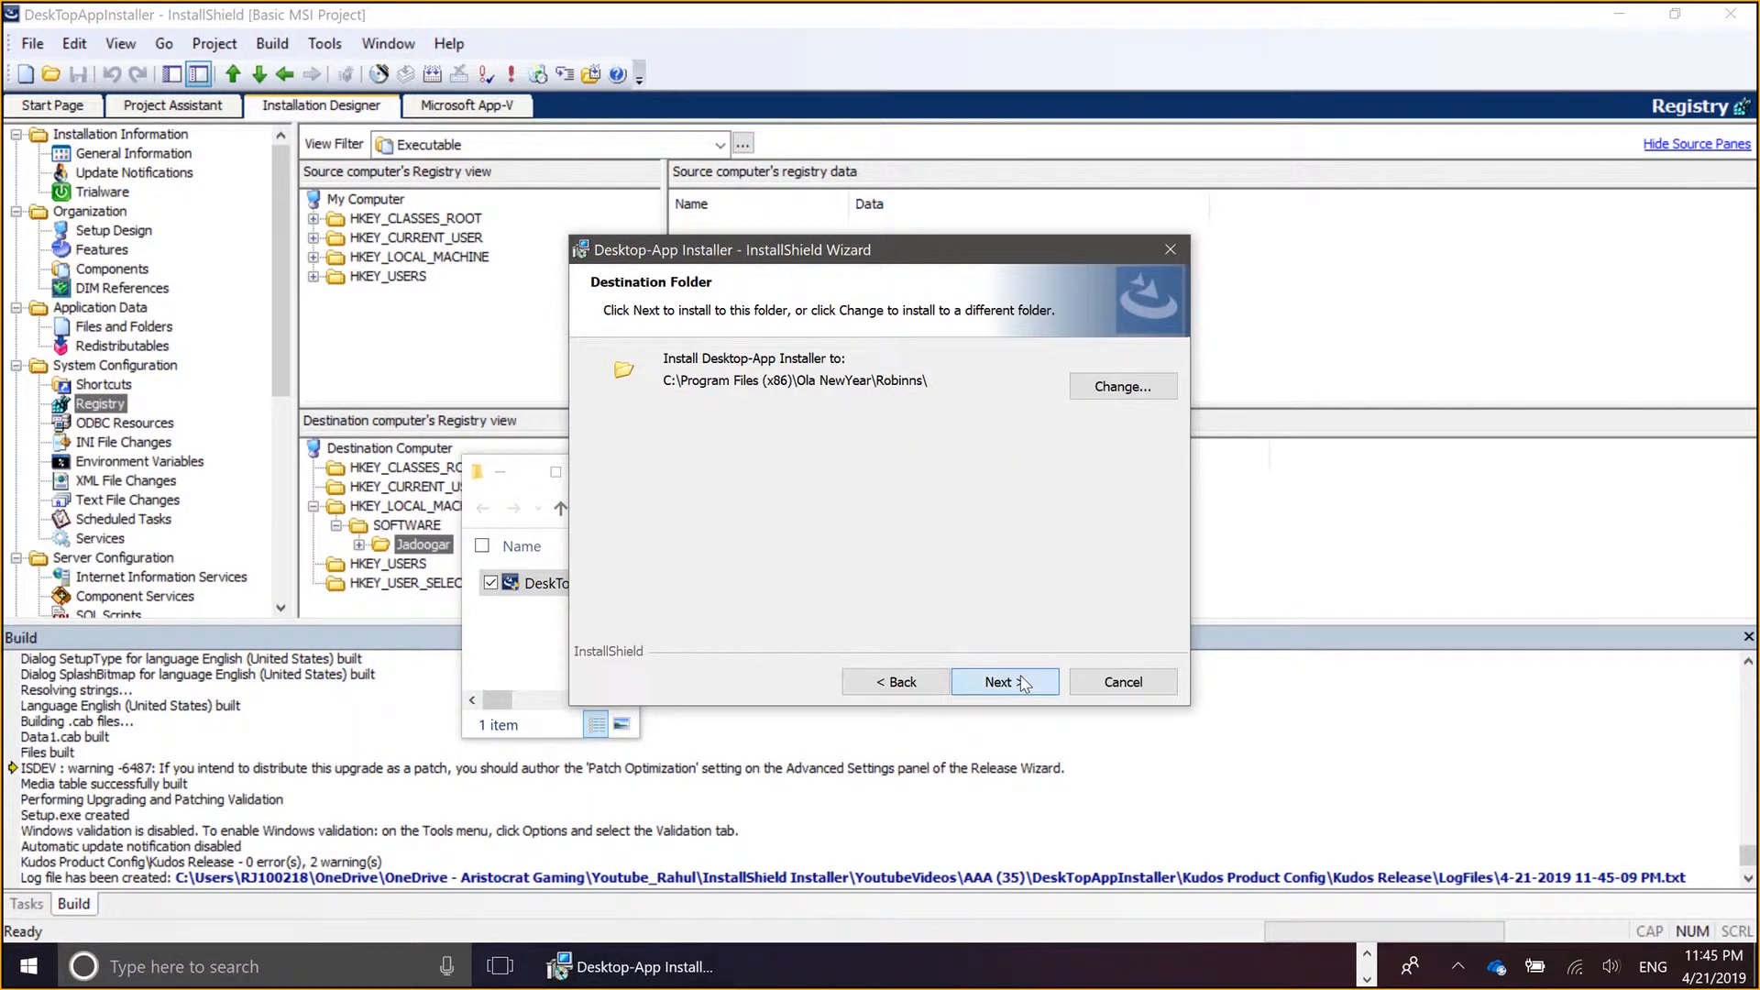
left_click(1021, 682)
left_click(1021, 682)
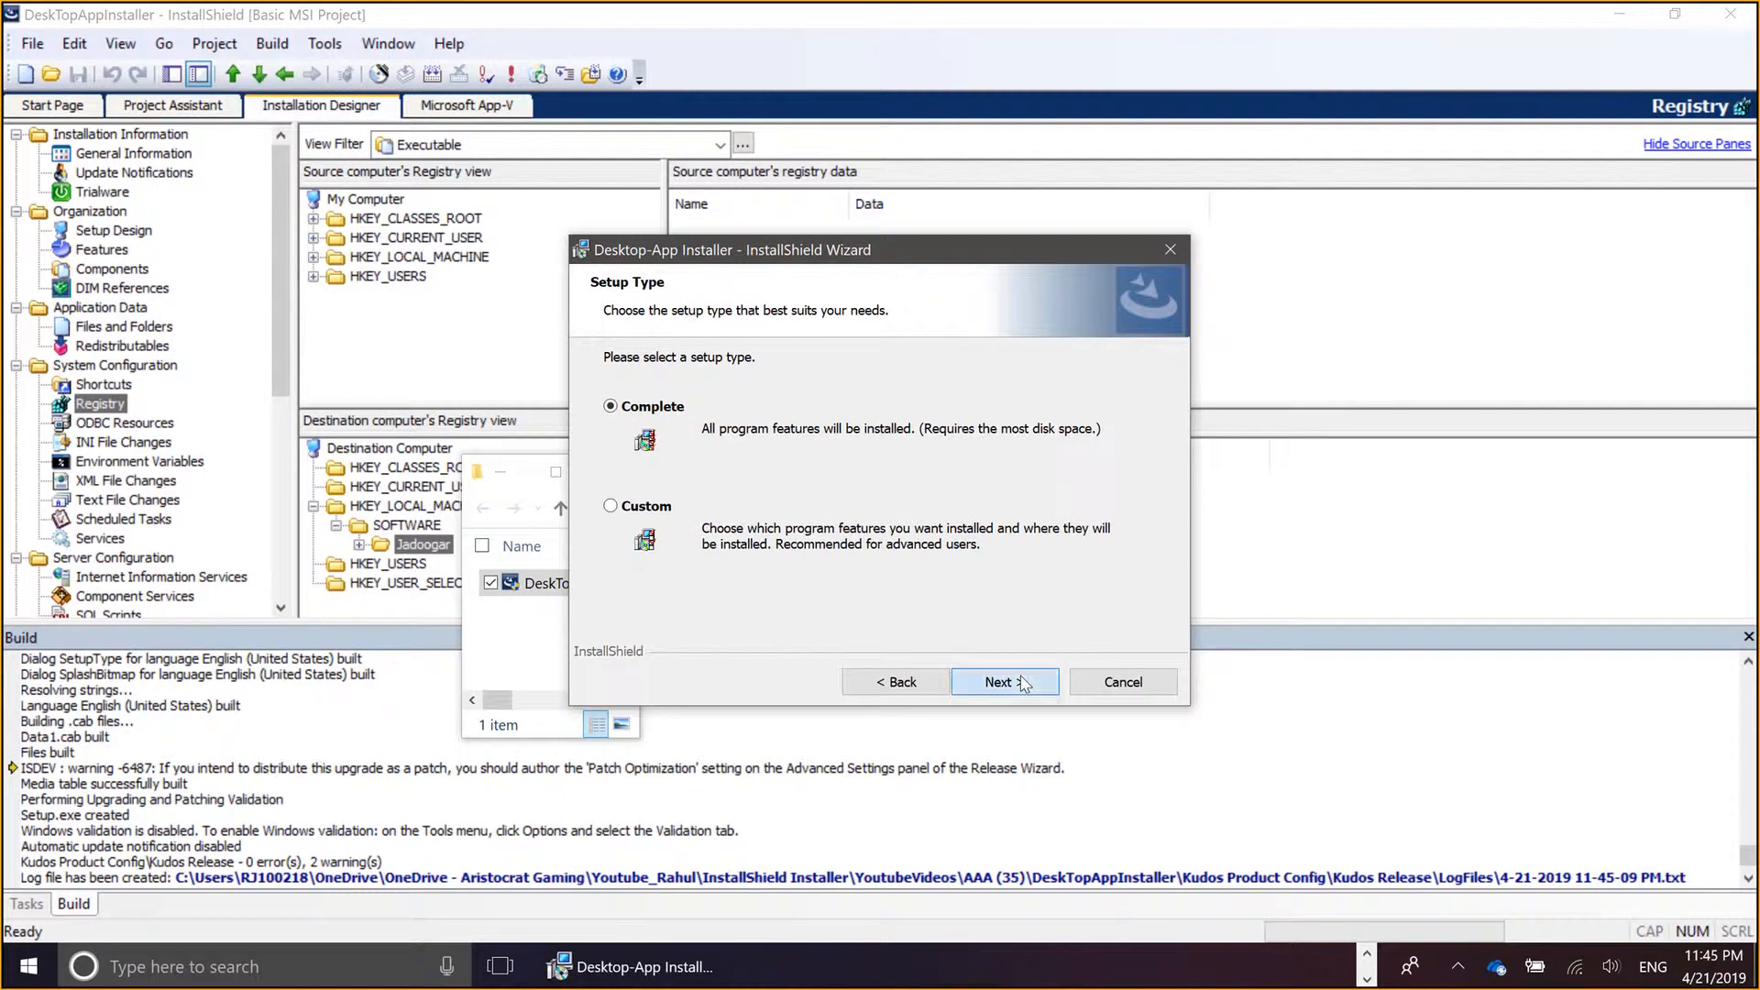
left_click(1021, 682)
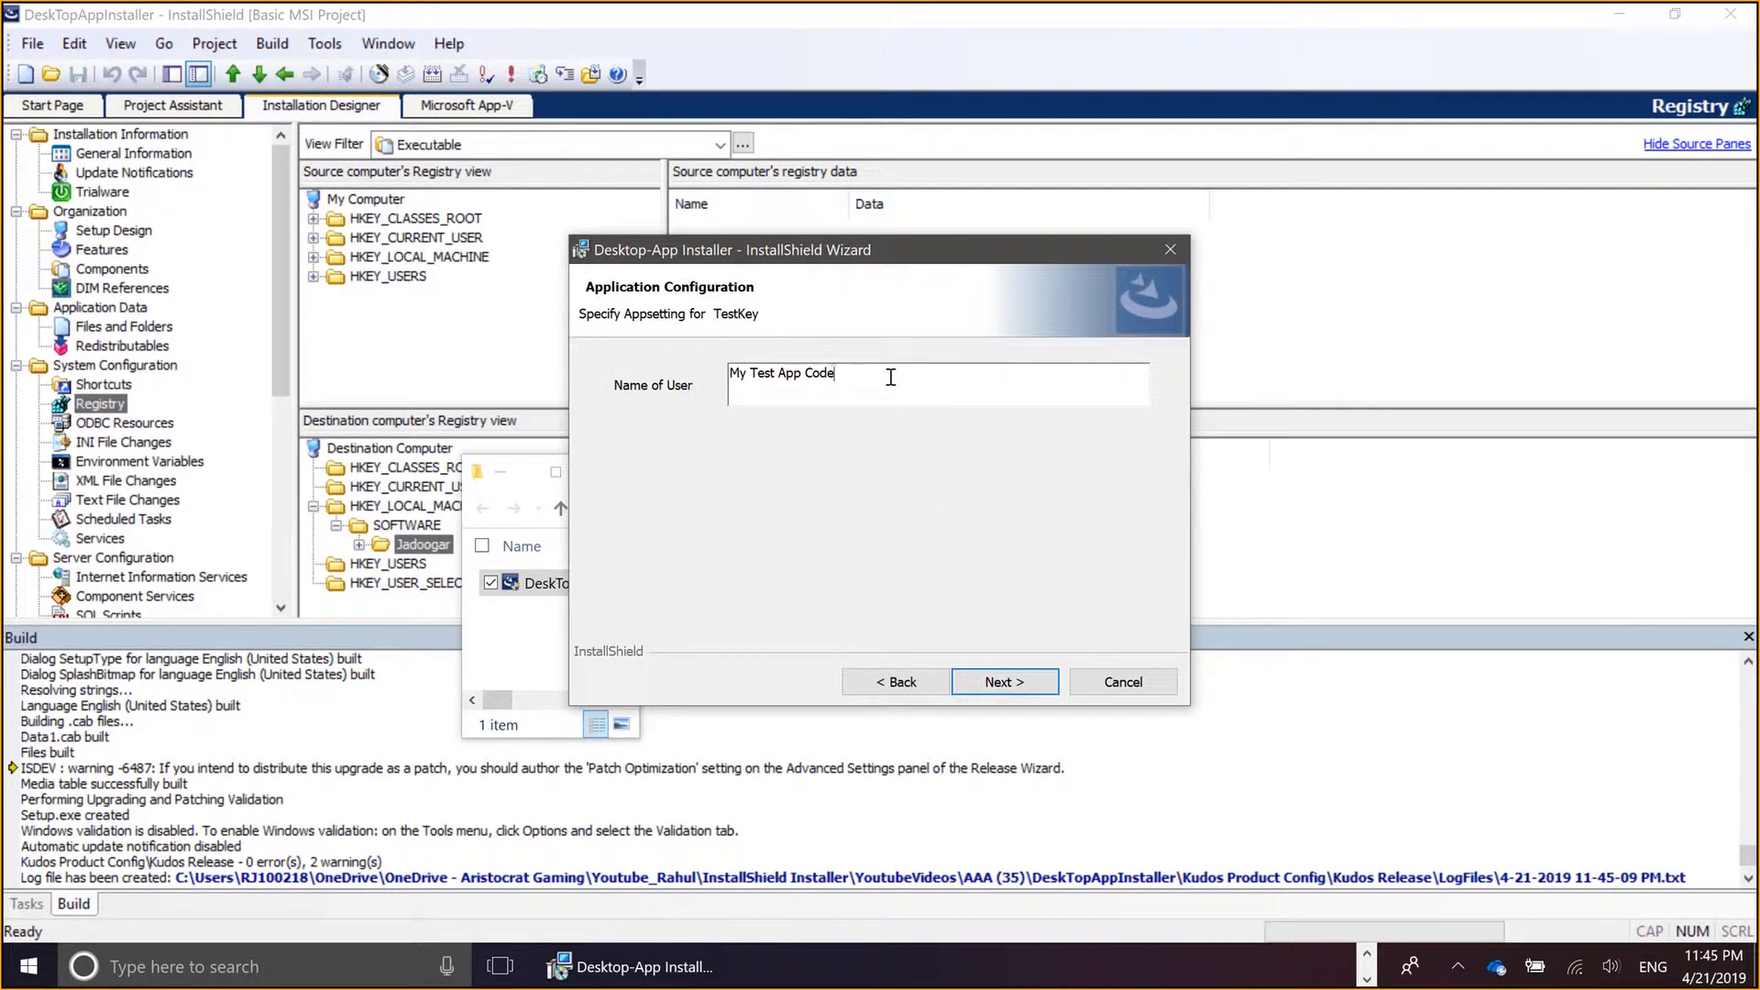
- Replace the Name of User text with a short sentence naming the software's owner, and continue to the ready-to-install page
key("ctrl+shift+Left")
key("ctrl+shift+Left")
key("ctrl+shift+Left")
key("ctrl+shift+Left")
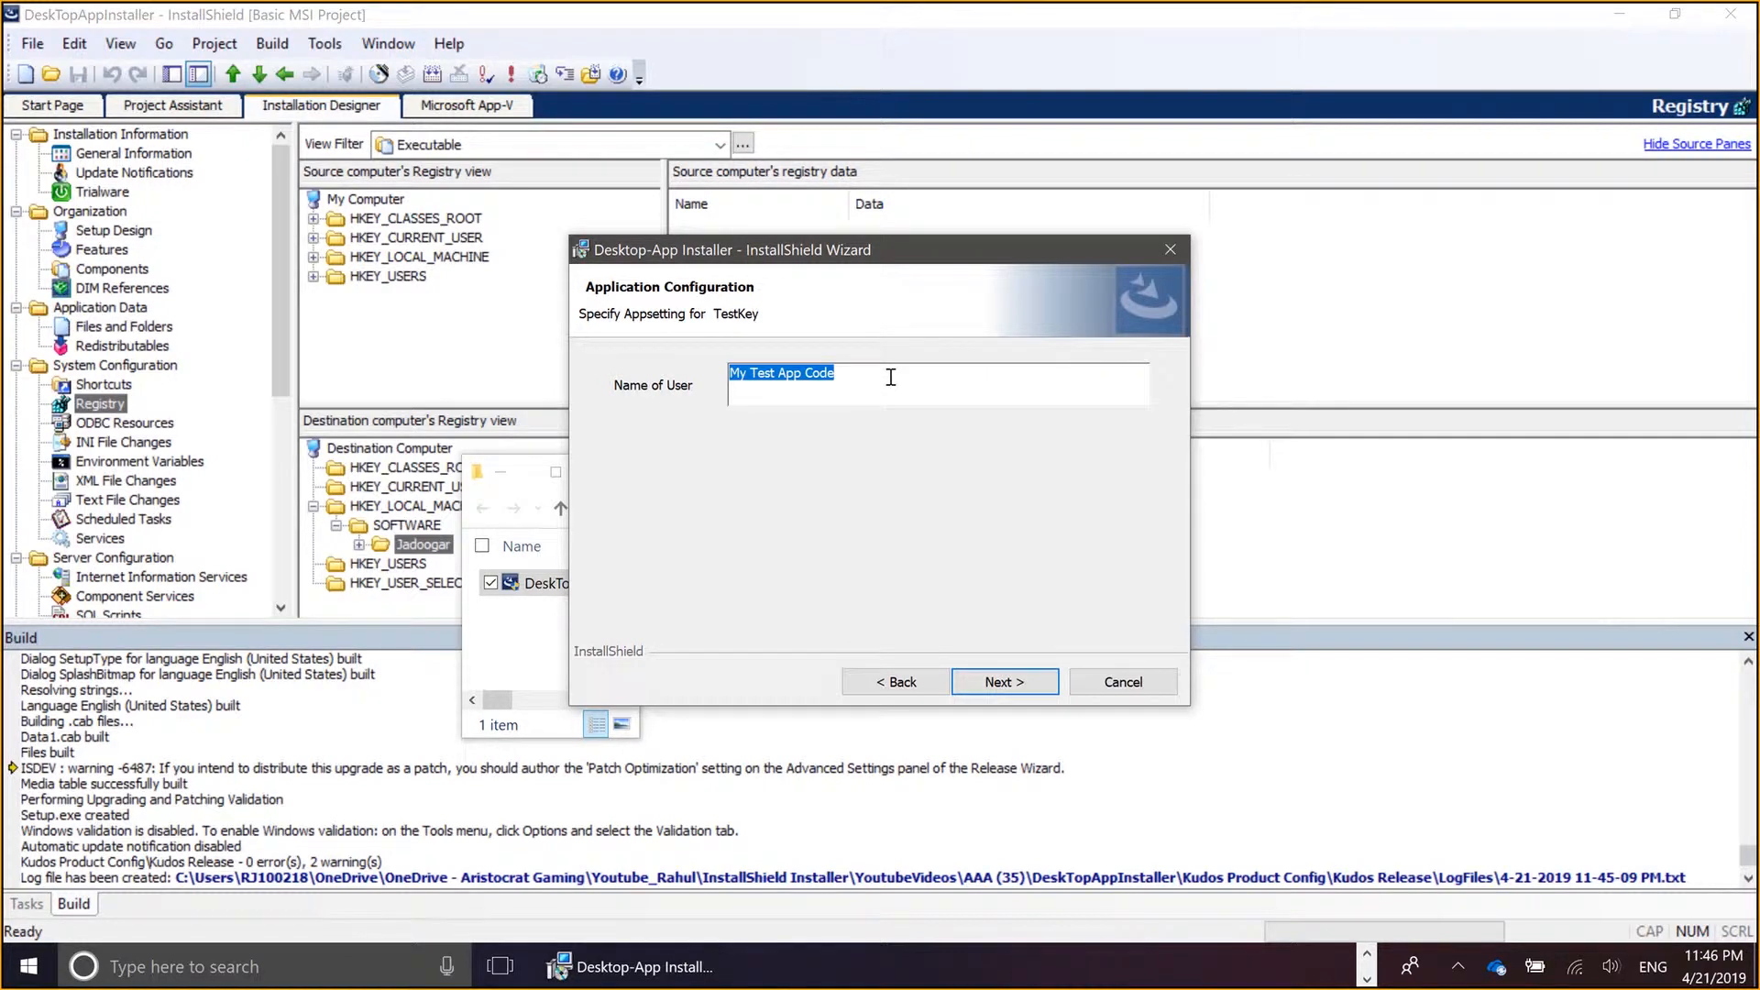
type("This is Rahul's Software.")
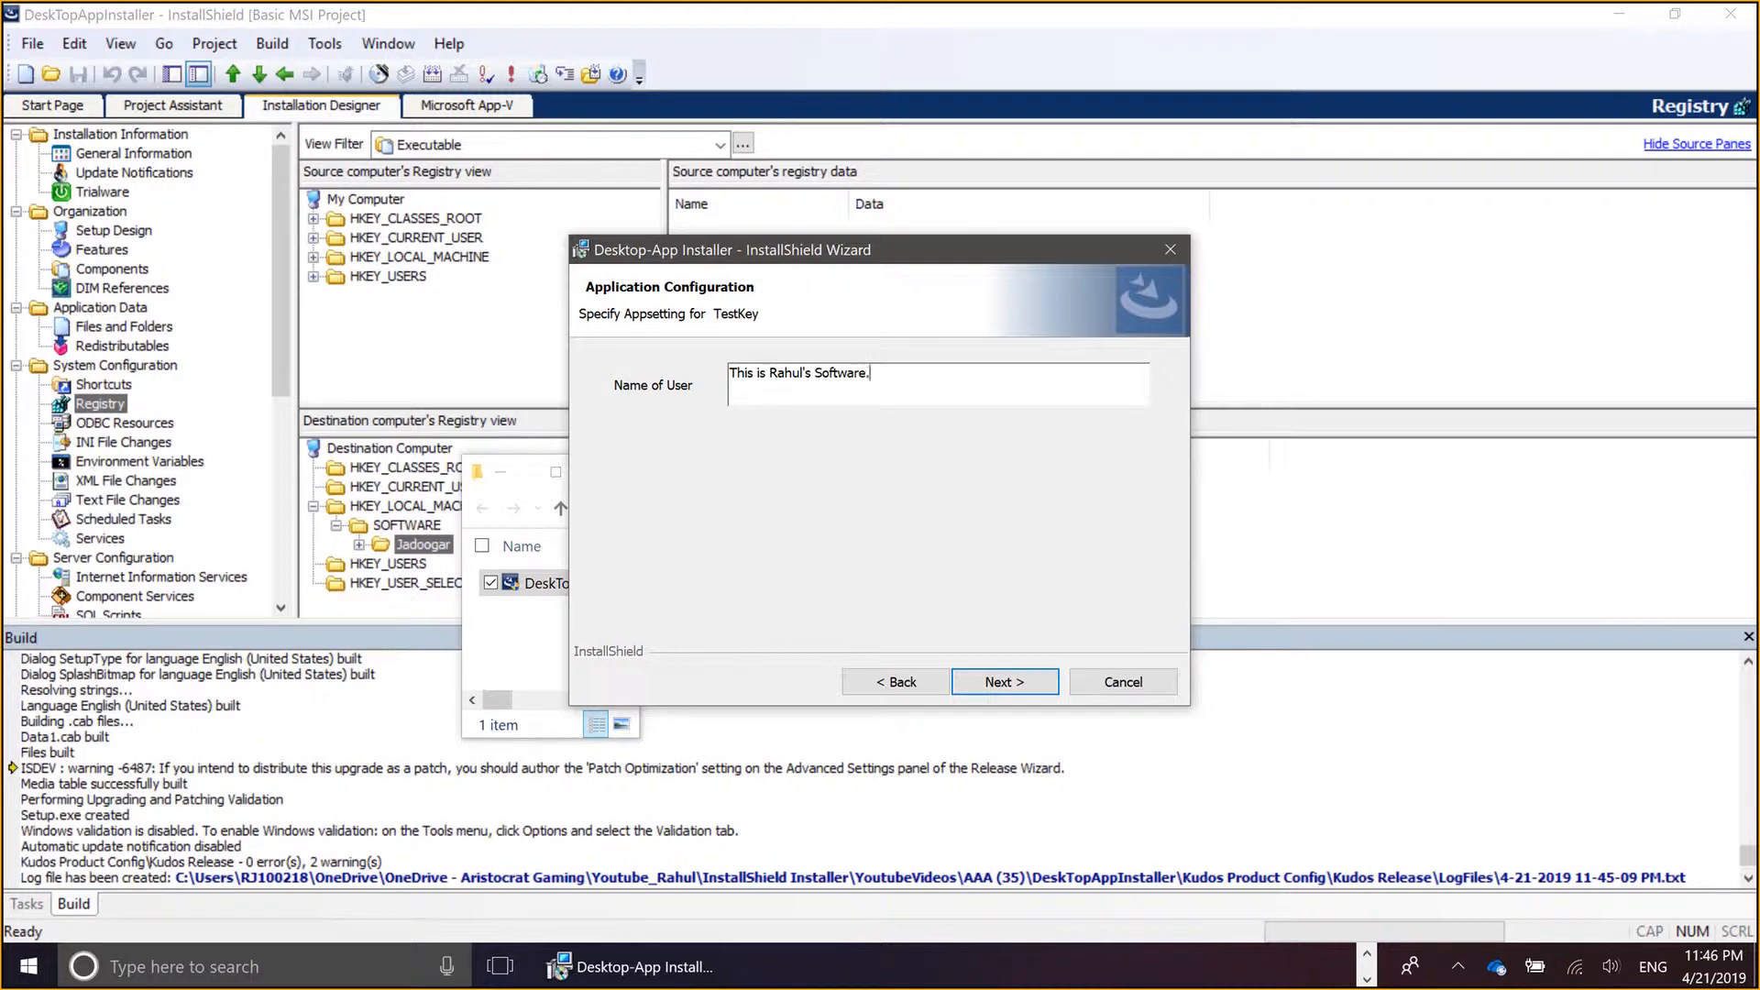
left_click(1011, 680)
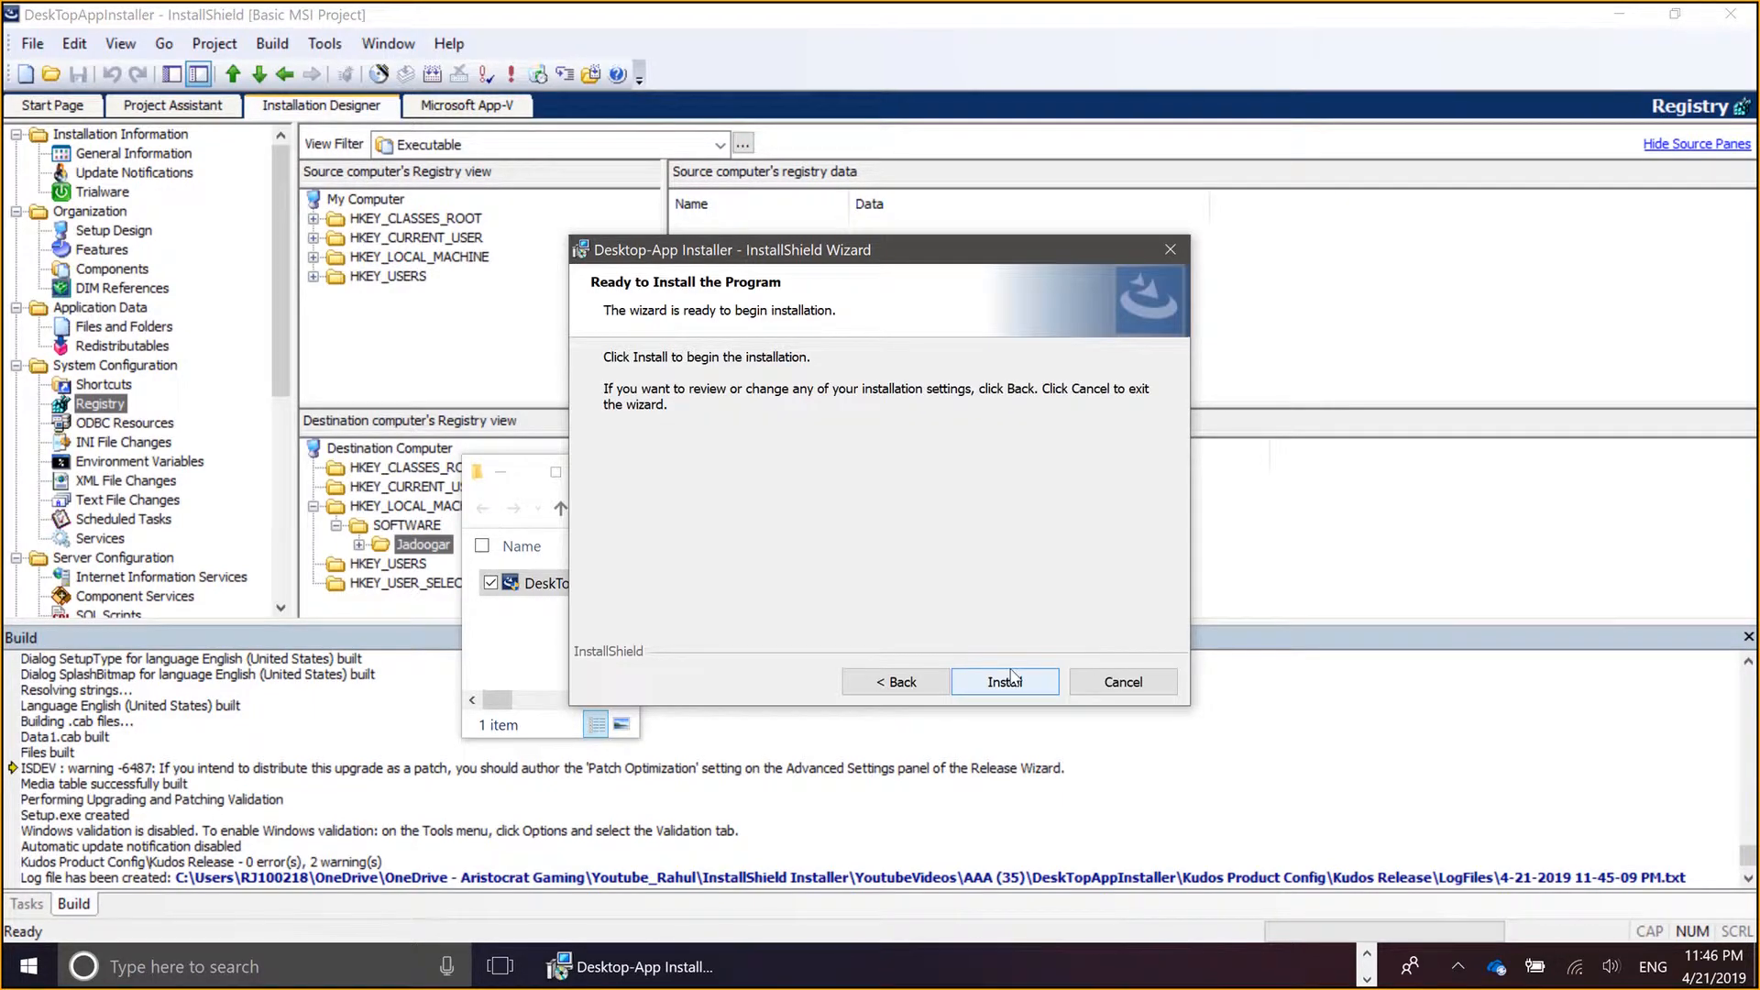
- Install Desktop-App Installer and finish the wizard
left_click(1011, 678)
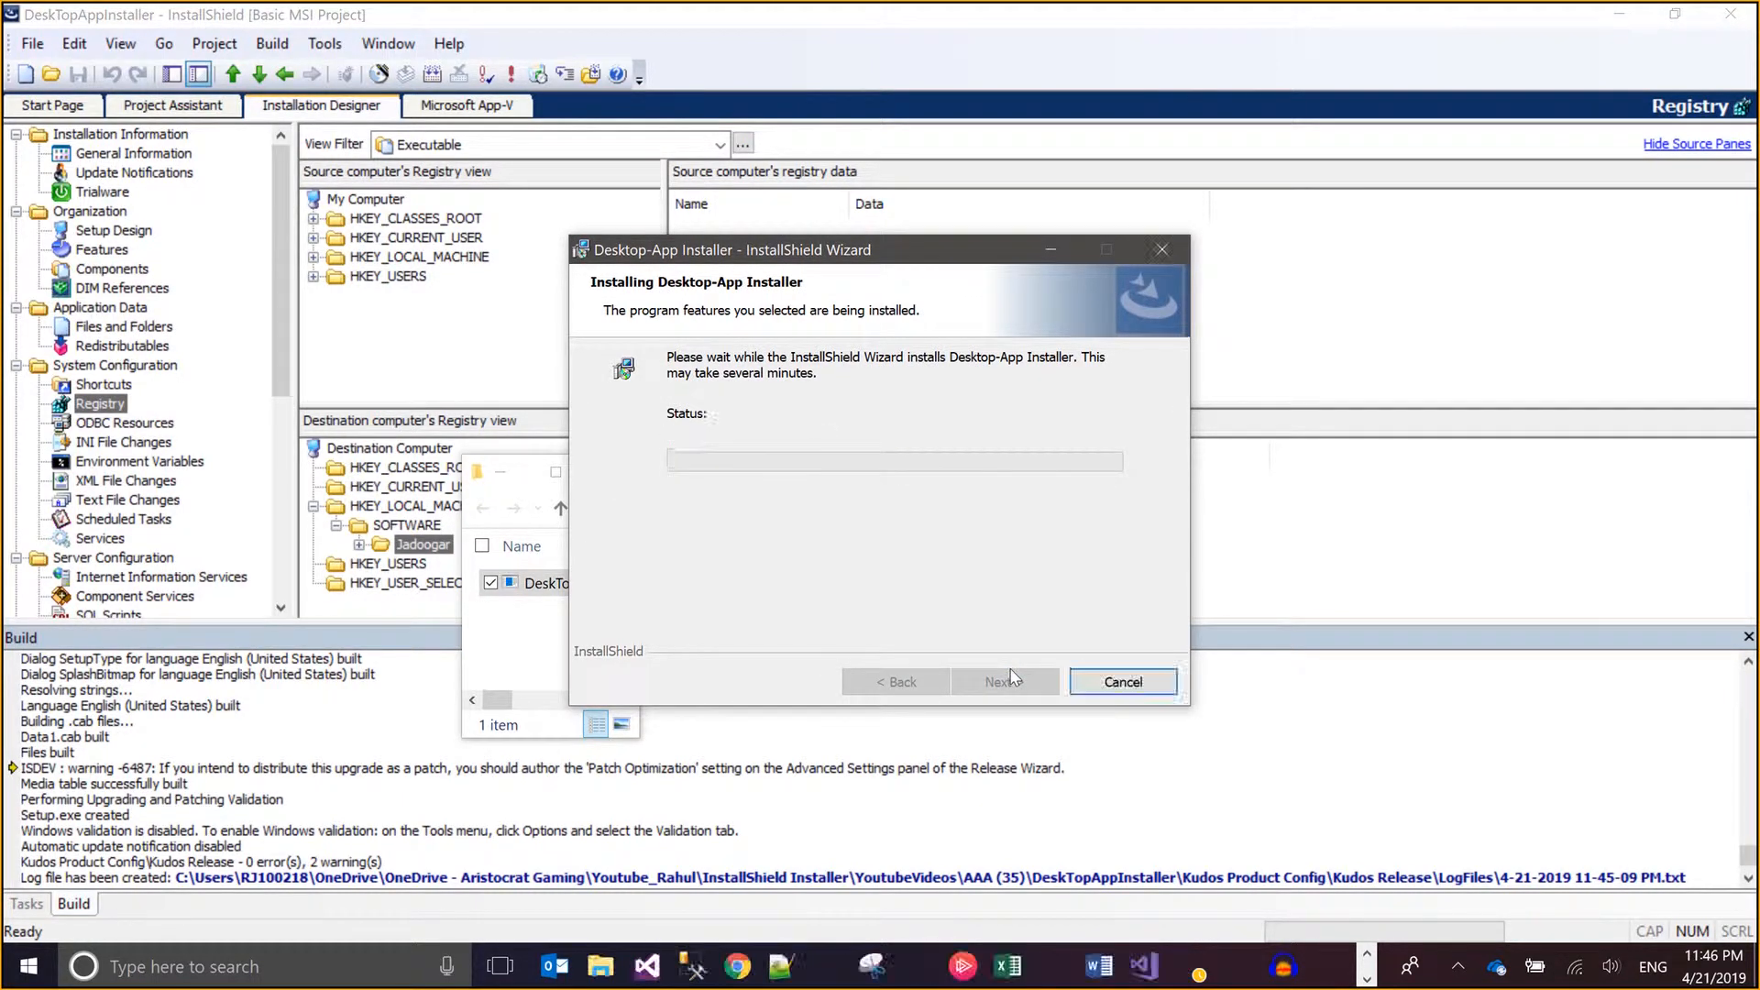
left_click(1004, 681)
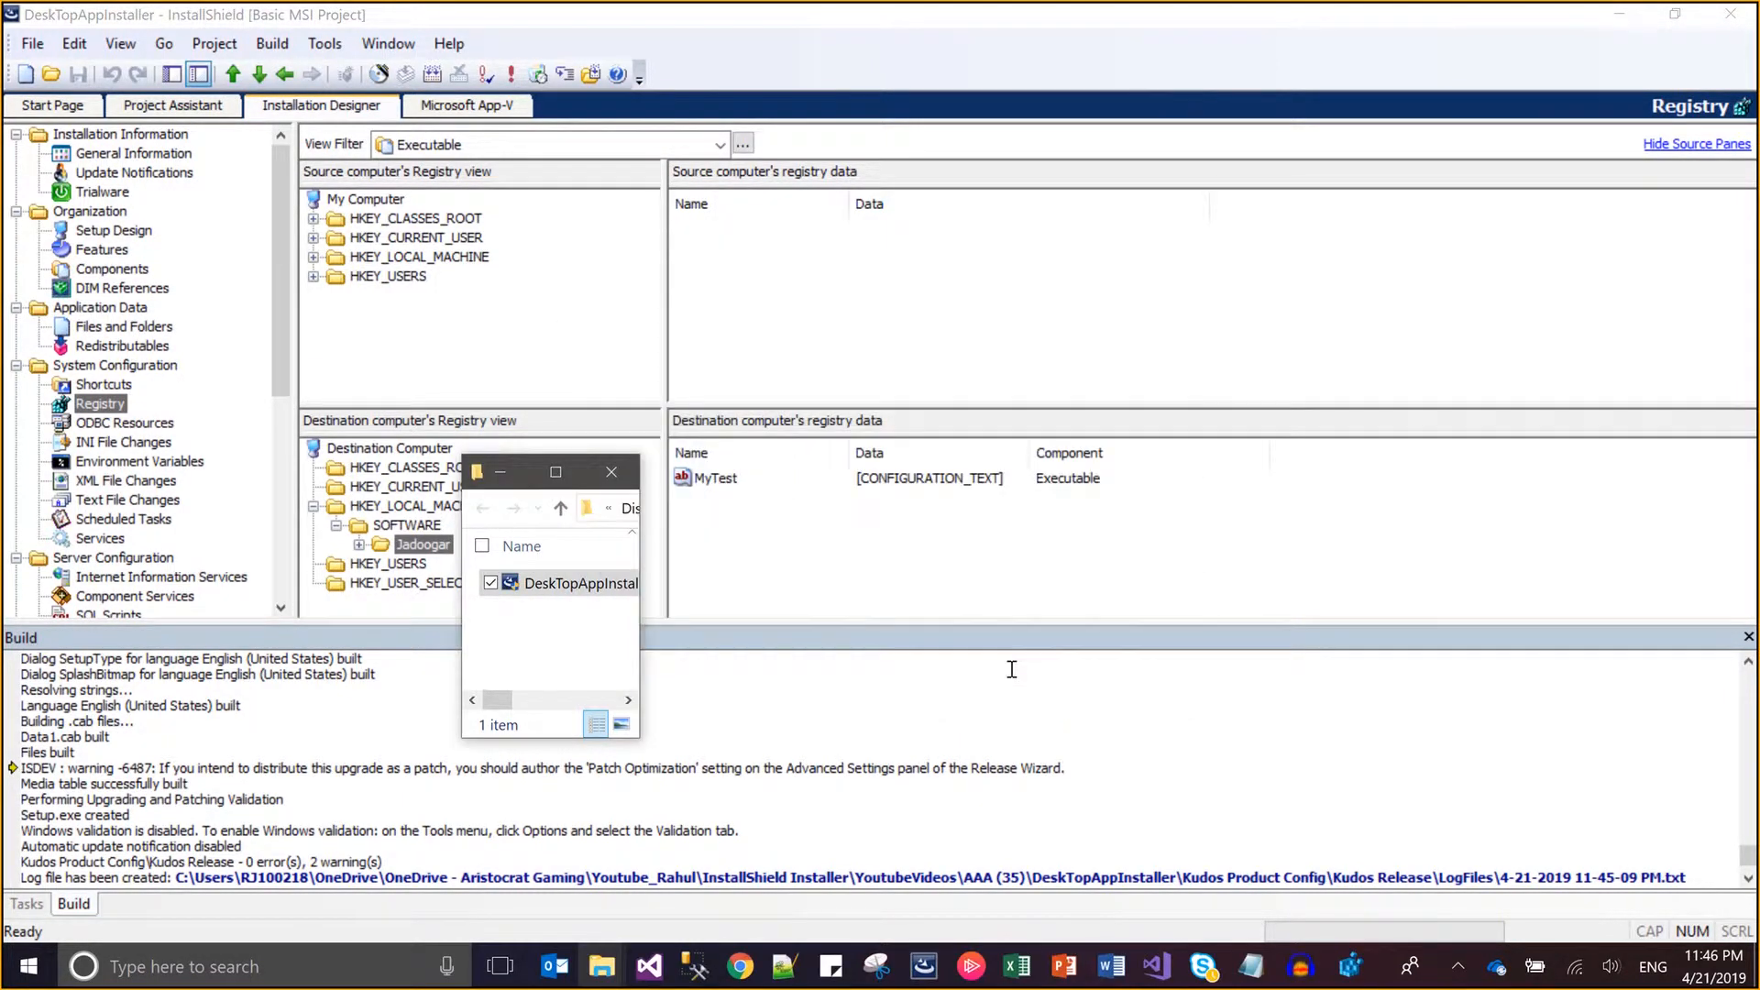
left_click(1012, 669)
- Refresh Registry Editor and inspect the MyTest value under HKEY_LOCAL_MACHINE\SOFTWARE\Jadoogar, comparing it with the key defined in the InstallShield project
key("alt+Tab")
key("alt+Tab")
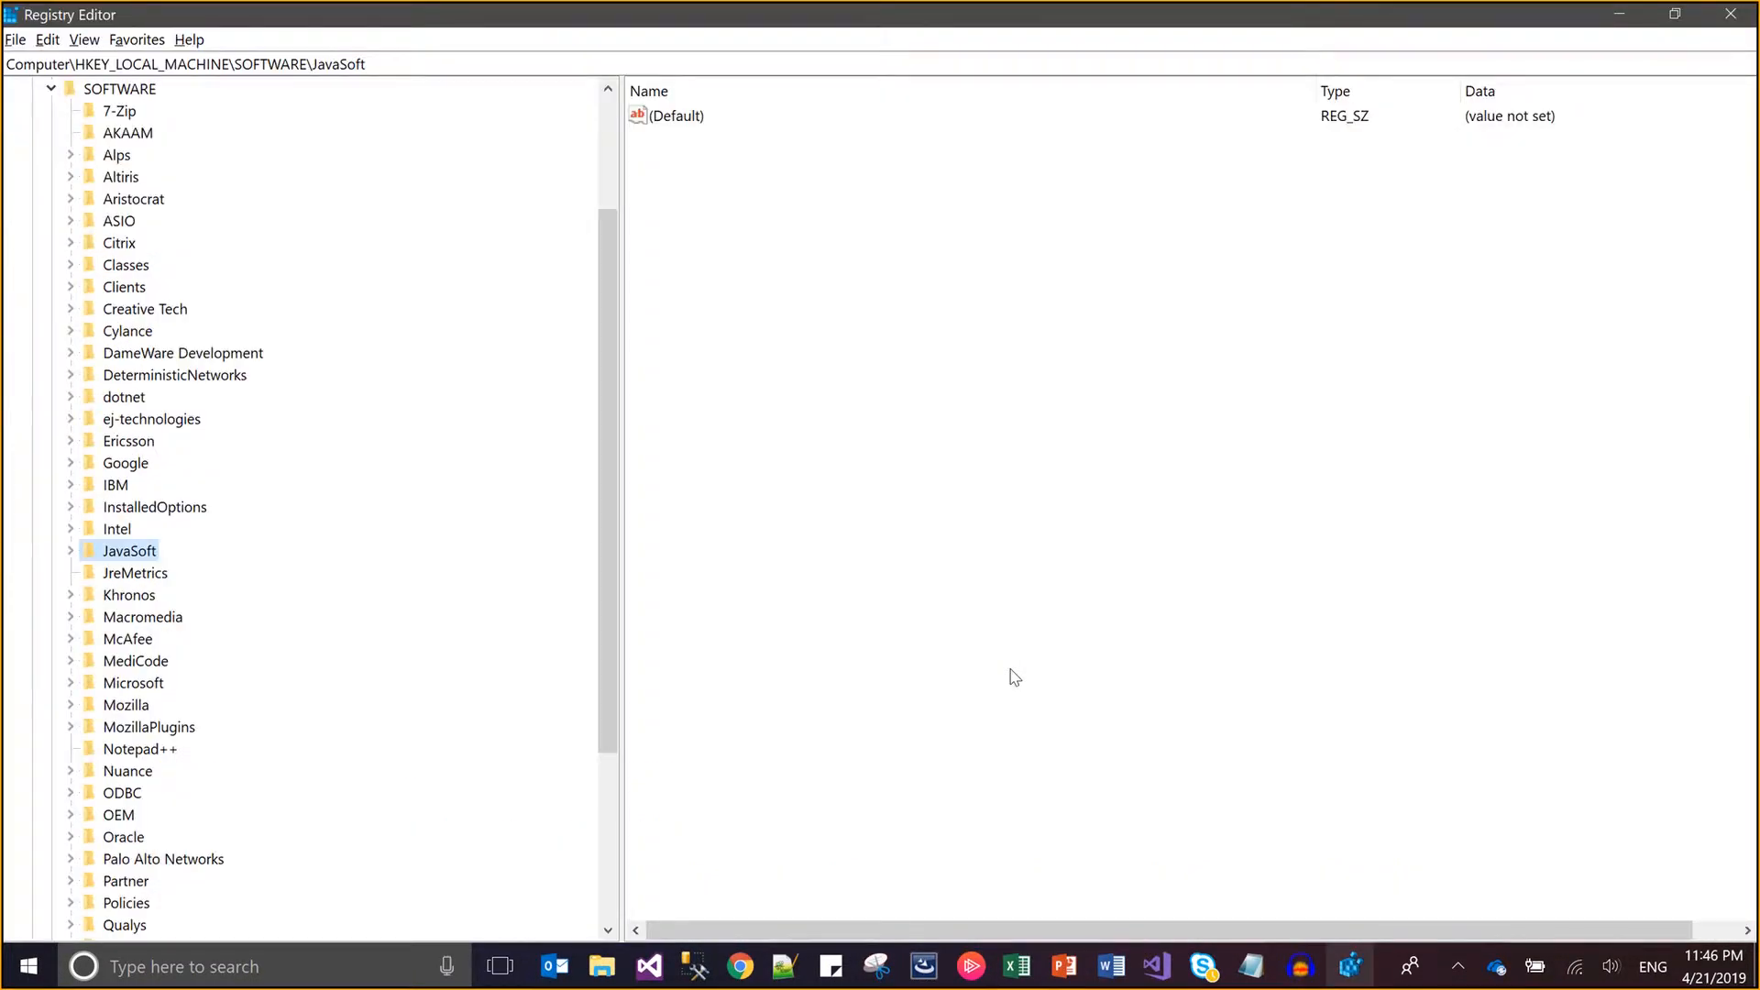
key("F5")
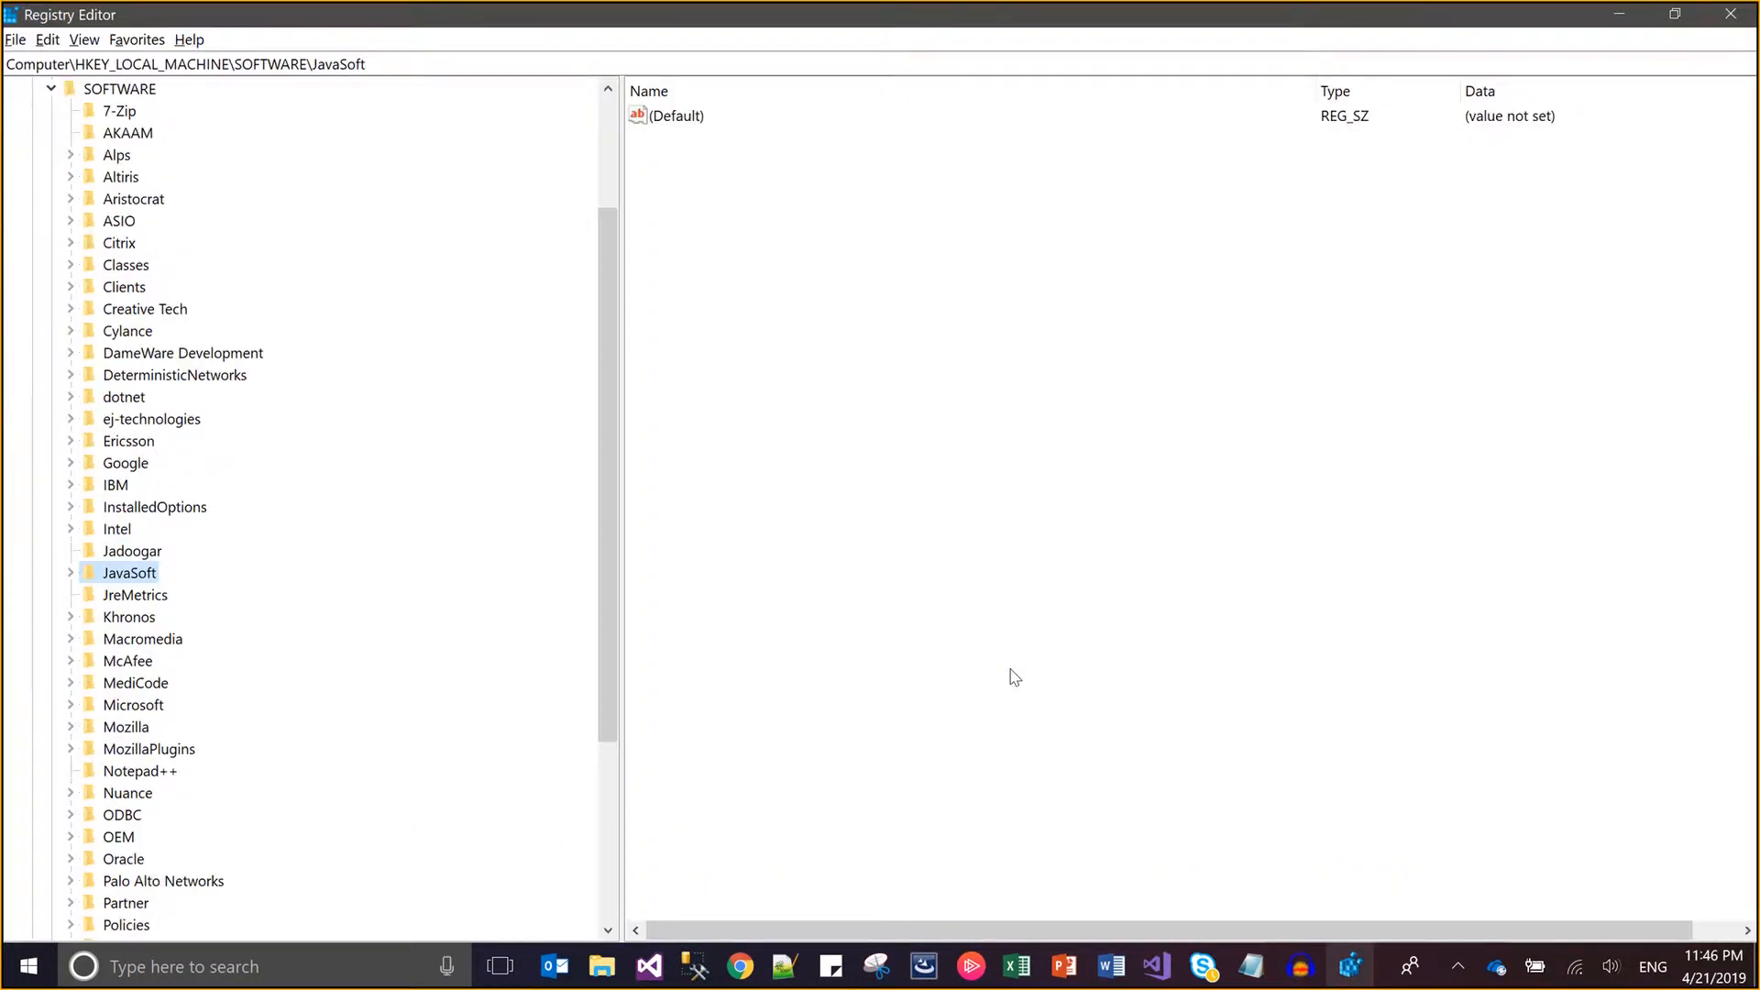
left_click(139, 555)
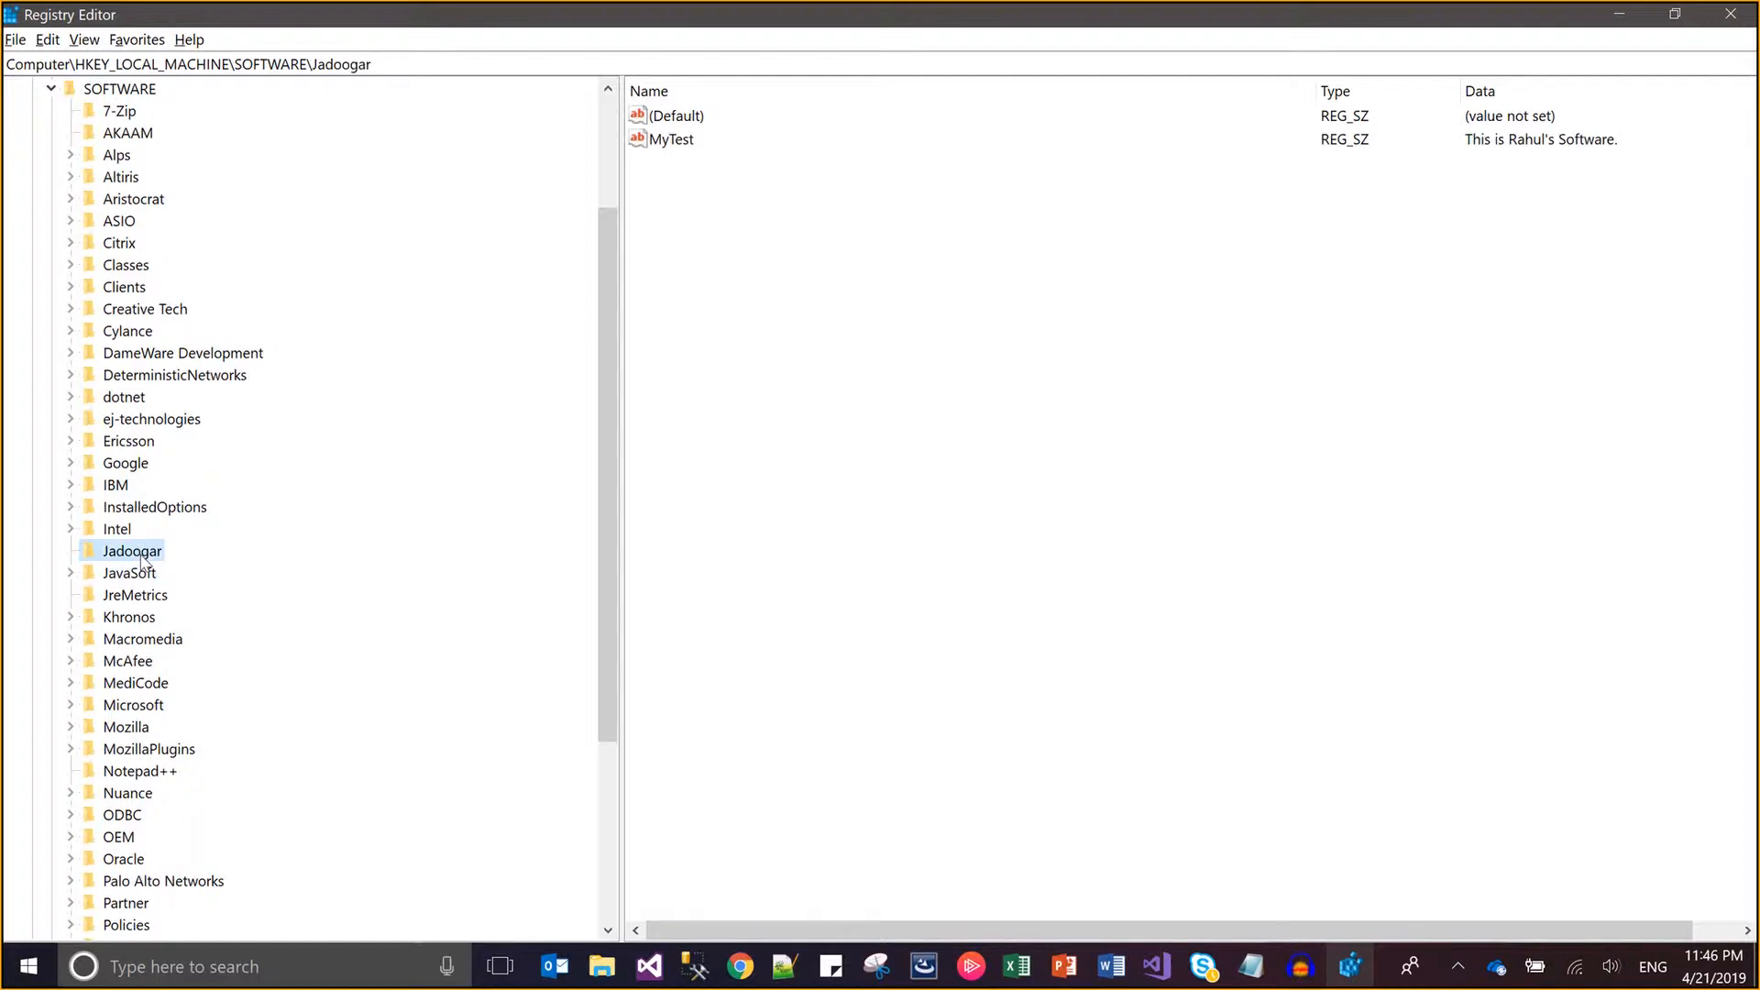
left_click(689, 145)
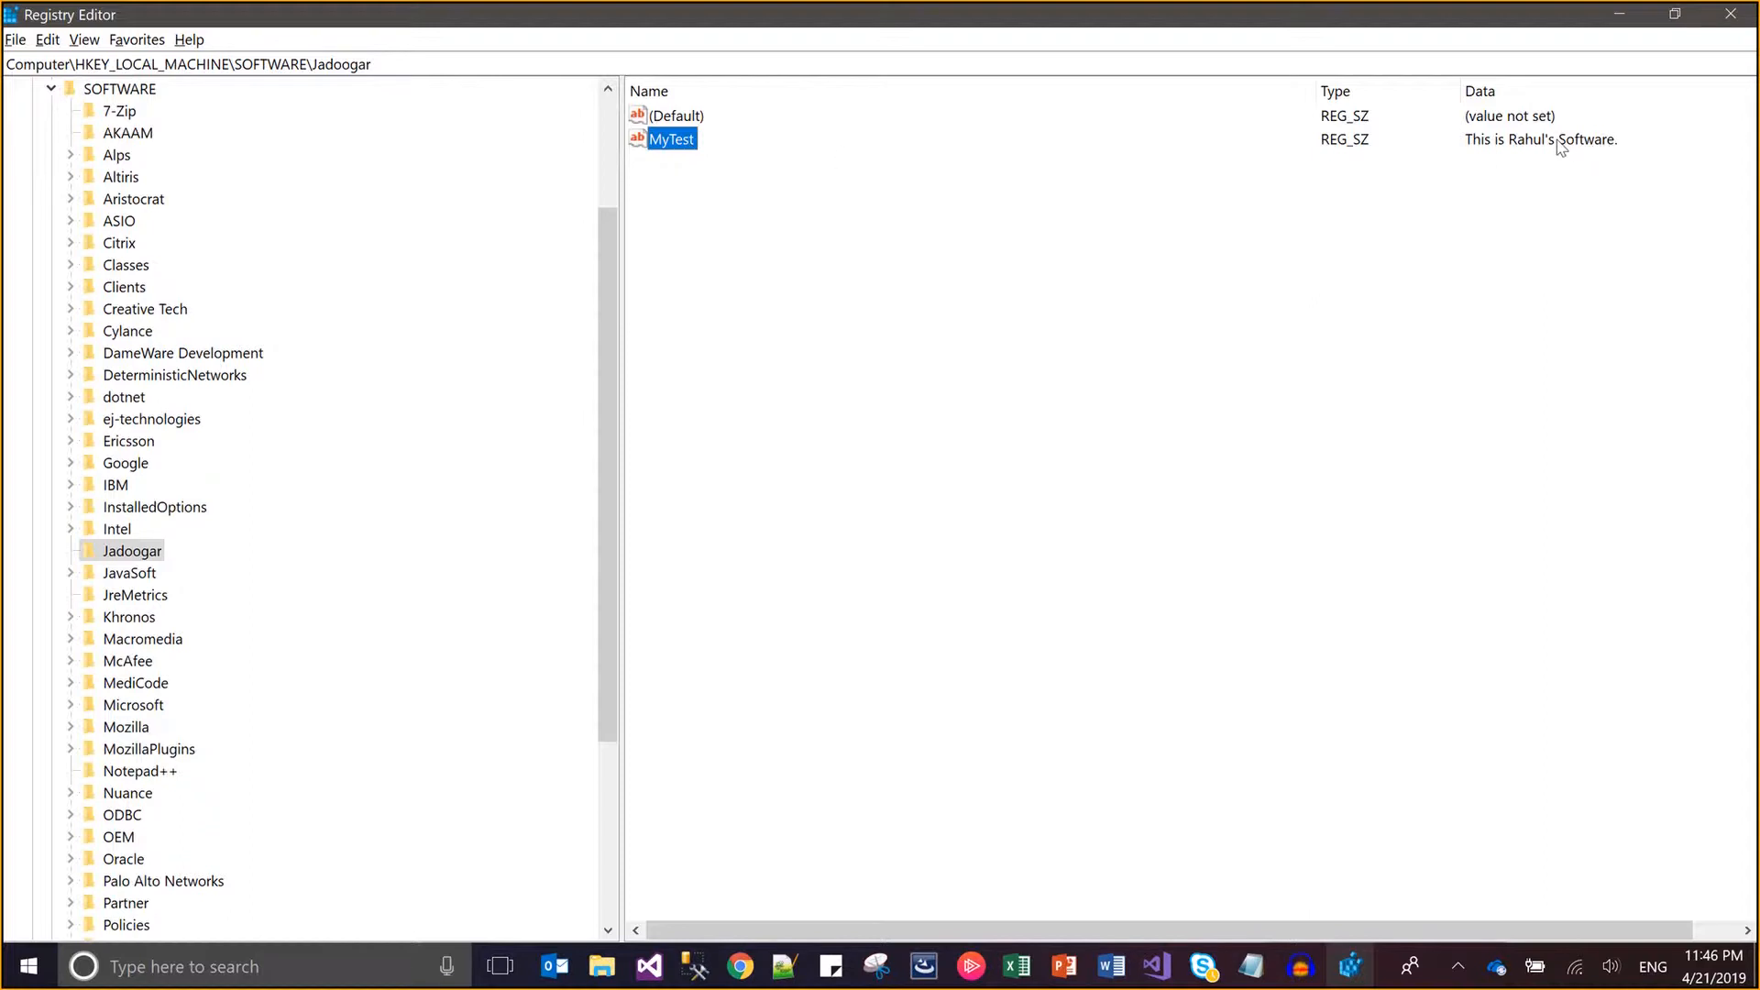
left_click(683, 144)
double_click(676, 139)
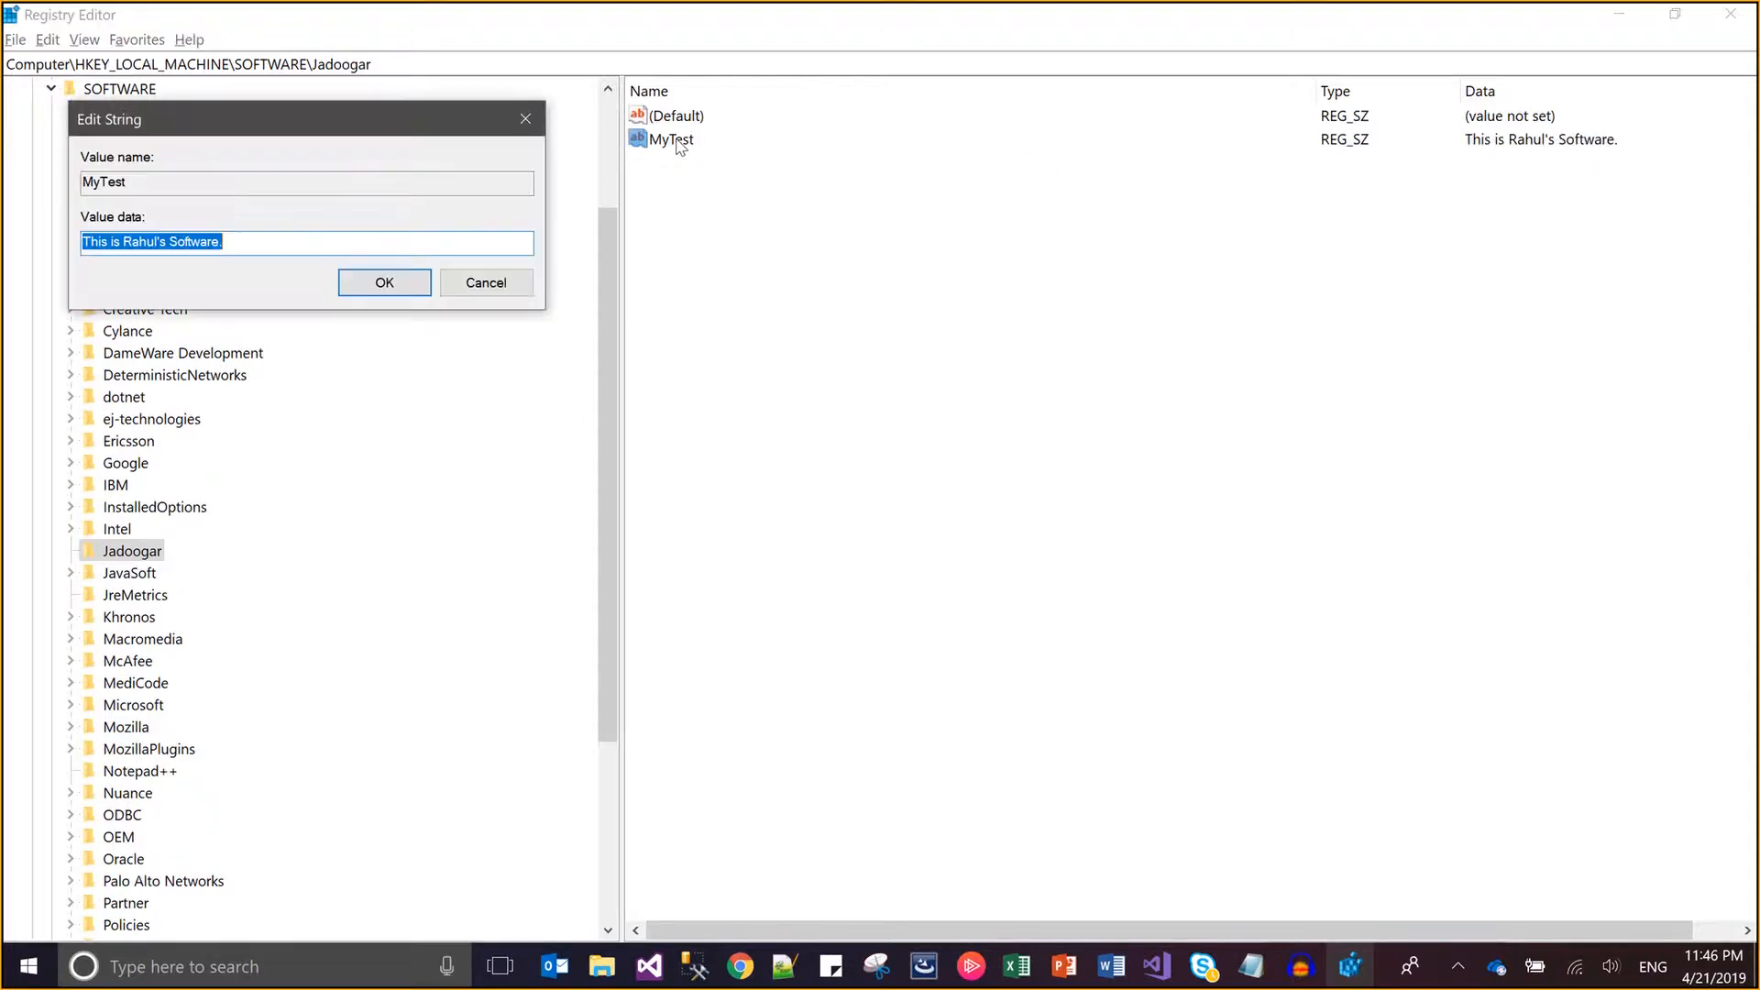
left_click(538, 122)
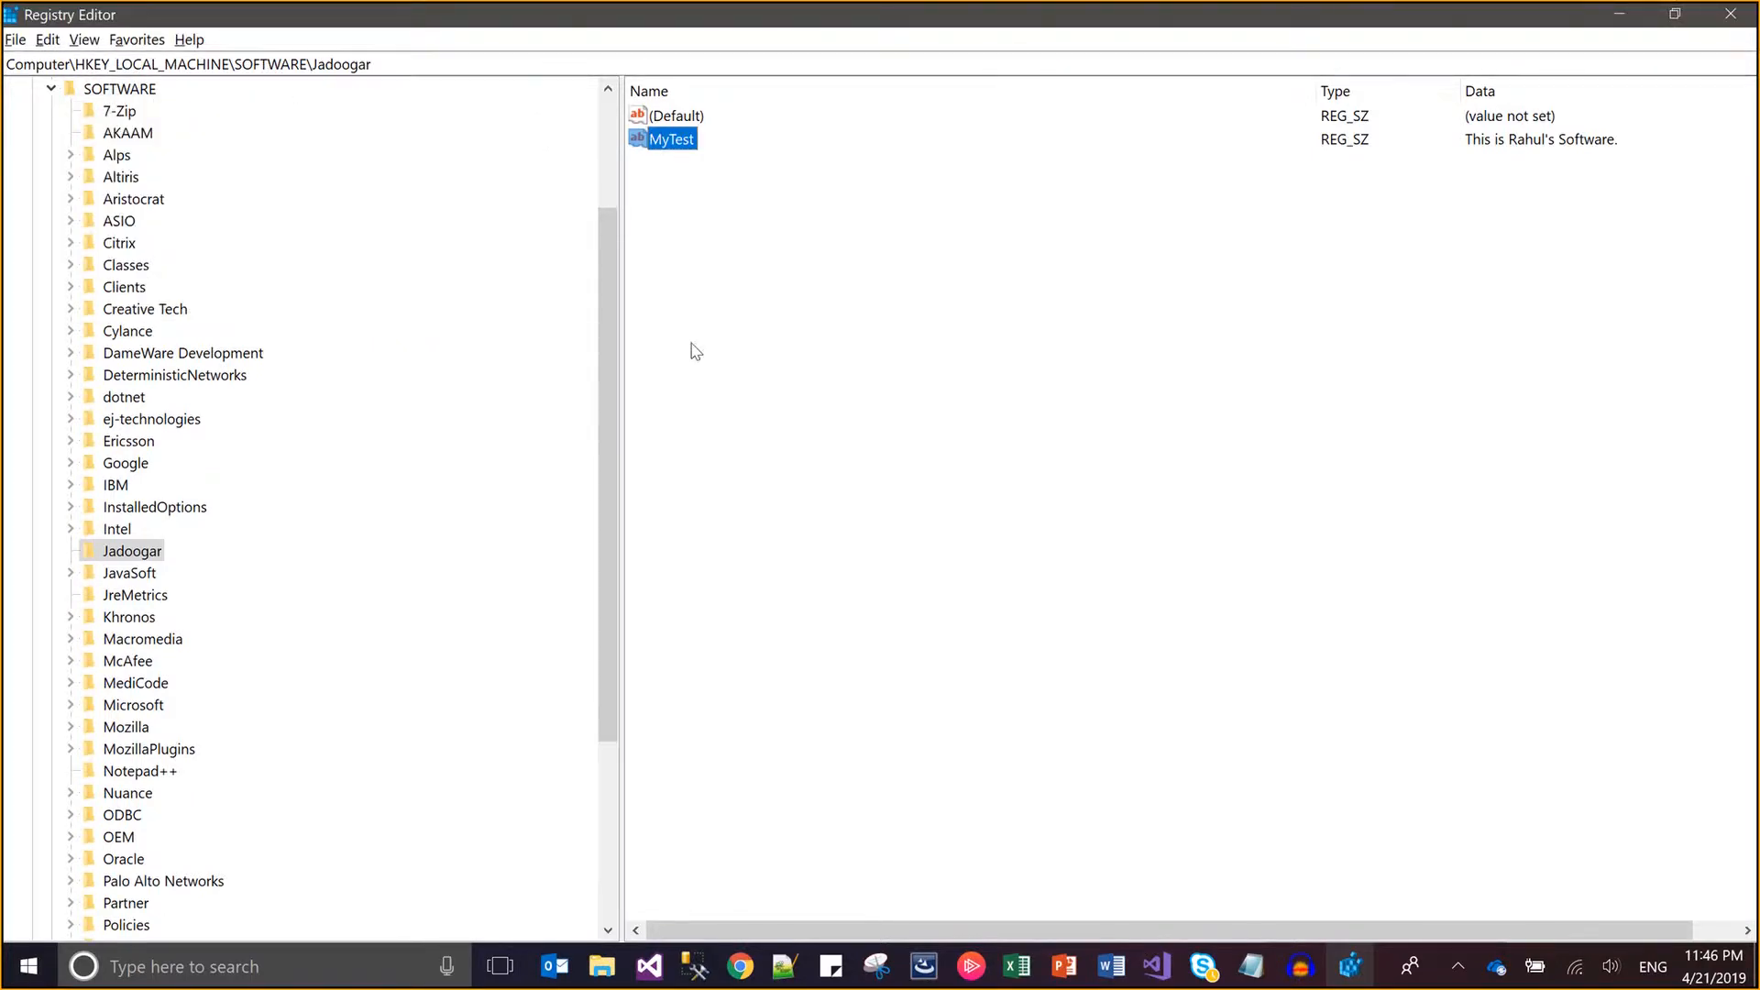
key("alt+Tab")
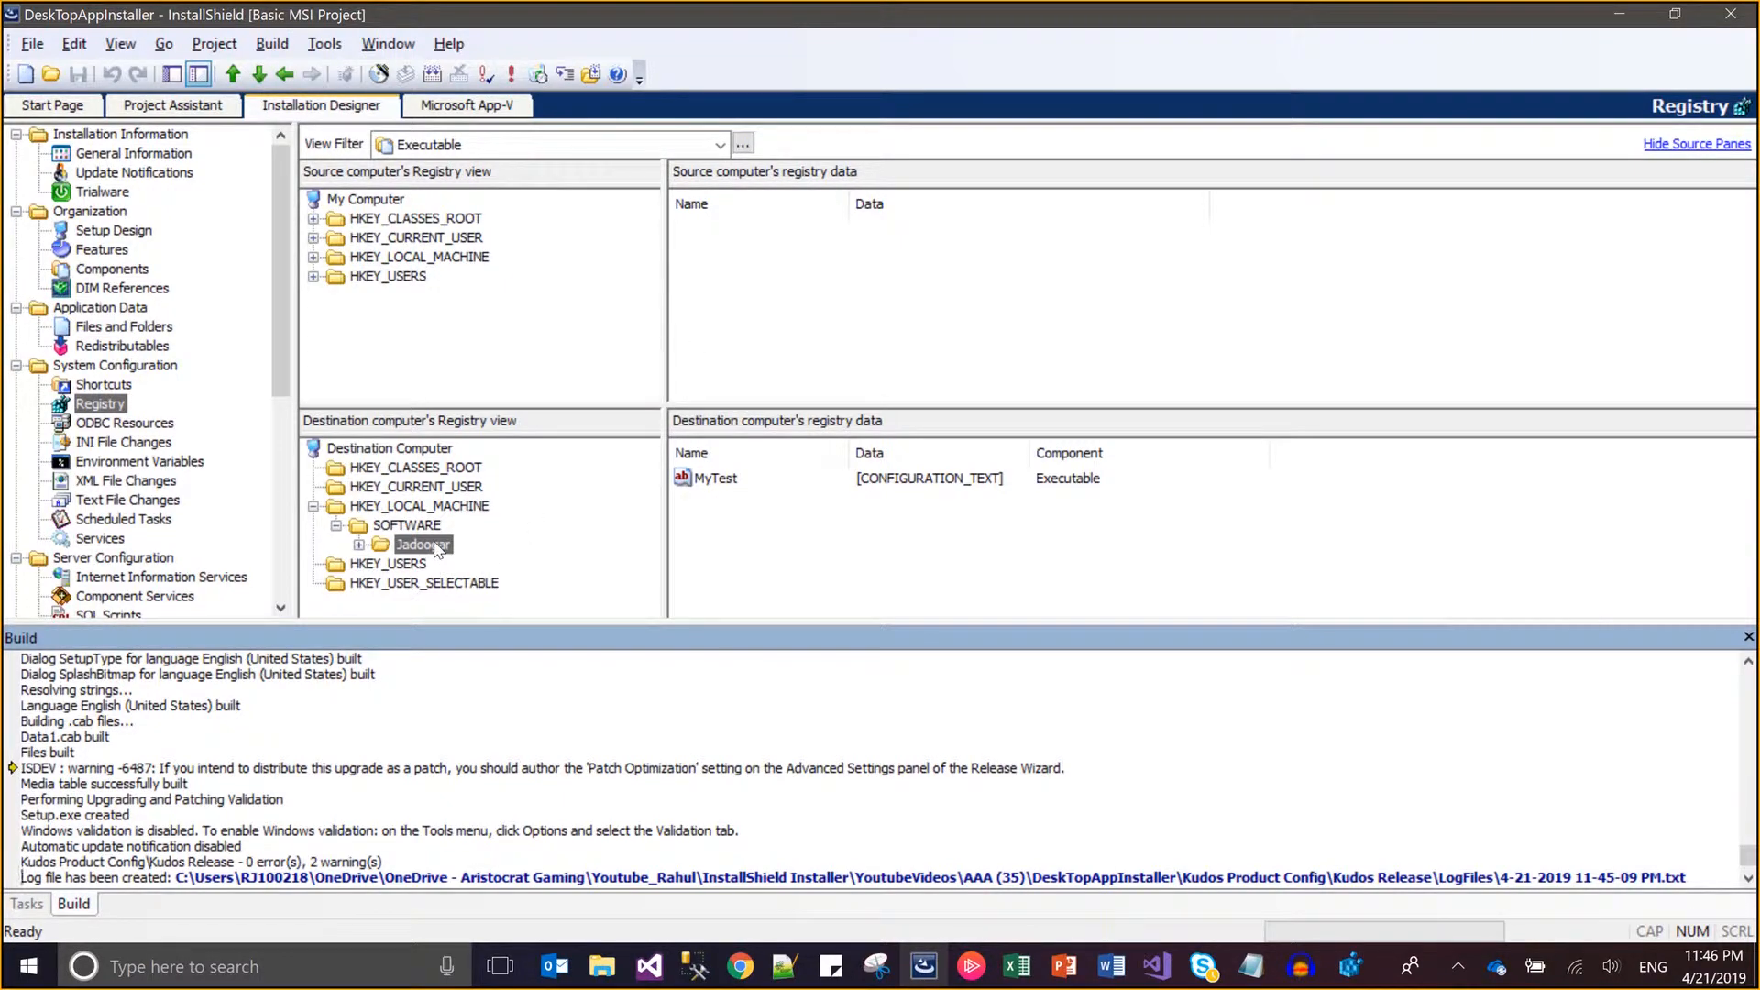
key("alt+Tab")
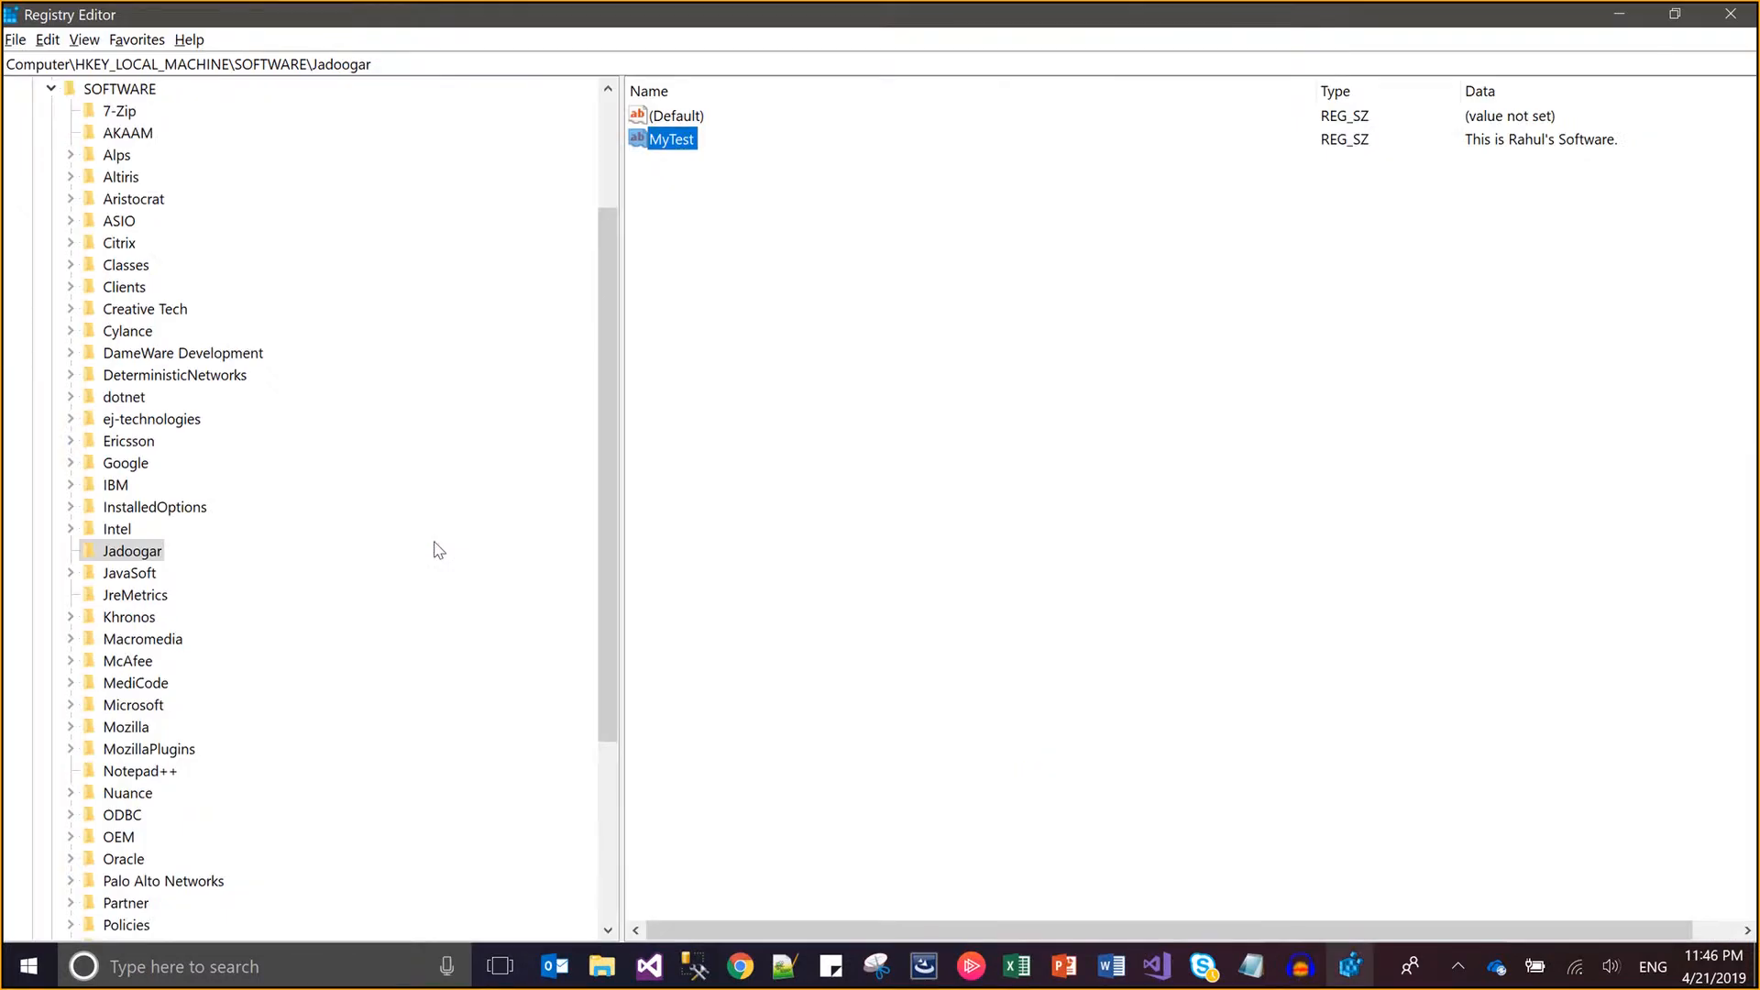
- Run the DeskTopAppInstaller setup again and uninstall the application with the Remove option
key("alt+Tab")
key("Tab")
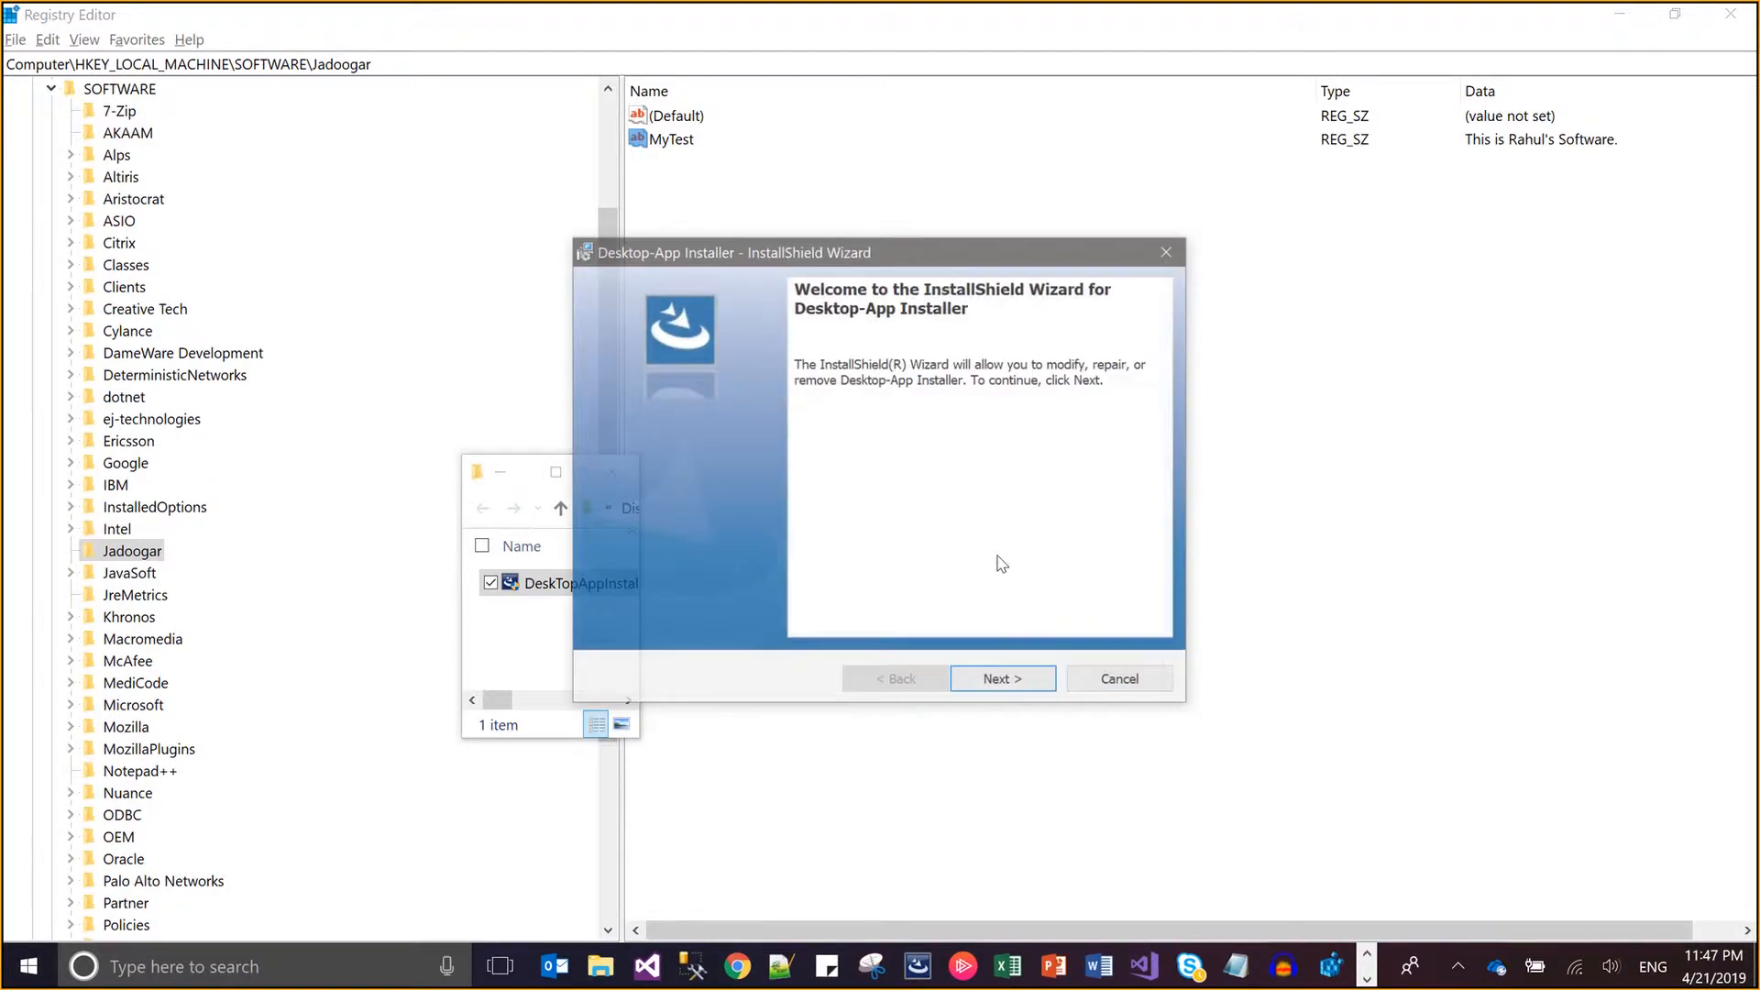
left_click(1002, 681)
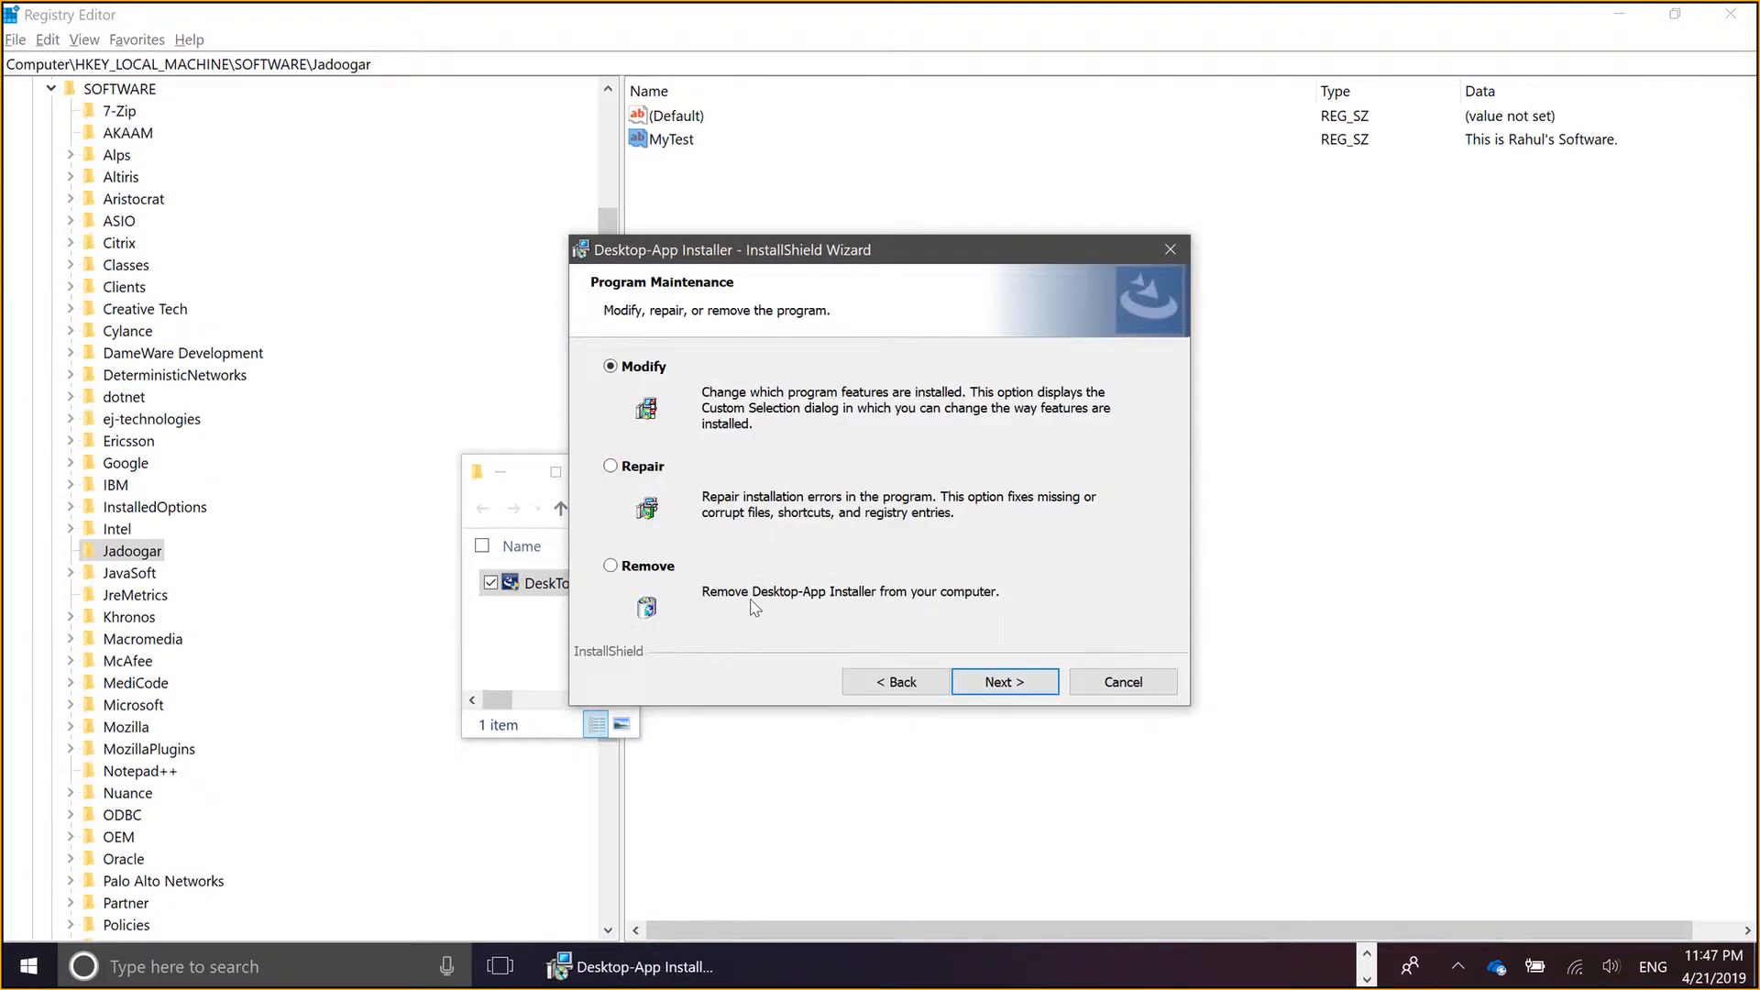
left_click(960, 686)
left_click(960, 686)
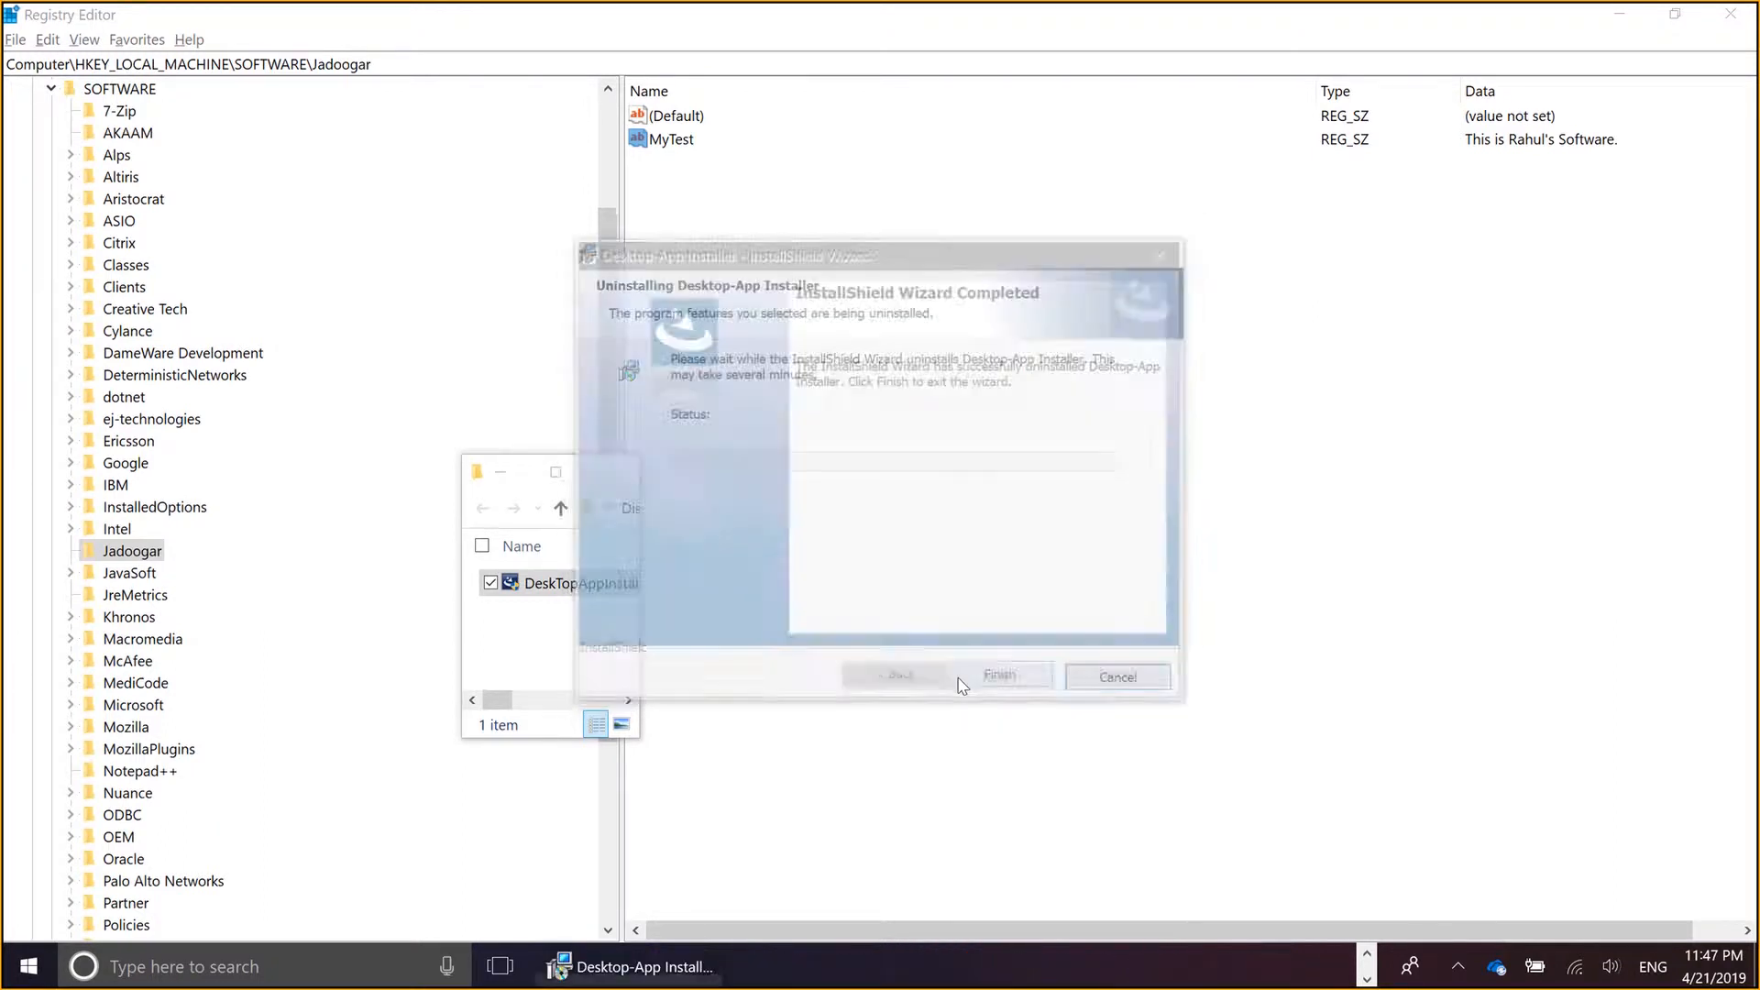
- Finish the uninstall wizard, check the Jadoogar key in a refreshed Registry Editor, and return to the InstallShield project
left_click(960, 686)
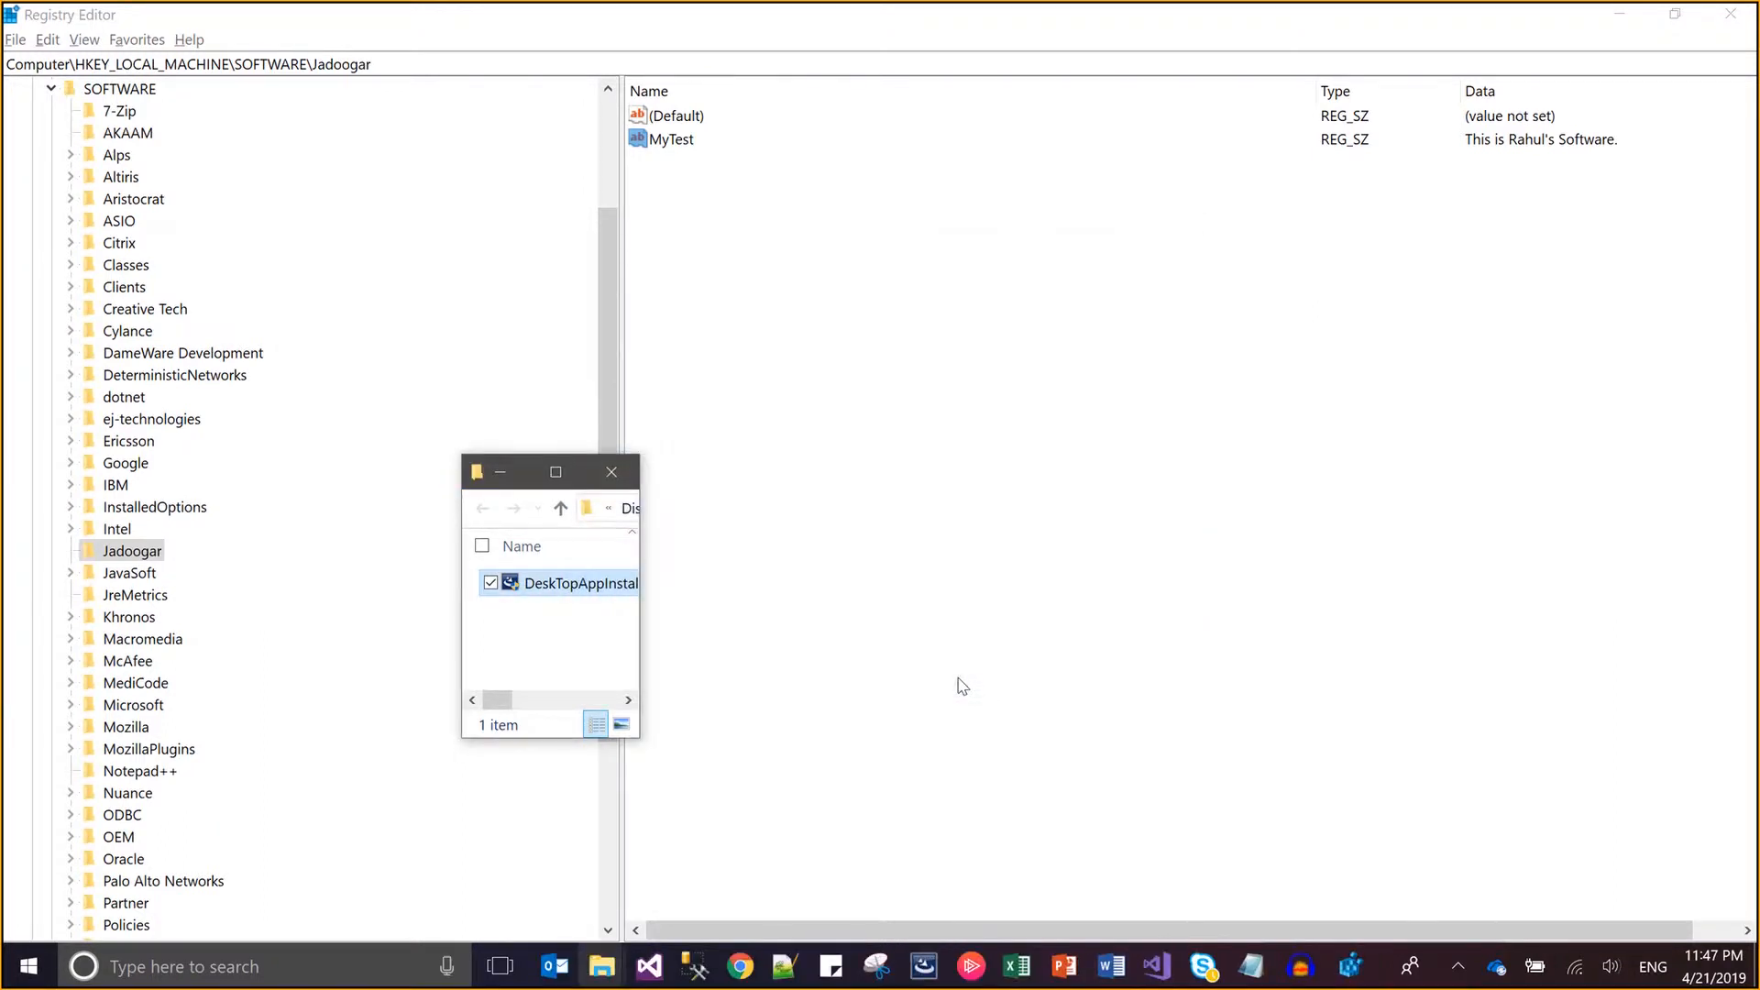
key("F5")
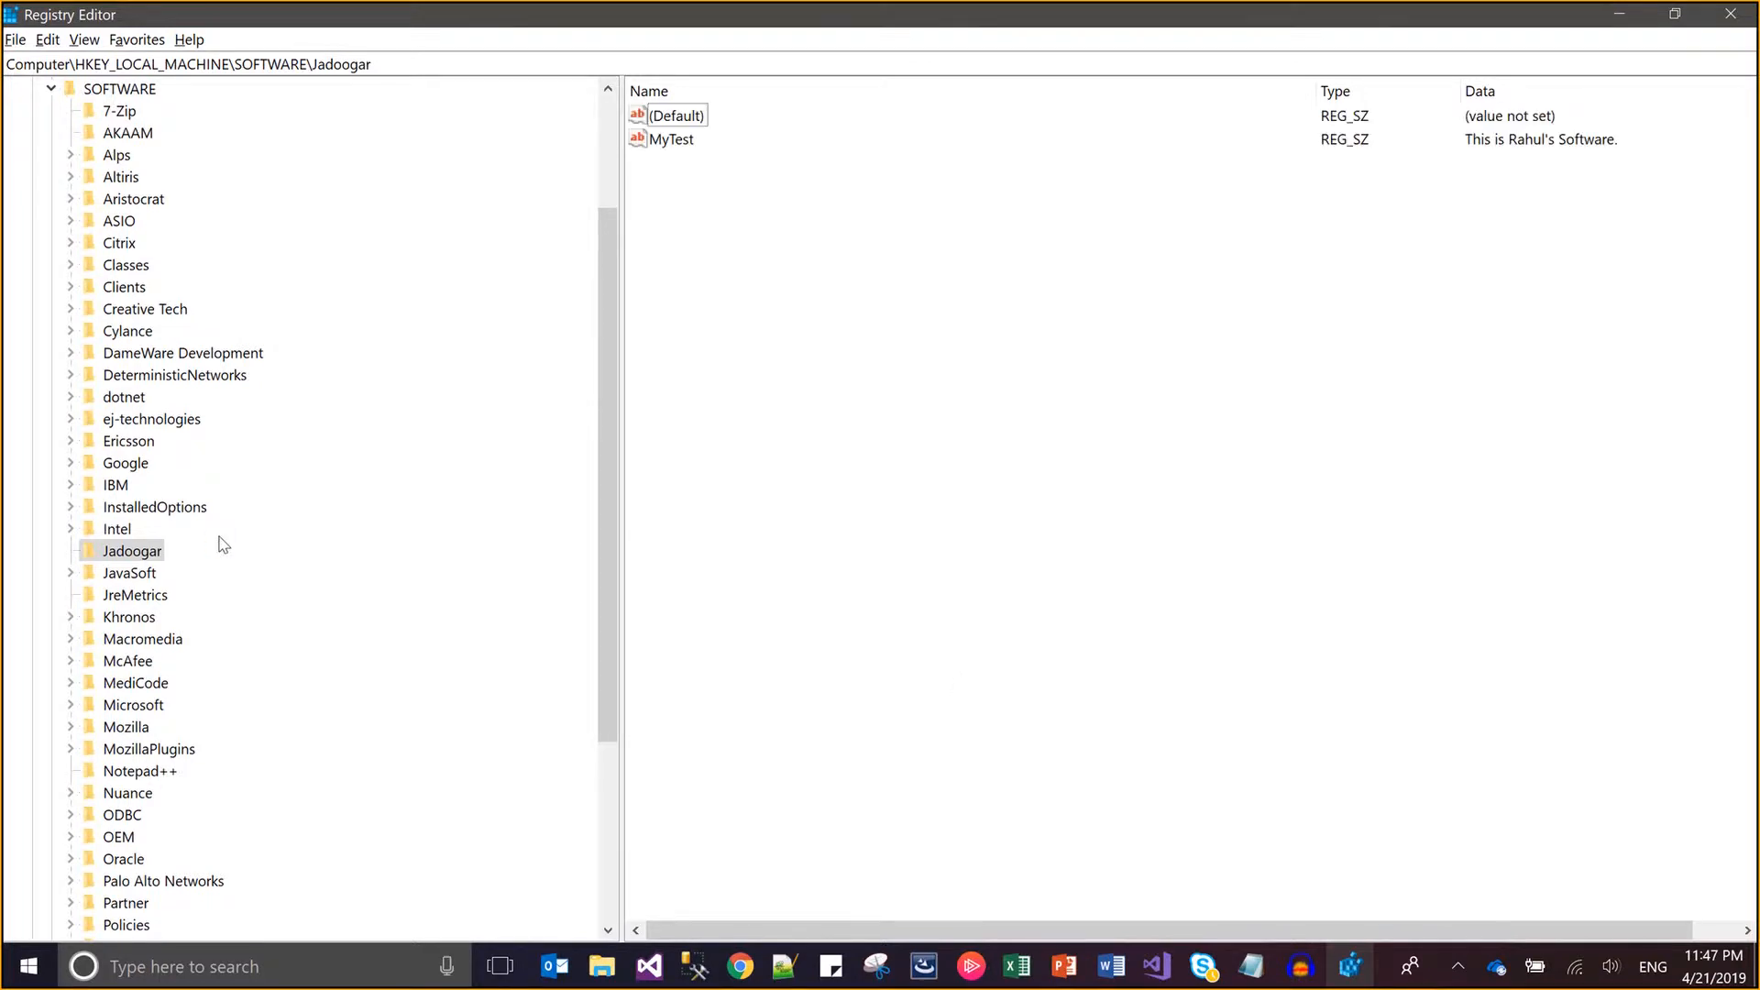
key("alt+Tab")
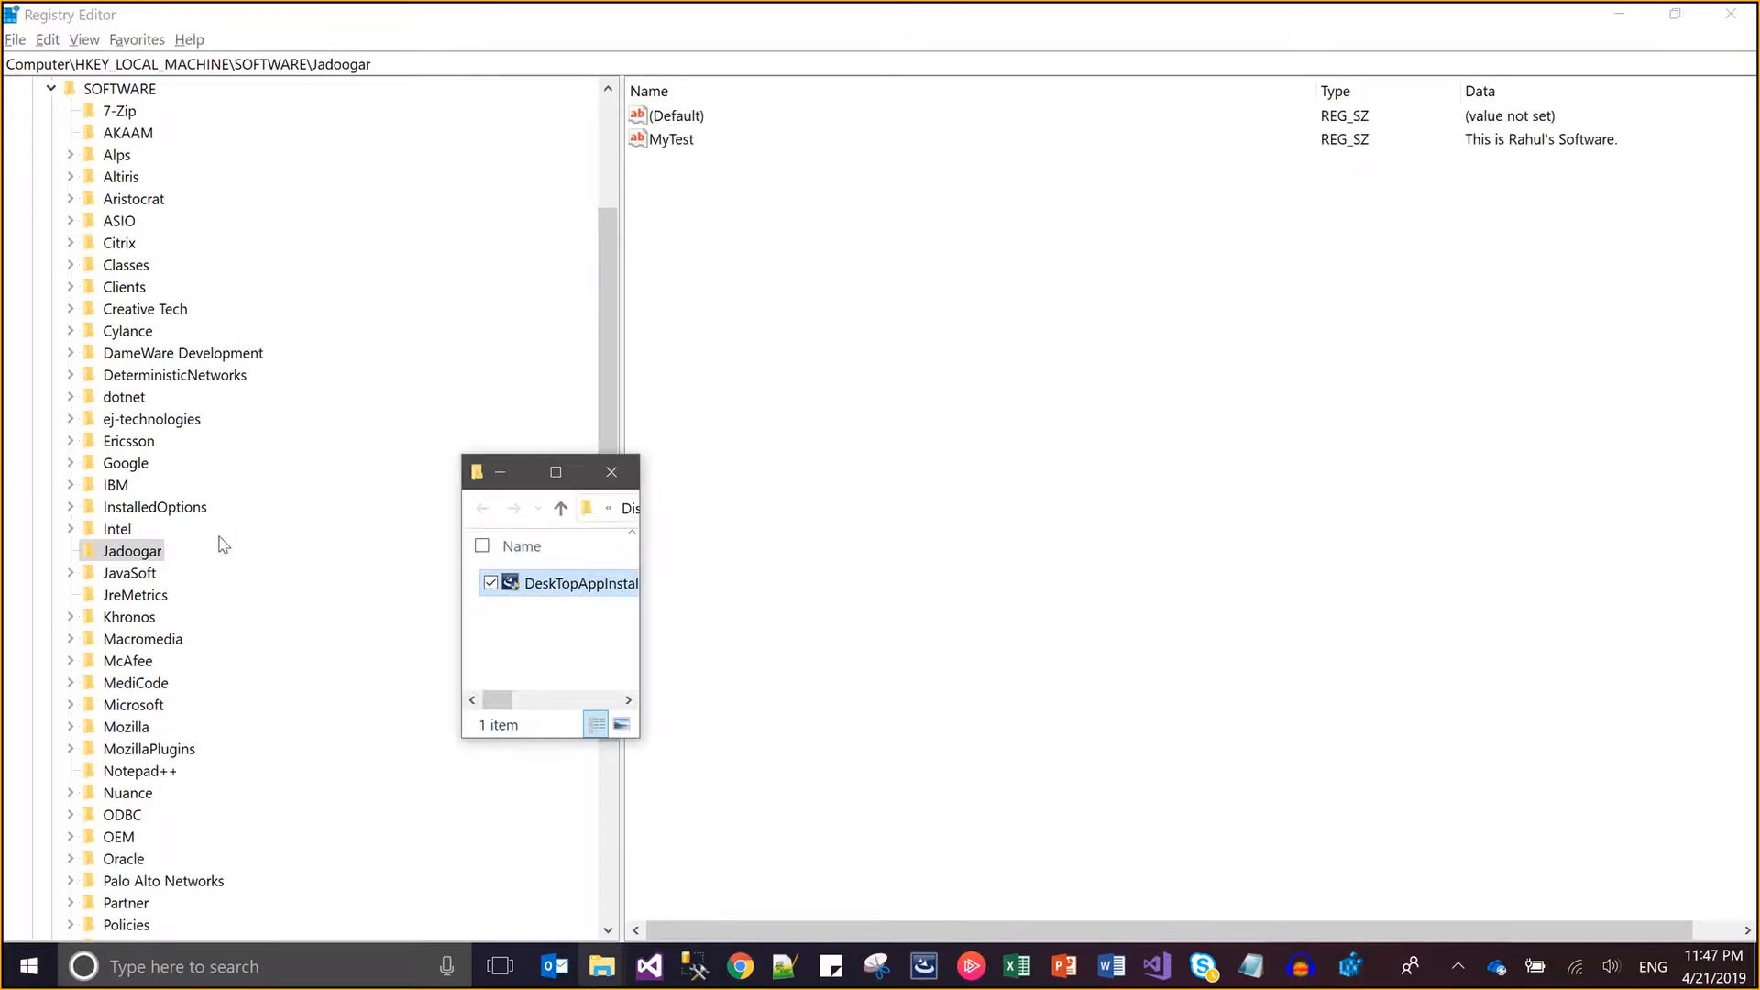
key("alt+Tab")
key("alt+Tab")
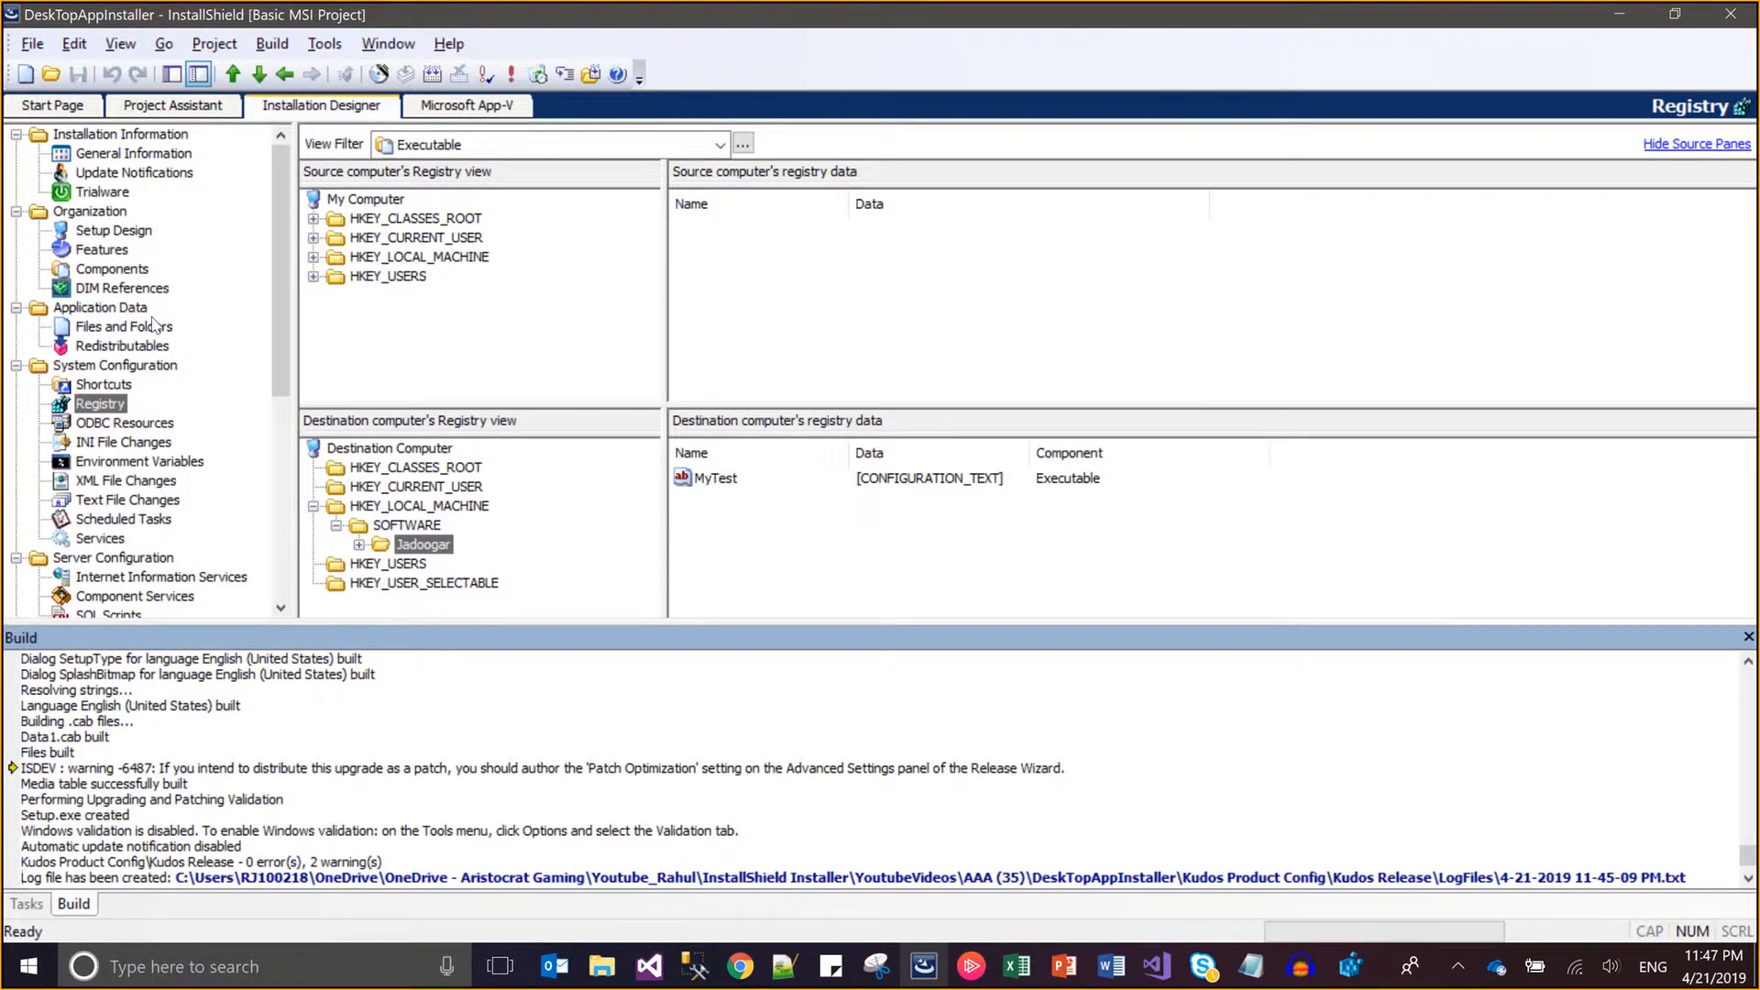
- Switch to Notepad and highlight the note about changing the component code, followed by the Flexera thread link beneath it
left_click(1266, 968)
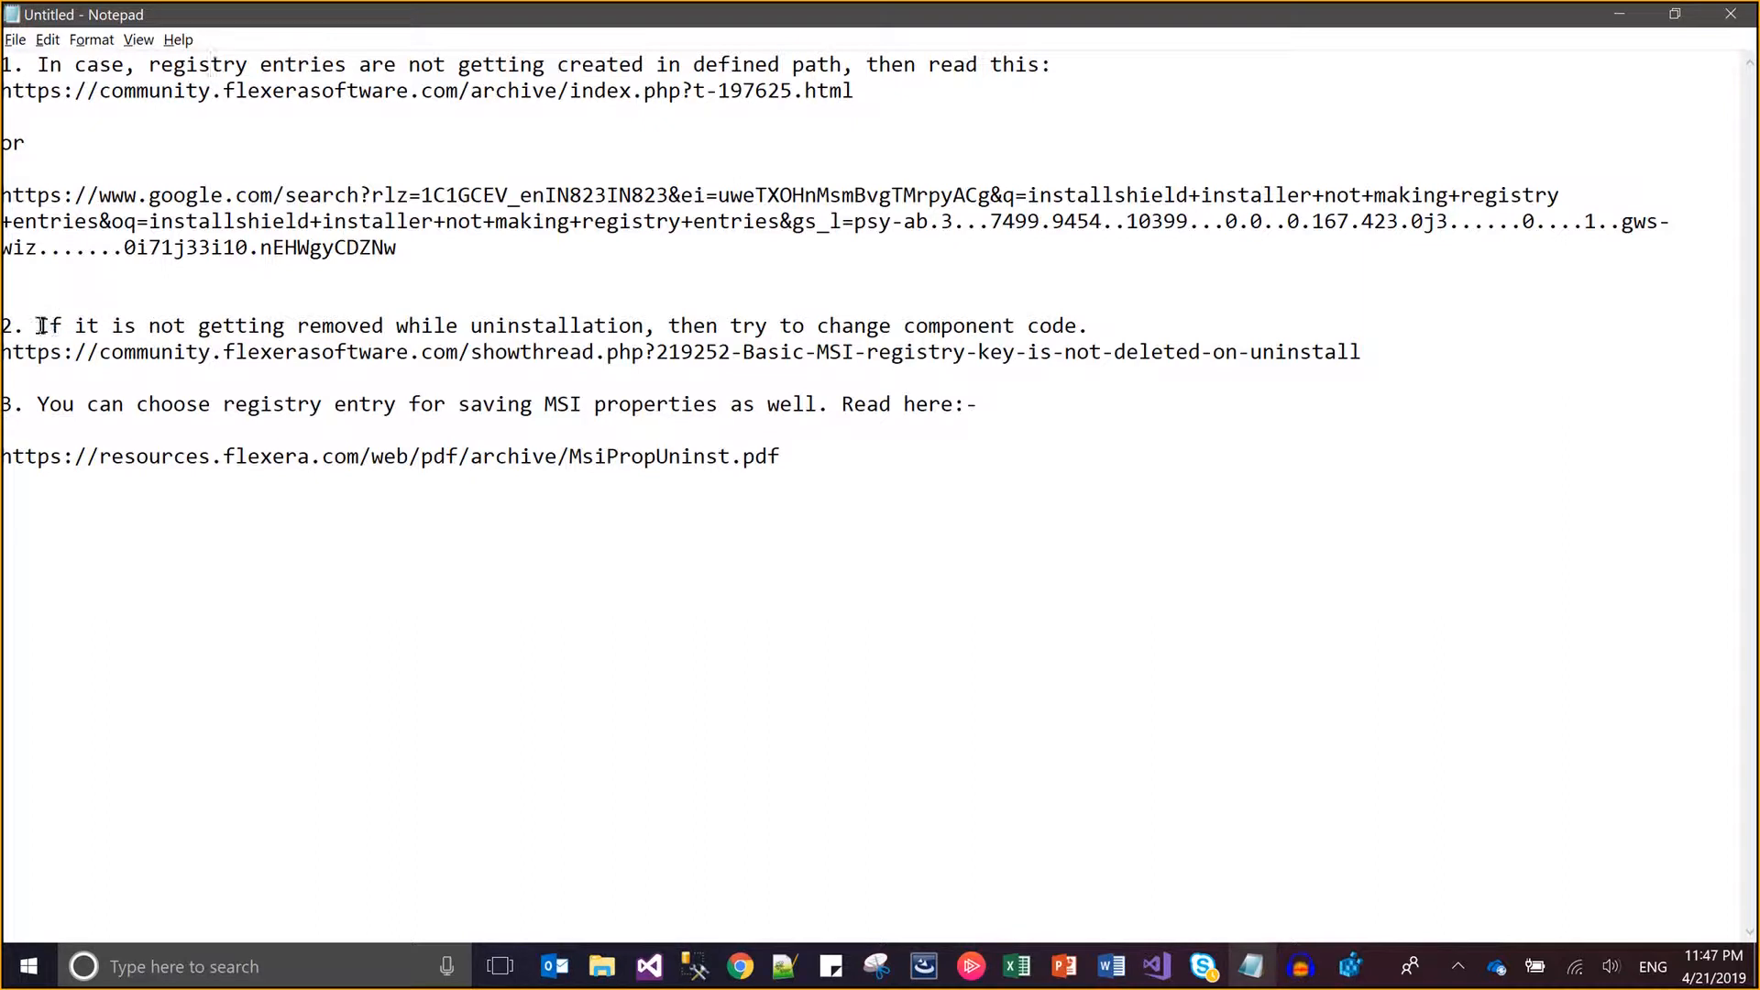
left_click_drag(37, 328, 1092, 325)
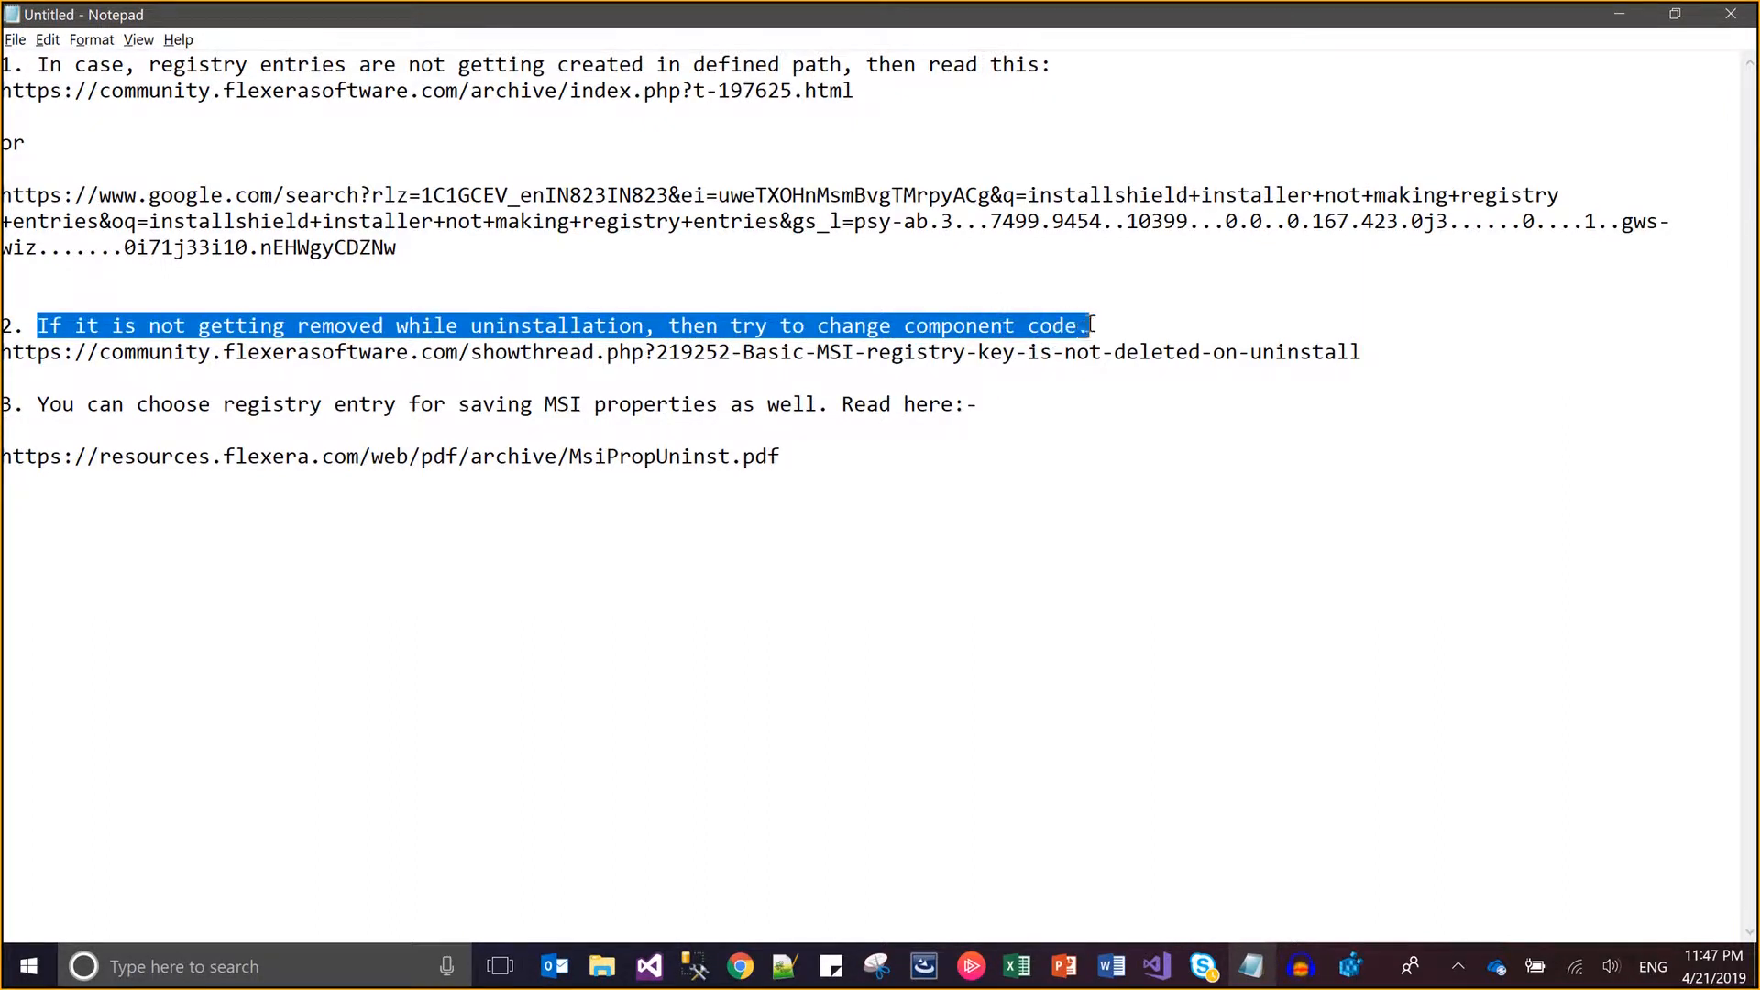
left_click(1390, 355)
key("shift+Home")
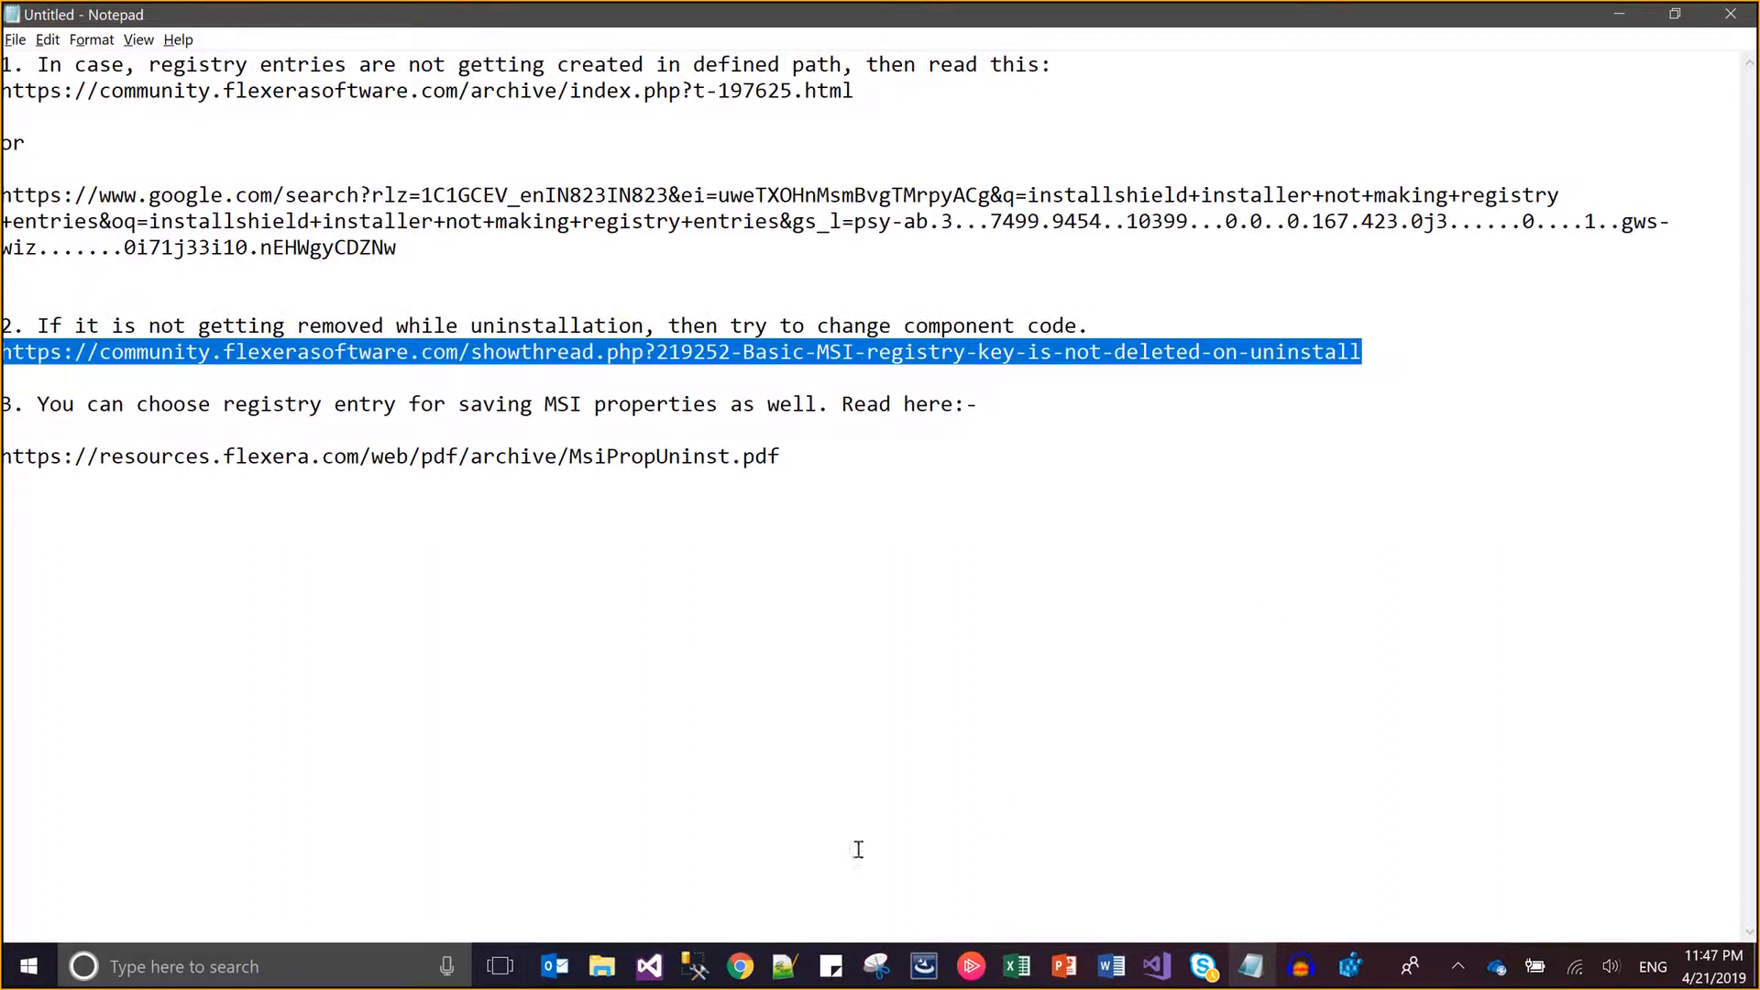
- Try to open Google Chrome, including as a new incognito window
left_click(741, 967)
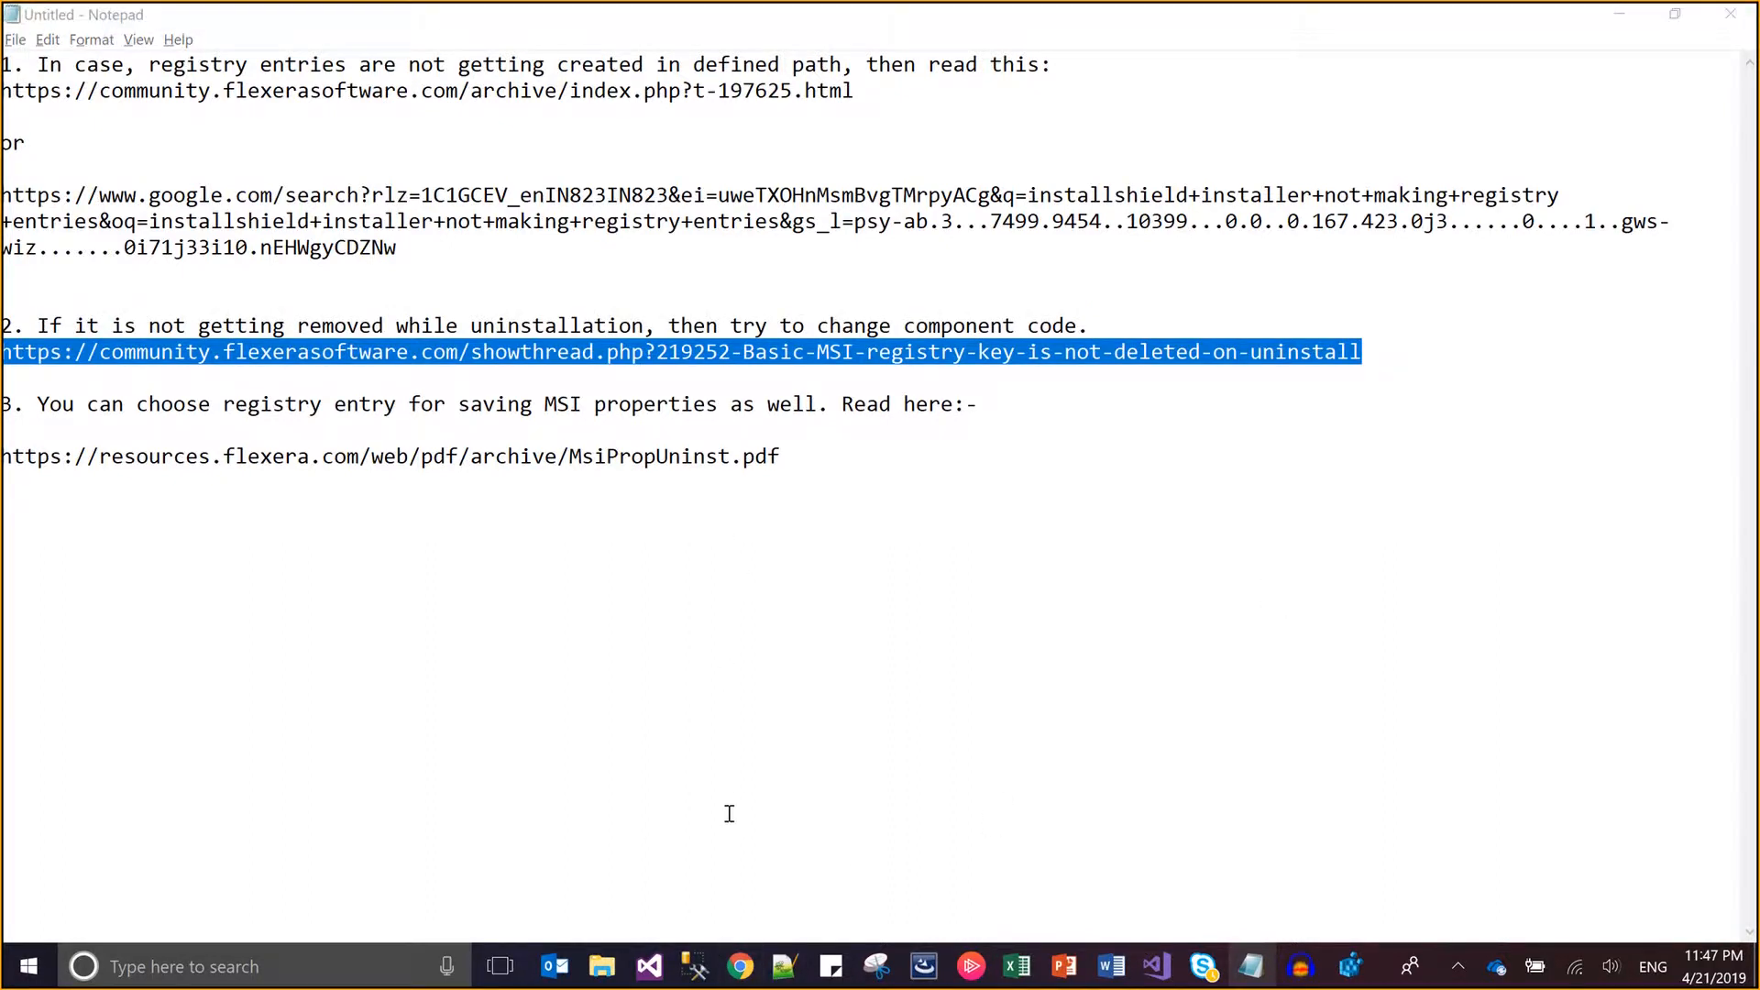
left_click(741, 966)
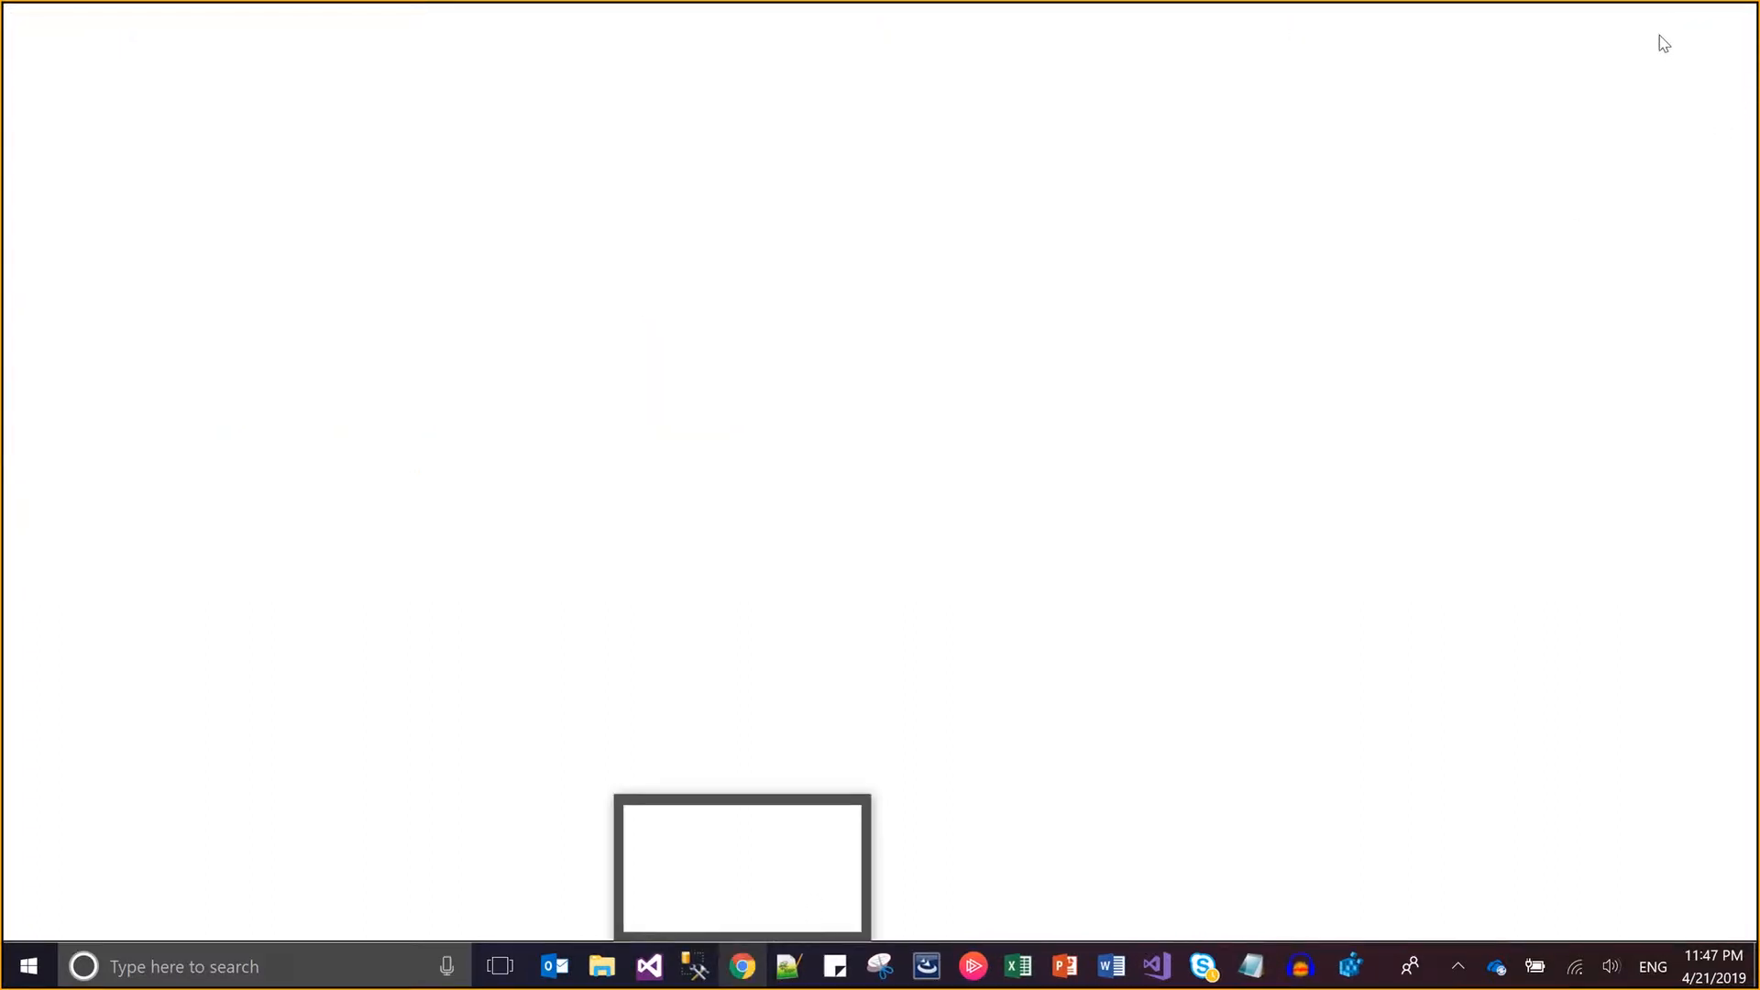
left_click(1720, 26)
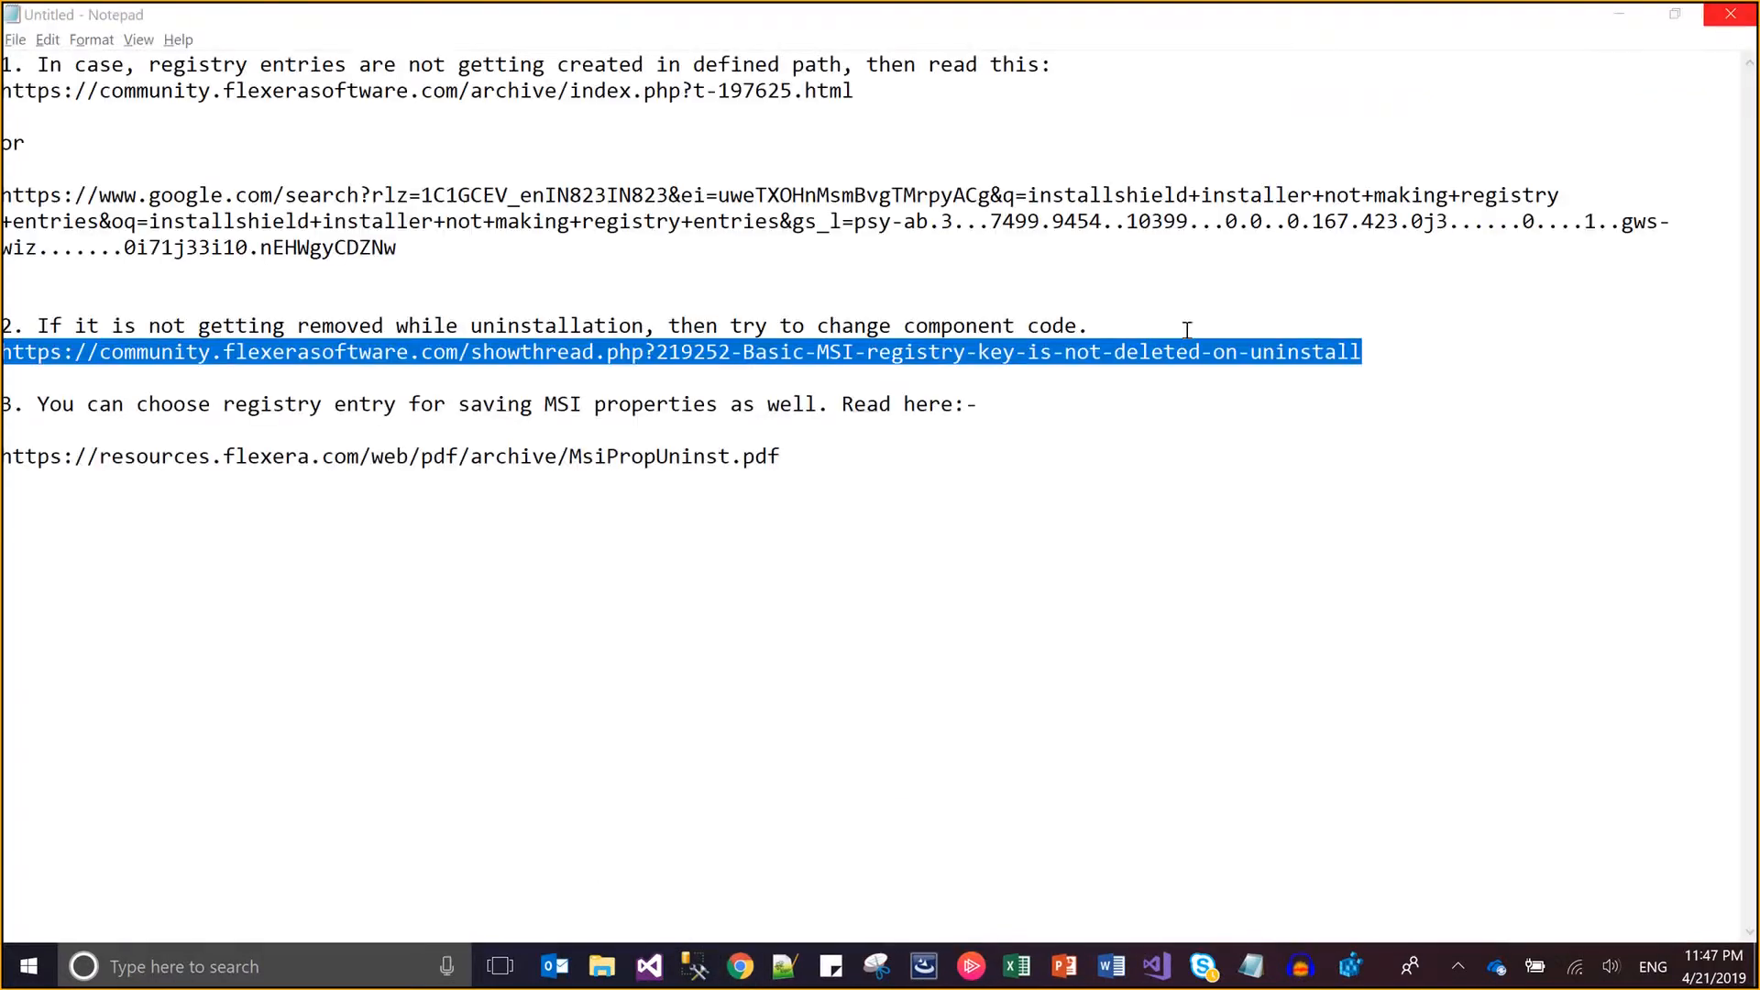
left_click(752, 971)
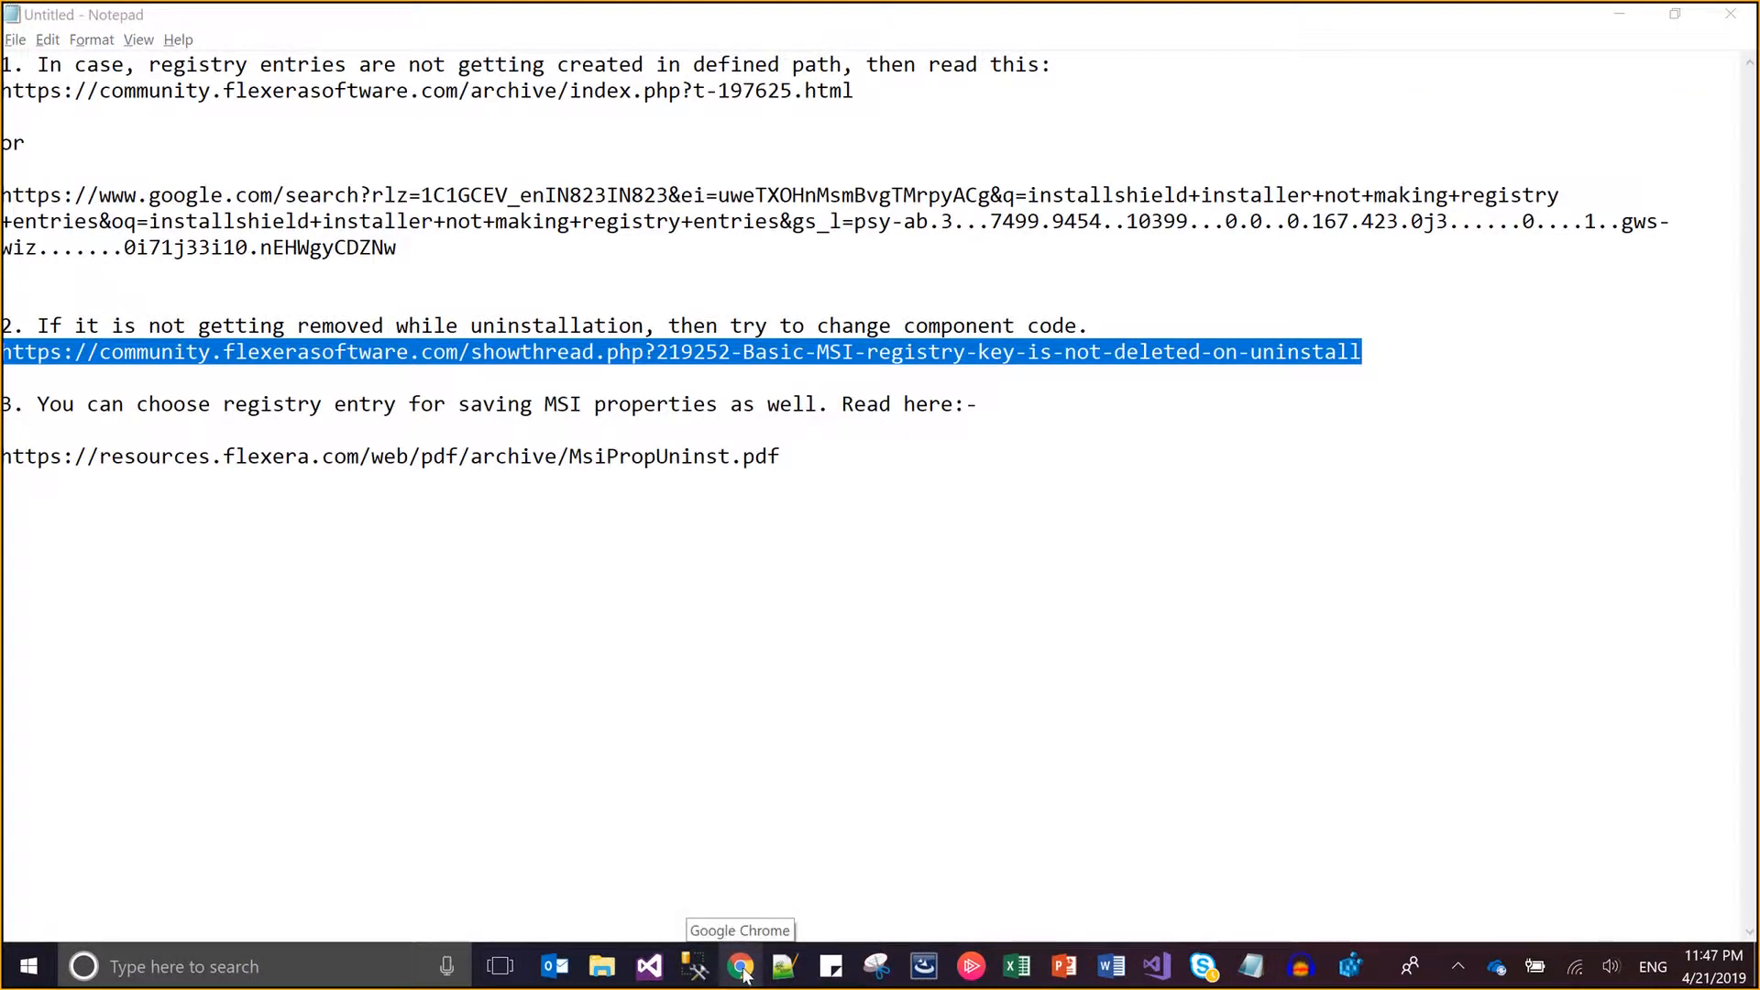
right_click(744, 974)
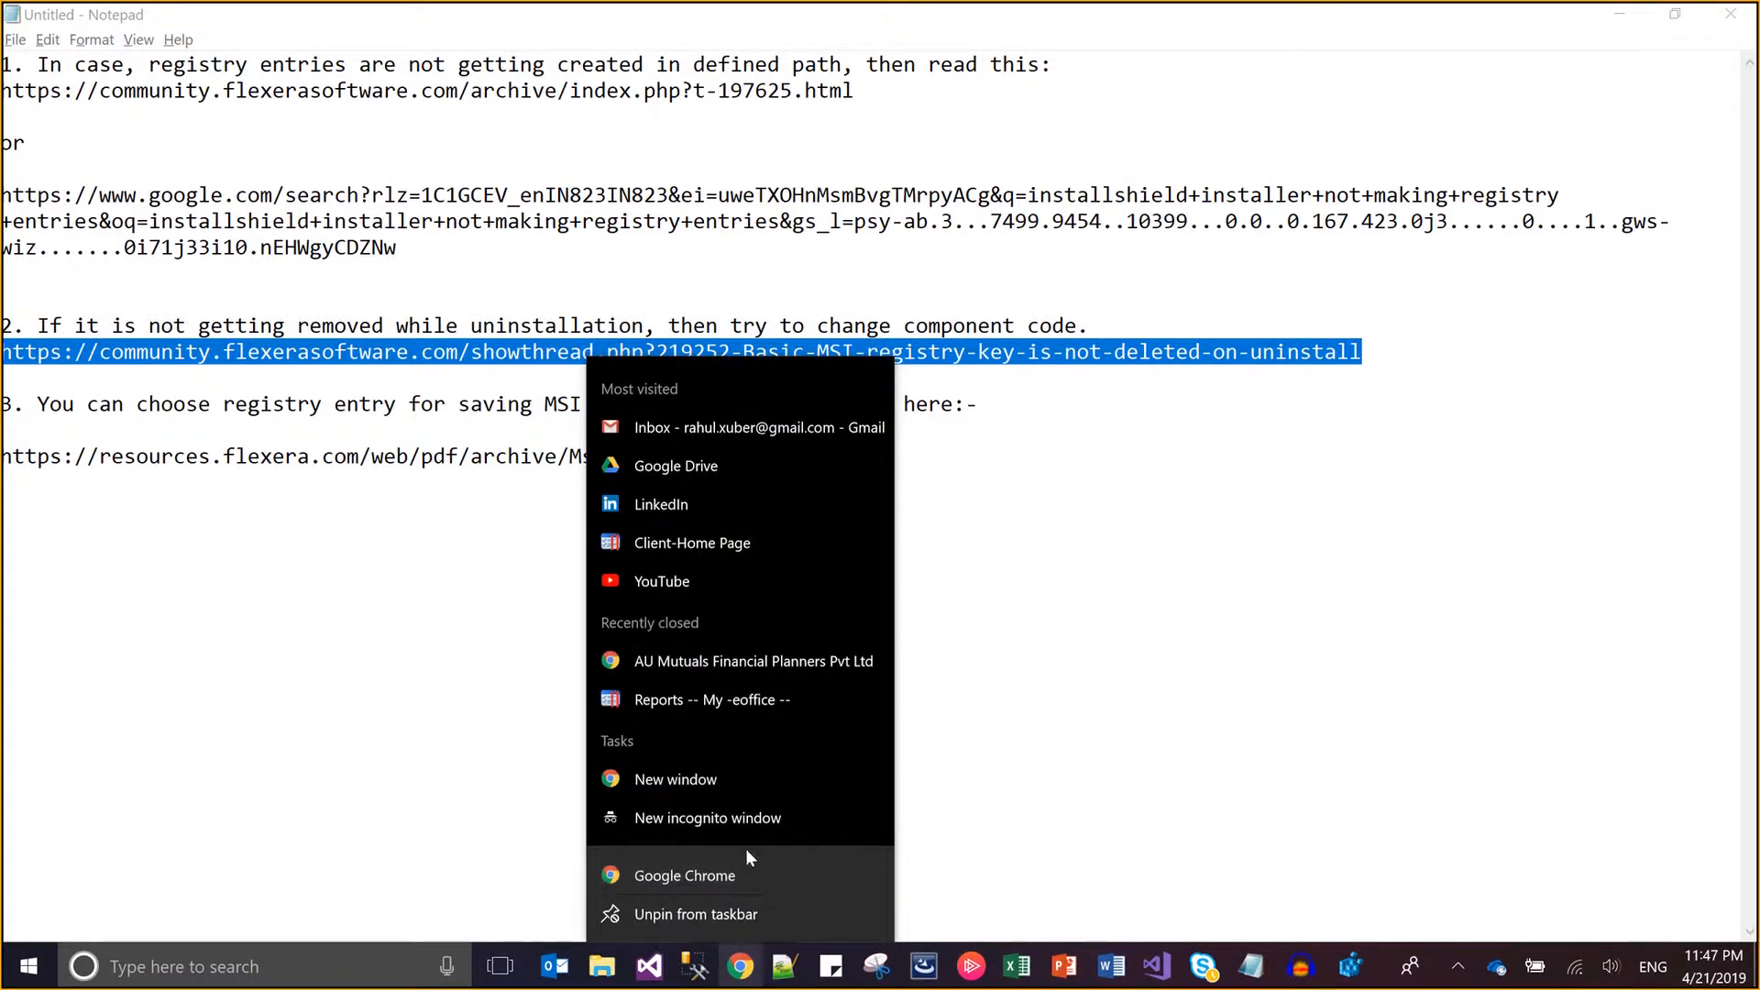
left_click(731, 817)
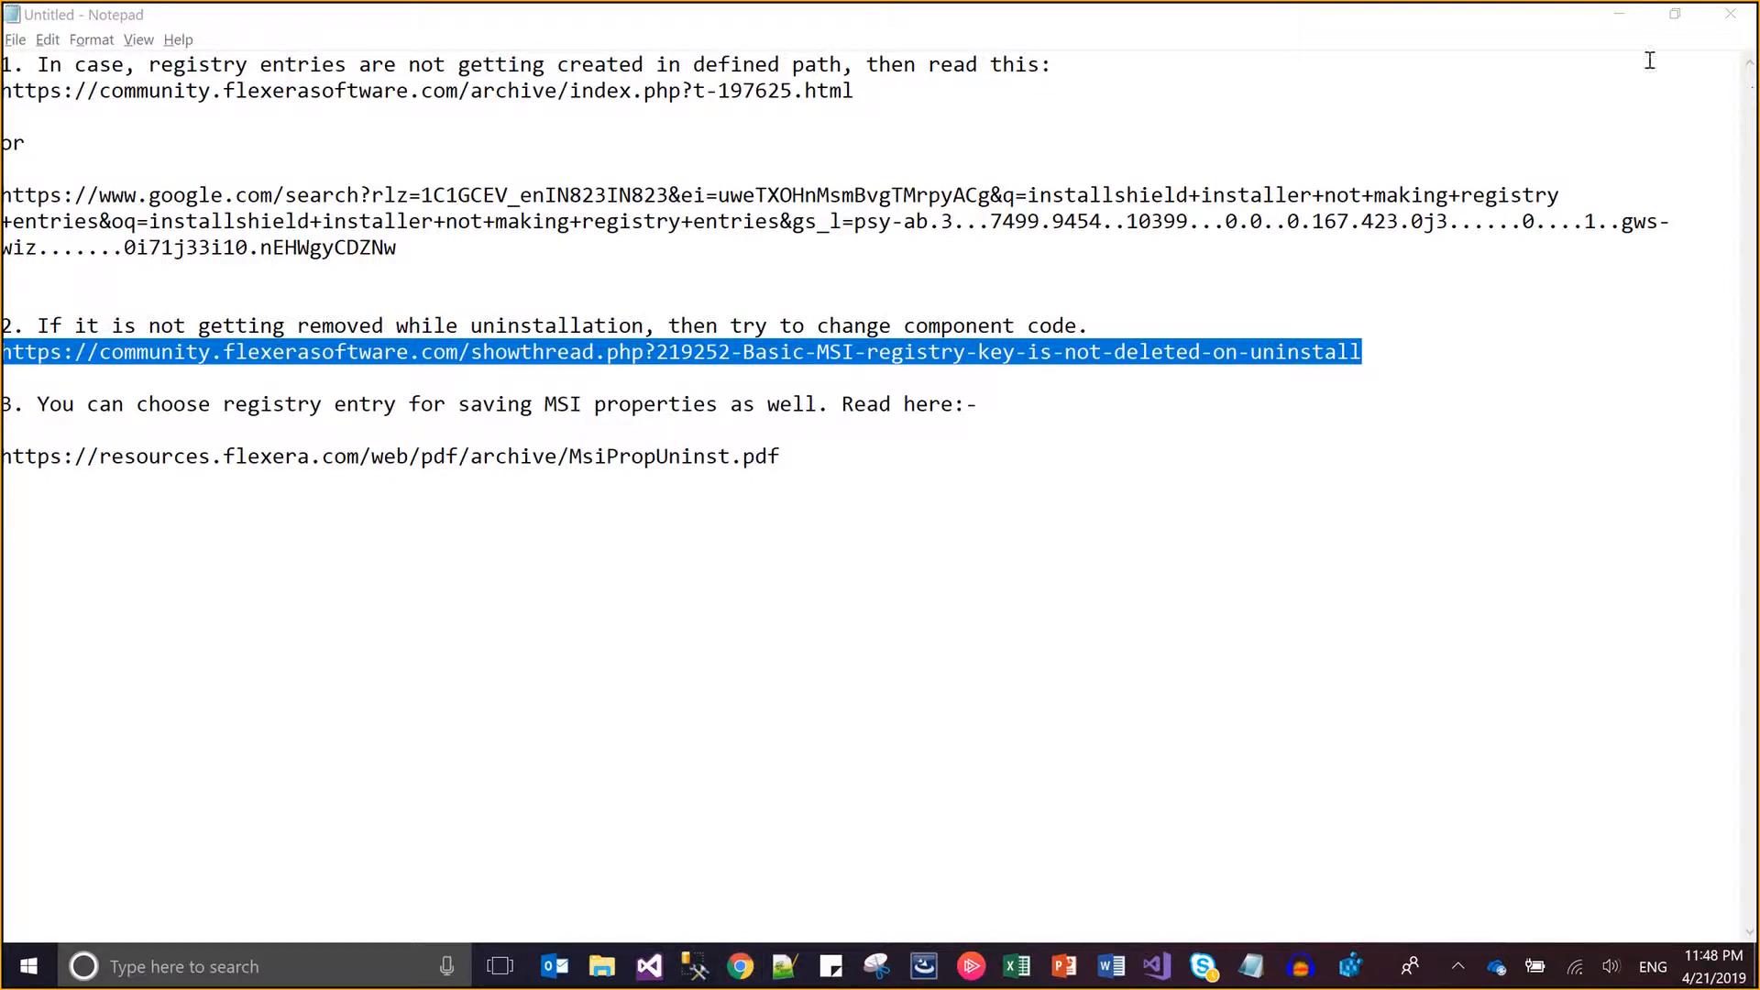
- Minimize the Notepad, InstallShield, Registry Editor and AAA (35) folder windows and try to launch Google Chrome again
left_click(1619, 15)
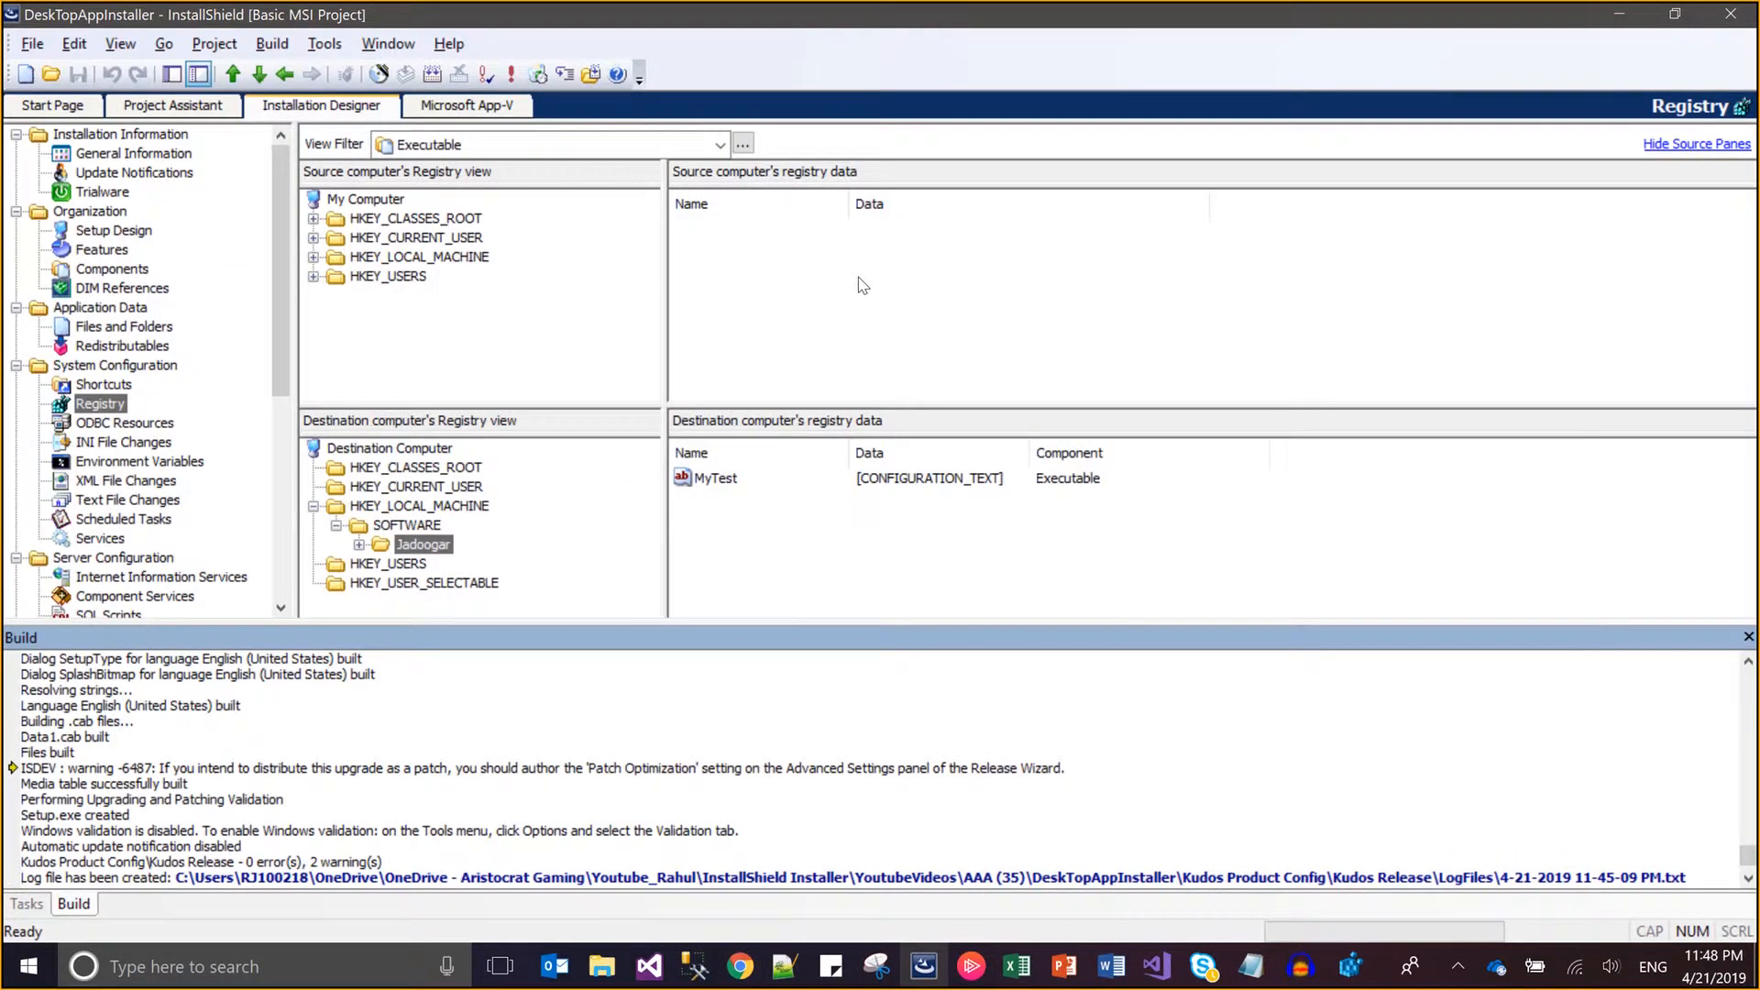
left_click(1617, 15)
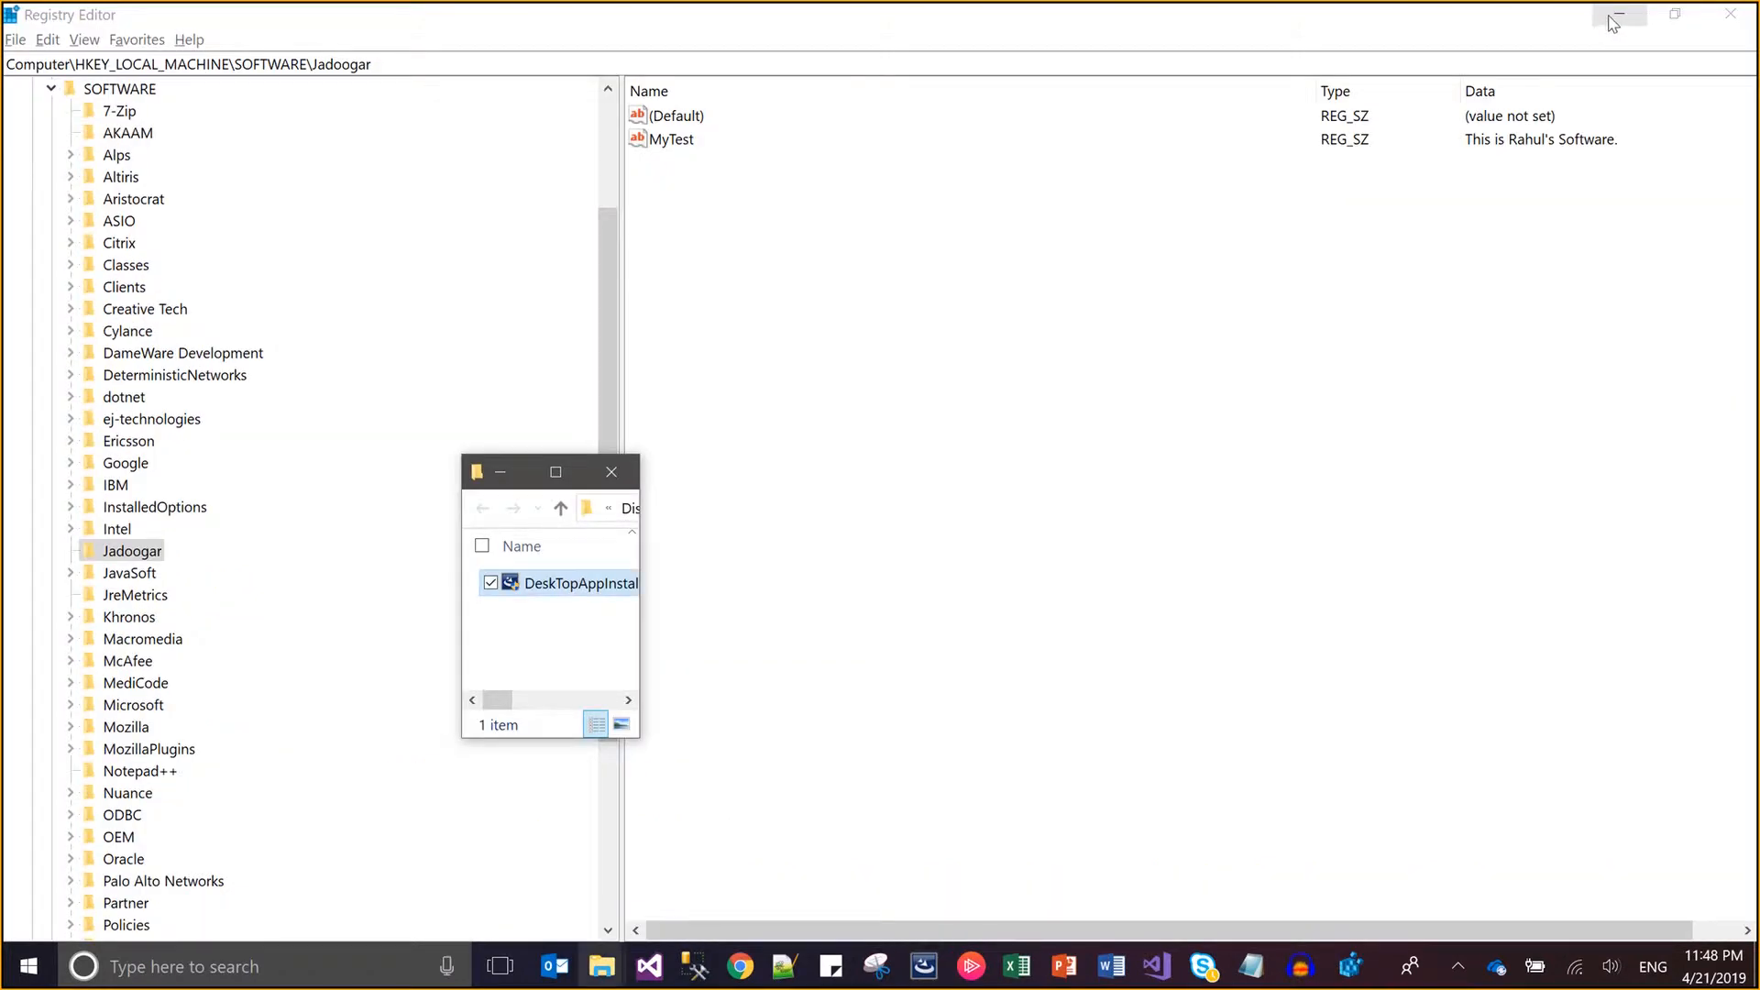
left_click(1615, 16)
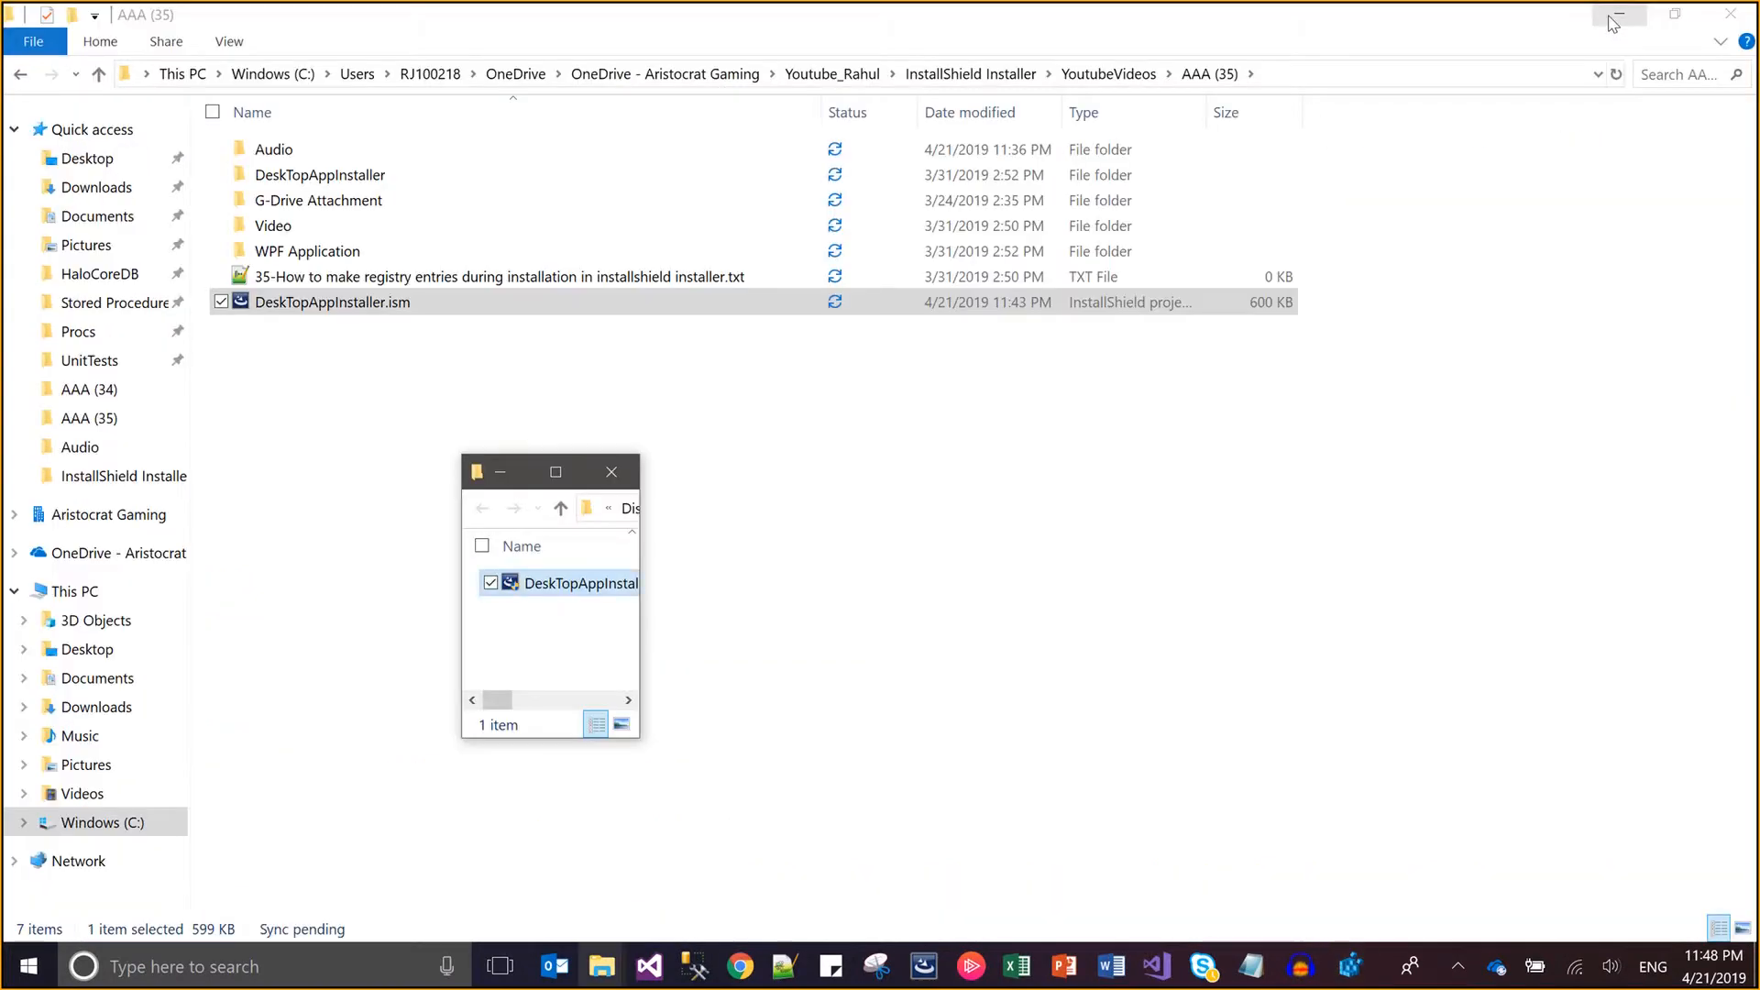
left_click(742, 966)
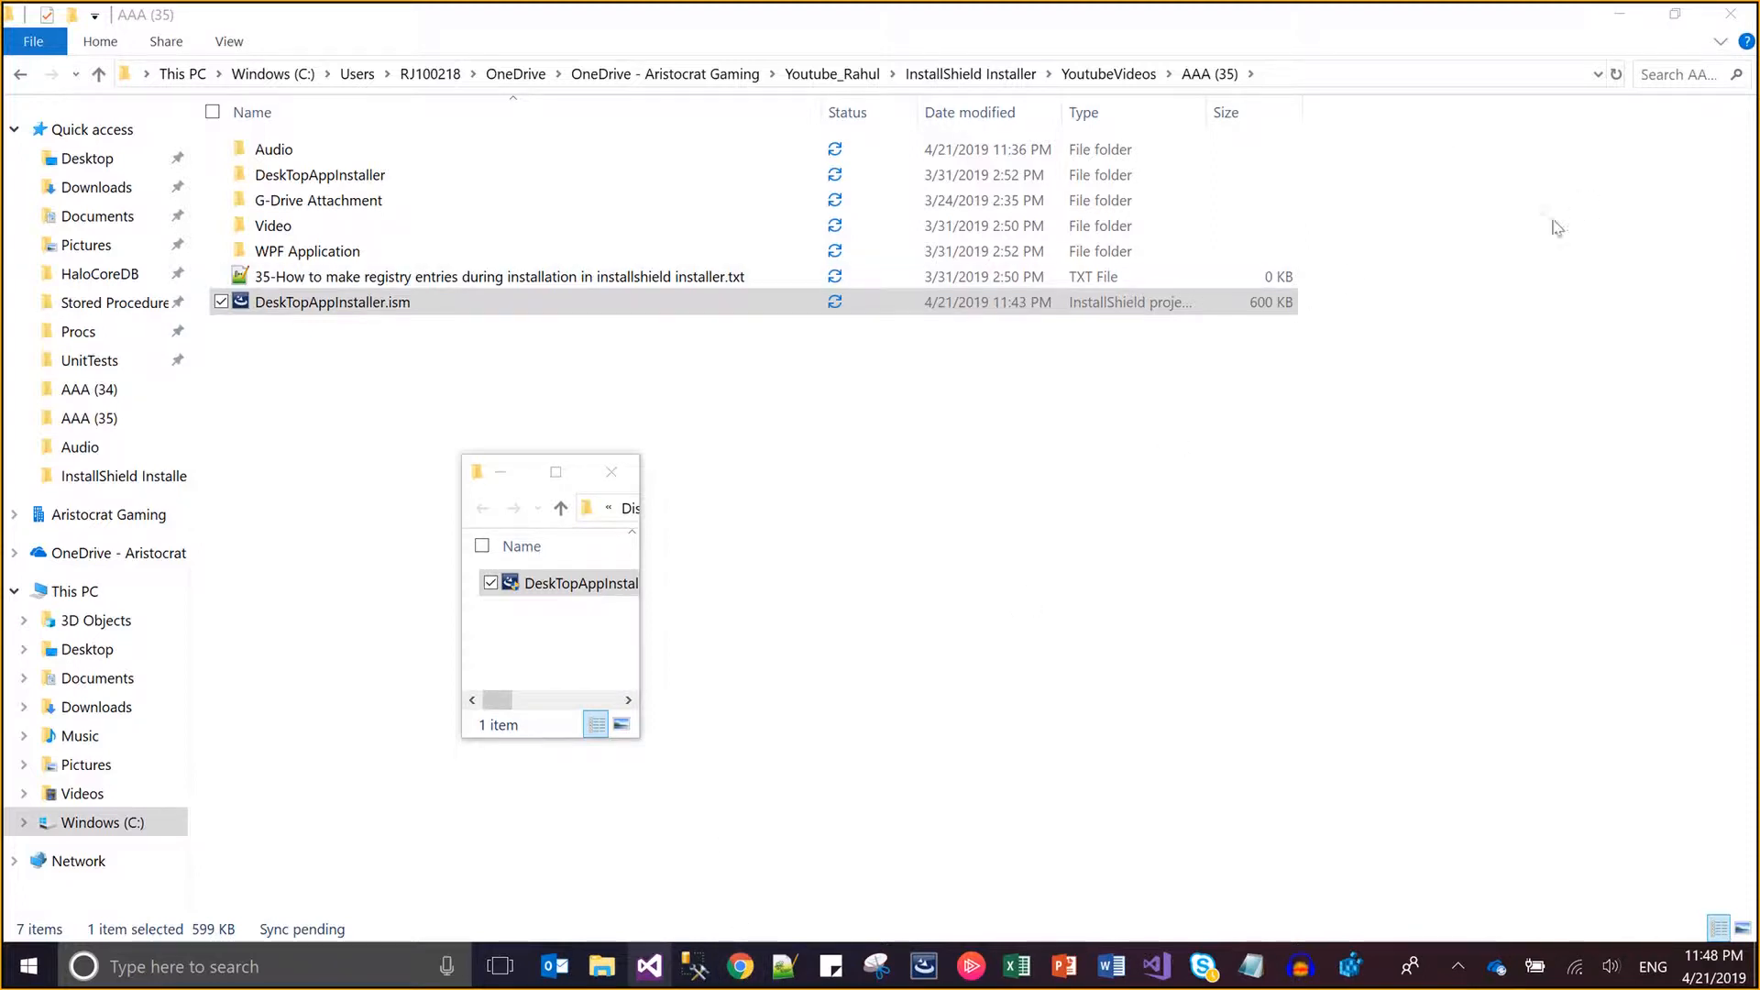
left_click(1624, 19)
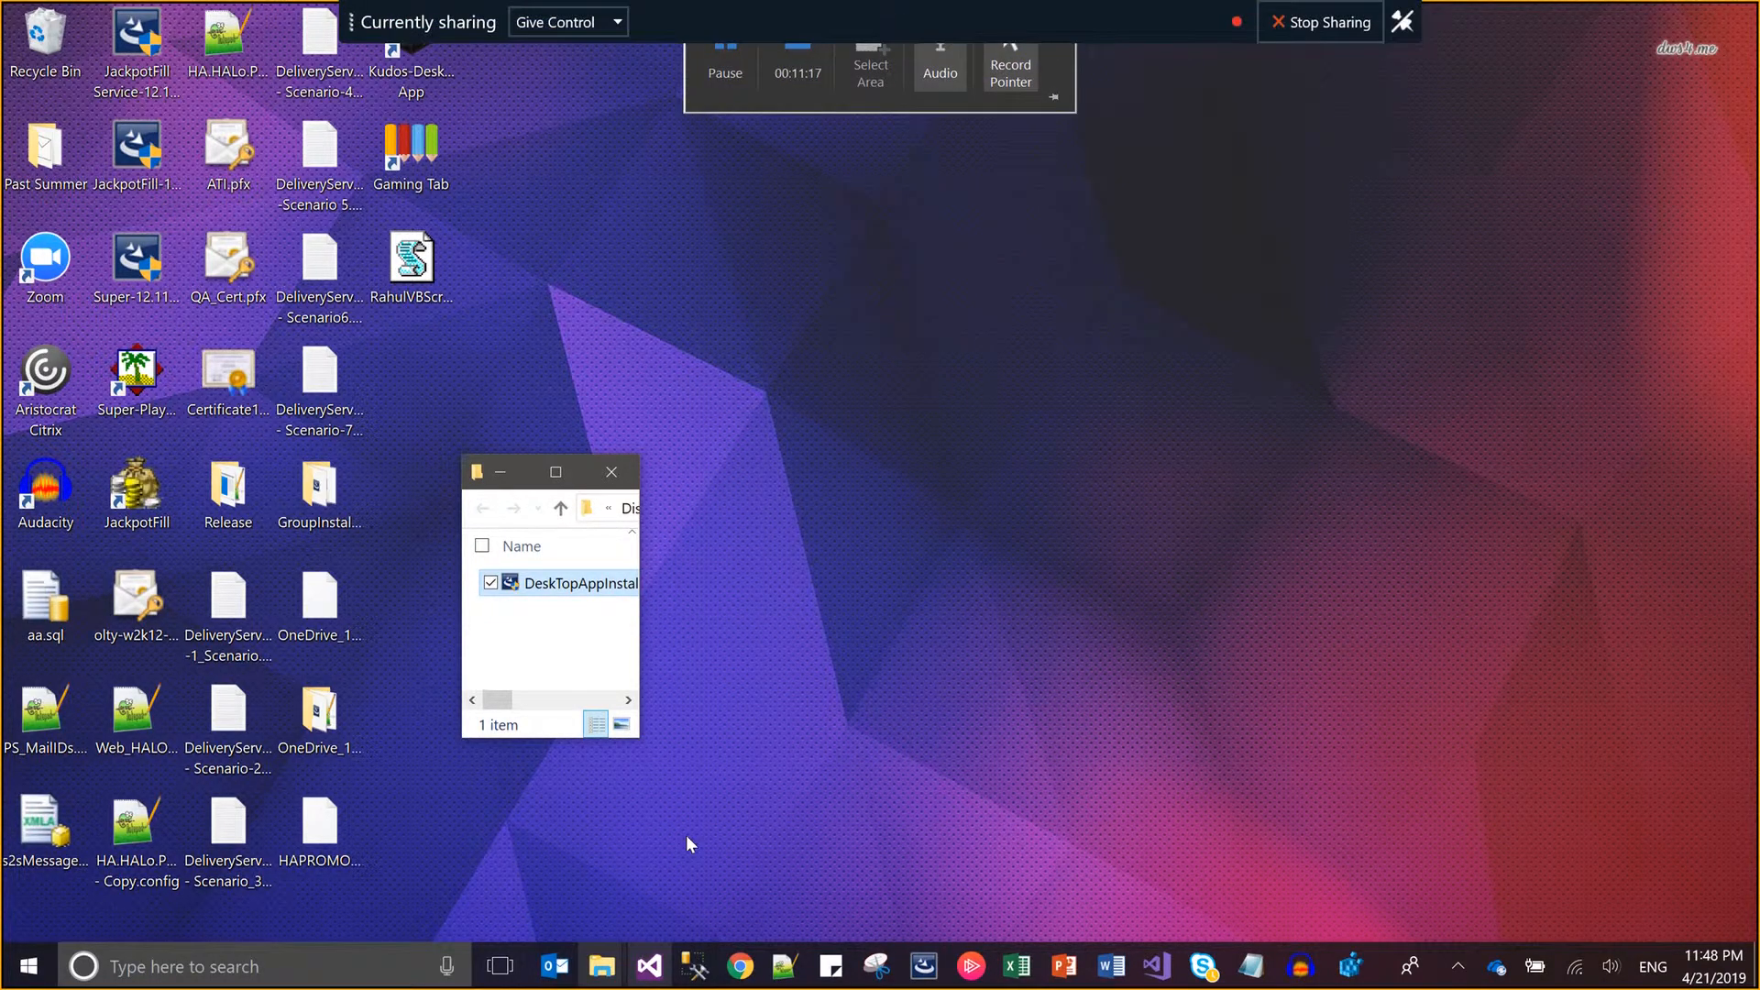
left_click(753, 972)
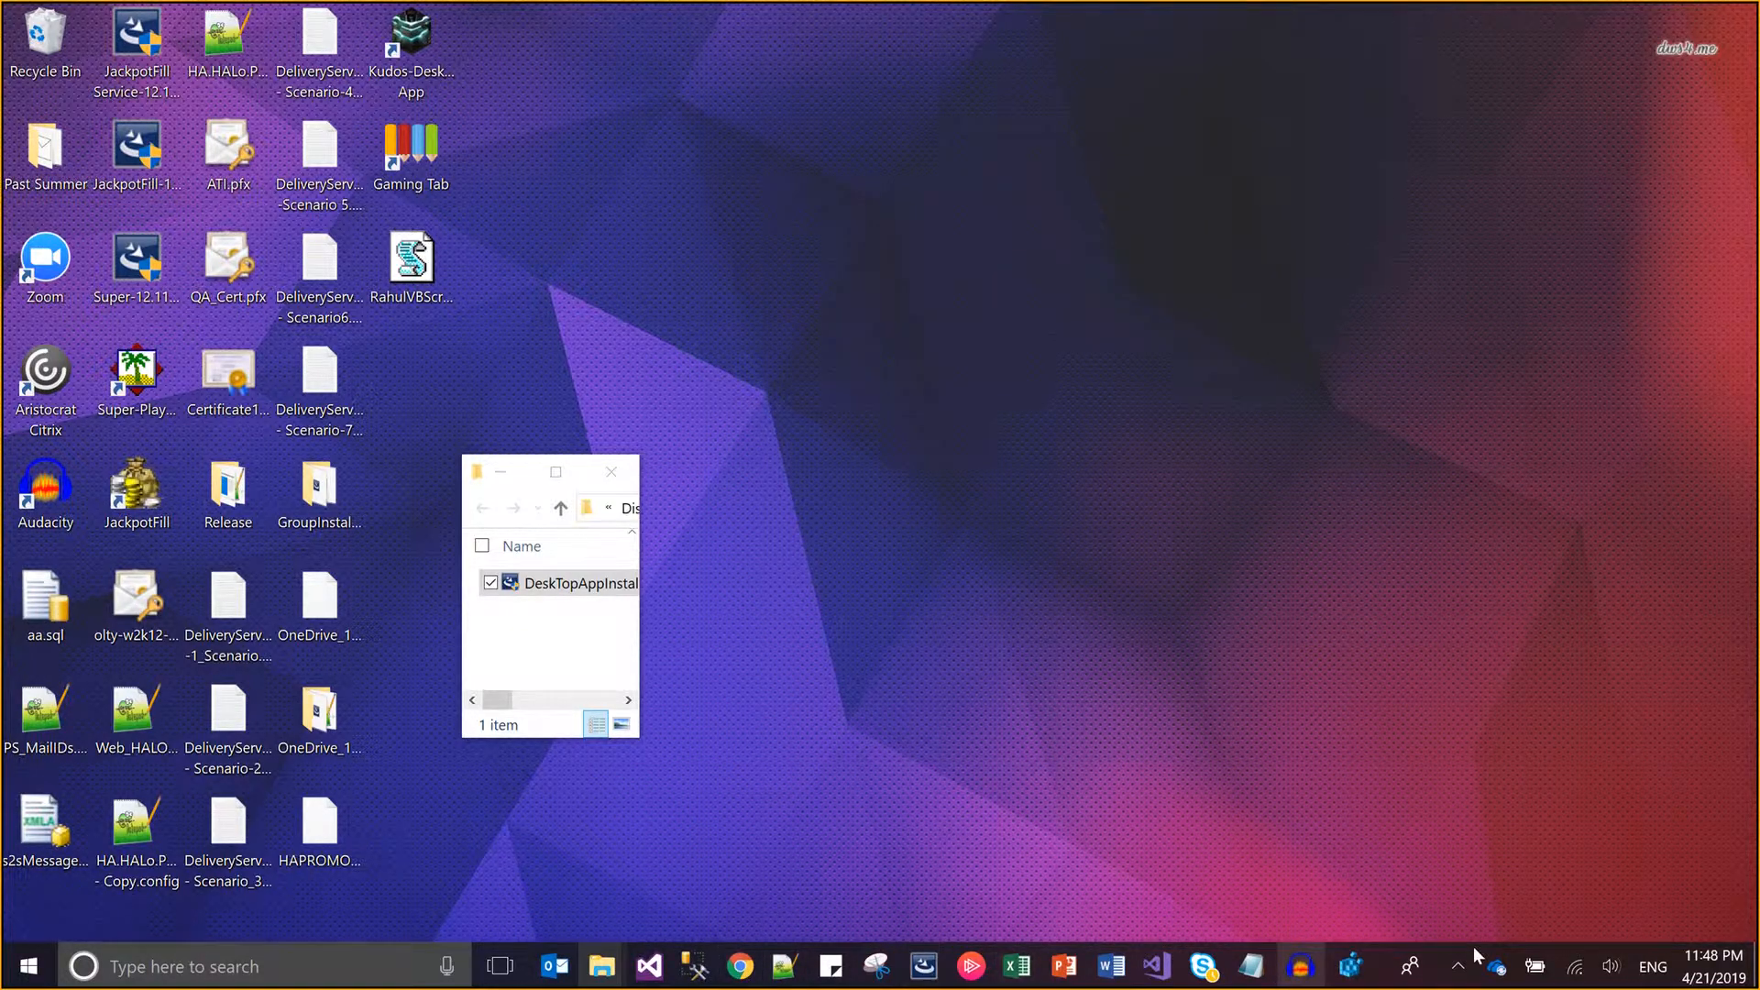
- Delete the leftover Jadoogar key under HKEY_LOCAL_MACHINE\SOFTWARE in Registry Editor
left_click(1350, 967)
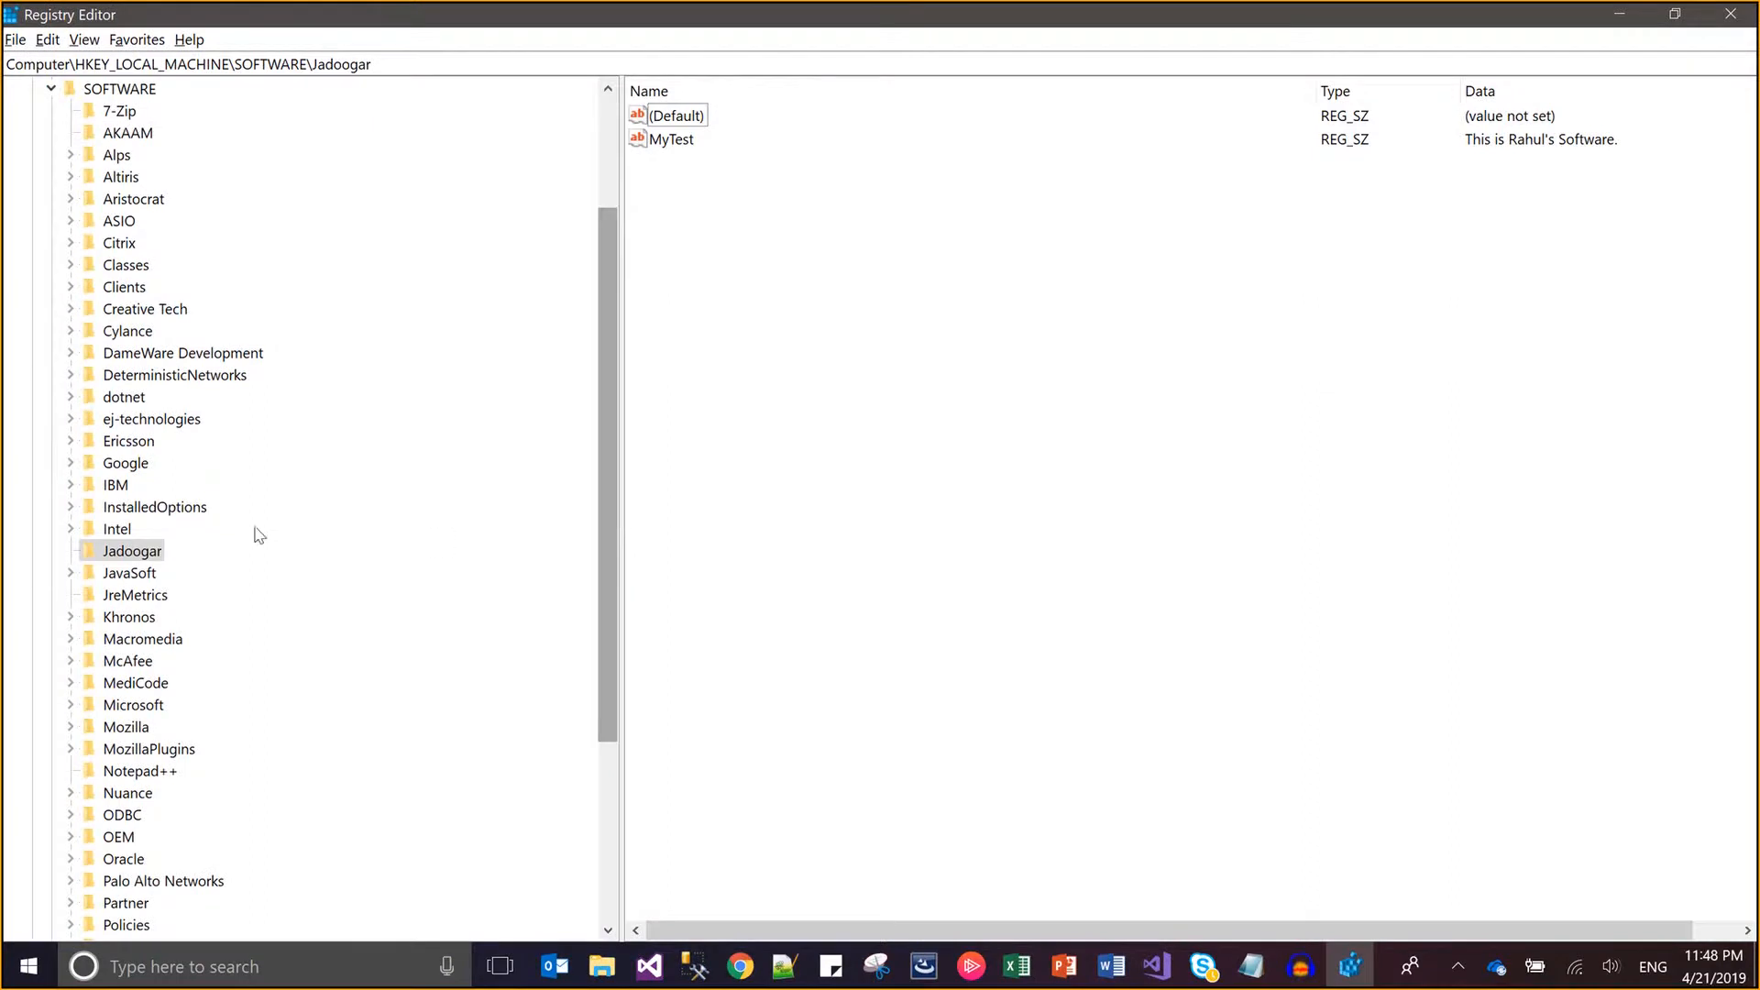
left_click(146, 552)
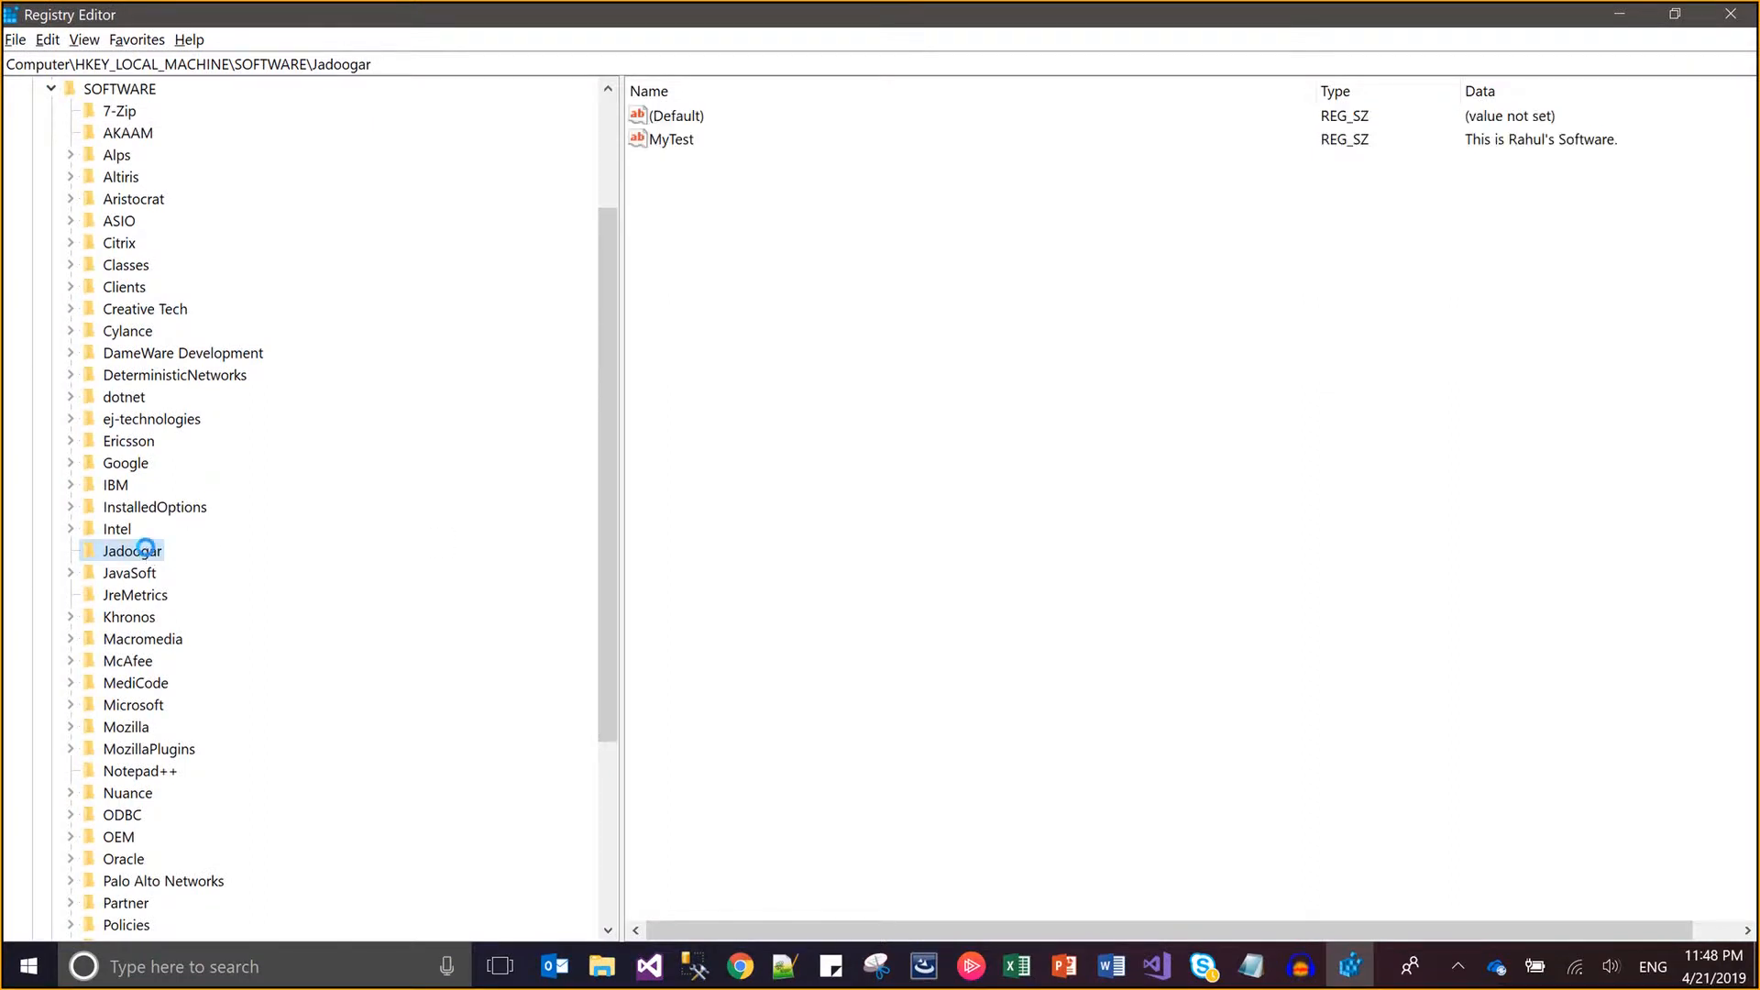
key("F5")
key("Delete")
key("Return")
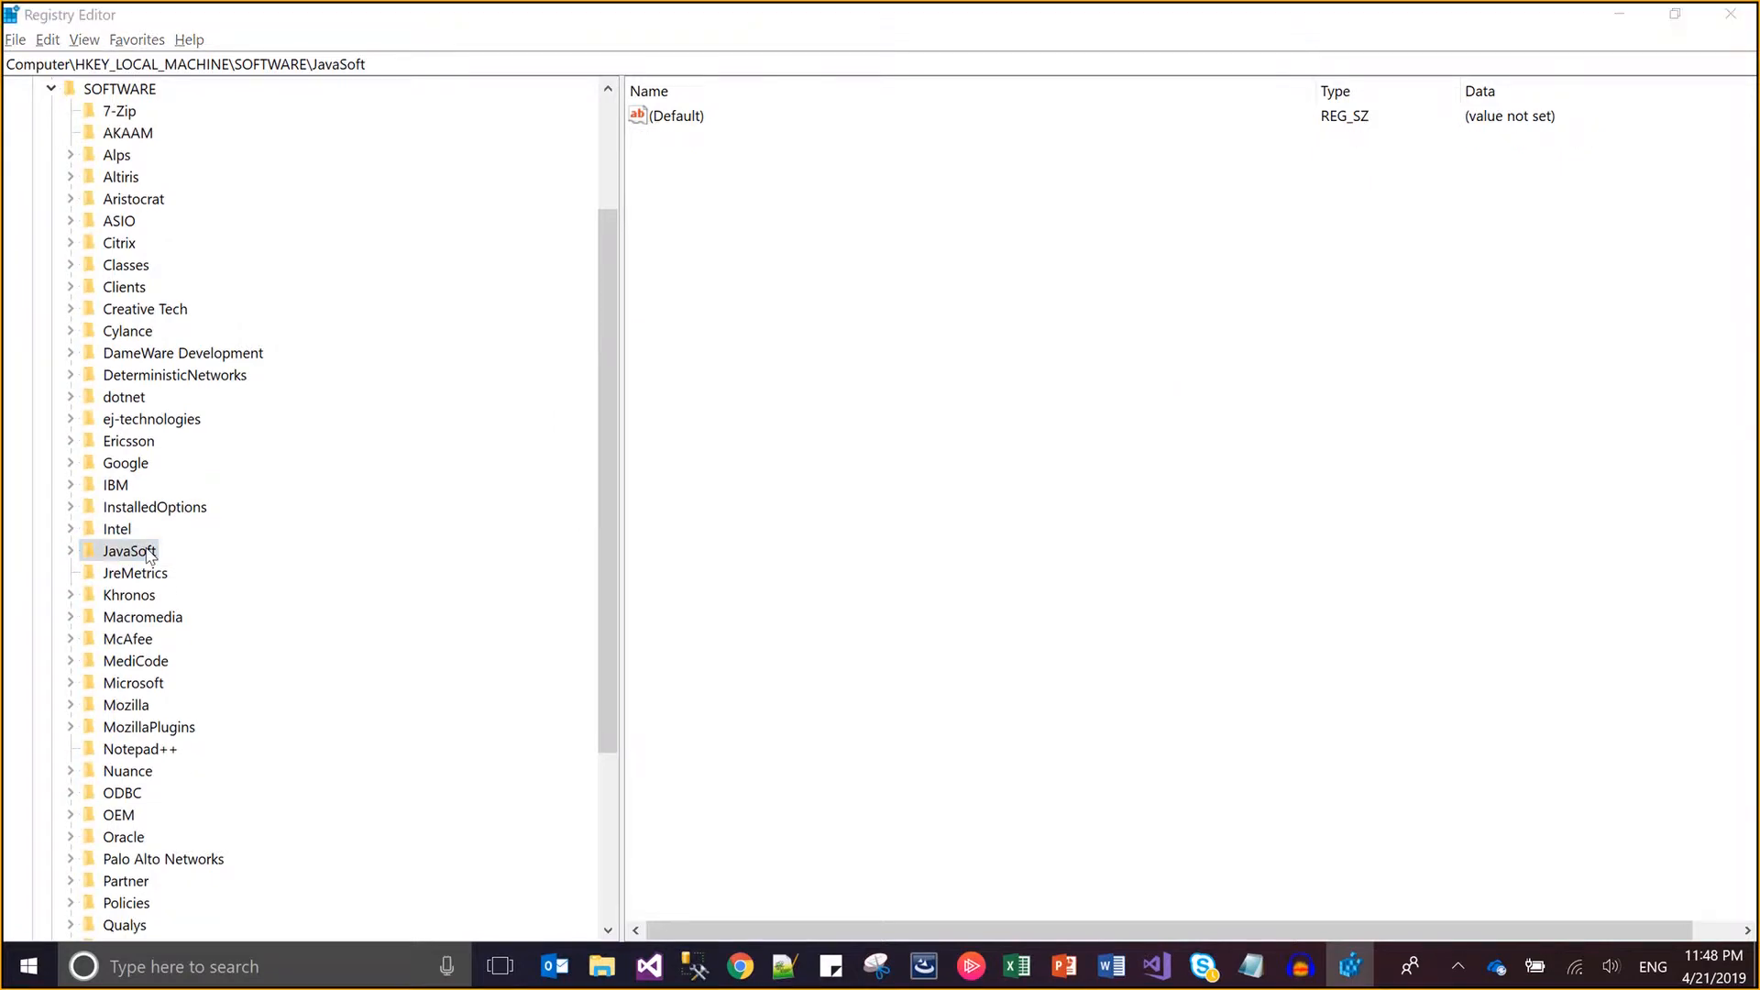
- Switch back to InstallShield and review the Jadoogar key in the destination computer's Registry view
key("alt+Tab")
key("alt+Tab")
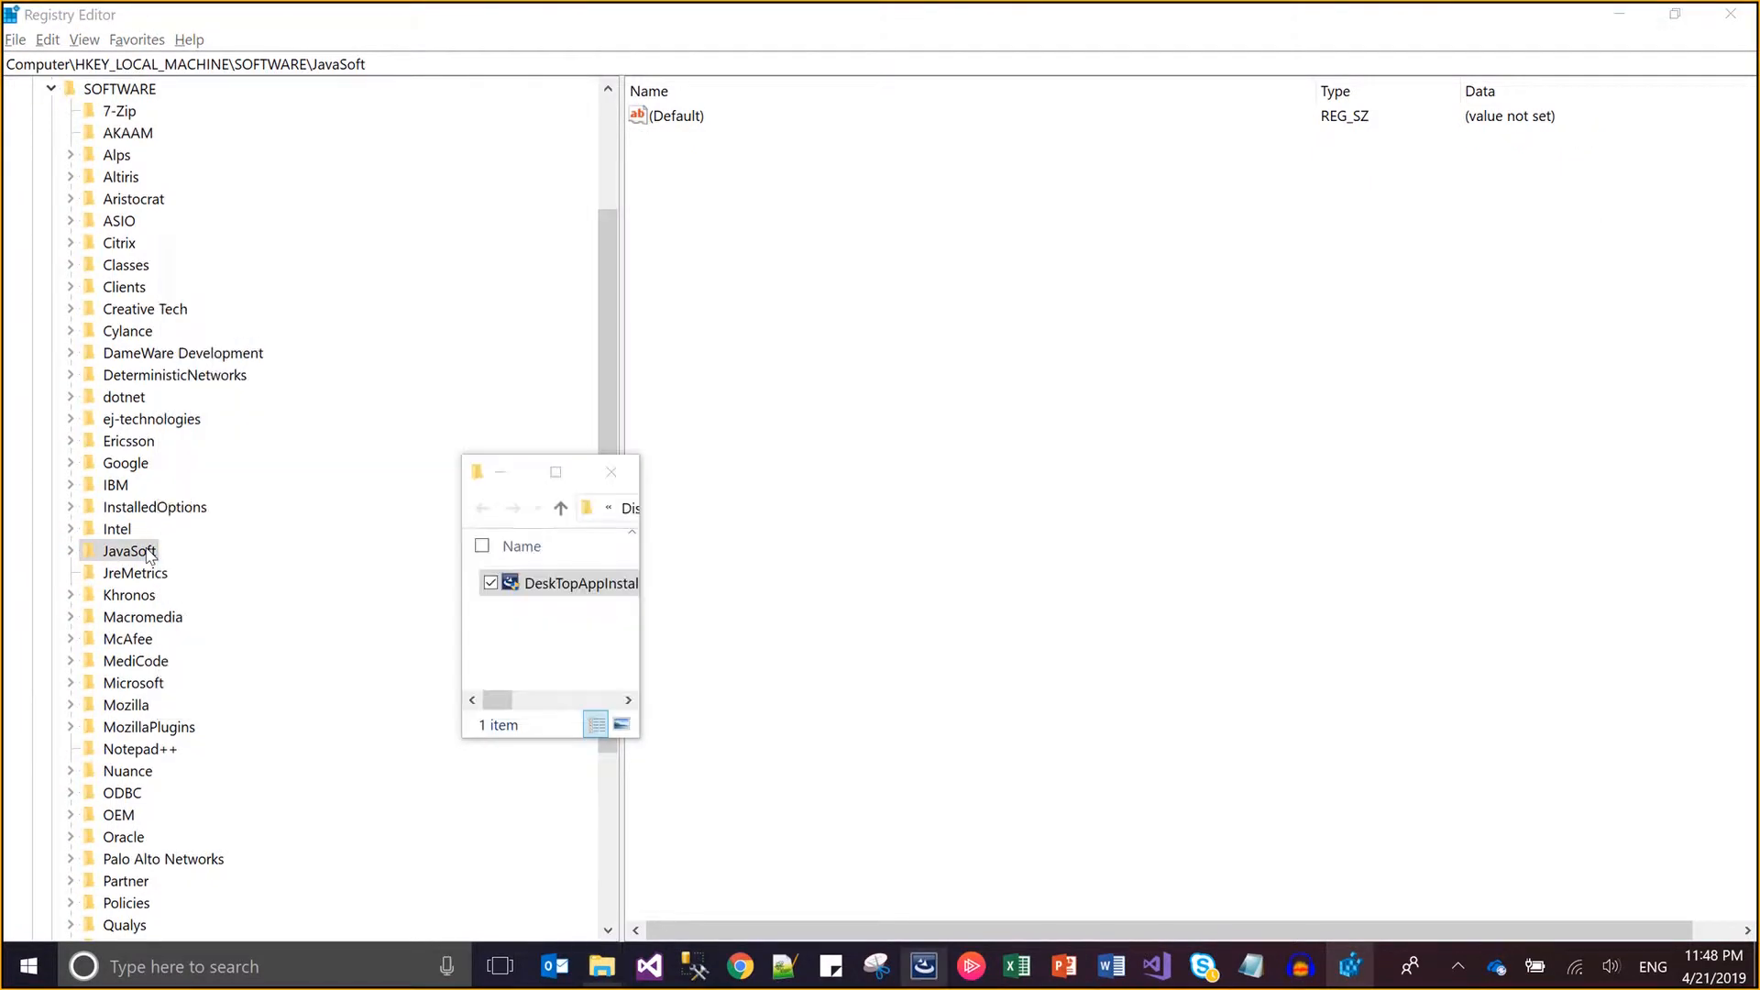
key("alt+Tab")
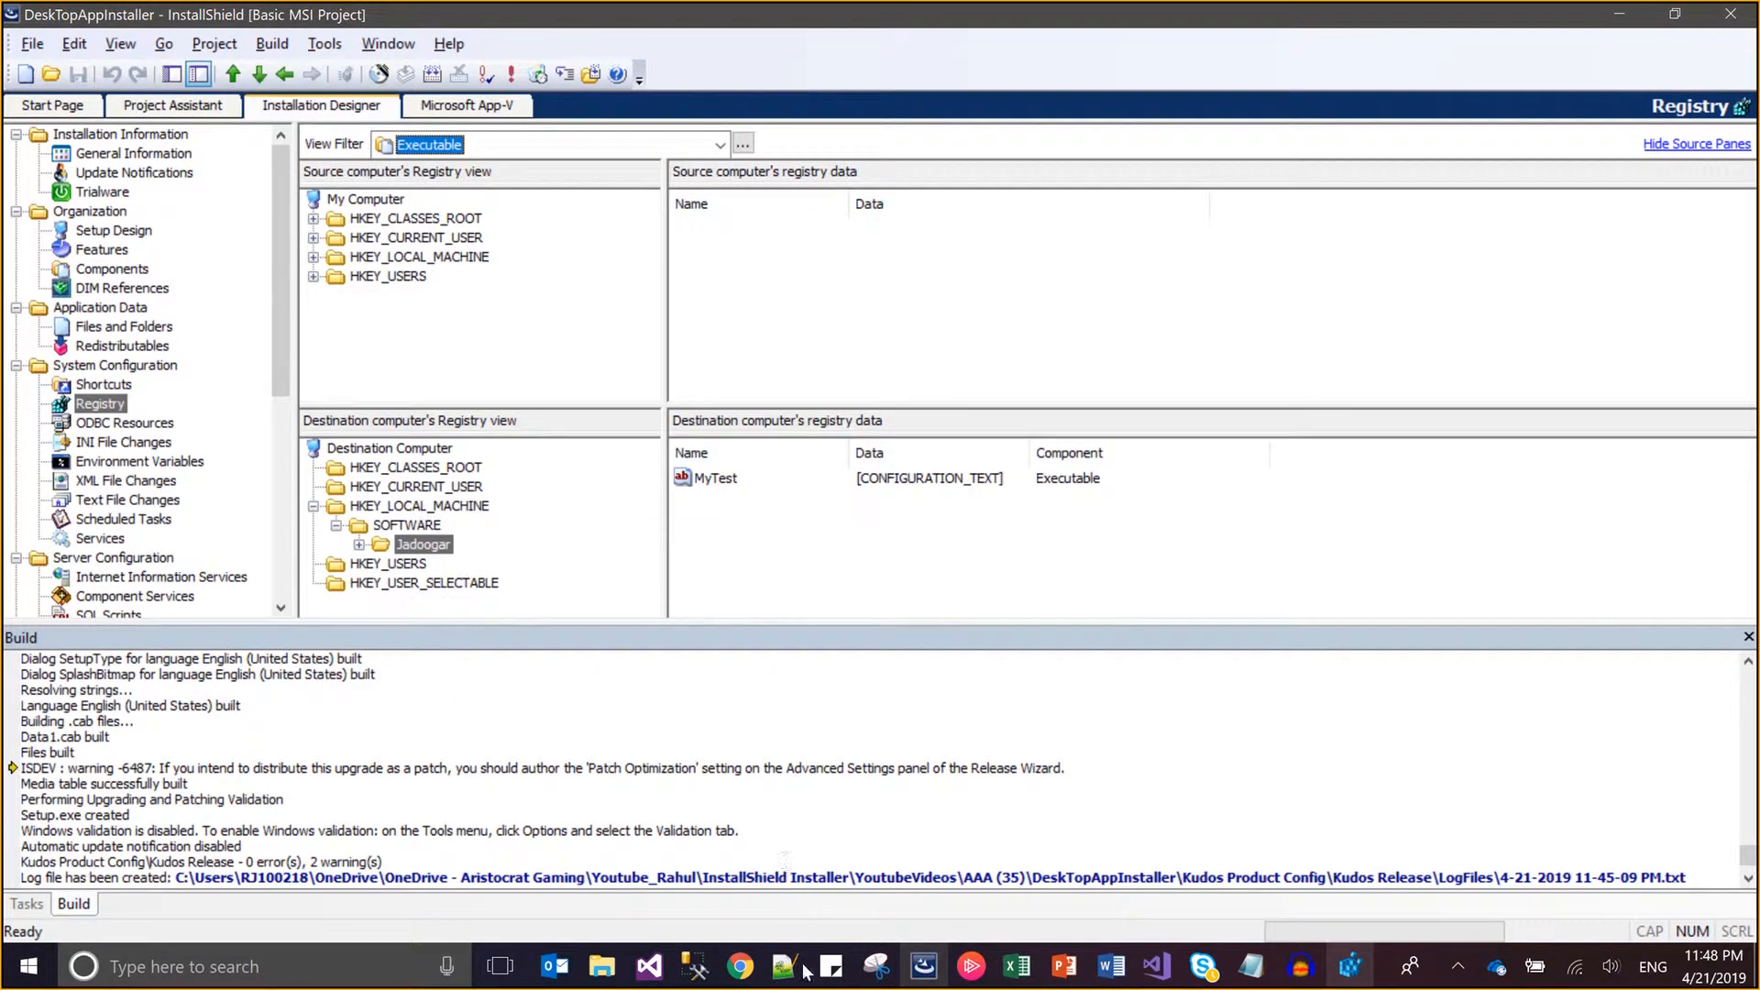
left_click(741, 970)
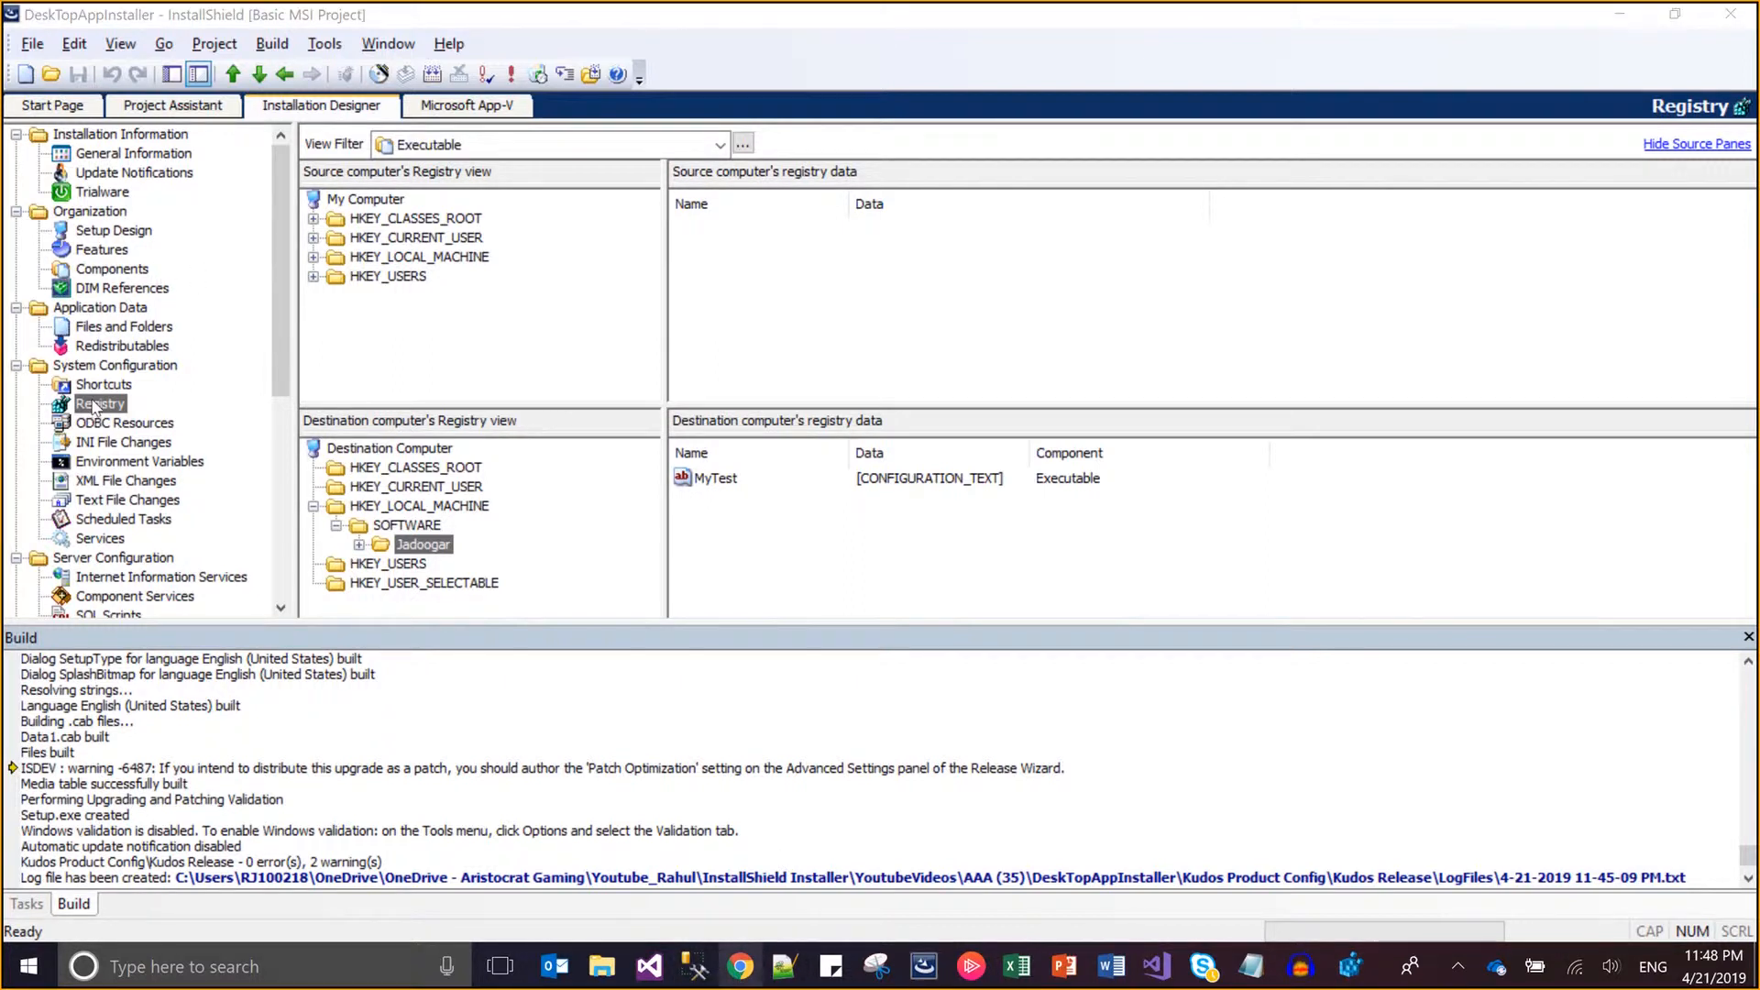
key("super+d")
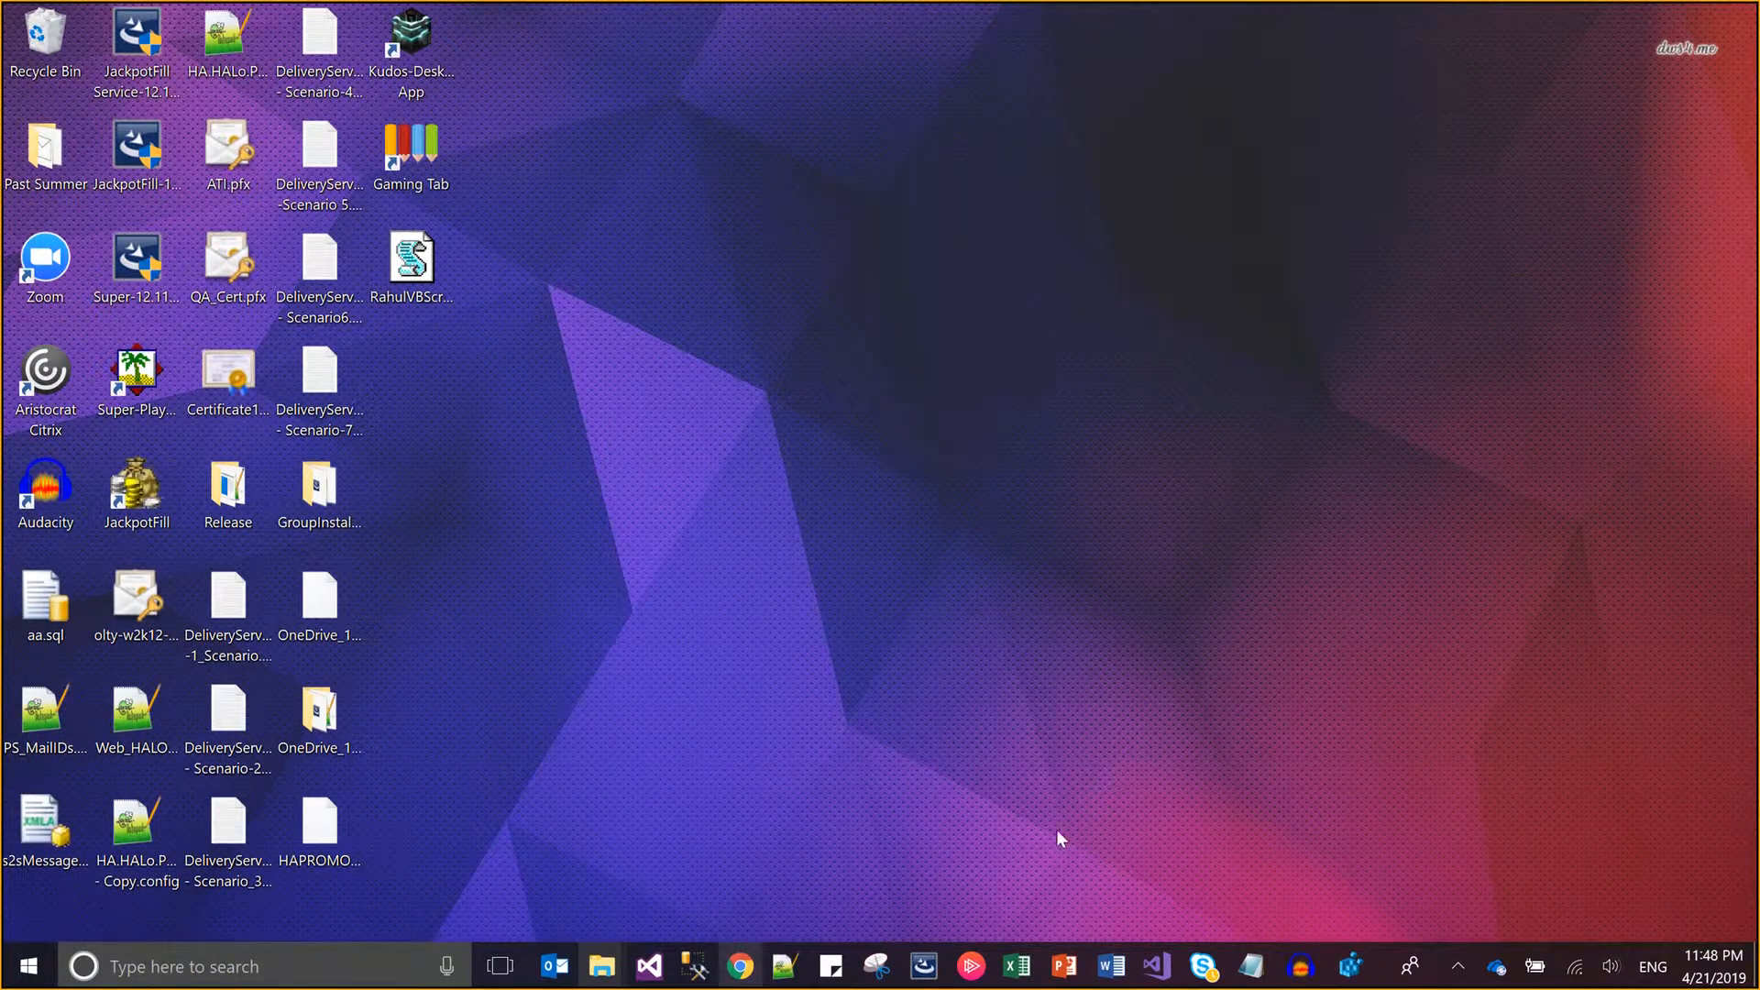
left_click(925, 964)
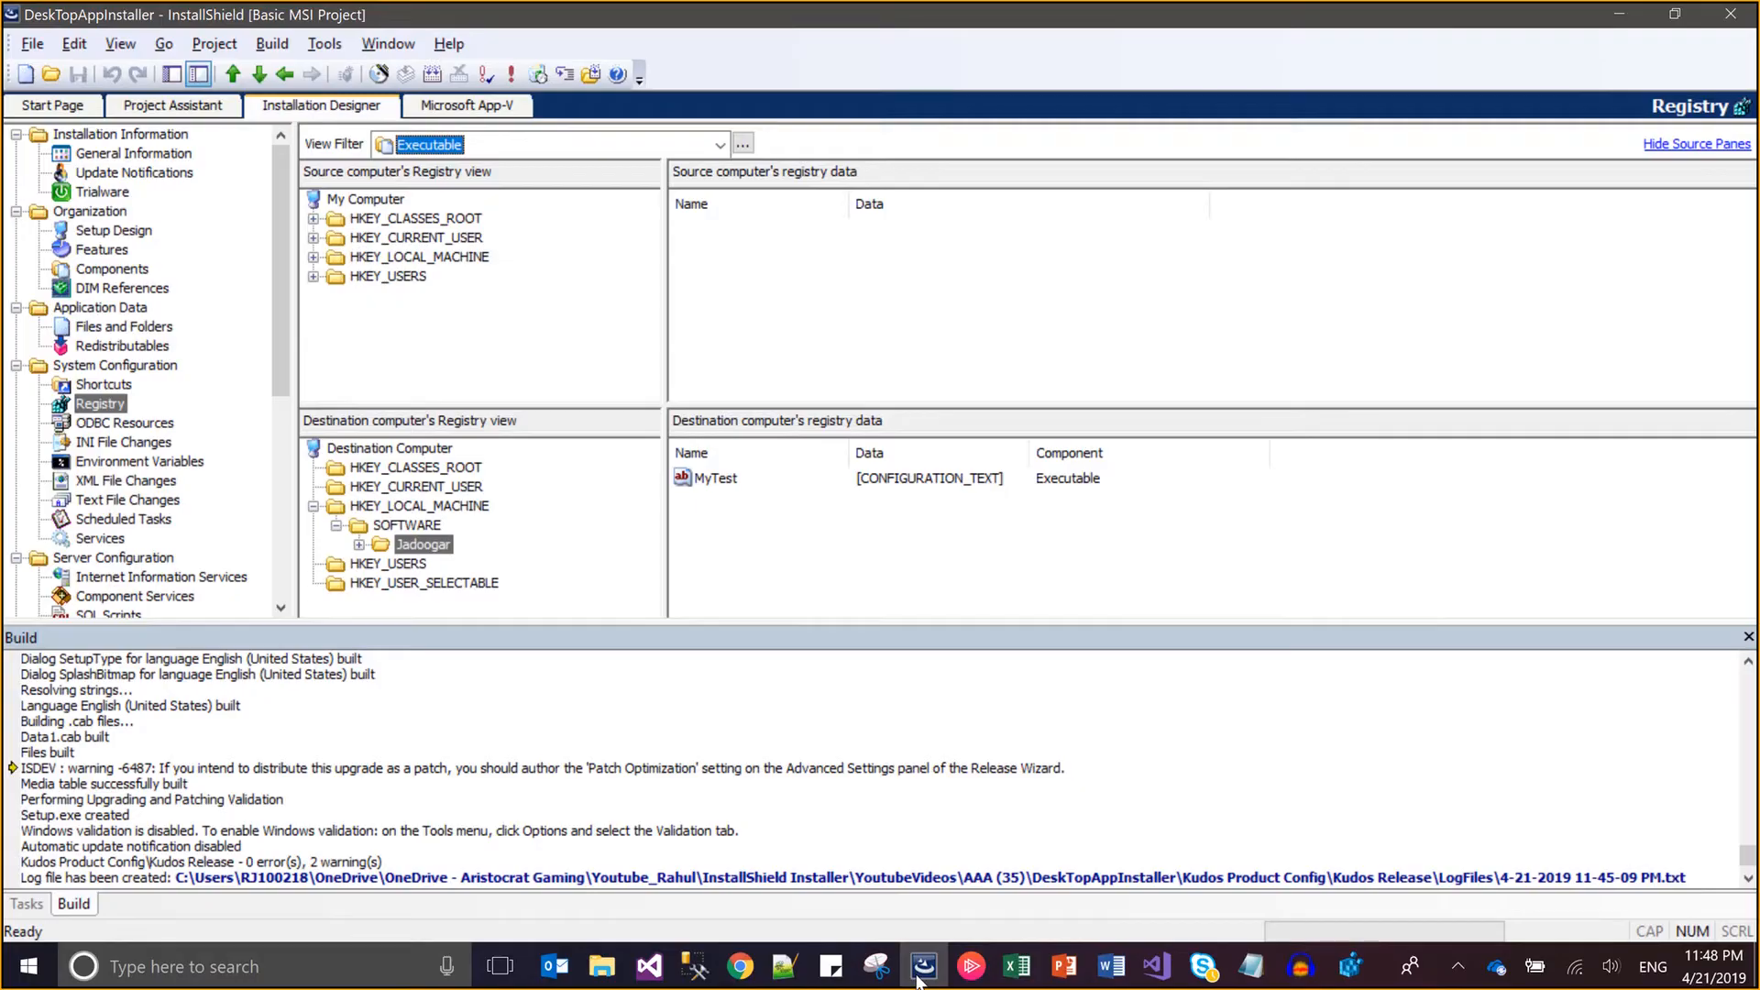
- Open the Flexera thread 219252-Basic-MSI-registry-key-is-not-deleted-on-uninstall in a new Chrome tab, minimizing the extra incognito window
left_click(738, 971)
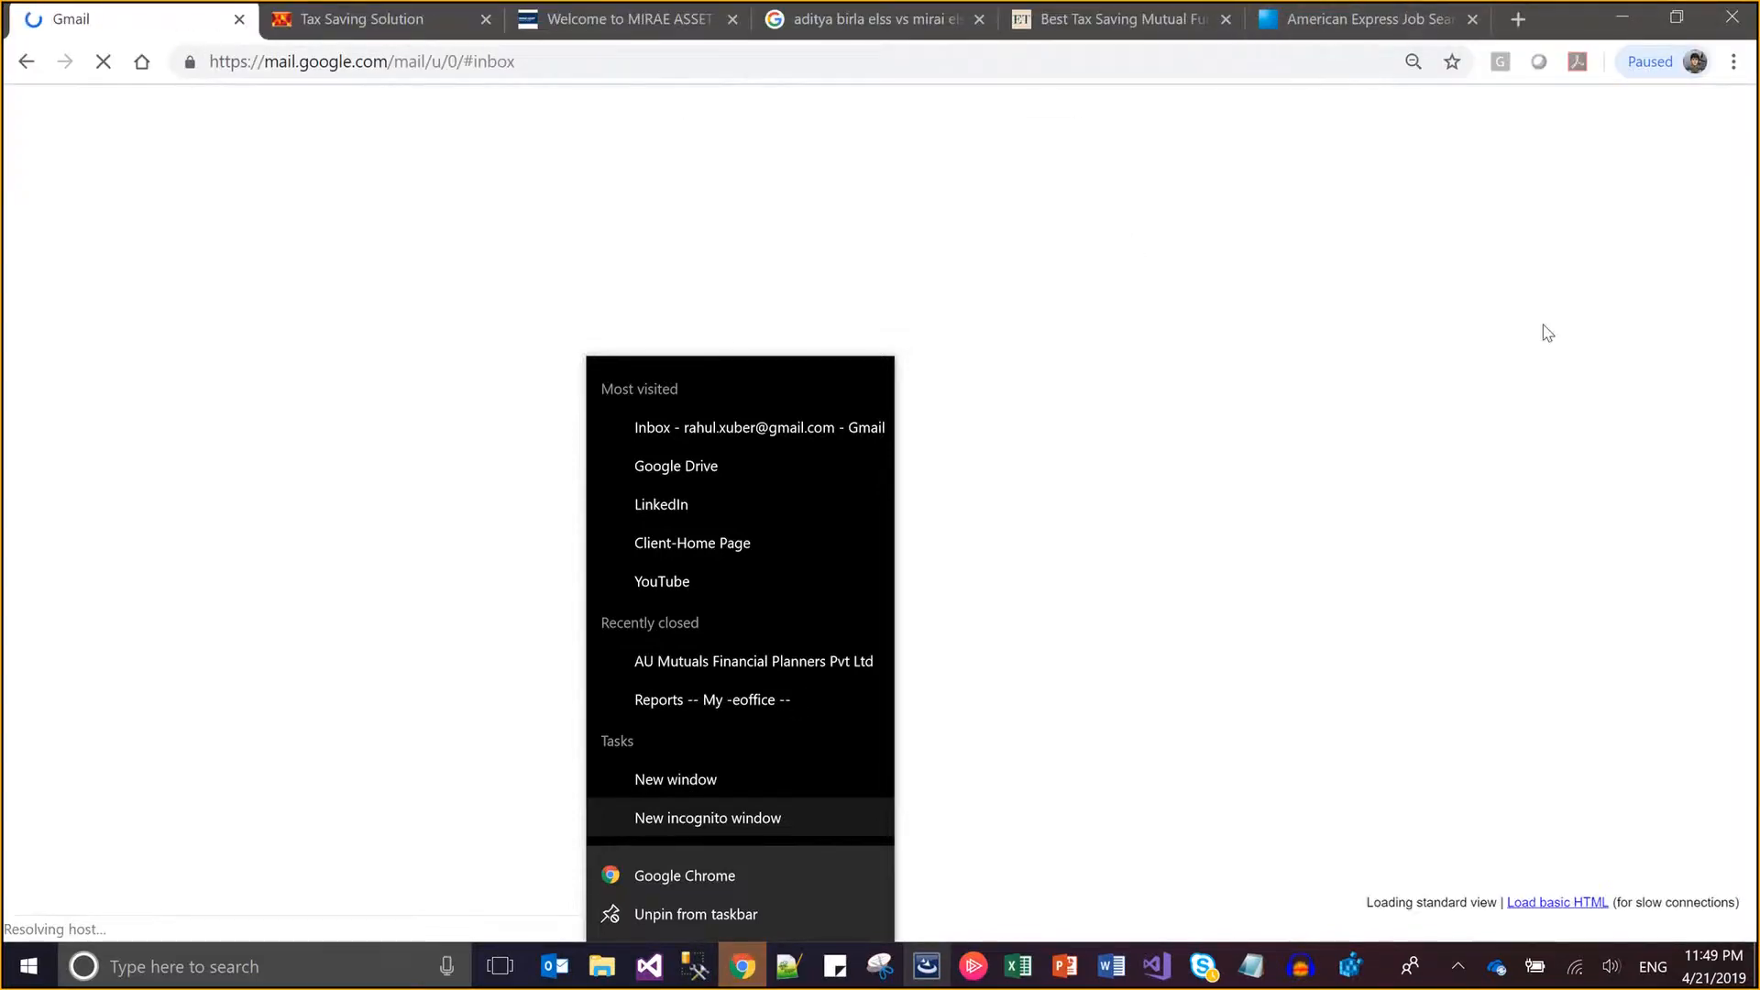
left_click(1518, 21)
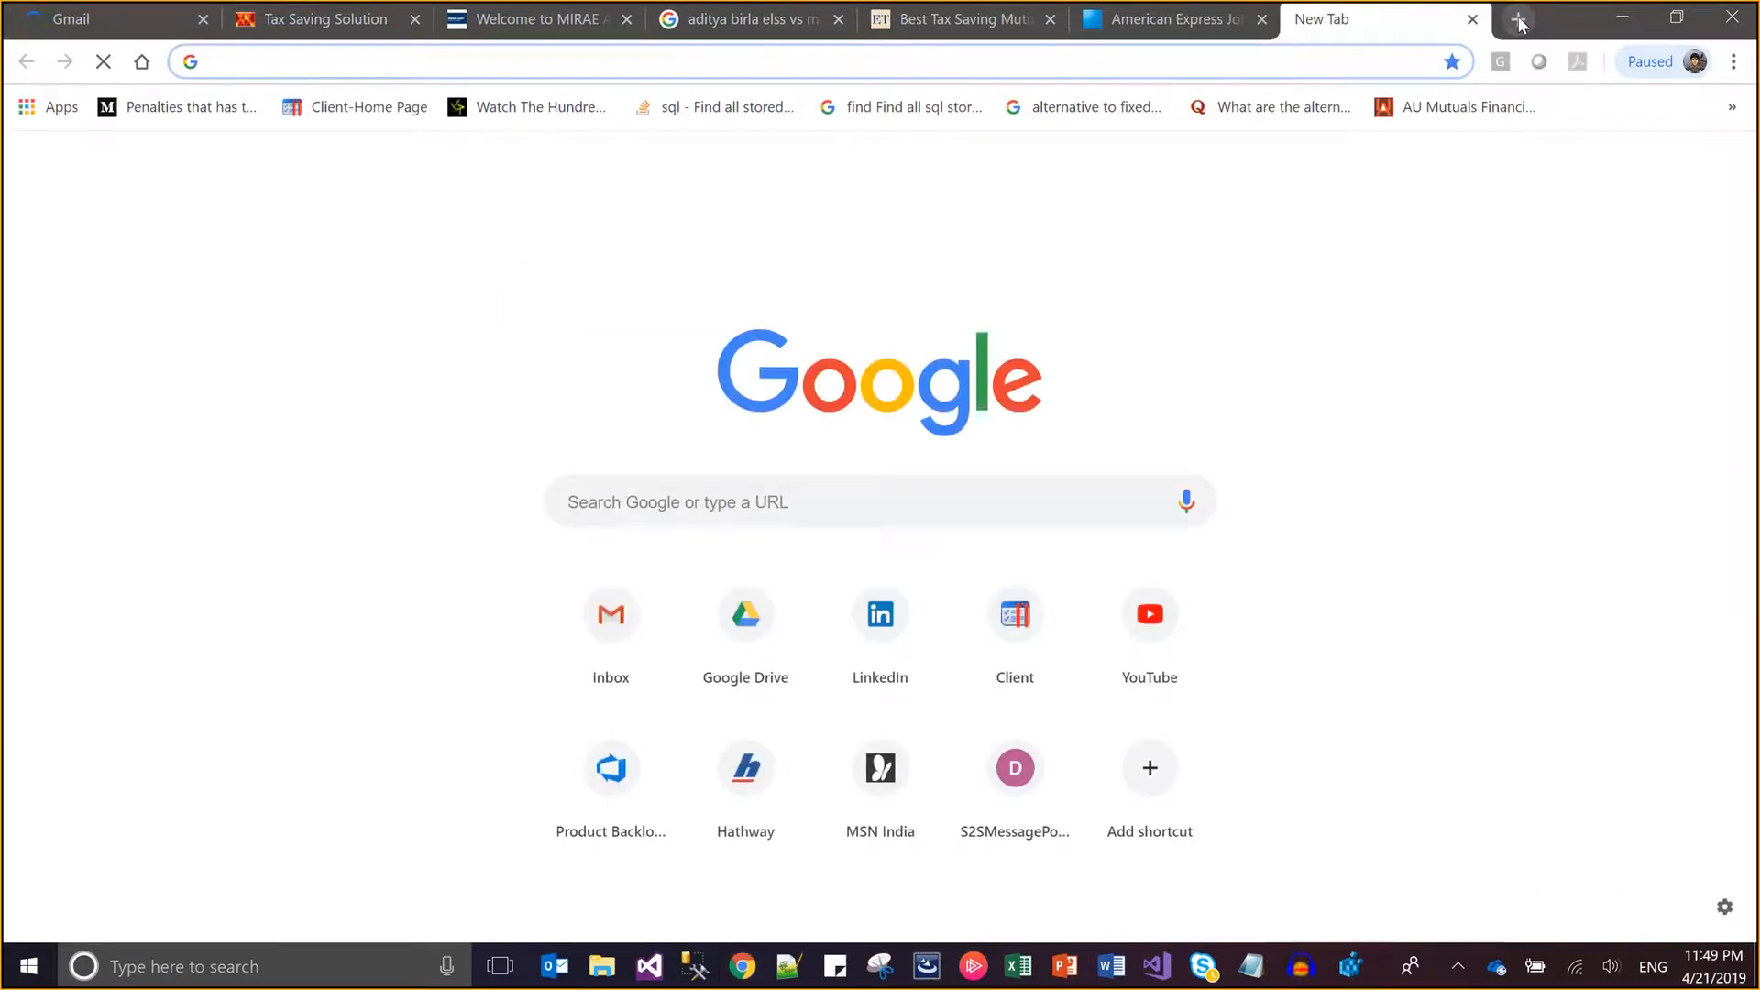
type("https://community.flexerasoftware.com/showthread.php?219252-Basic-MSI-registry-key-is-not-deleted-on-uninstall")
key("Return")
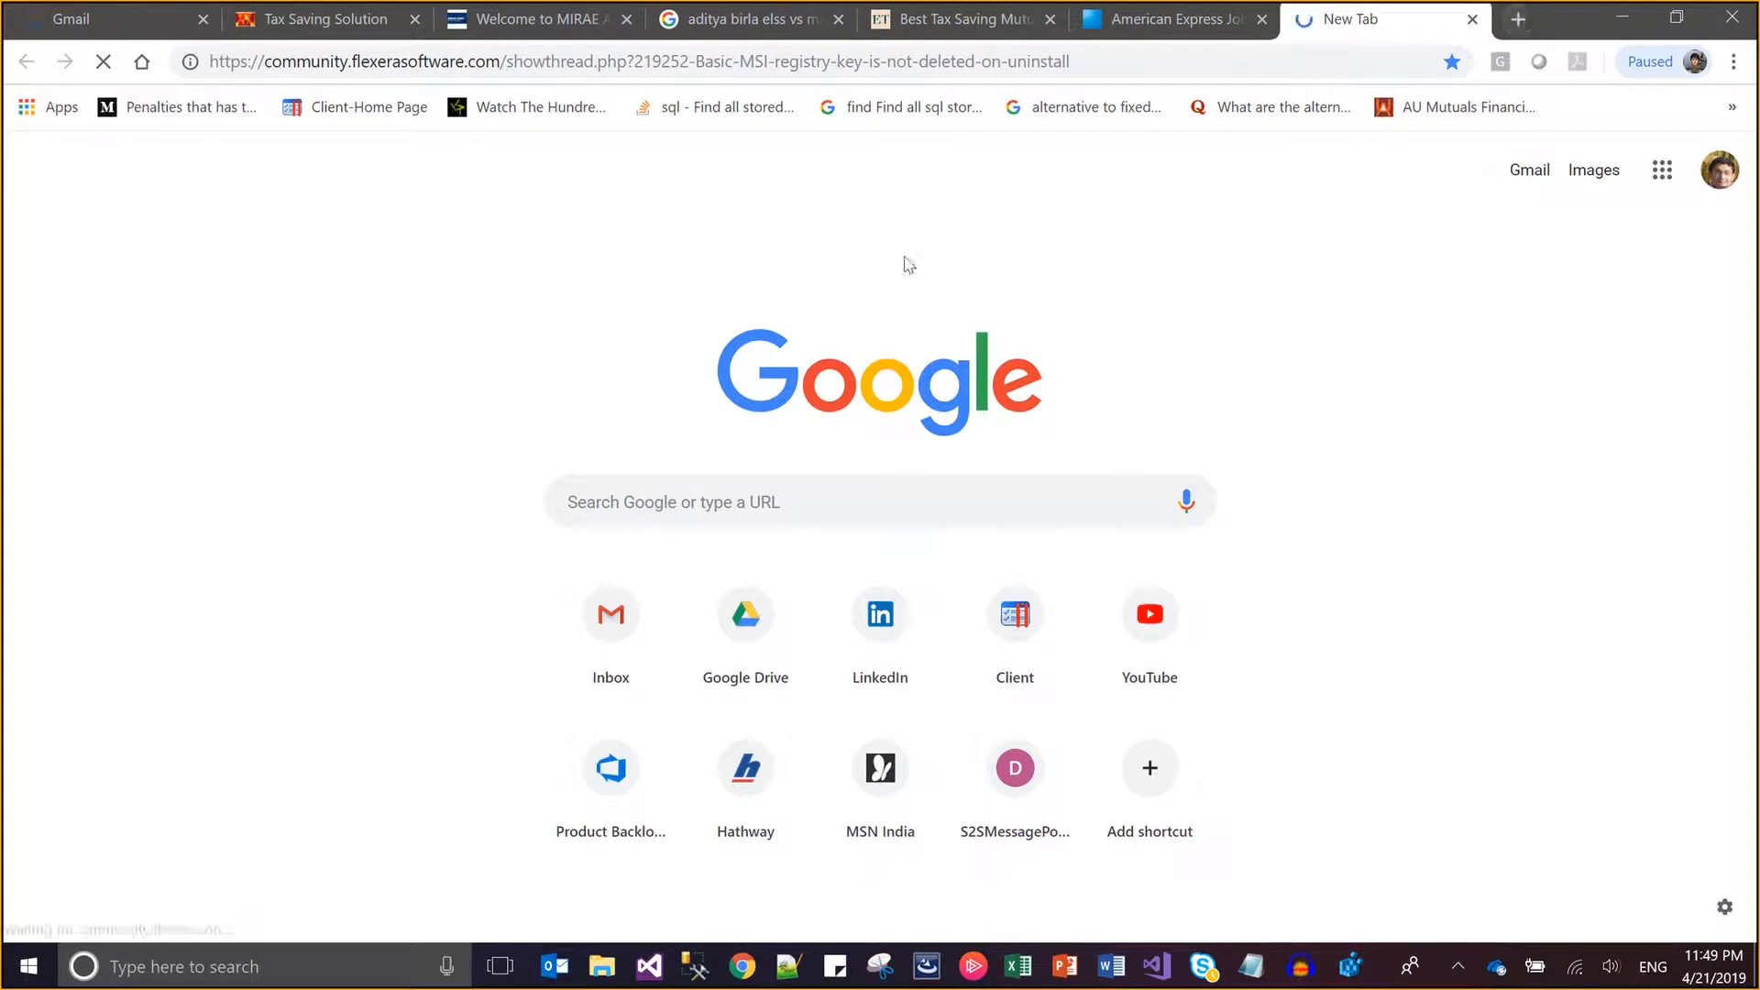
key("ctrl+shift+n")
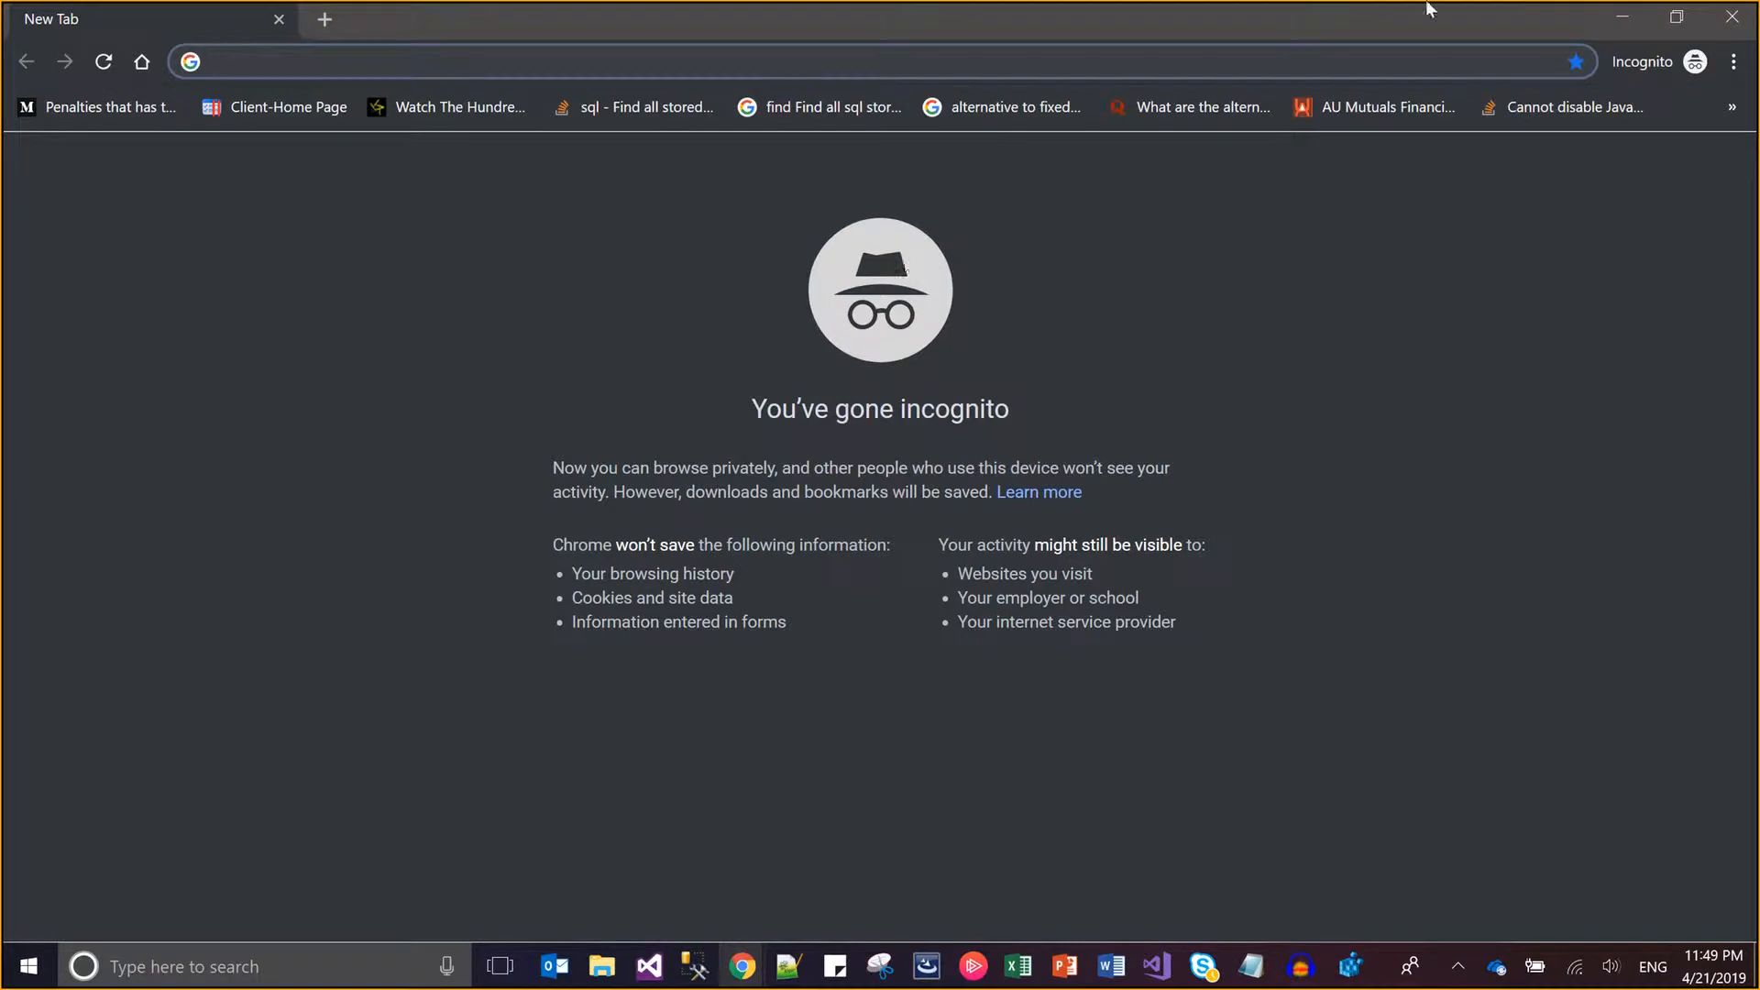
left_click(1623, 16)
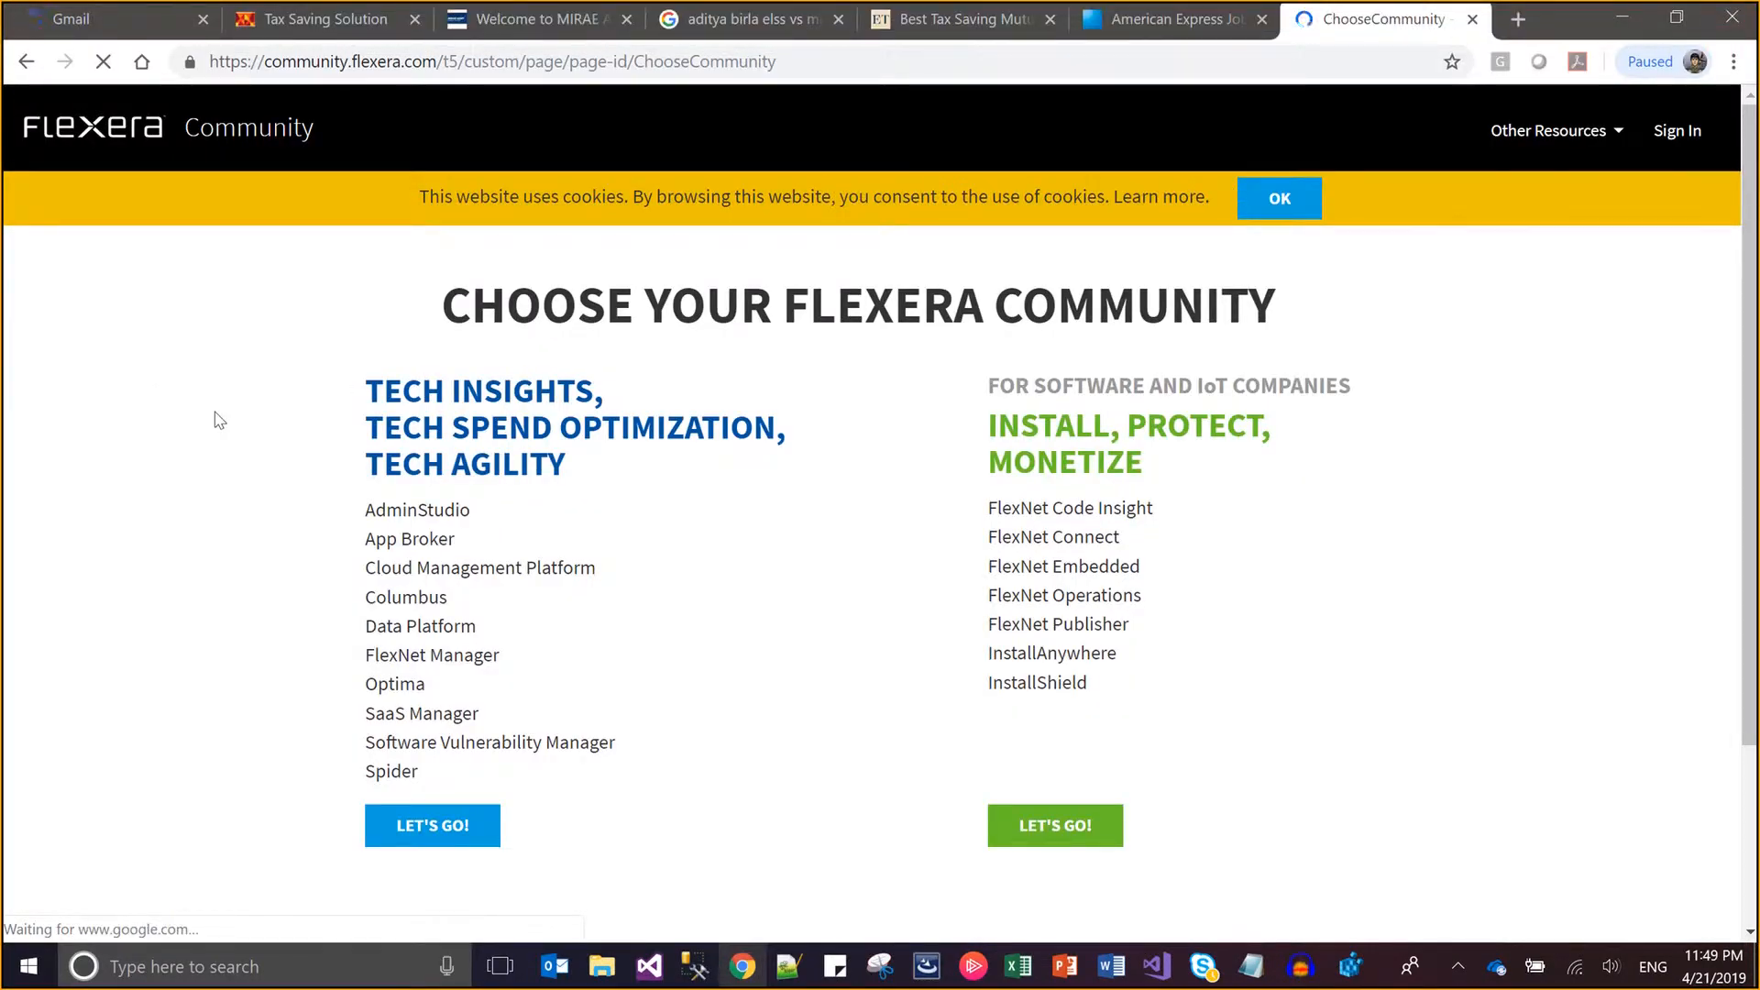
- Enter Flexera's Install, Protect, Monetize community, look through its home page, and return to the InstallShield project
left_click(1059, 823)
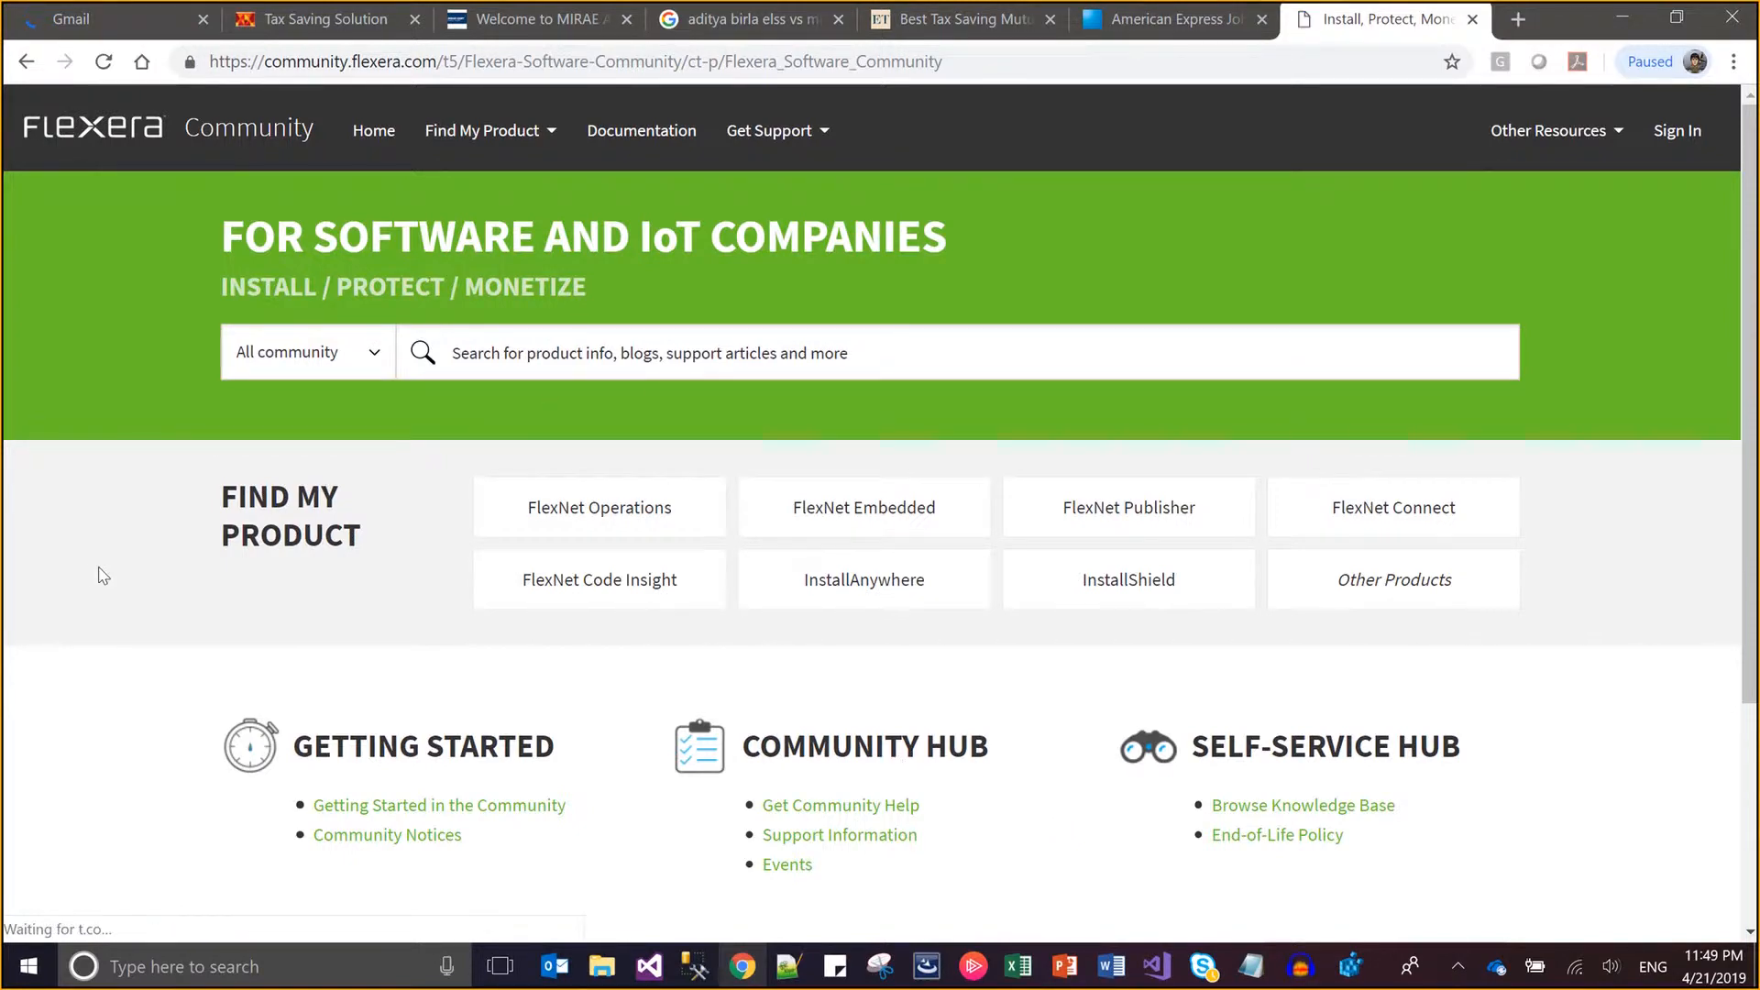
scroll(91, 576, "down", 2)
scroll(91, 576, "down", 2)
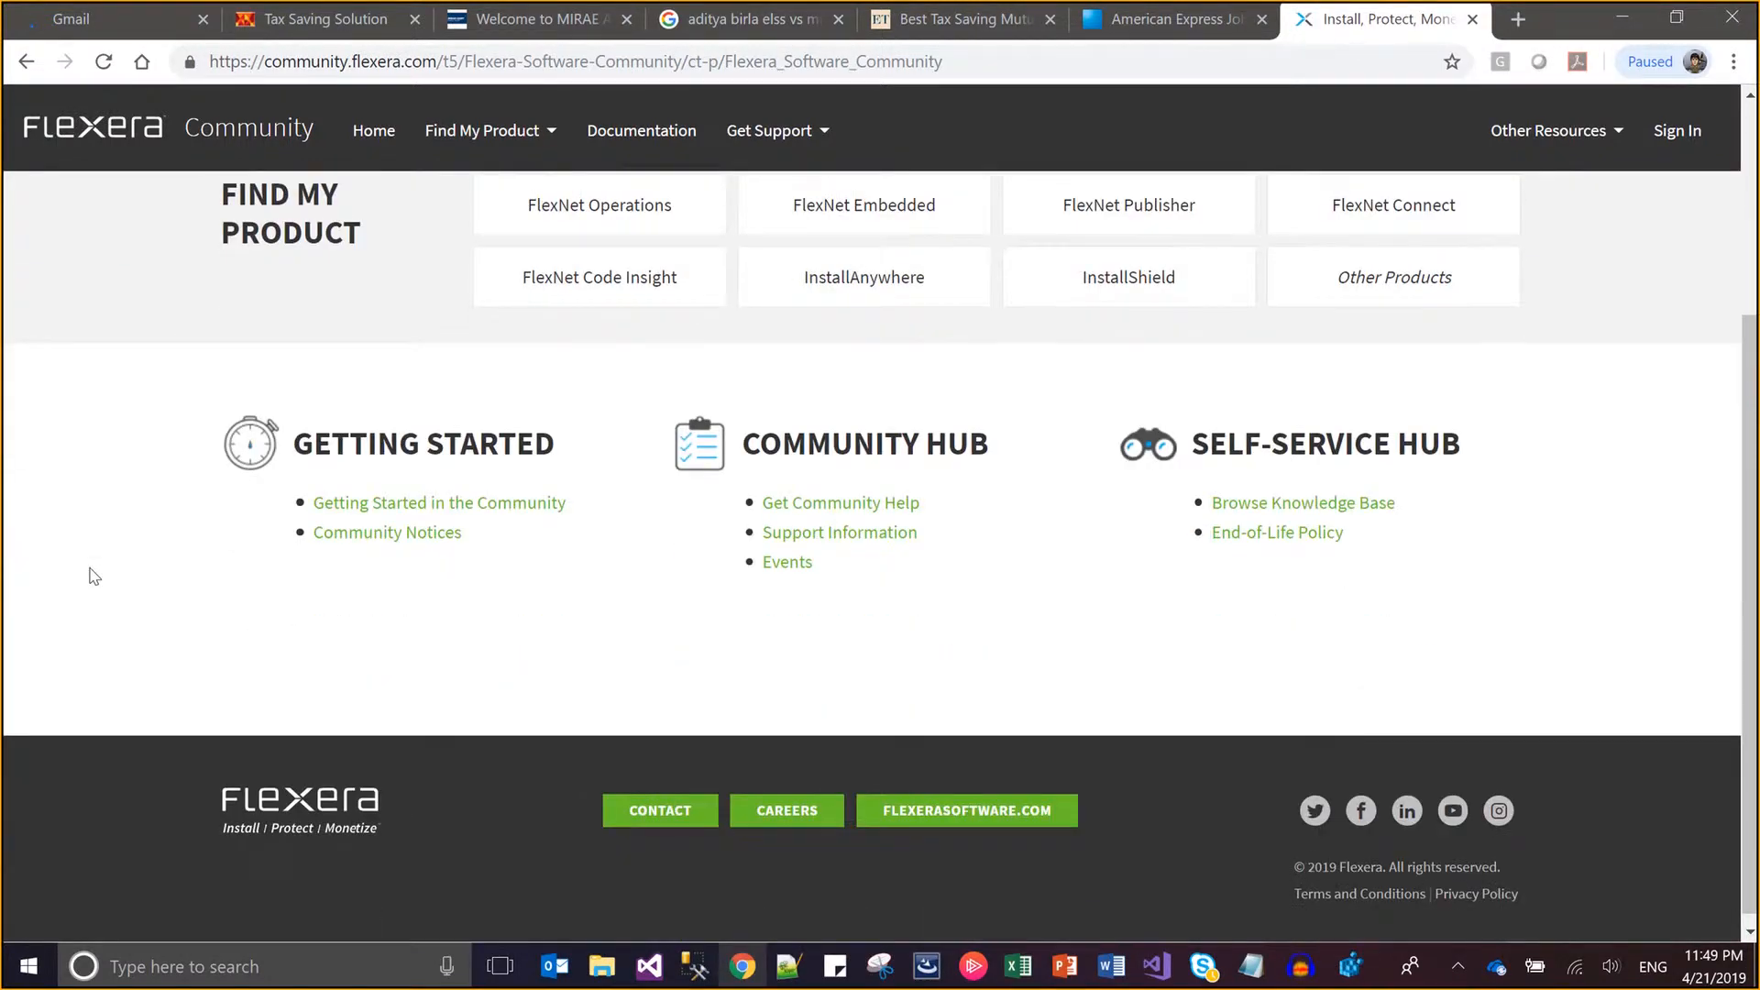
left_click(1620, 20)
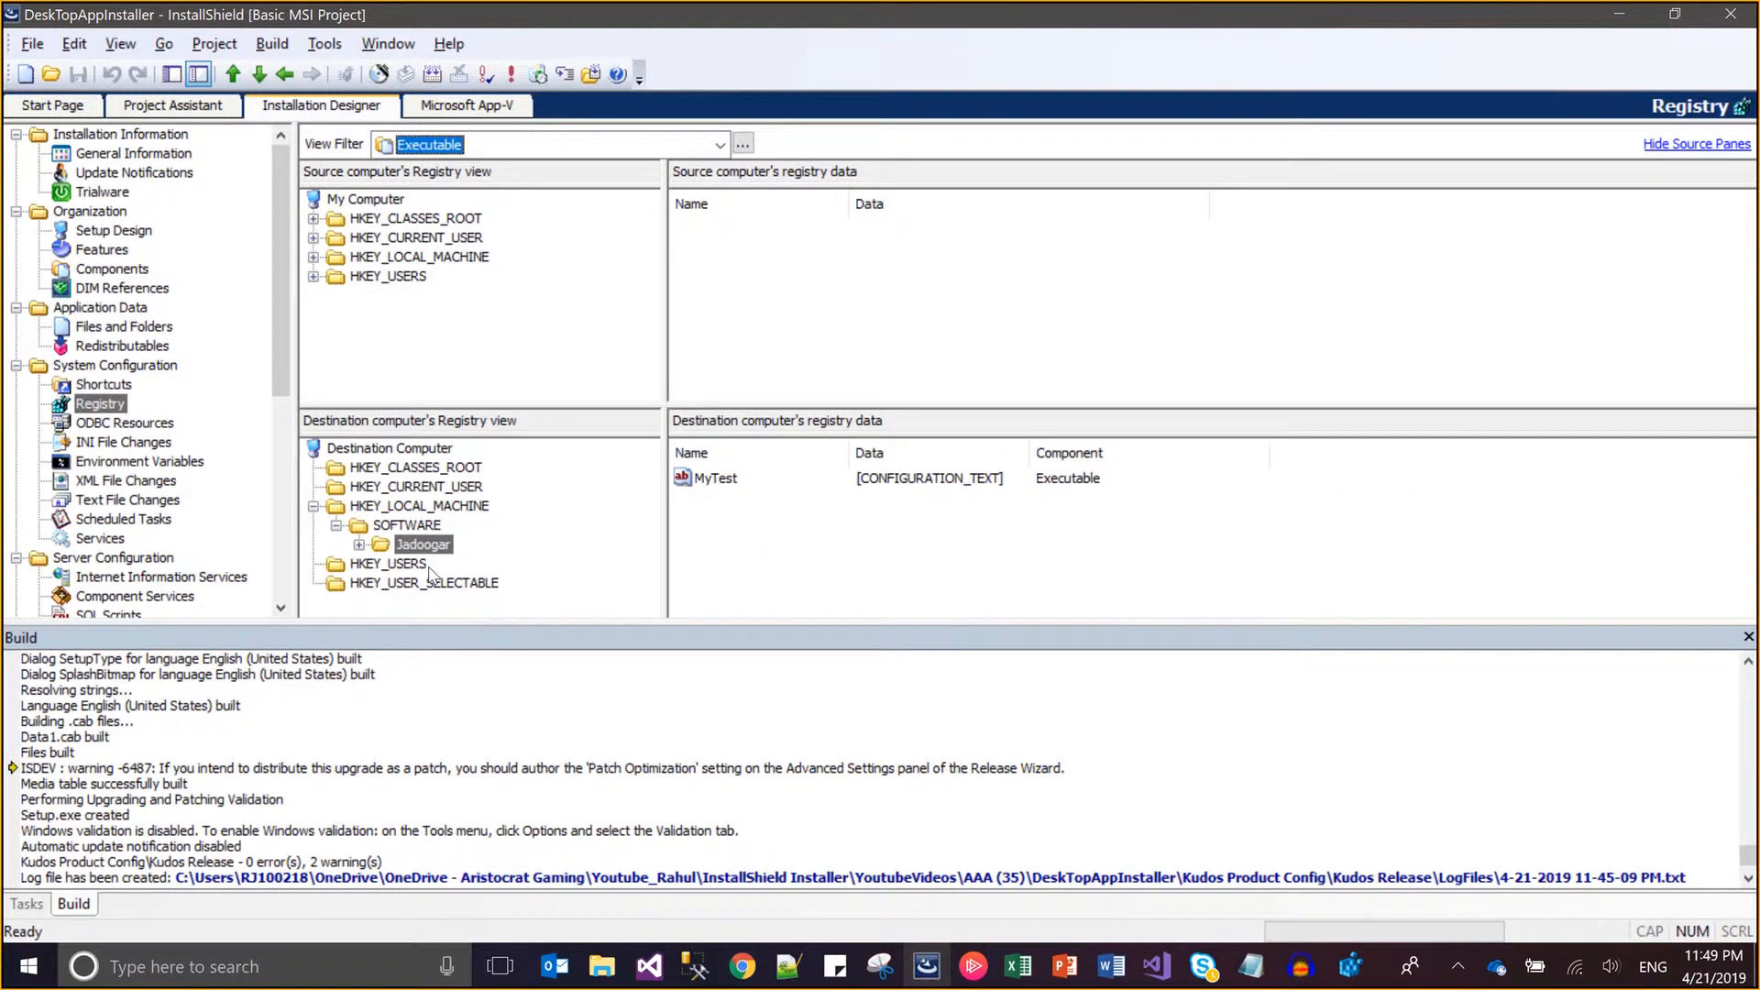
- Generate a new GUID as the Component Code of the Executable component and save the project
left_click(111, 270)
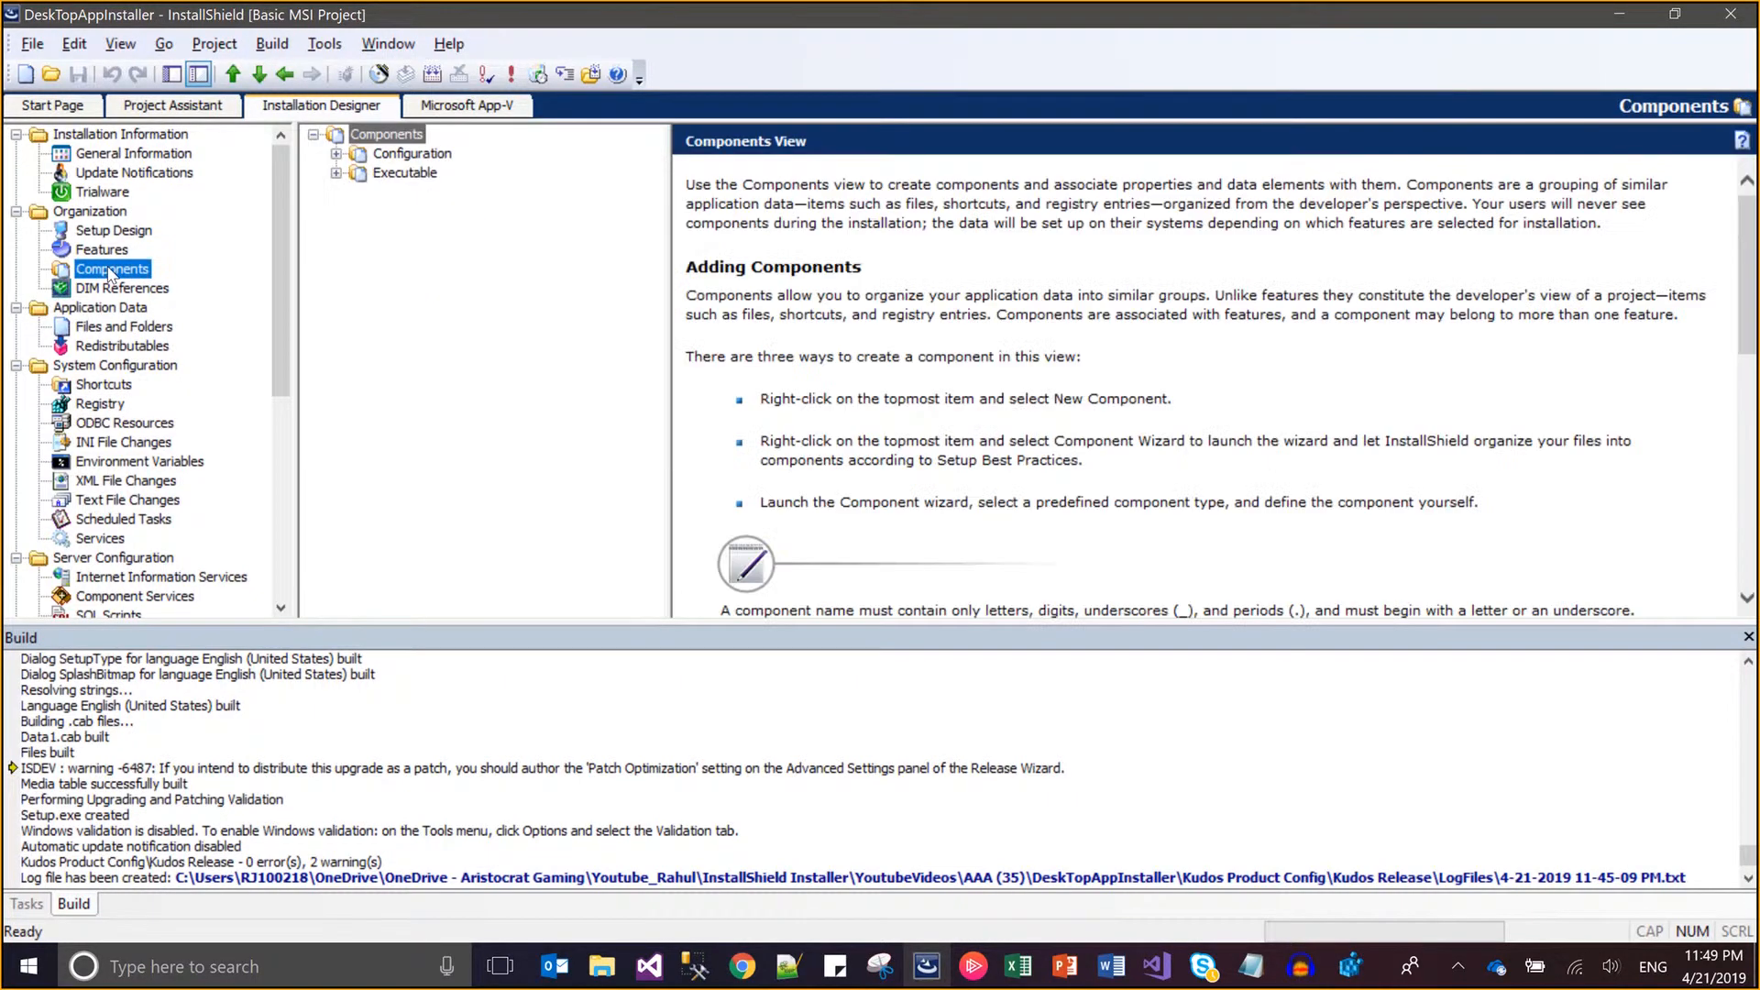
left_click(417, 174)
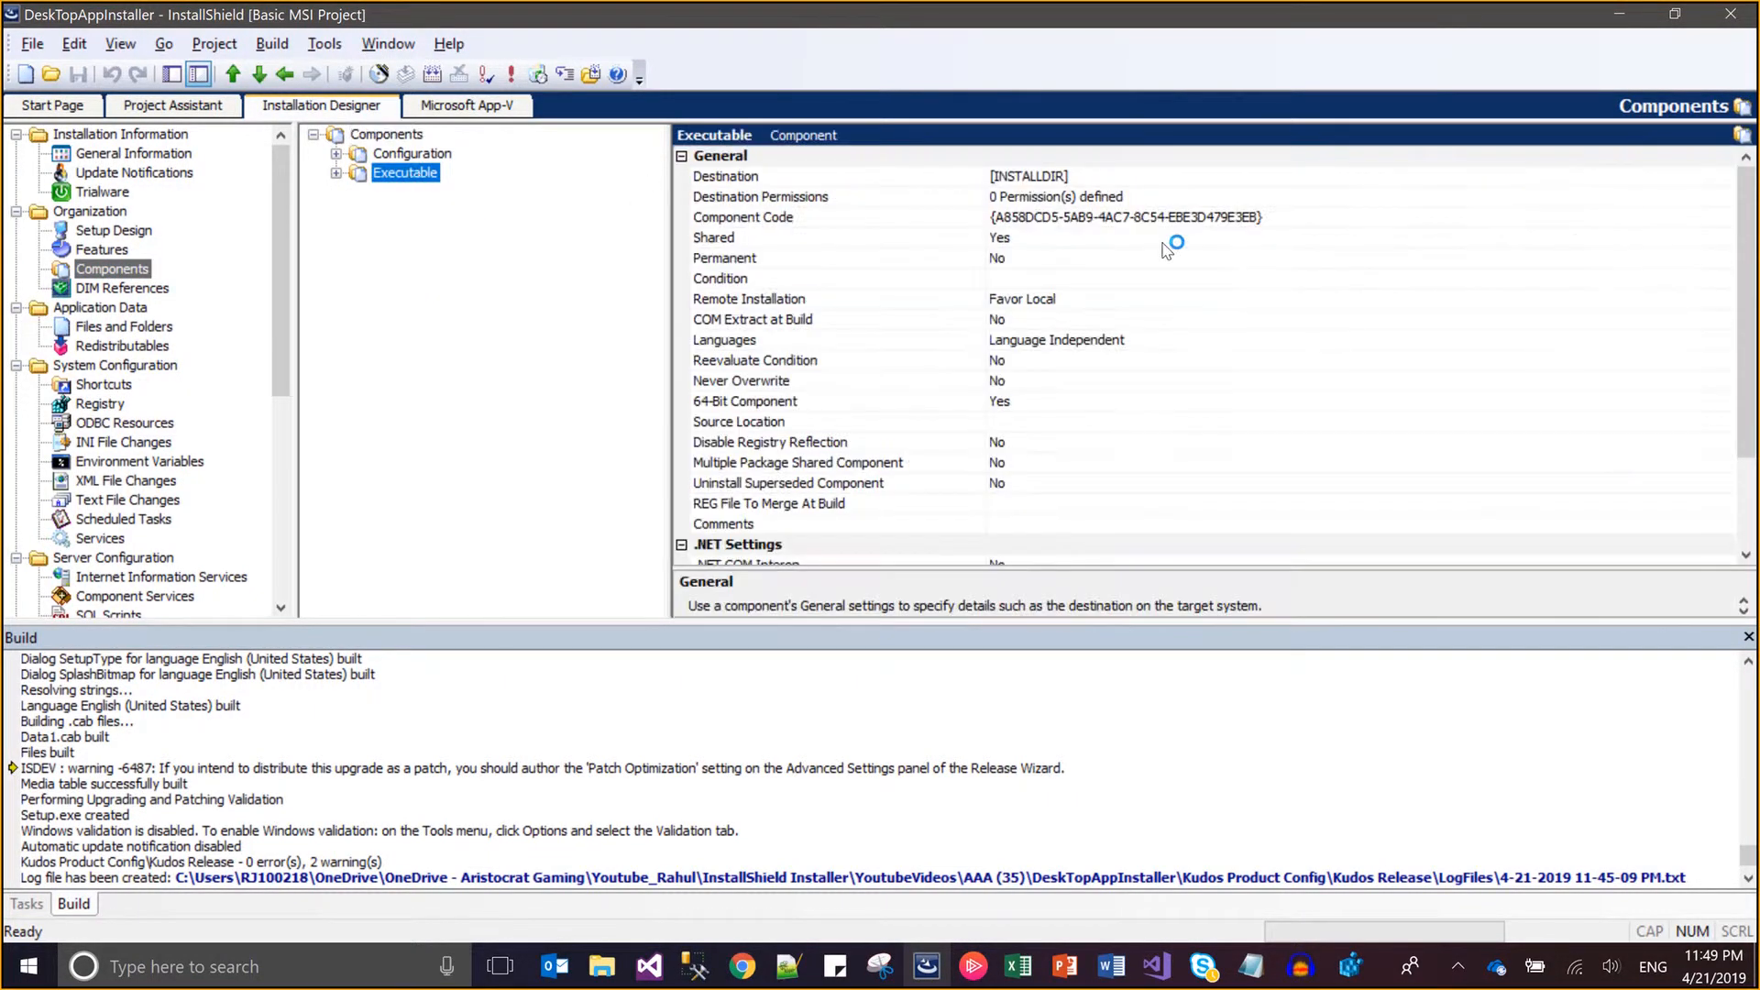
left_click(1191, 220)
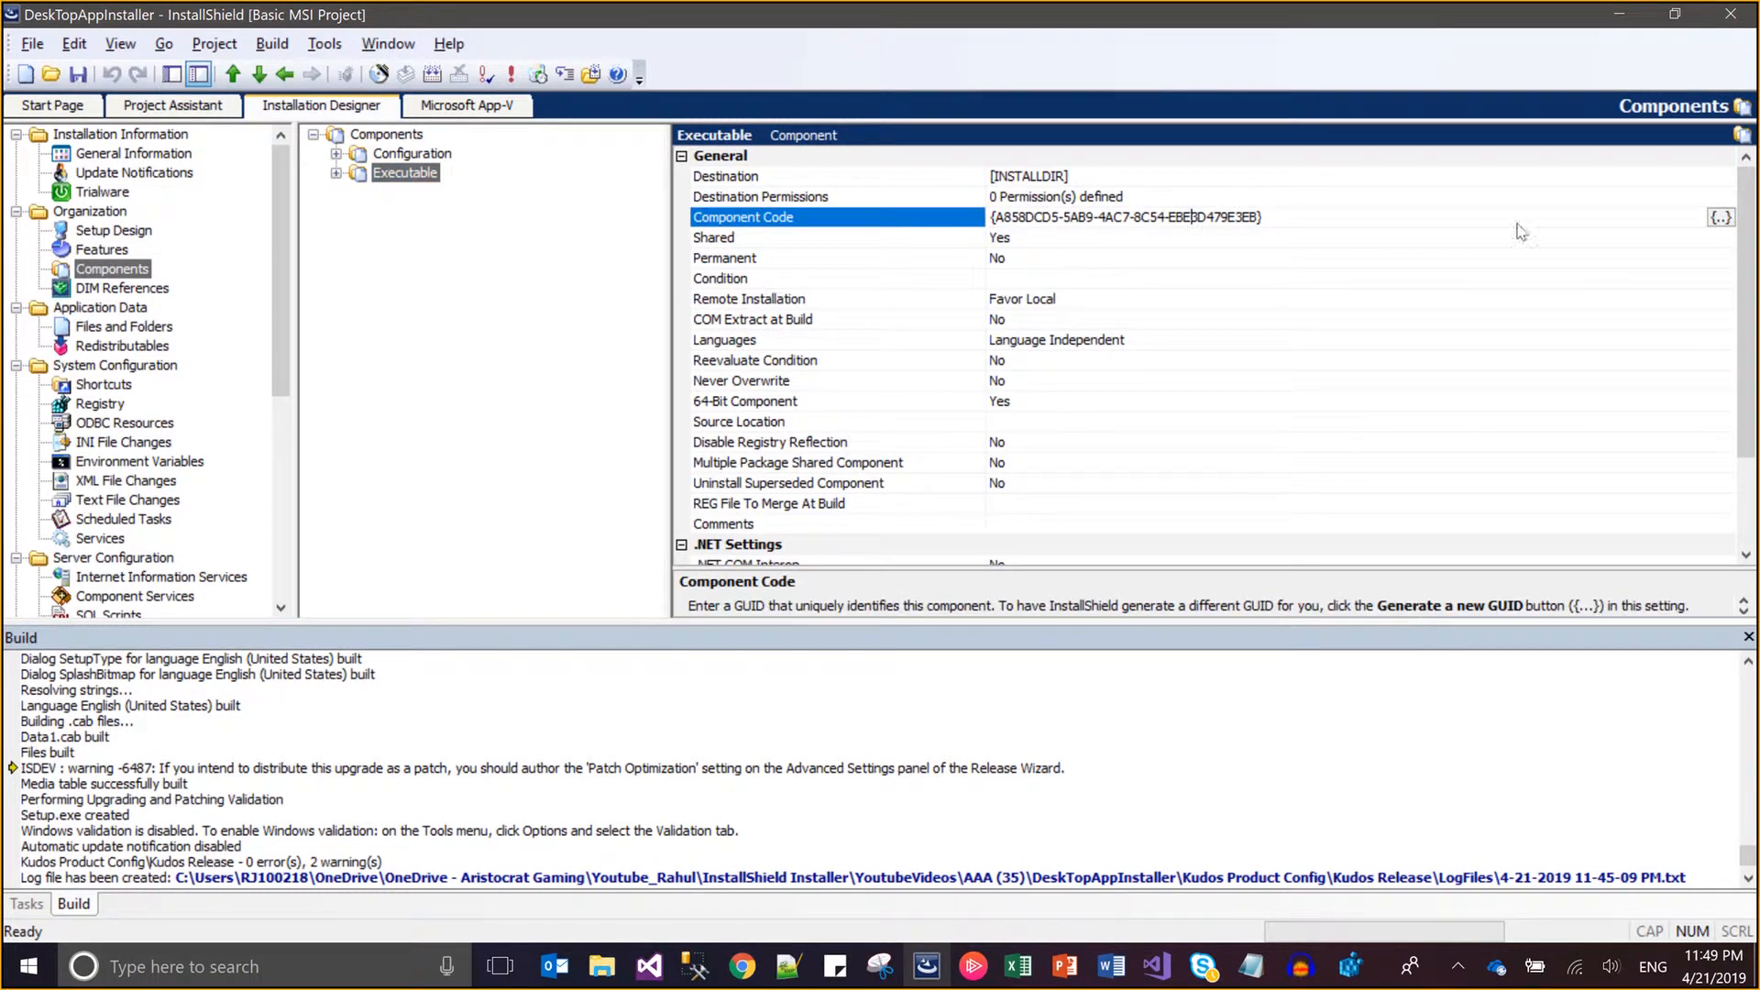
left_click(1721, 218)
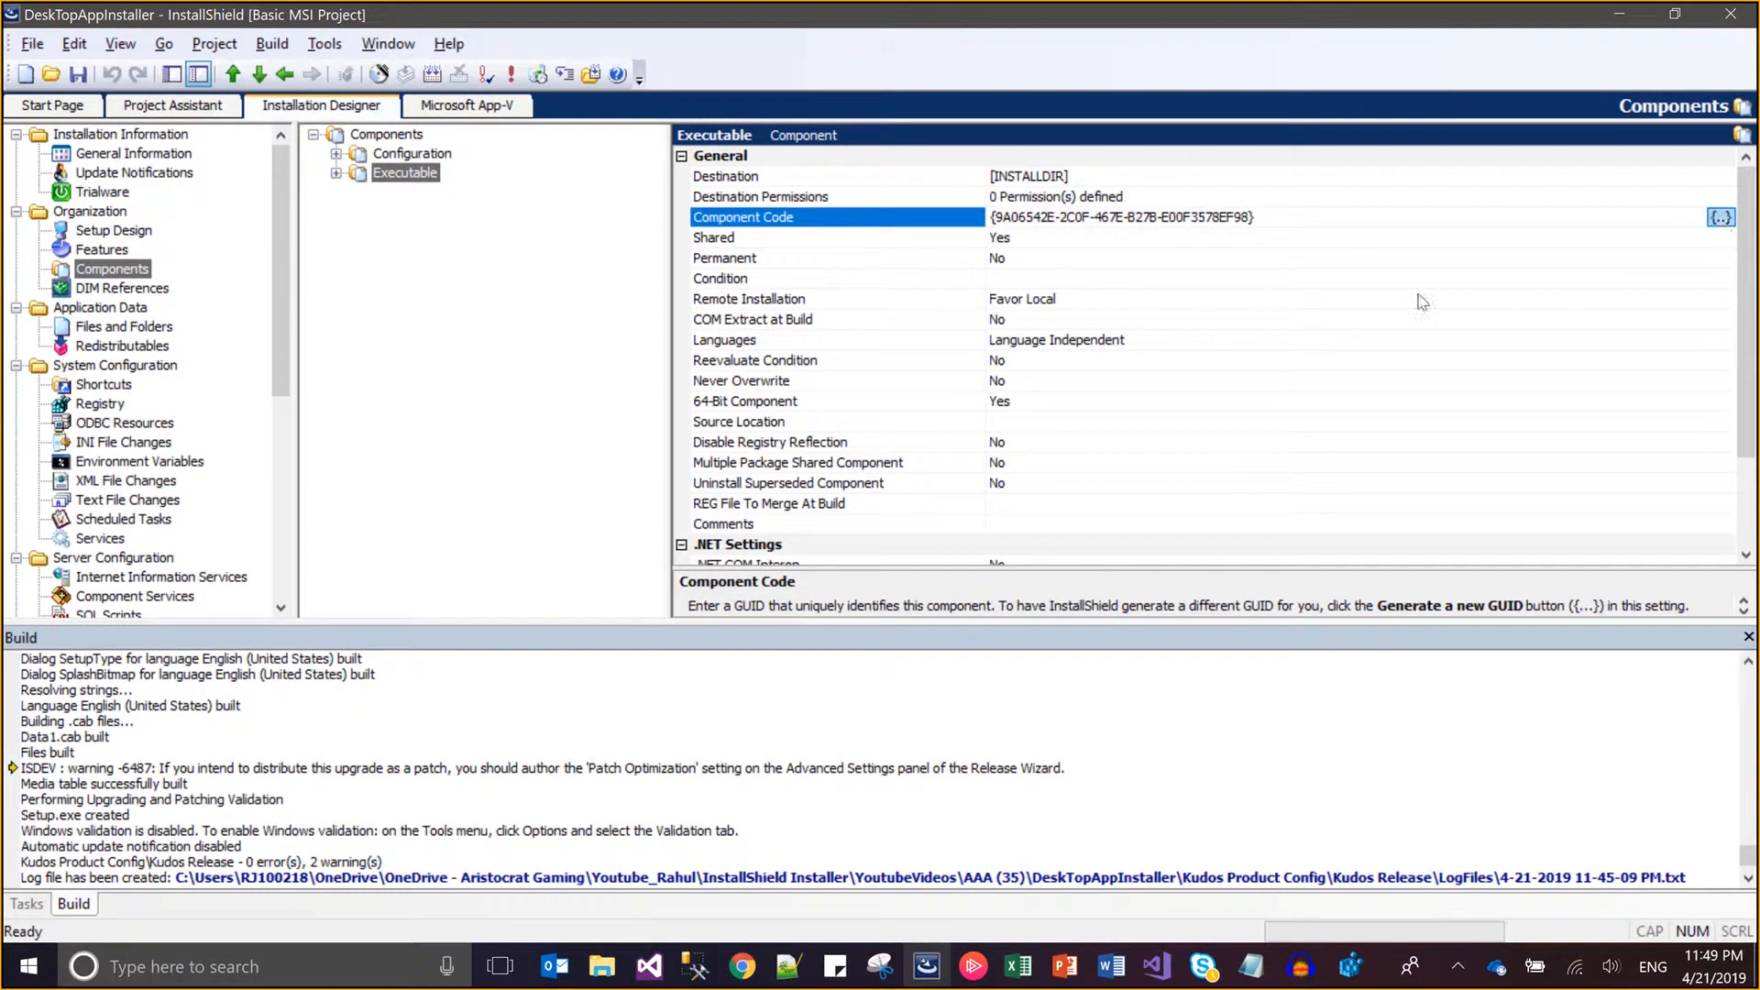
left_click(78, 74)
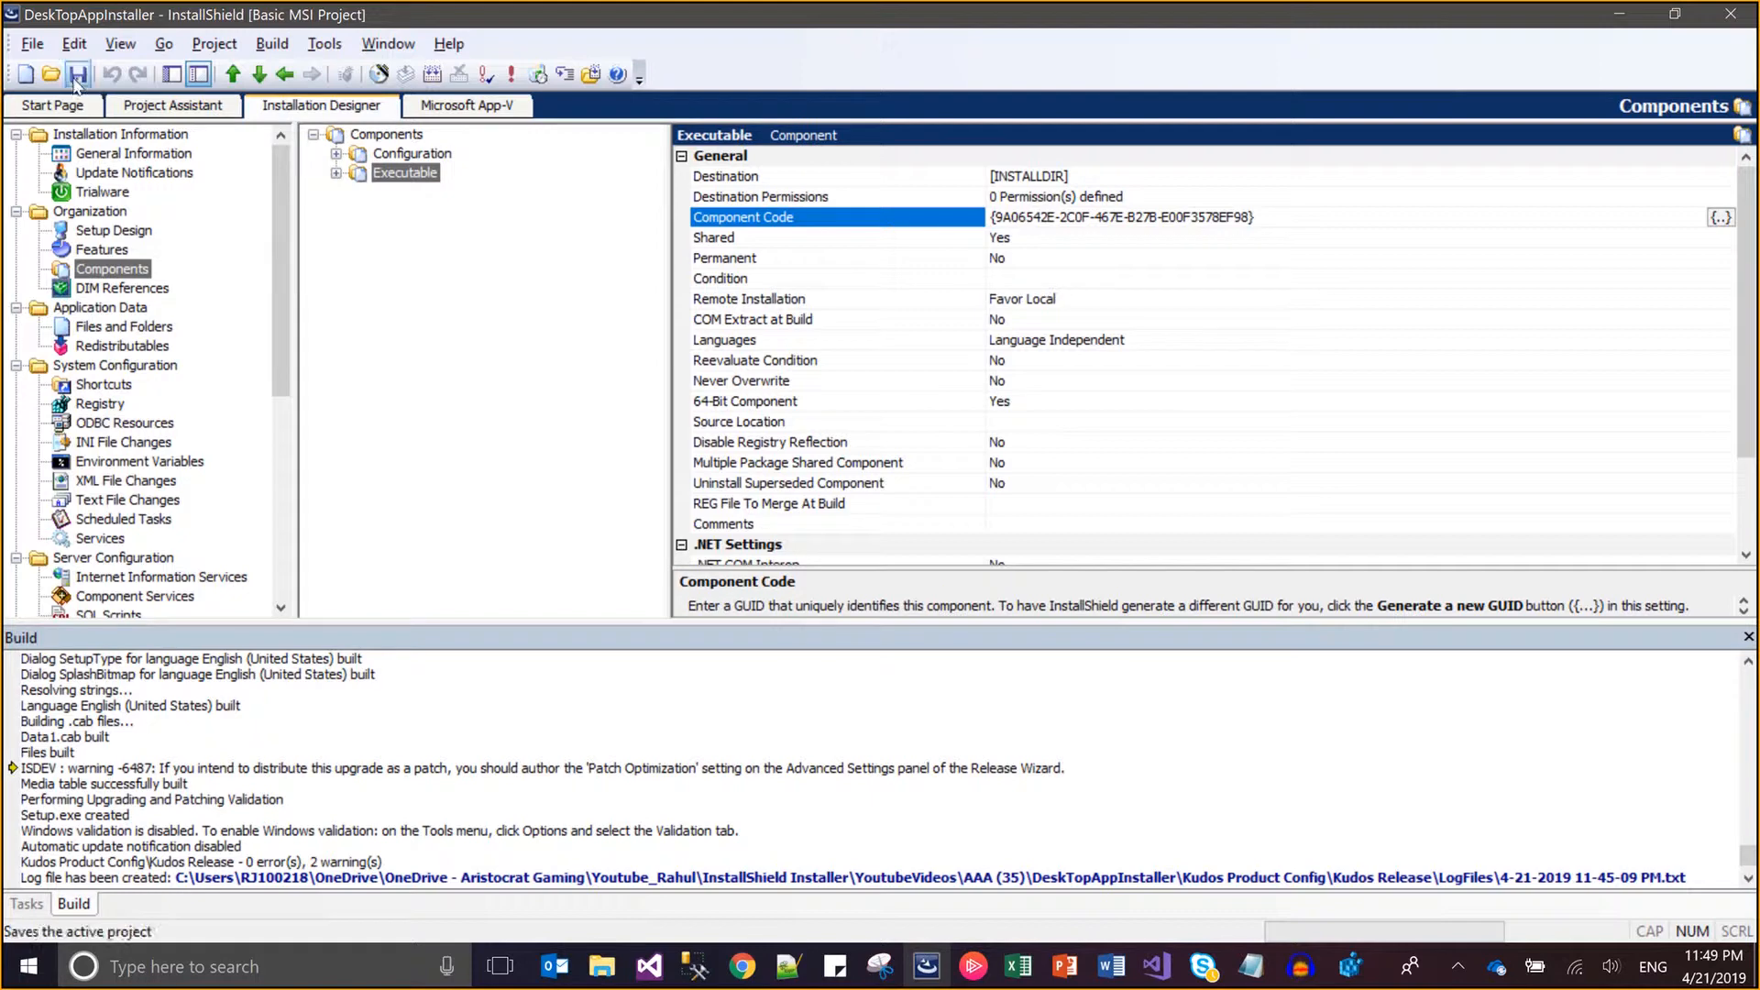
- Build the Kudos Release, closing the extra File Explorer window on the release directory and rebuilding
left_click(265, 45)
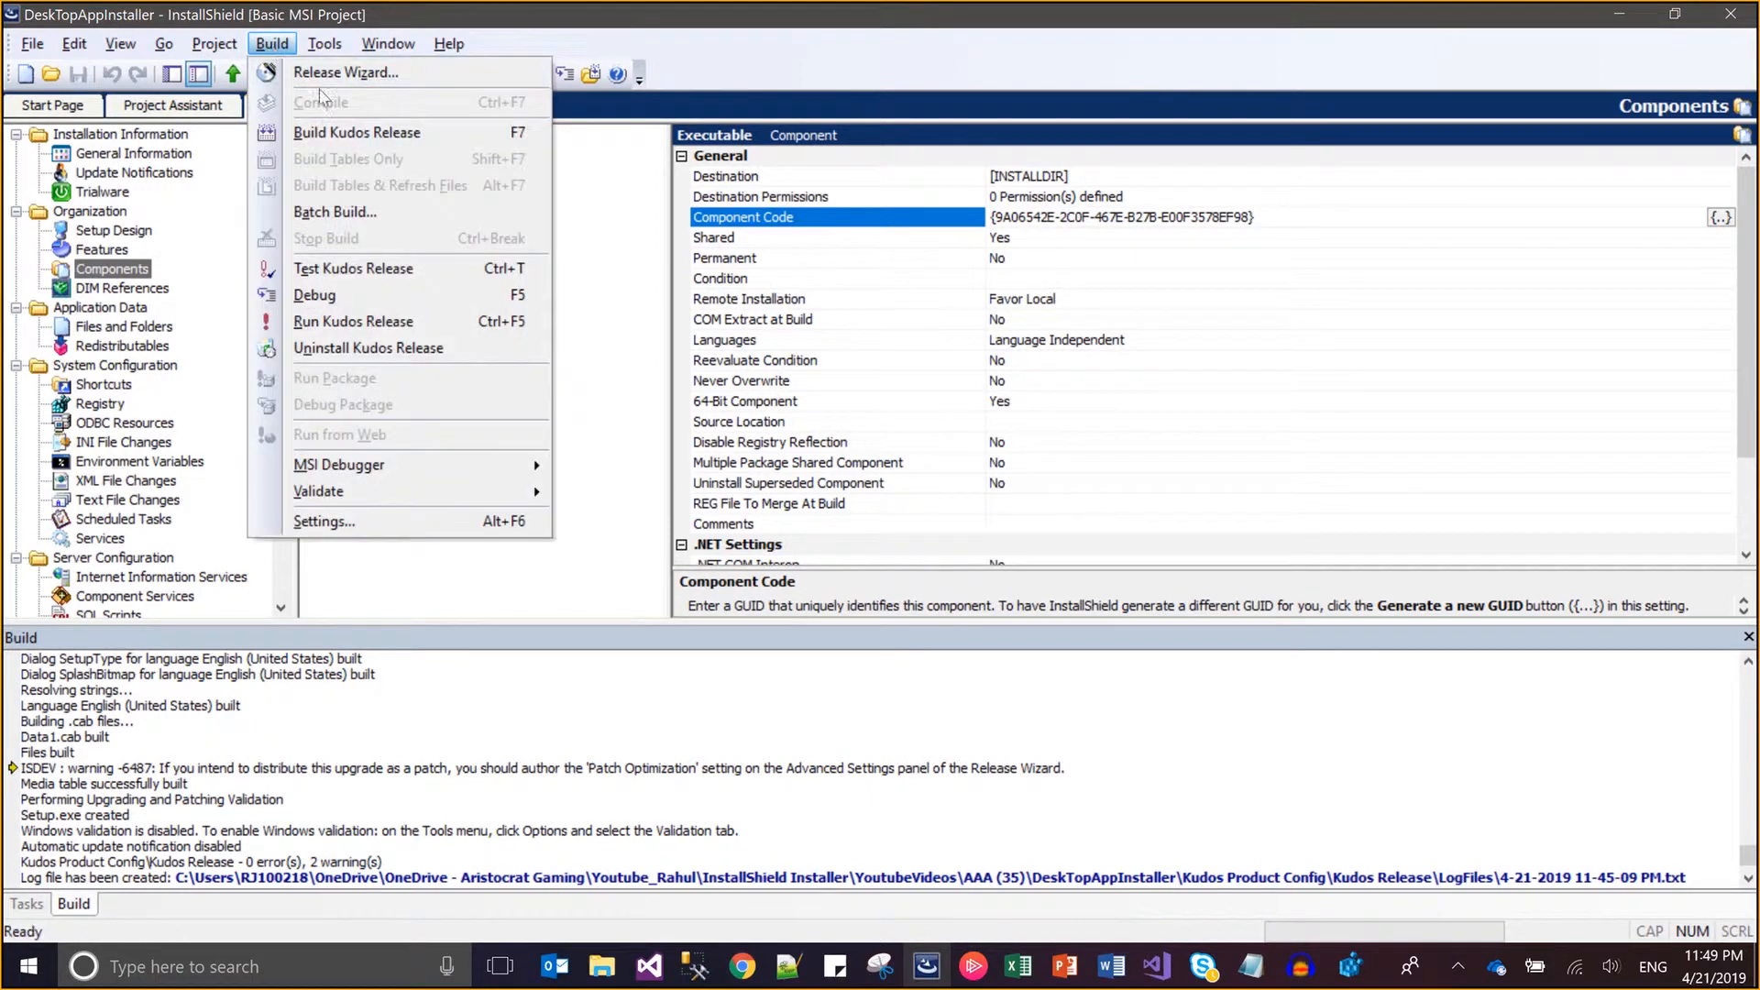
left_click(361, 143)
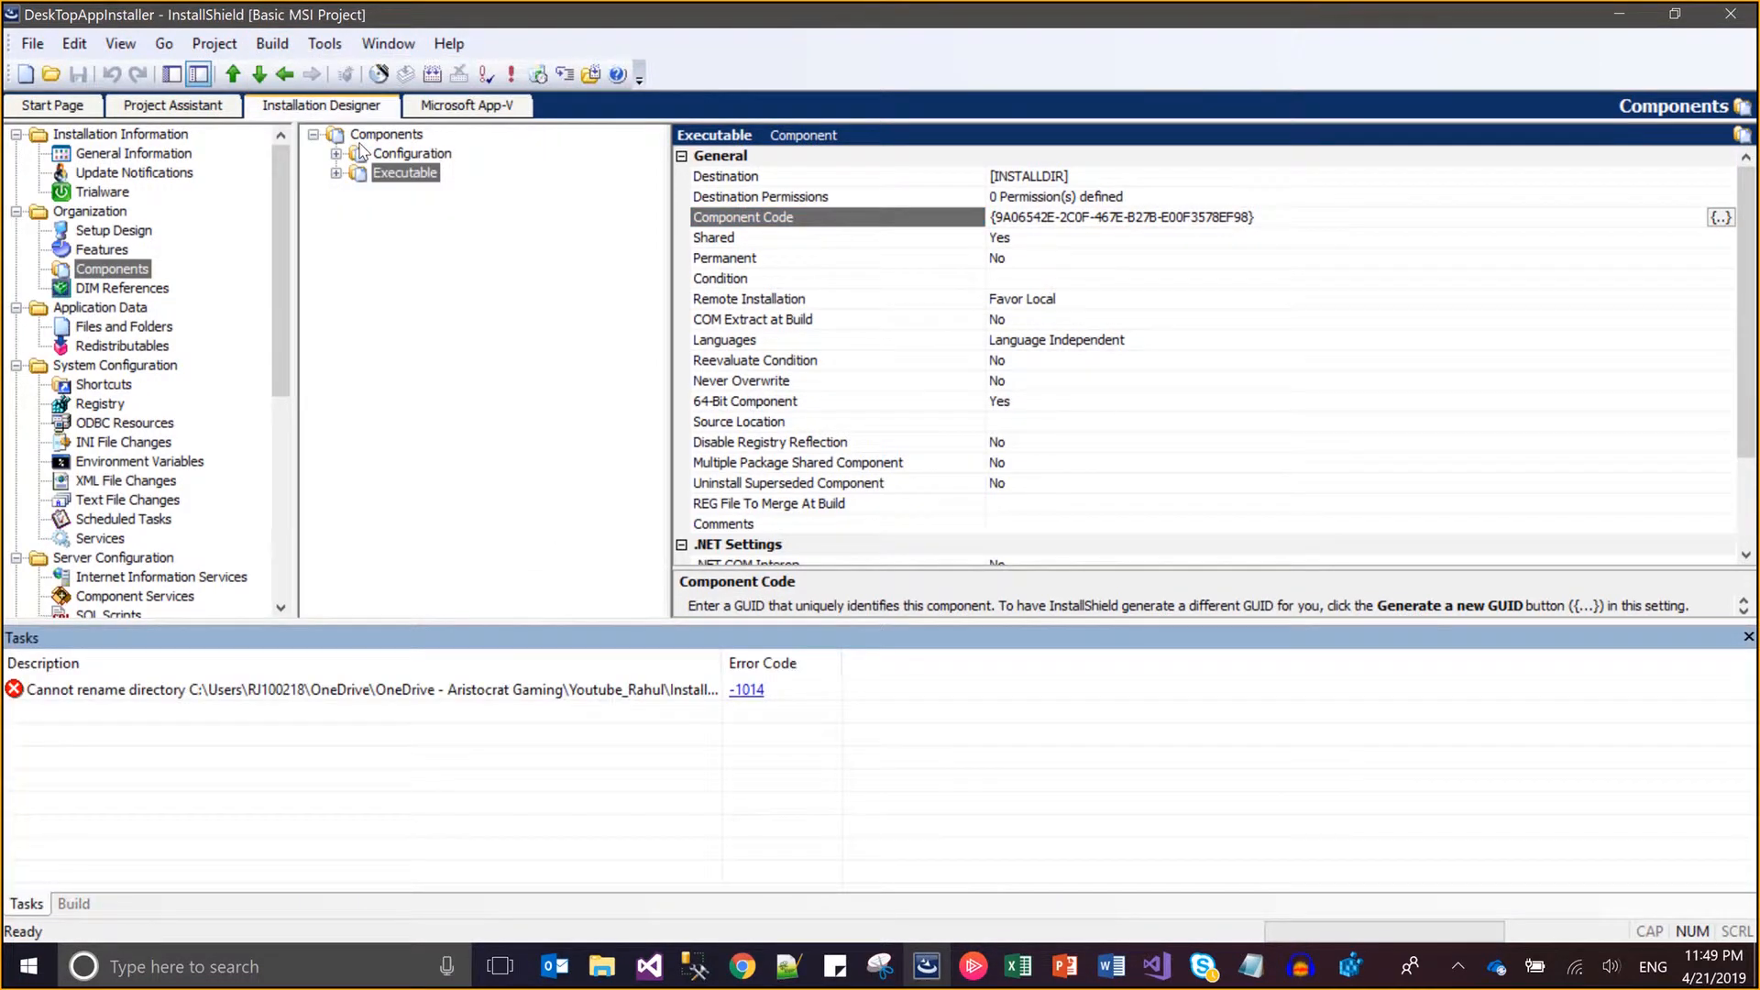
left_click(605, 972)
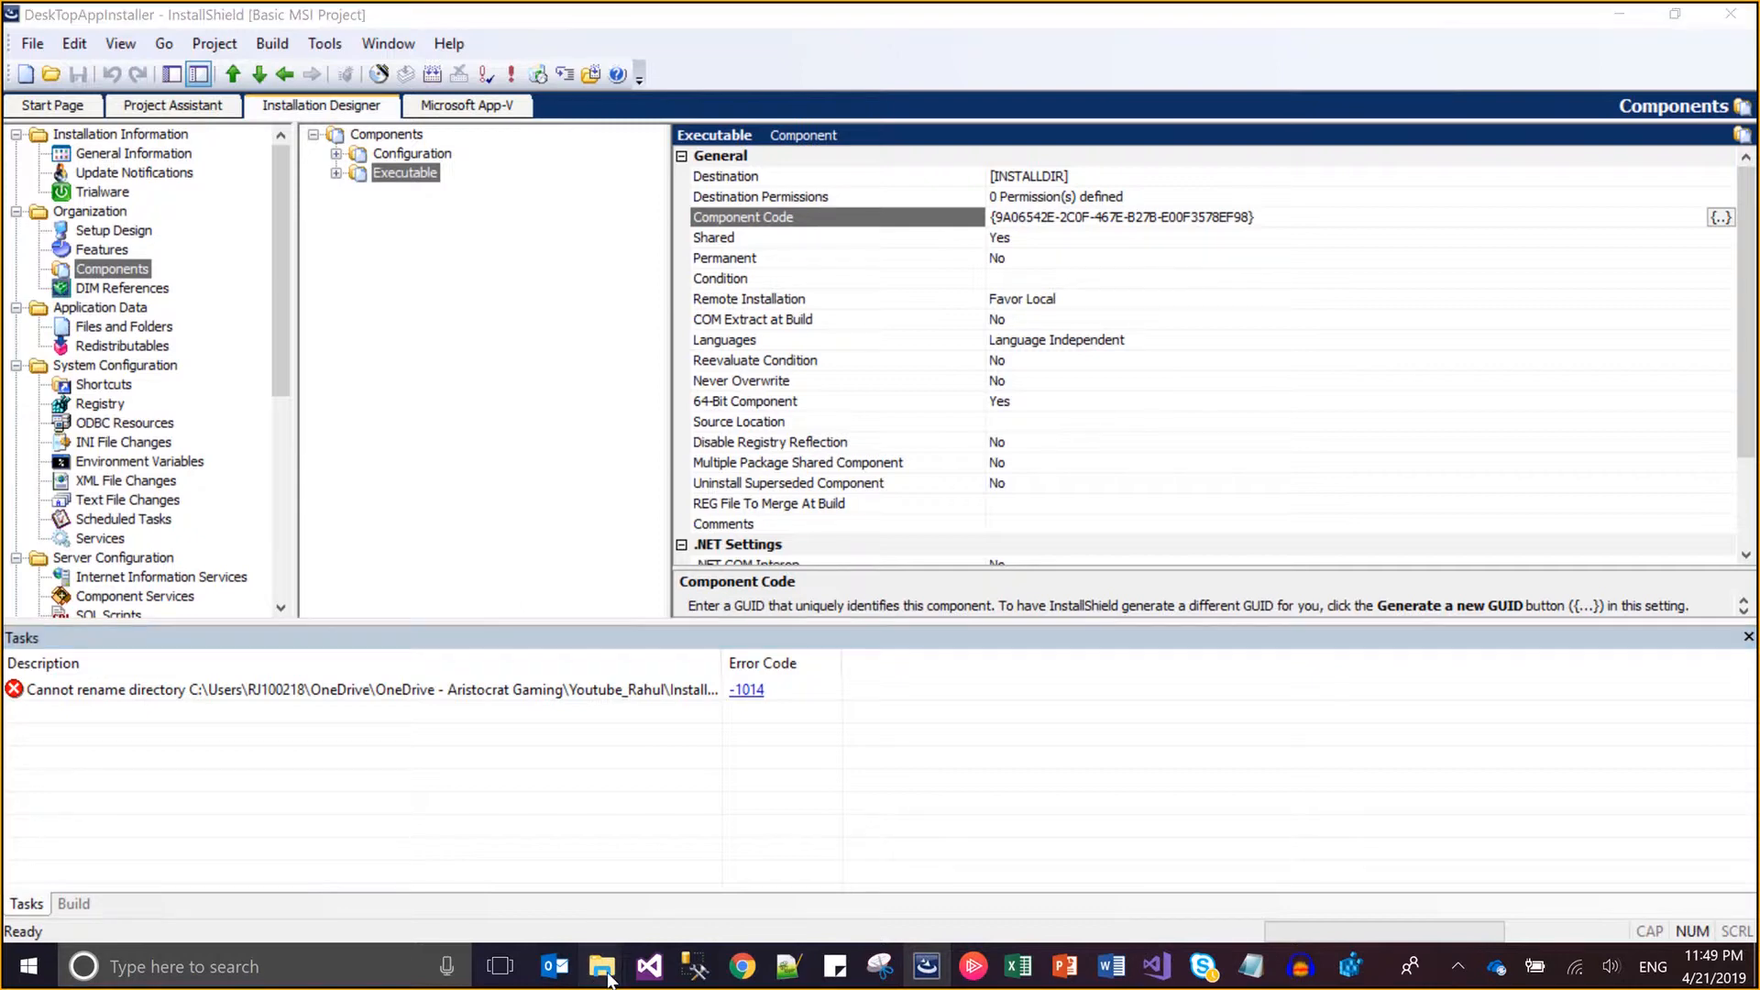
left_click(769, 786)
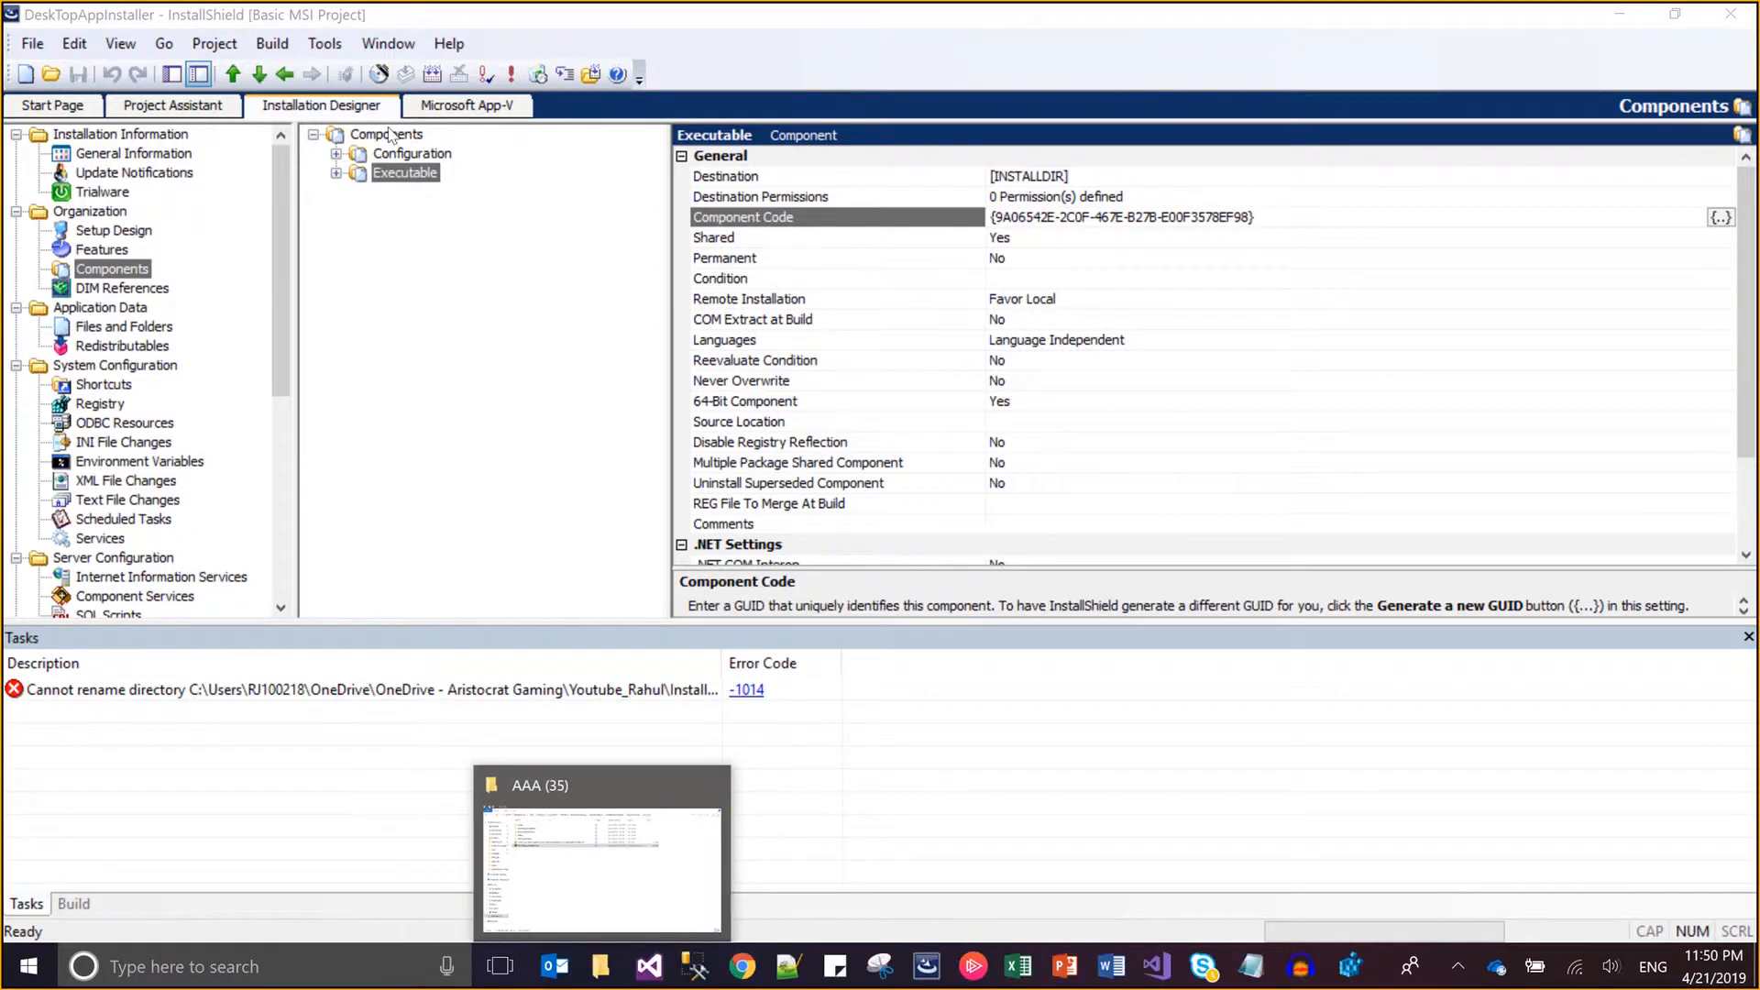
left_click(273, 43)
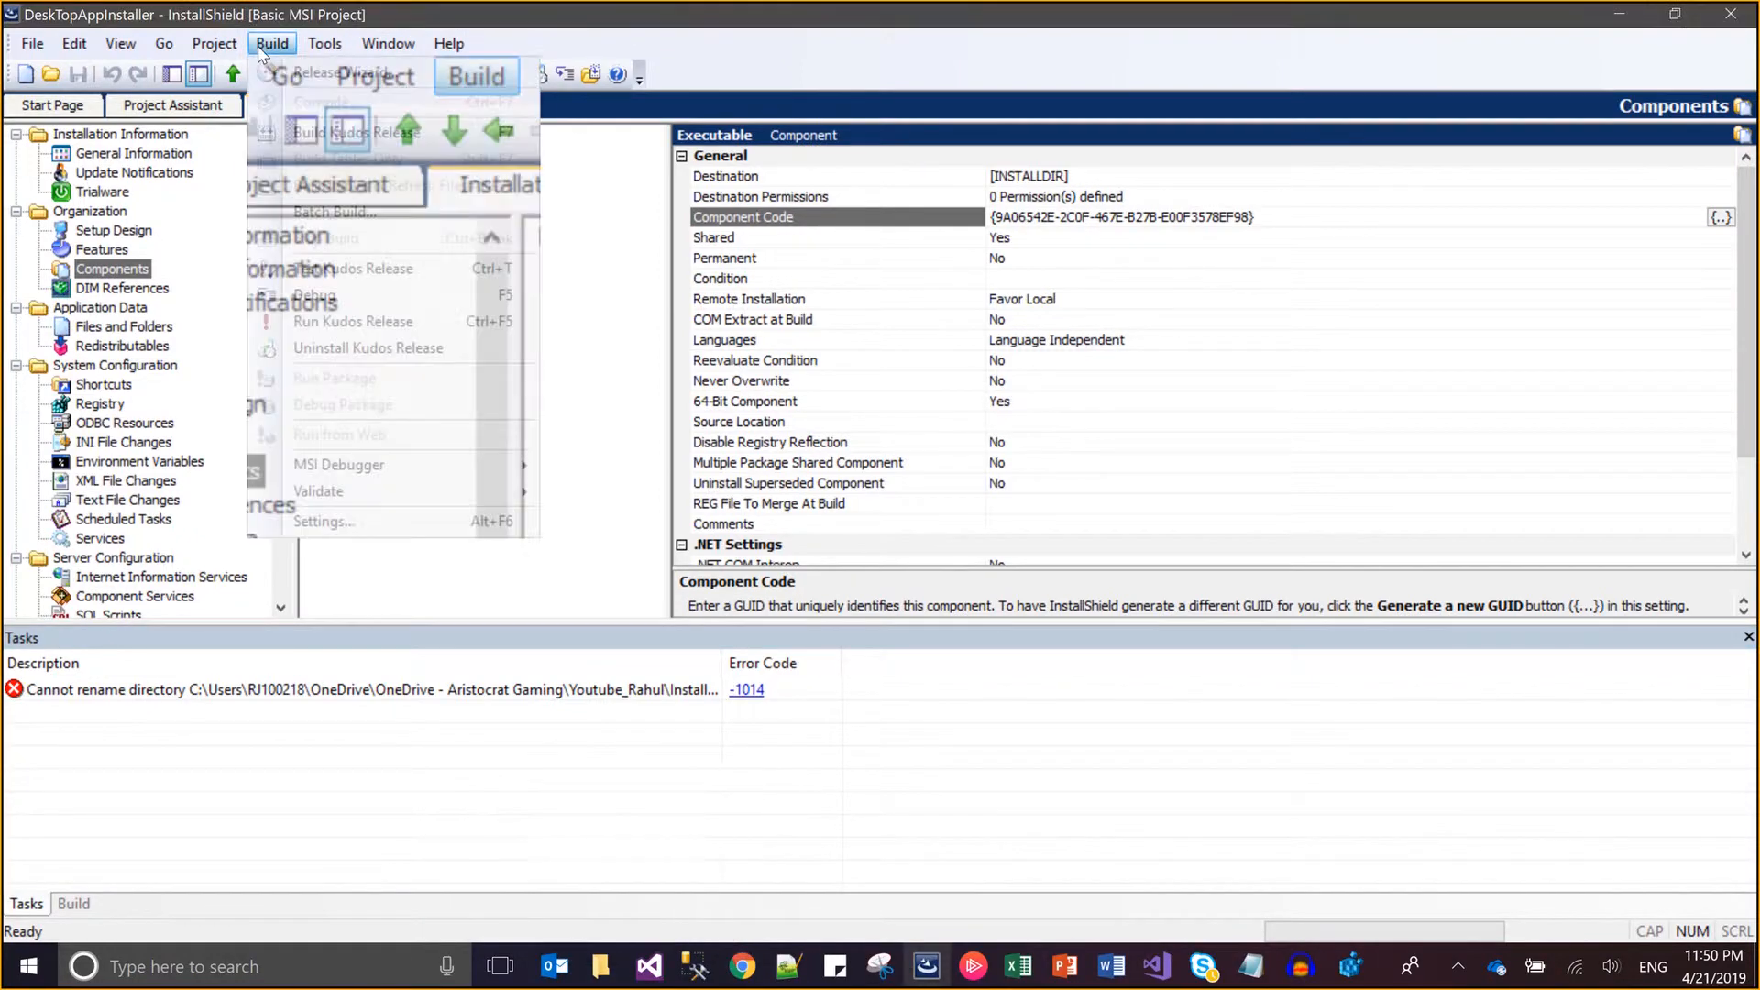
left_click(330, 133)
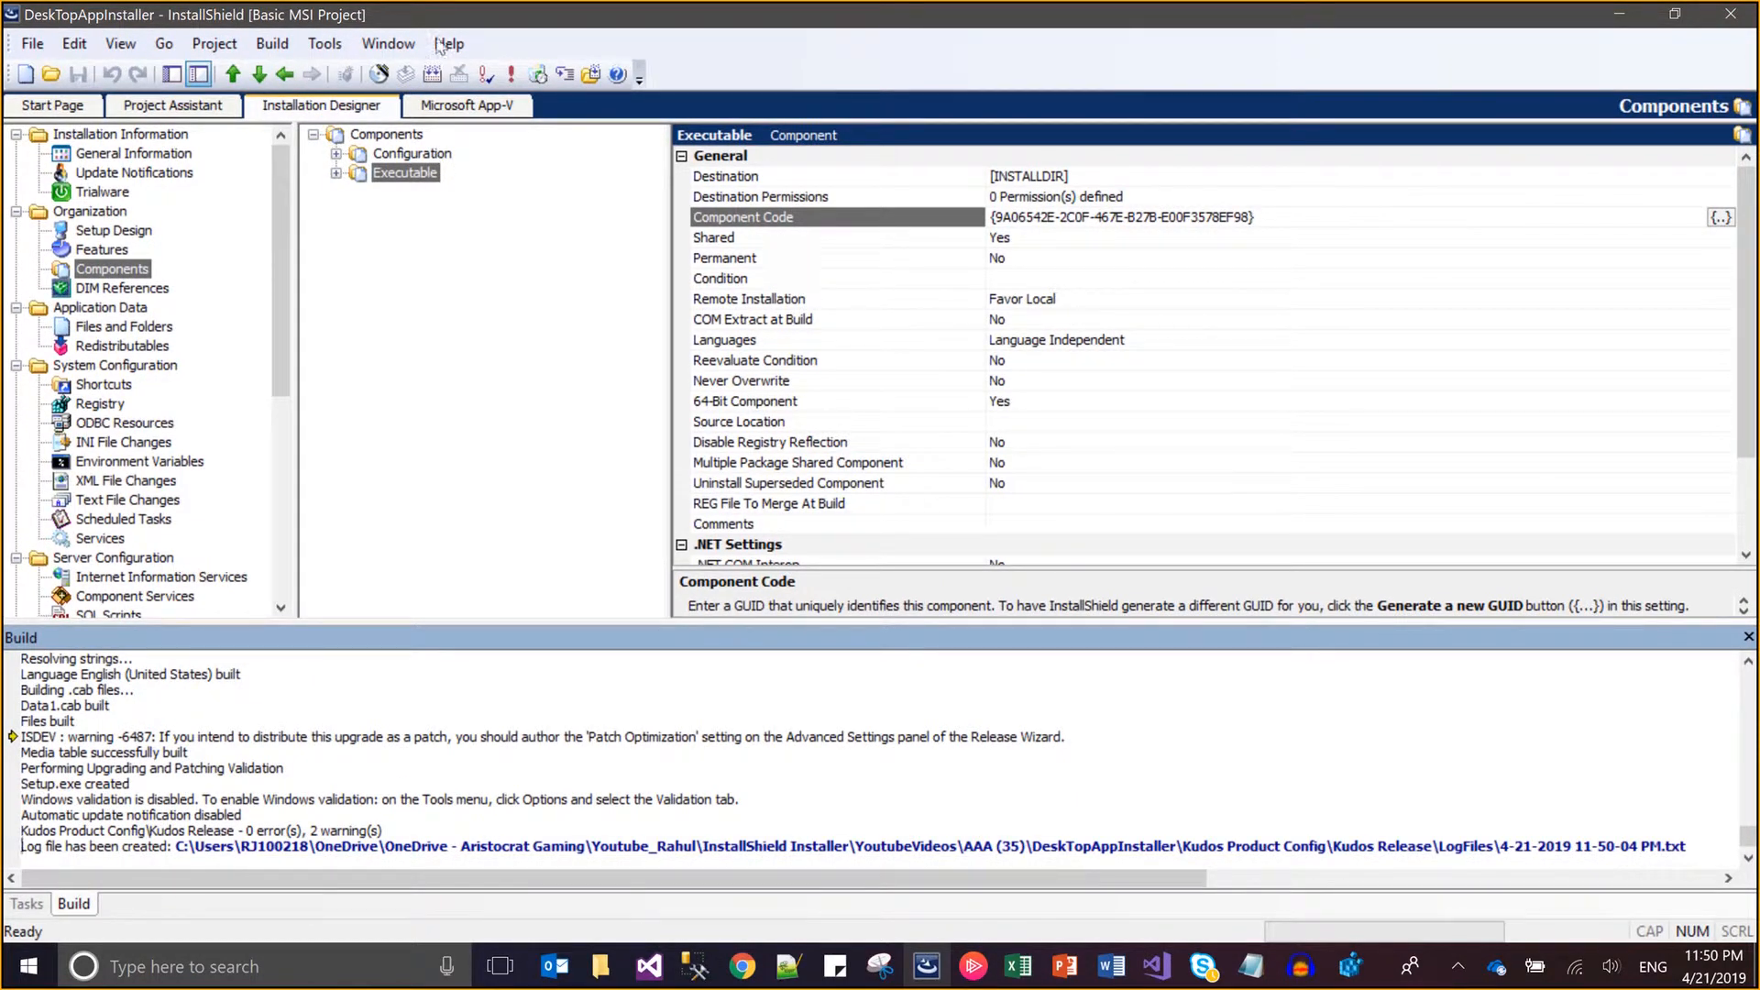
- Run the DeskTopAppInstaller setup from the release folder, accepting the license, the default destination folder and the Complete setup type
left_click(590, 76)
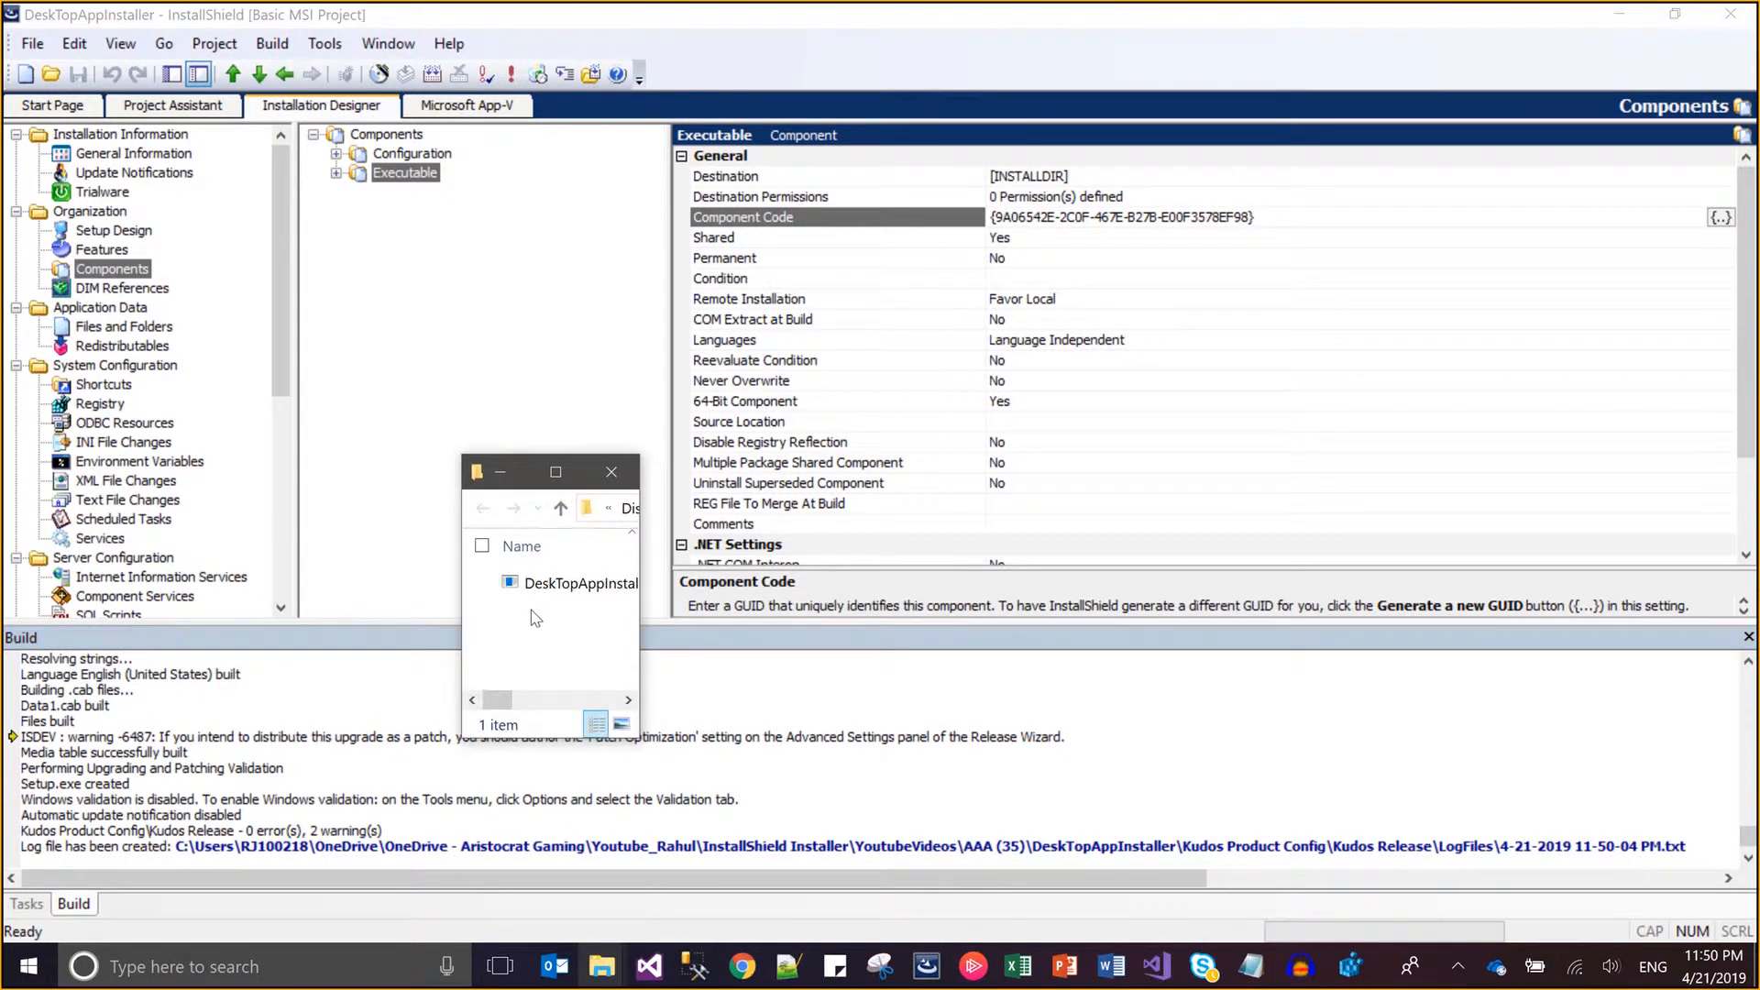
double_click(531, 592)
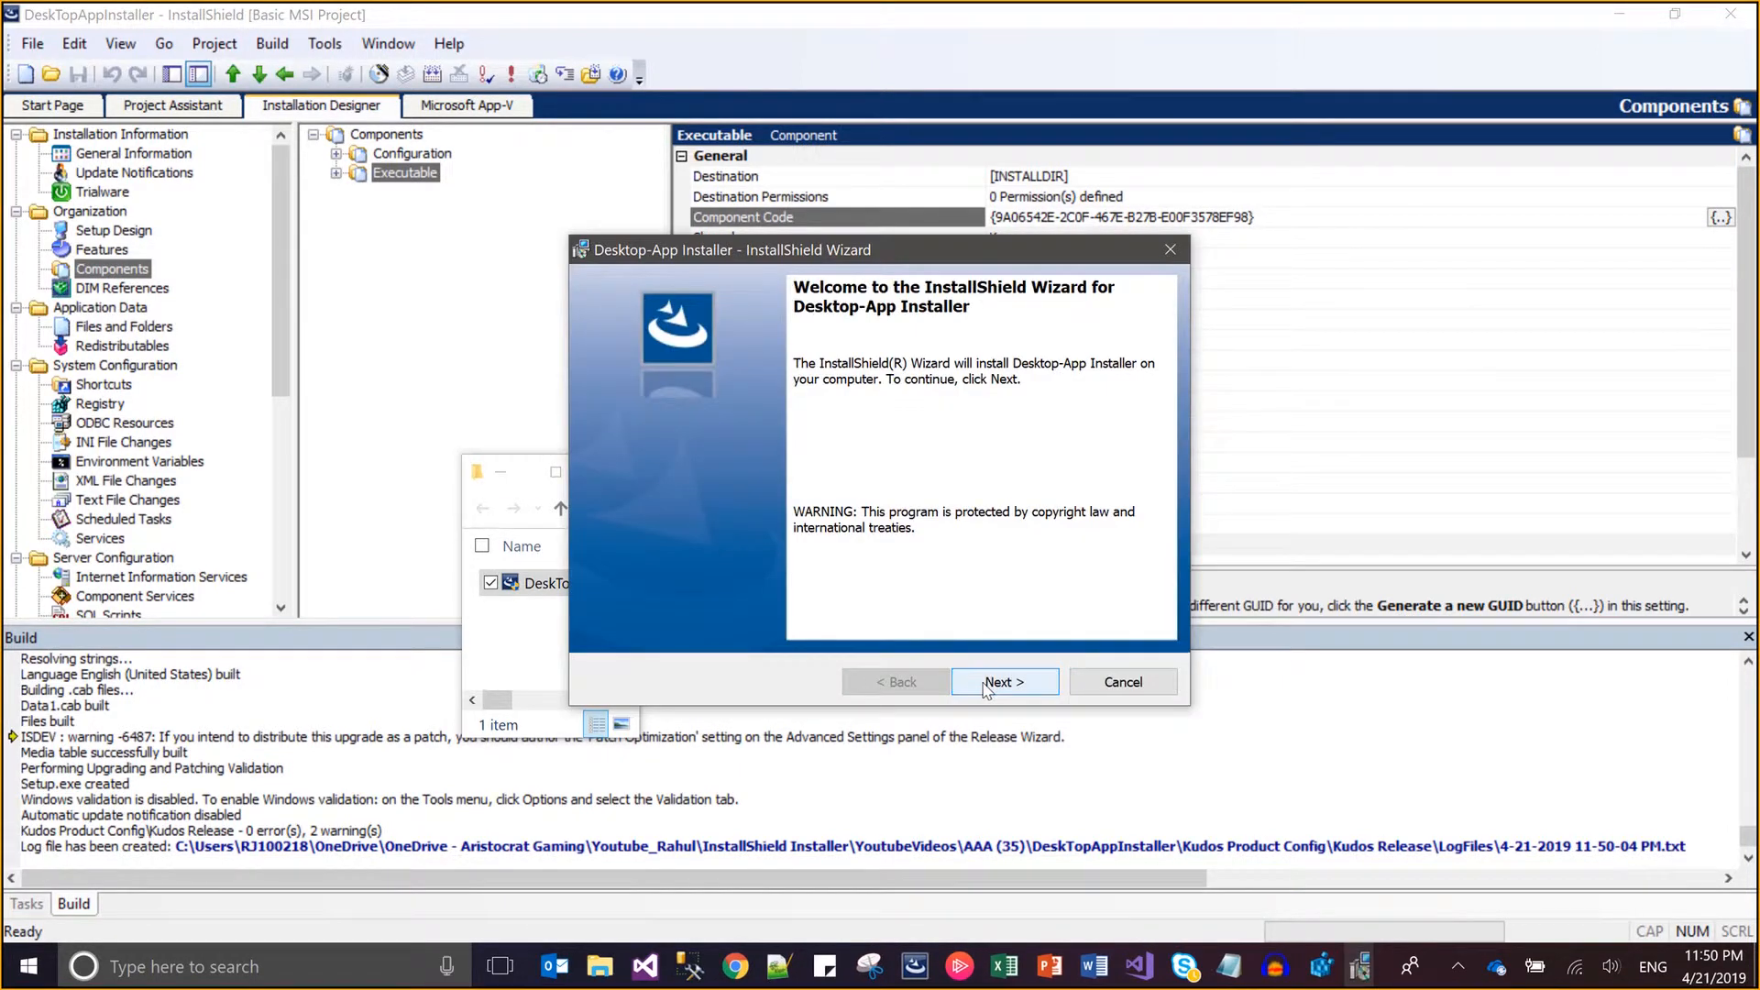
left_click(988, 683)
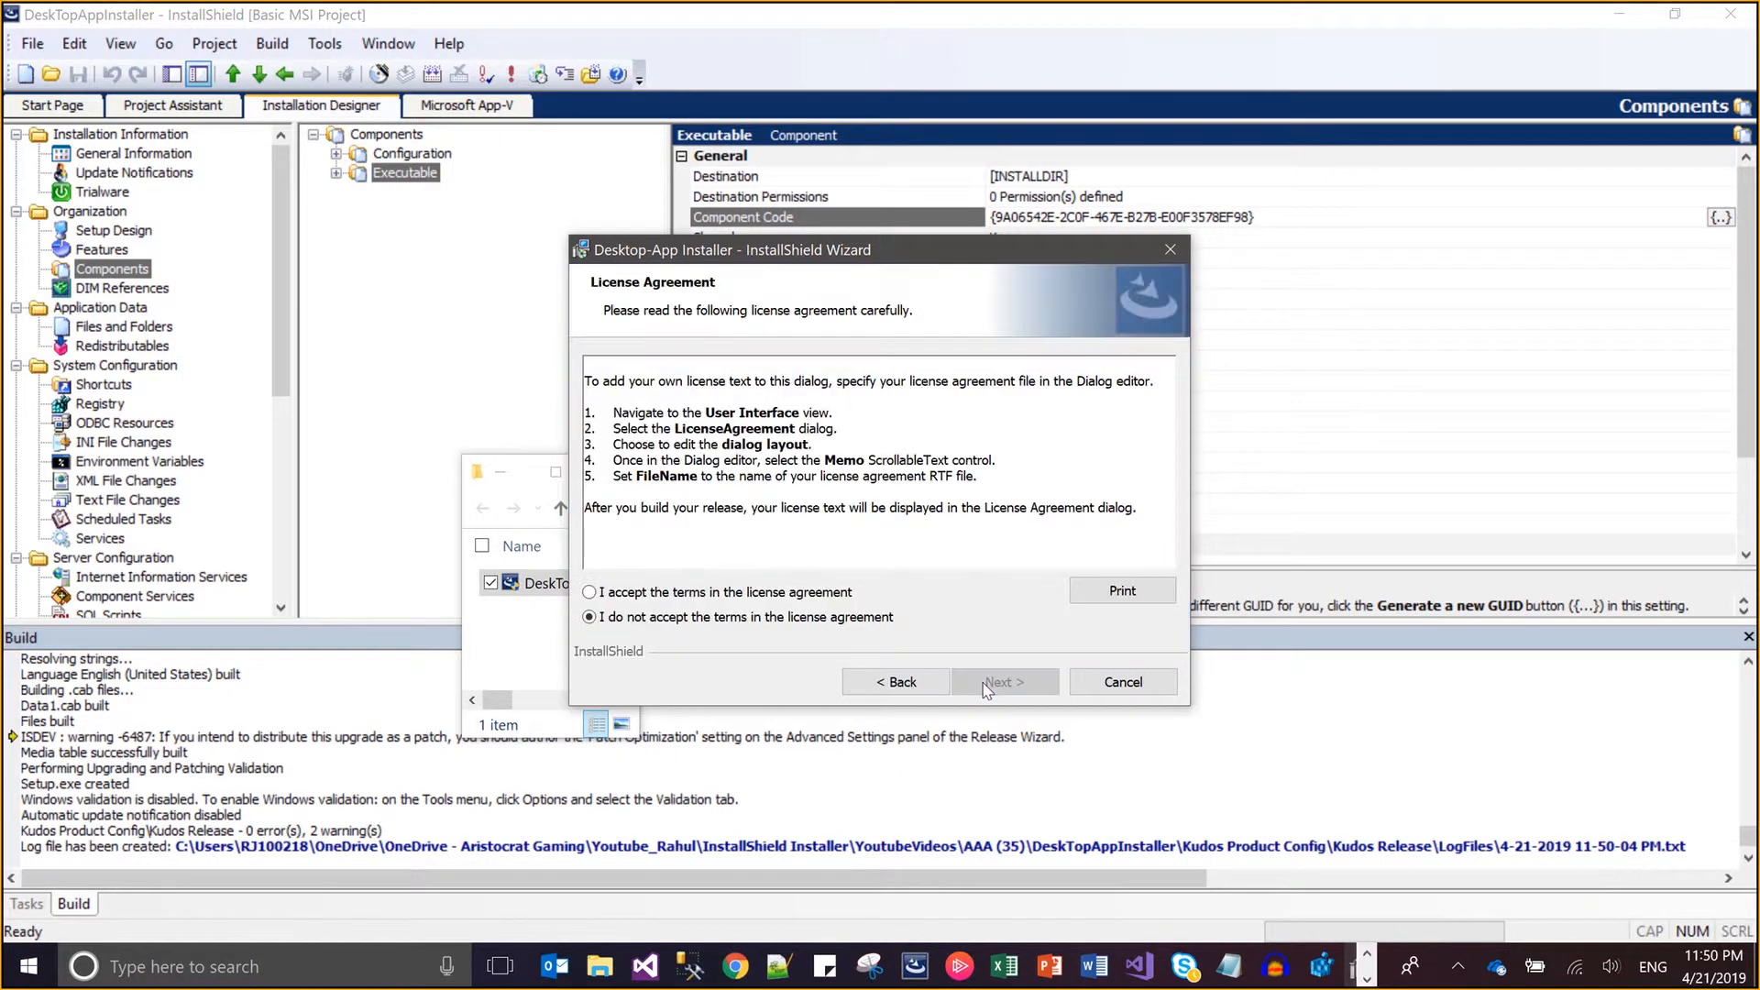
left_click(851, 603)
left_click(1042, 685)
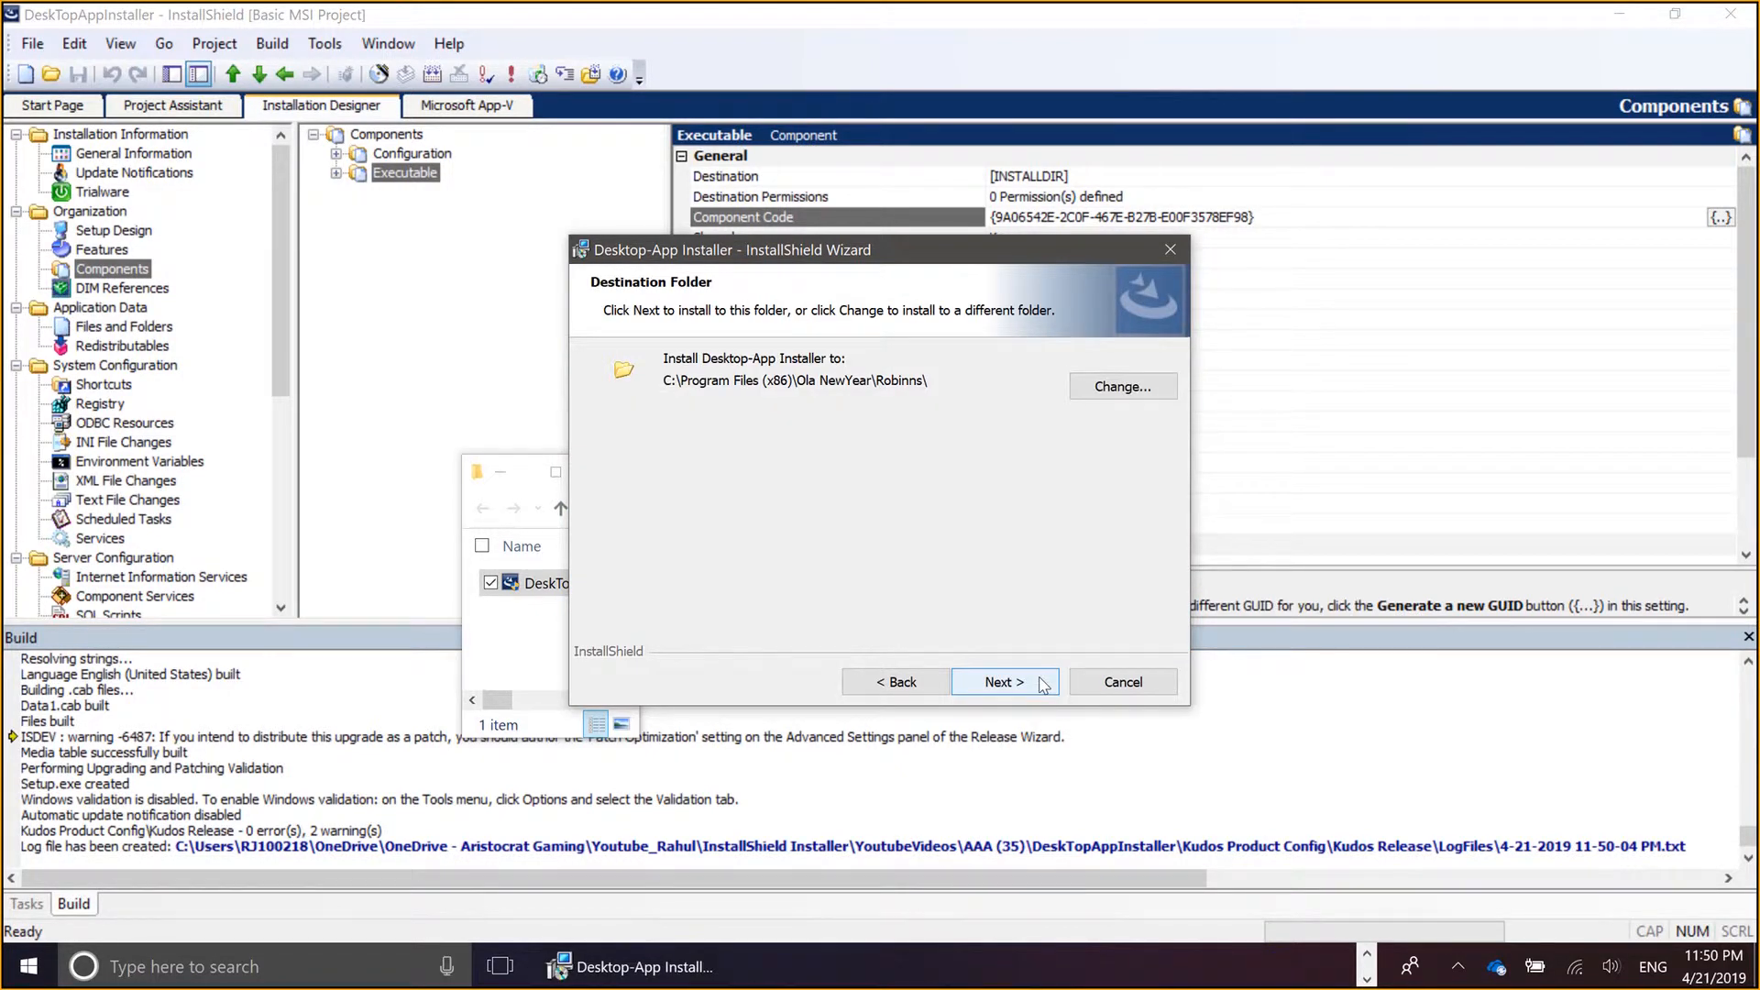
left_click(1042, 685)
left_click(1043, 686)
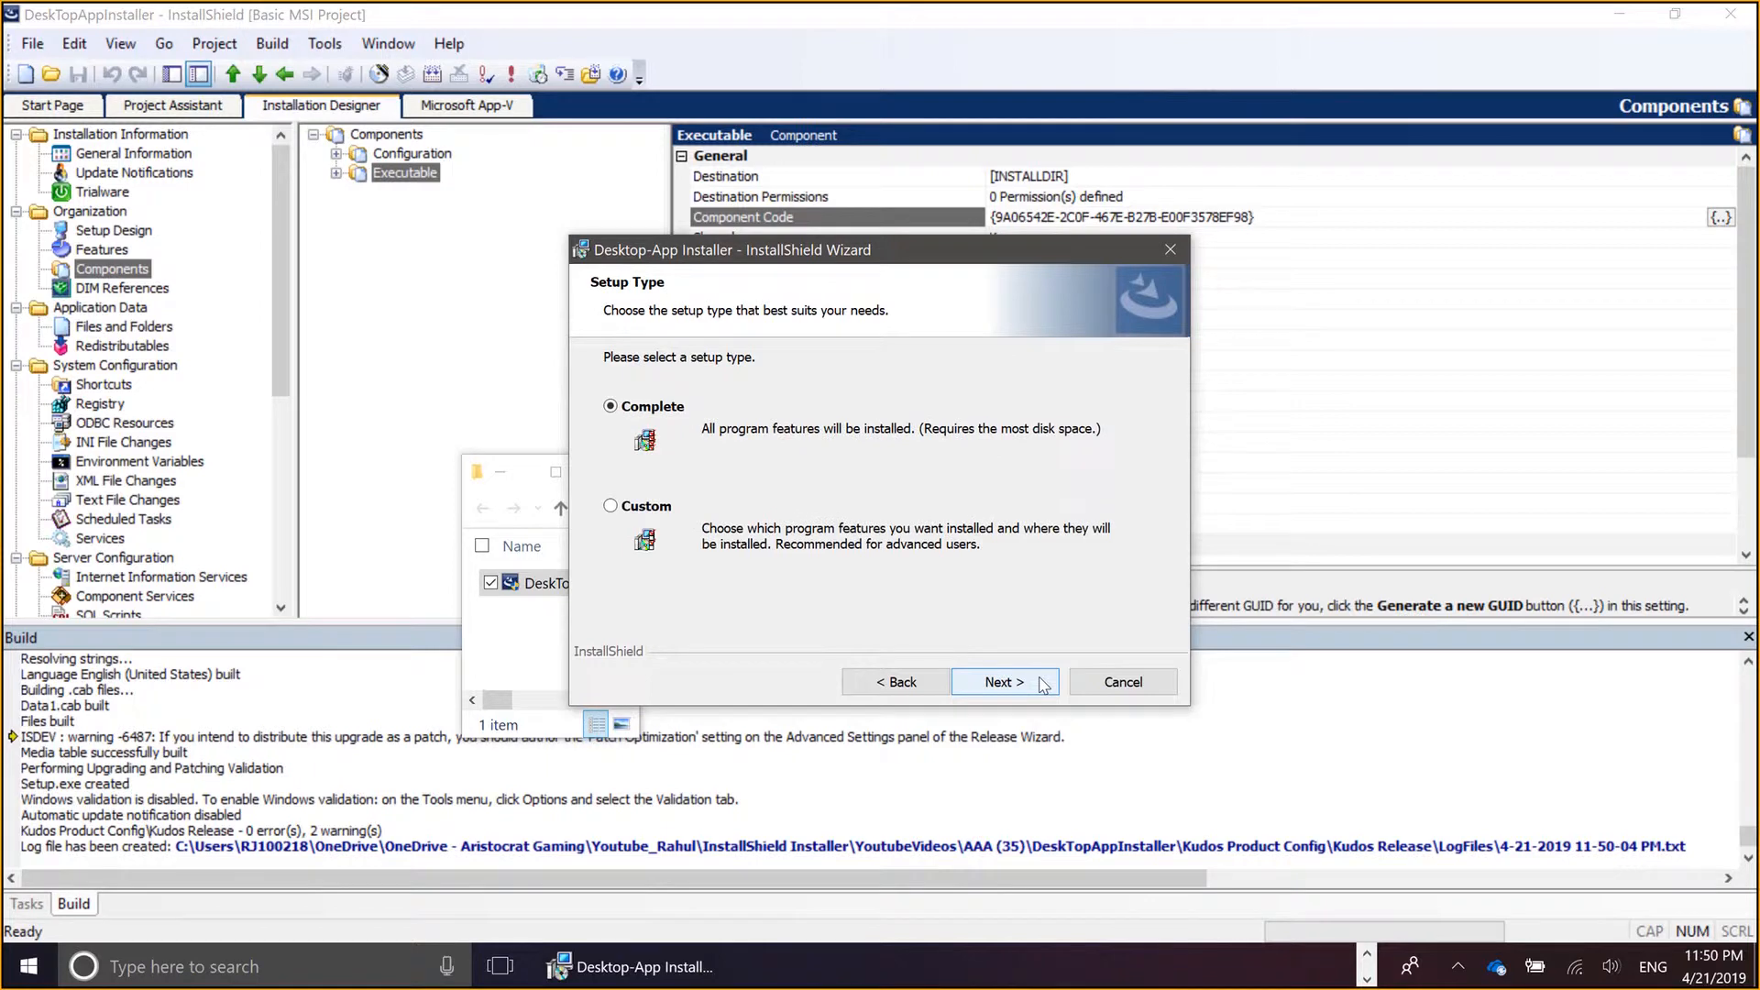
left_click(1042, 686)
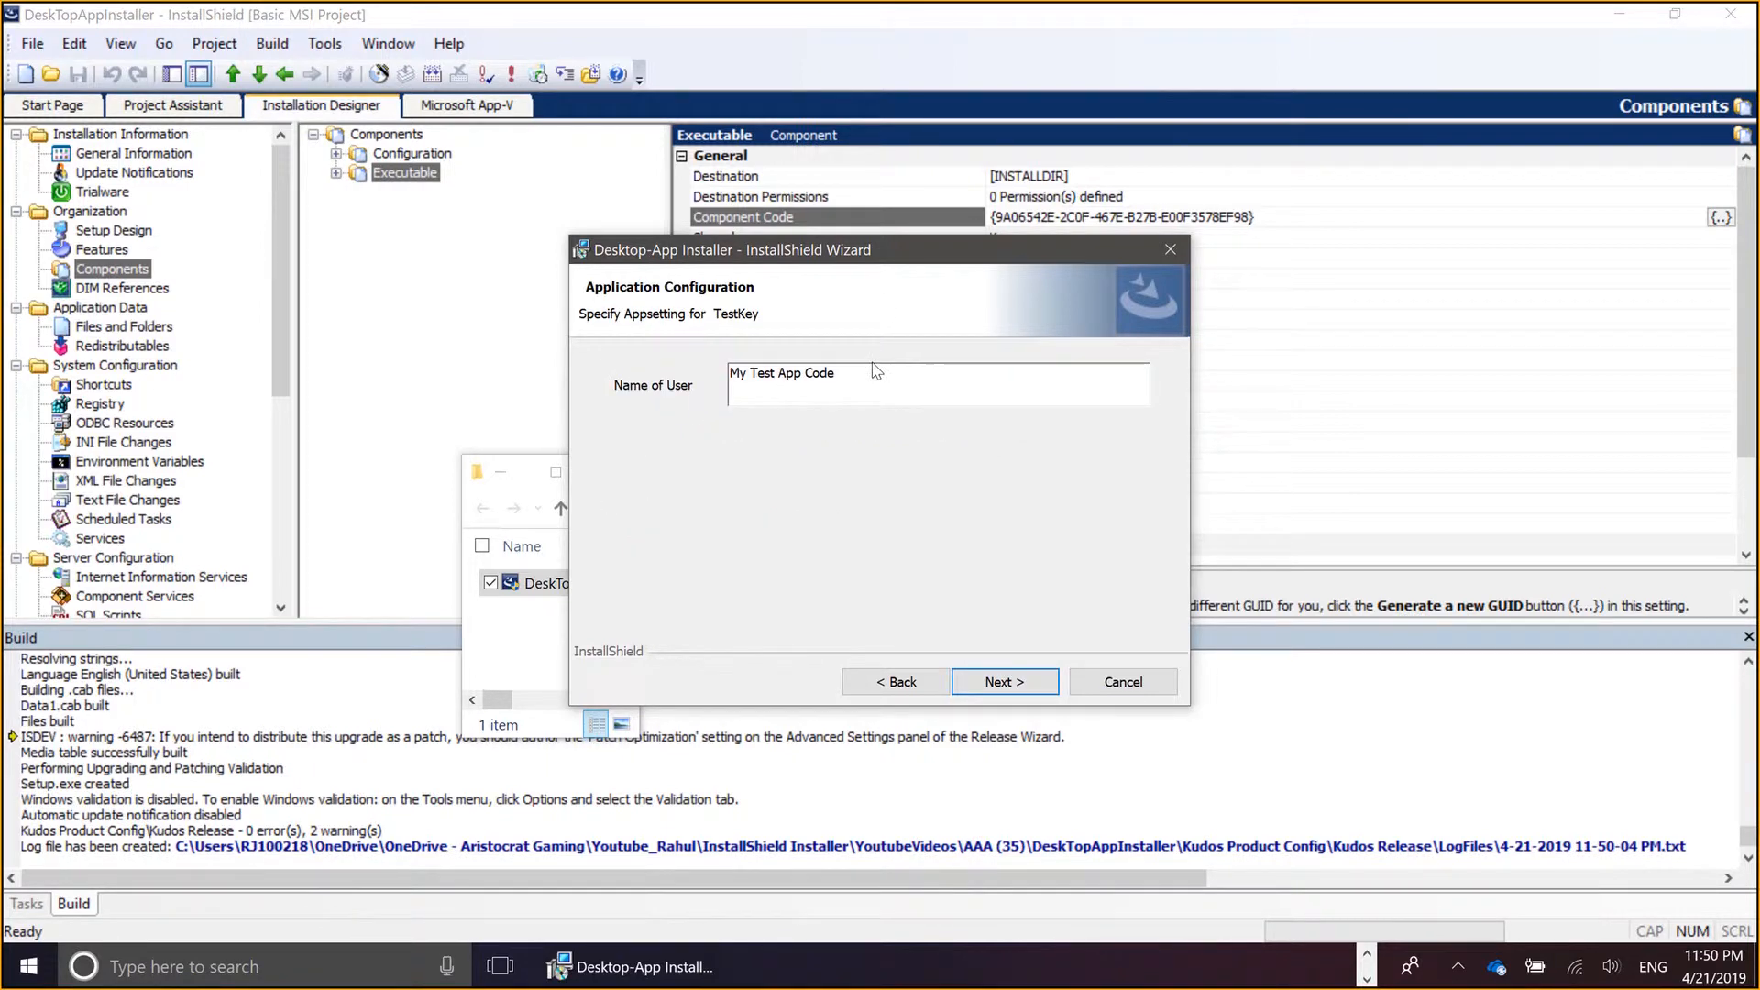
- Set the Name of User field to "Gyaan", install Desktop-App Installer and finish the wizard
key("ctrl+shift+Left")
key("ctrl+shift+Left")
key("ctrl+shift+Left")
key("ctrl+shift+Left")
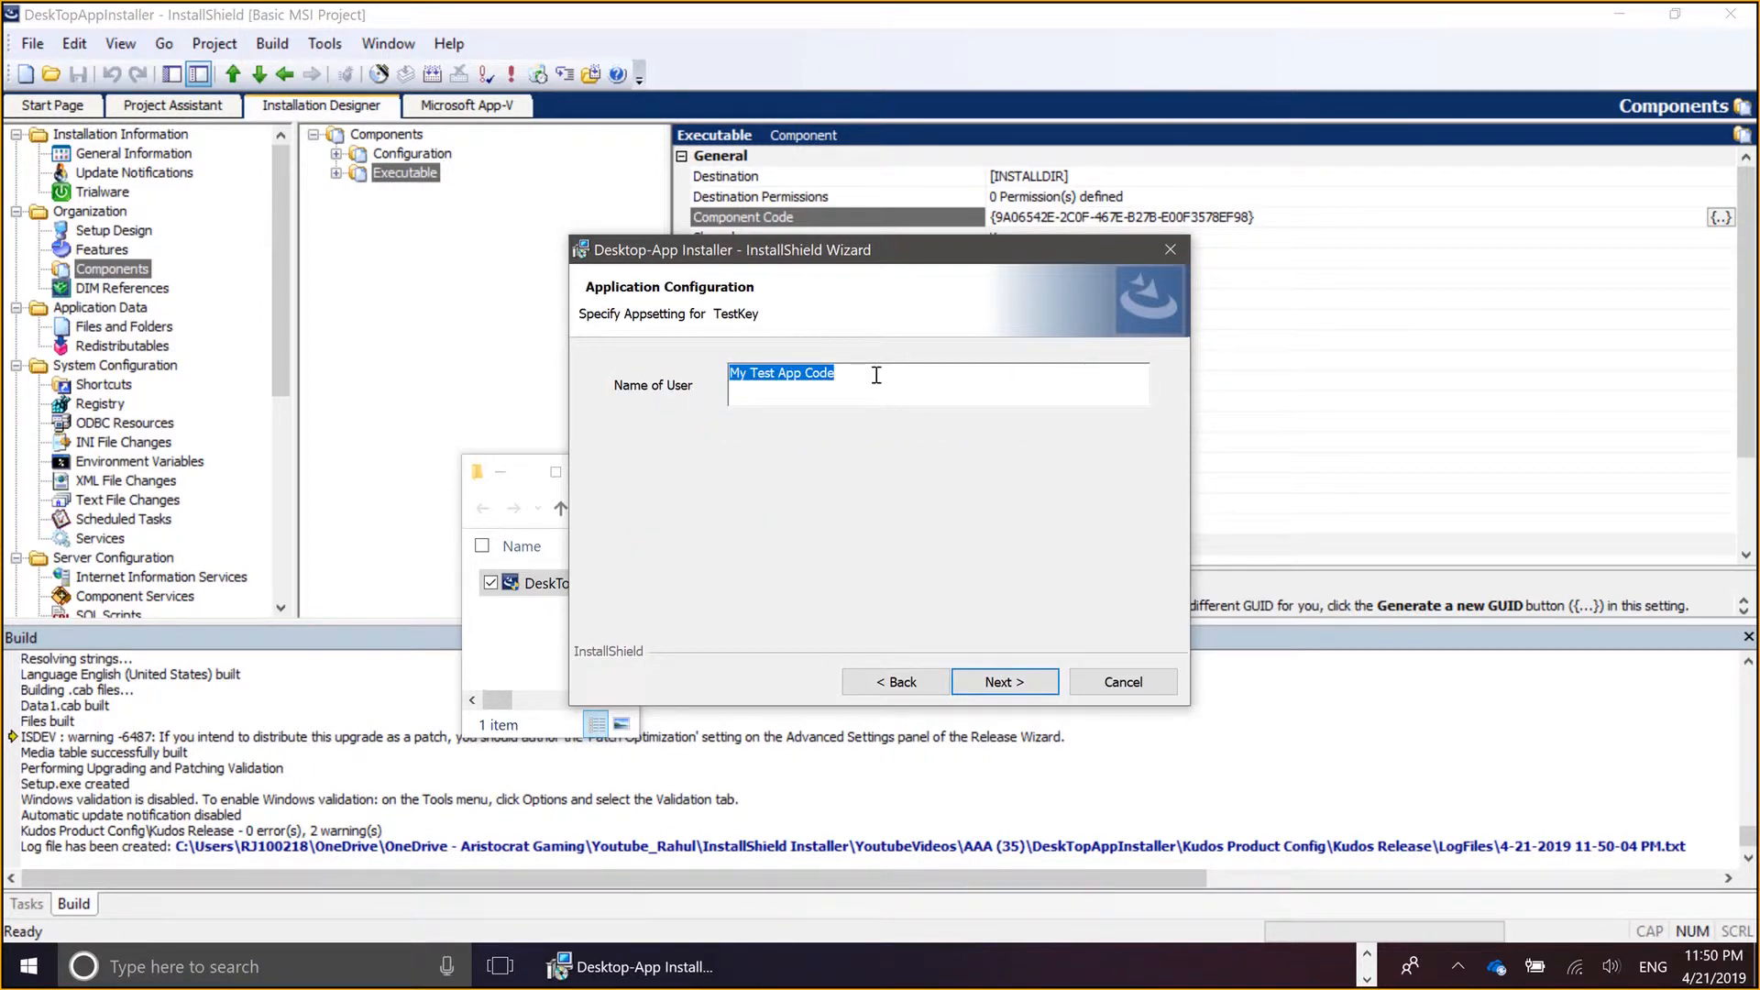
type("Gy")
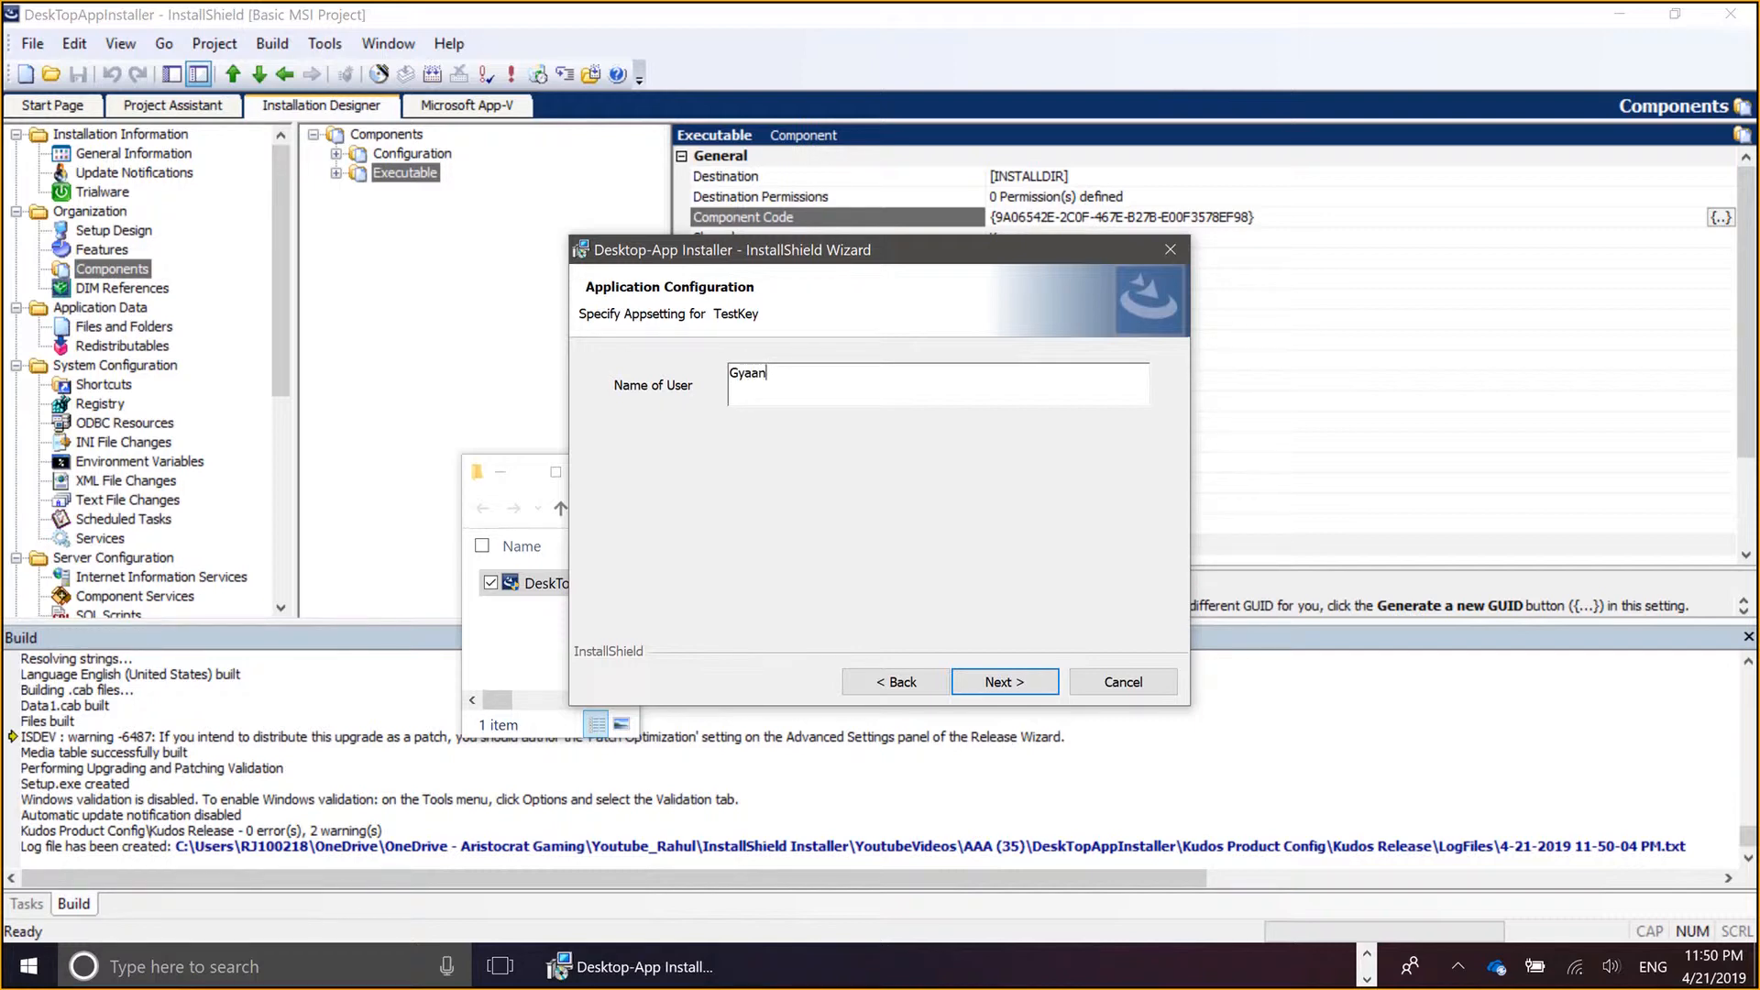
type("aan")
left_click(1005, 682)
left_click(1005, 682)
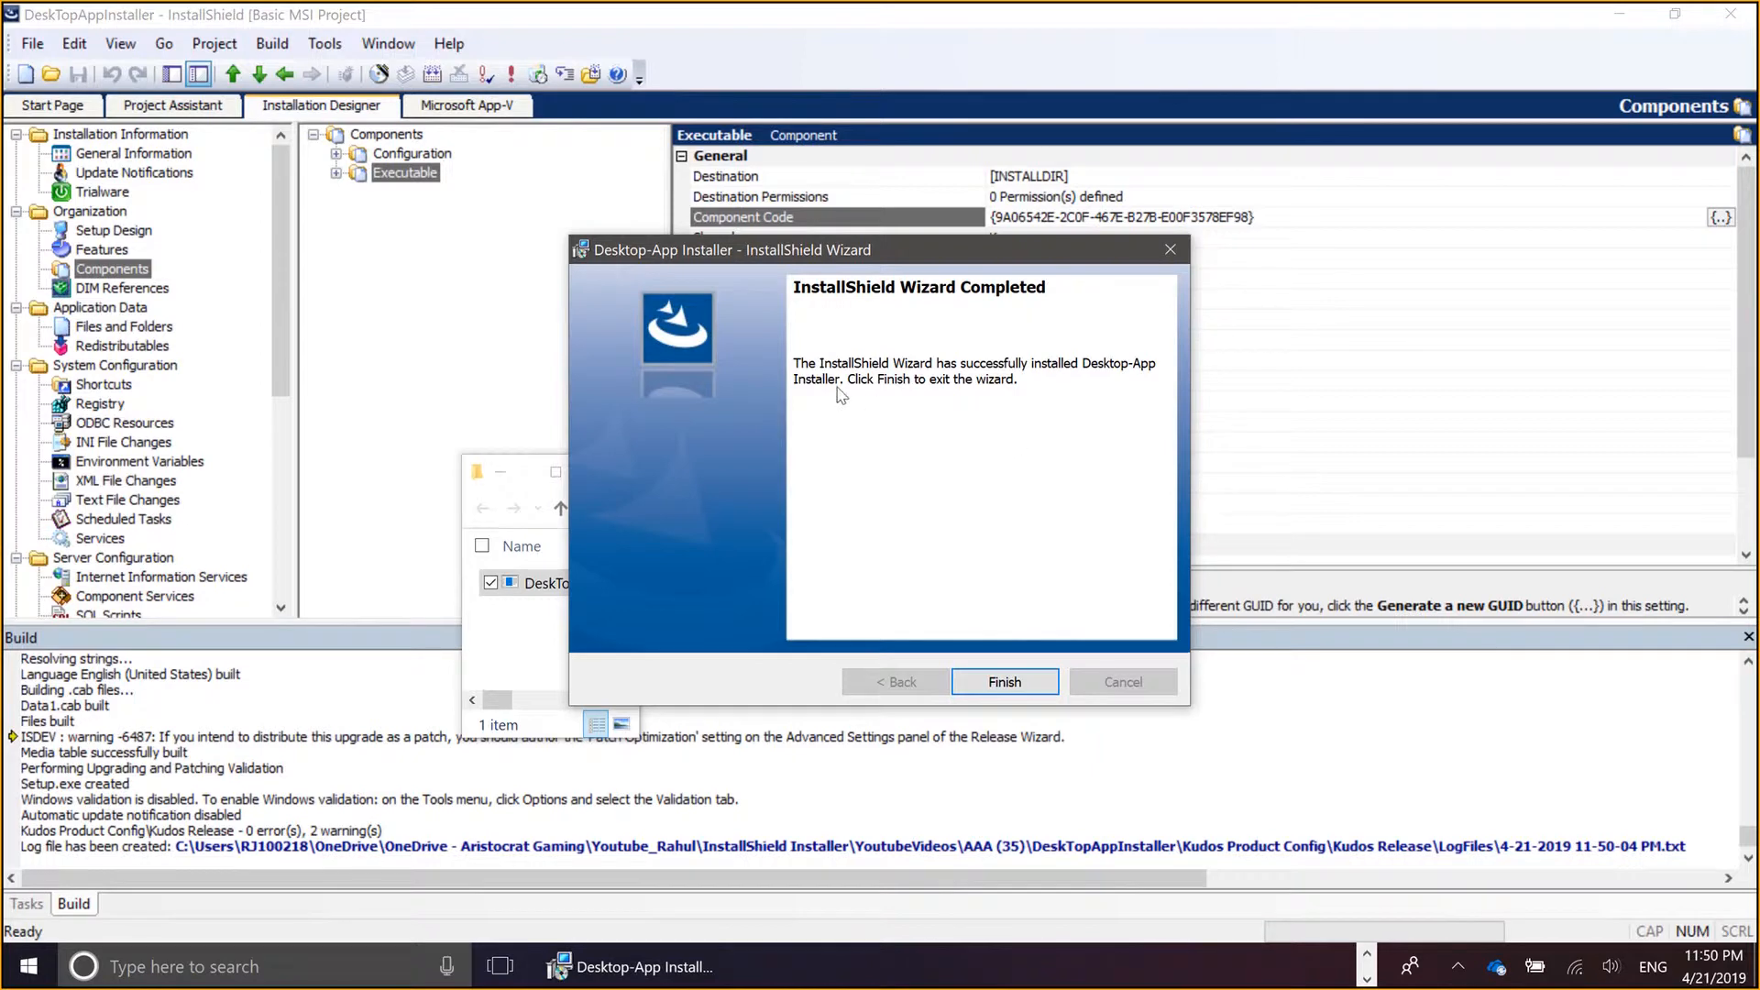
left_click(992, 682)
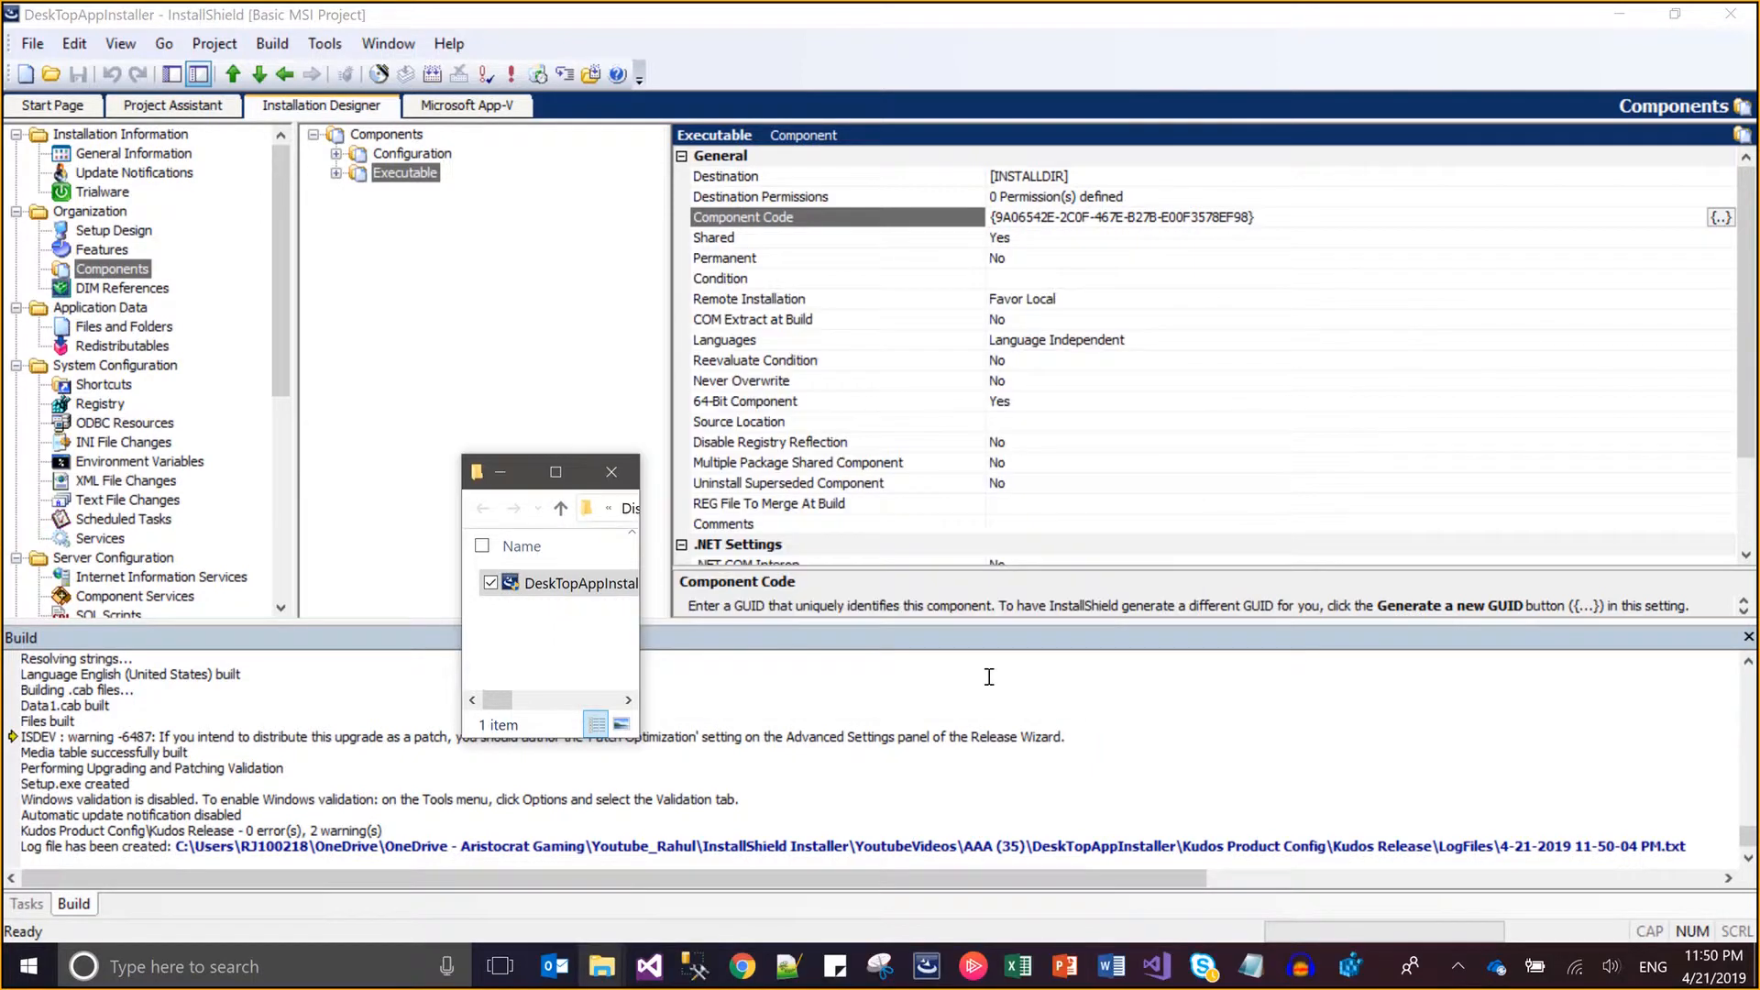
- Check the MyTest value of the Jadoogar key under HKEY_LOCAL_MACHINE\SOFTWARE in Registry Editor, then minimize the editor
left_click(1344, 969)
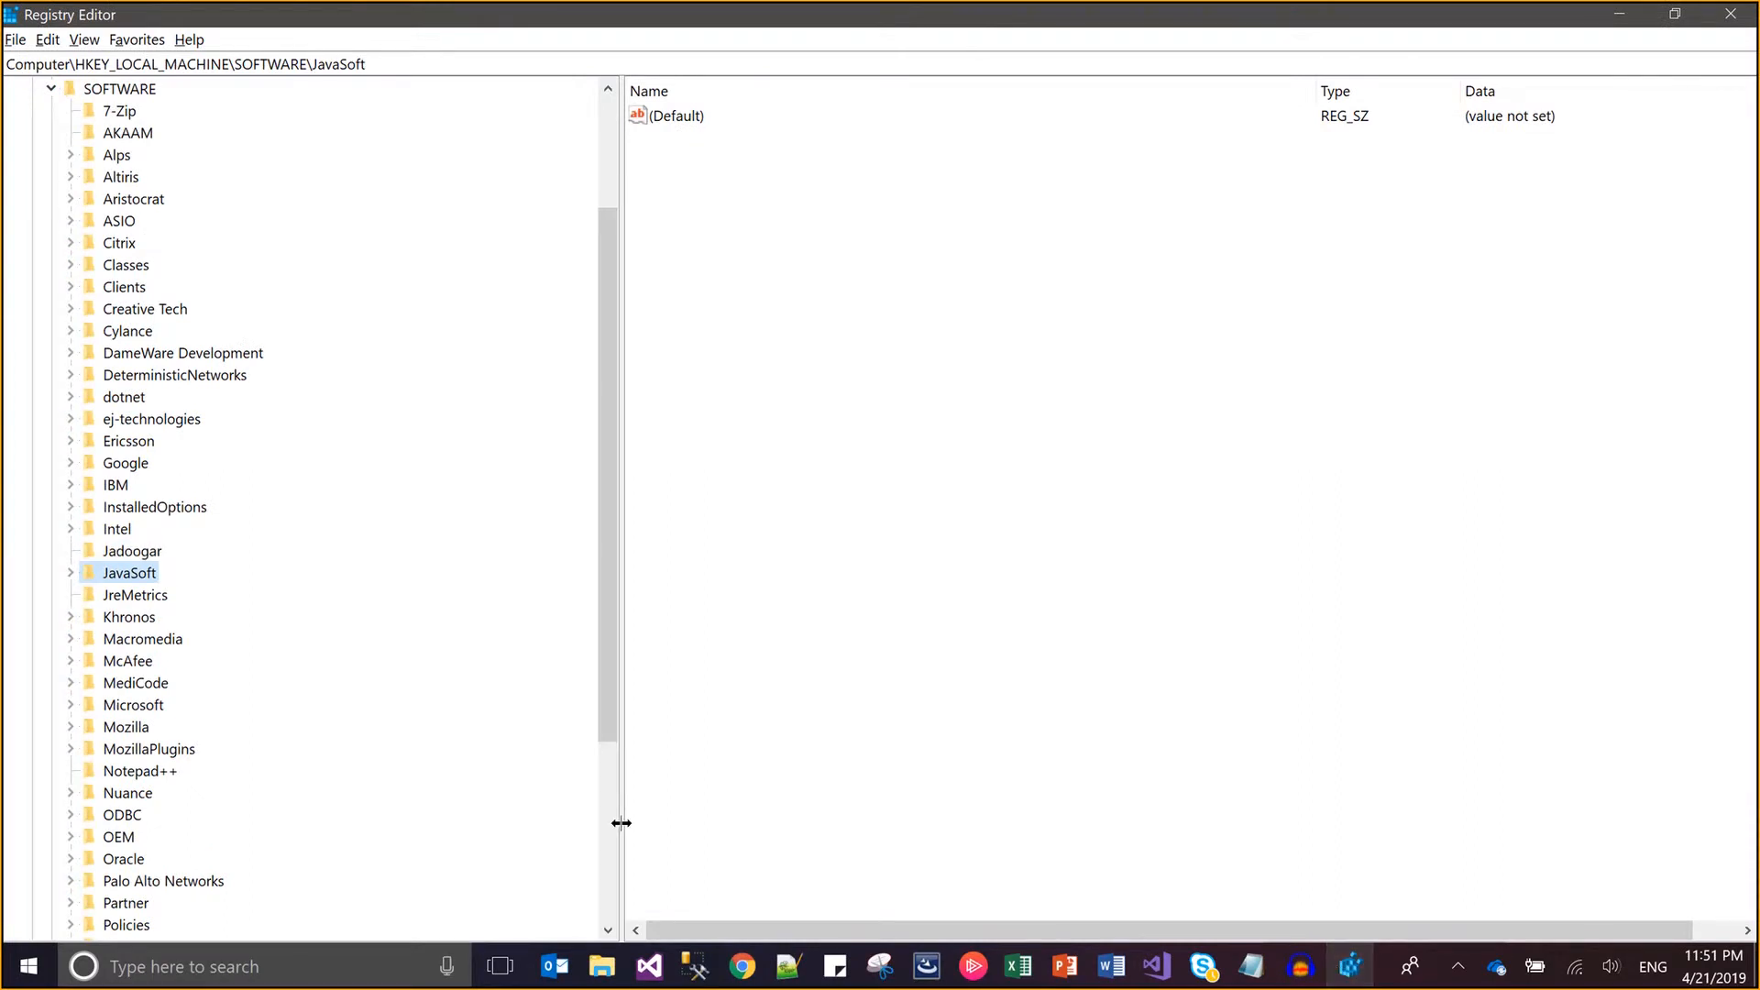
left_click(132, 551)
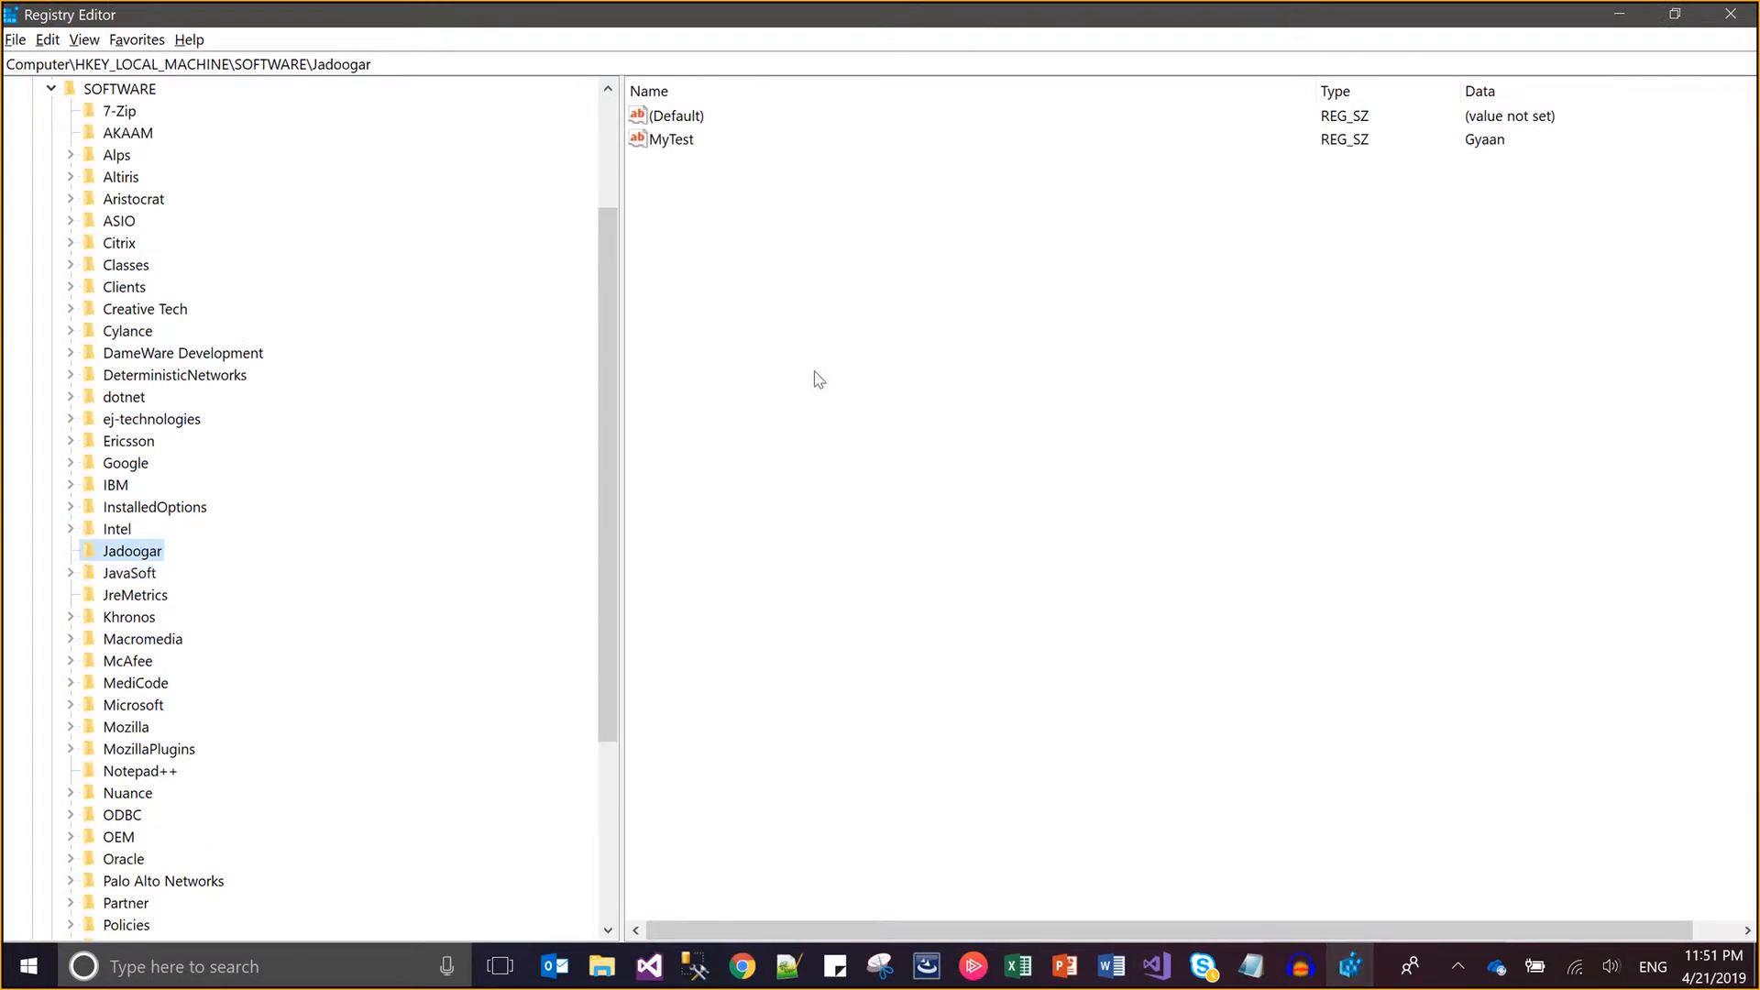
left_click(207, 376)
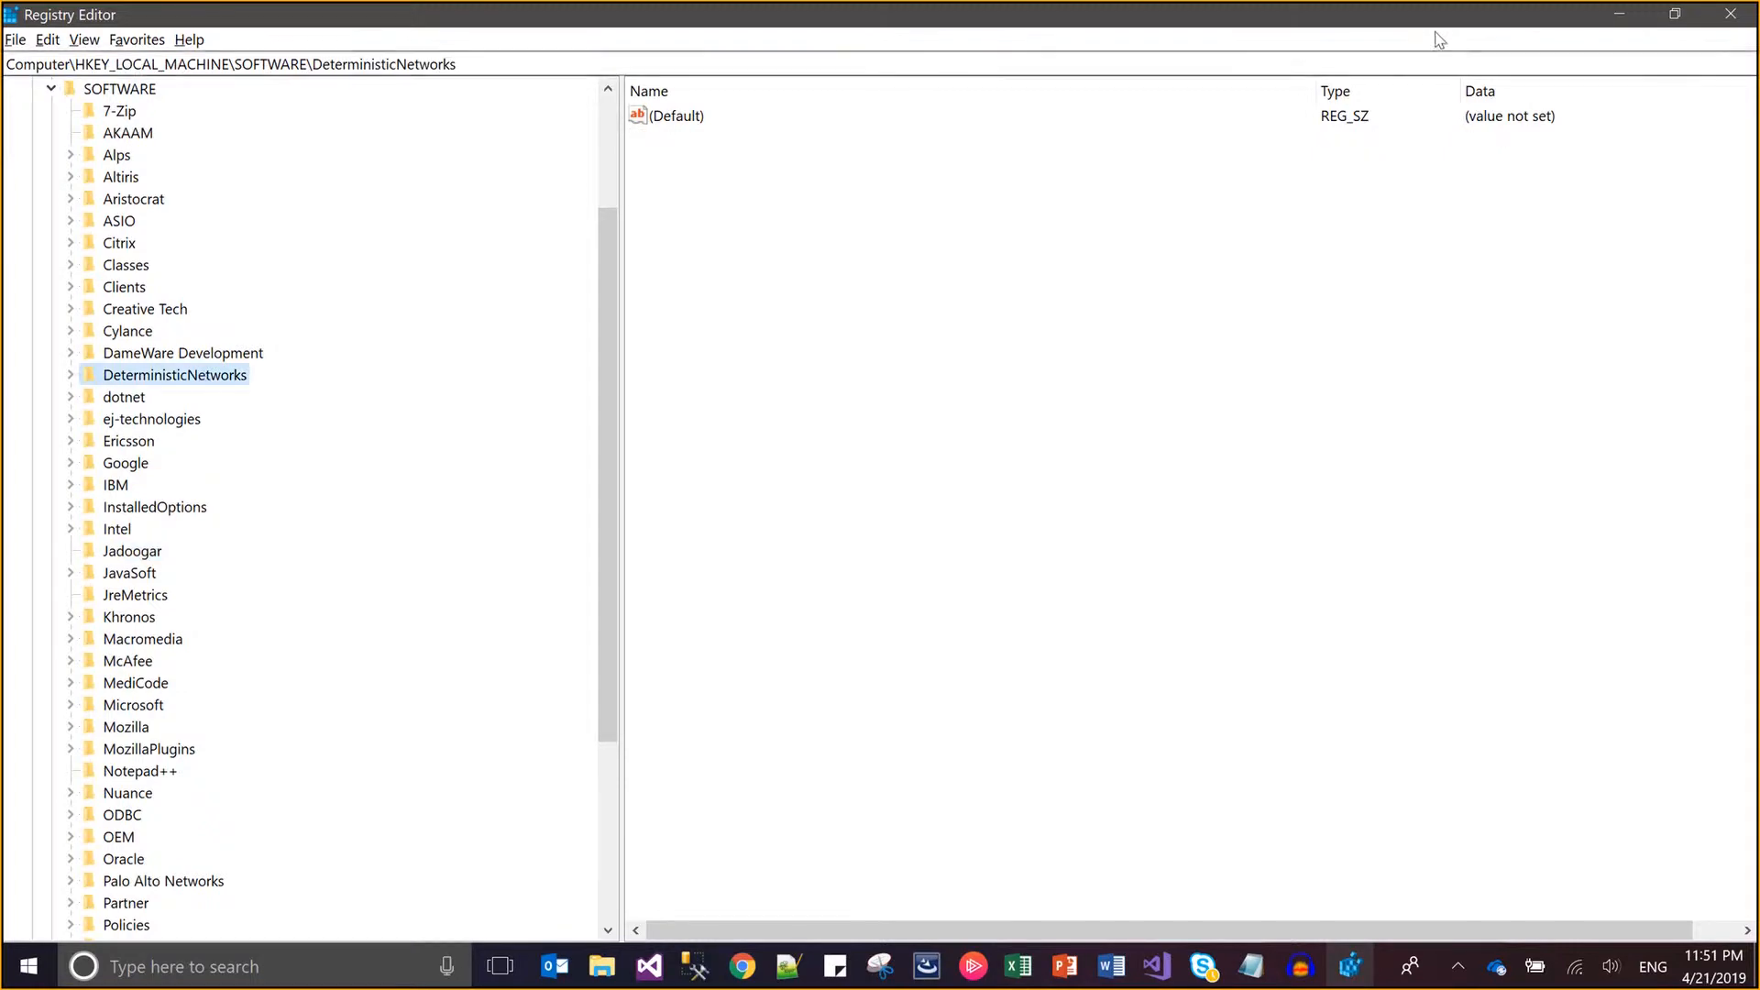
left_click(1619, 13)
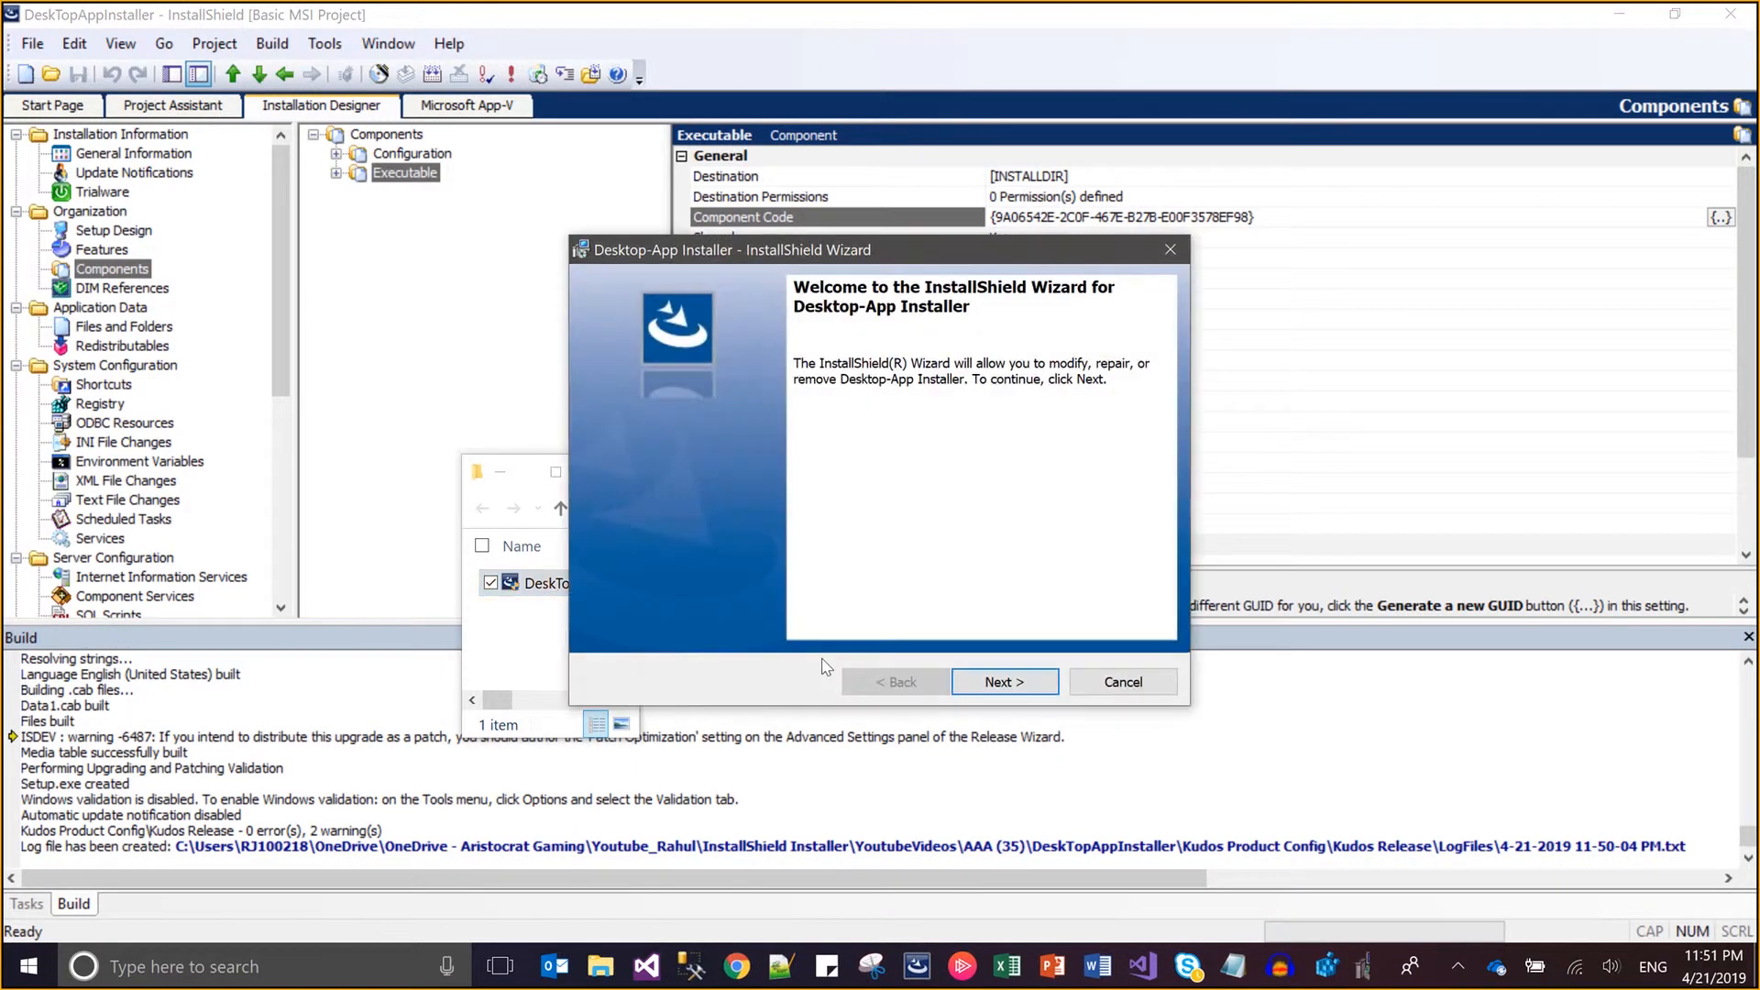
- Uninstall Desktop-App Installer with the setup wizard's Remove option and finish the wizard
left_click(972, 680)
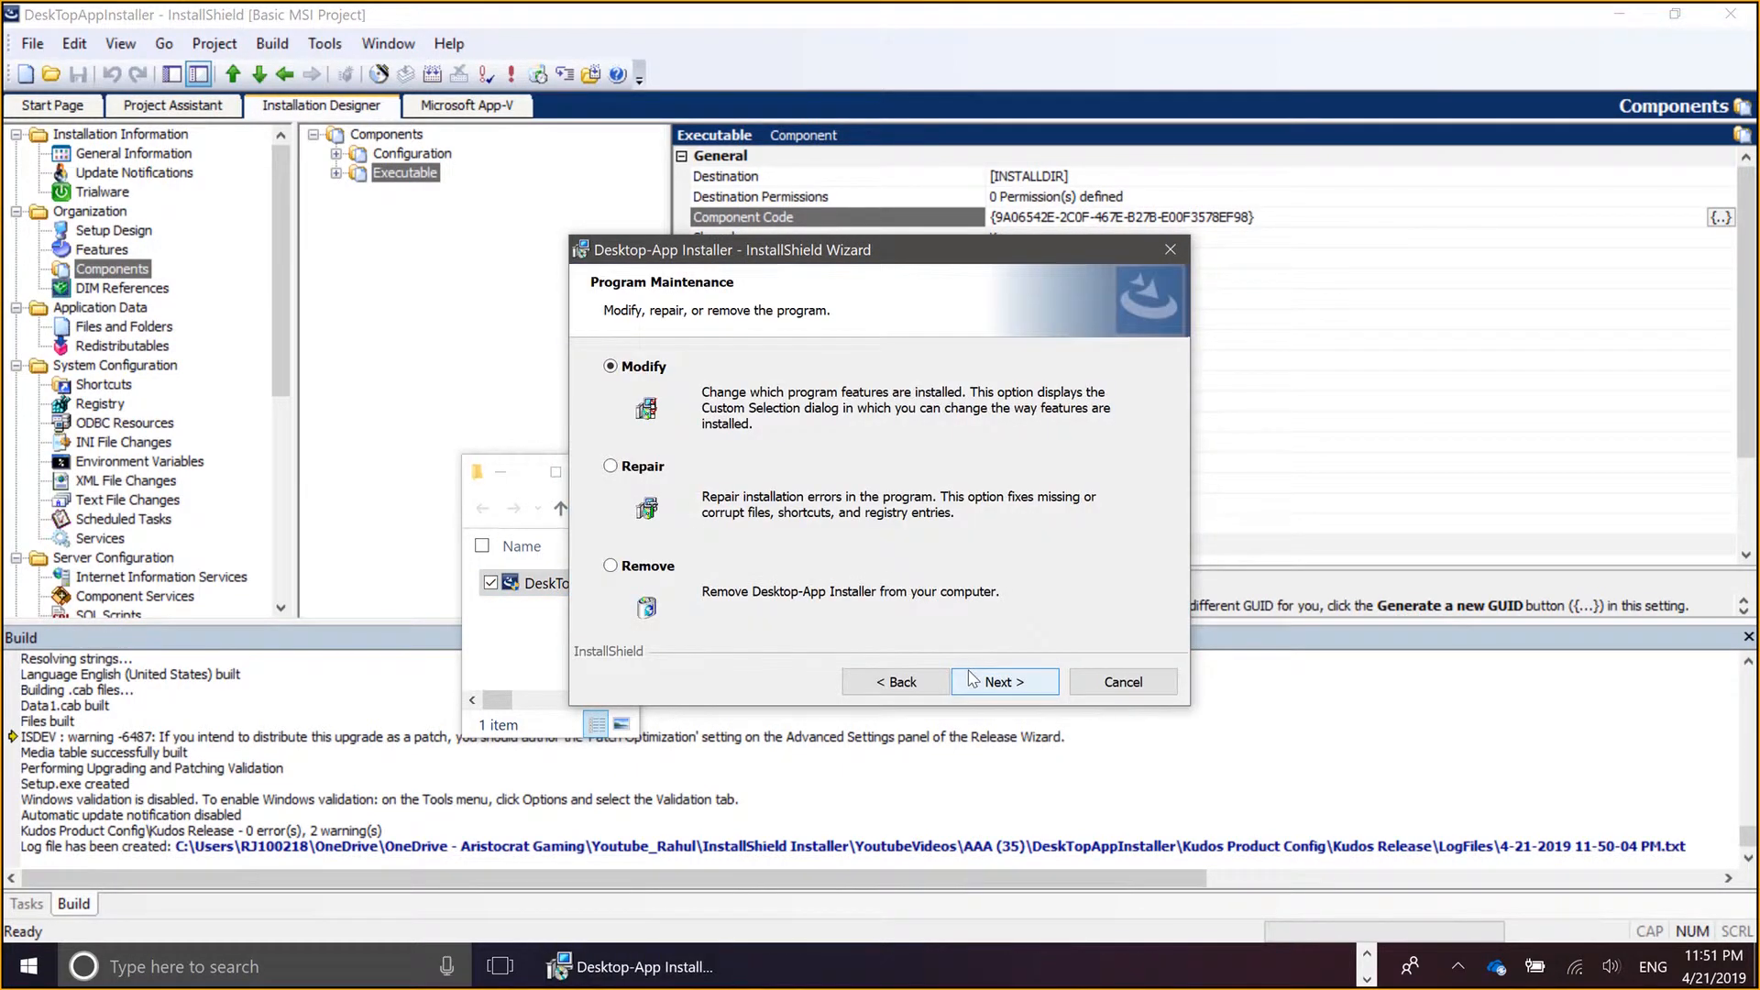
key("Down")
key("Down")
left_click(972, 680)
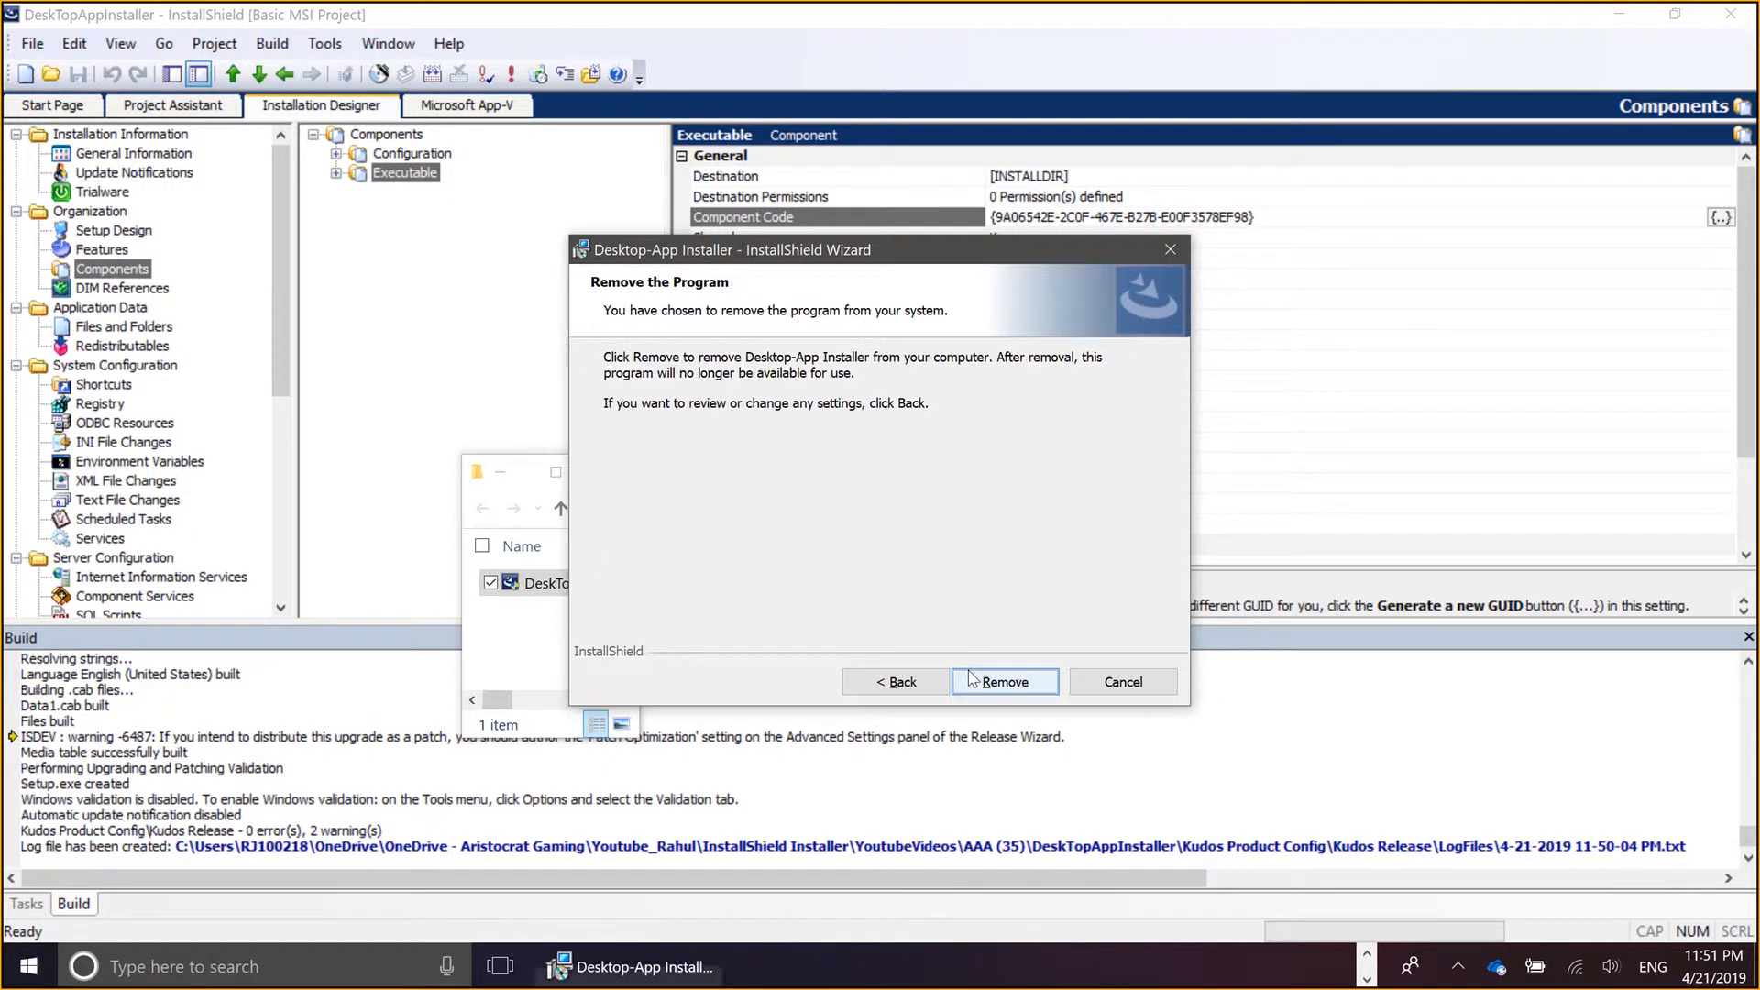
left_click(972, 680)
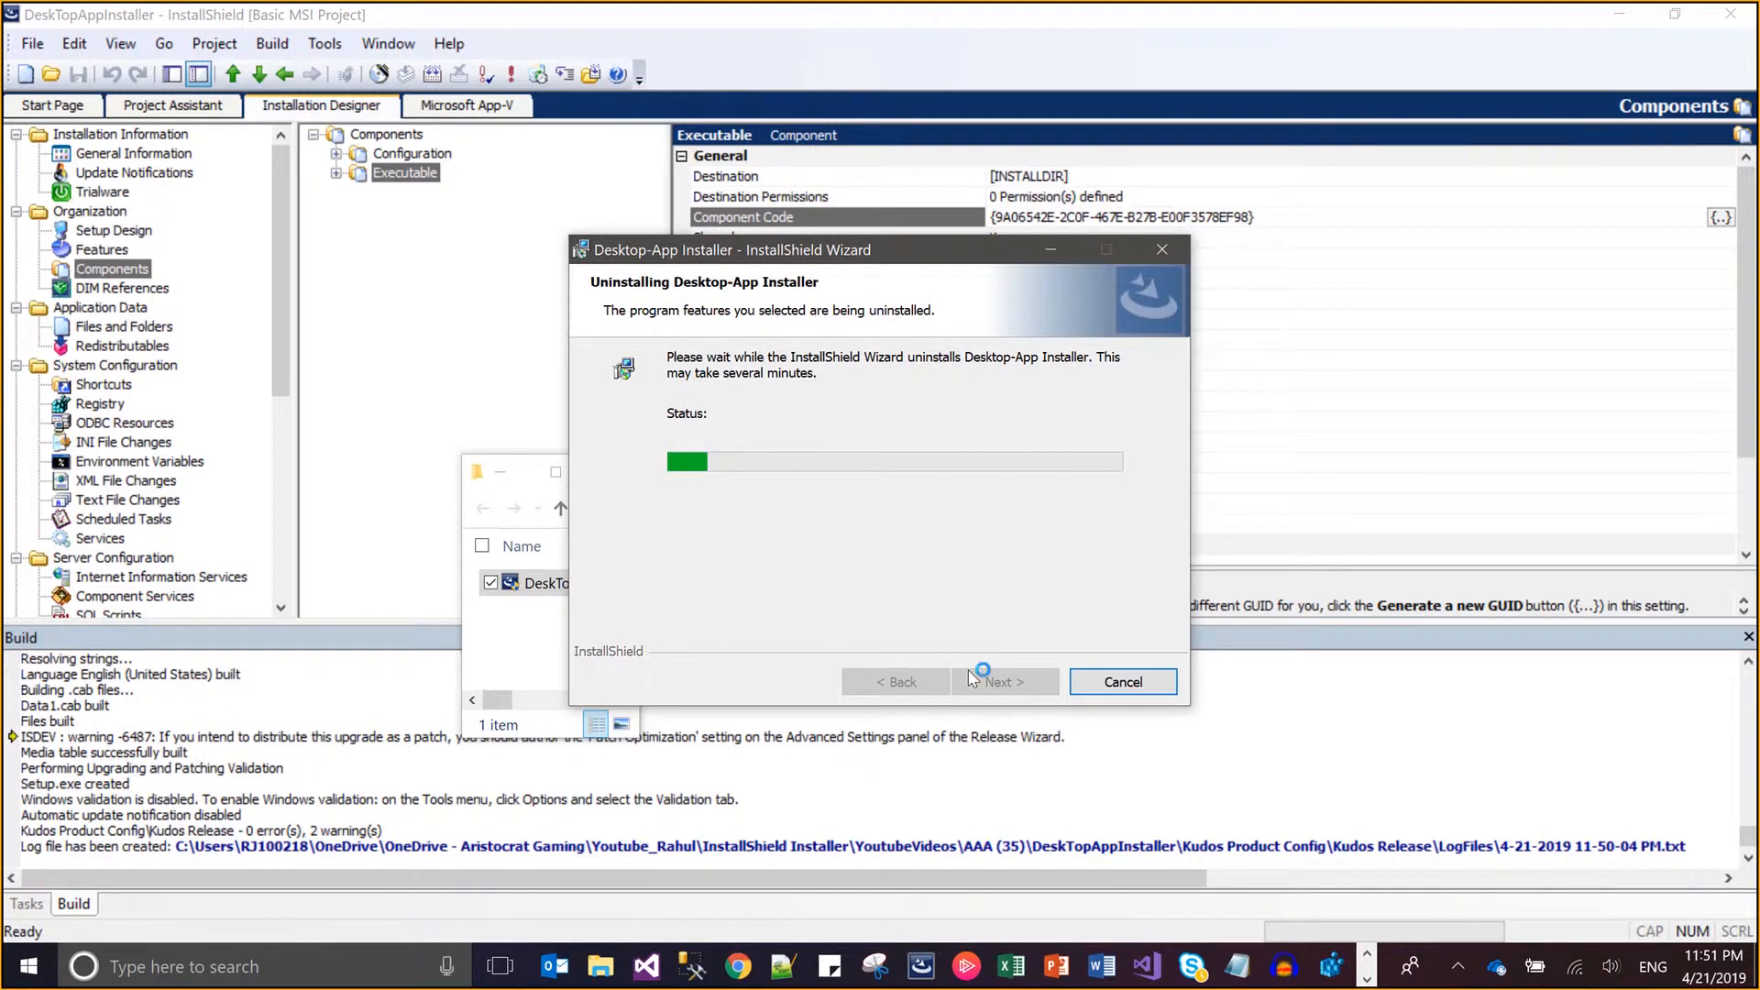
left_click(971, 679)
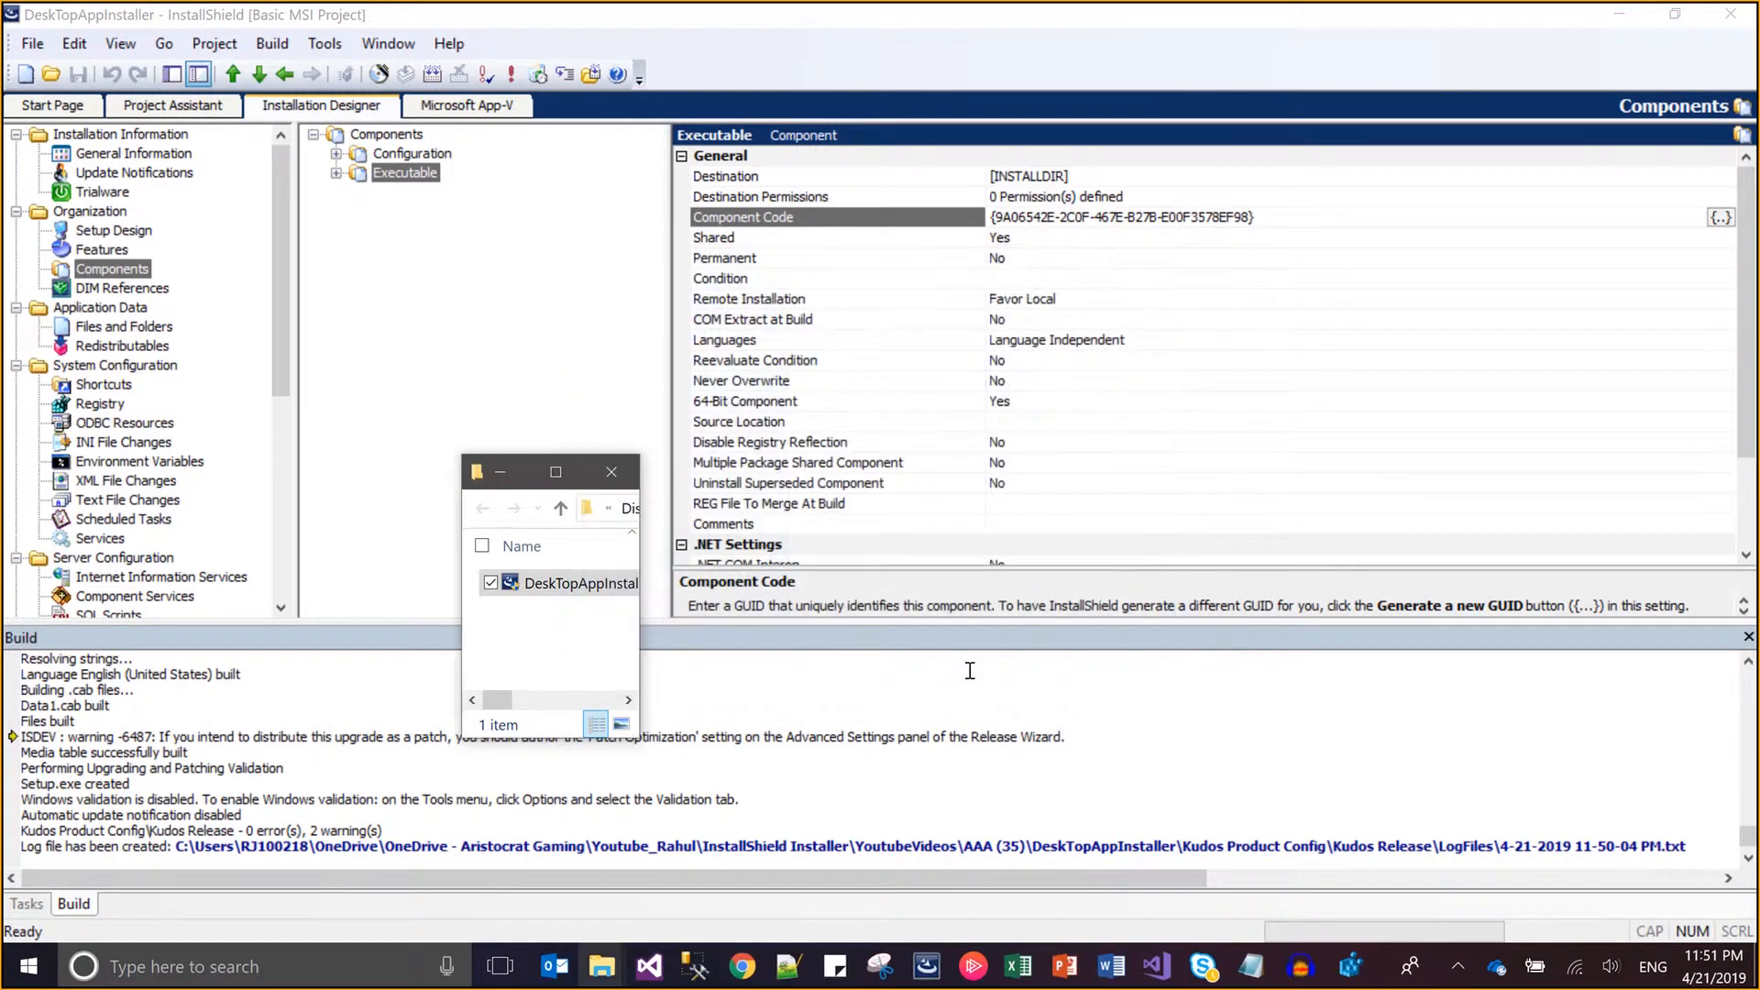
- Check in Registry Editor whether the Jadoogar key still exists under HKEY_LOCAL_MACHINE\SOFTWARE
left_click(1340, 970)
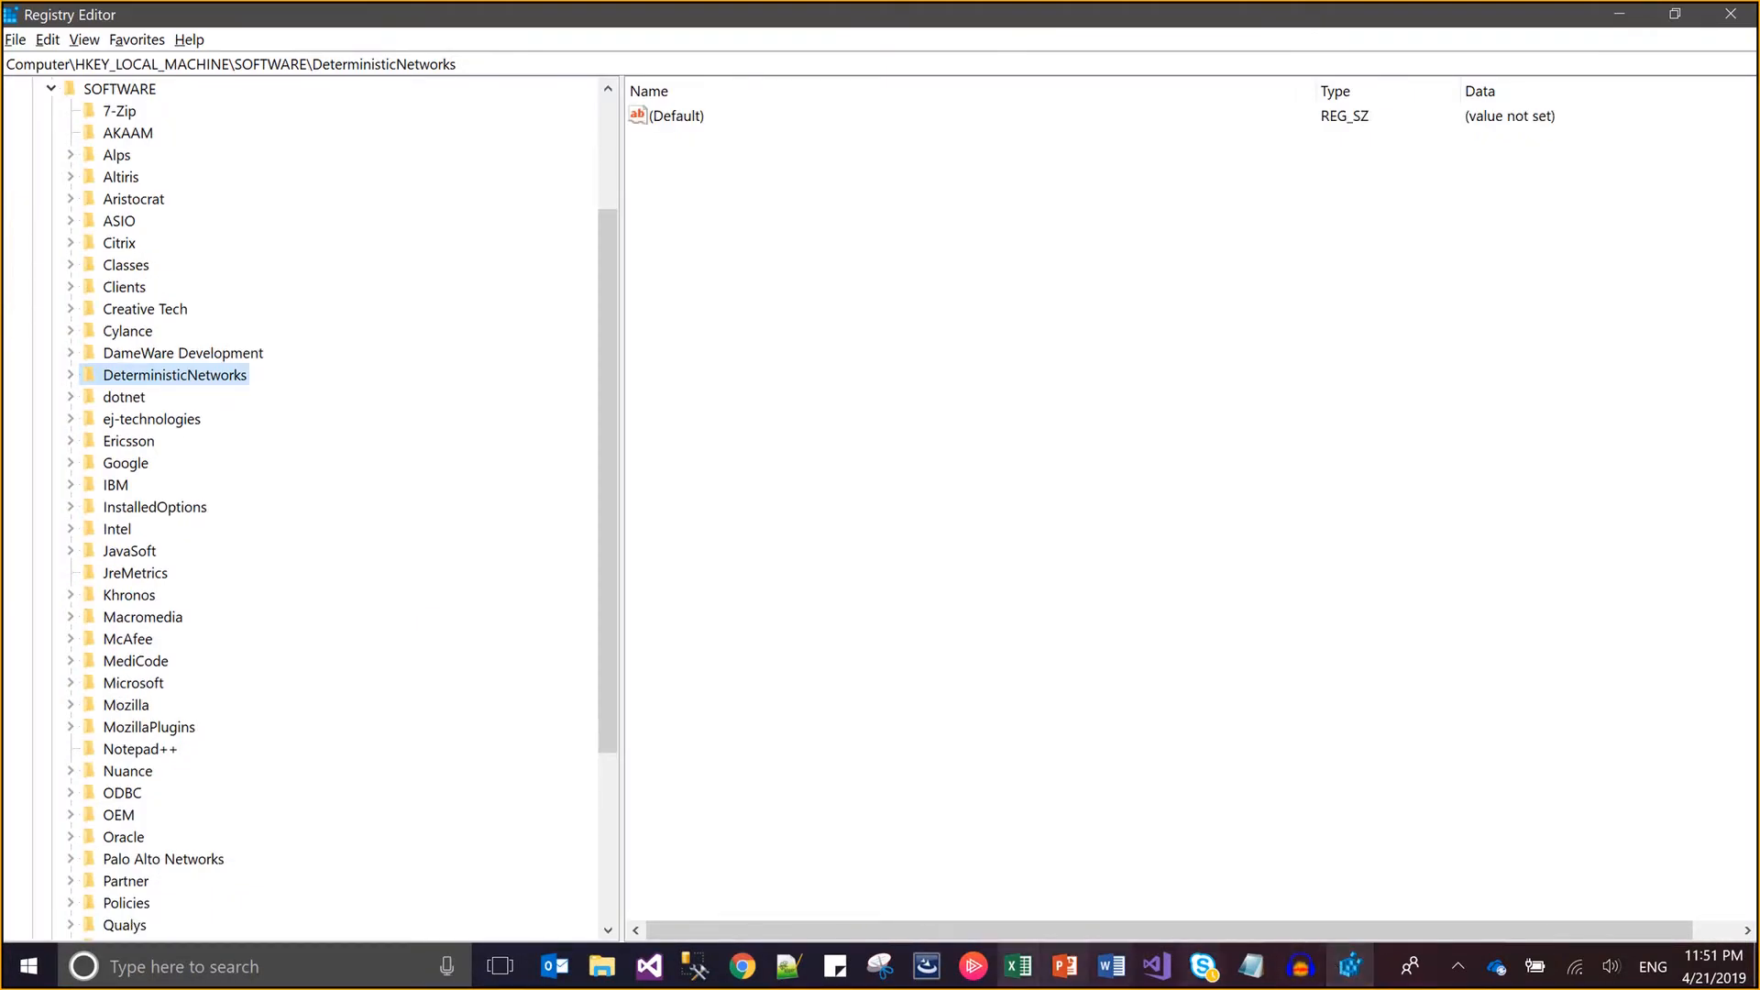
left_click(125, 553)
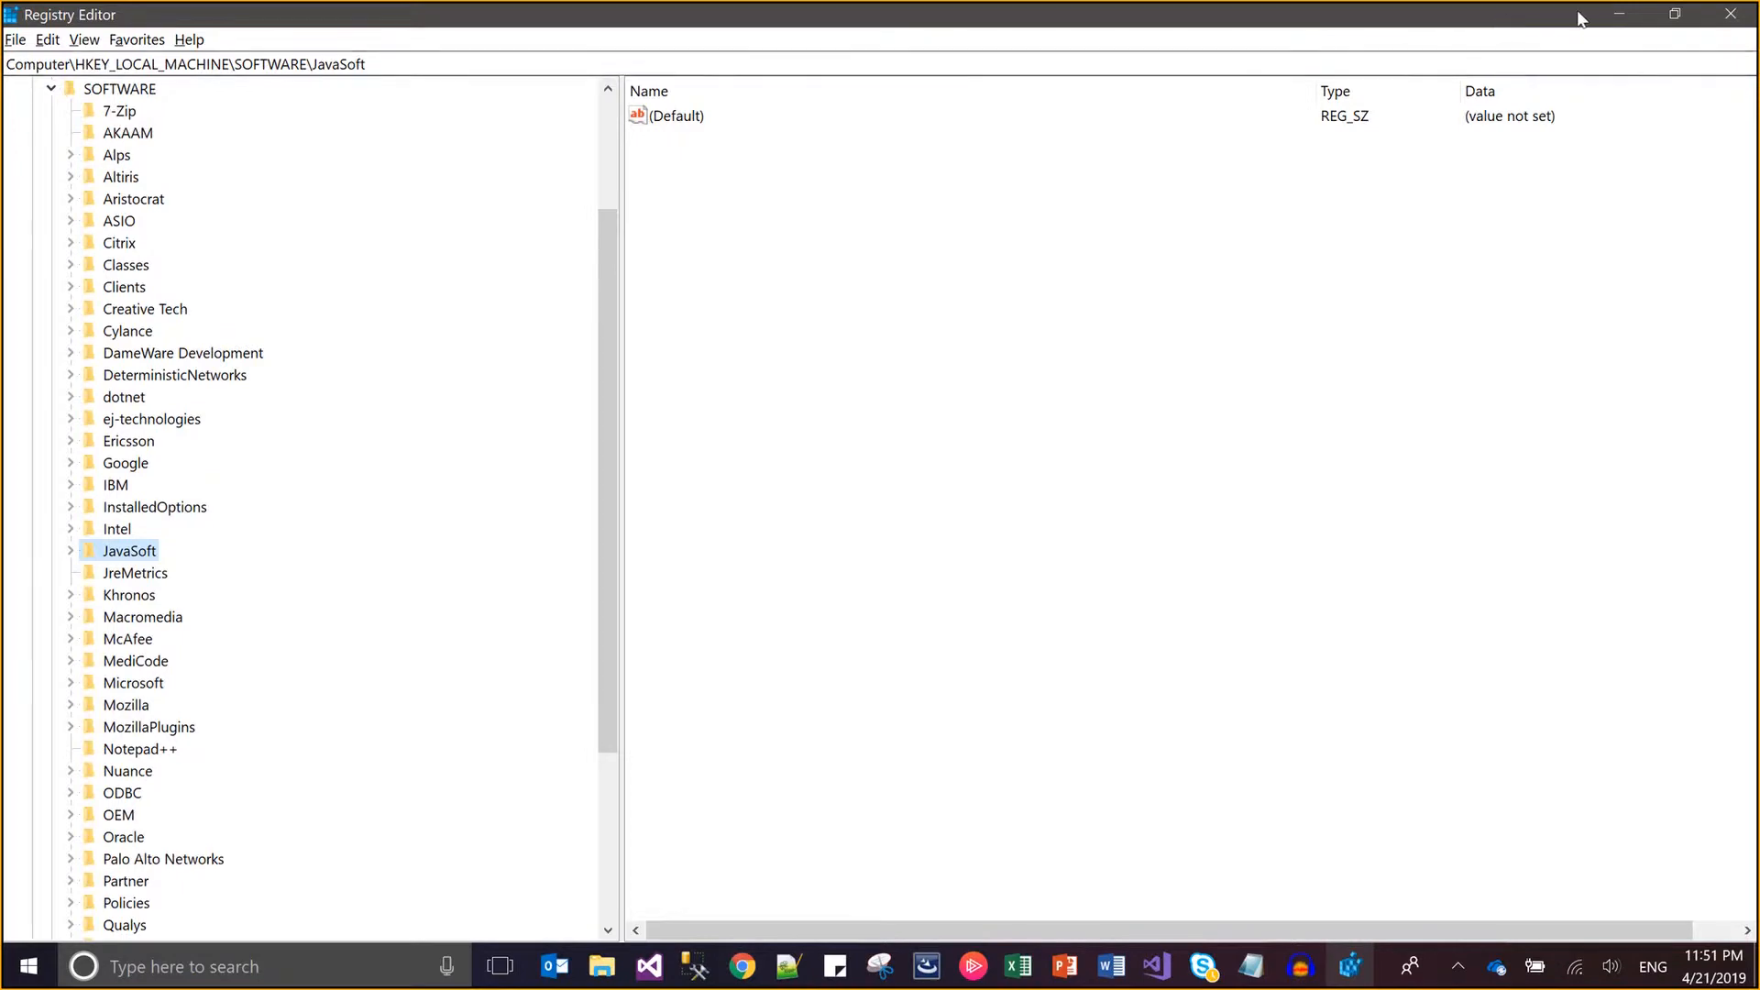
left_click(1619, 14)
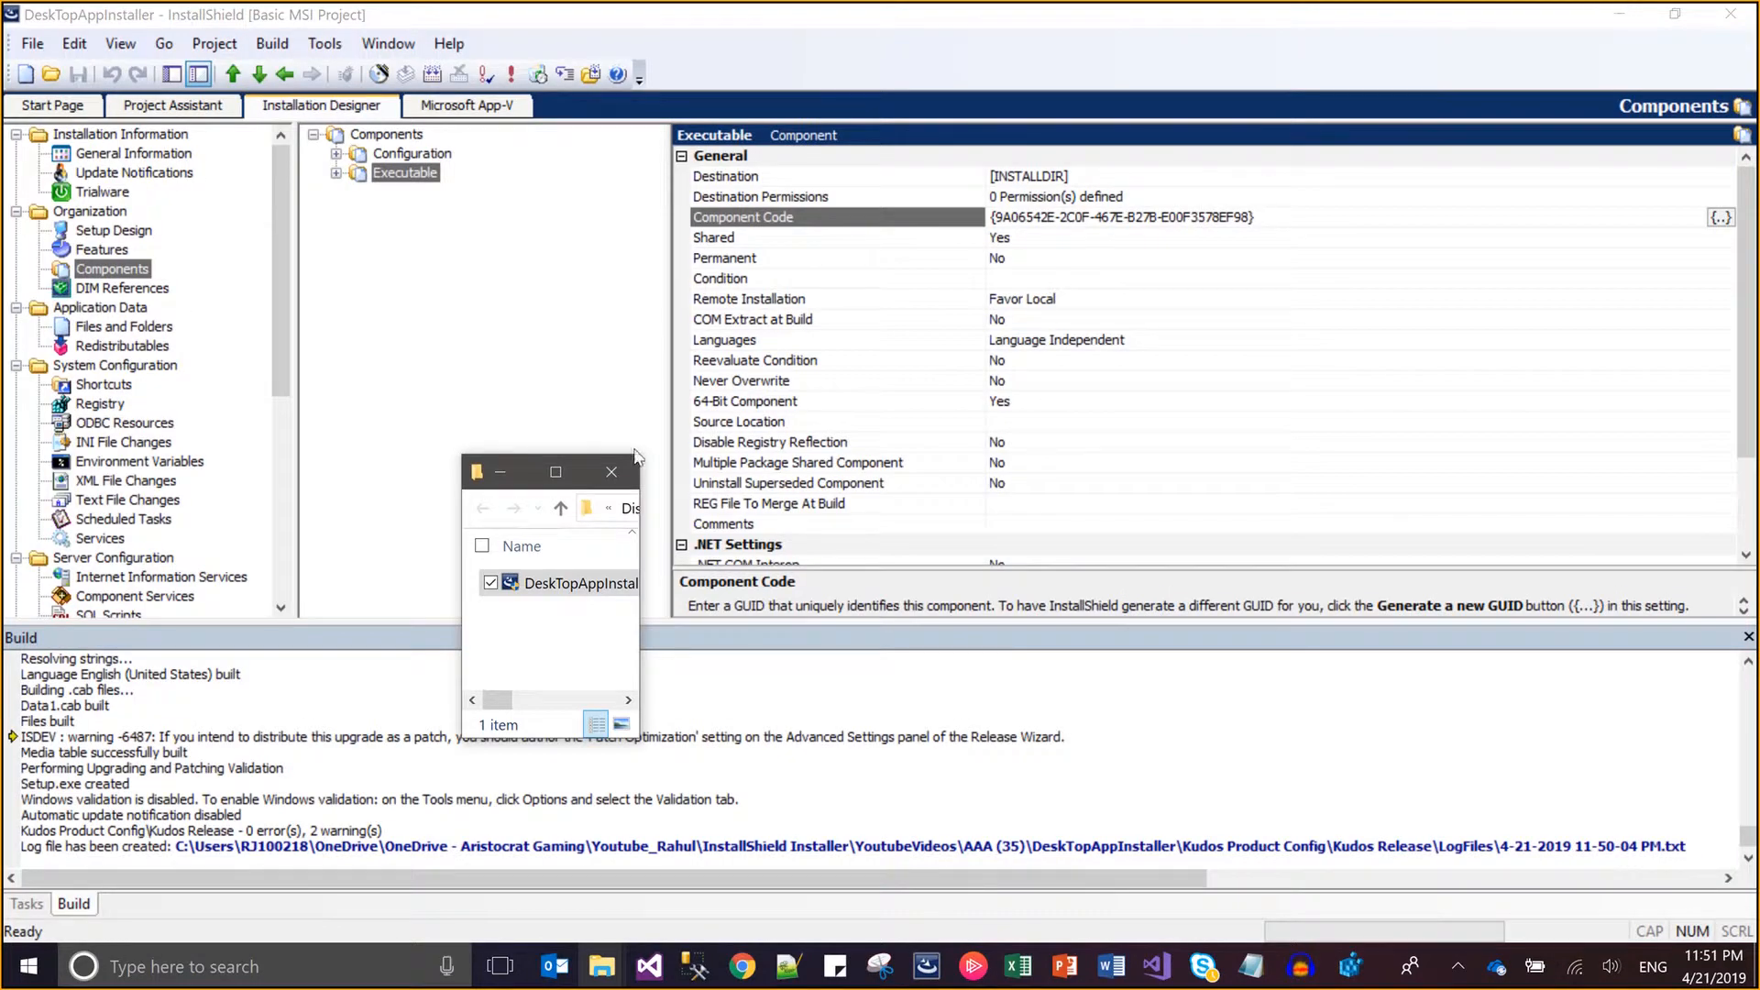
- Close the release folder, expand the WOW6432Node key under HKEY_LOCAL_MACHINE\SOFTWARE in Registry Editor, then minimize the editor
left_click(612, 471)
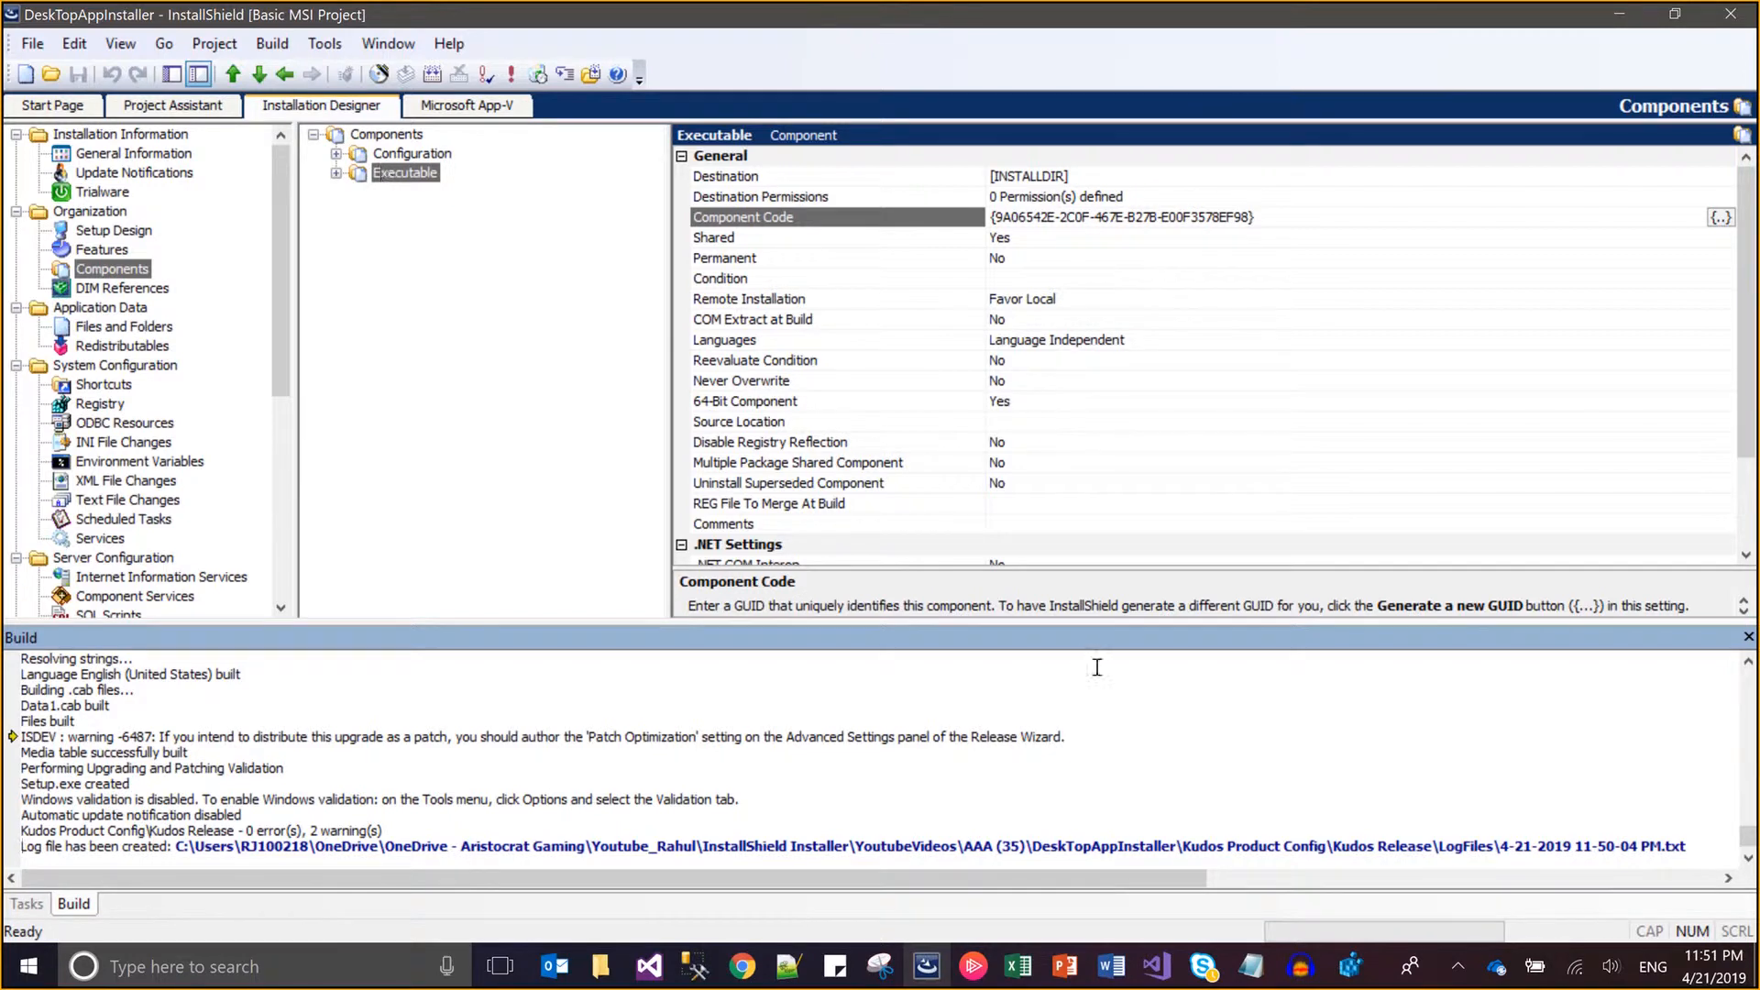
left_click(1352, 978)
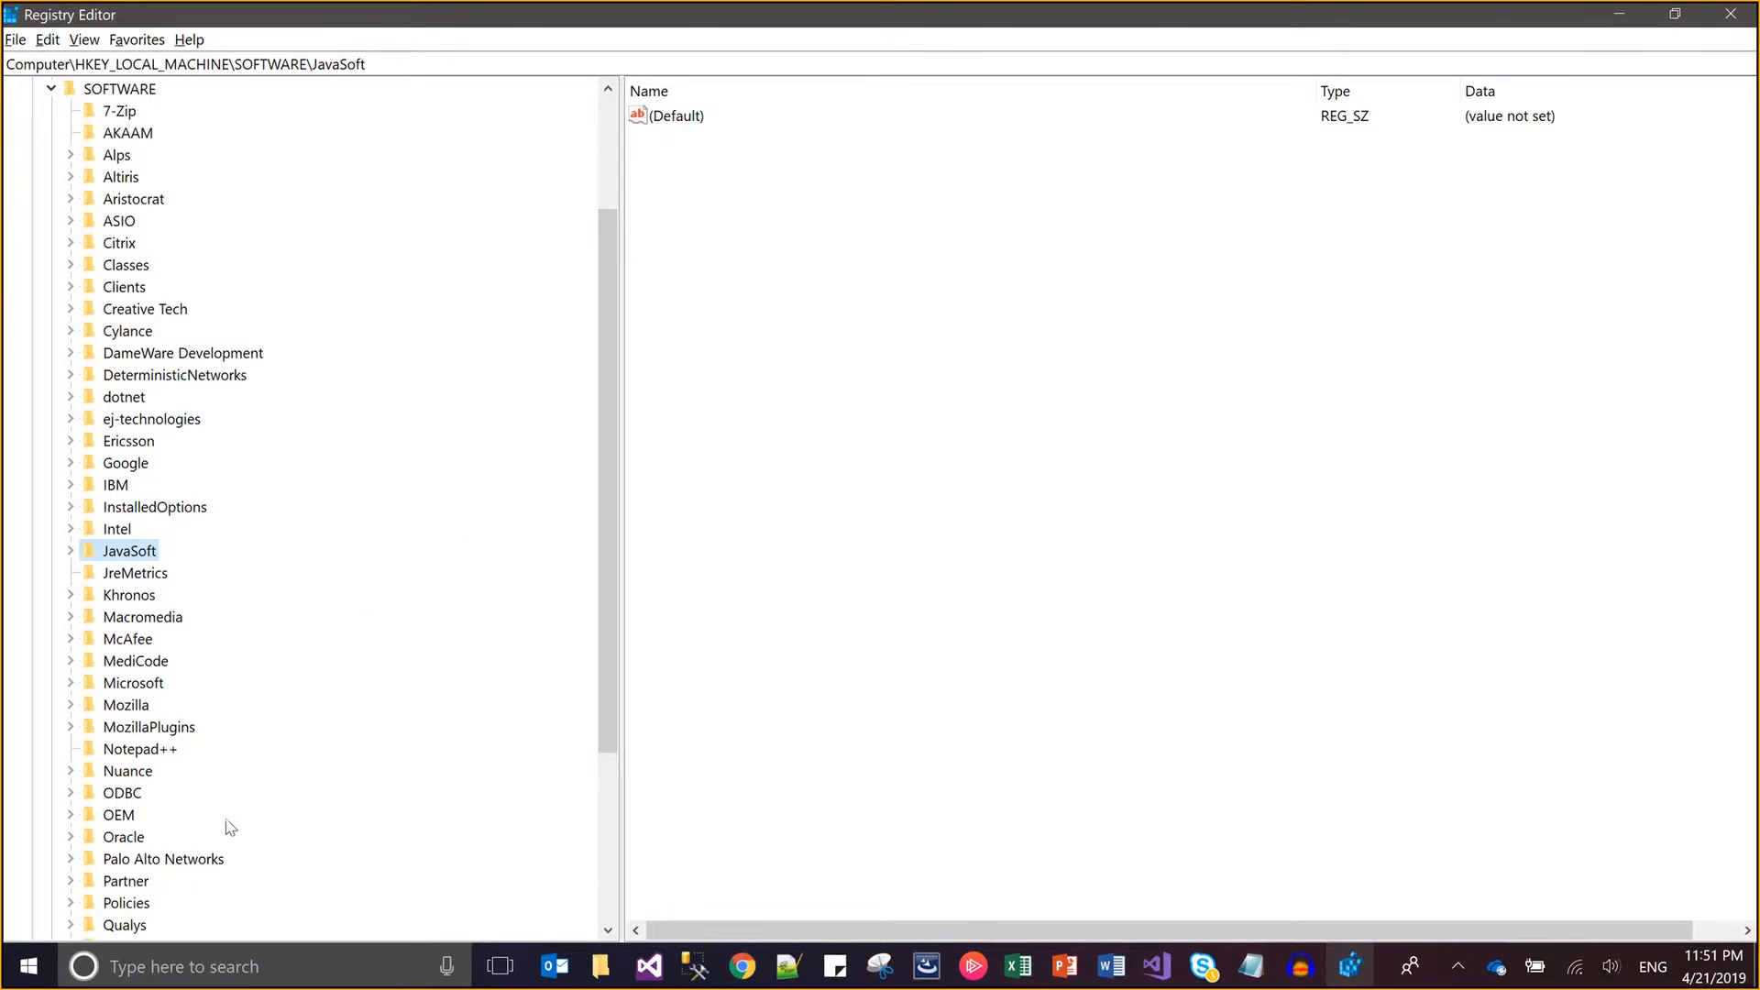
left_click_drag(610, 688, 584, 882)
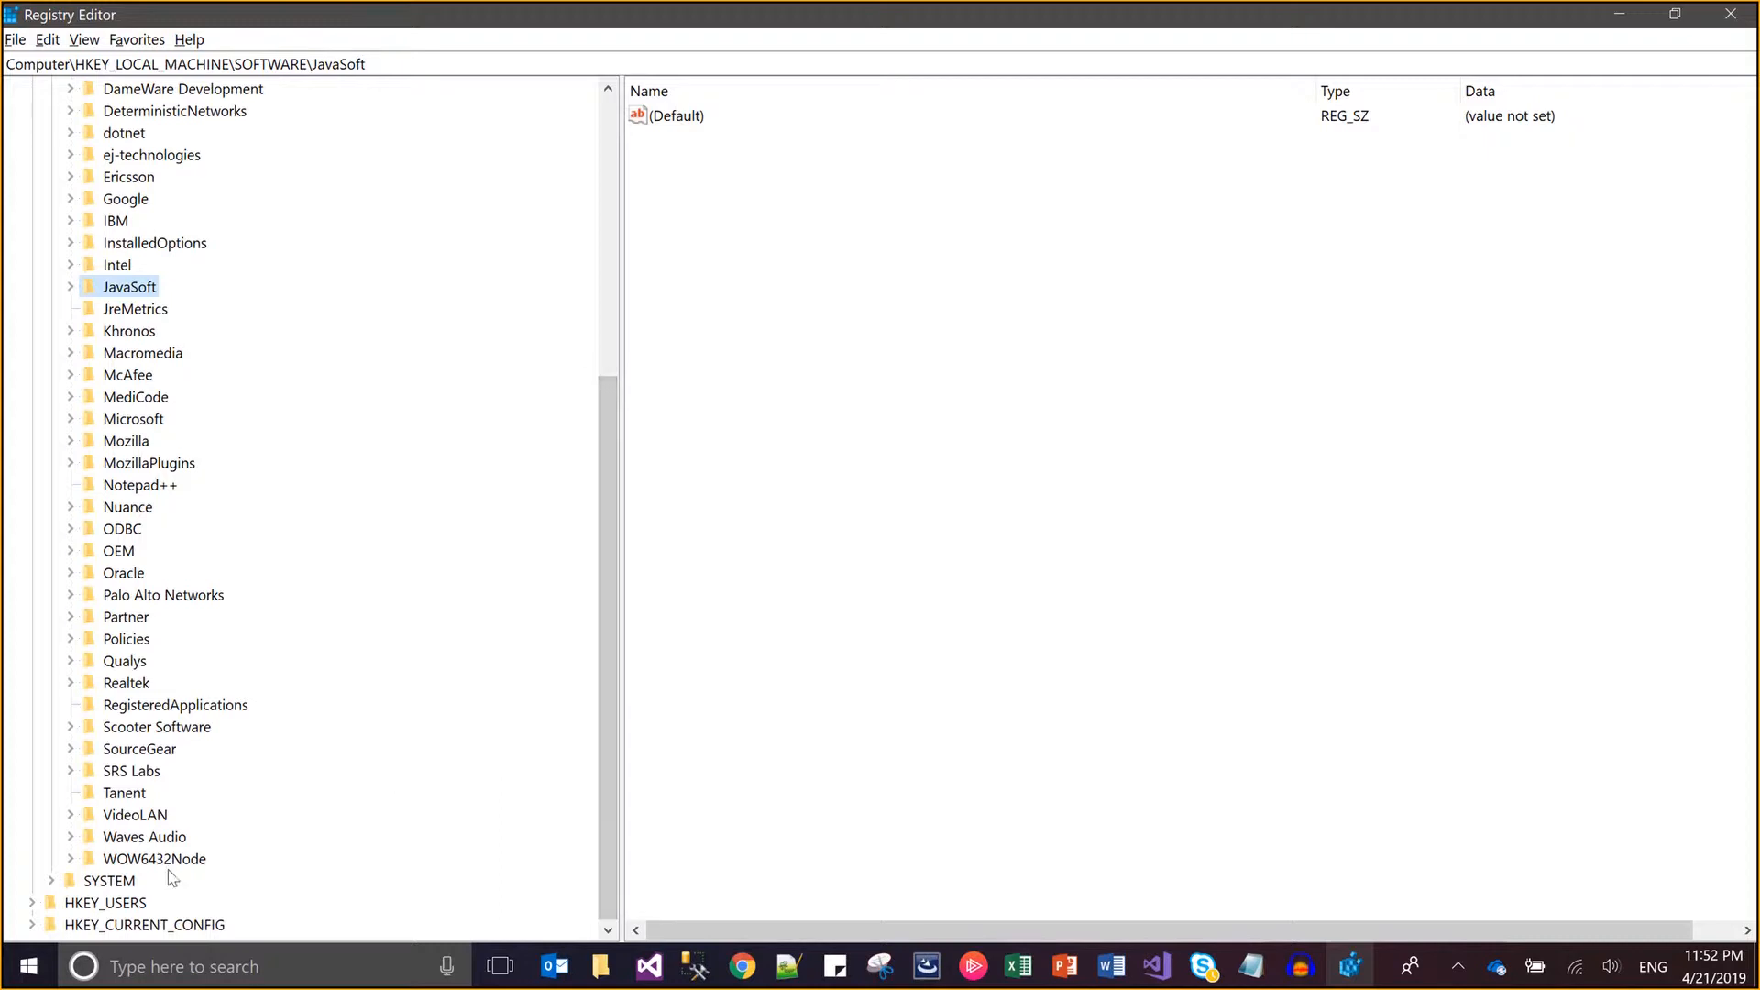
left_click(137, 862)
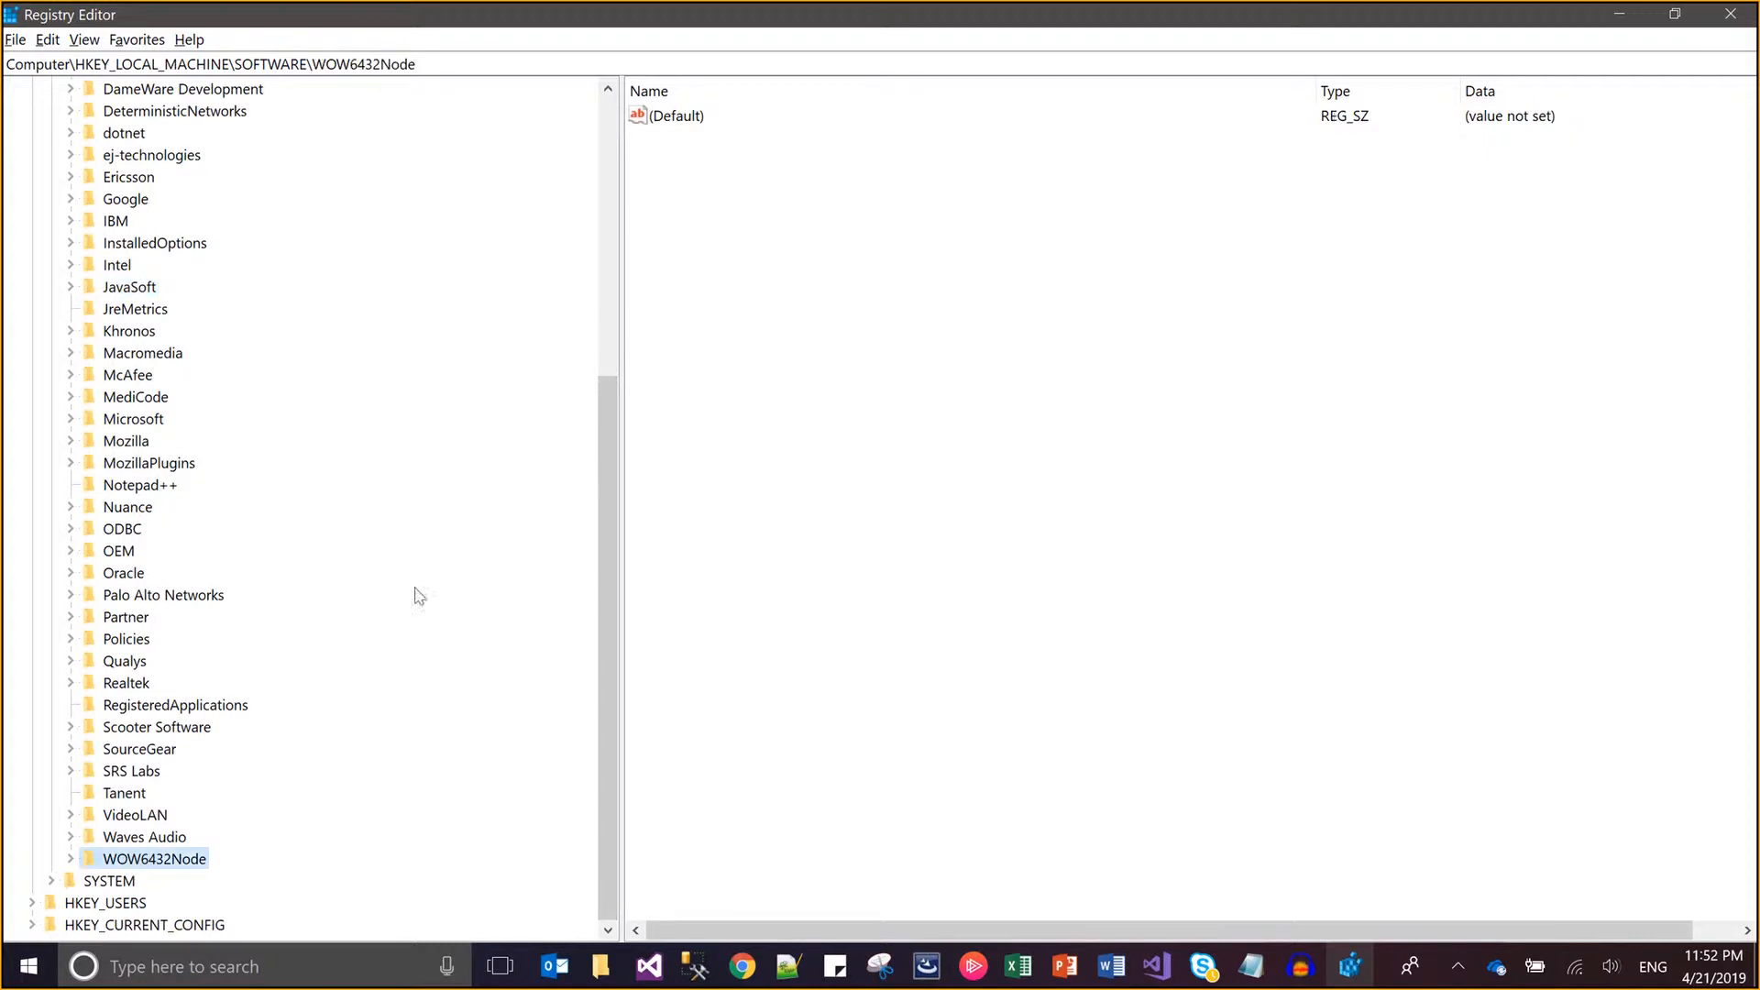
left_click(72, 859)
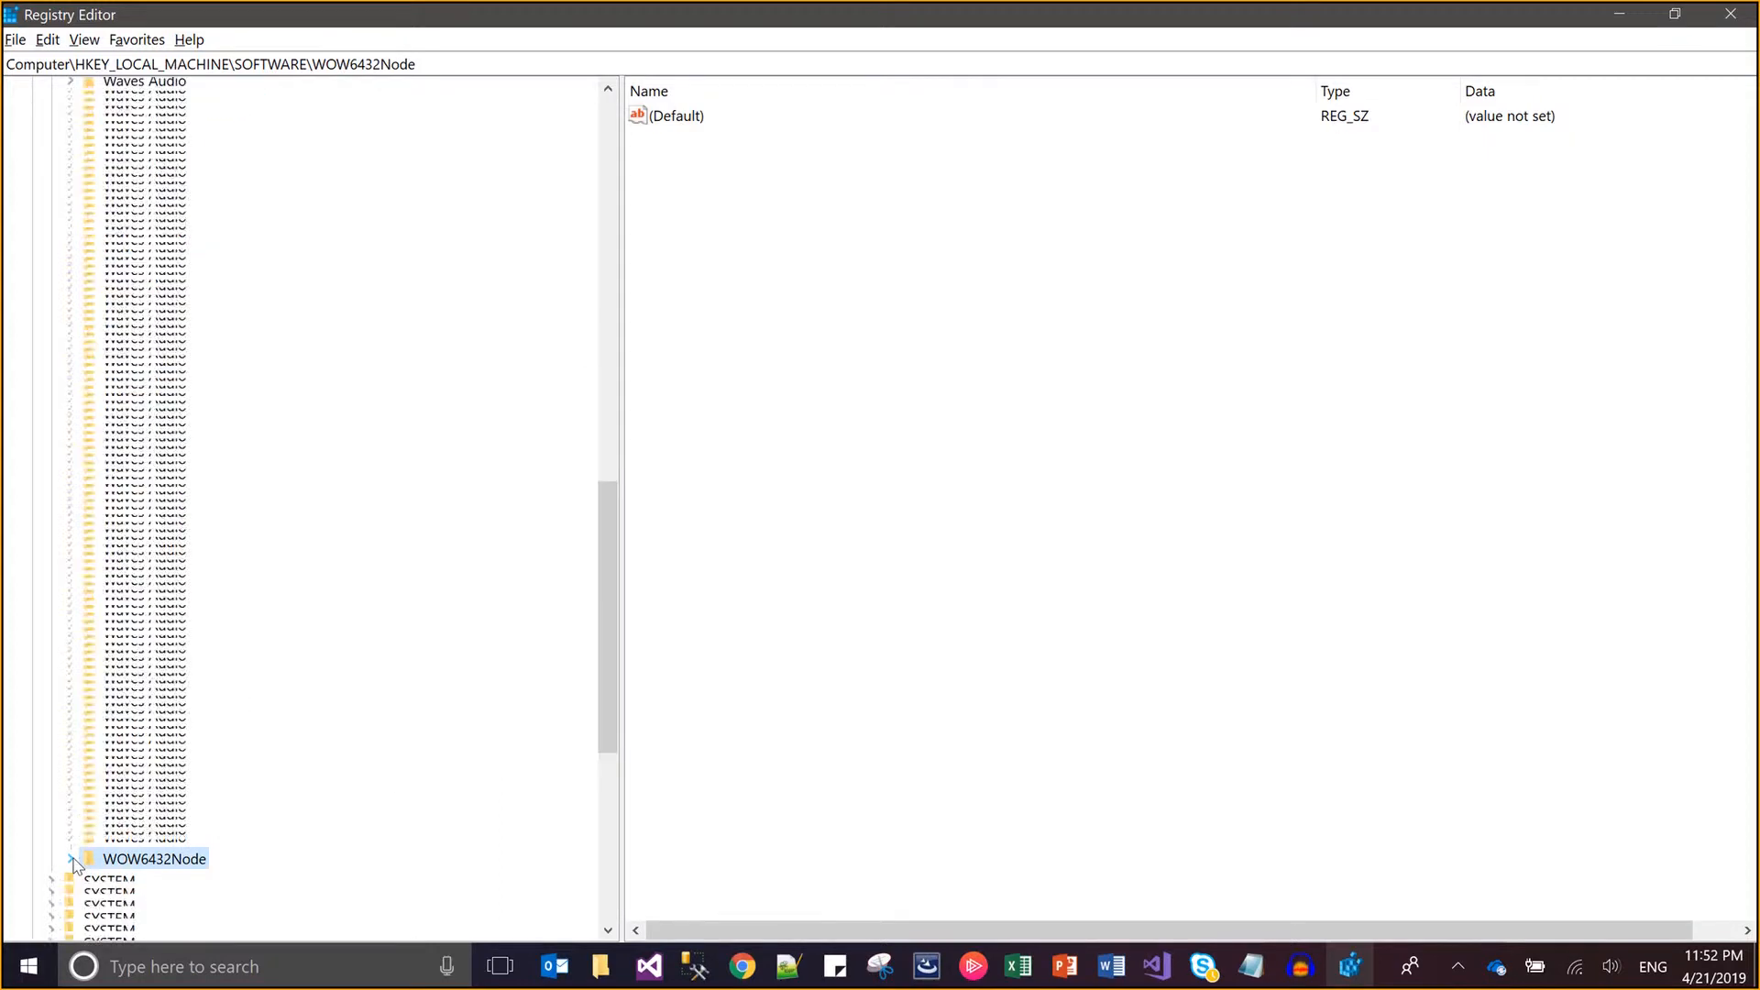
left_click(1619, 13)
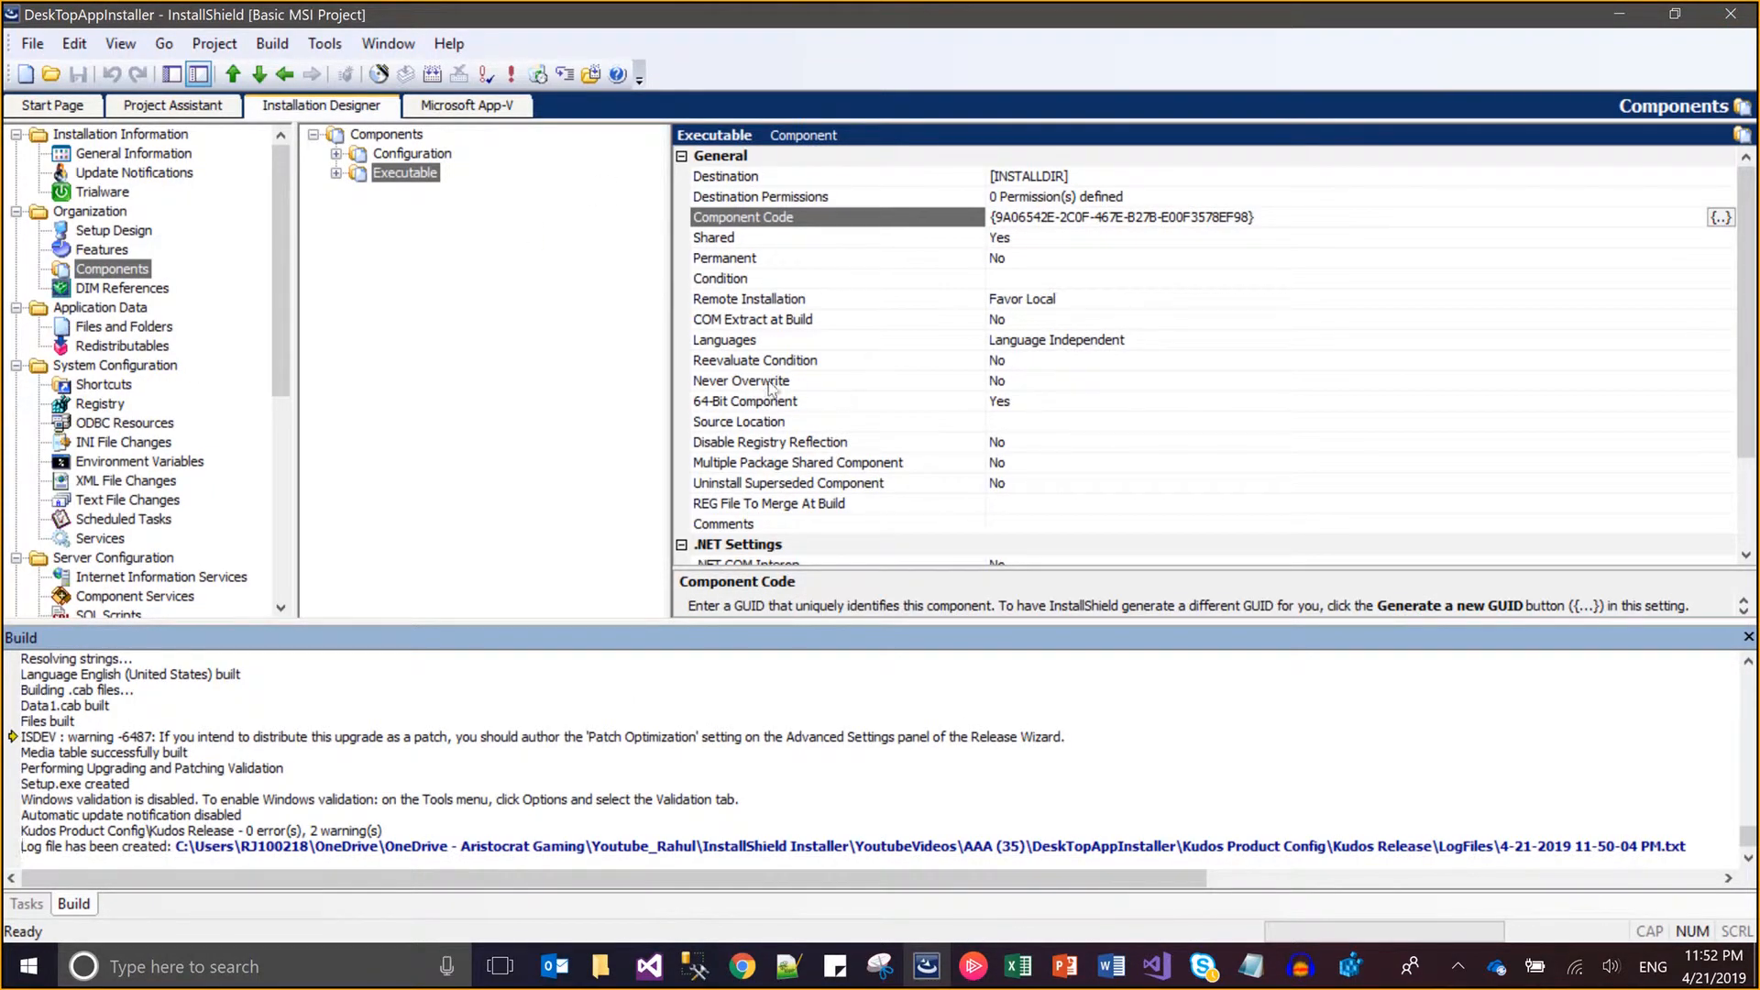
- Set 64-Bit Component to No for both the Executable and the Configuration components
left_click(790, 402)
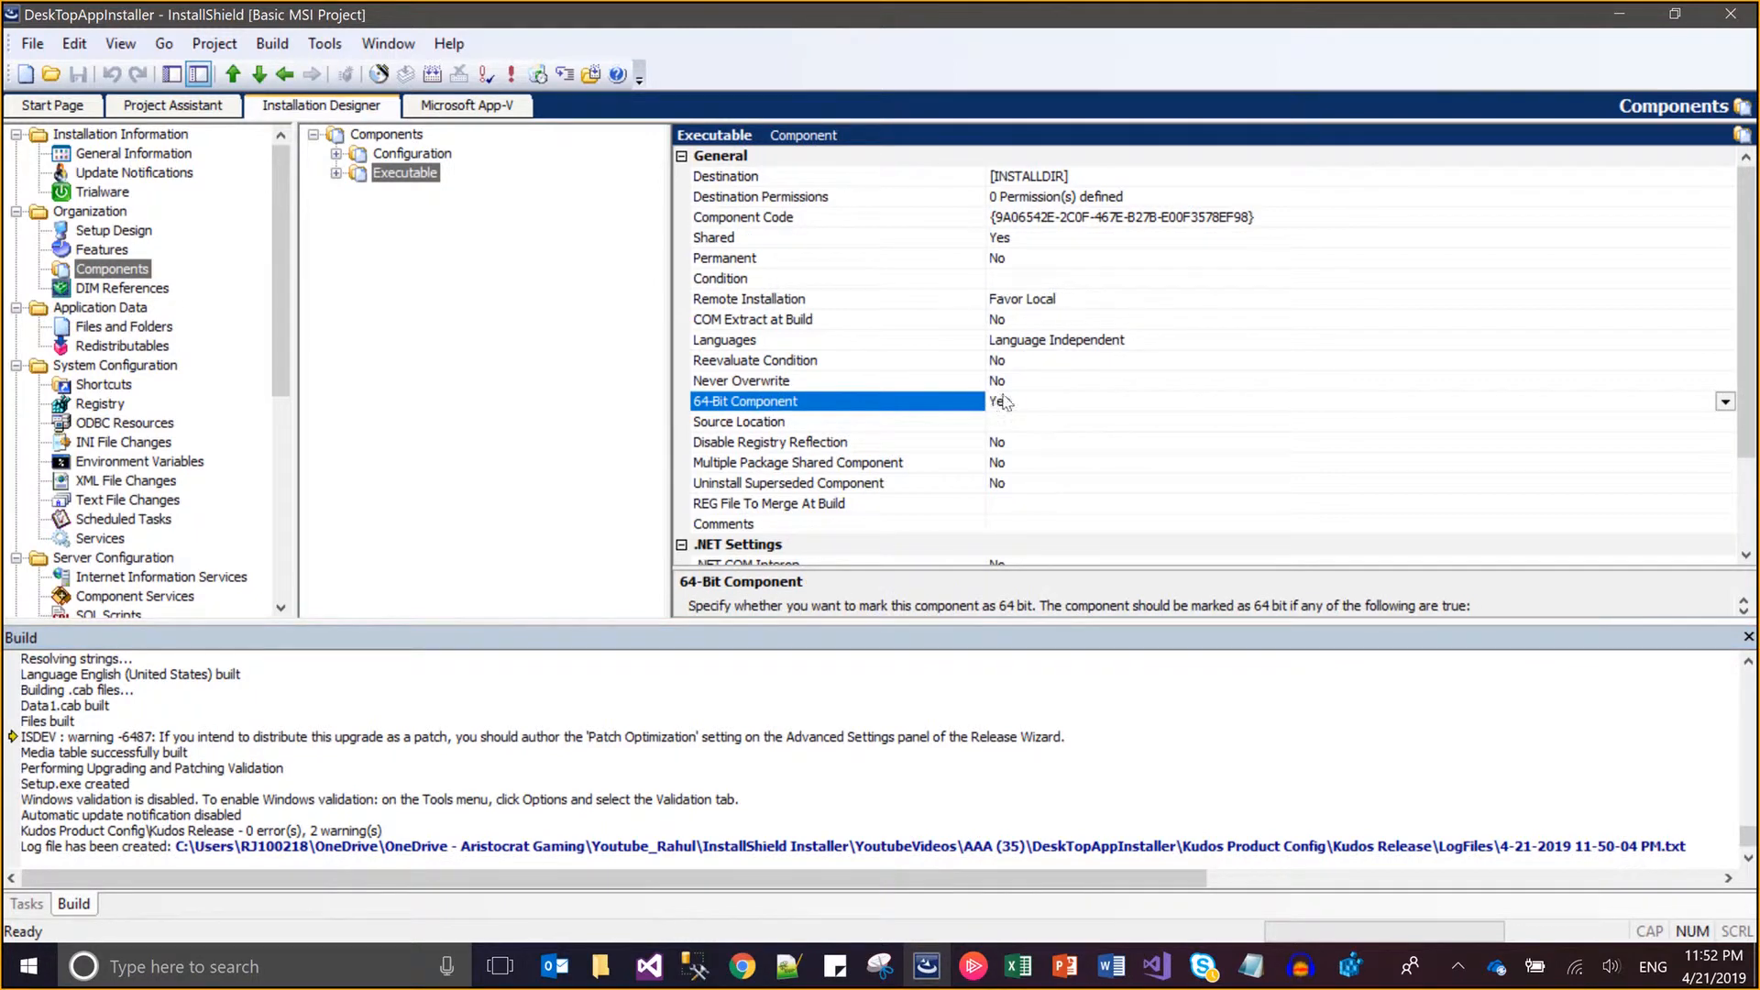
left_click(1004, 401)
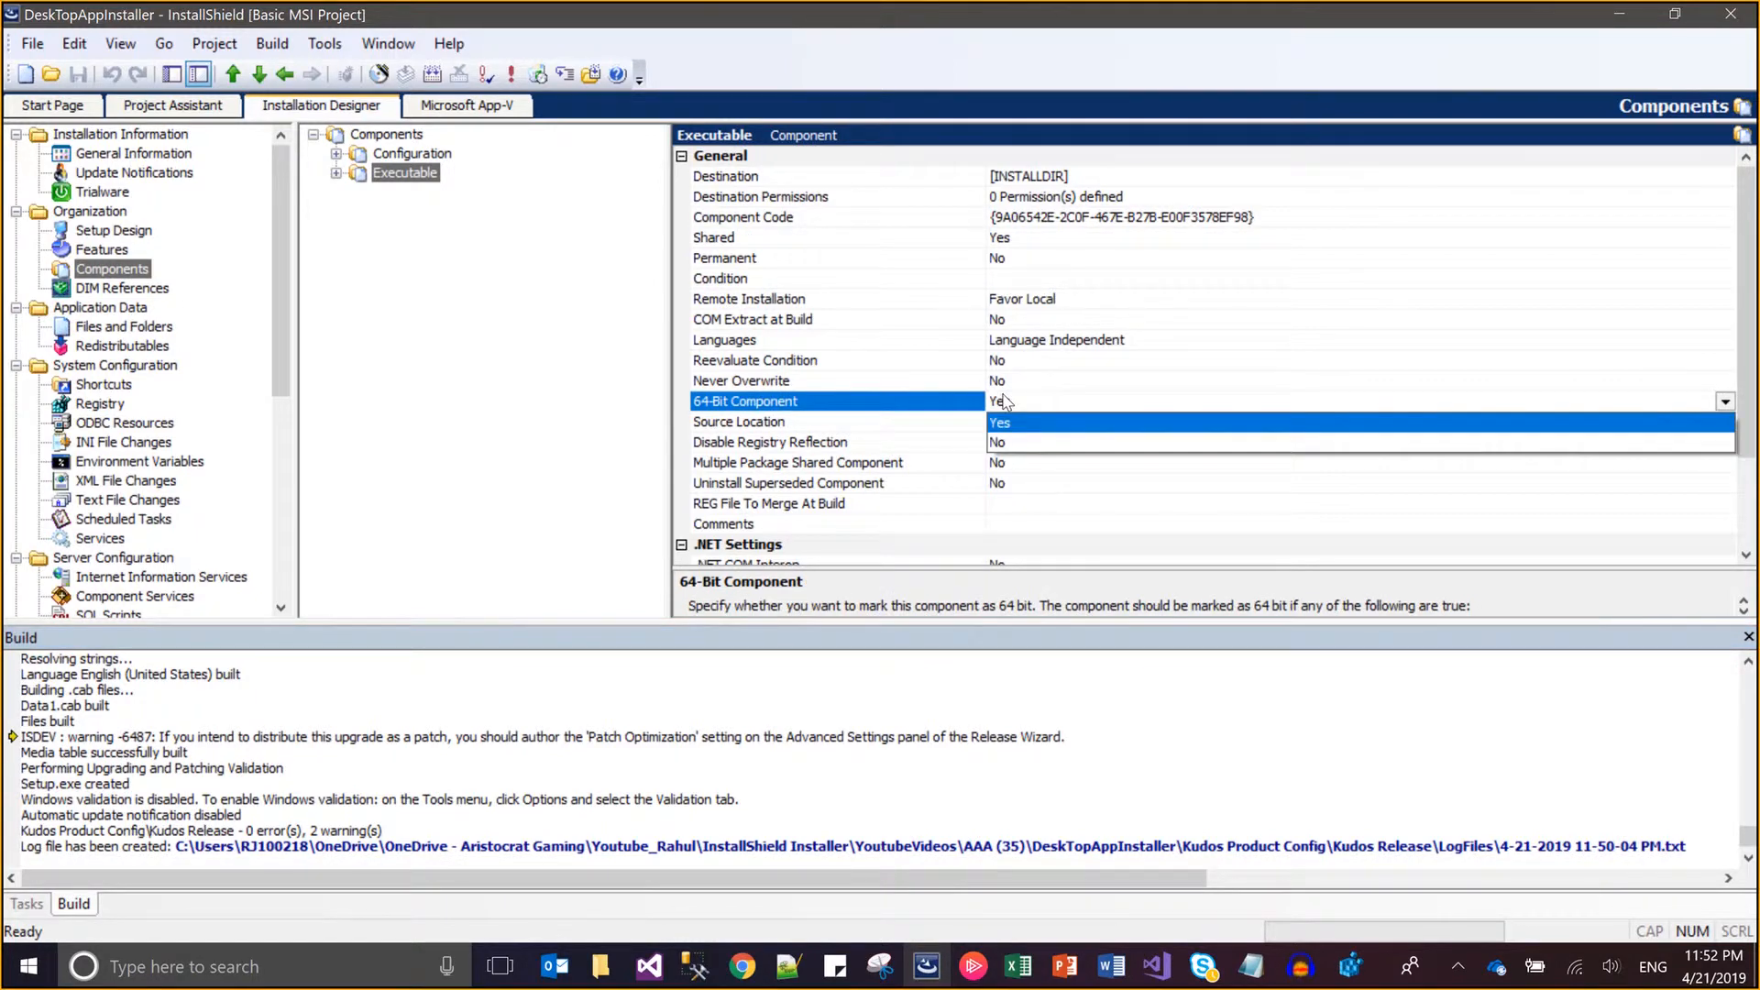
left_click(1021, 444)
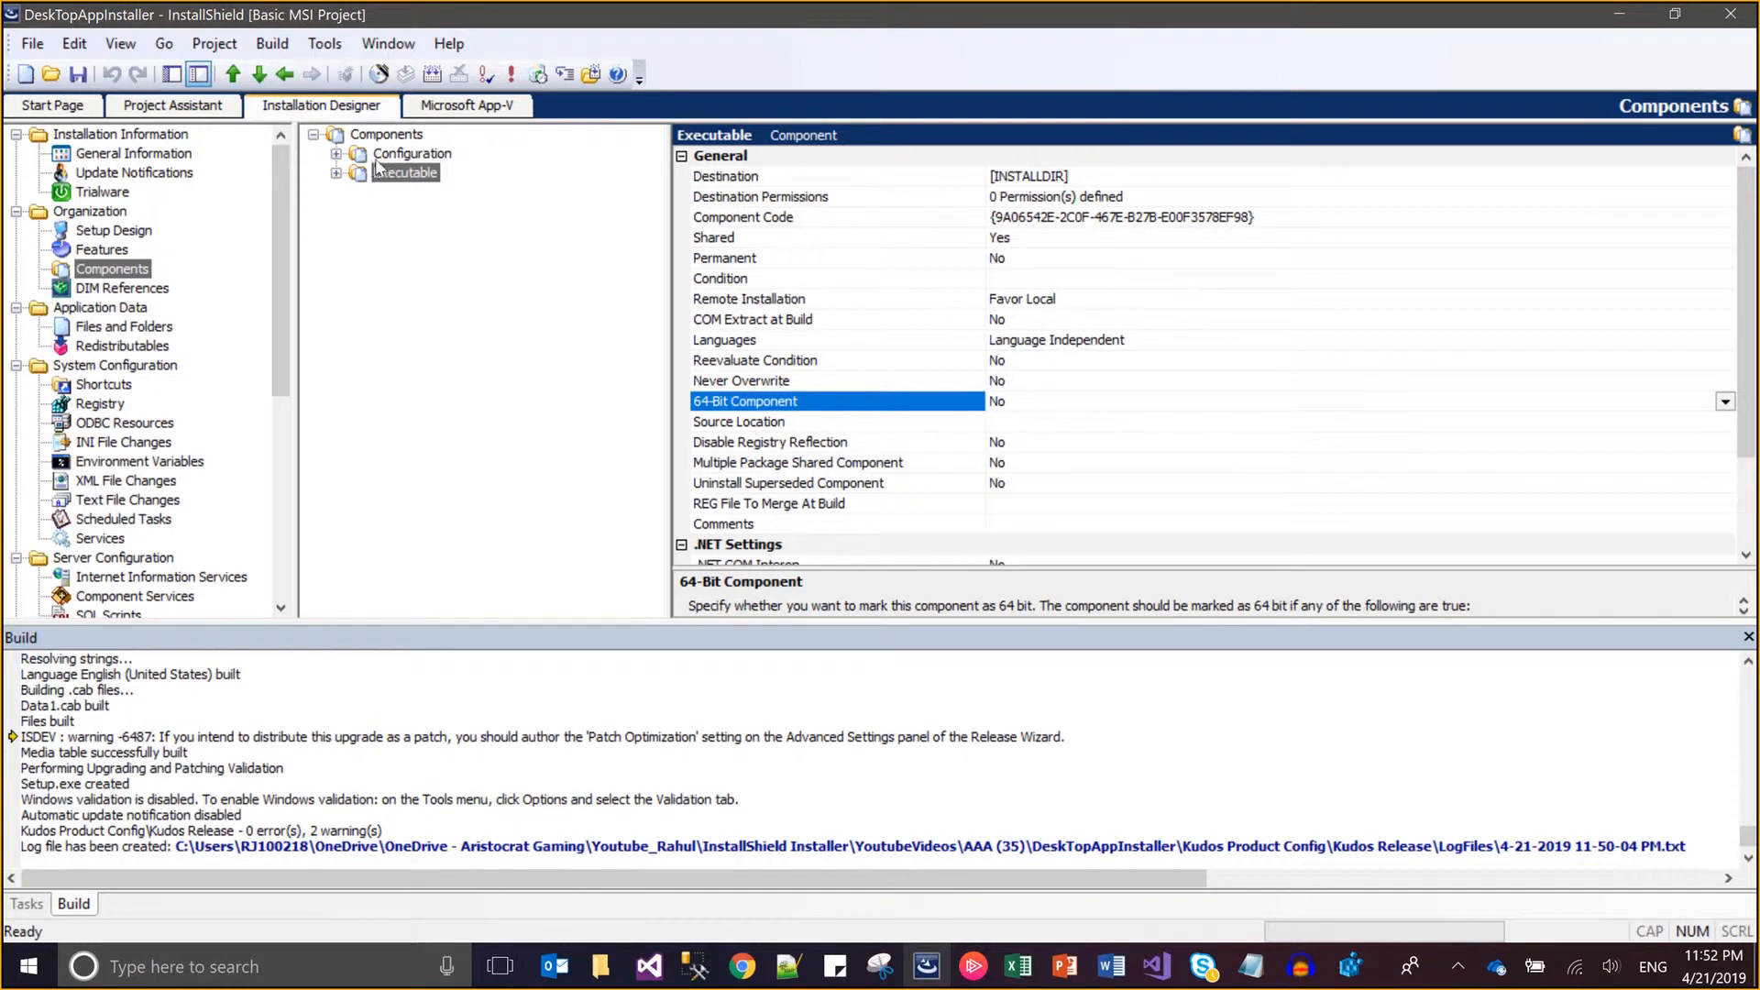
left_click(404, 154)
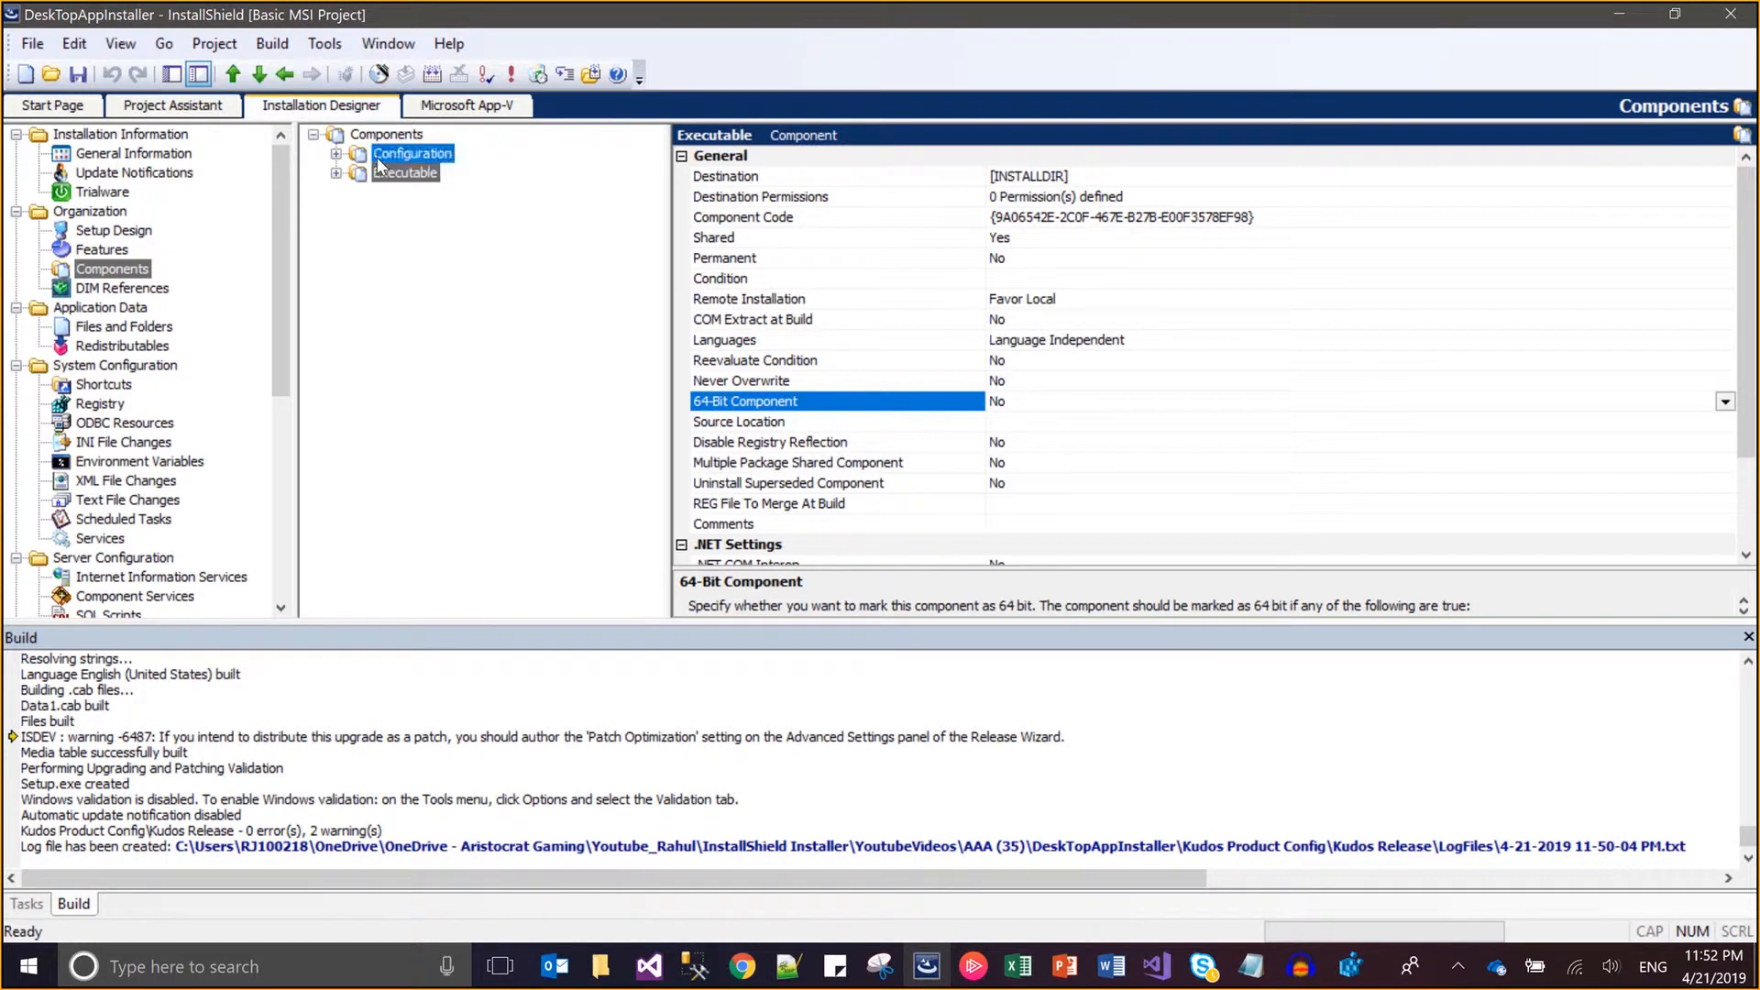
left_click(1016, 404)
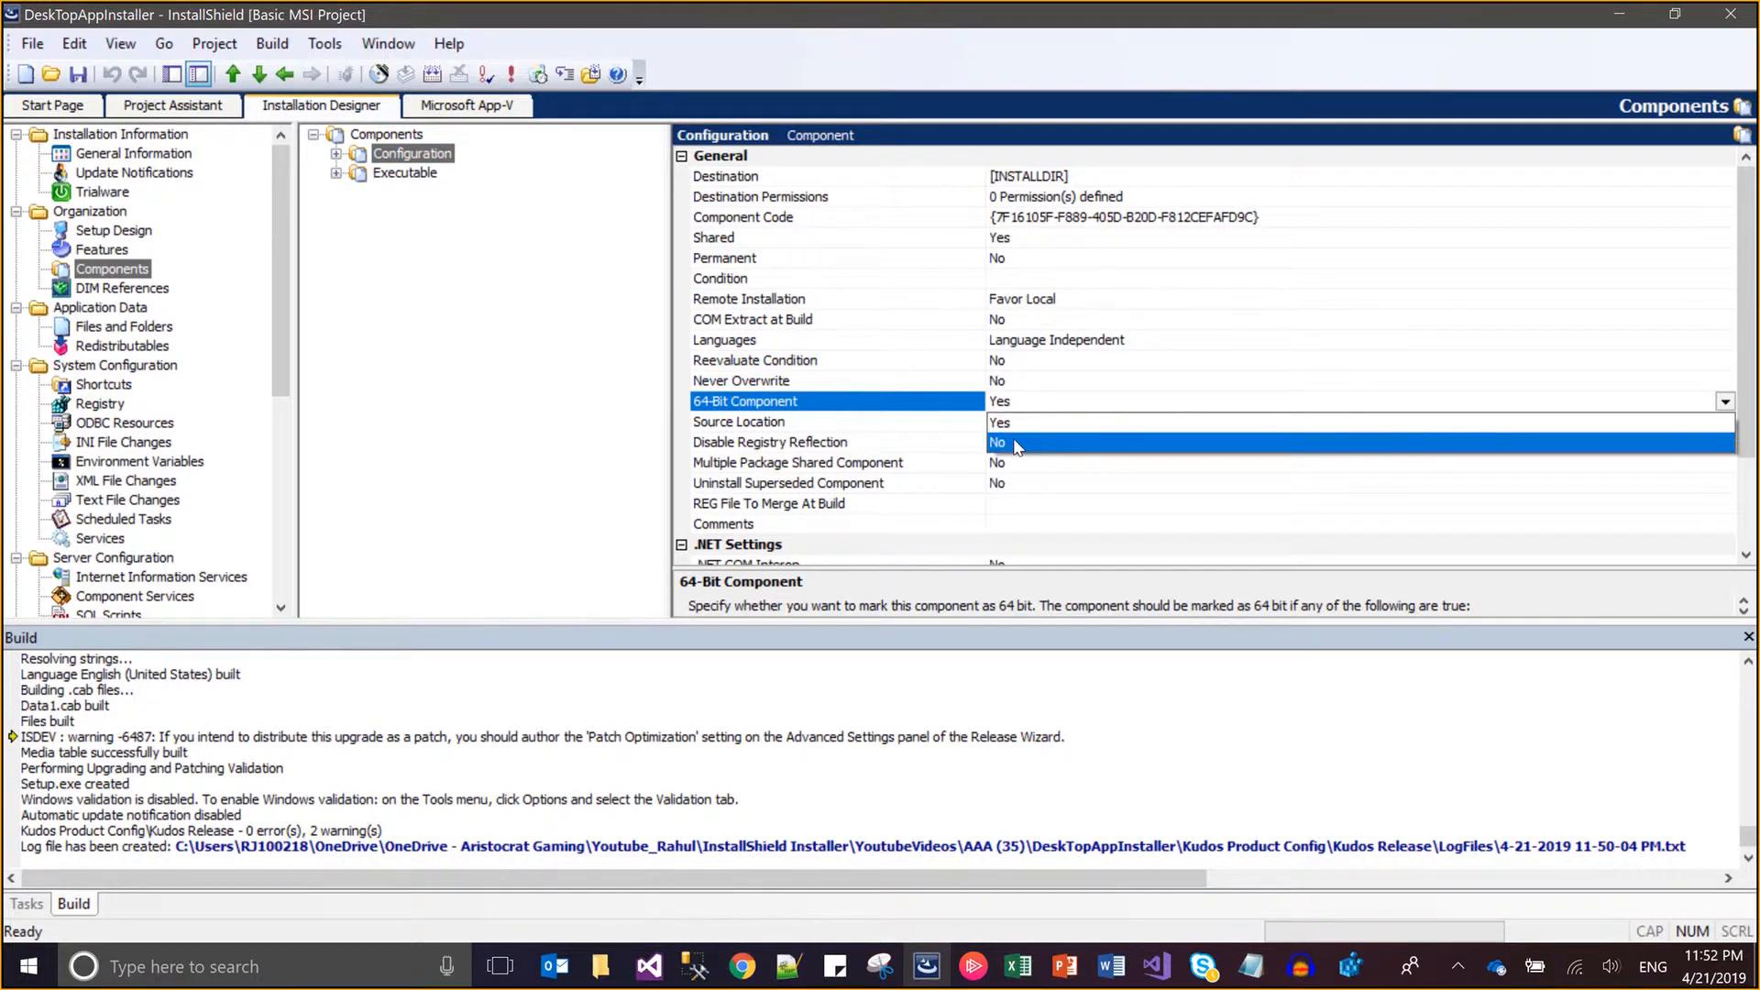
left_click(1018, 444)
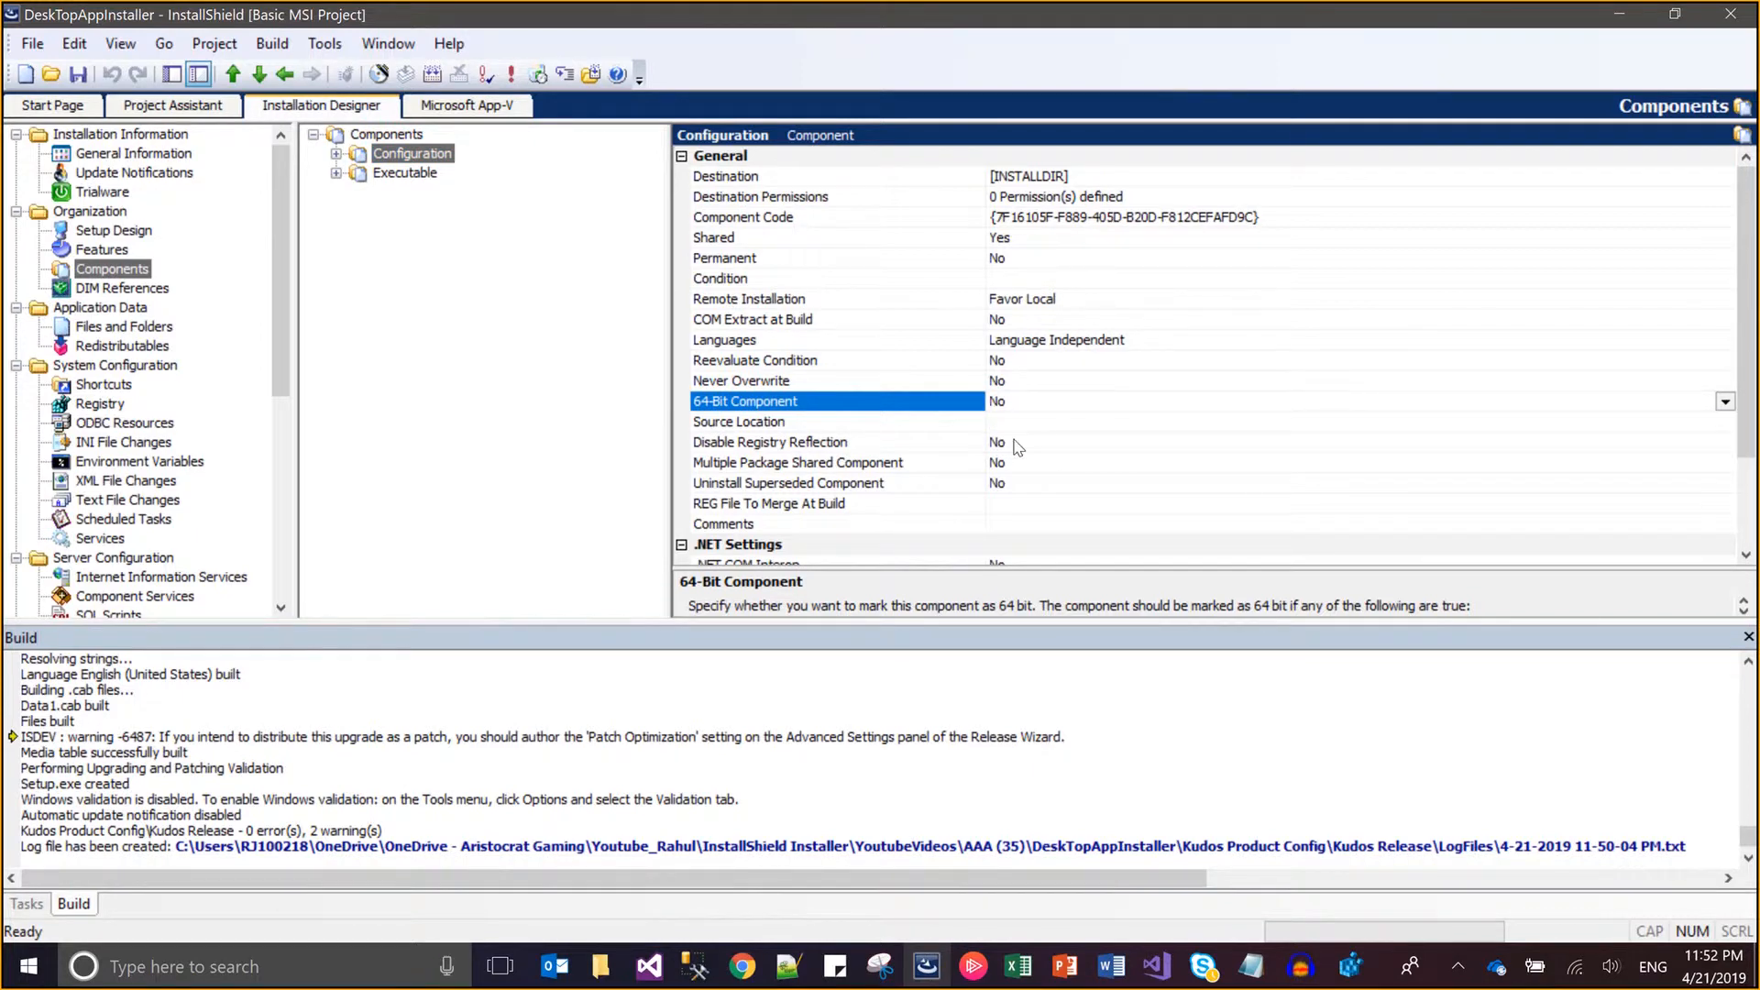
- Set the Template Summary in the project's General Information to Intel;1033 and save the project
left_click(105, 156)
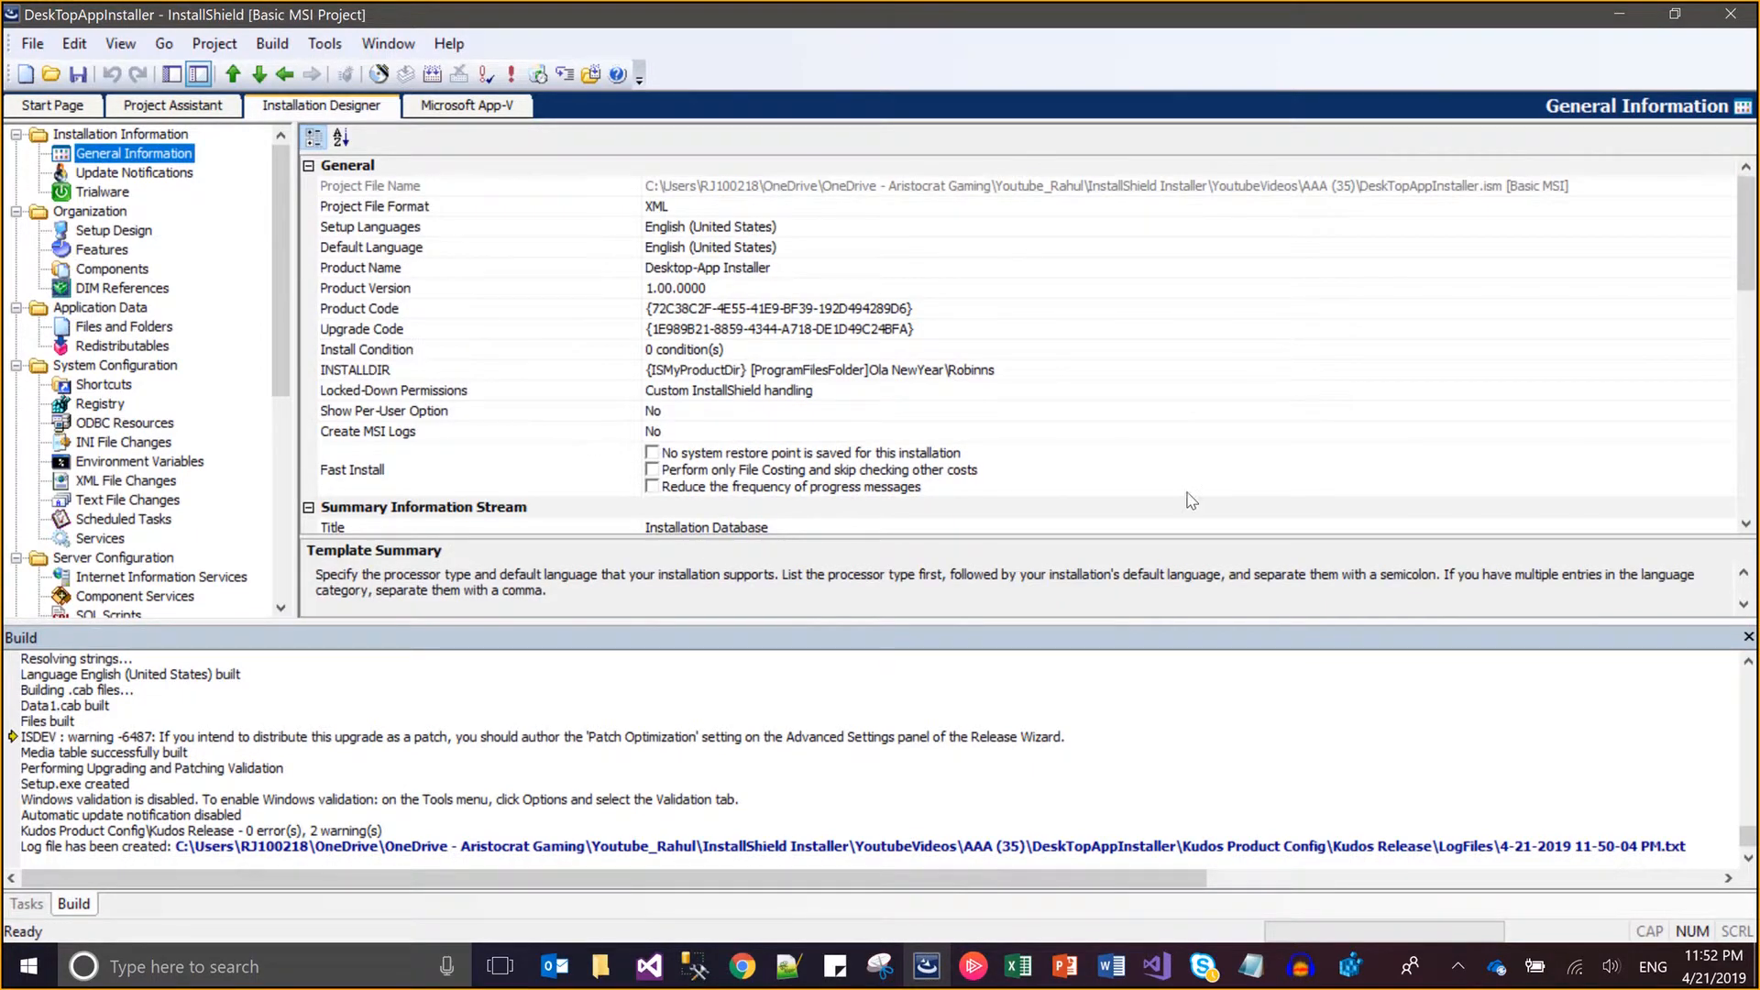
left_click(1747, 638)
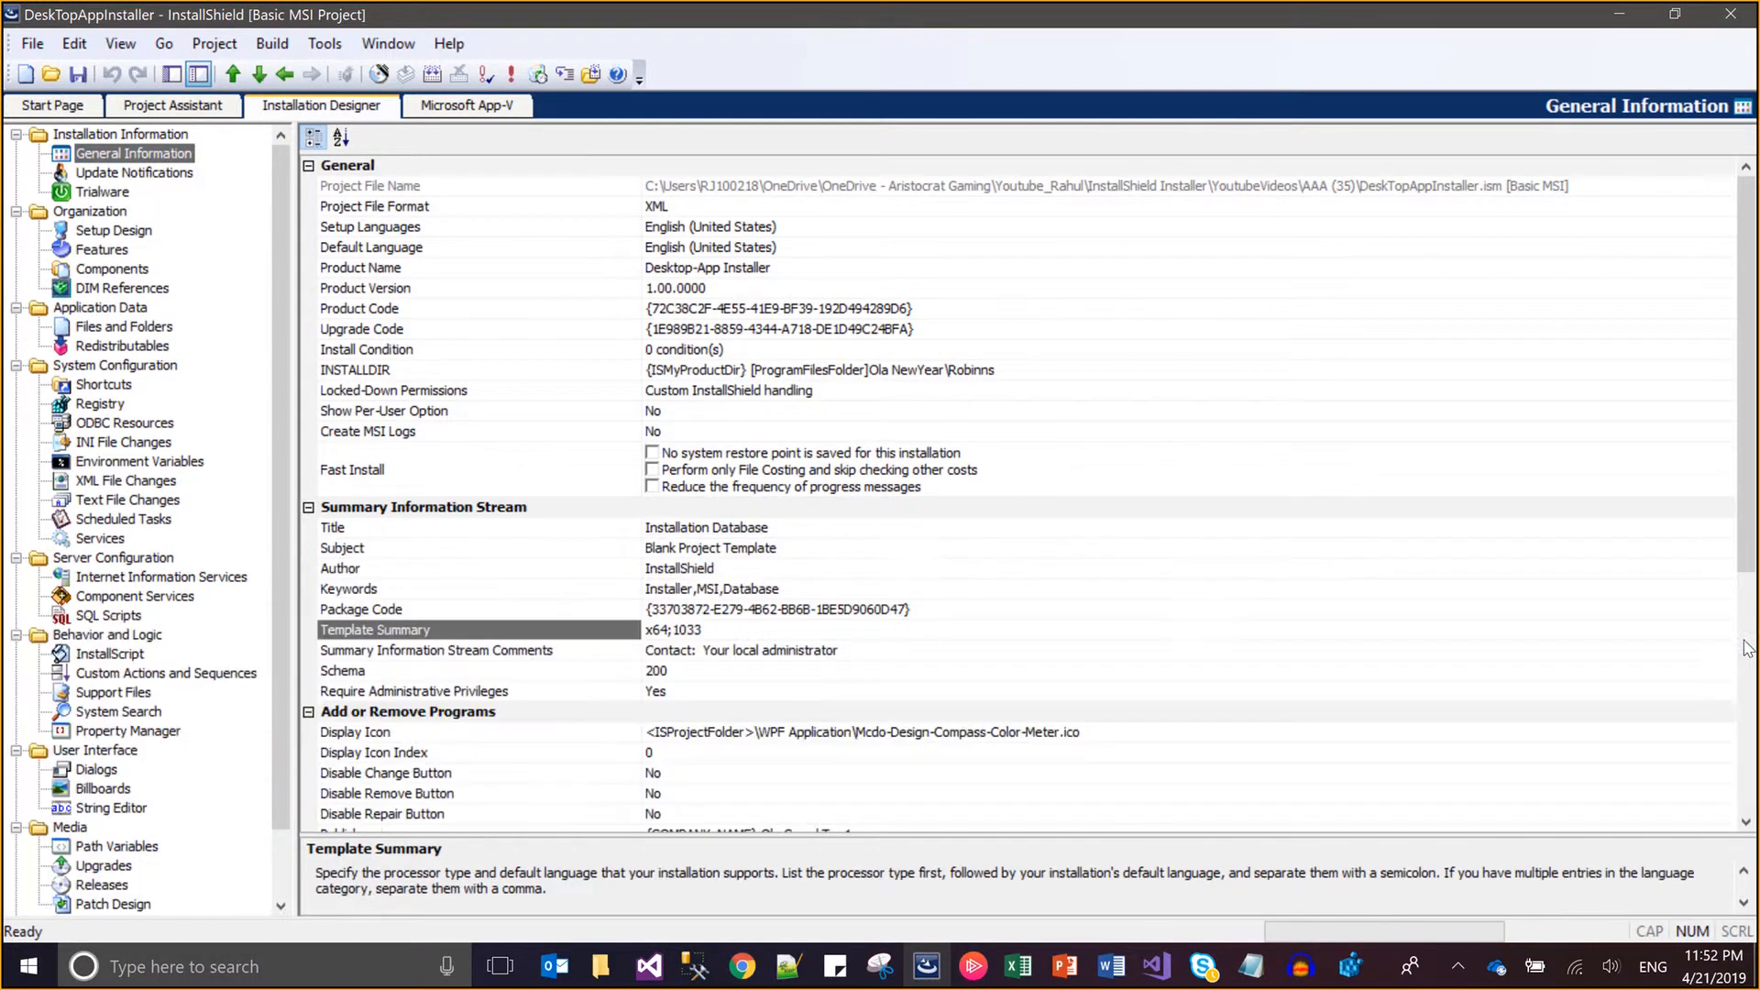
left_click(712, 630)
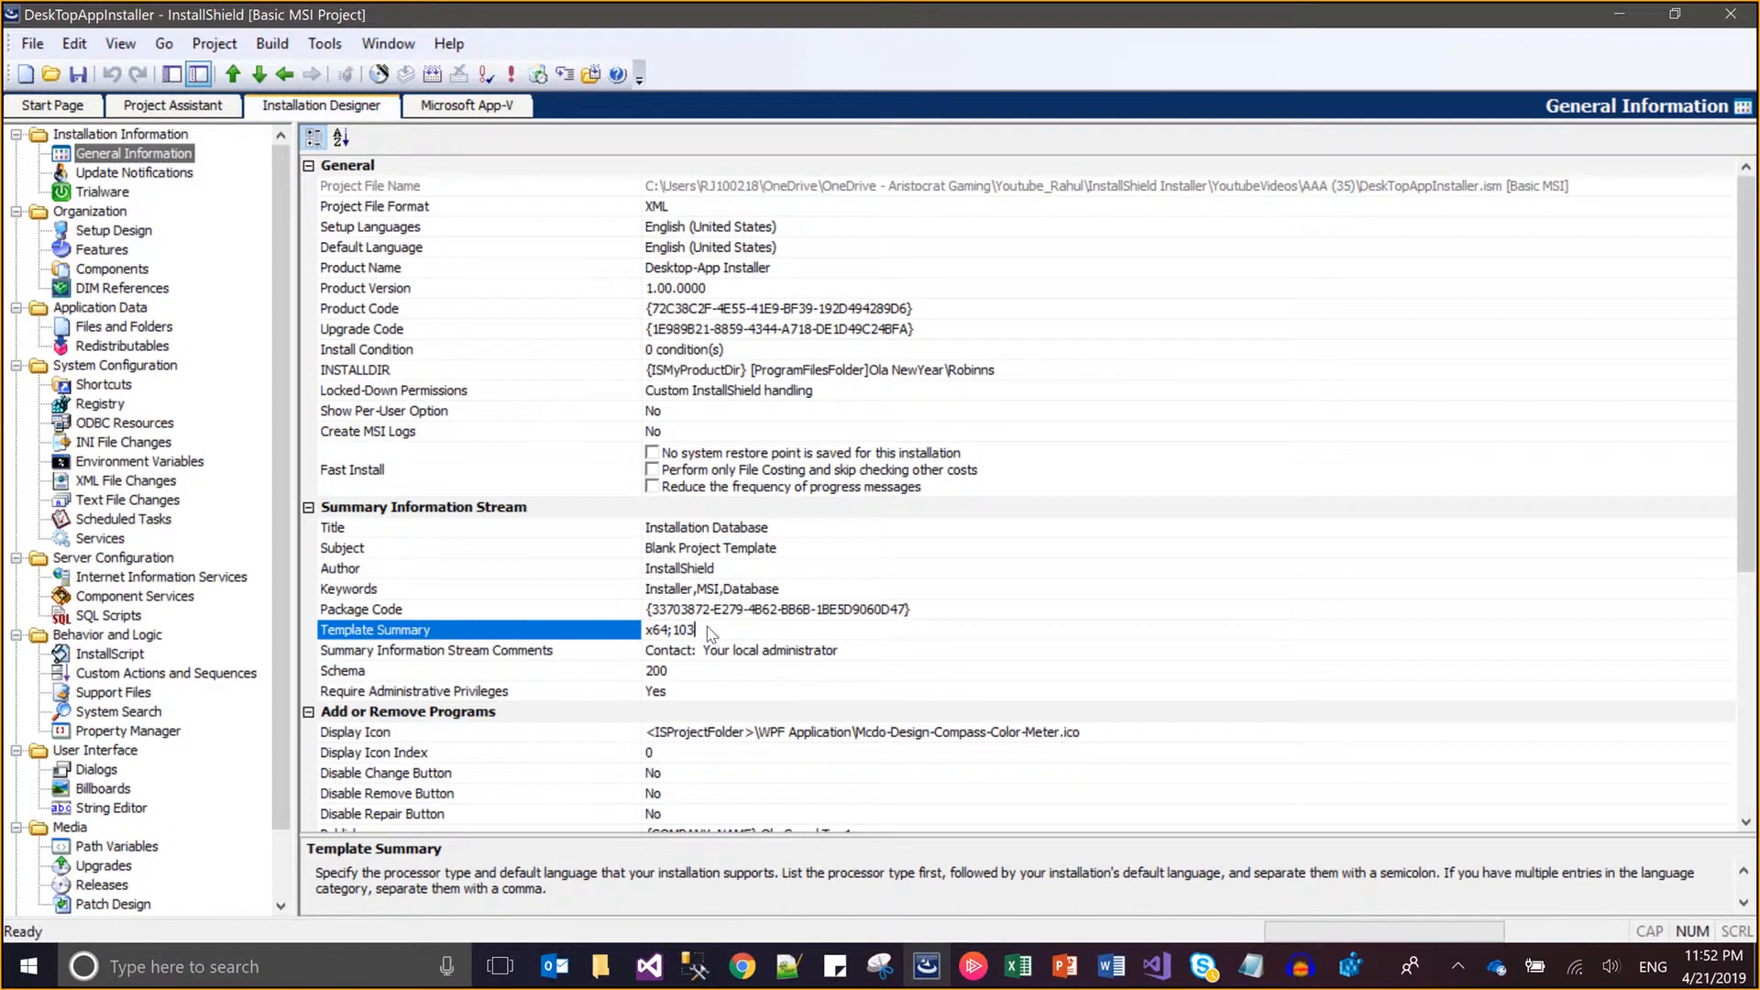
type("3")
key("BackSpace")
left_click(1741, 904)
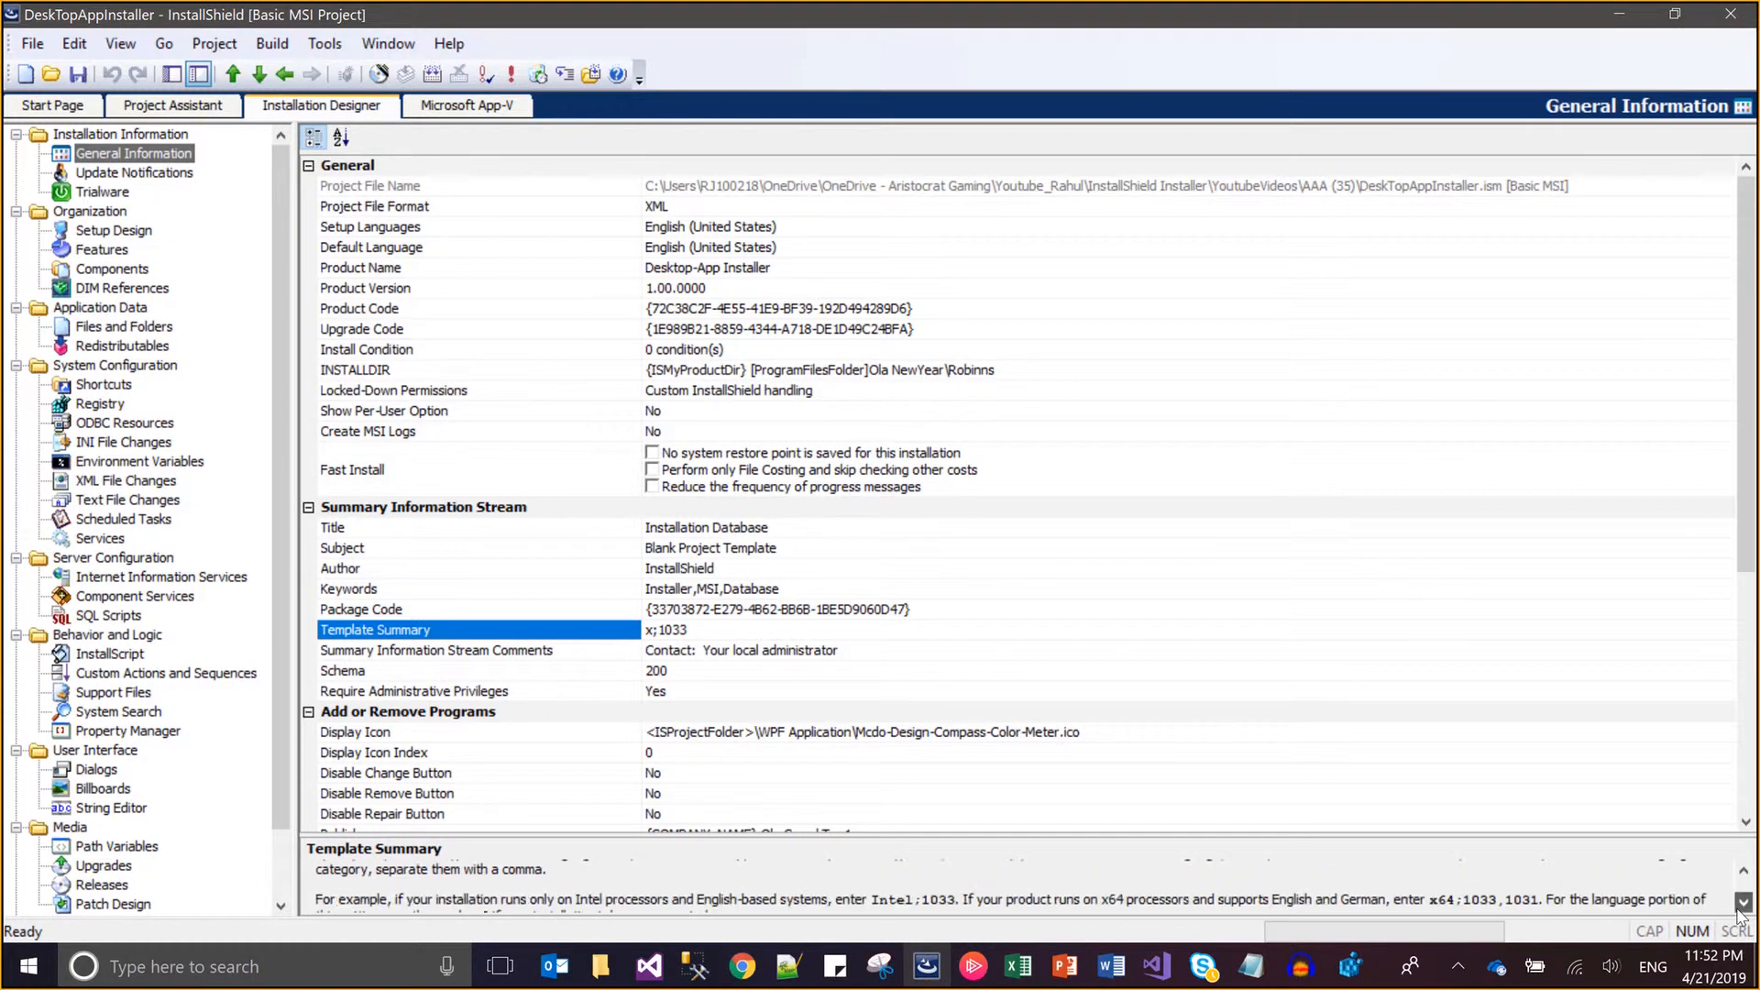
left_click(1740, 905)
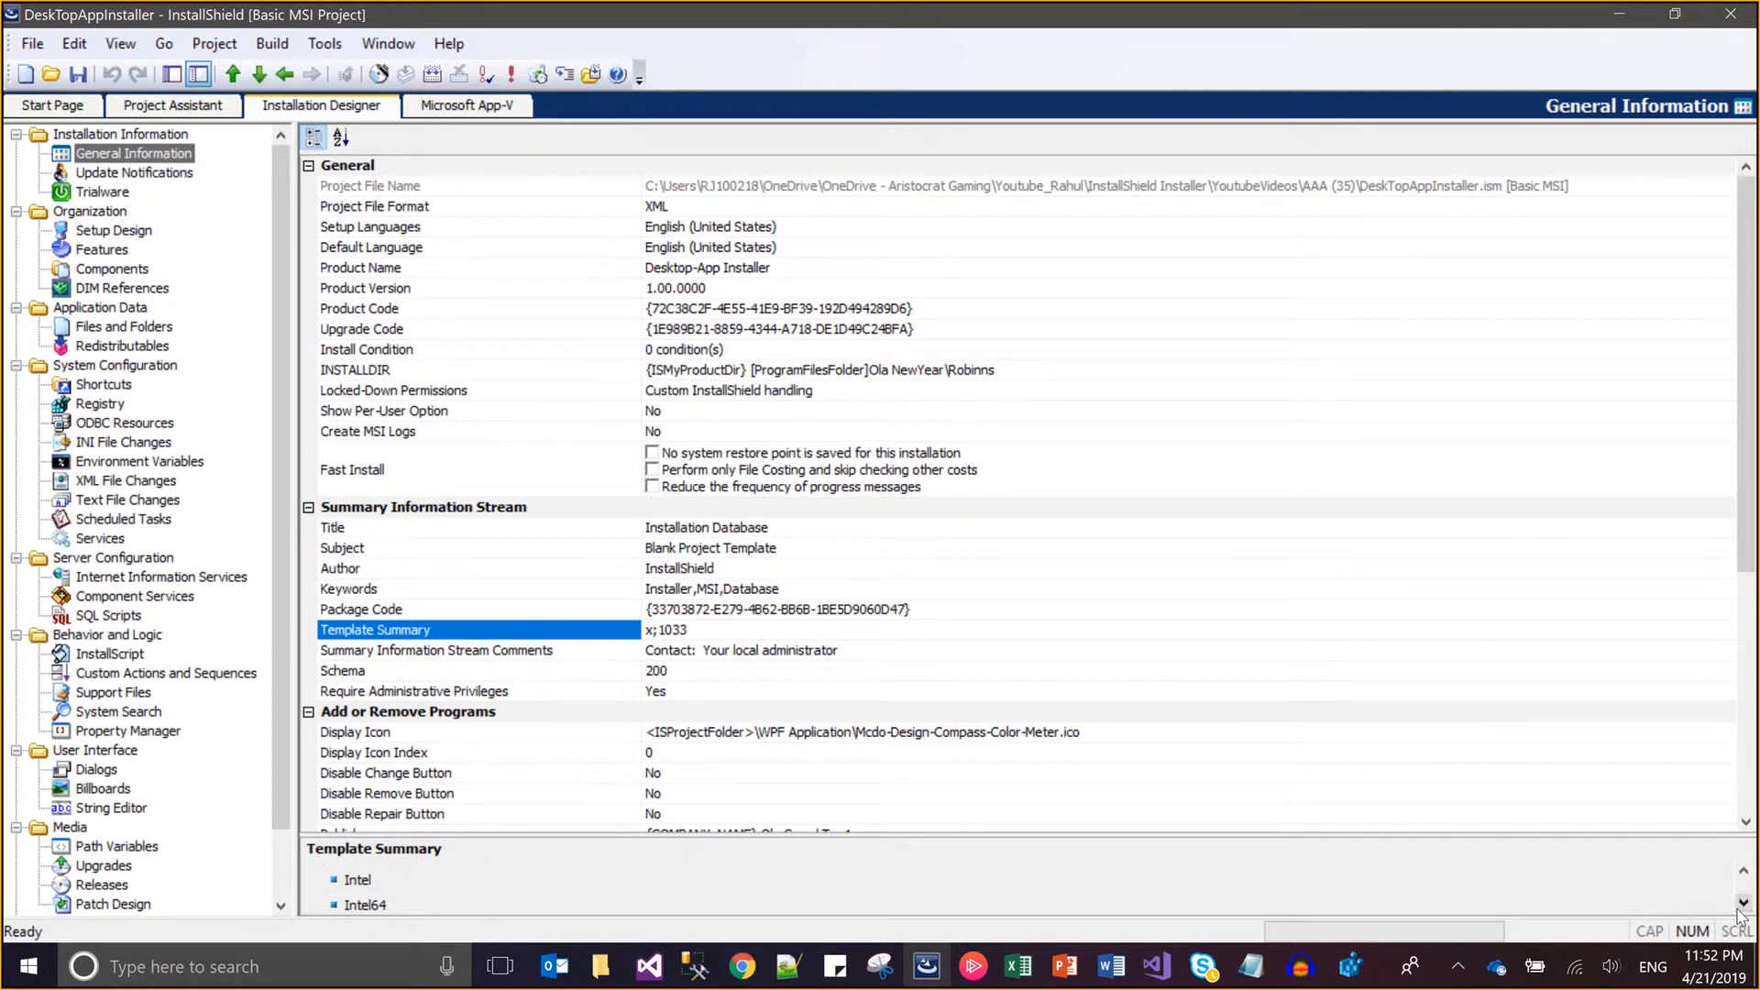
left_click(1740, 906)
left_click(1740, 906)
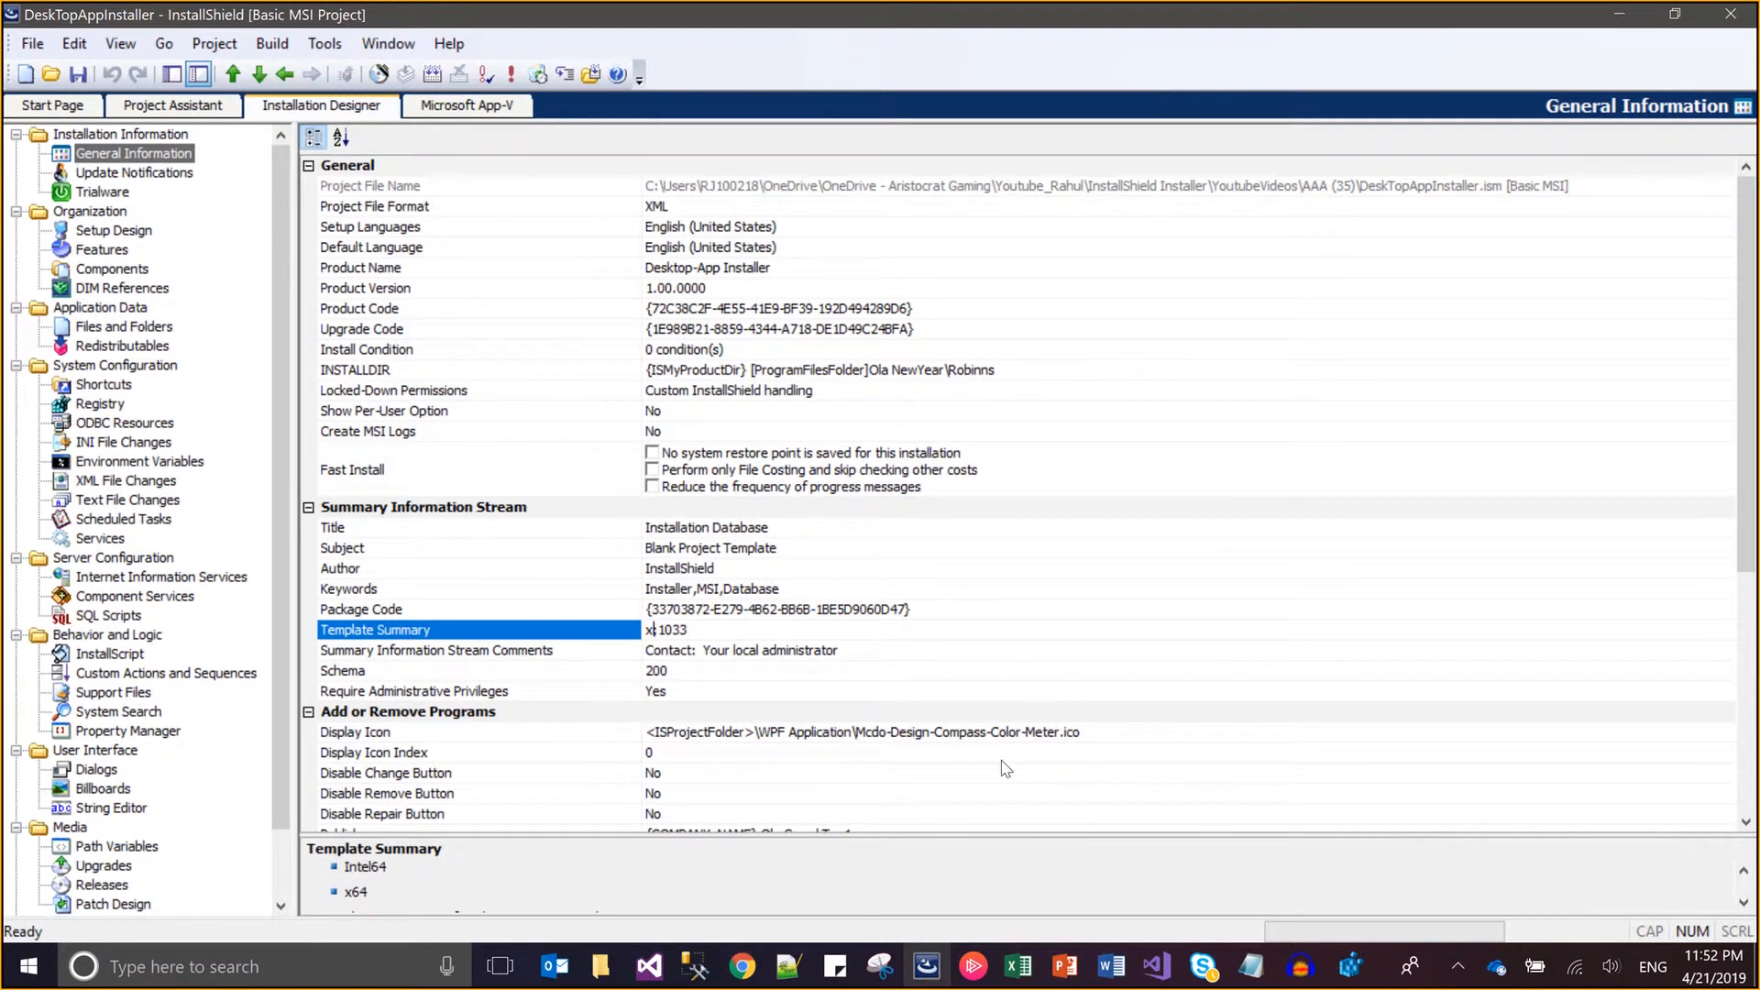
type("Intel;")
key("ctrl+s")
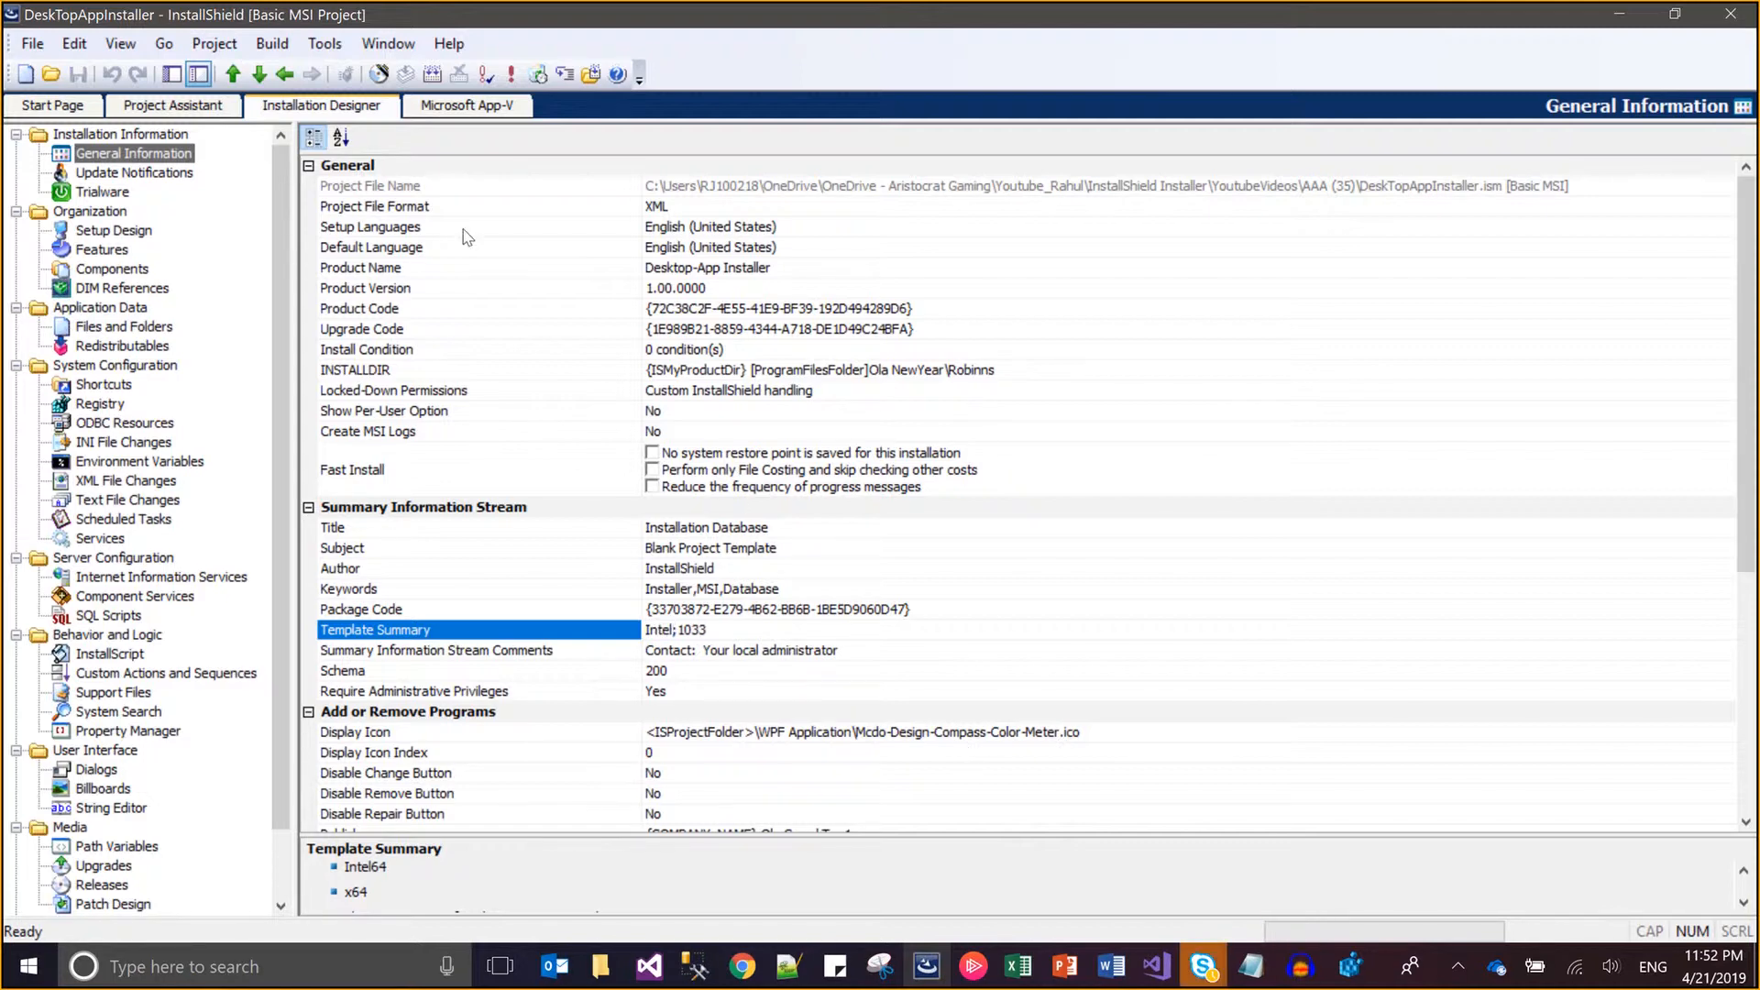
- Generate a new Component Code GUID for the Executable component and save the project
left_click(125, 266)
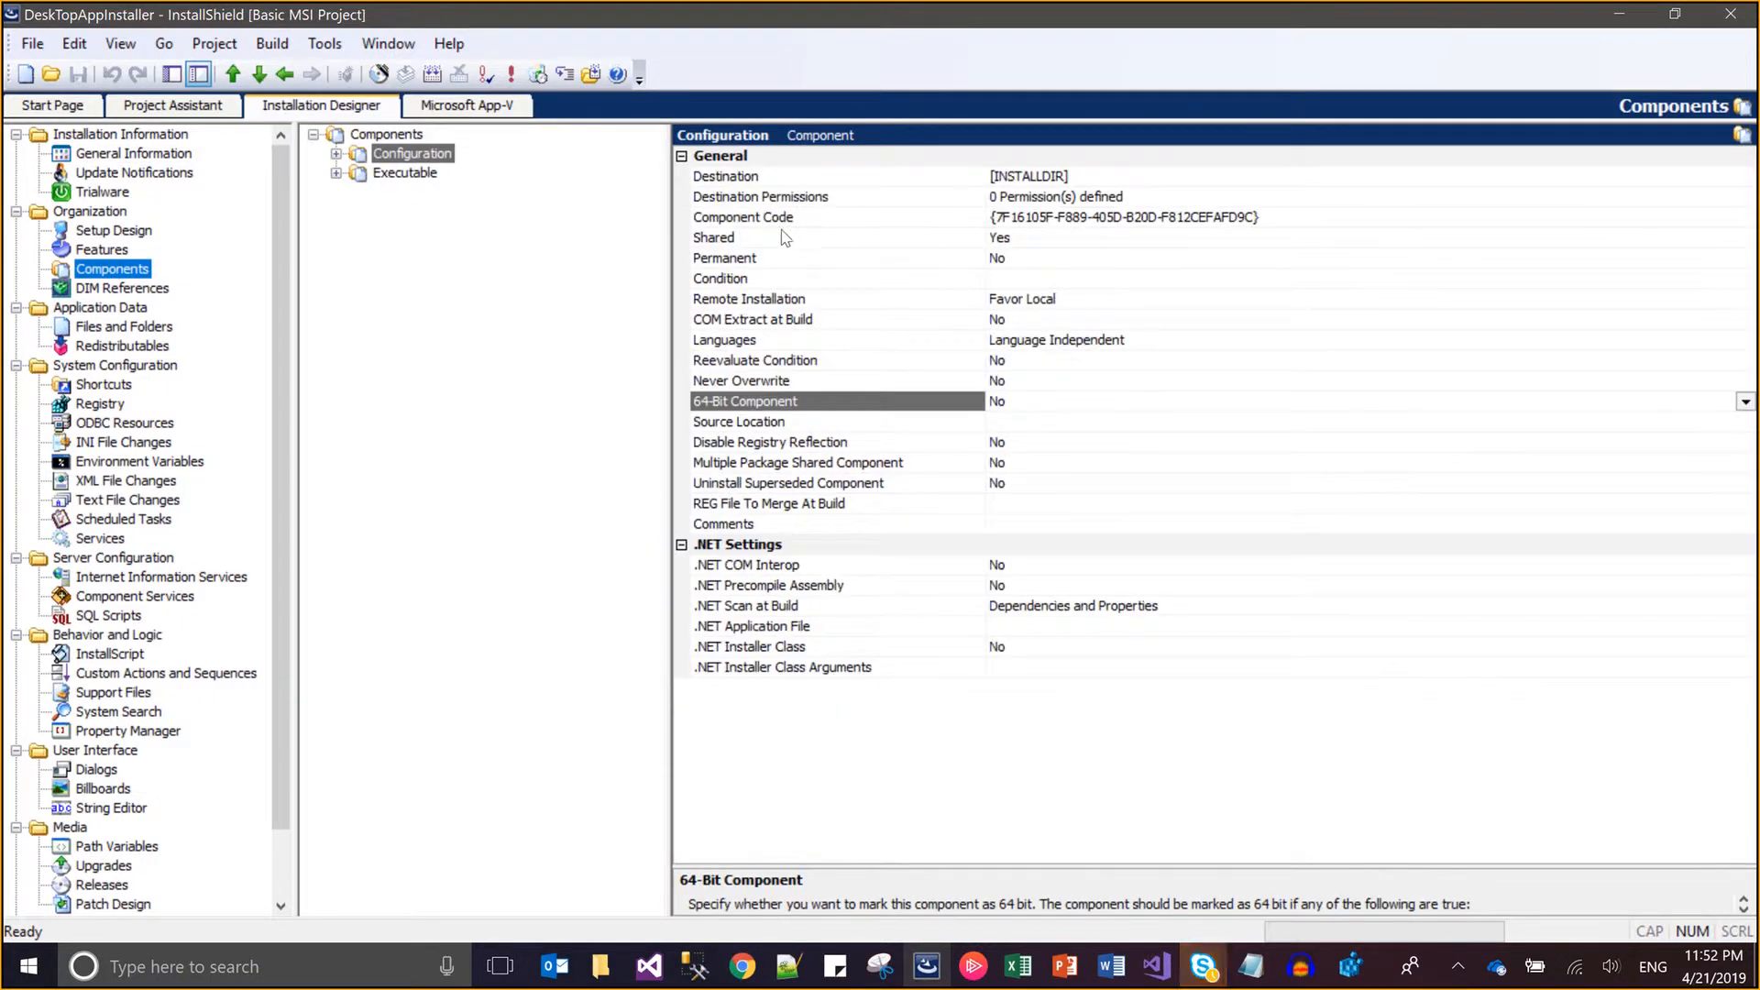
left_click(413, 173)
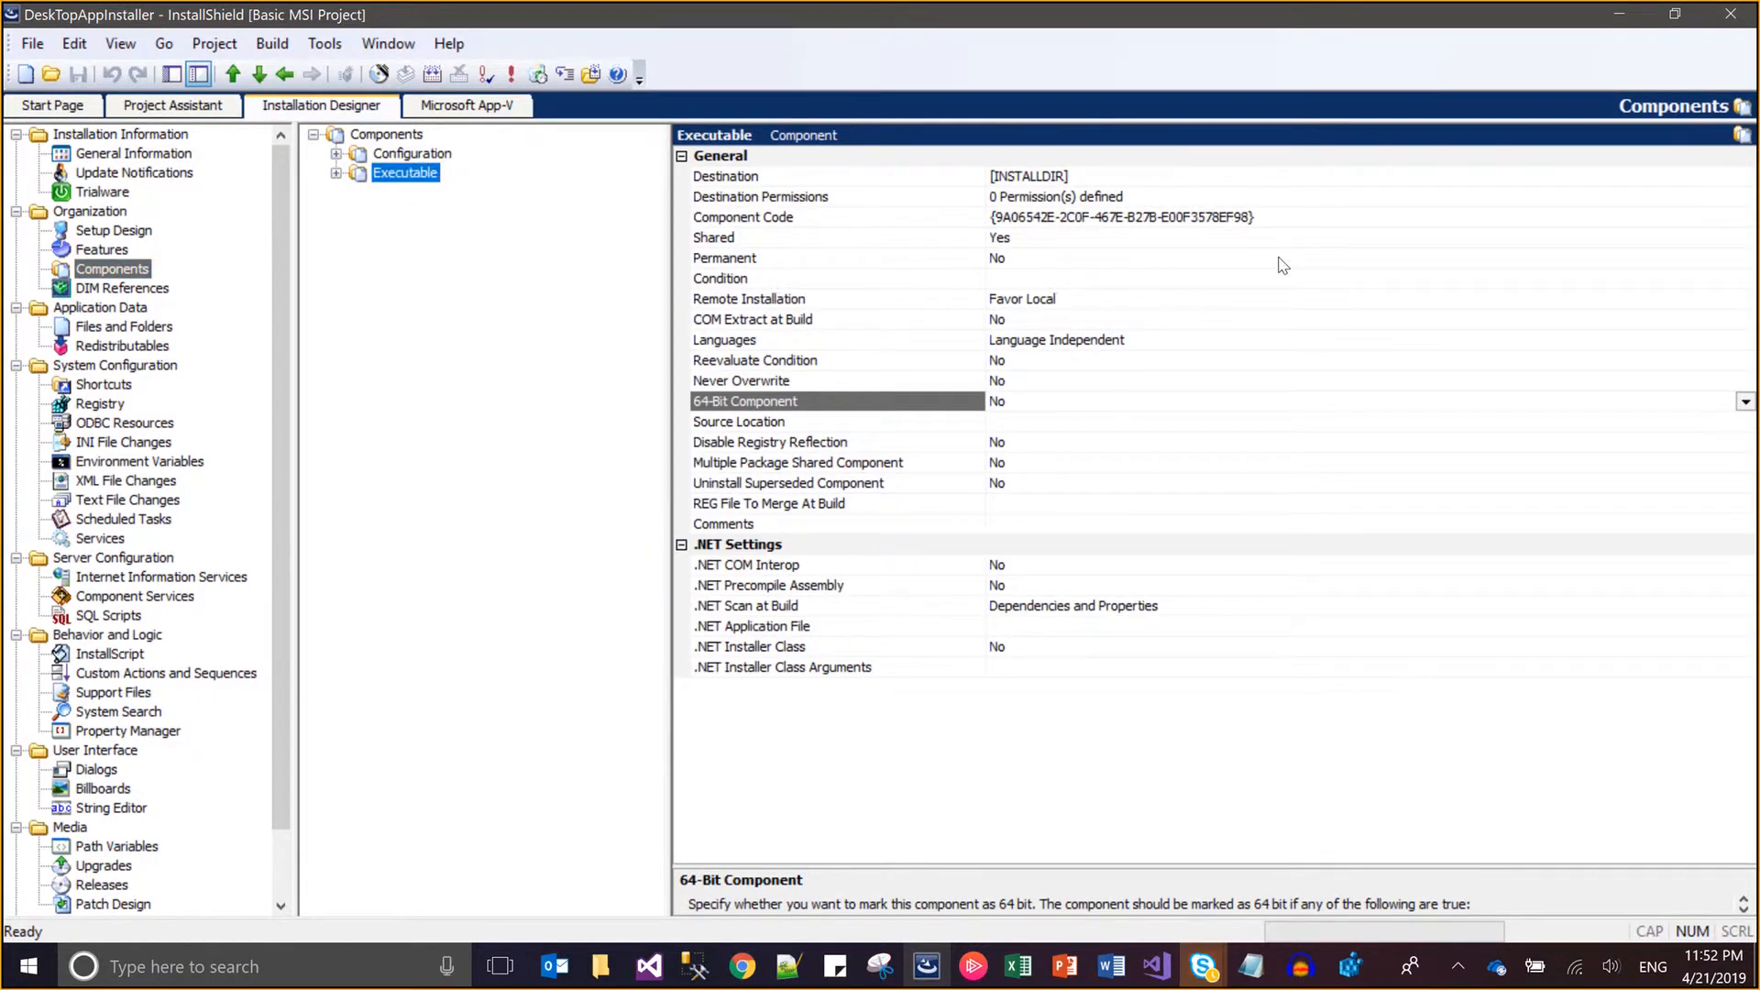
left_click(1329, 217)
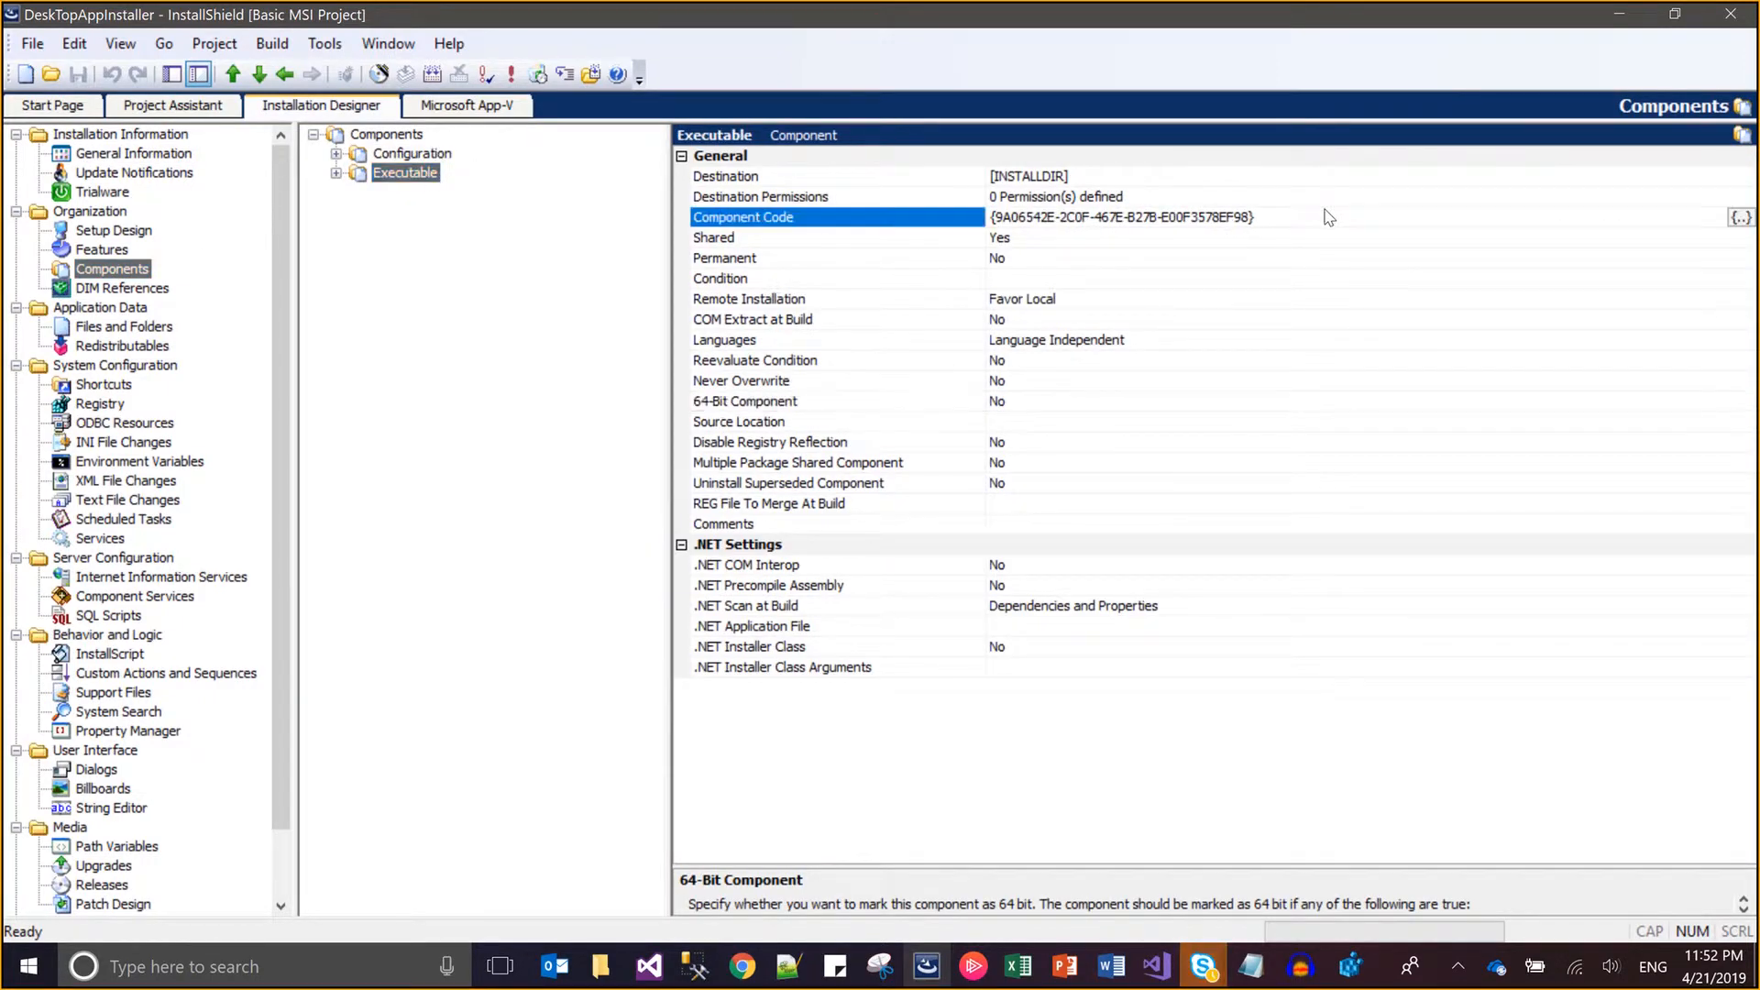
left_click(1740, 218)
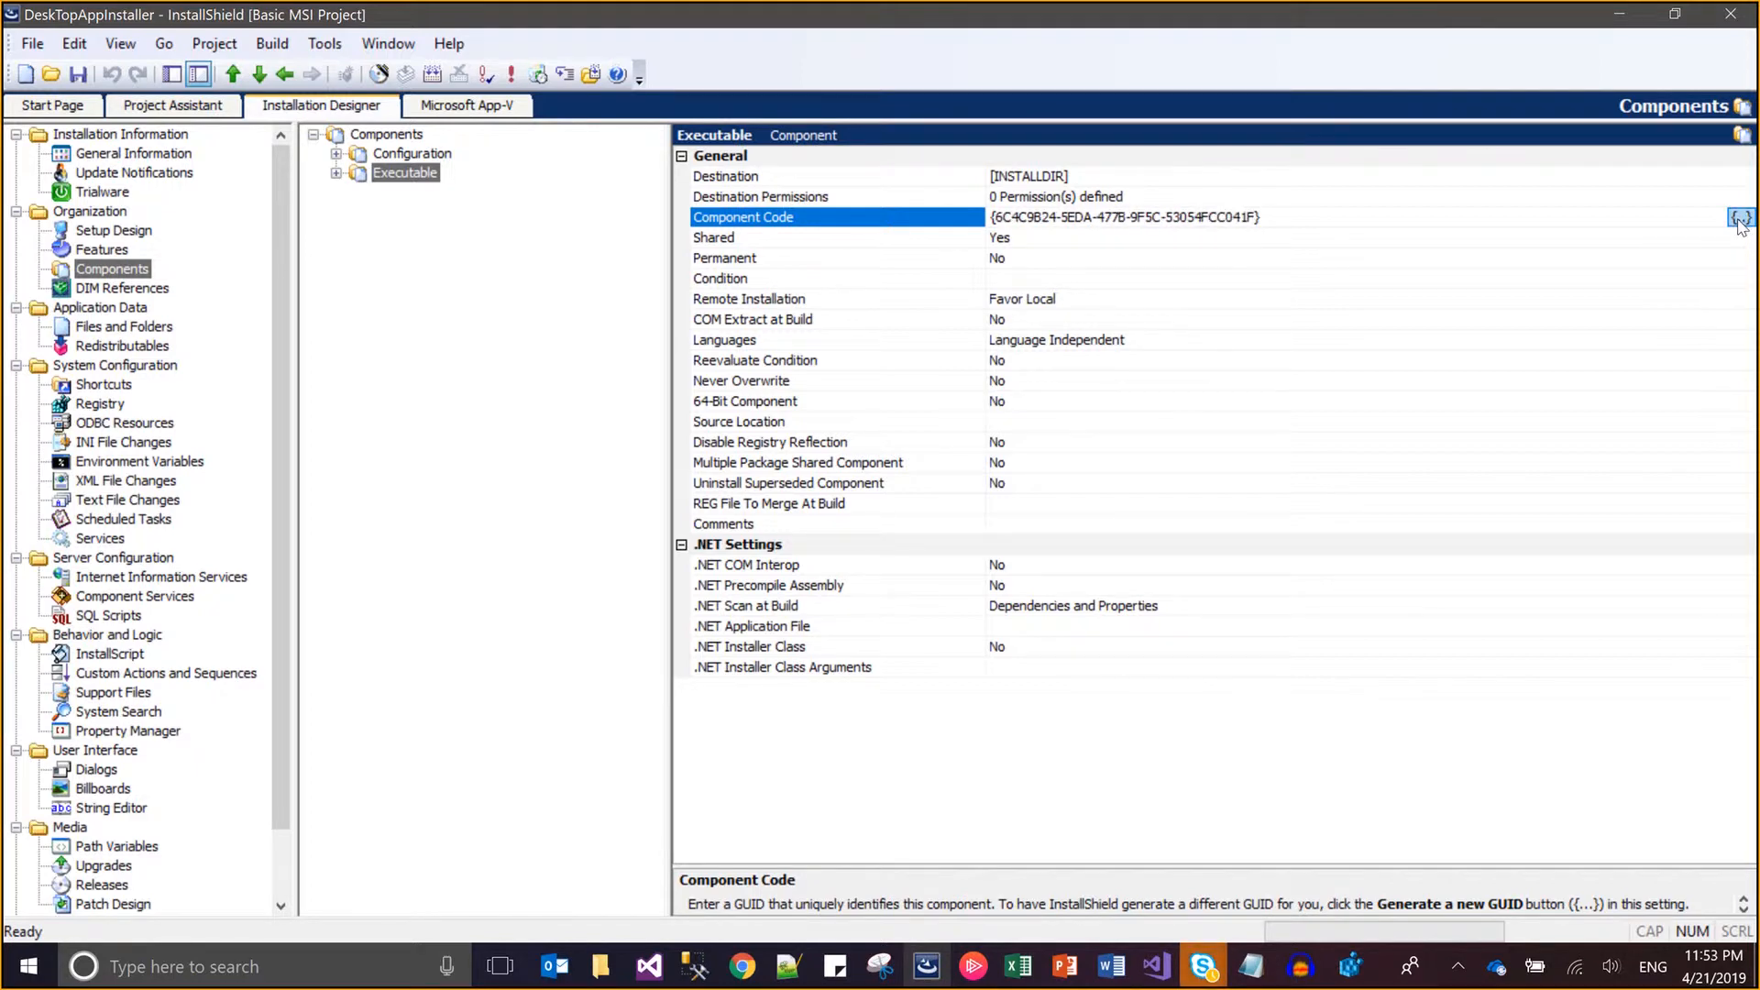
key("ctrl+s")
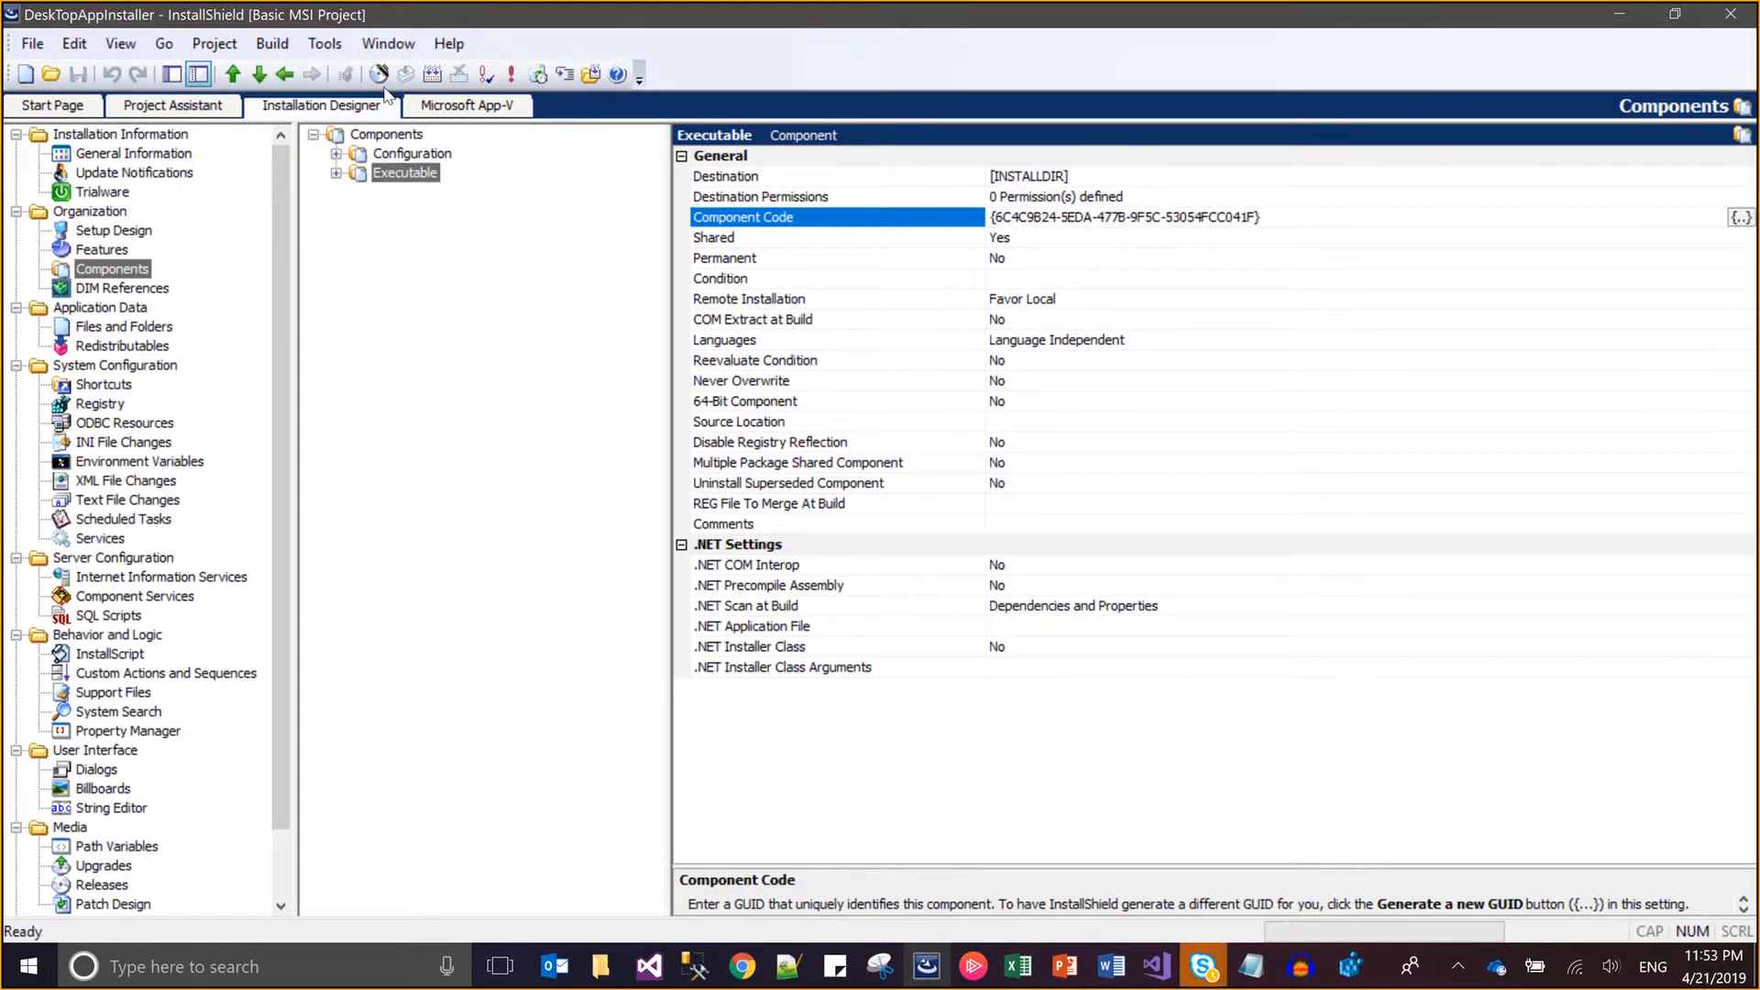
- Build the Kudos Release of the installer project
left_click(272, 44)
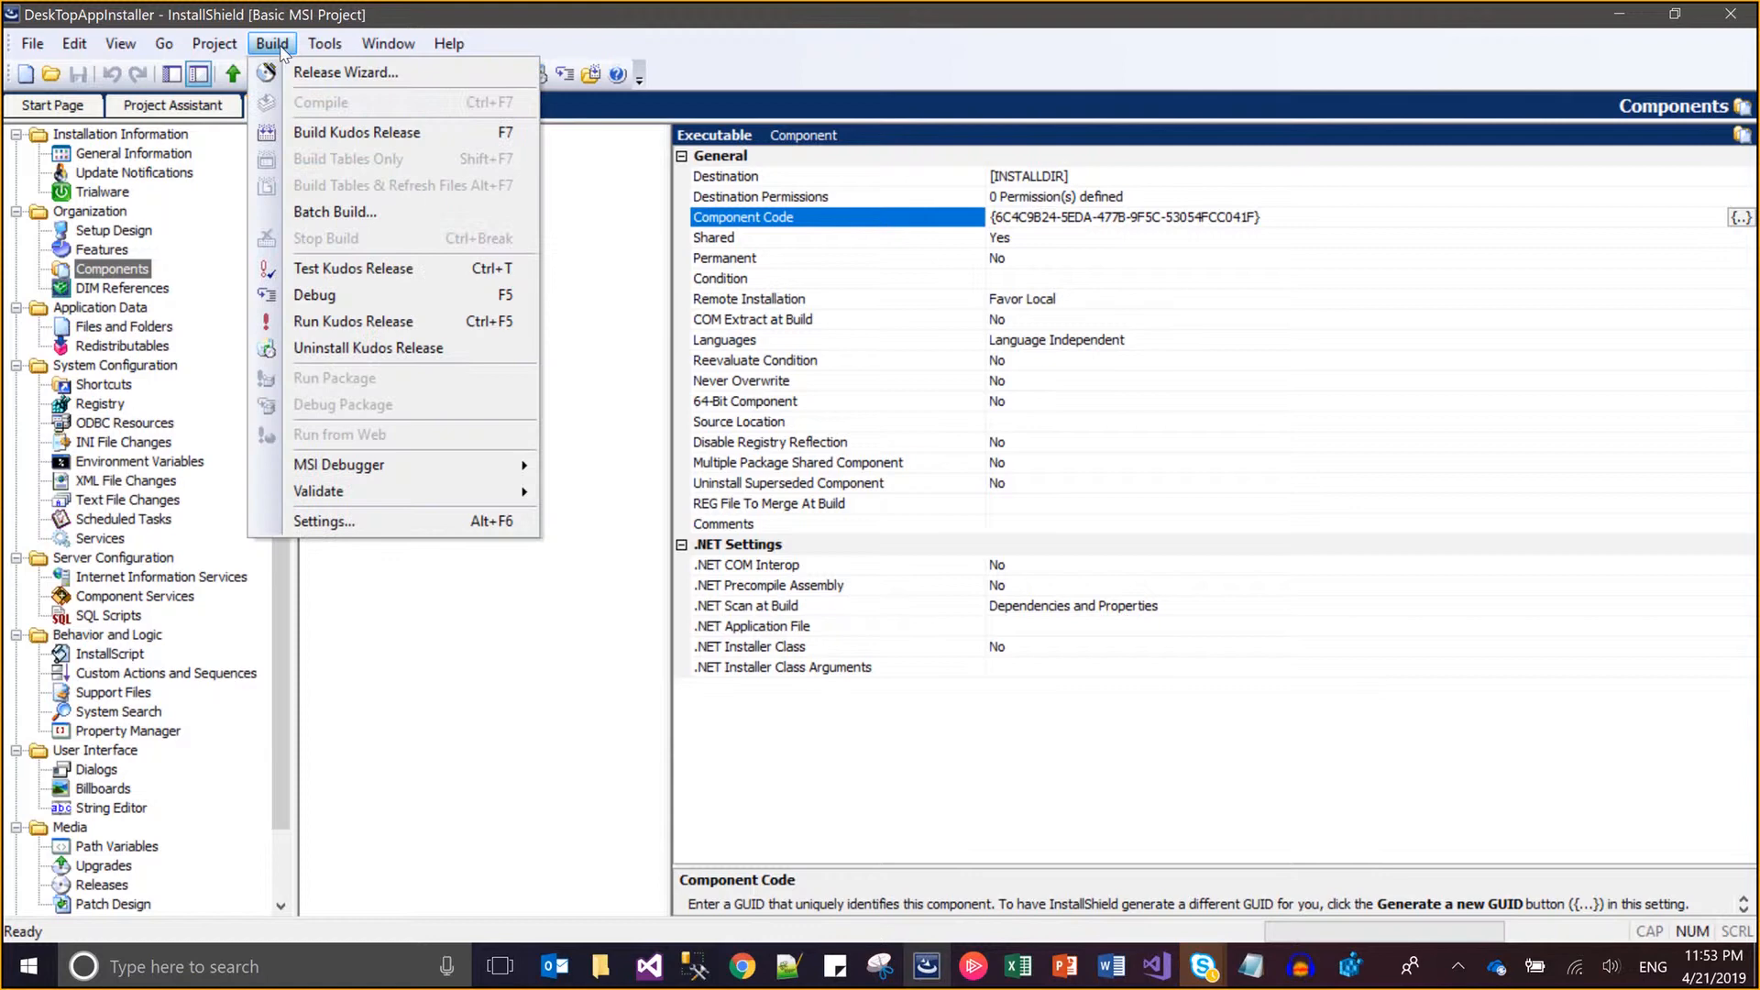
left_click(327, 134)
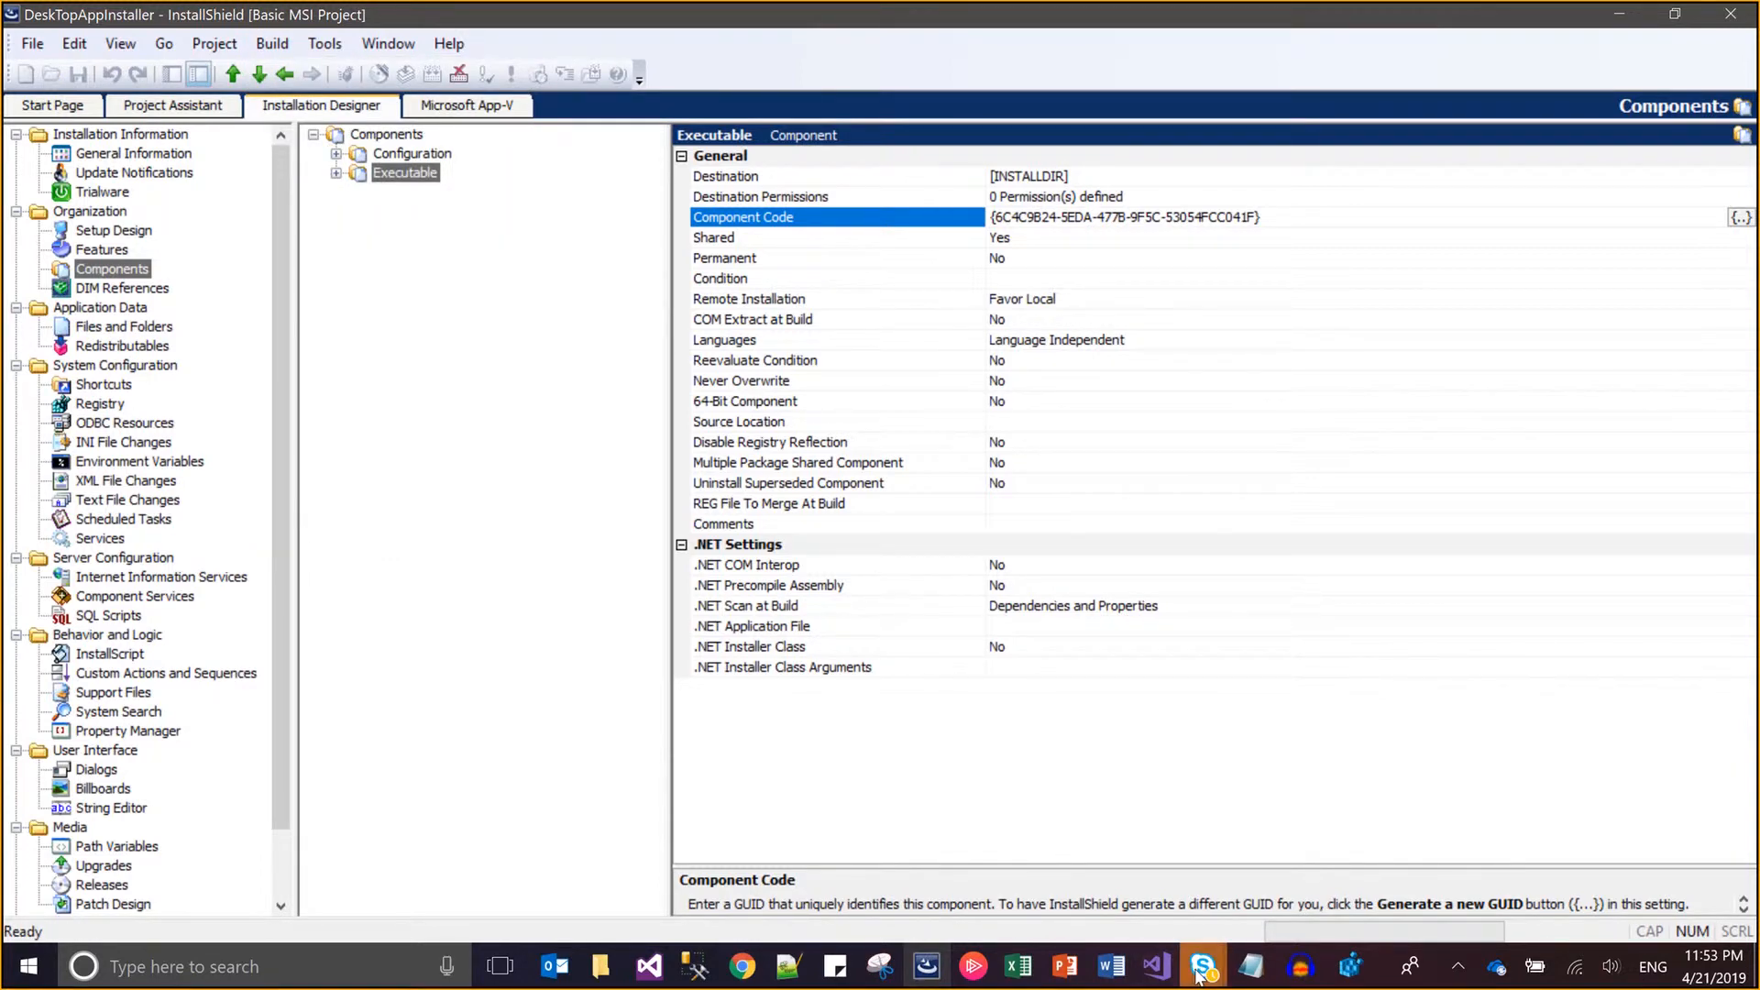
mouse_move(1200, 978)
mouse_move(1269, 849)
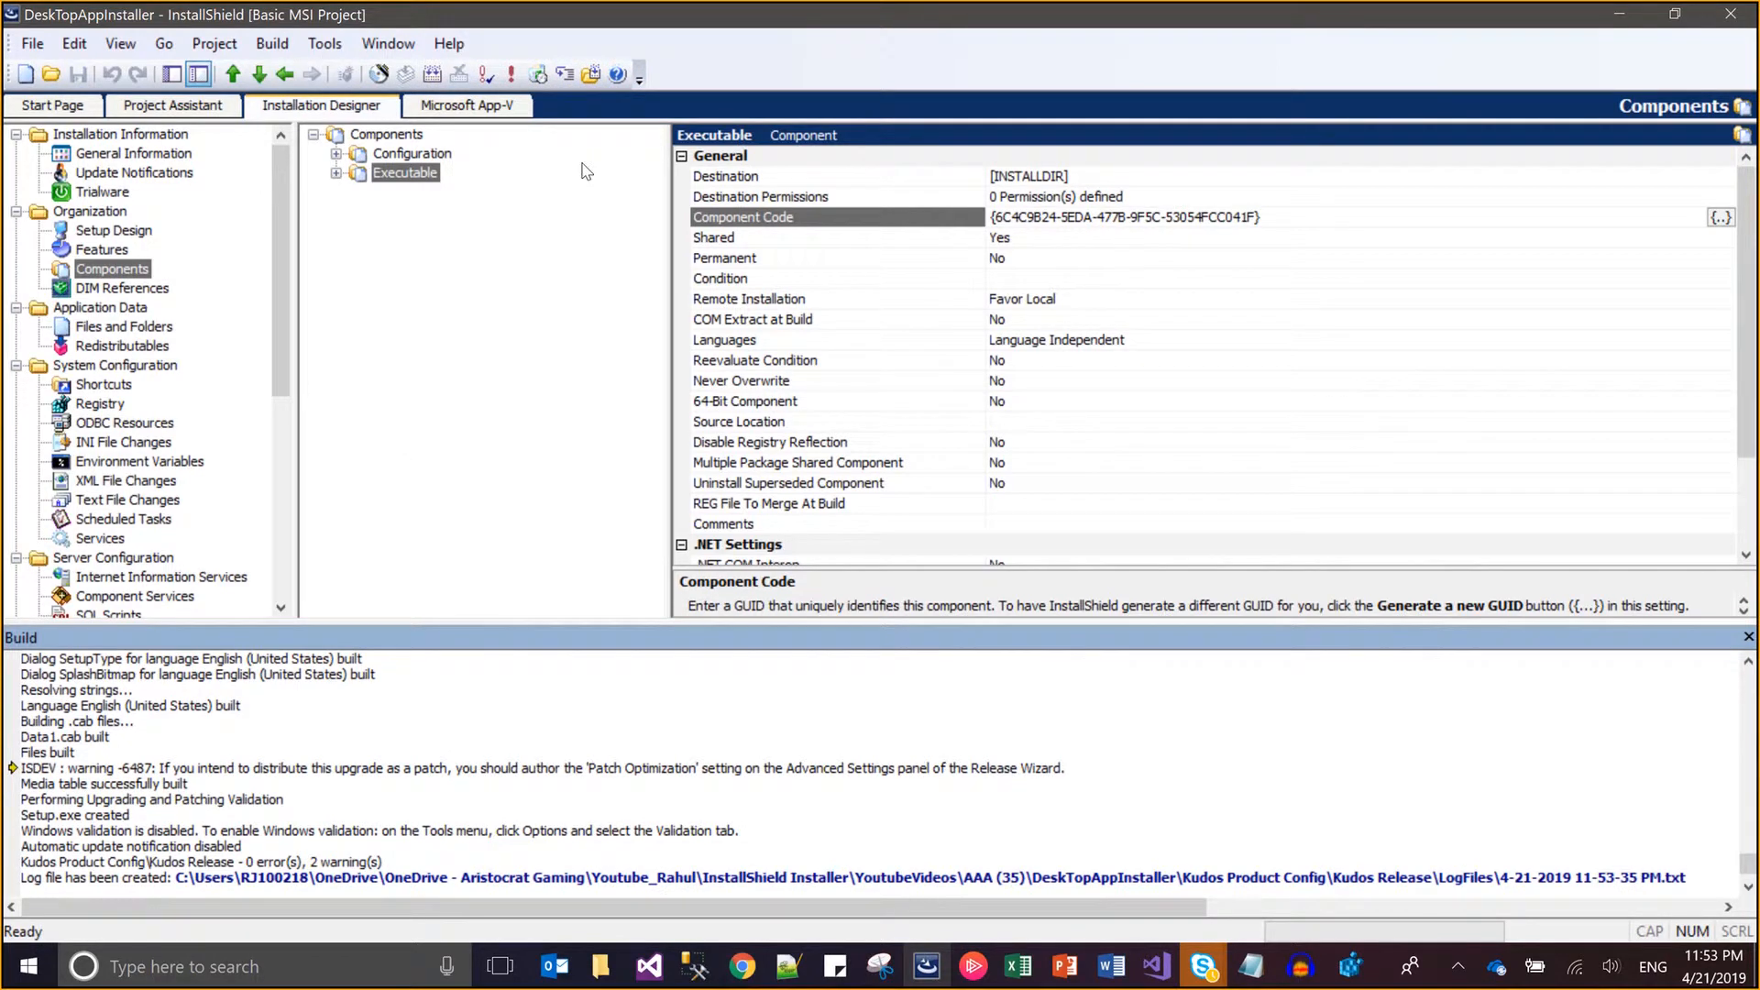
- Launch DeskTopAppInstaller from the release folder, accept the license terms and advance to the Application Configuration page with the default folder and customer information
left_click(590, 75)
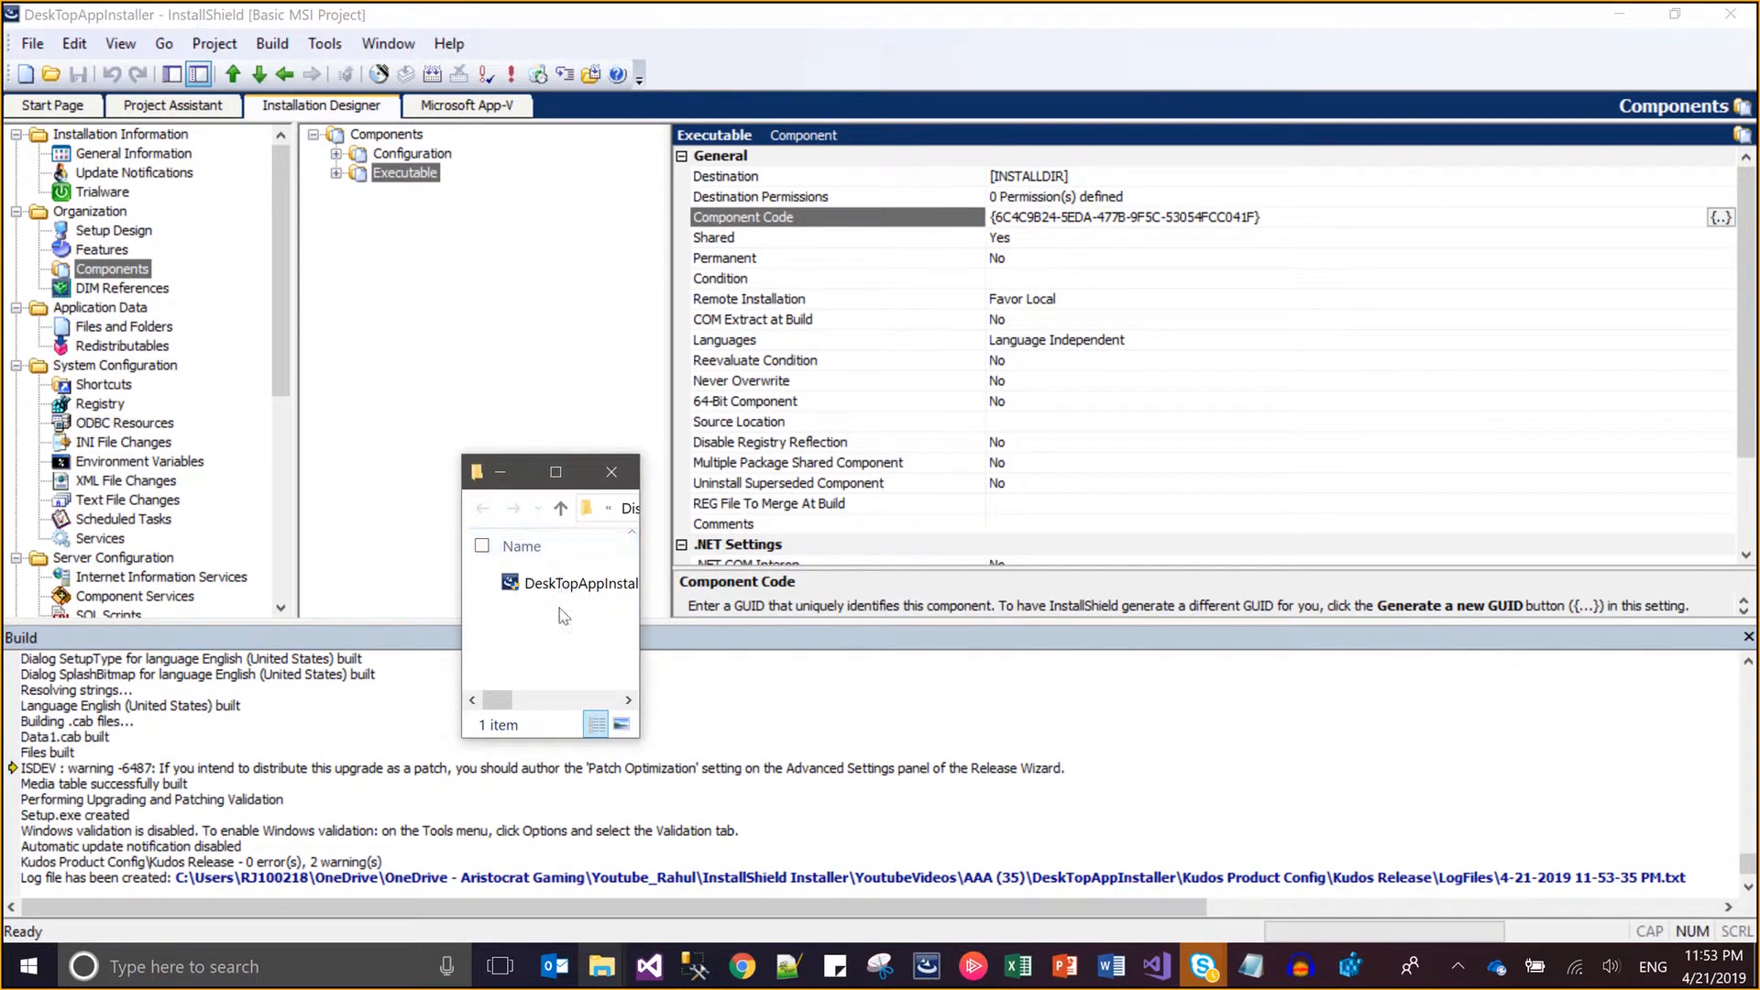
double_click(553, 583)
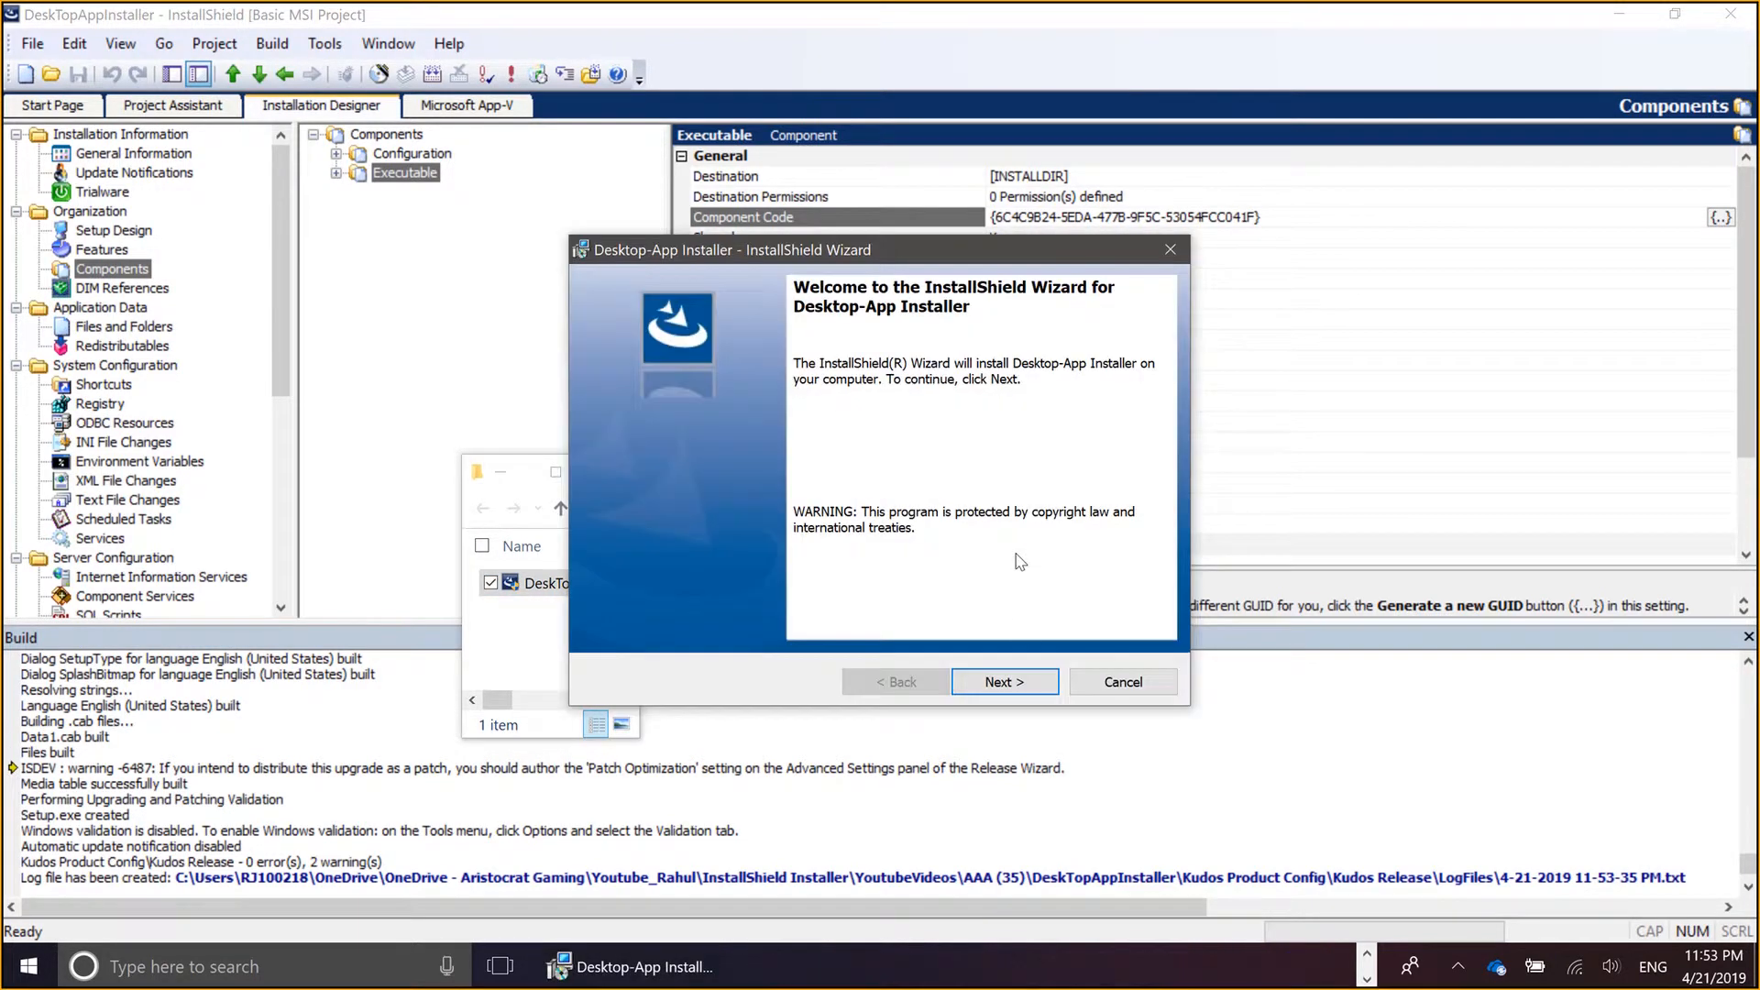
left_click(1025, 680)
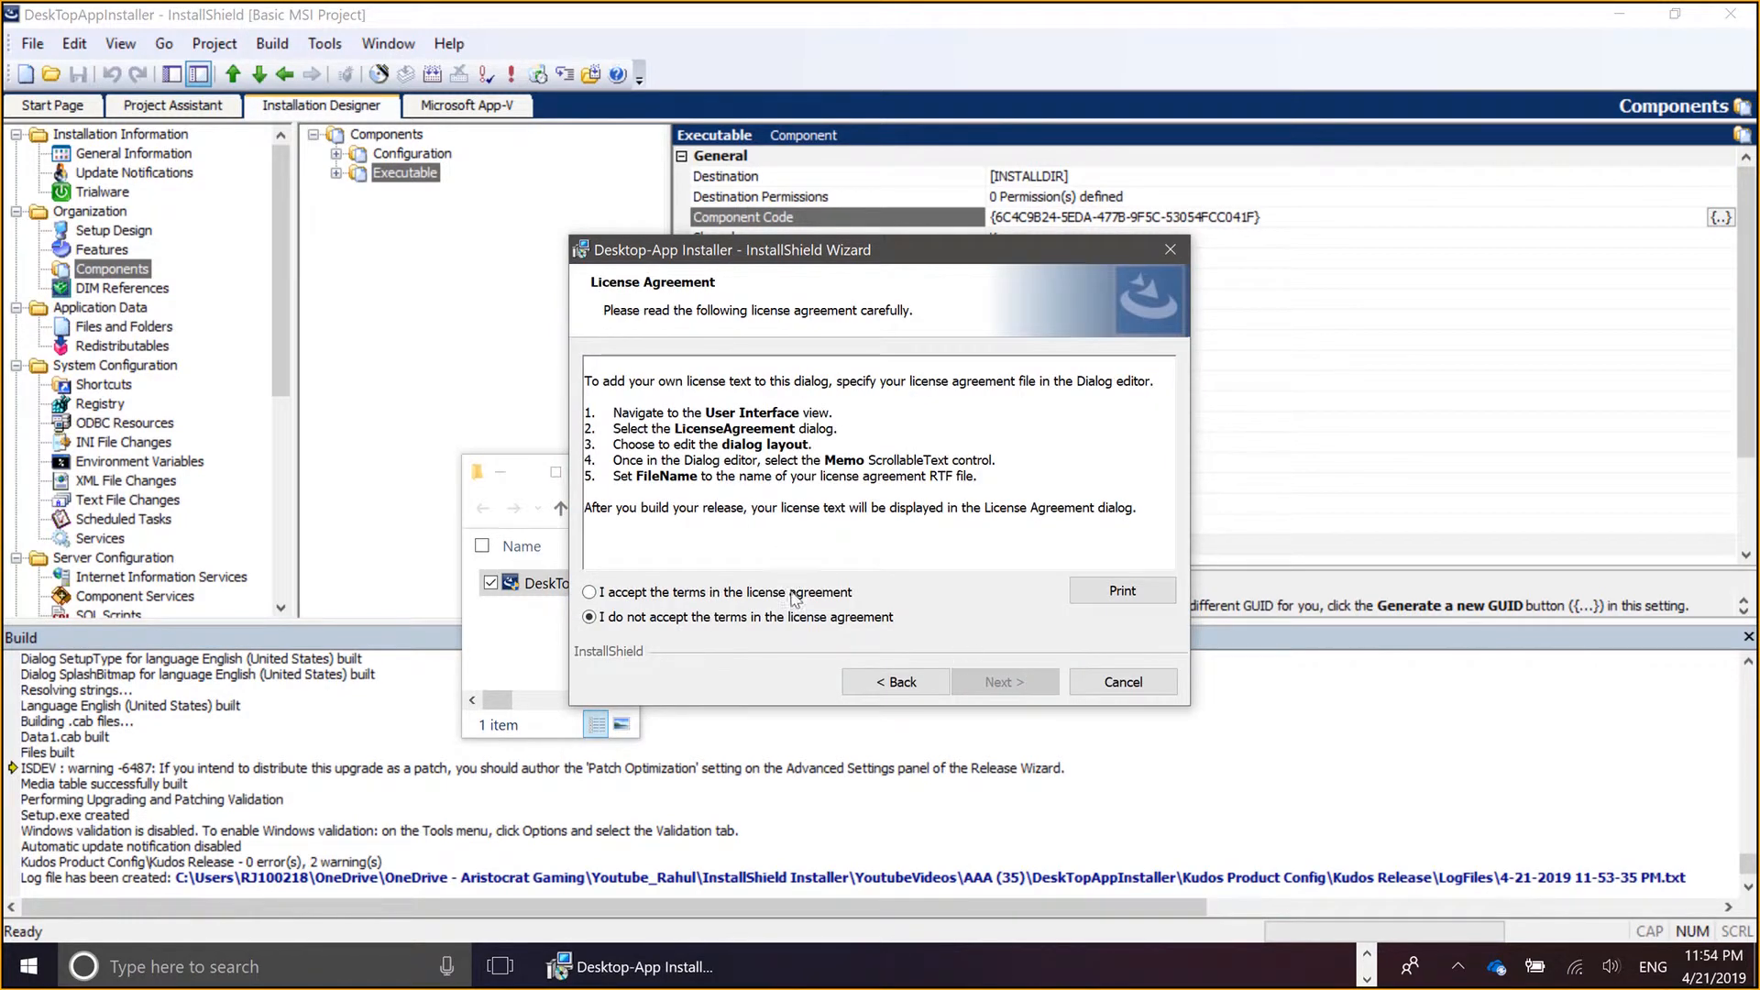
left_click(794, 594)
left_click(999, 683)
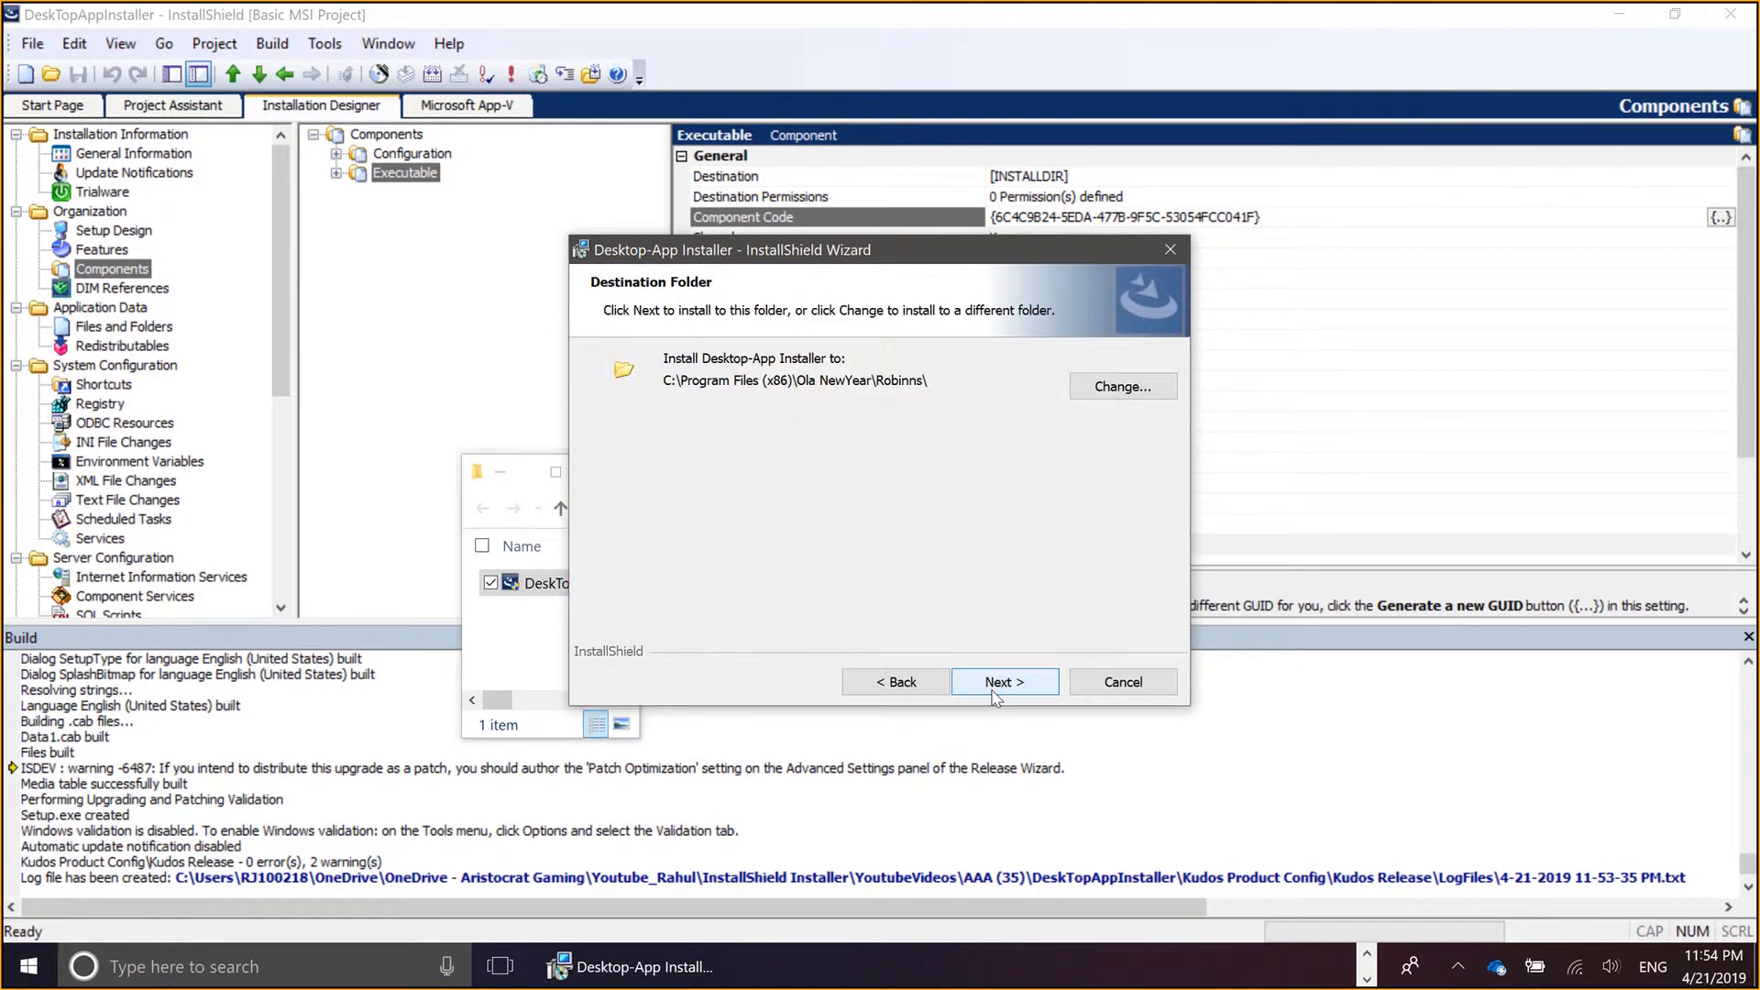
left_click(995, 685)
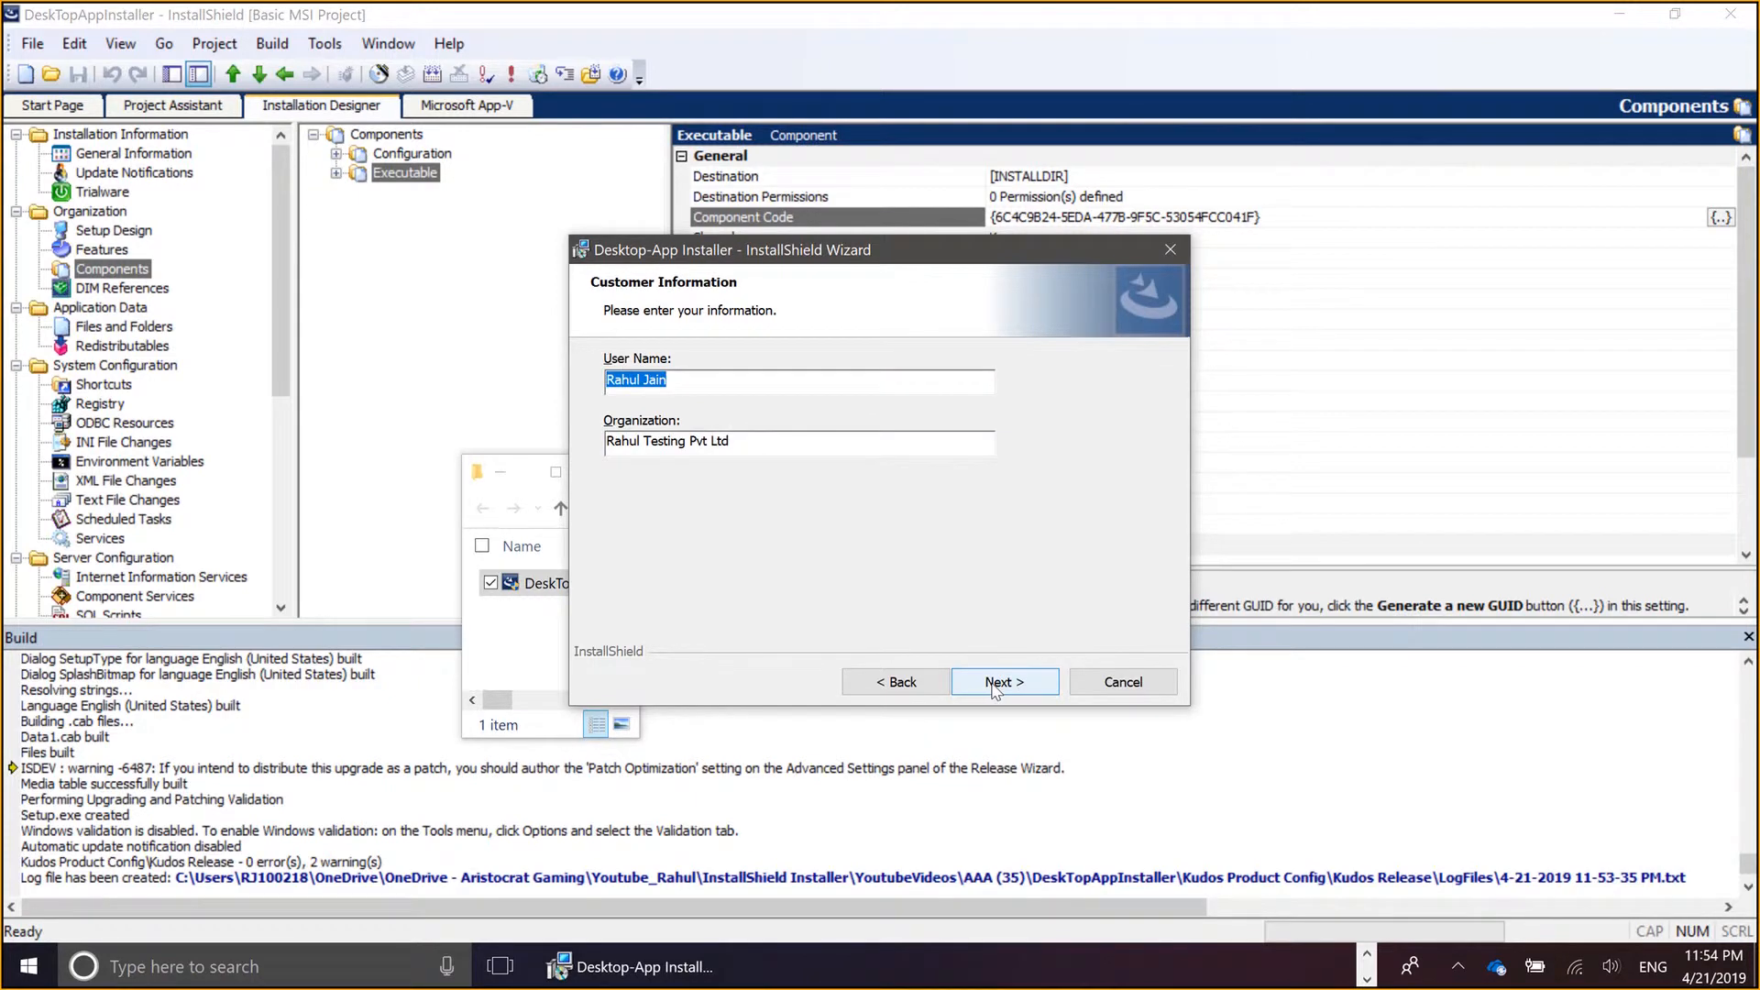
left_click(995, 686)
left_click(994, 686)
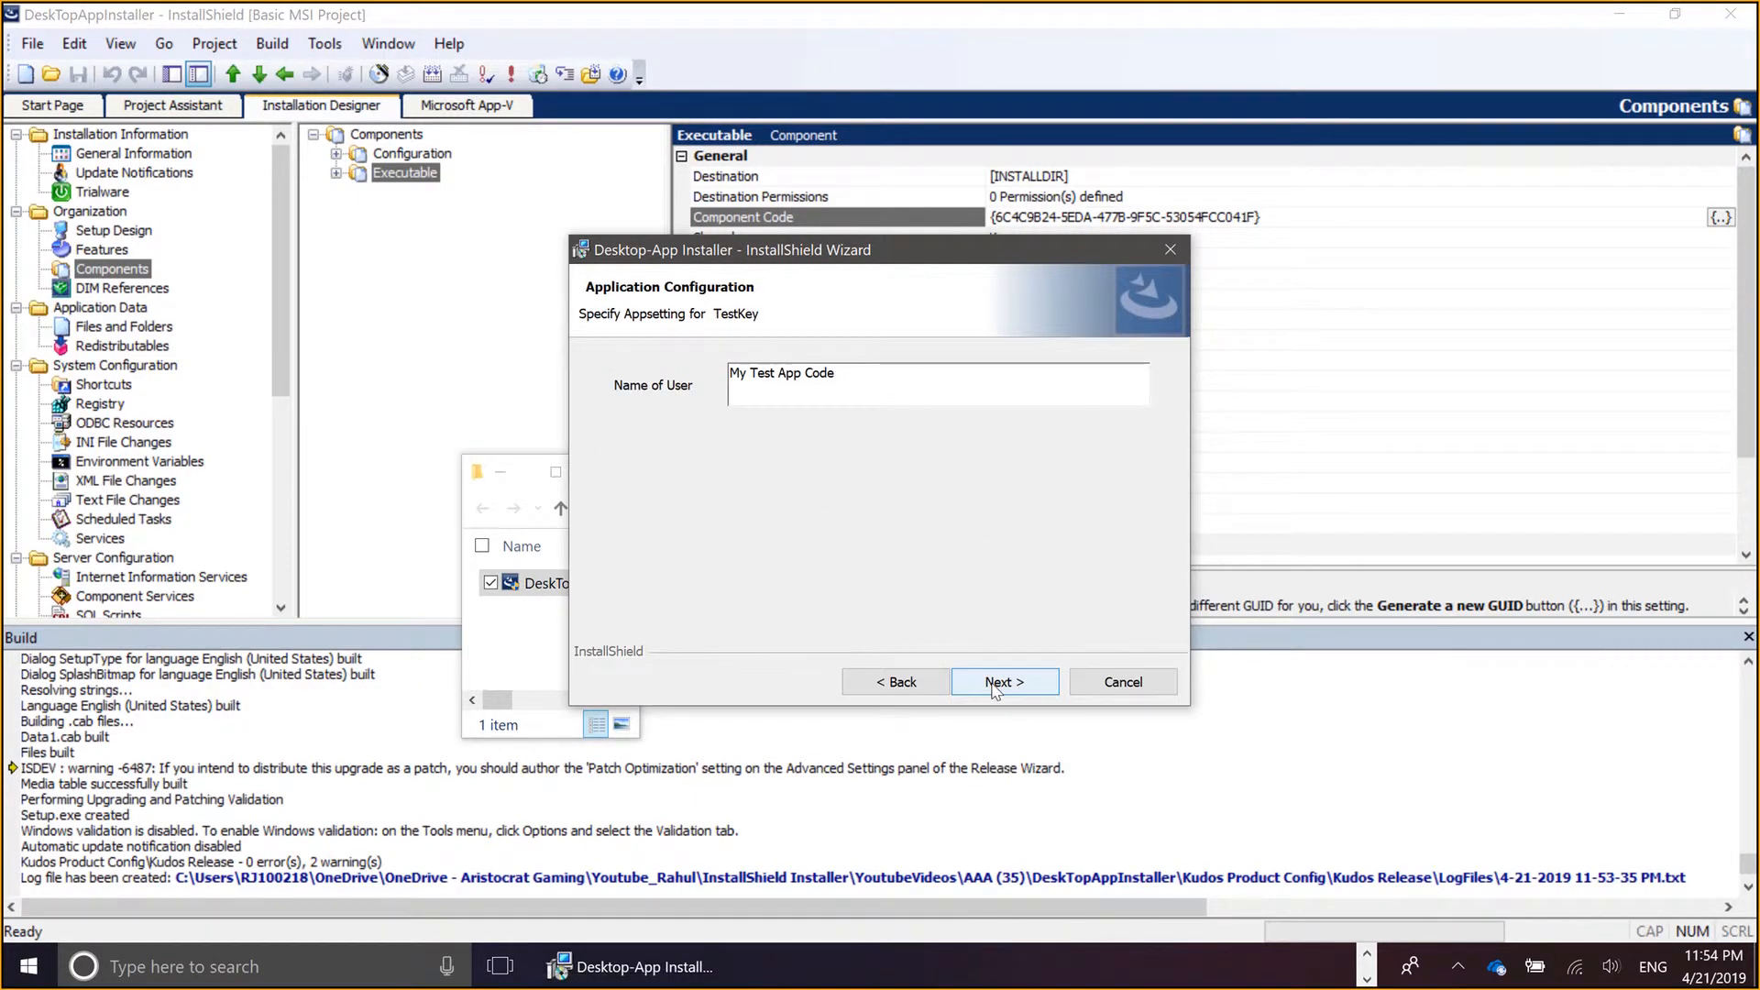
- Check in Registry Editor whether a Jadoogar key exists under HKEY_LOCAL_MACHINE\SOFTWARE\WOW6432Node
left_click(1363, 952)
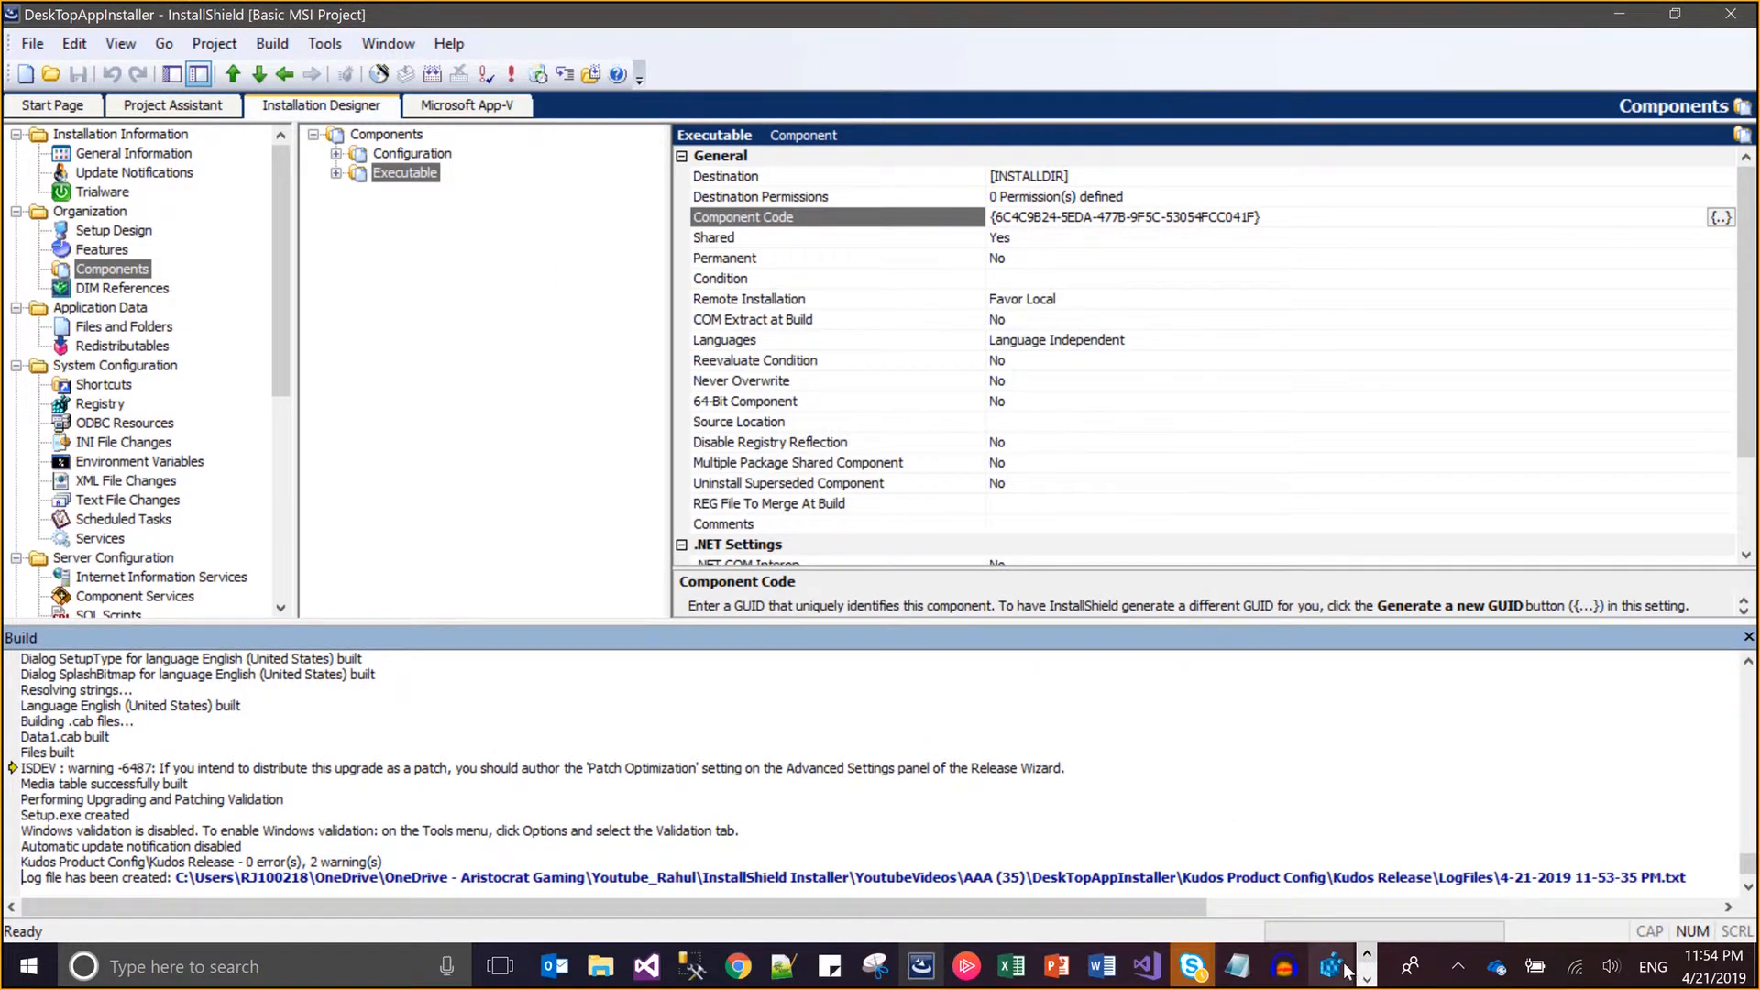
left_click(1337, 966)
key("Down")
key("Down")
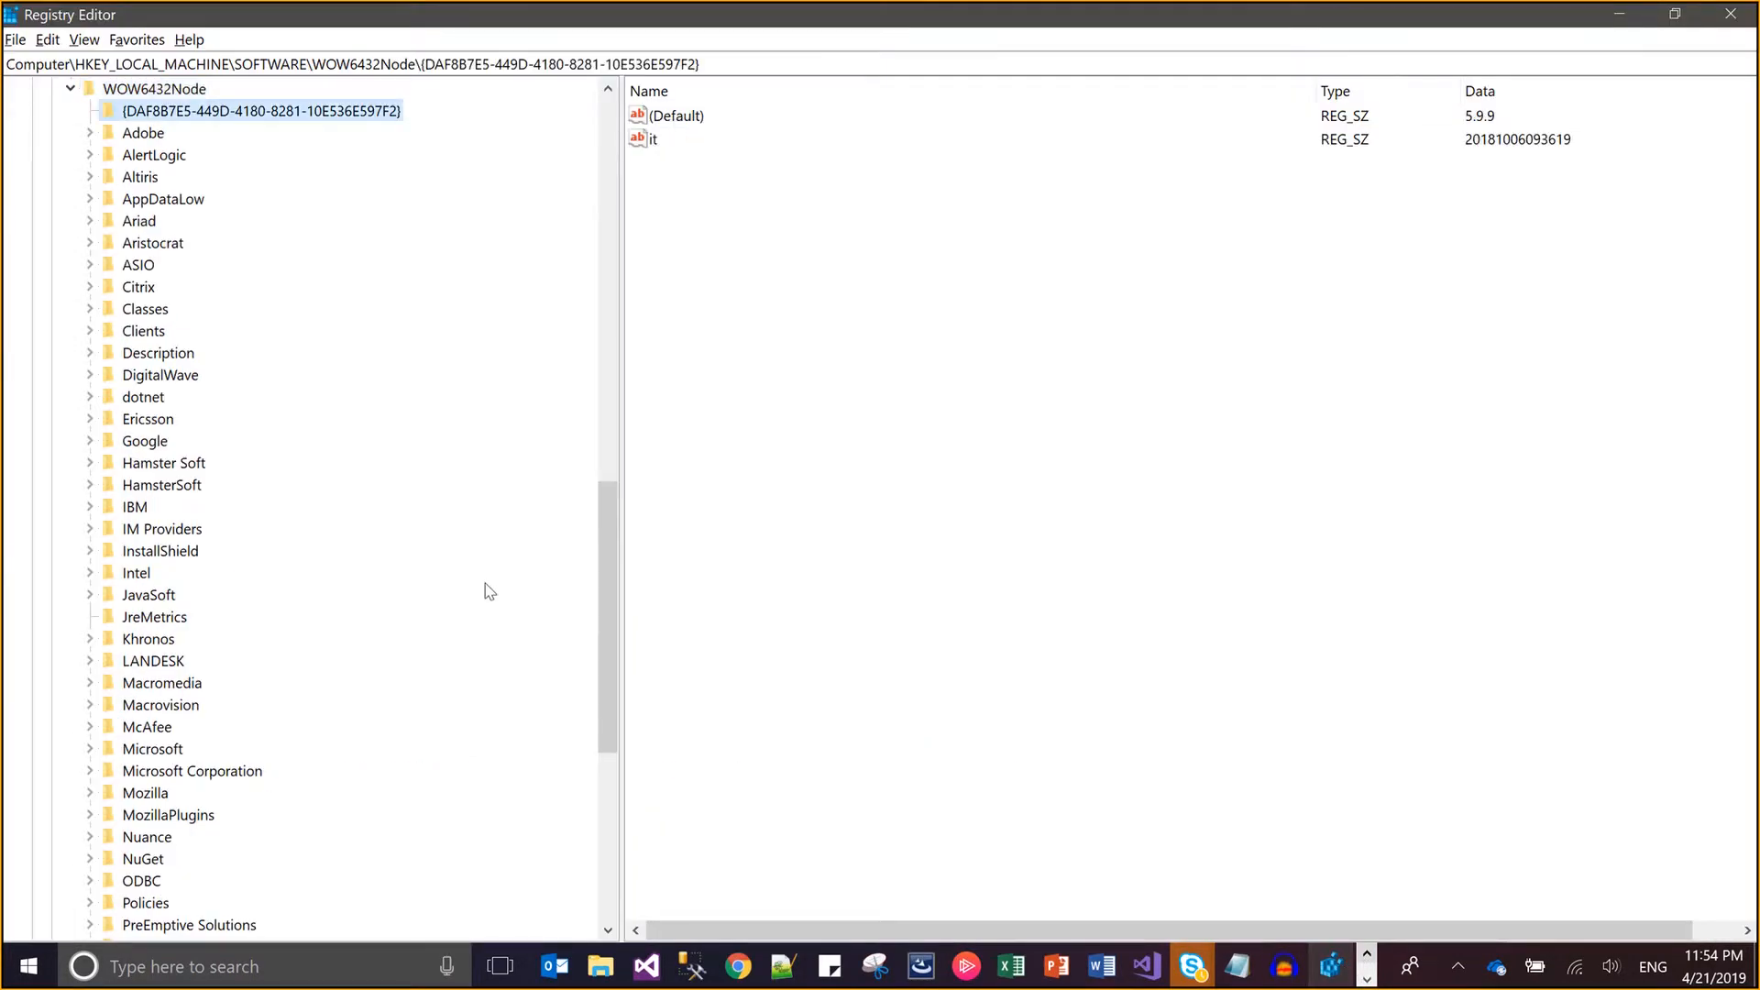
- Look through the J entries under WOW6432Node for a Jadoogar key, and collapse the WOW6432Node branch
key("j")
key("Down")
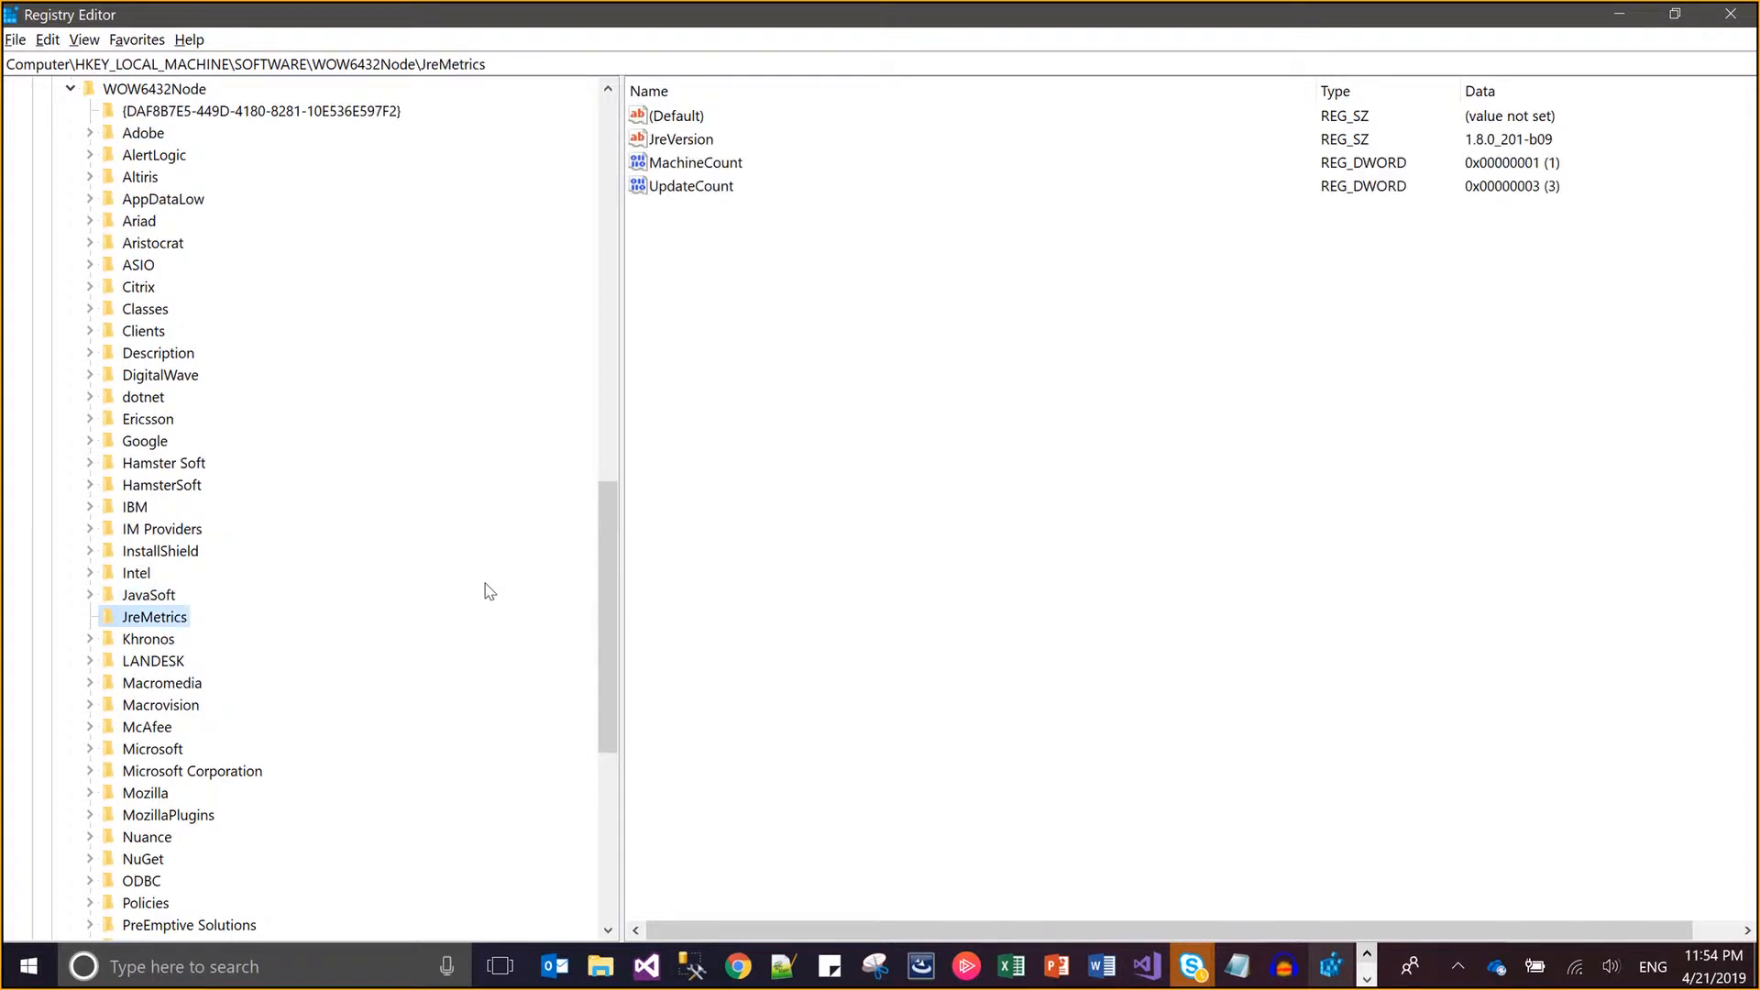
key("Up")
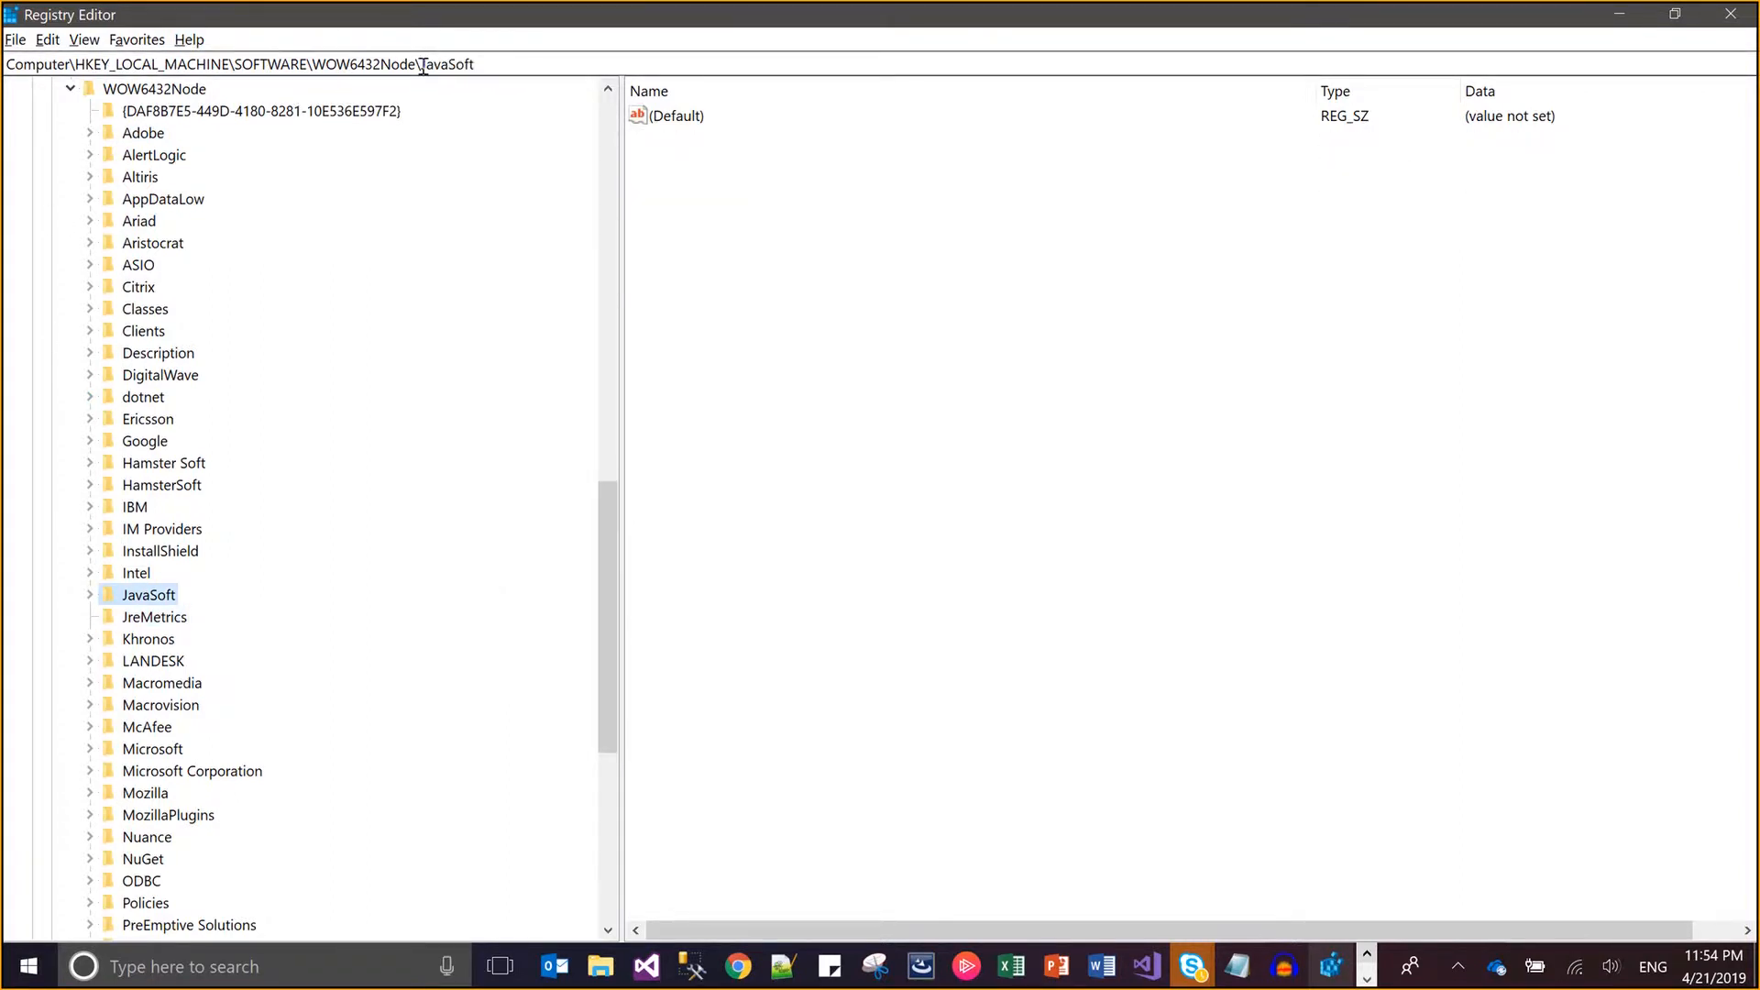
key("Left")
key("Left")
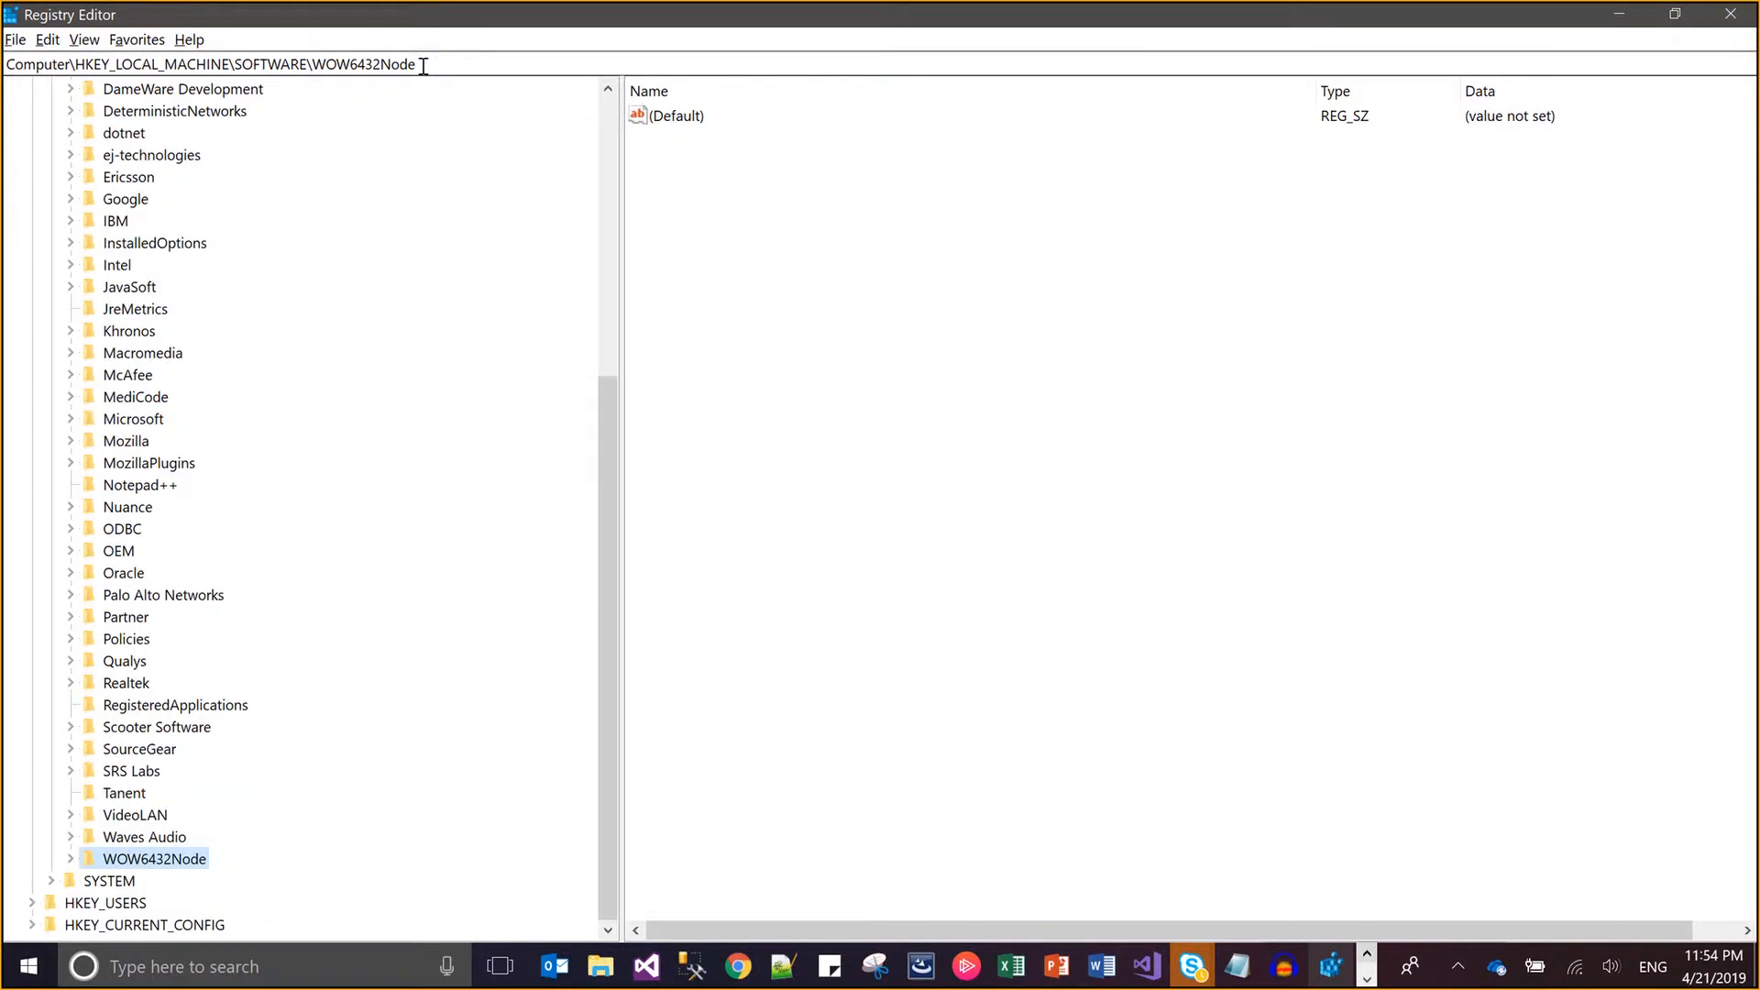
- Look for a Jadoogar key directly under HKEY_LOCAL_MACHINE\SOFTWARE
key("Up")
key("Up")
key("Up")
key("Up")
key("Up")
key("Up")
key("Up")
key("Up")
key("Up")
key("Up")
key("Up")
key("Up")
key("Up")
key("Up")
key("Up")
key("Up")
key("Up")
key("Up")
key("Up")
key("Up")
key("Up")
key("Up")
key("Up")
key("Up")
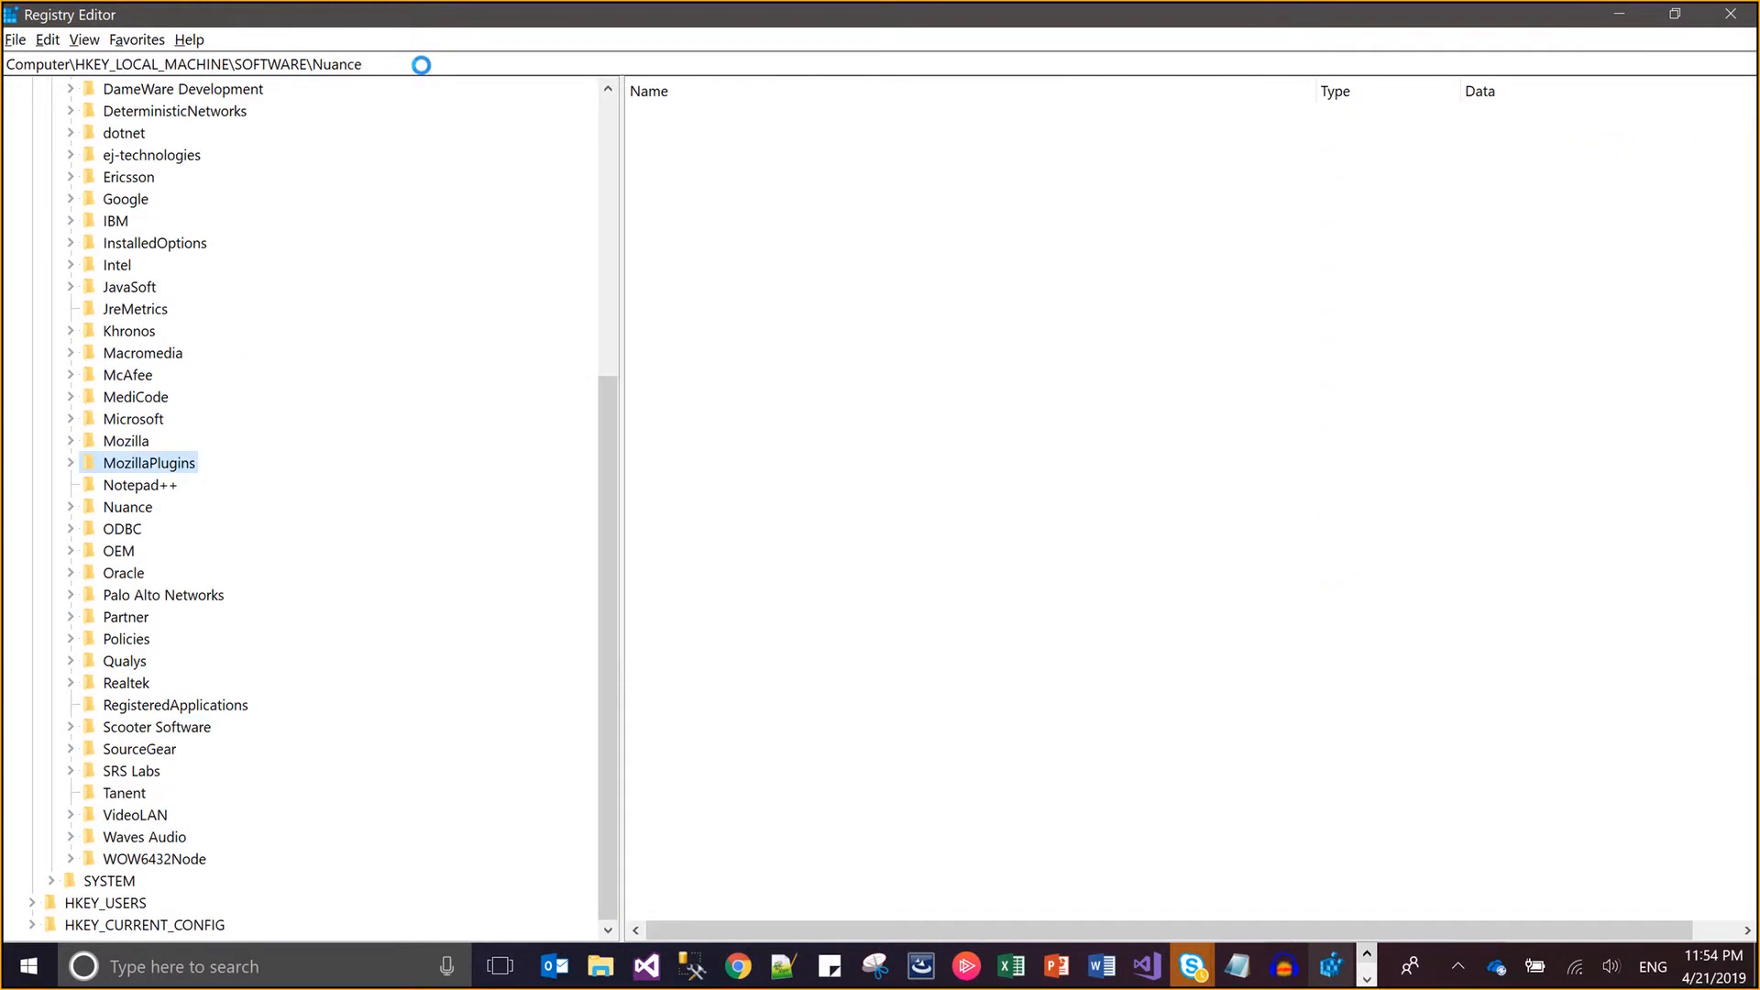
key("Down")
key("Down")
key("Down")
key("Down")
key("Down")
key("Down")
key("Down")
key("Down")
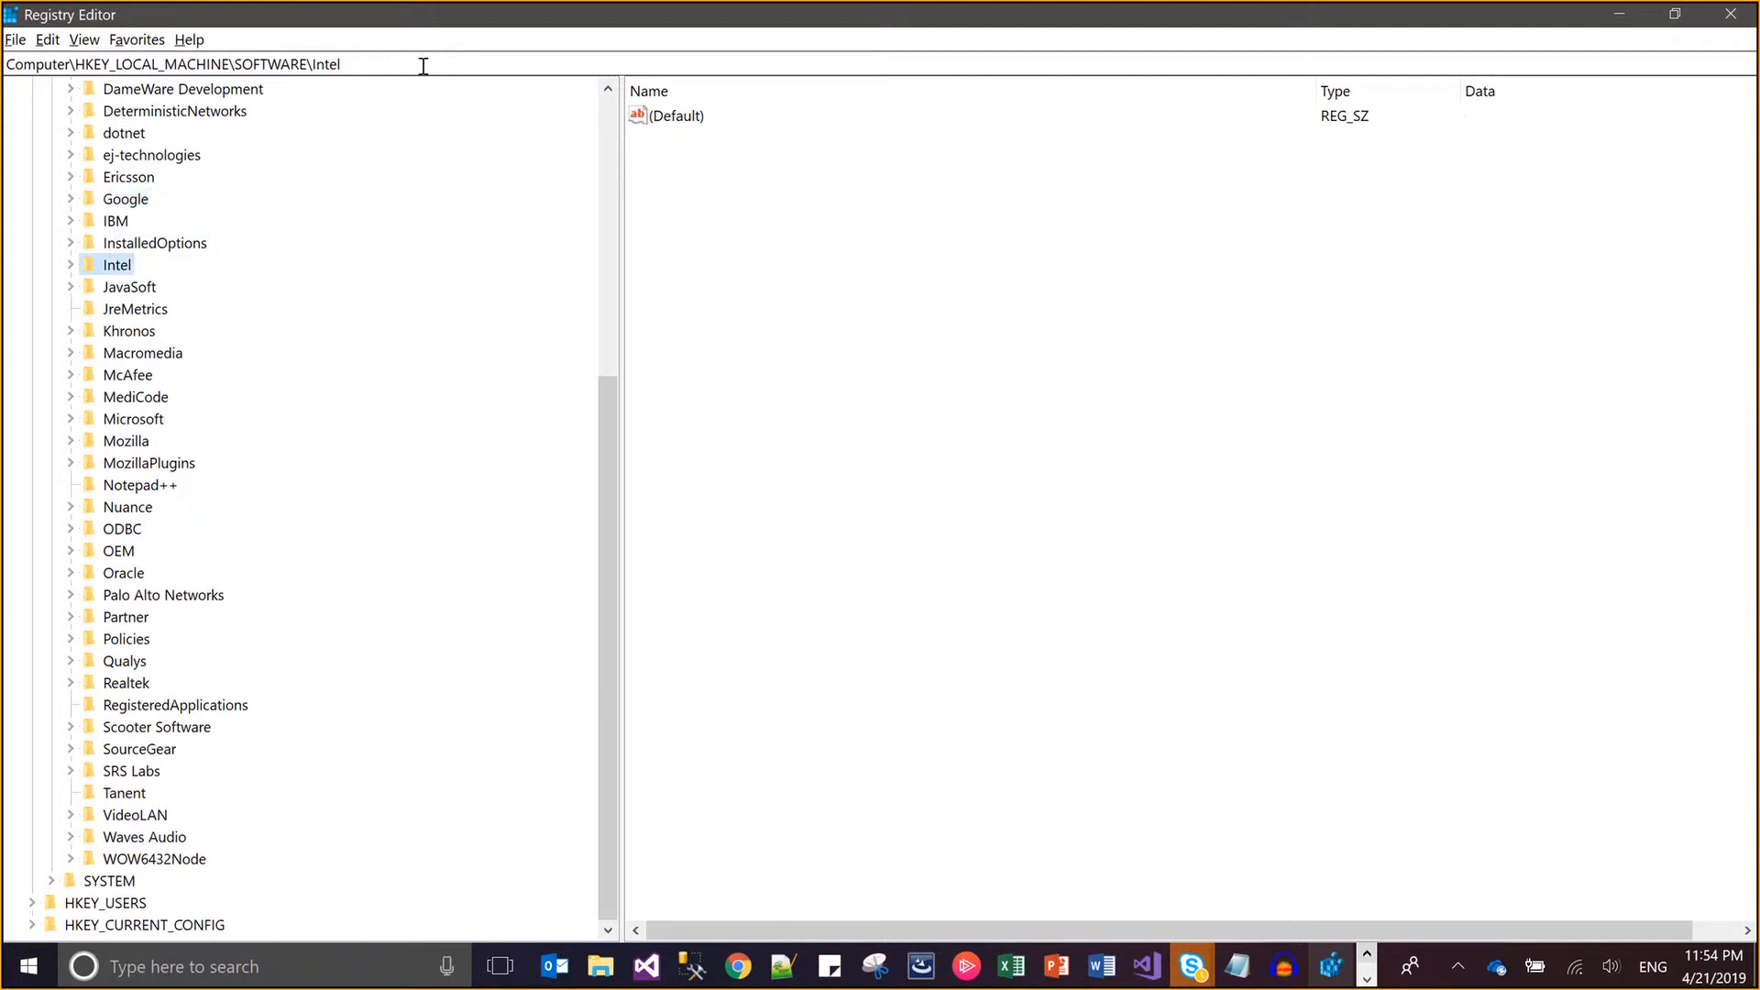
- Return to the Desktop-App Installer wizard and set Name of User to "32 Testing" on the Application Configuration page
key("alt+Tab")
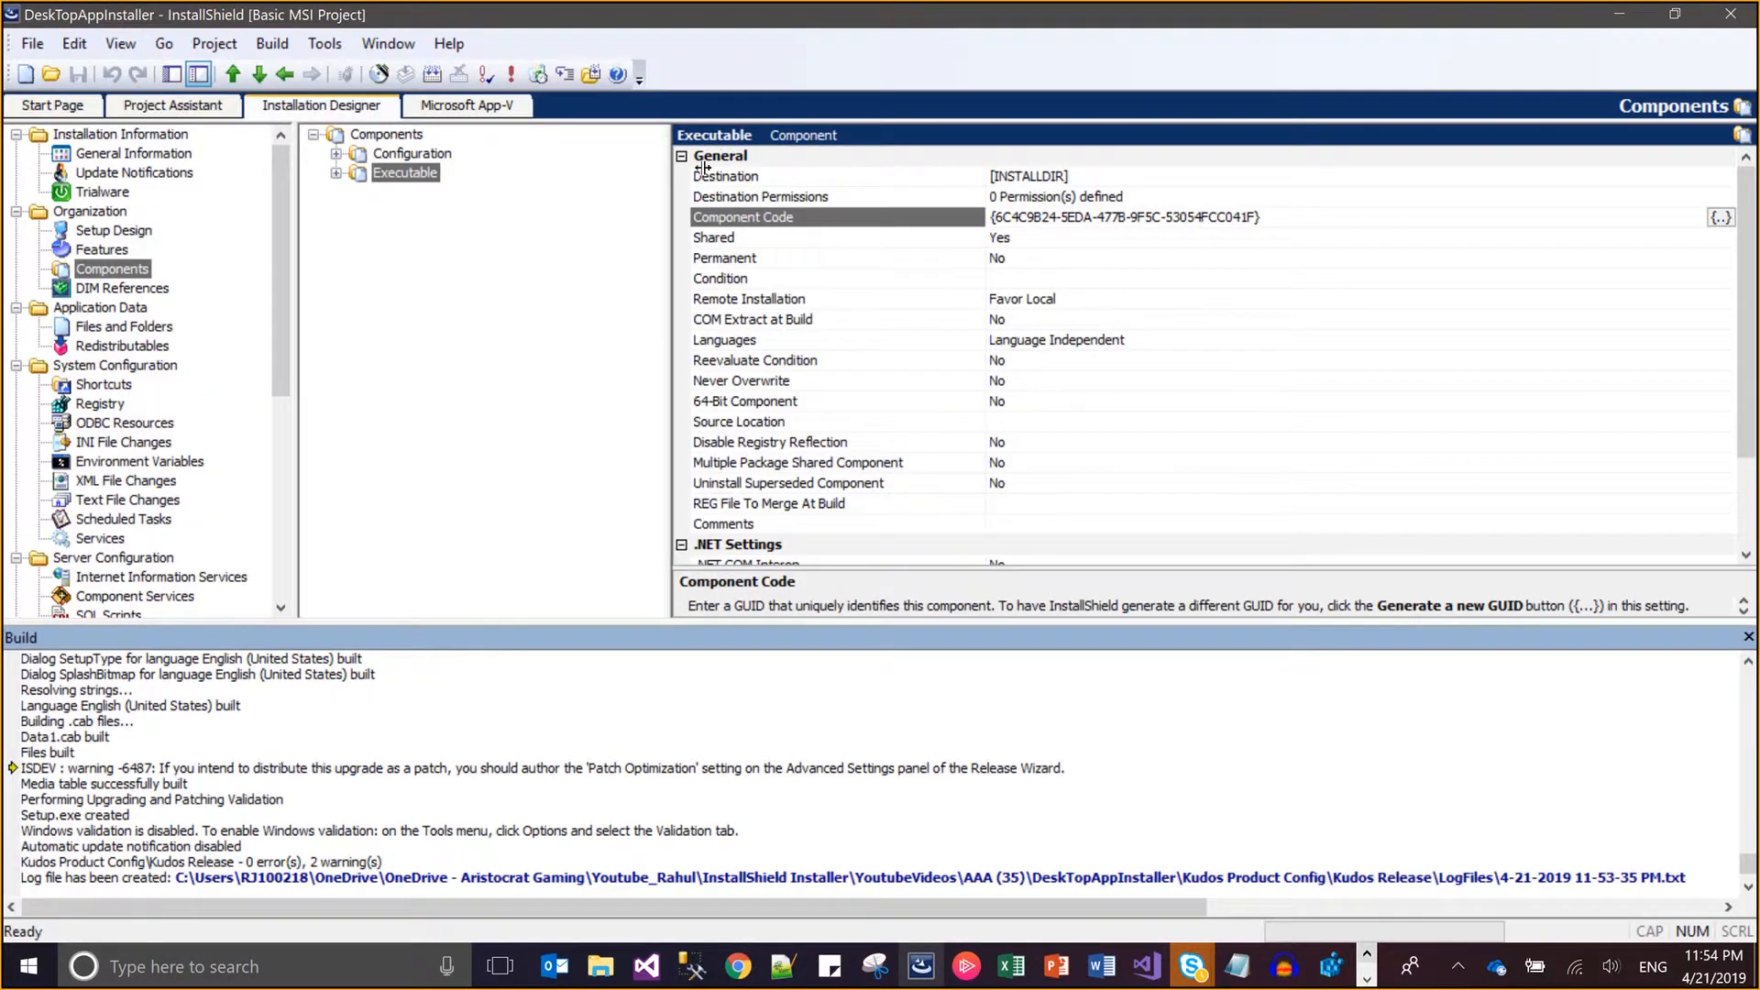
key("alt+Tab")
key("alt+Tab")
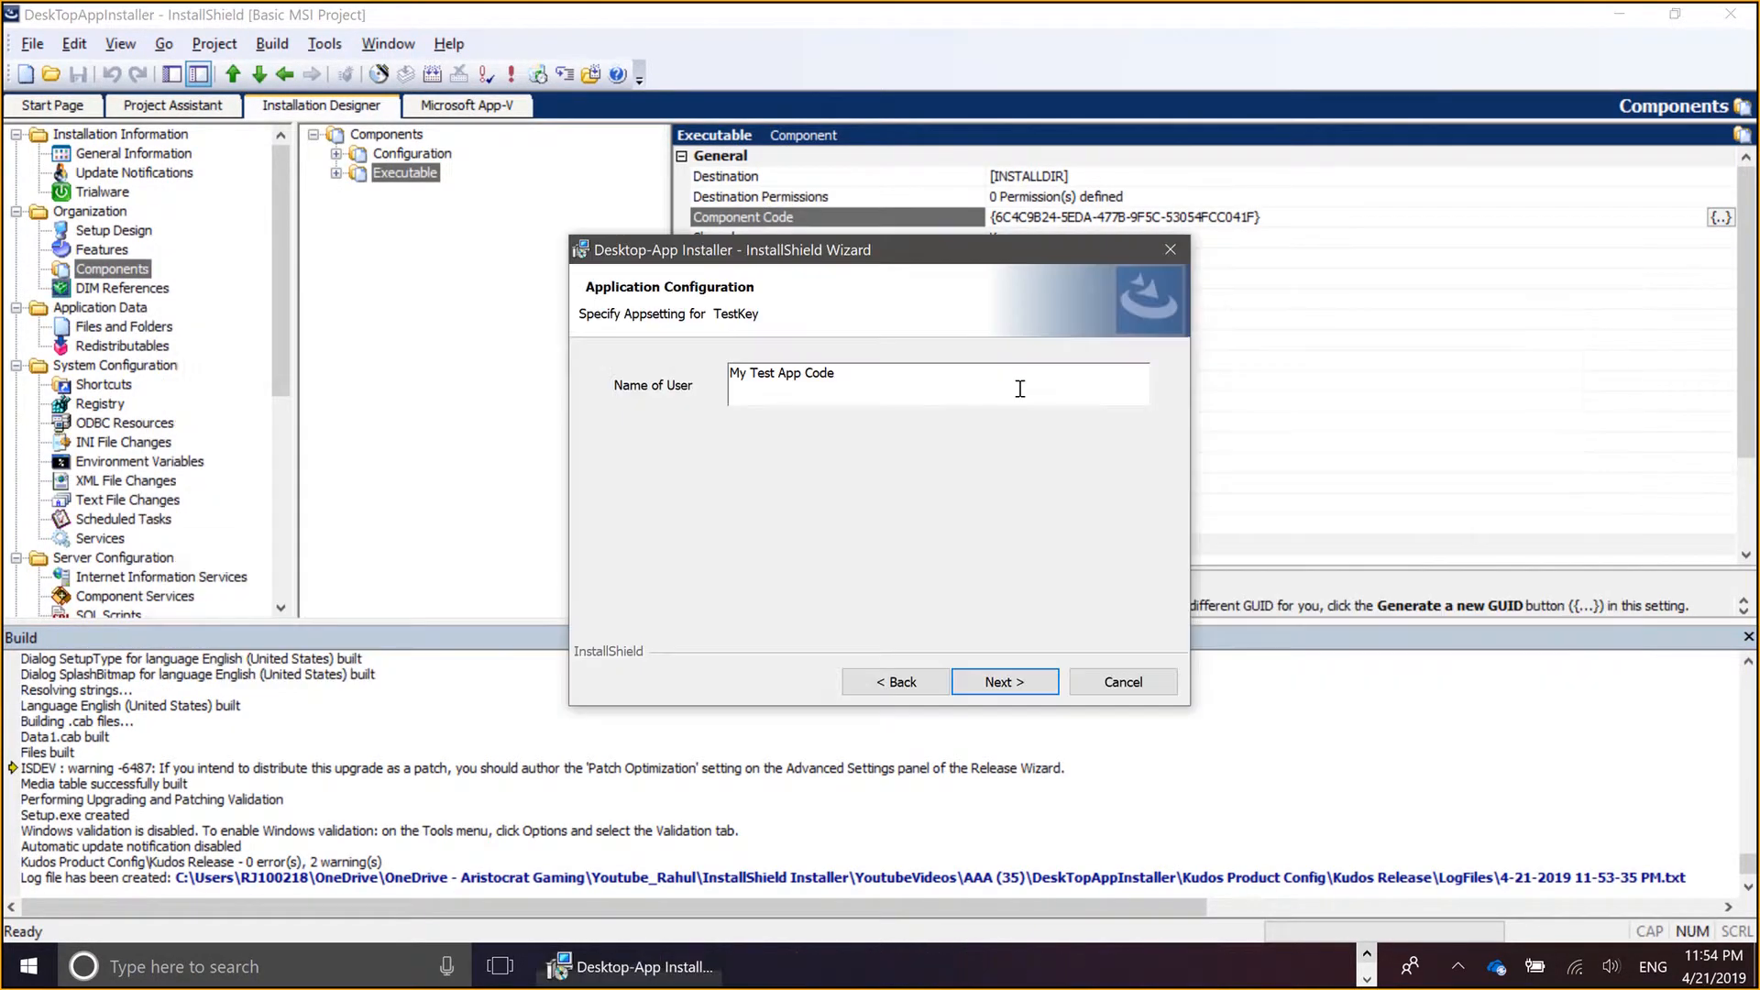
key("ctrl+shift+Left")
key("ctrl+shift+Left")
key("ctrl+shift+Left")
key("ctrl+shift+Left")
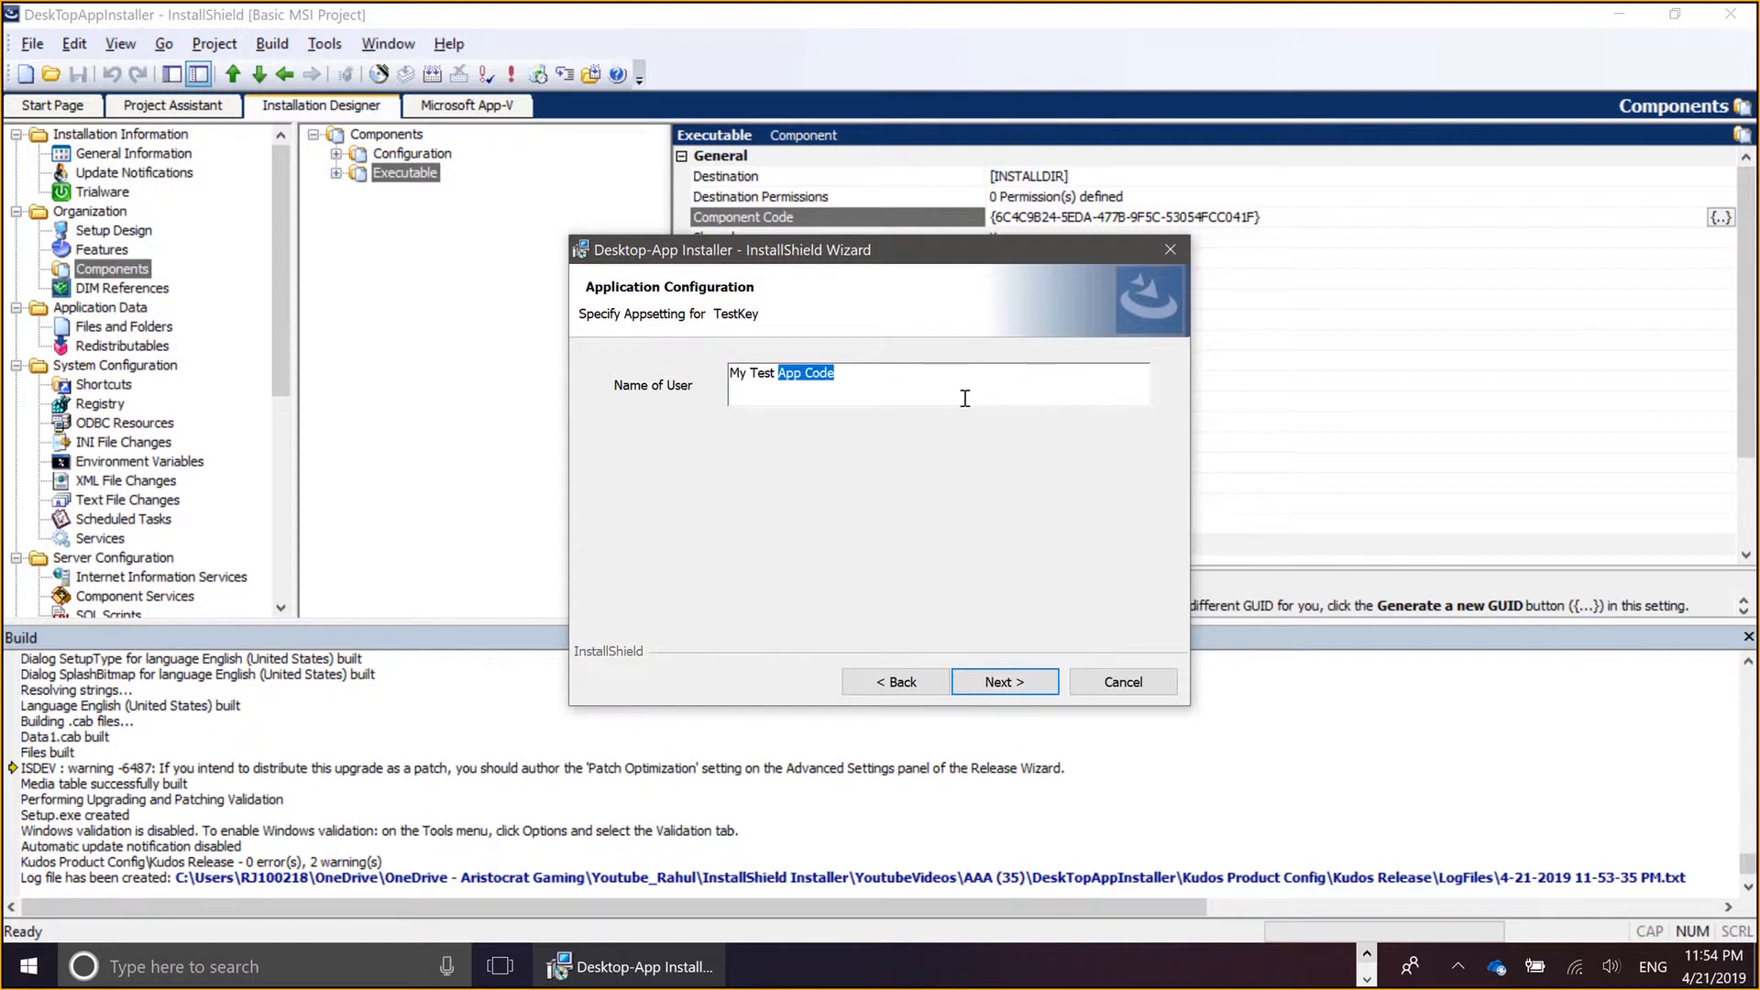
type("2 Testing")
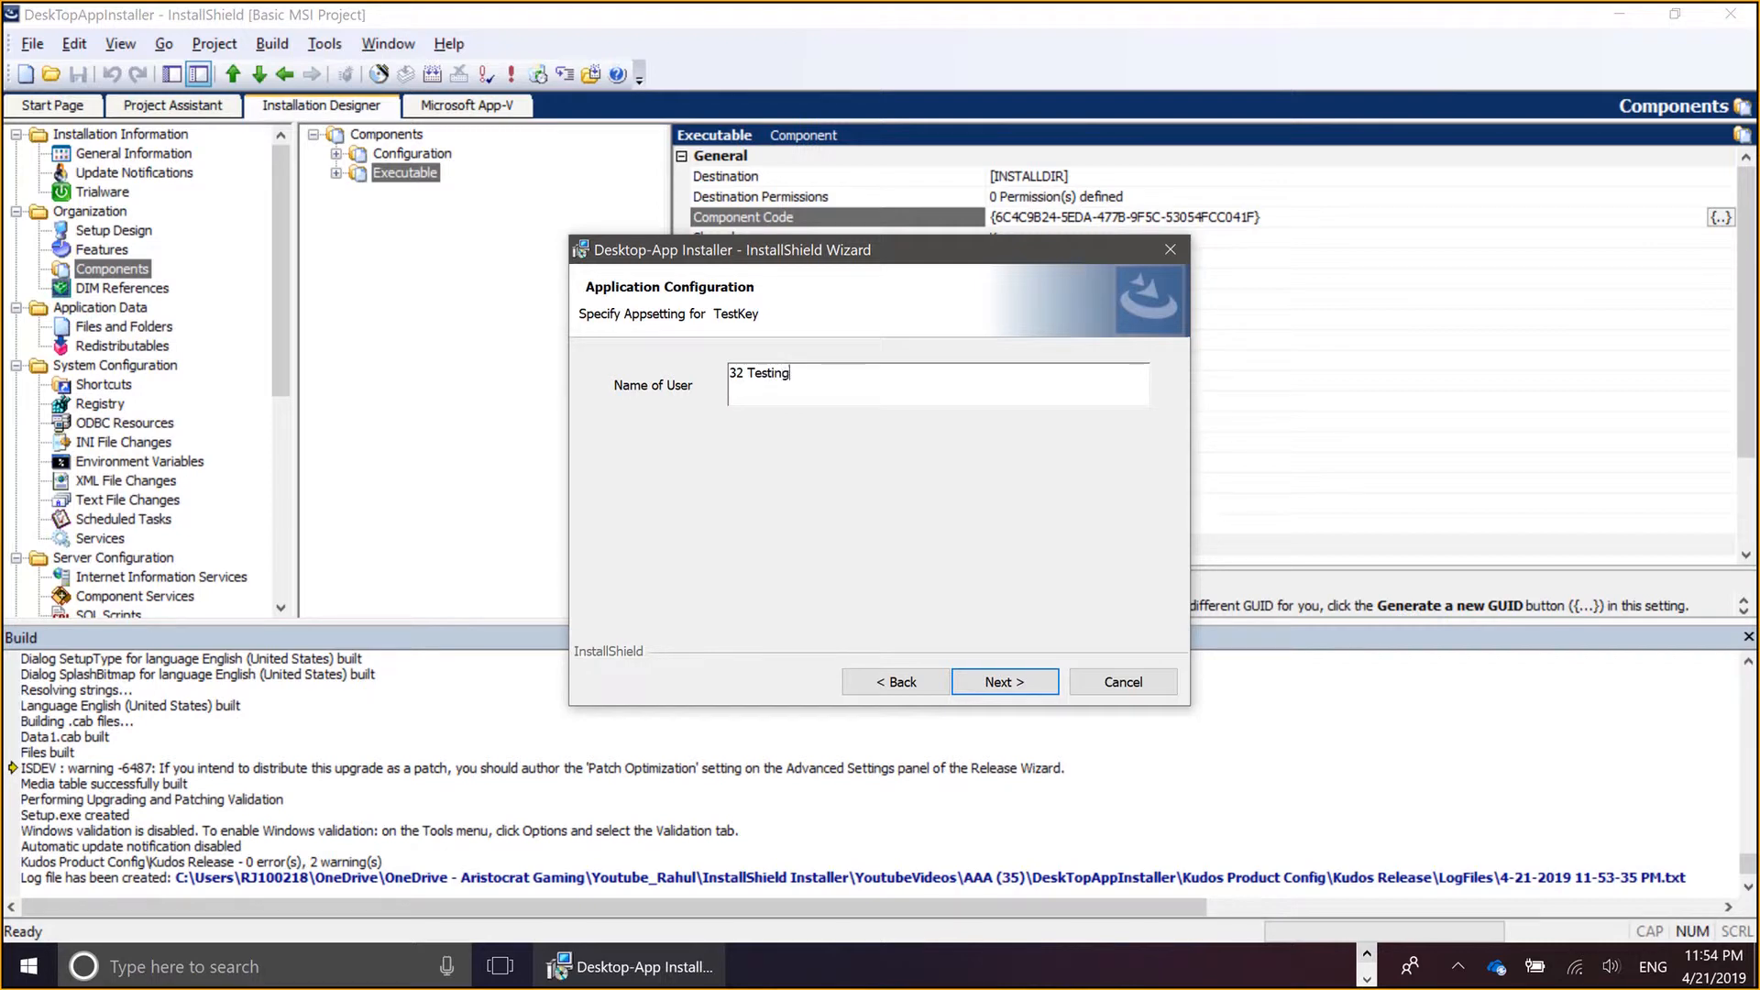
- Run the Desktop-App Installer installation and finish the wizard
left_click(1021, 695)
left_click(1021, 694)
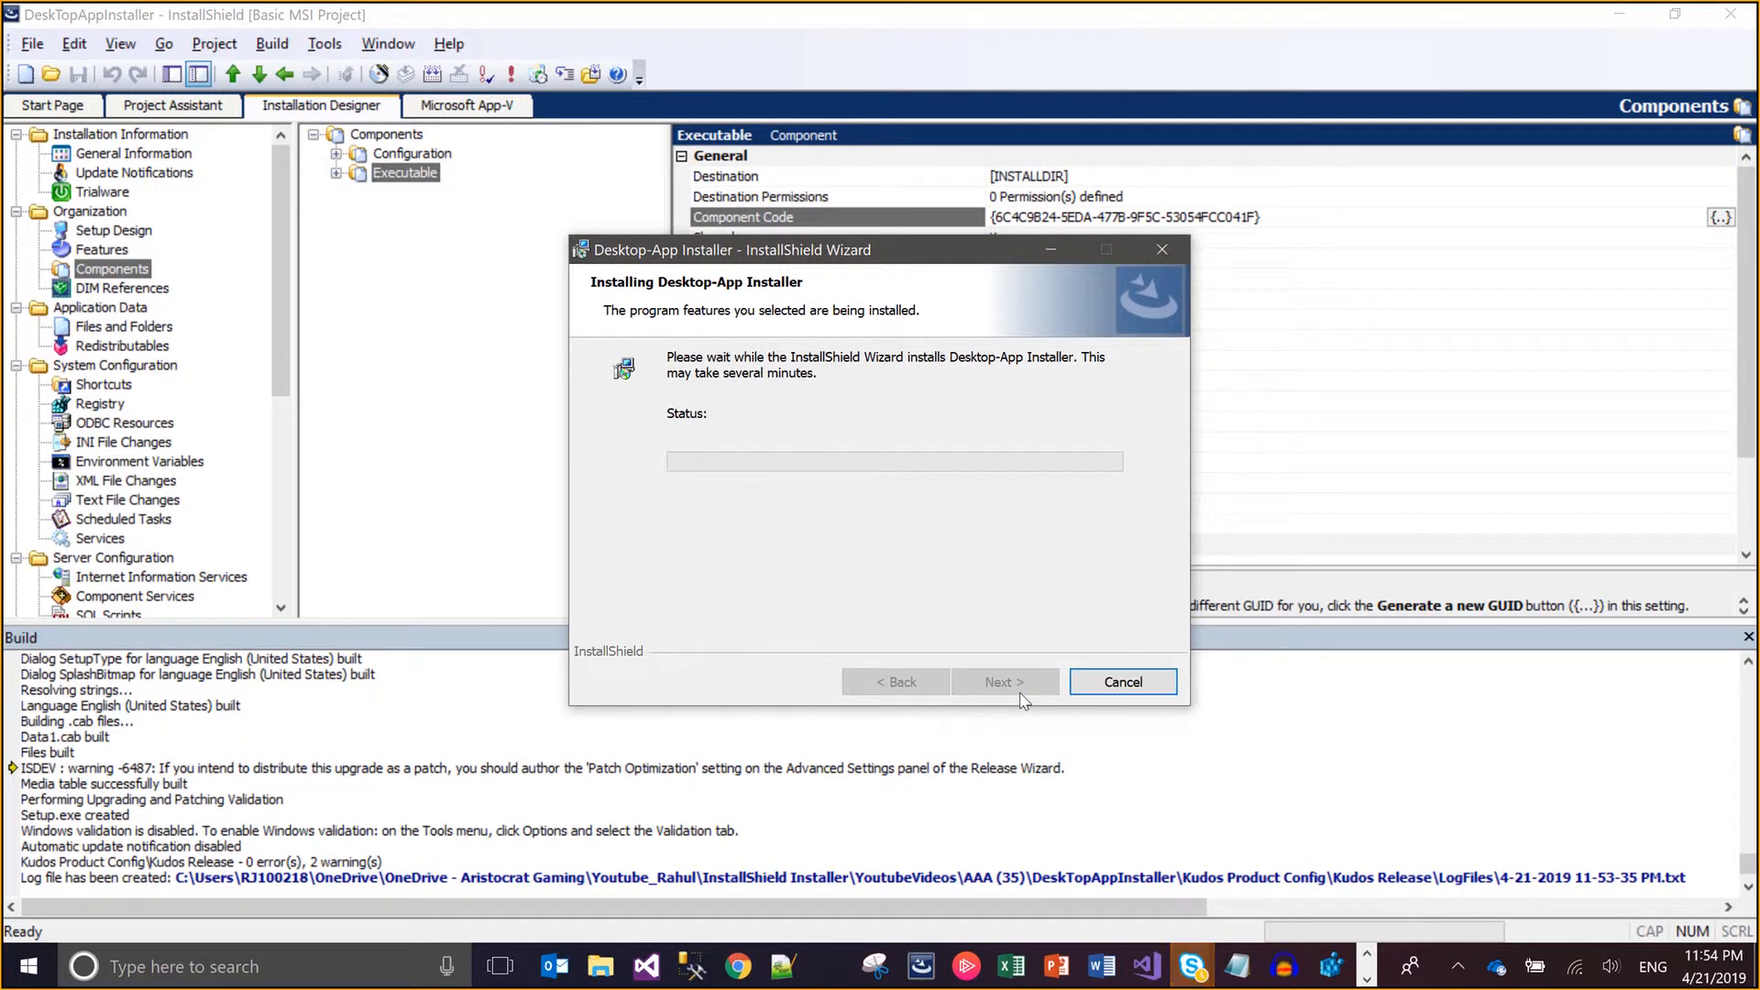
left_click(1020, 684)
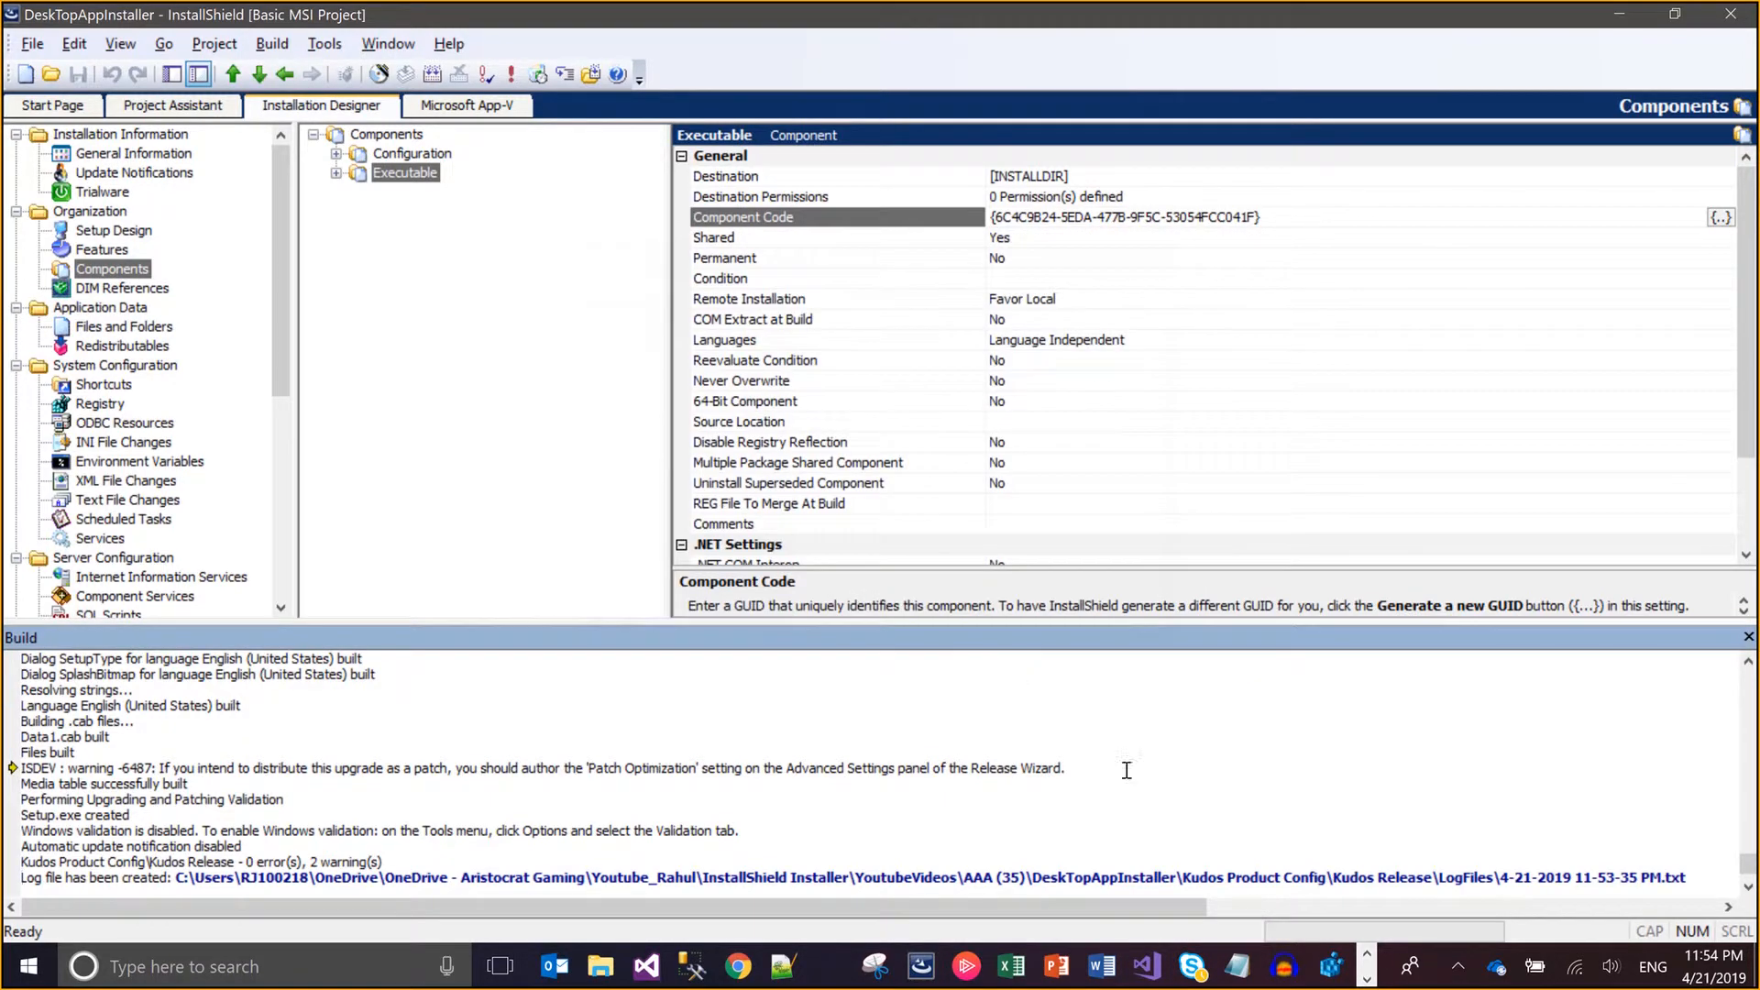
- Switch to Registry Editor and check the J entries directly under HKEY_LOCAL_MACHINE\SOFTWARE for a Jadoogar key
left_click(1349, 966)
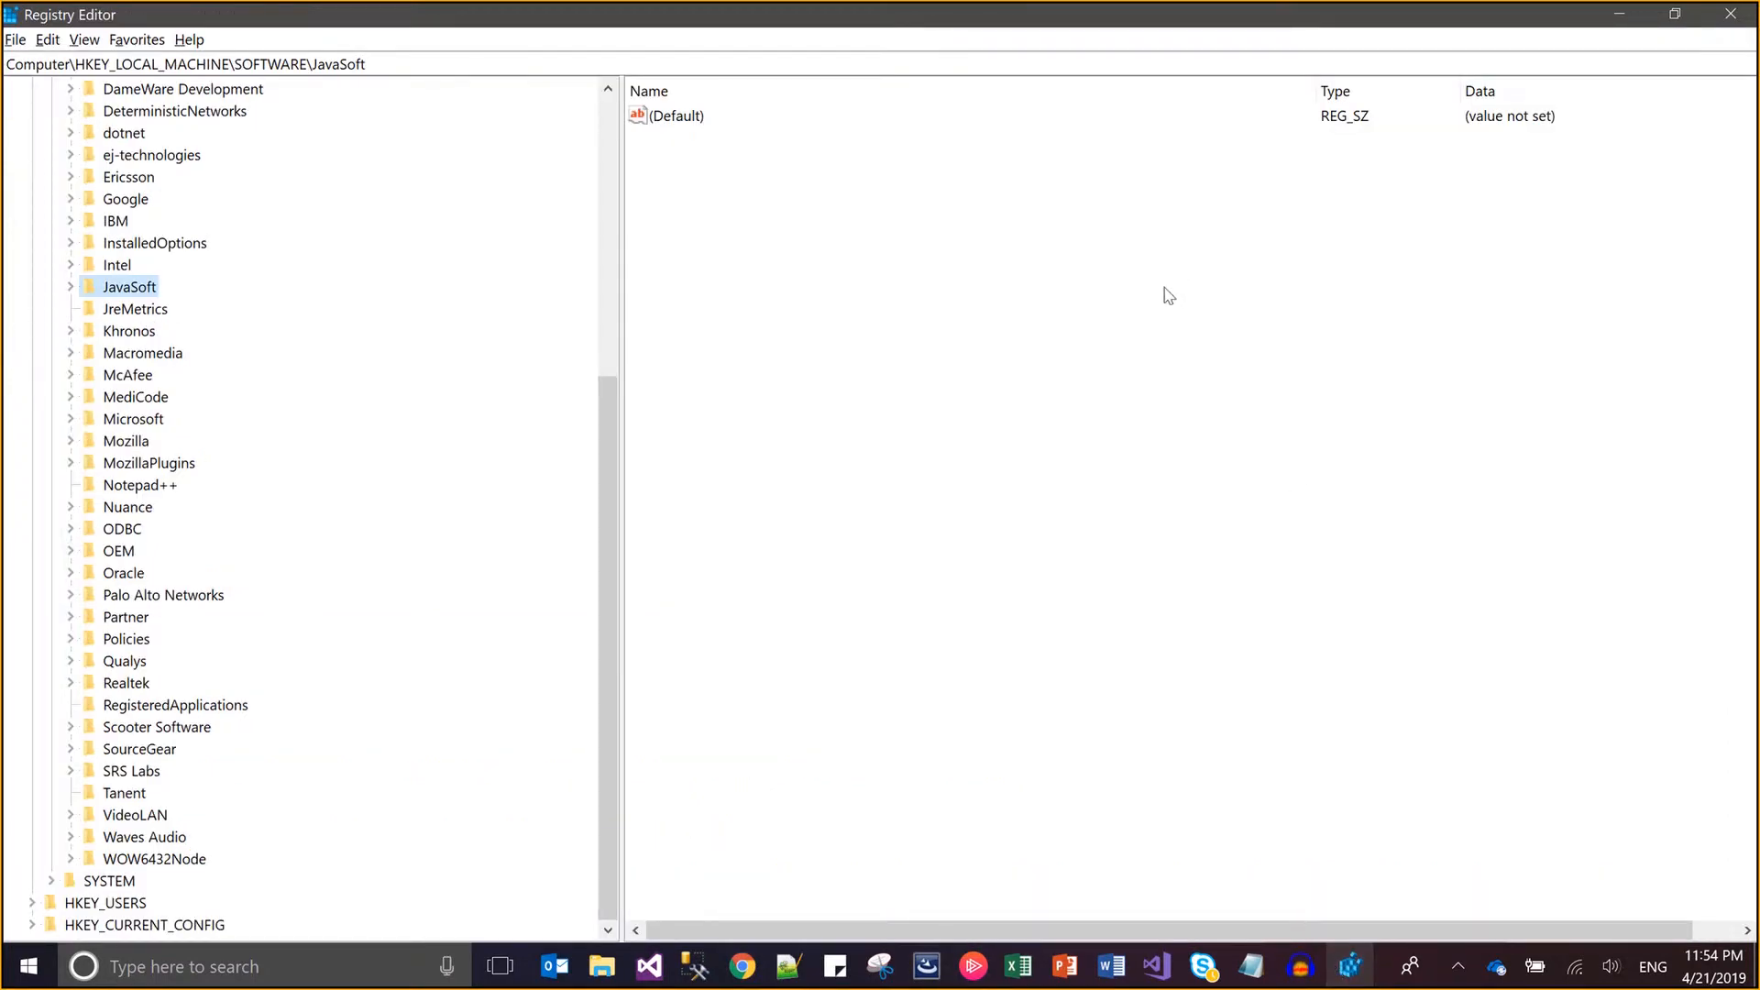
left_click(151, 309)
key("Up")
key("Down")
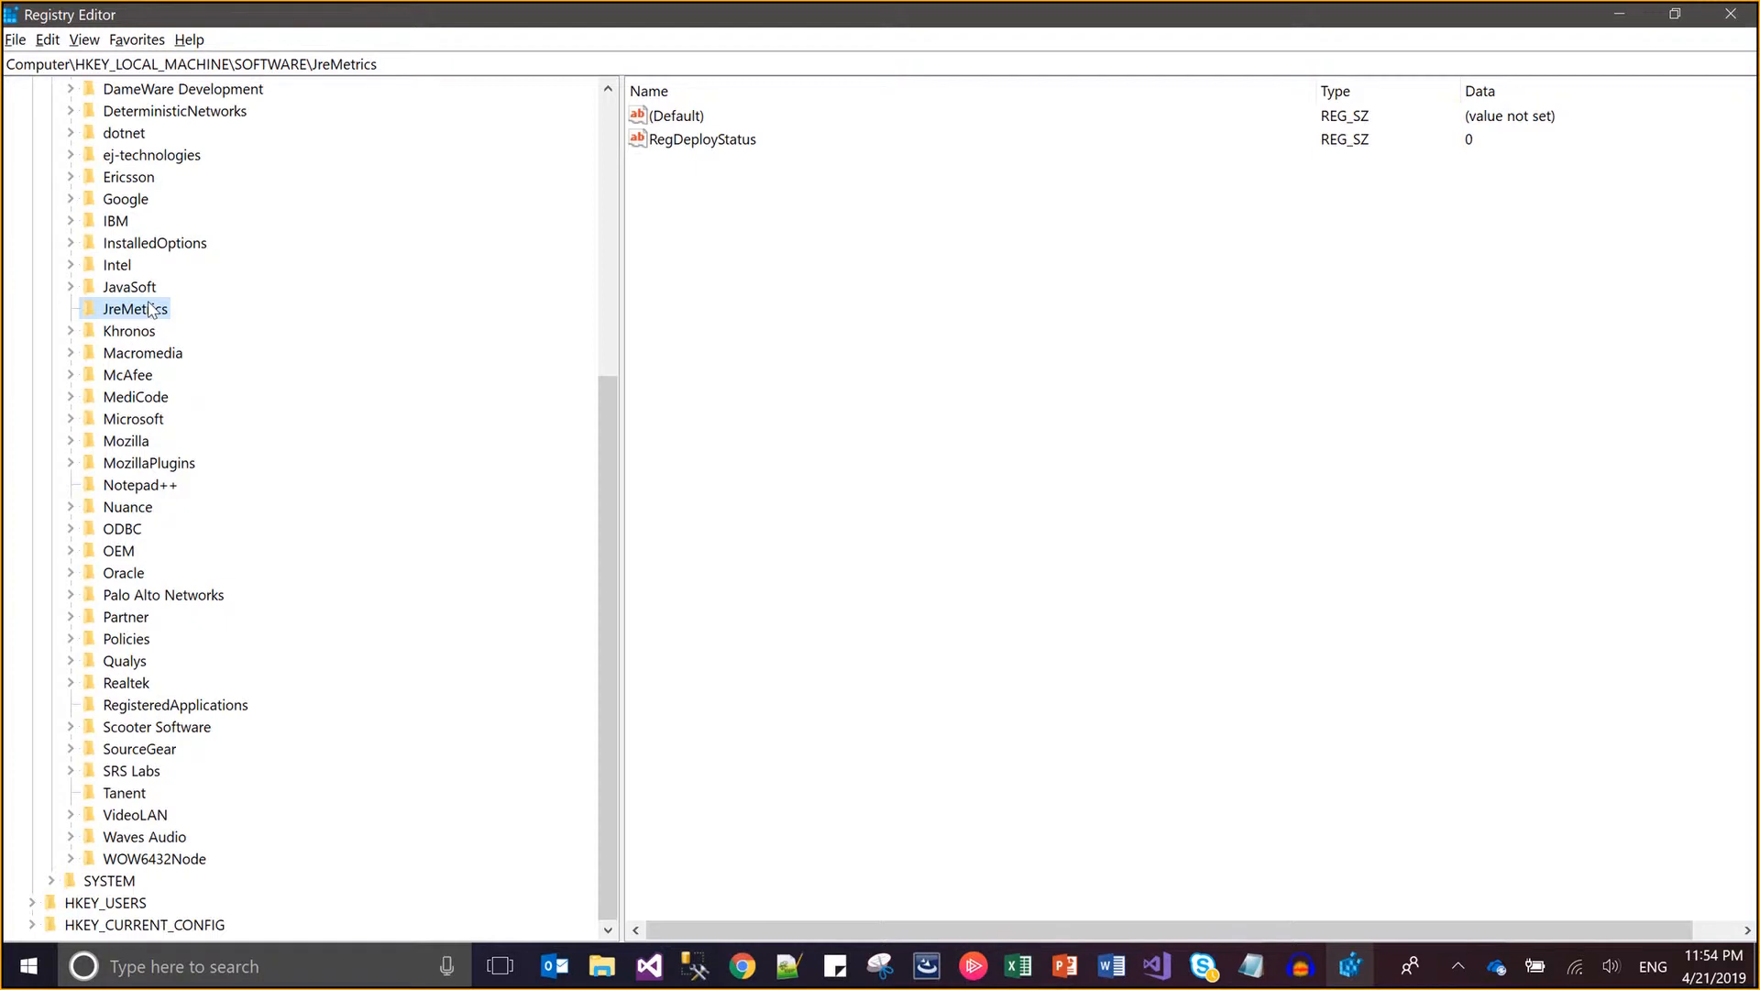
- Inspect the MyTest value of the Jadoogar key under HKEY_LOCAL_MACHINE\SOFTWARE\WOW6432Node
key("w")
key("w")
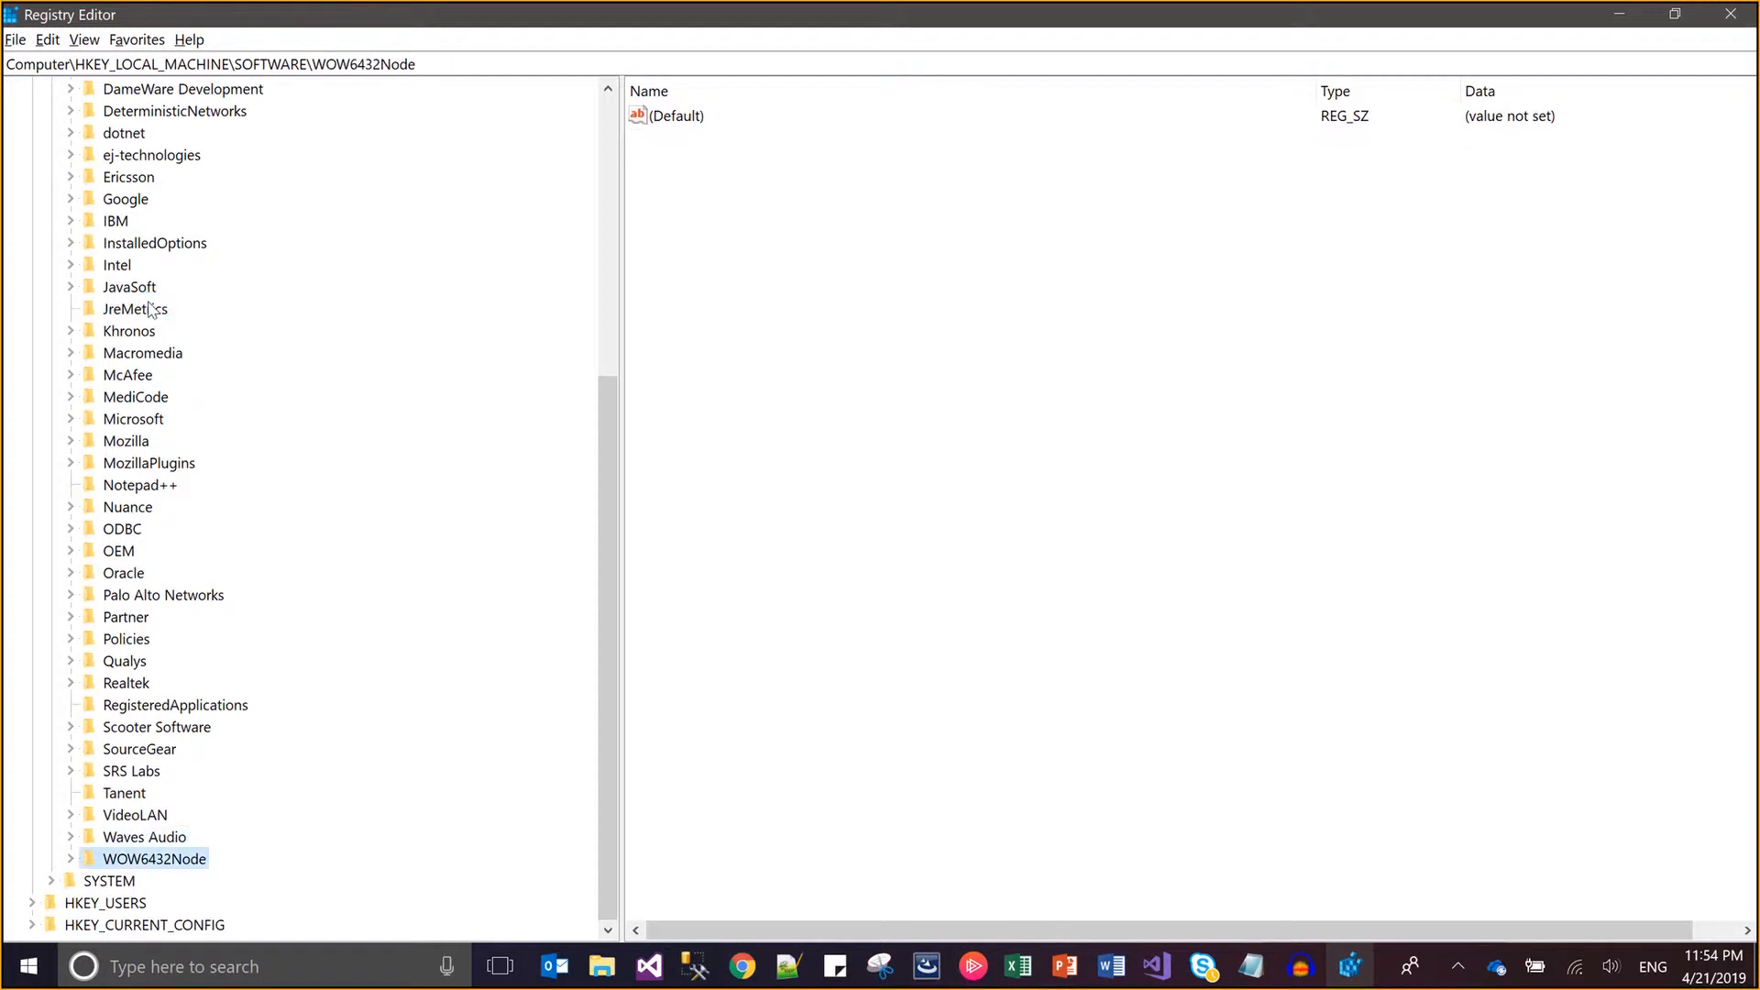
key("Right")
key("Down")
key("Down")
key("Down")
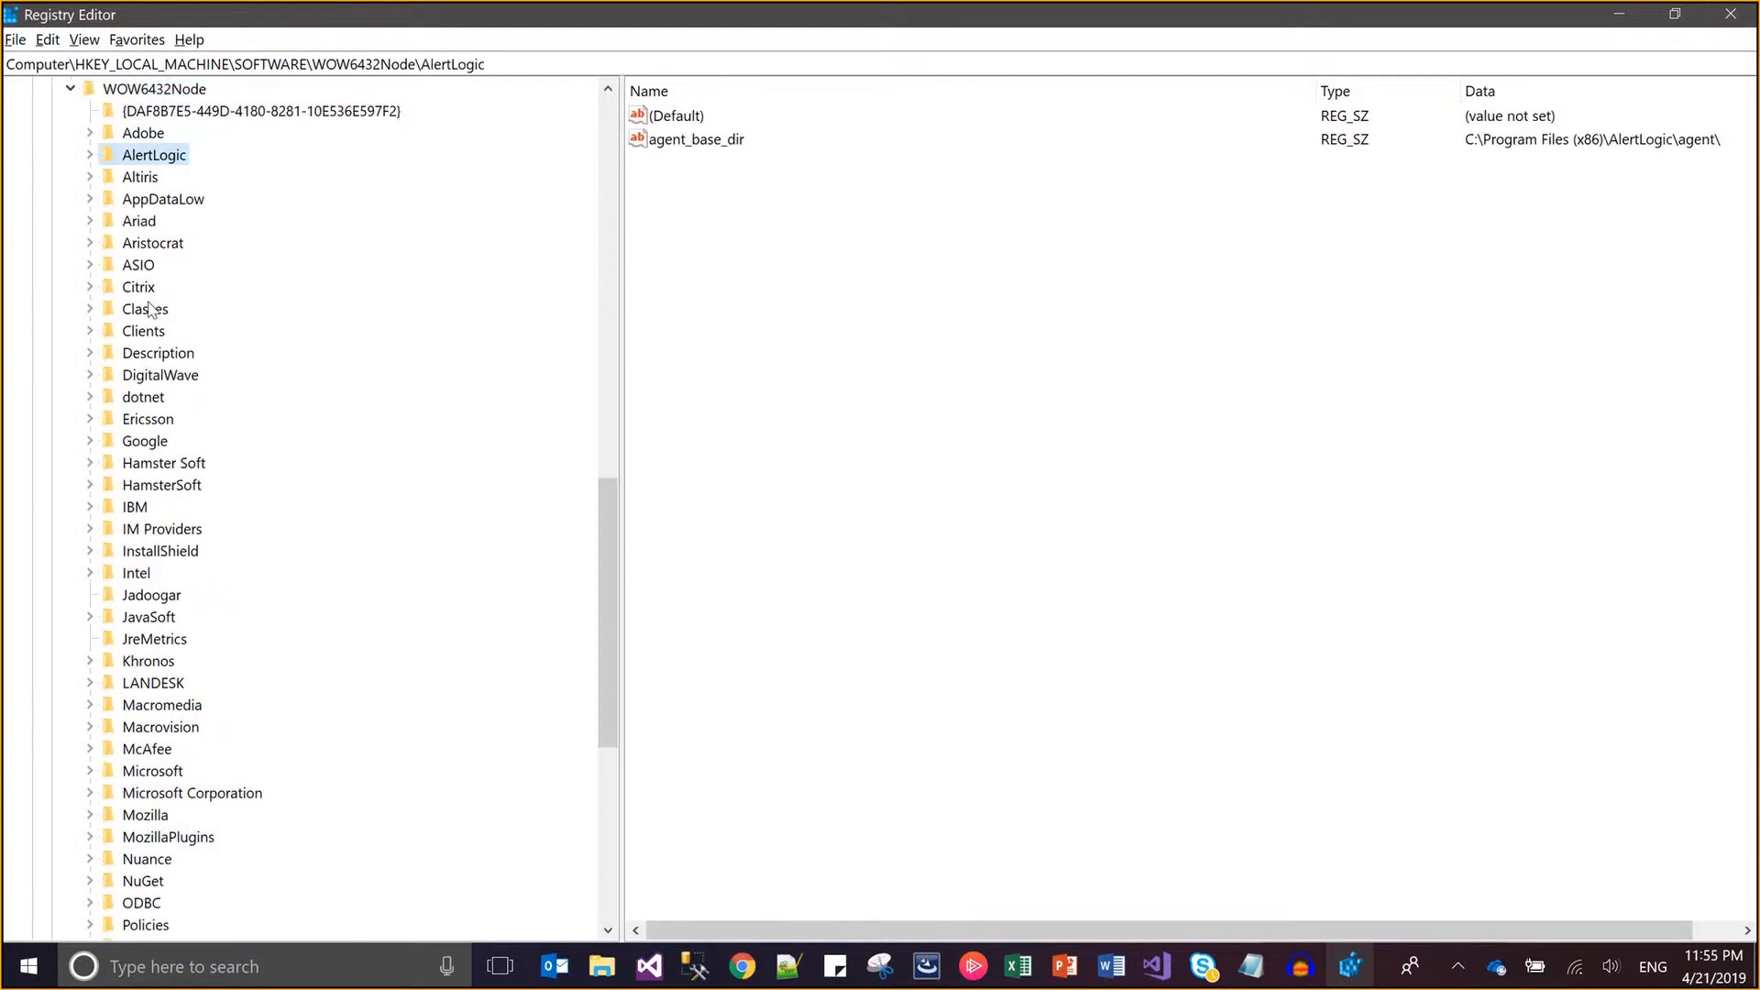
left_click(156, 597)
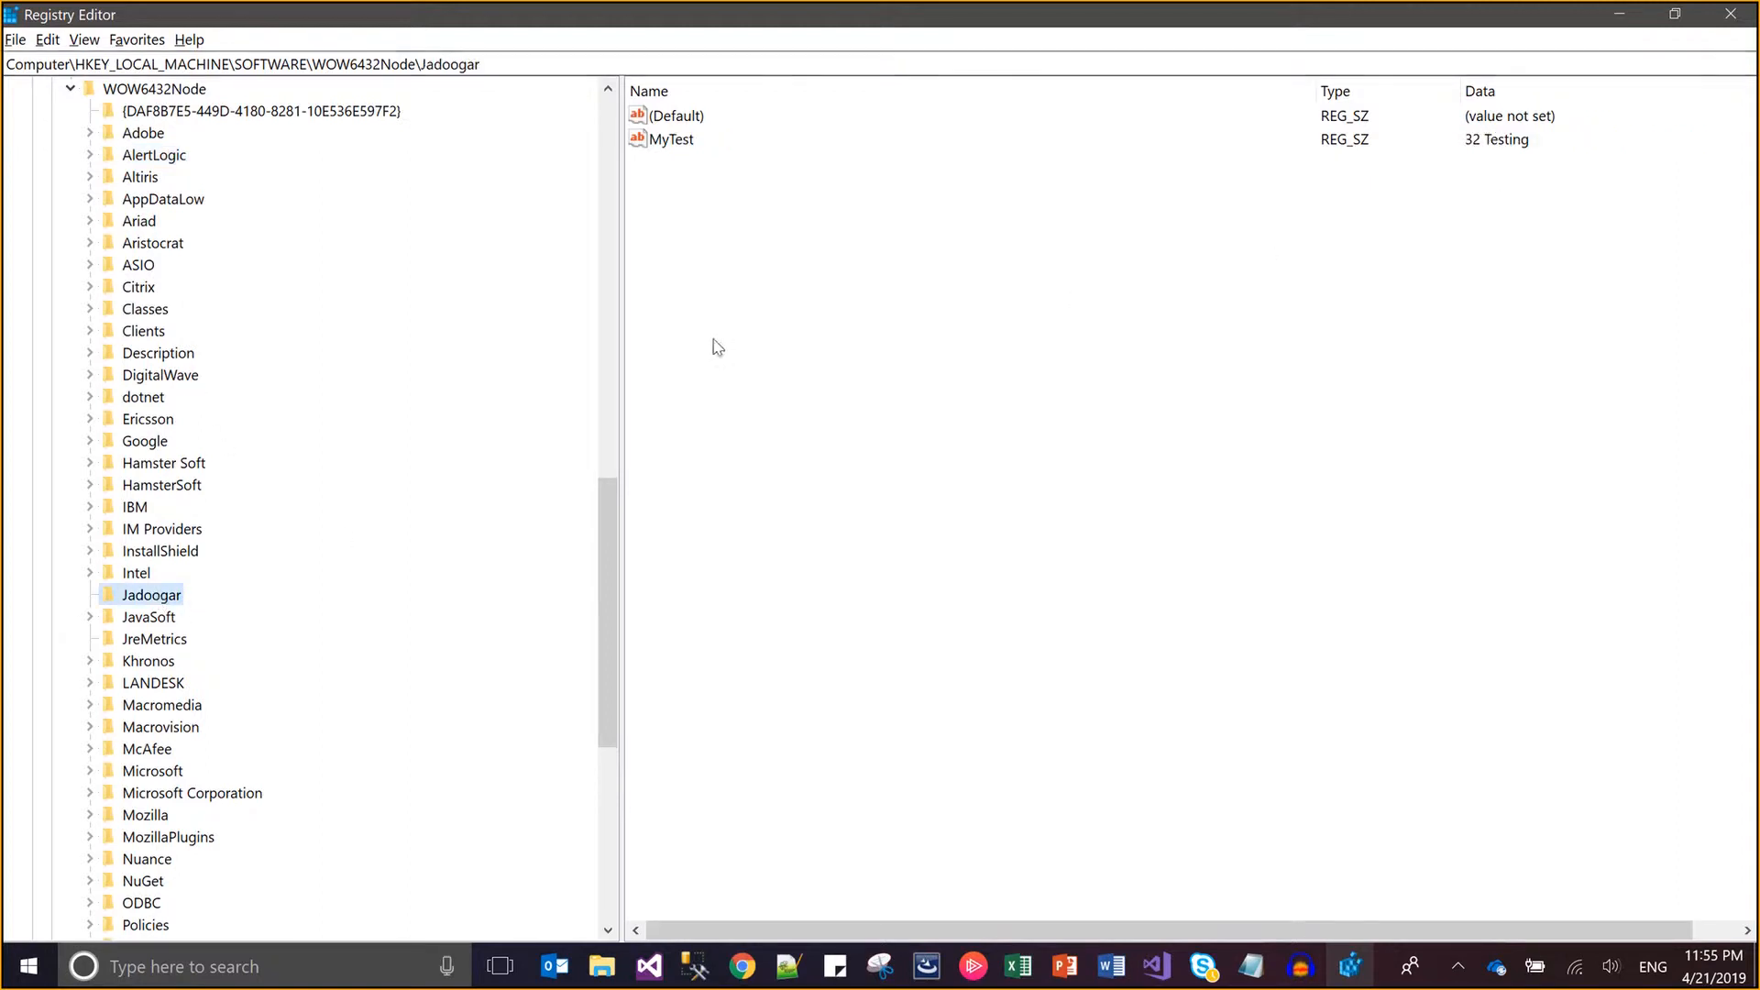
left_click(207, 484)
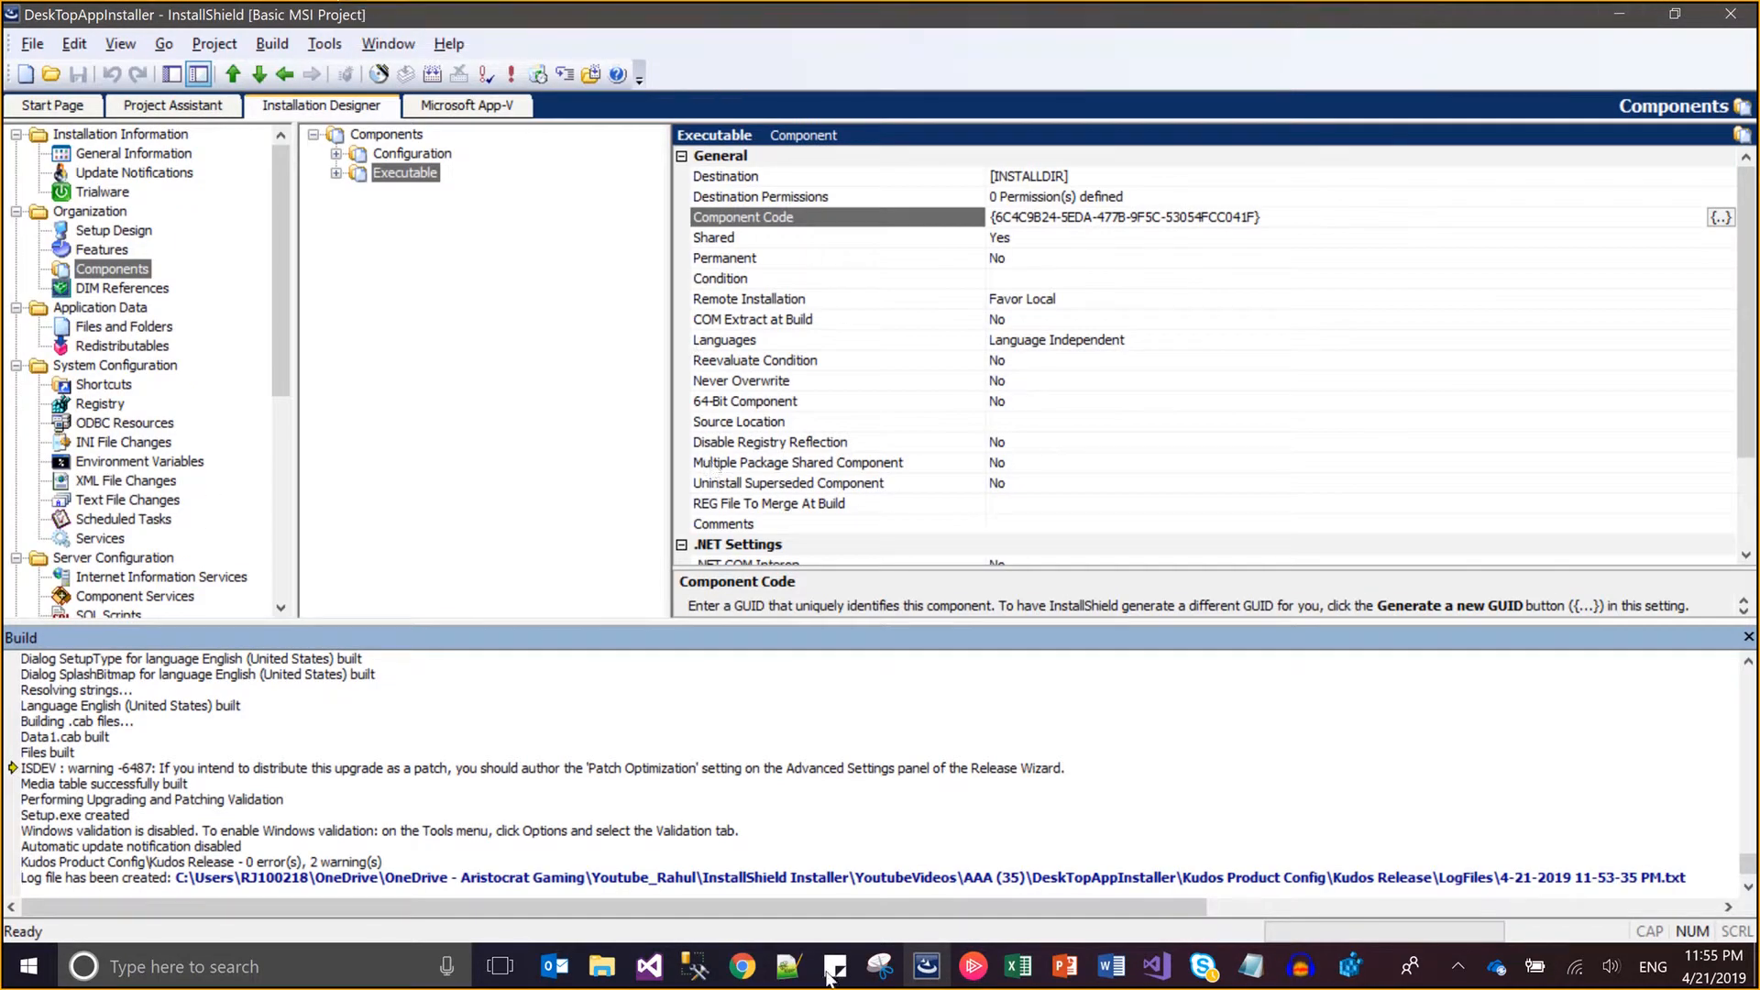
- Launch DeskTopAppInstaller from its folder and remove the installed Desktop-App Installer with the Remove option, finishing the wizard
mouse_move(602, 966)
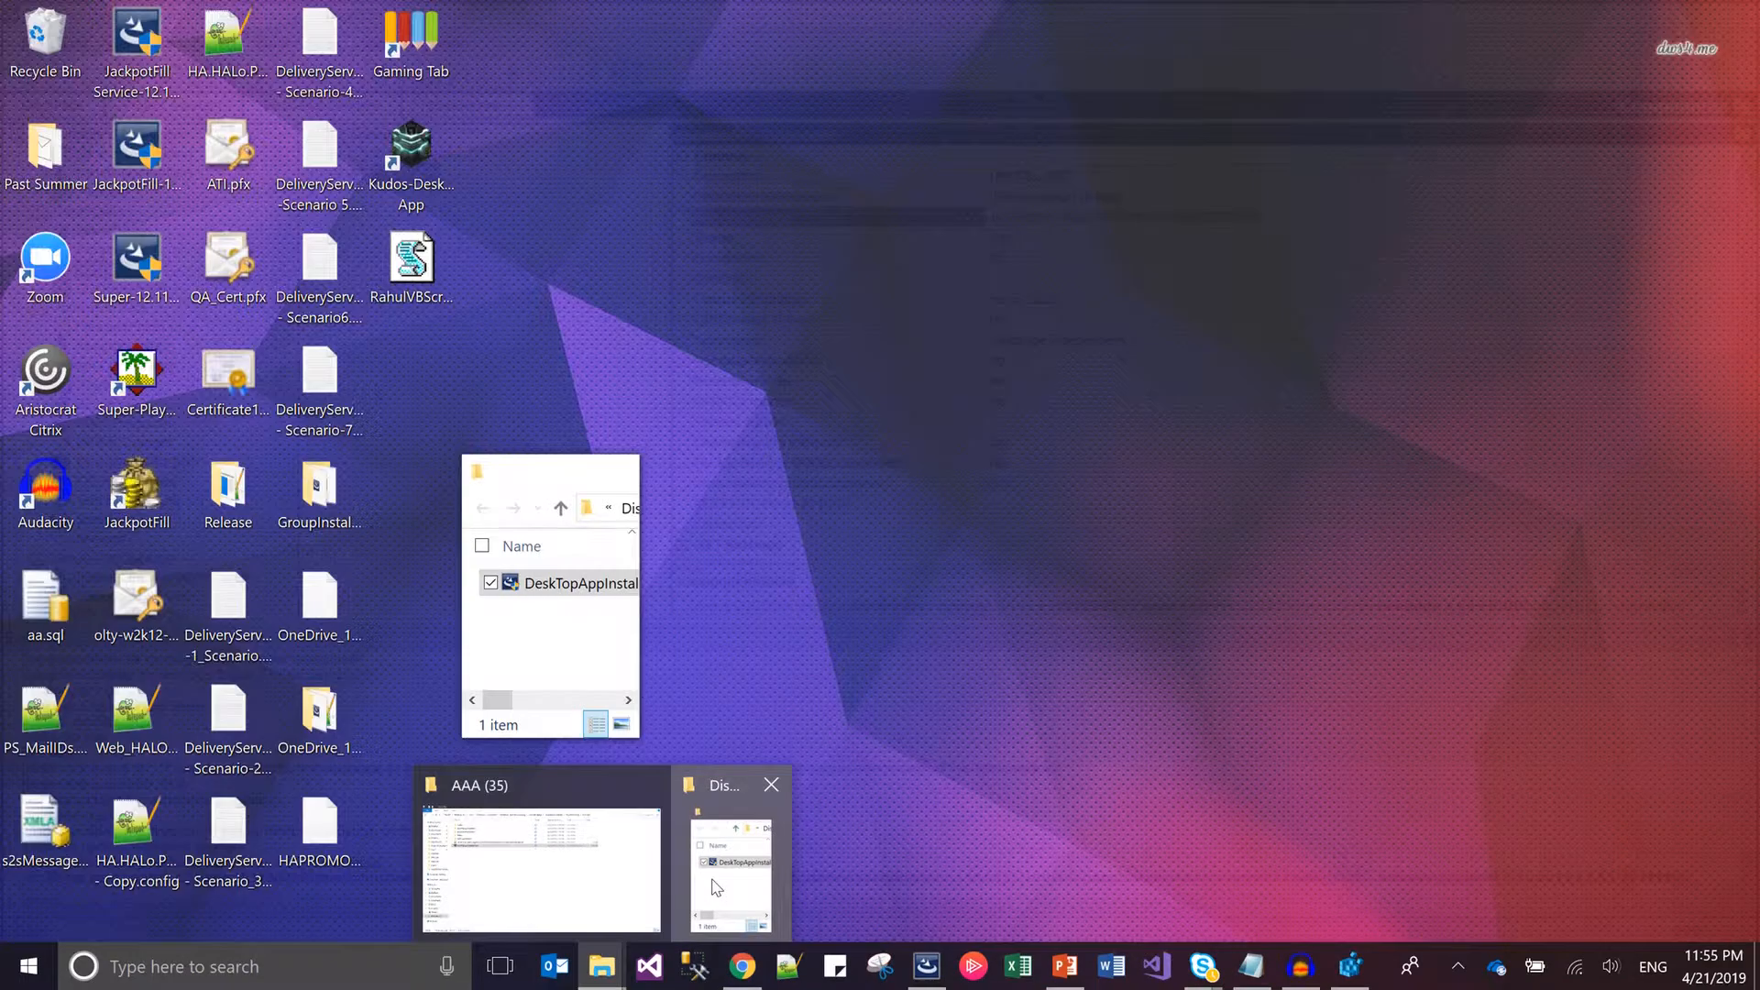
left_click(715, 887)
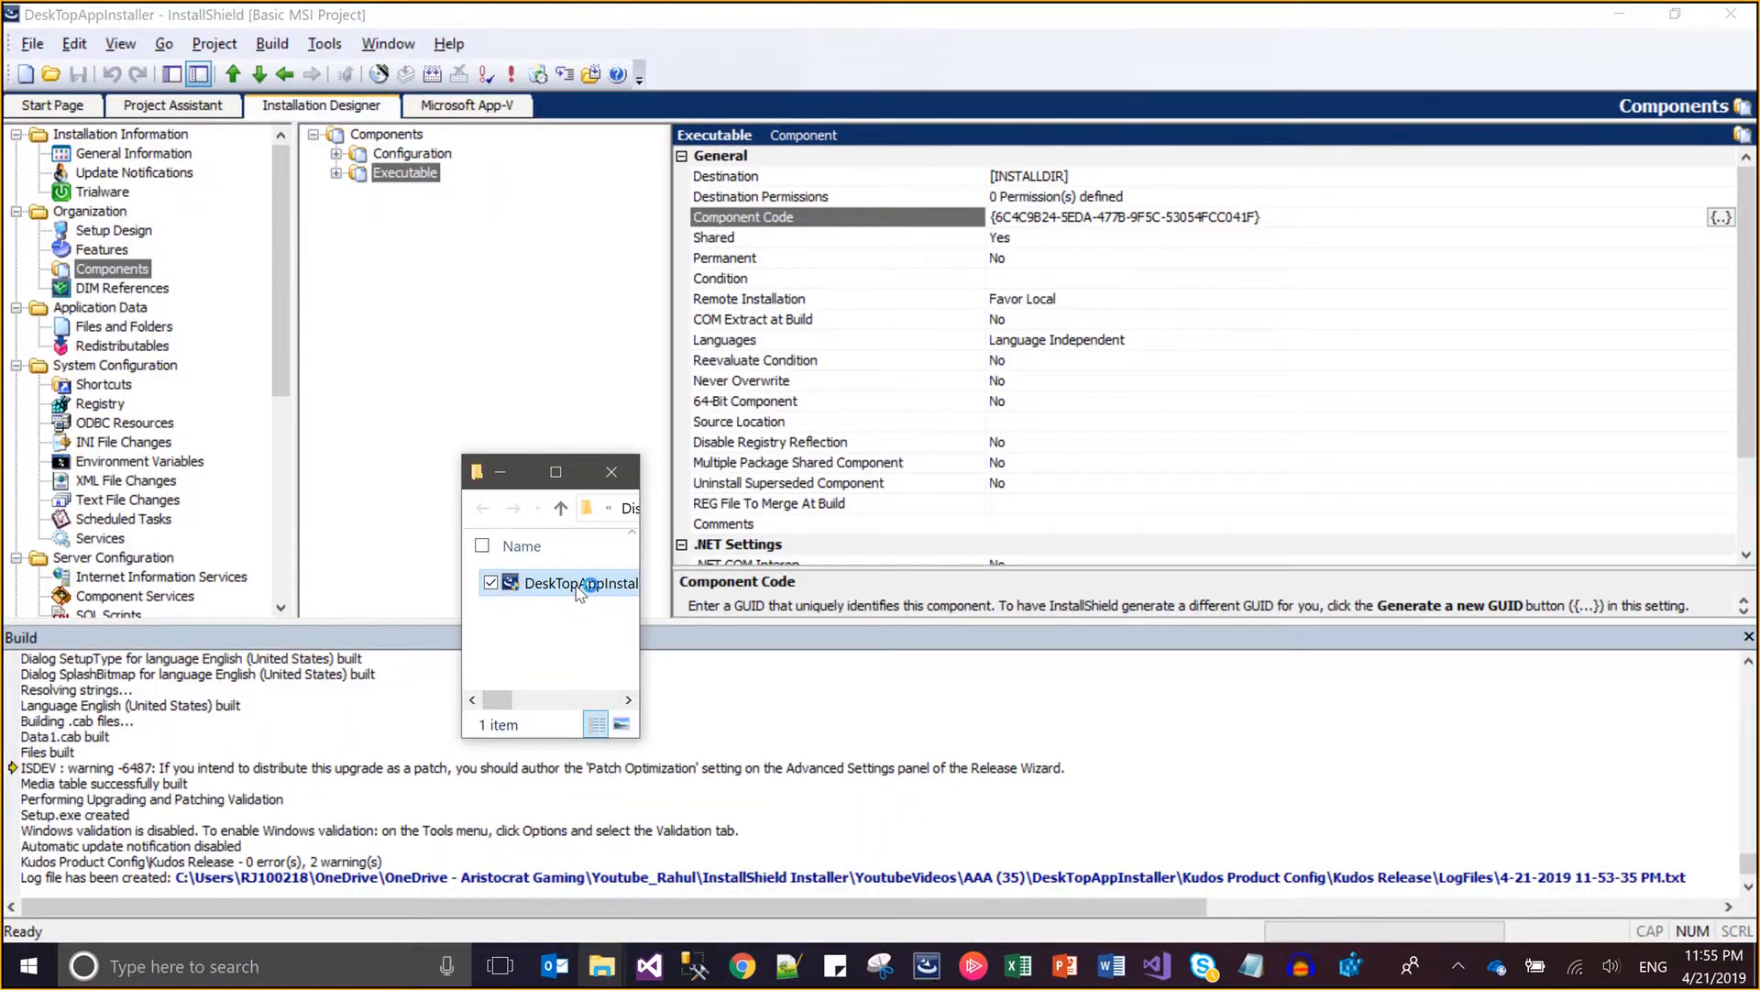
double_click(579, 585)
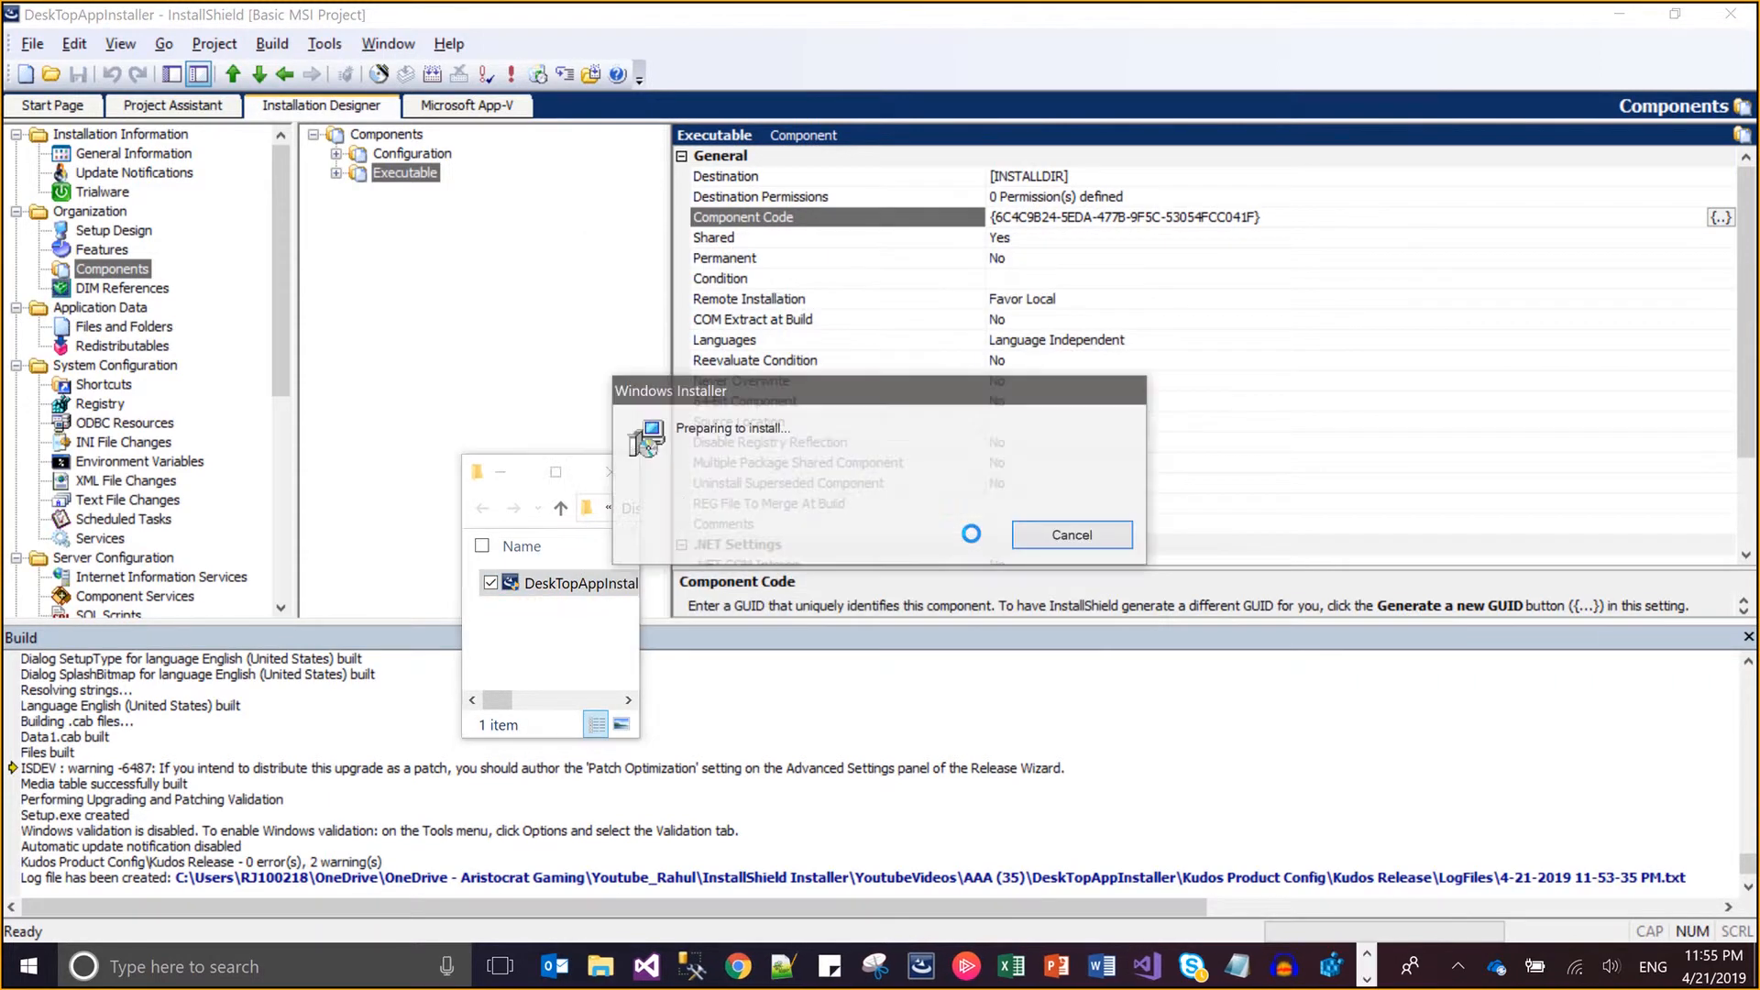
left_click(1014, 683)
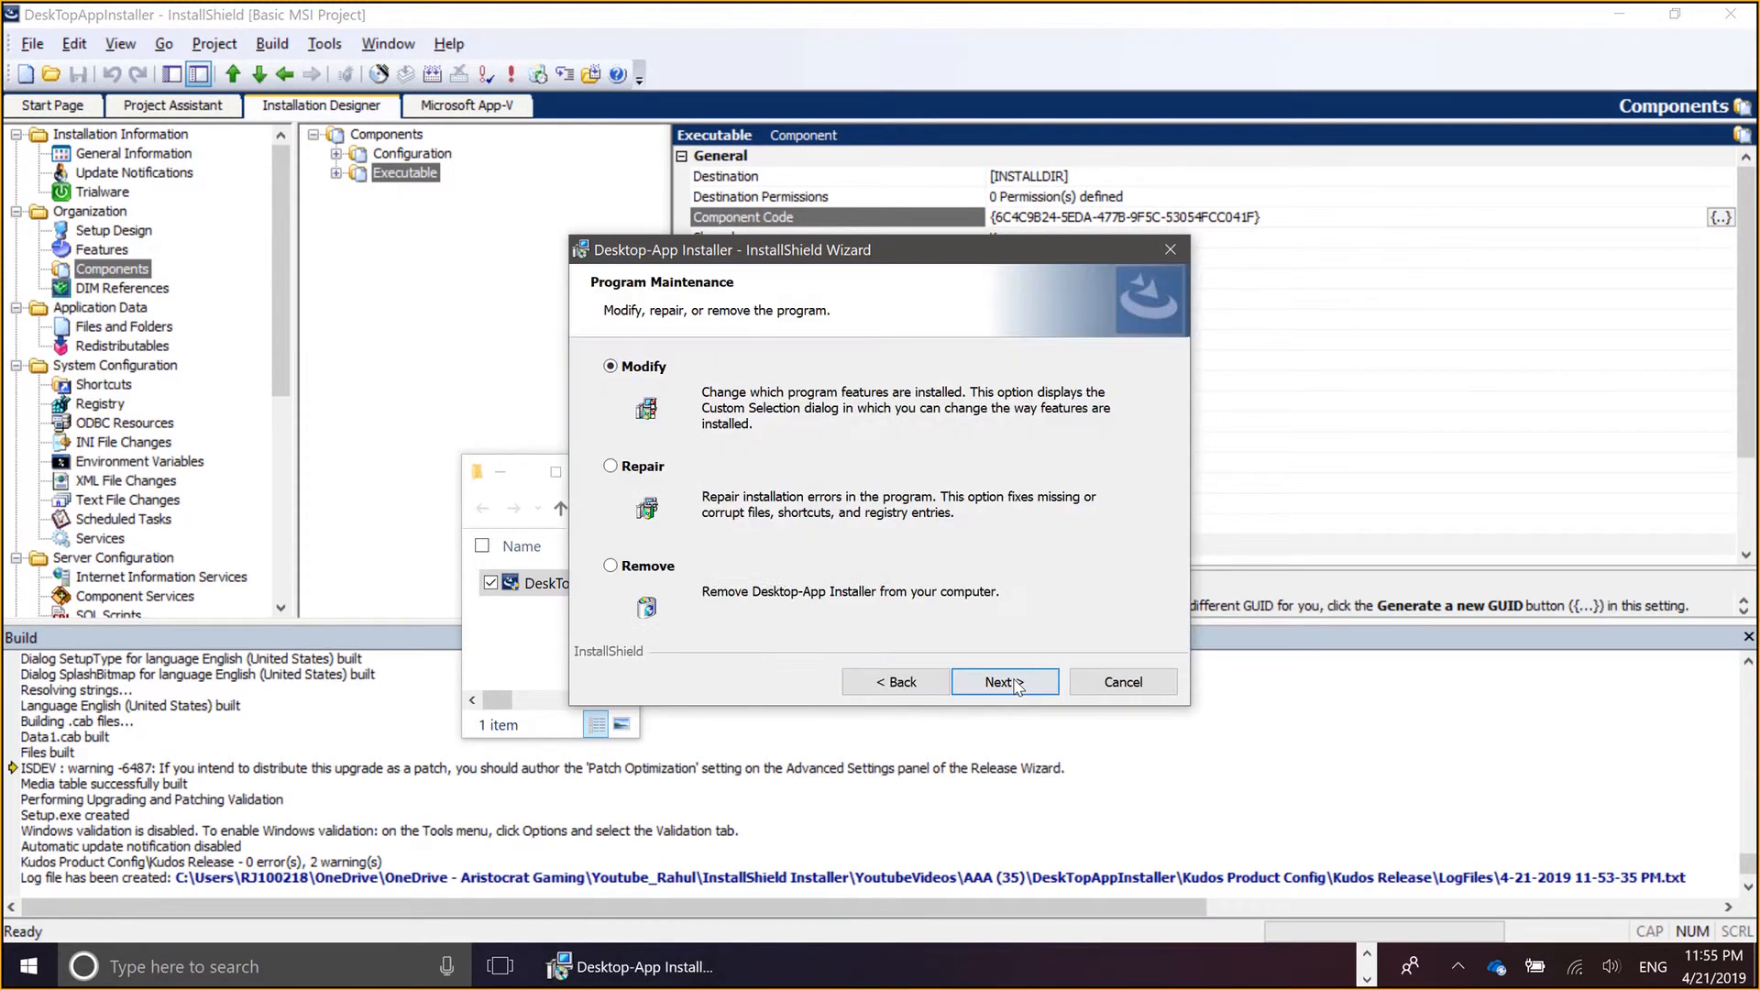
key("Down")
key("Down")
left_click(1005, 682)
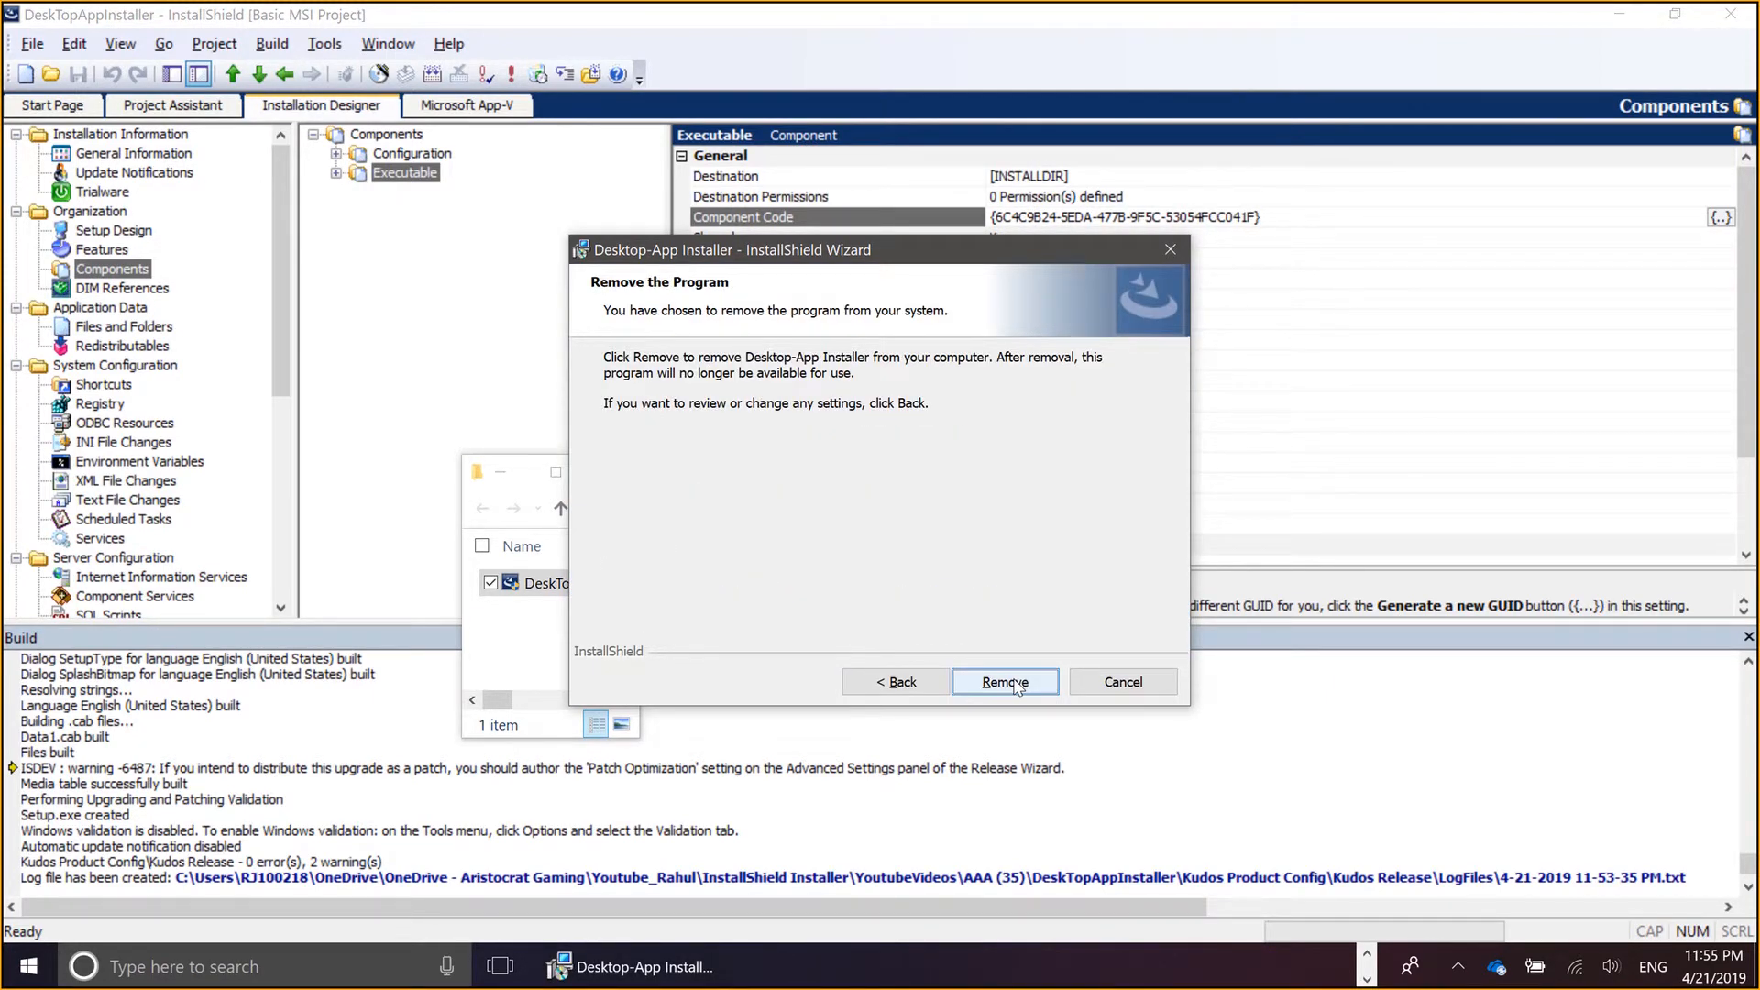
left_click(1005, 682)
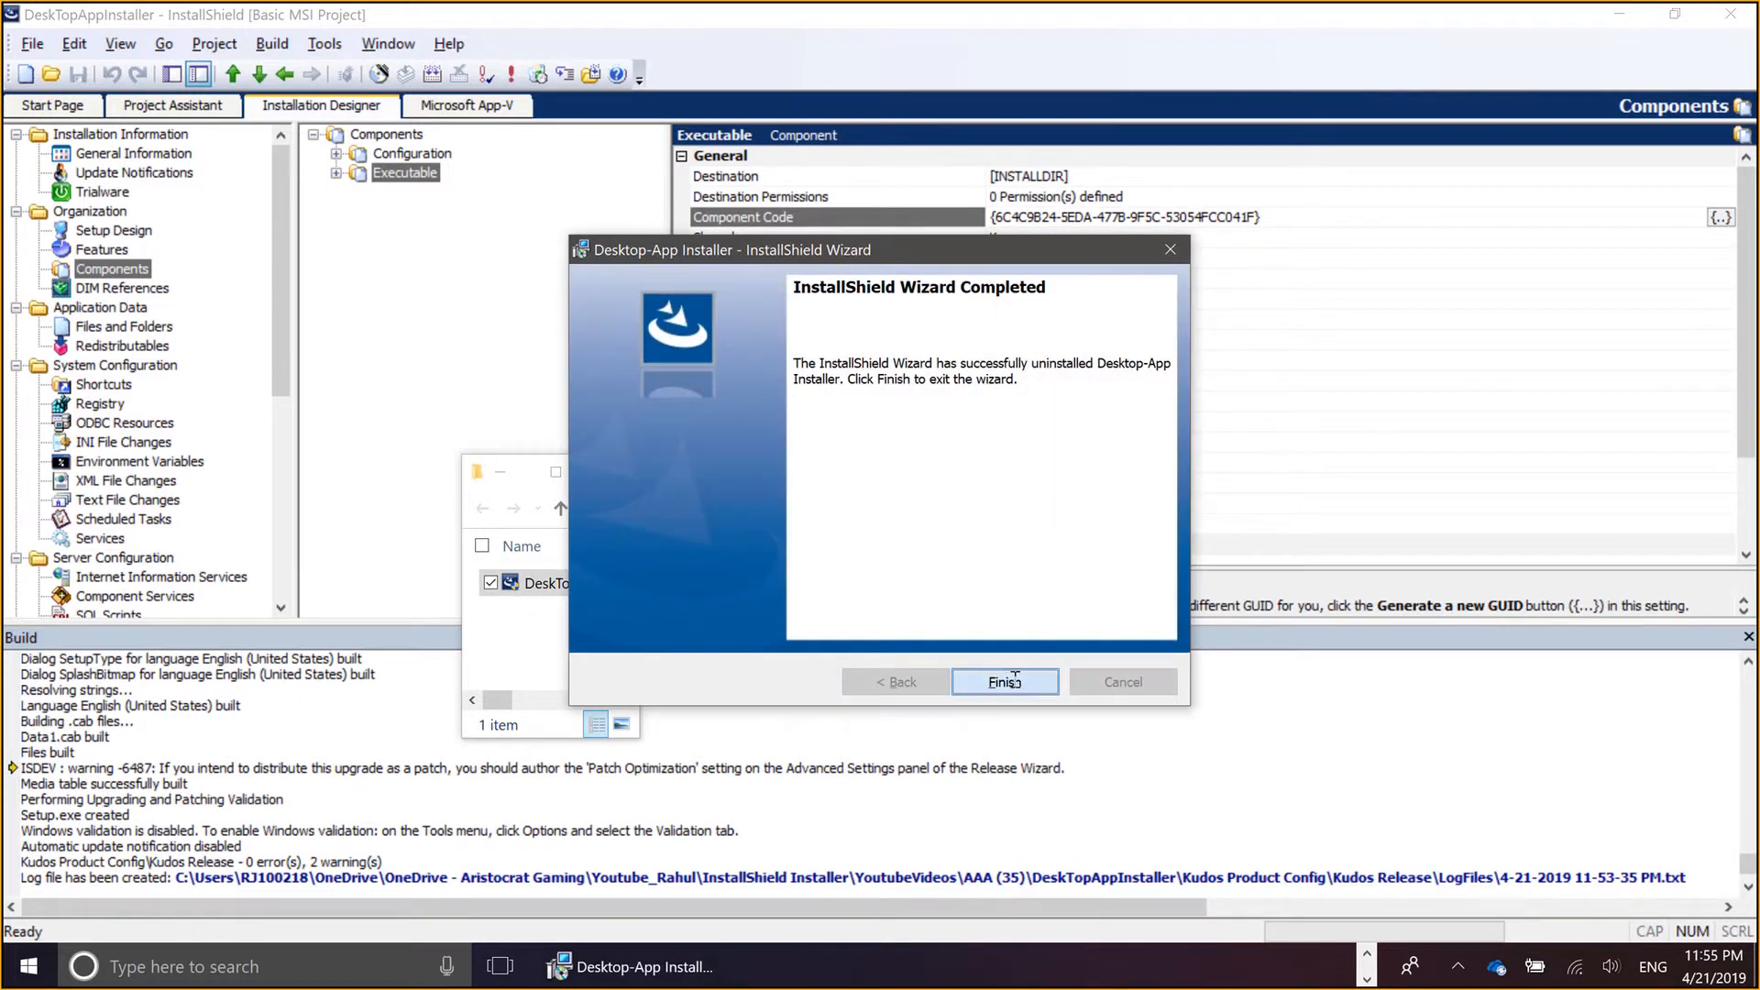
left_click(1008, 682)
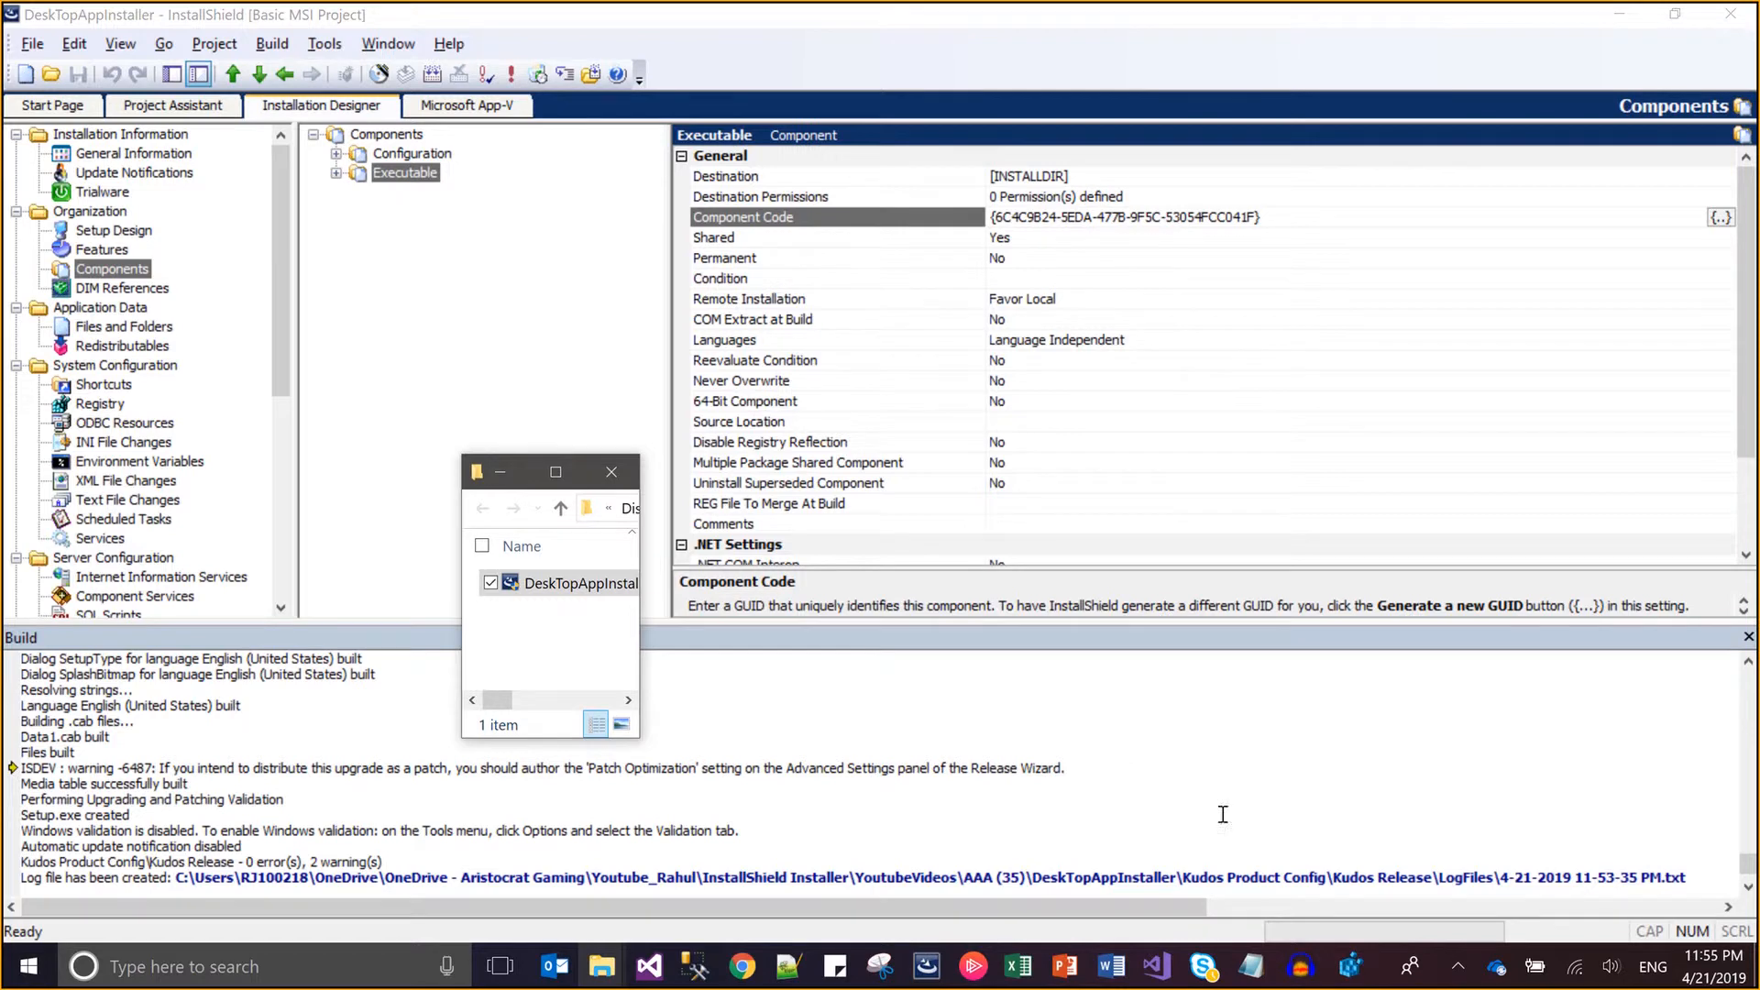
- Check in Registry Editor whether the uninstall removed the Jadoogar key under WOW6432Node, and collapse that branch
left_click(1345, 968)
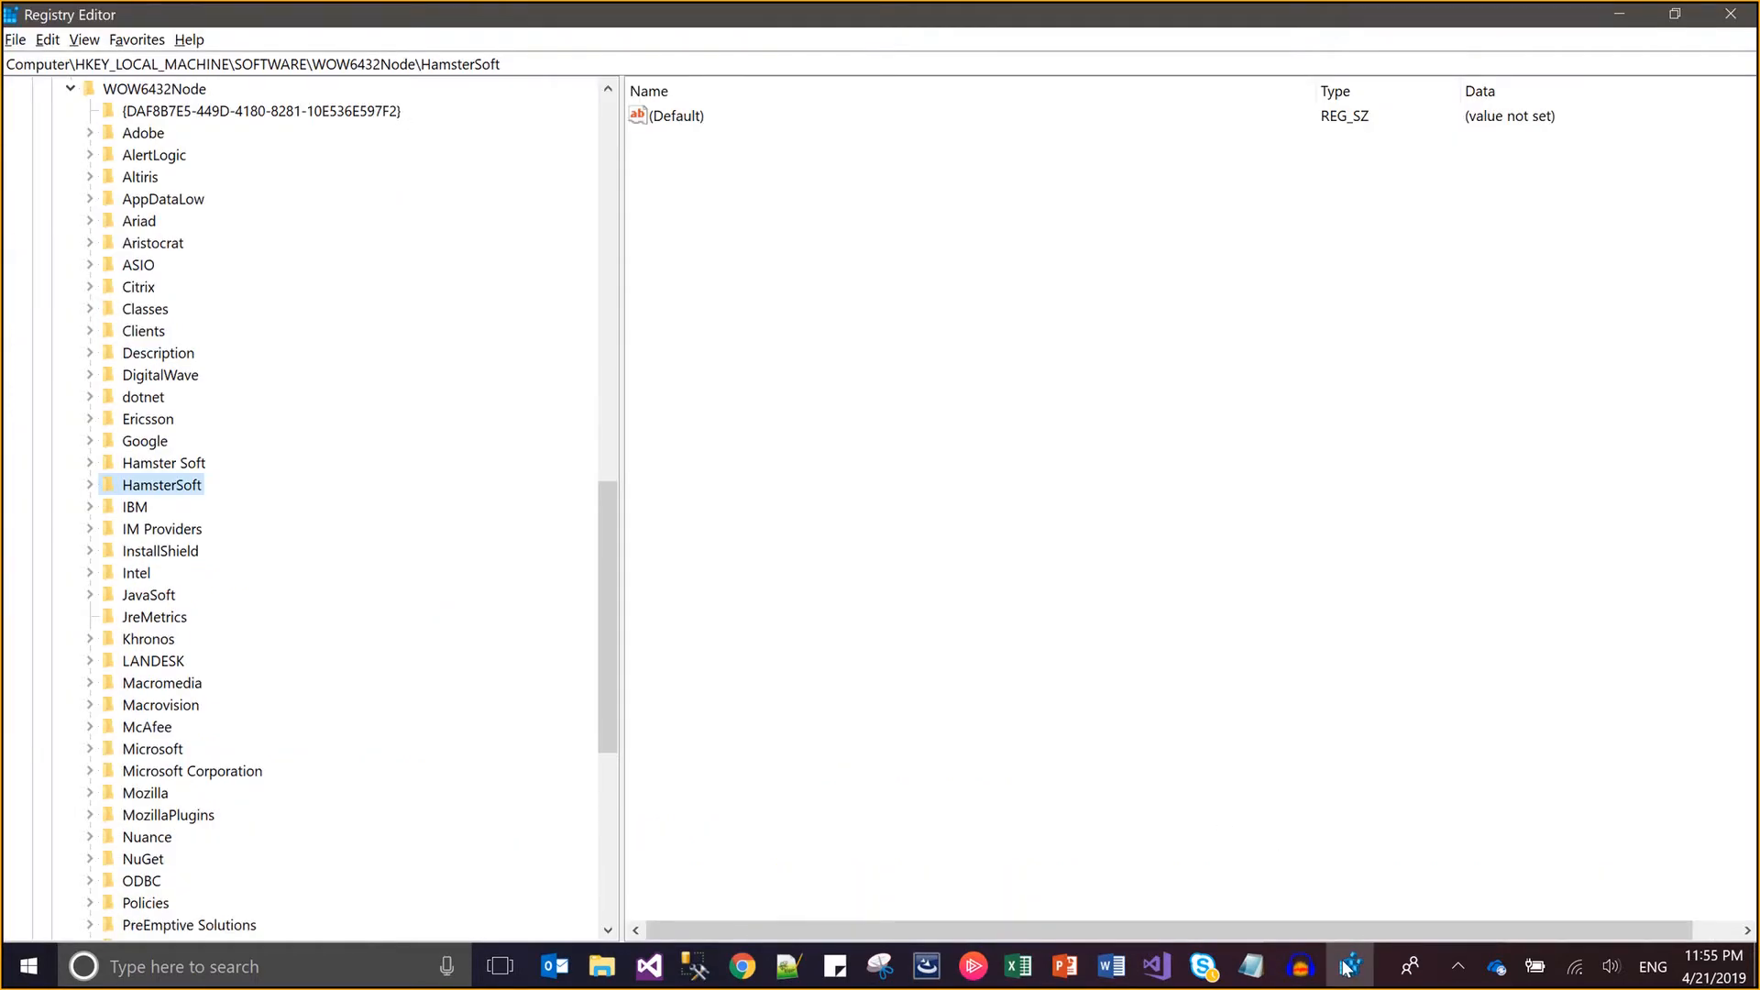
left_click(151, 596)
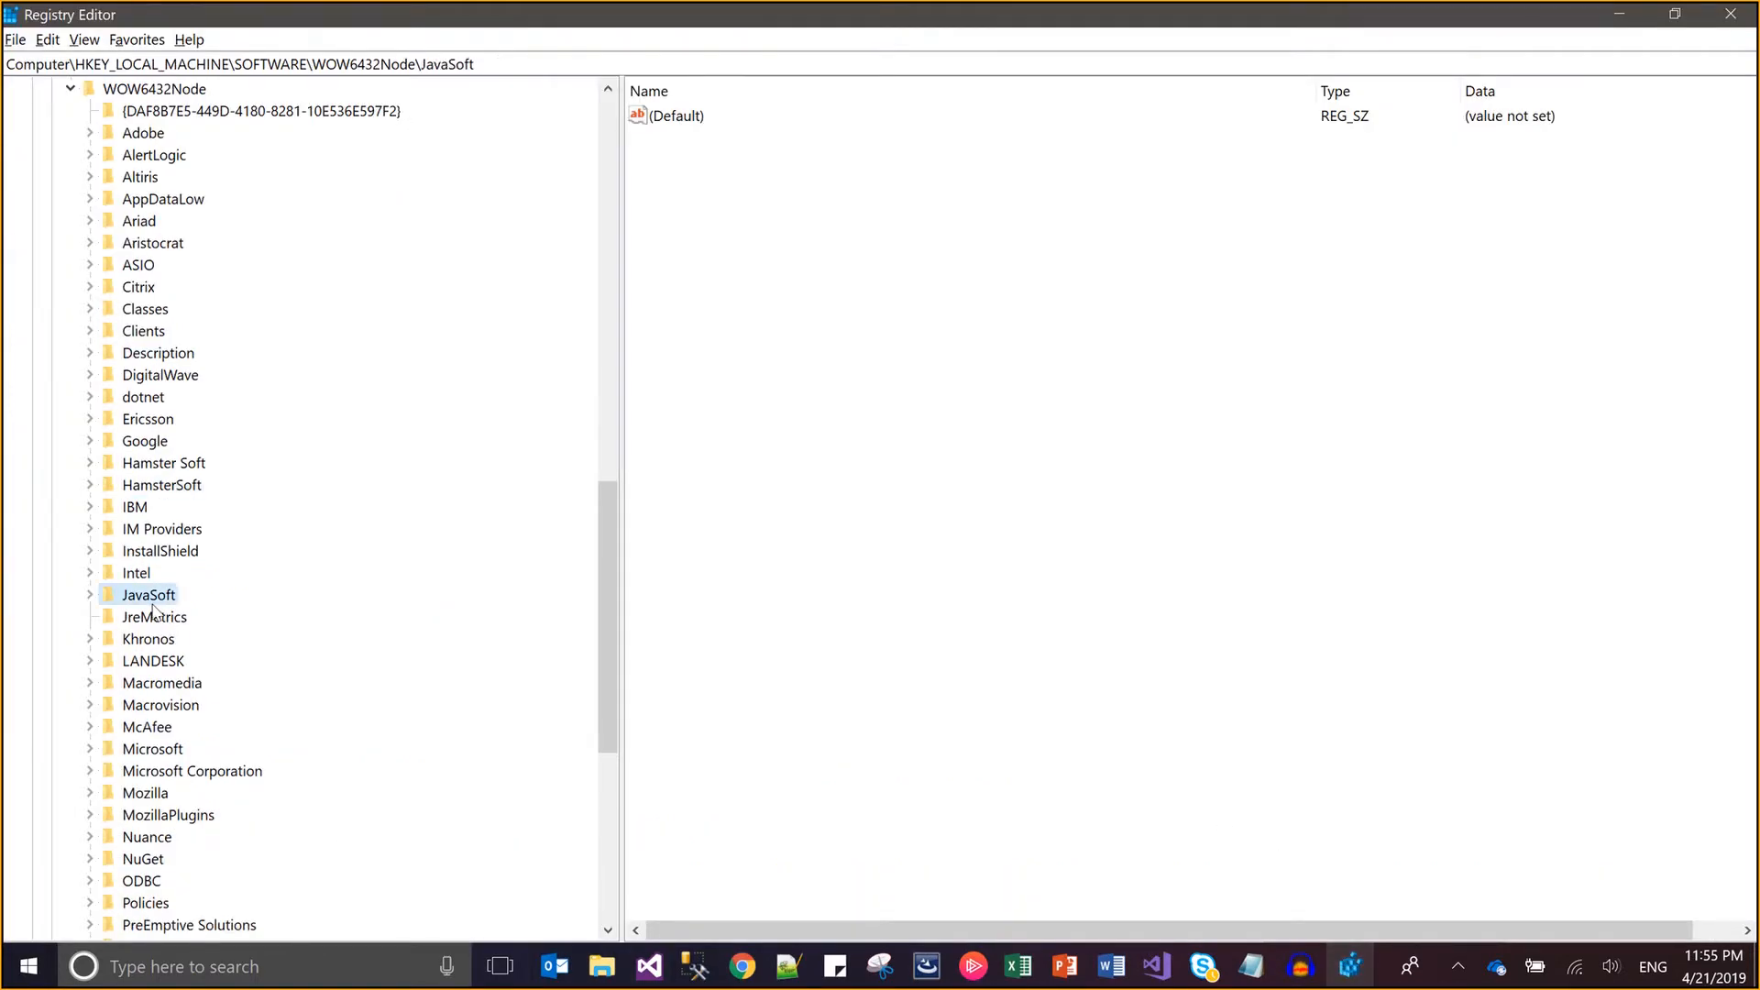
key("Down")
key("Down")
key("Down")
key("Up")
key("Up")
key("Up")
key("Left")
key("Left")
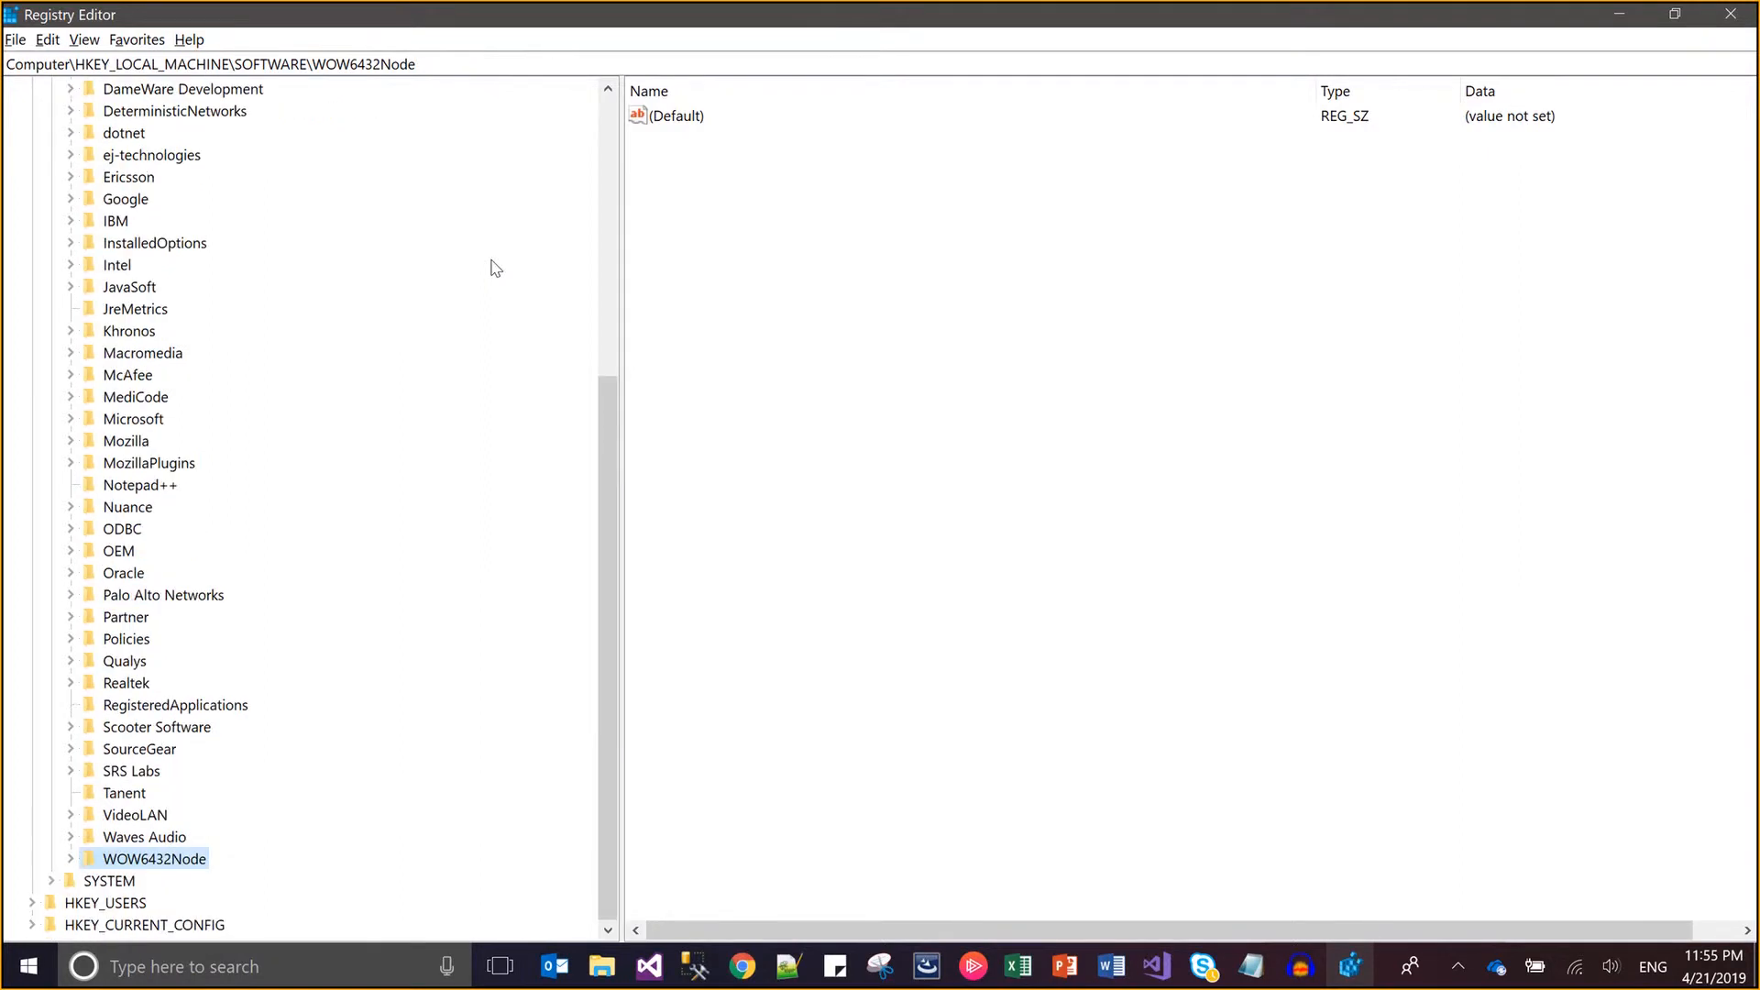
- Check the entries directly under HKEY_LOCAL_MACHINE\SOFTWARE for a leftover Jadoogar key, and minimize Registry Editor
key("Up")
key("Up")
key("Up")
key("Up")
key("Up")
key("Up")
key("Up")
key("Up")
key("Up")
key("Up")
key("Up")
key("Up")
key("Up")
key("Up")
key("Up")
key("Up")
key("Up")
key("Up")
key("Up")
key("Up")
key("Up")
key("Up")
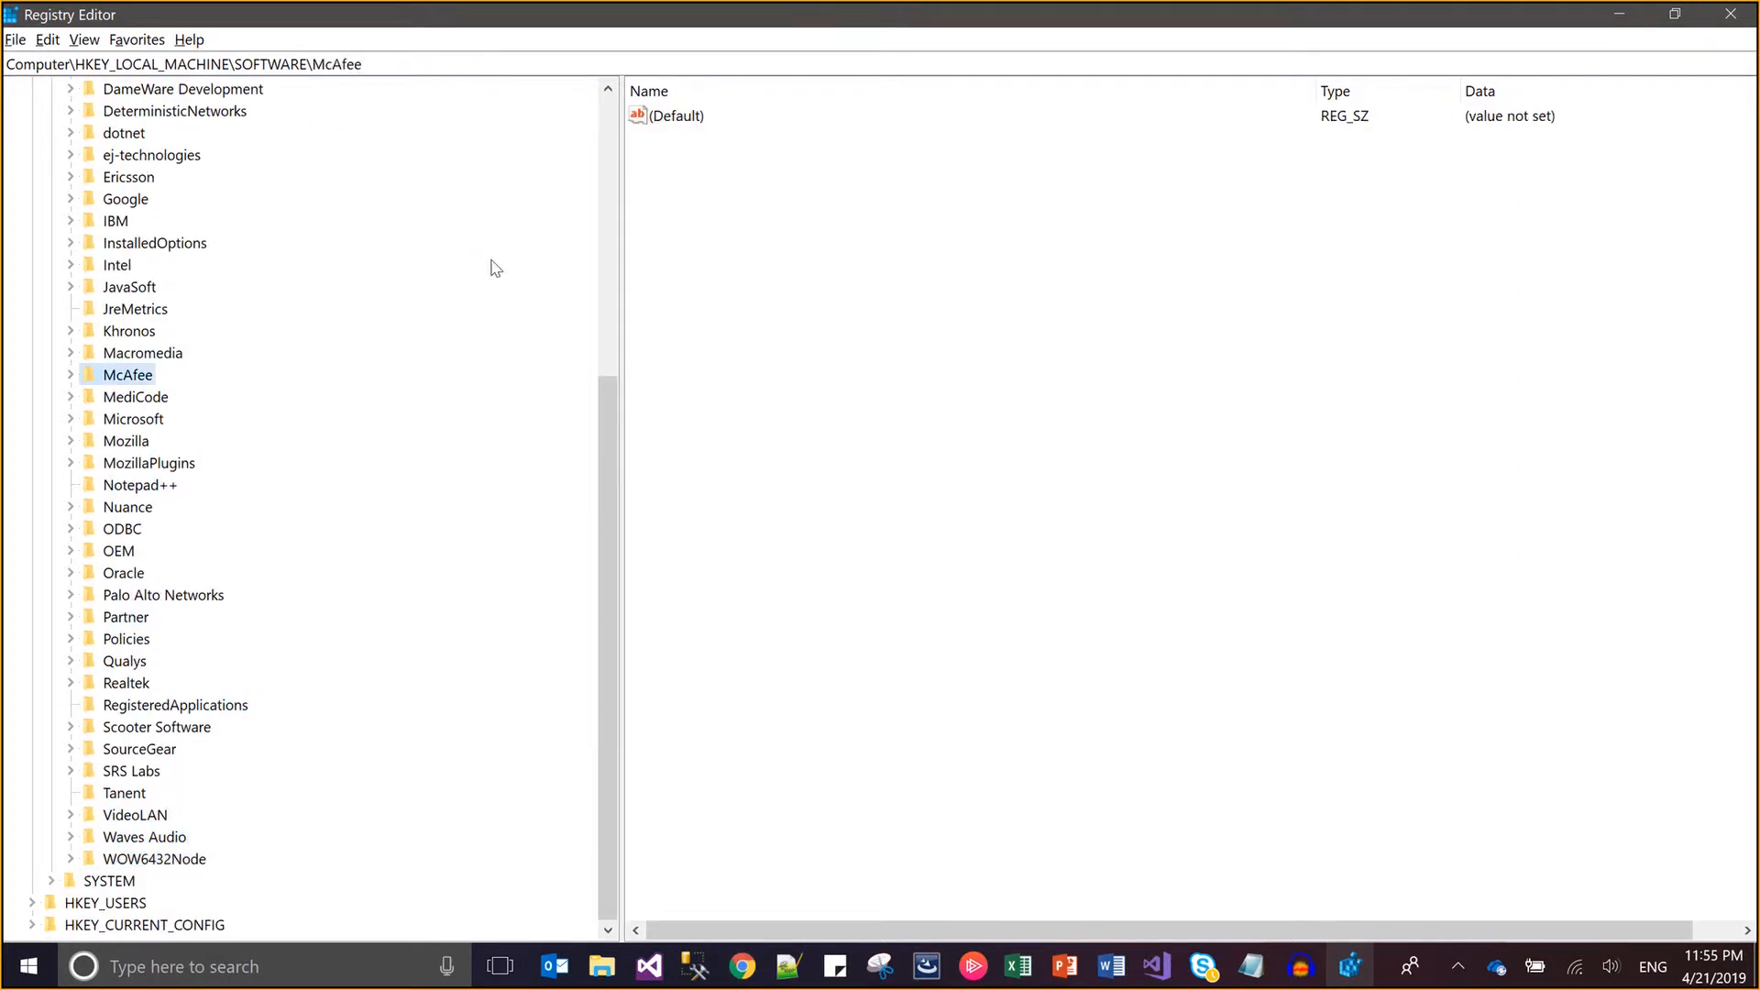
key("Up")
key("Up")
key("Up")
key("Up")
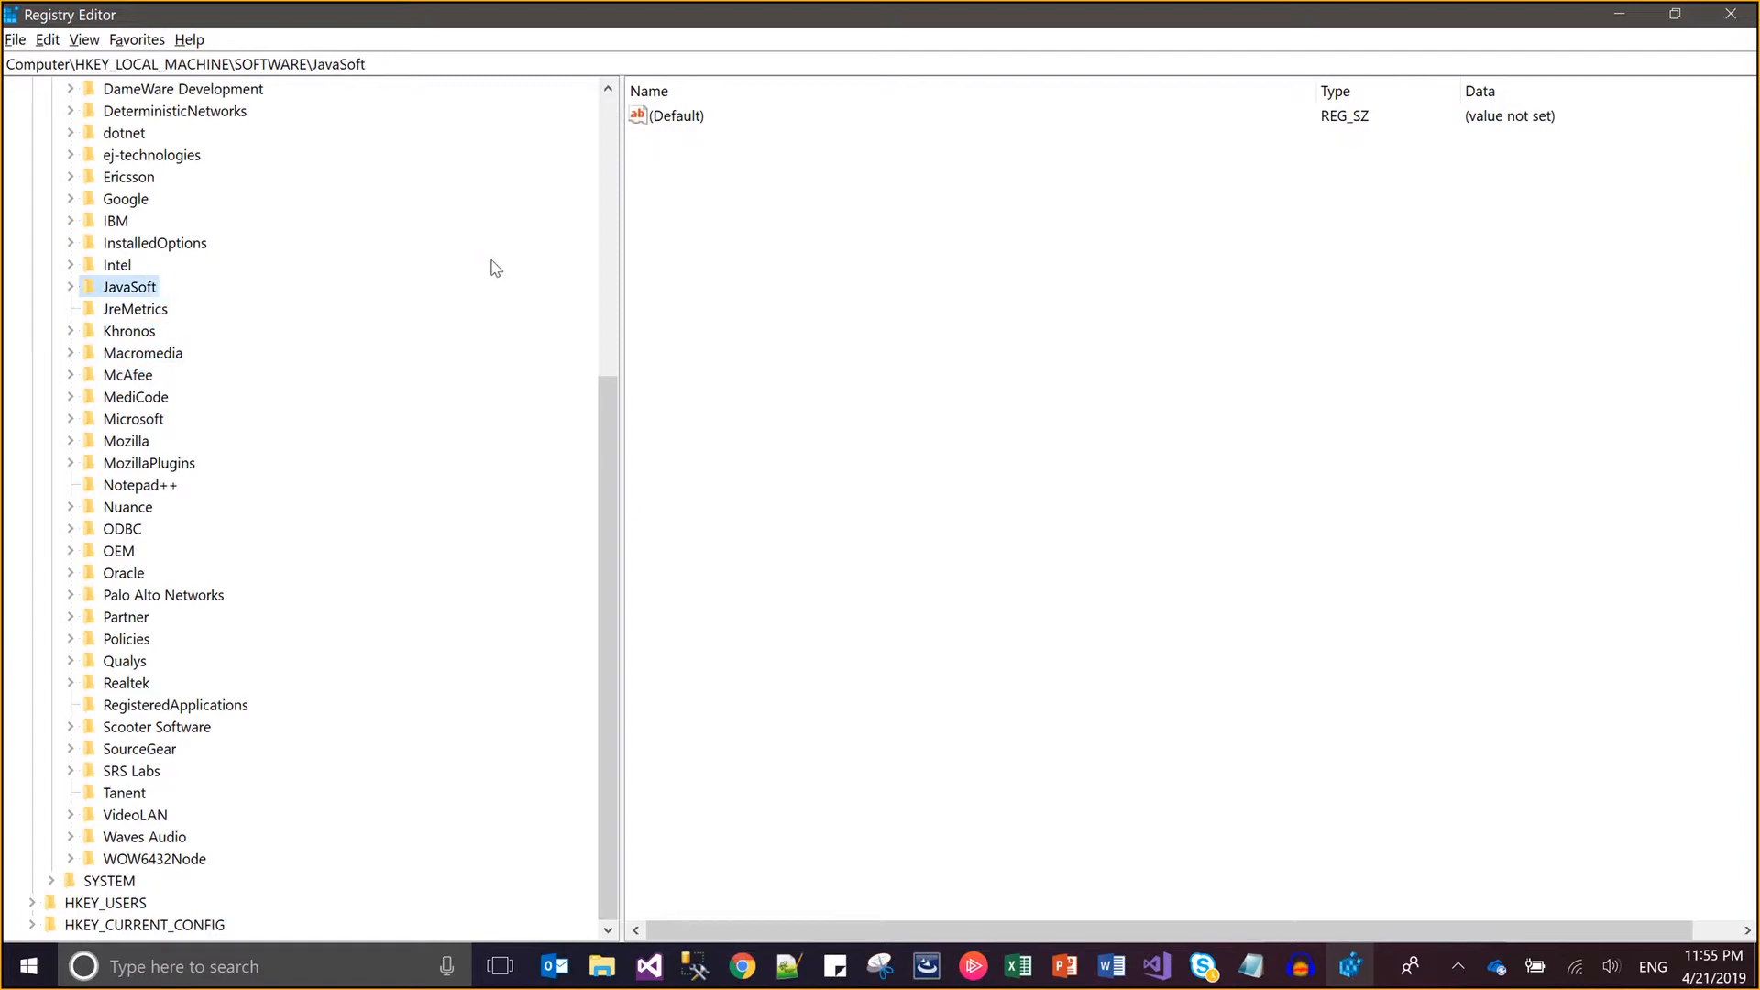
mouse_move(1675, 9)
left_click(1620, 13)
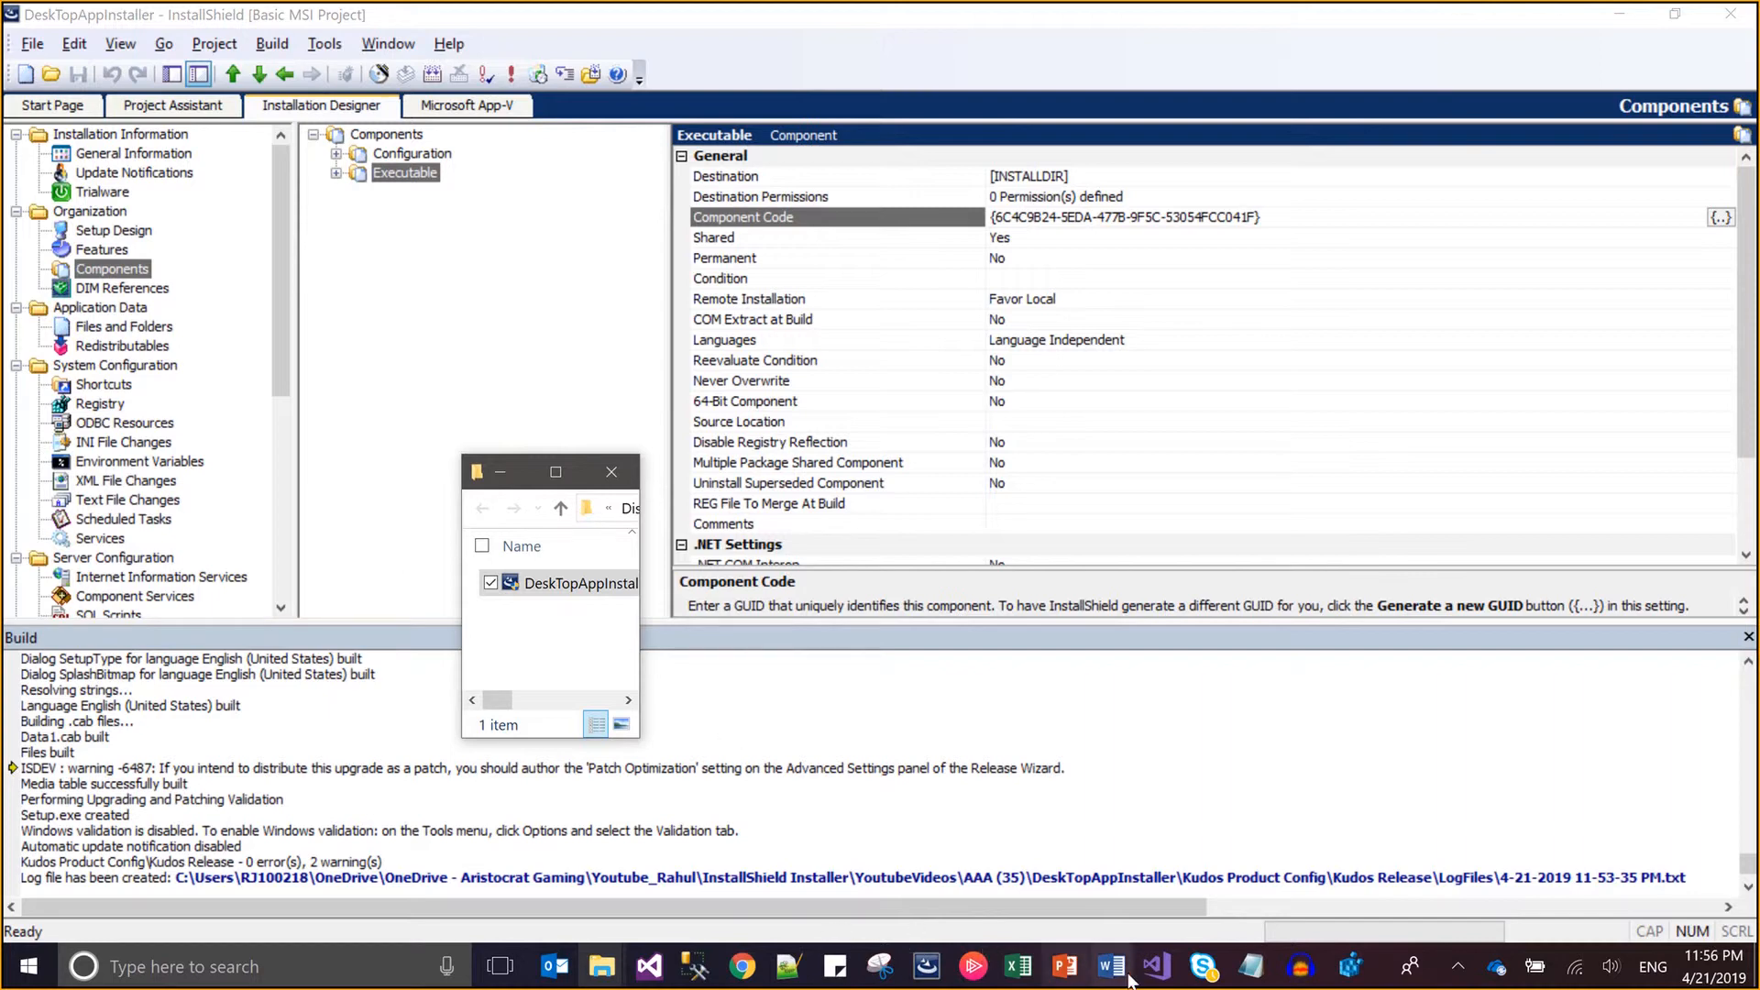
- Switch to the Notepad notes and review the first note about registry entries not being created, including its flexerasoftware archive link
left_click(1258, 972)
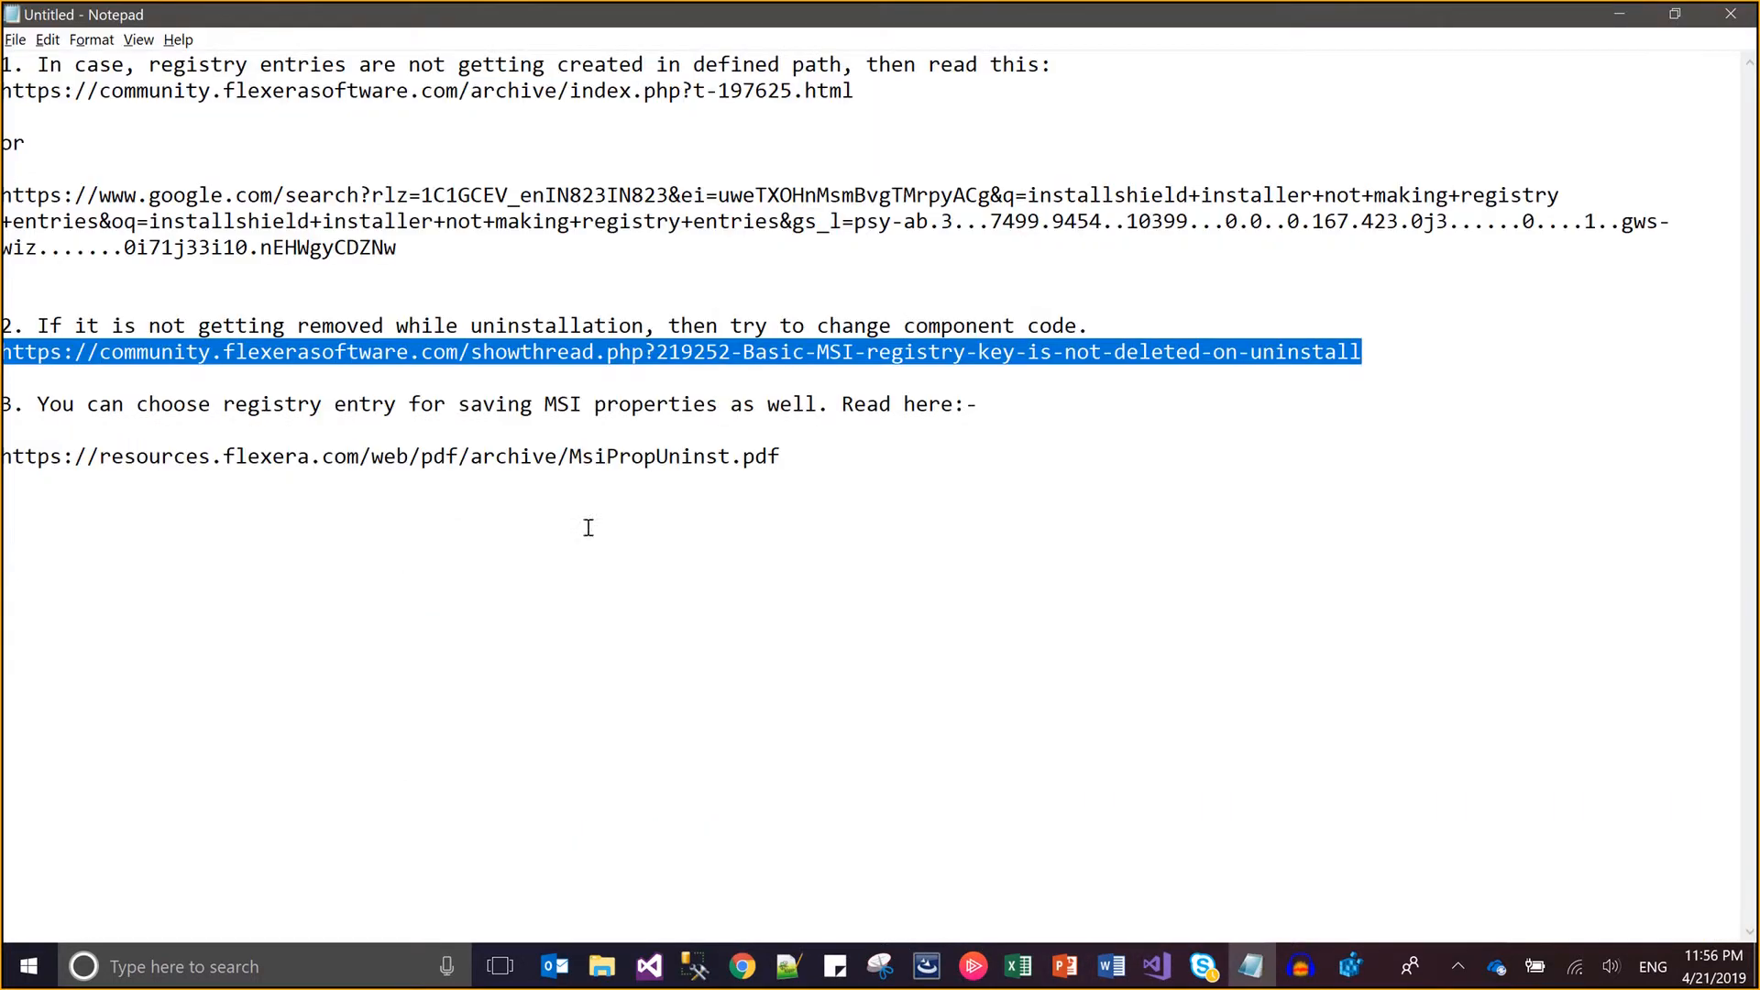
left_click(209, 65)
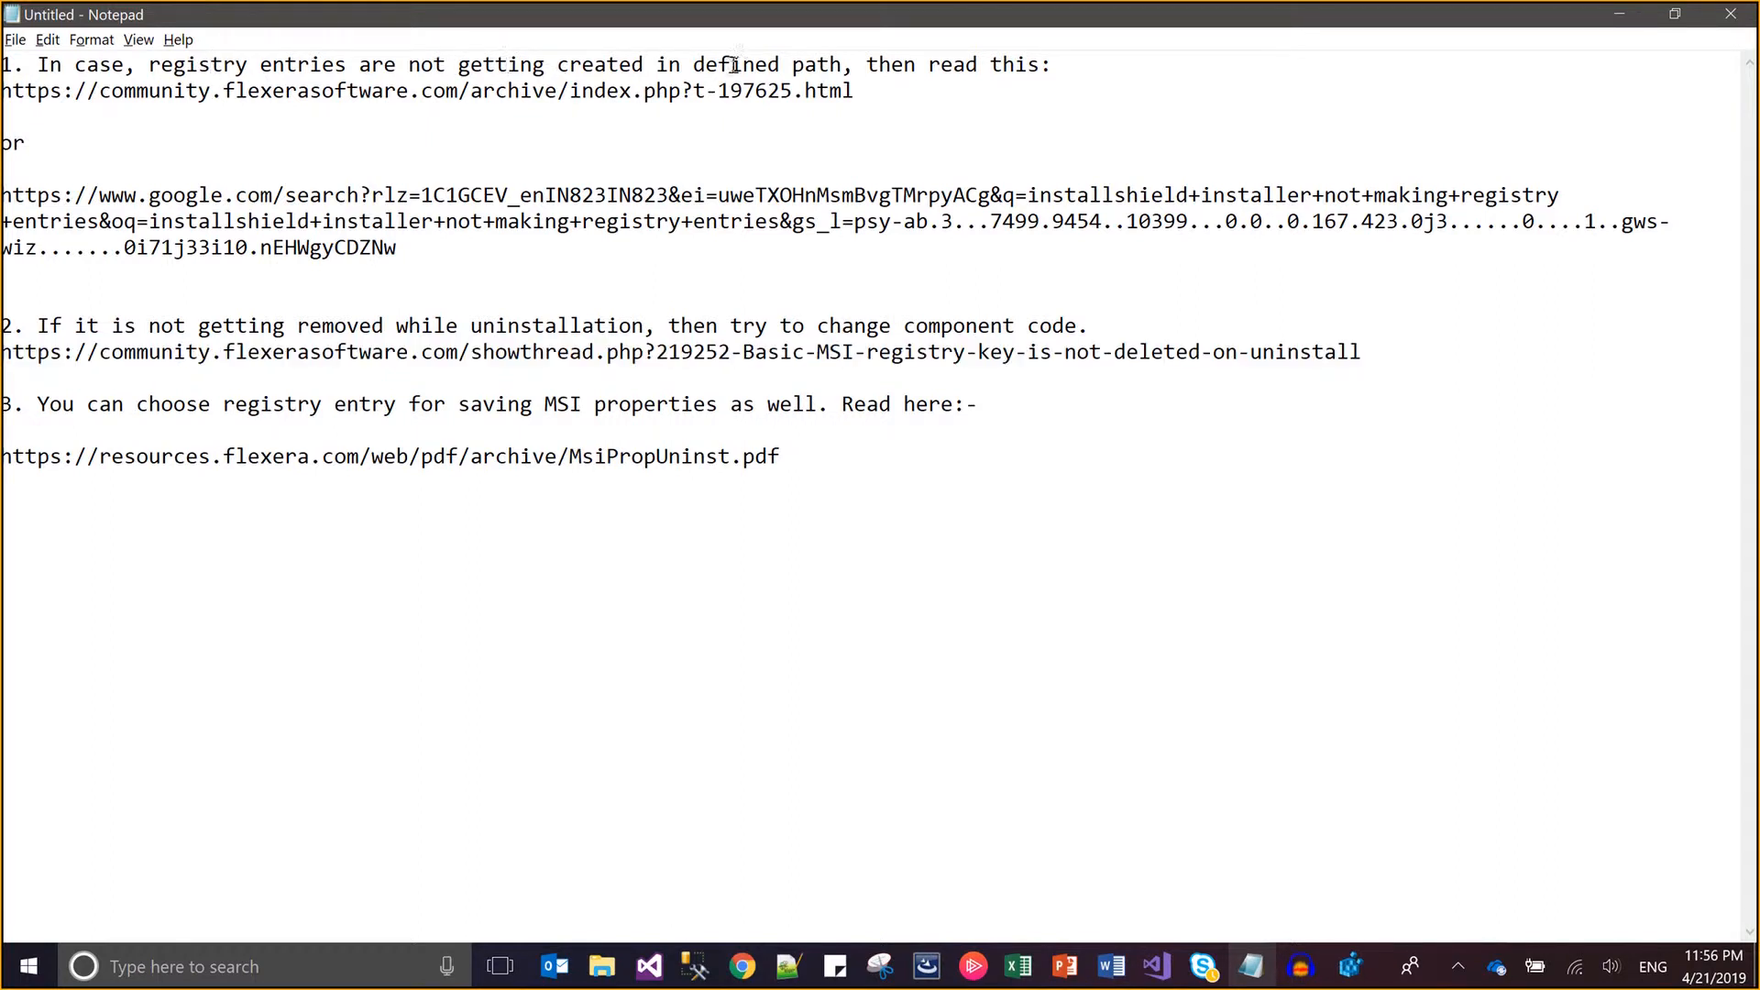
left_click(861, 95)
key("ctrl+shift+Left")
key("ctrl+shift+Left")
key("ctrl+shift+Left")
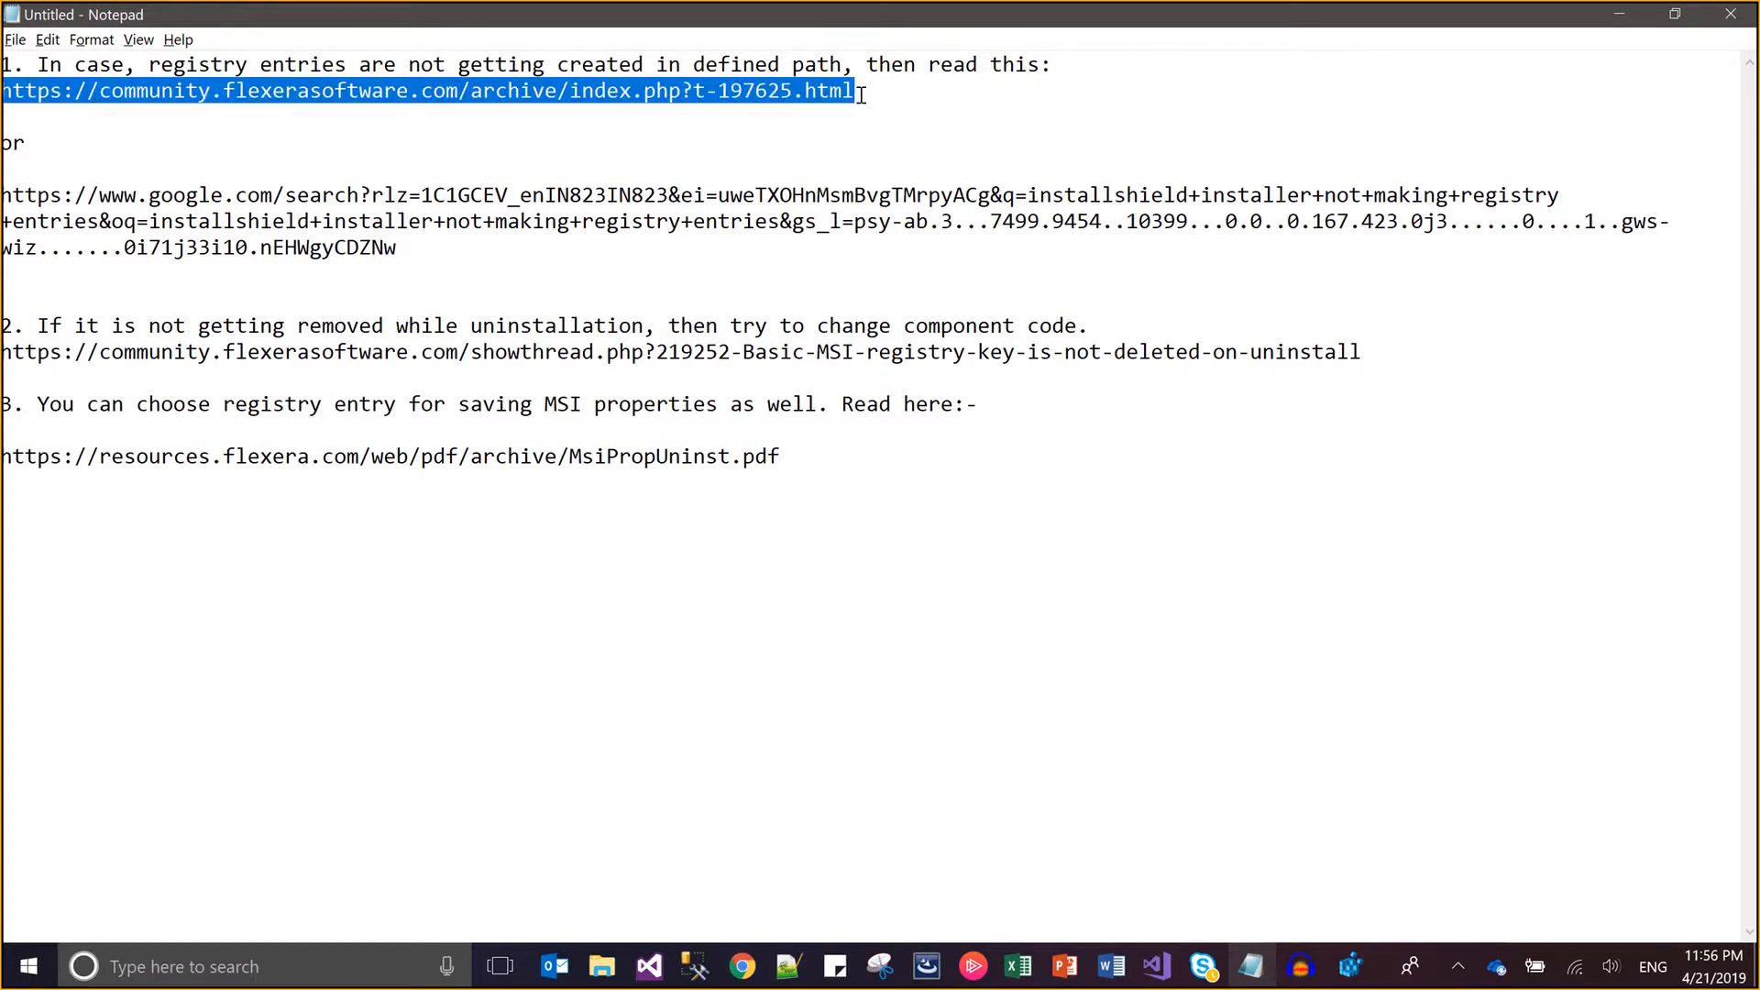
key("Left")
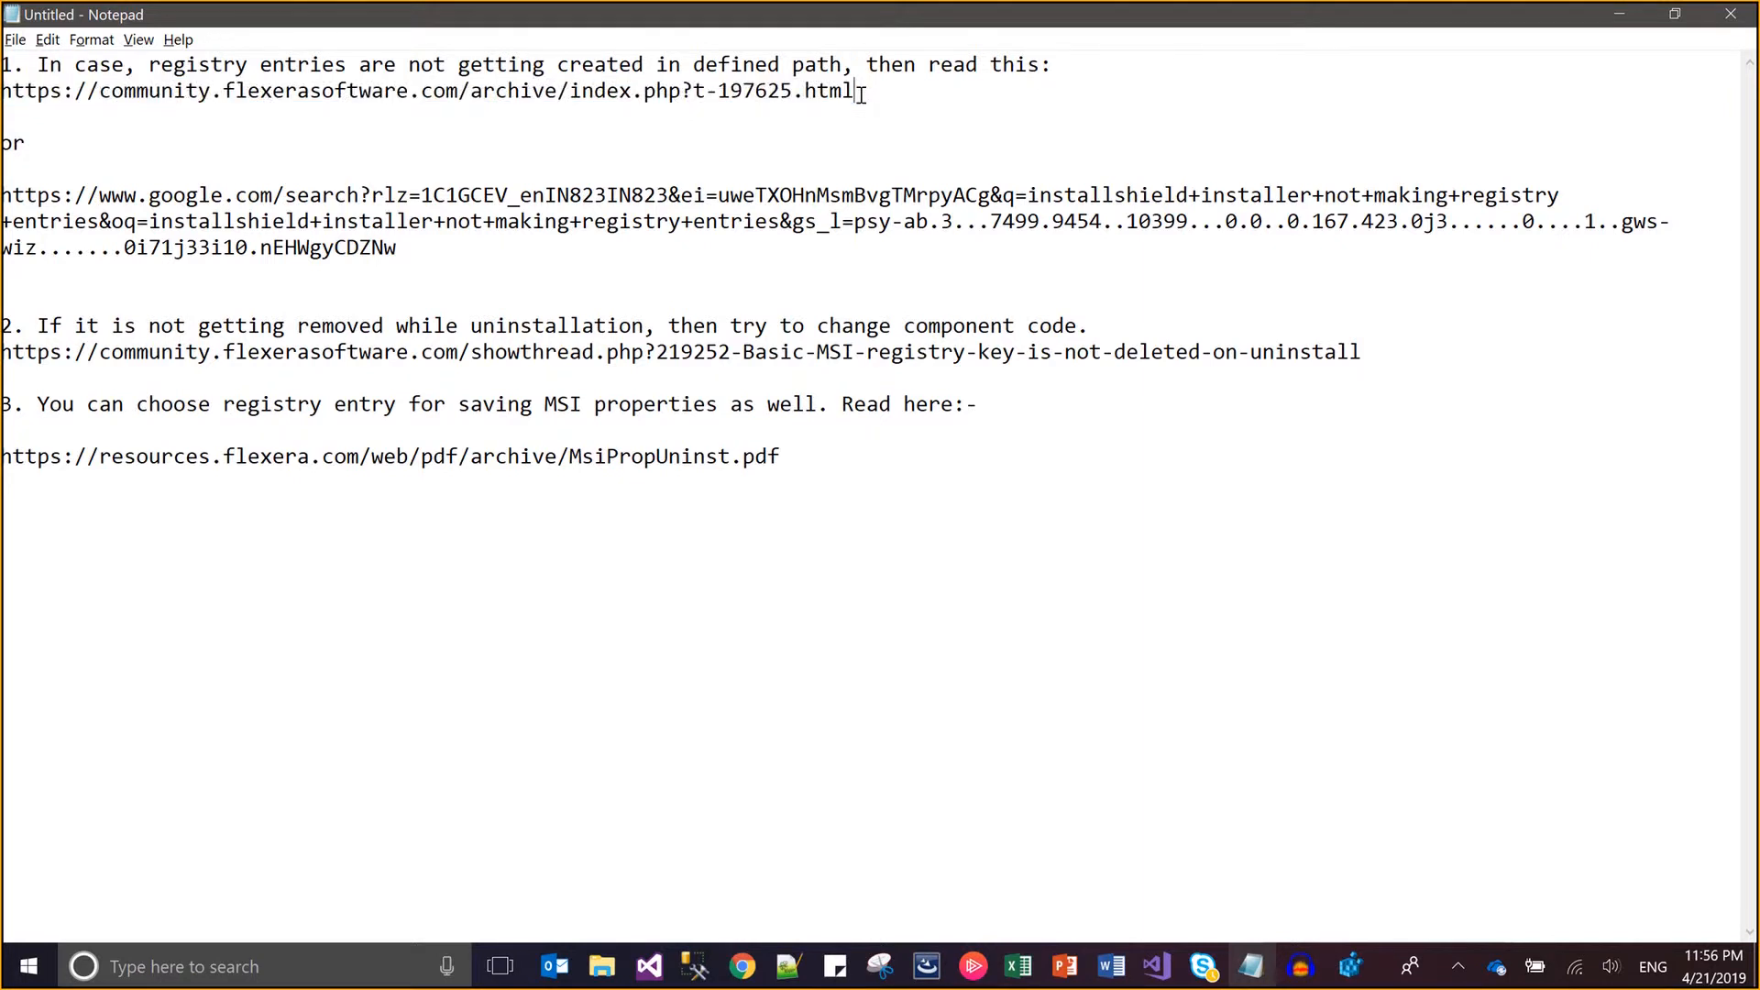
double_click(861, 95)
left_click(862, 95)
- Review the component code note and copy the MsiPropUninst.pdf link from the third note
left_click(331, 354)
left_click(49, 326)
left_click(814, 449)
double_click(814, 450)
key("ctrl+c")
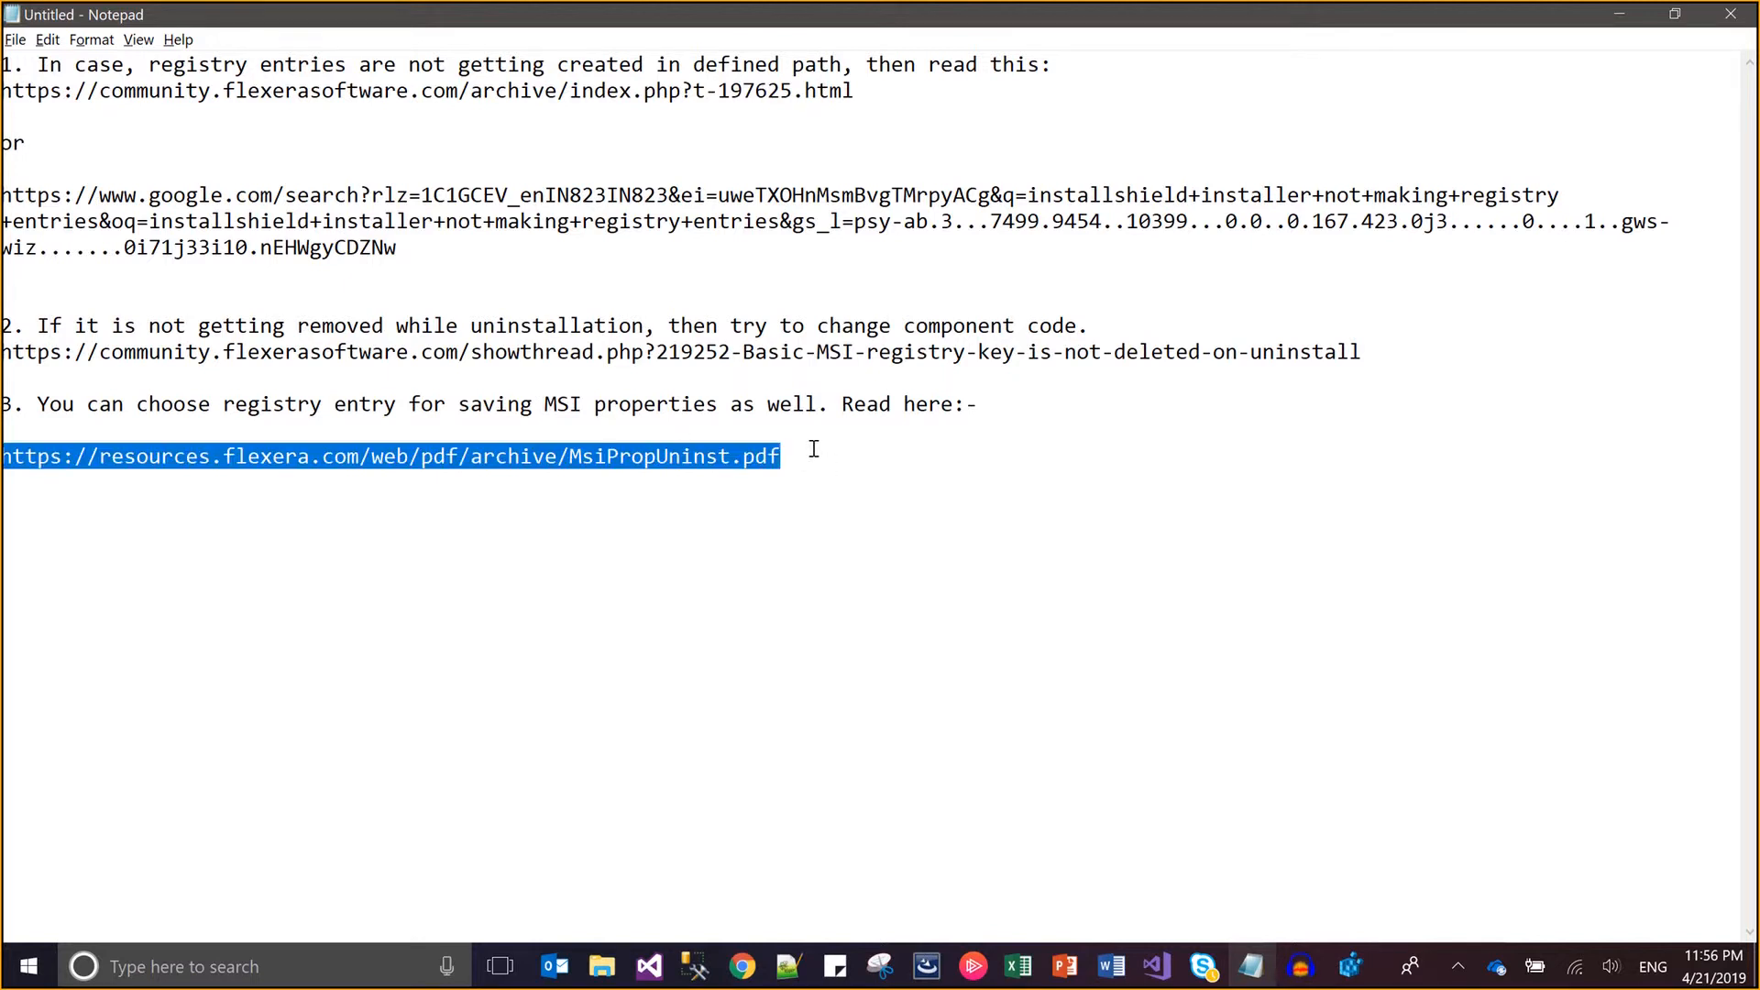
- Switch to Chrome and open the copied MsiPropUninst.pdf link in a new tab
left_click(742, 966)
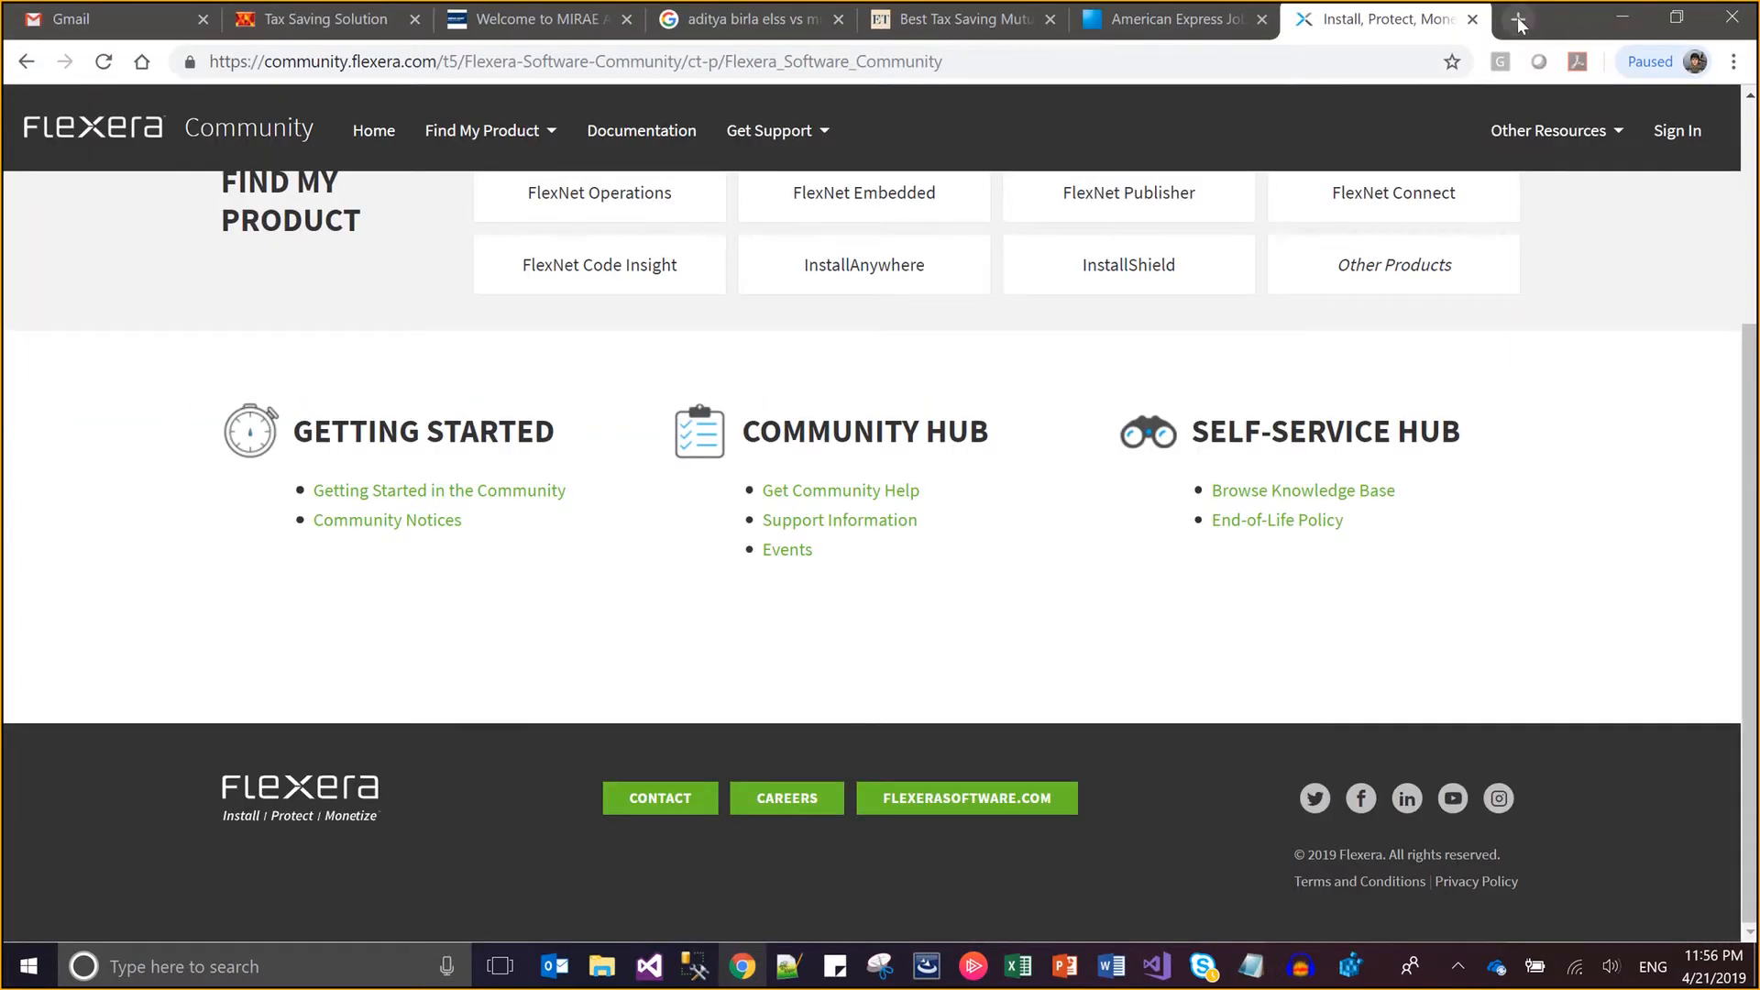
left_click(1518, 19)
key("ctrl+v")
key("Return")
key("Return")
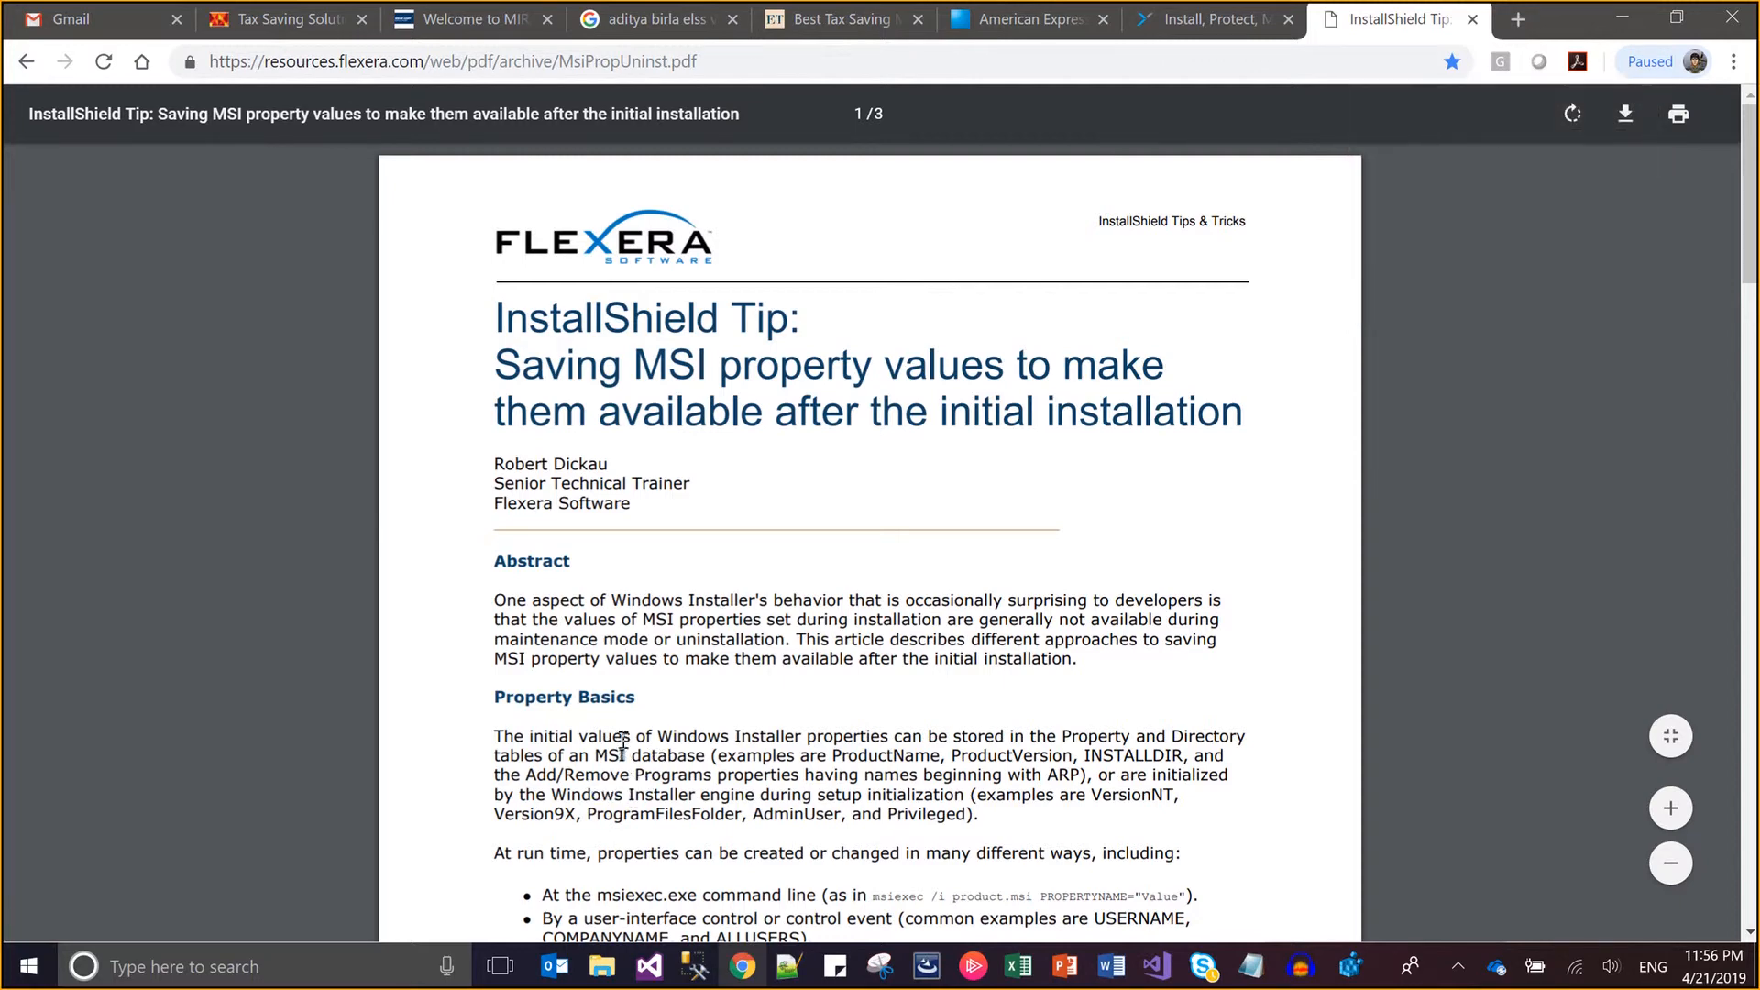
- Read through the InstallShield tip PDF on saving MSI property values, including the section on explicitly saving them, and return to its beginning
scroll(623, 740, "down", 1)
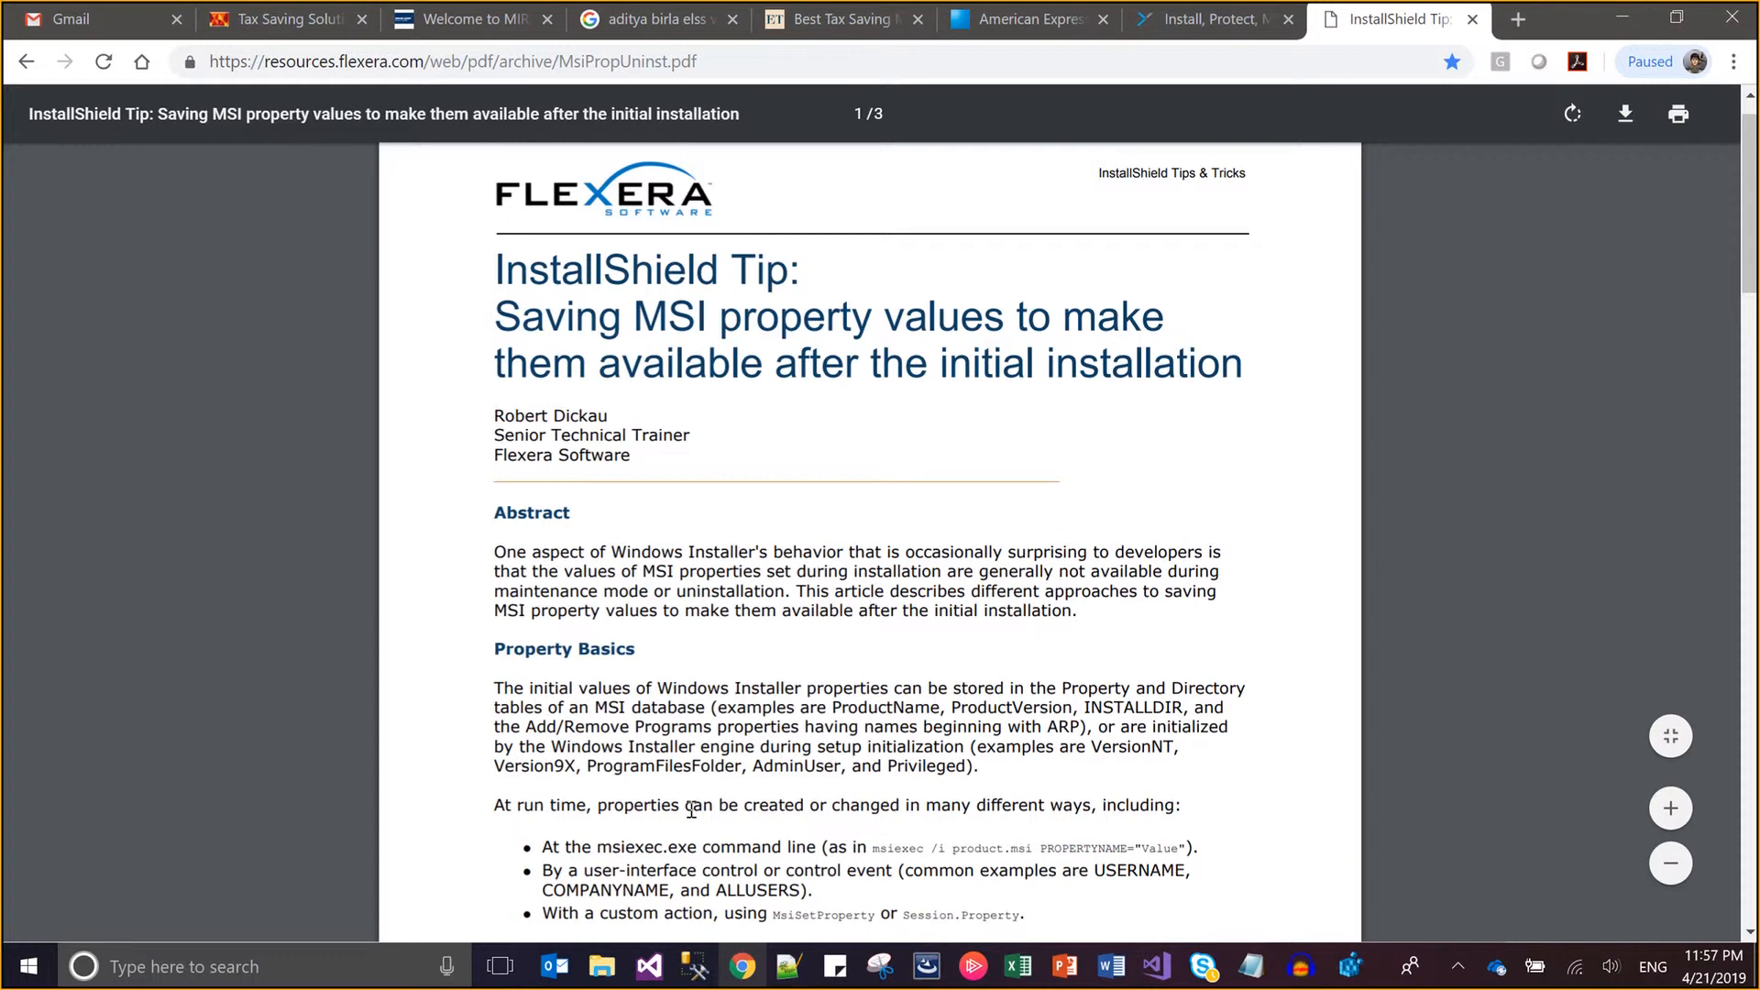
scroll(692, 809, "down", 3)
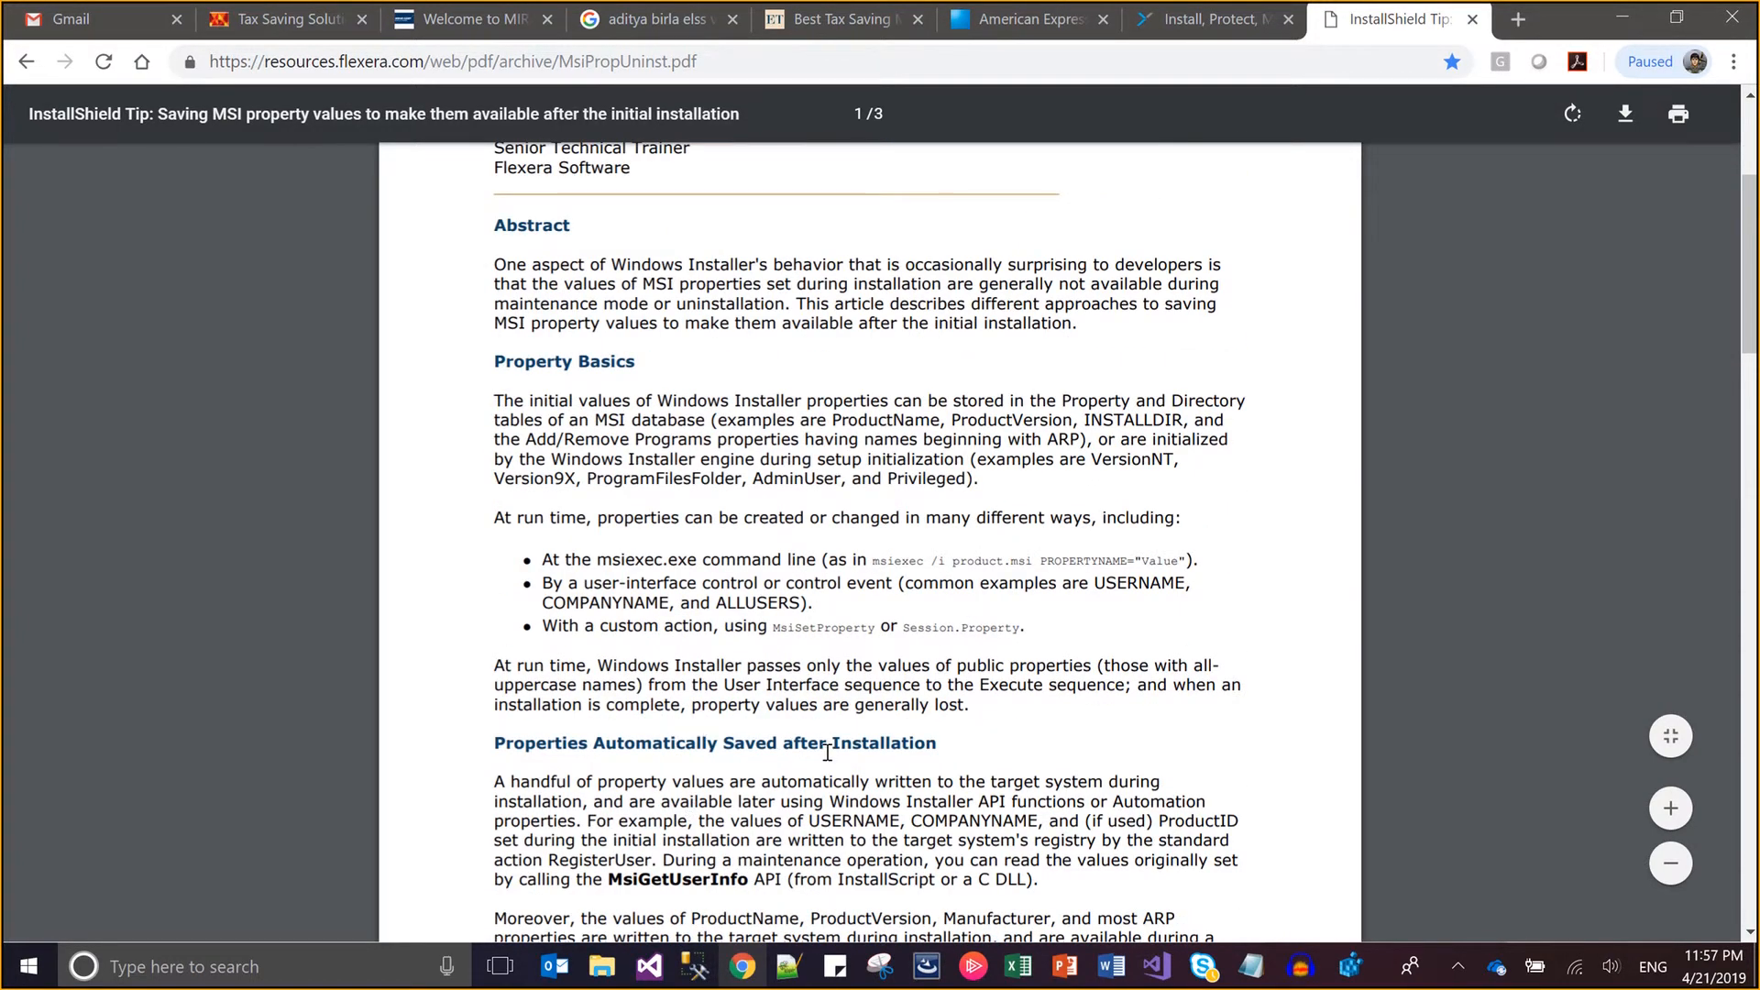
scroll(828, 752, "down", 4)
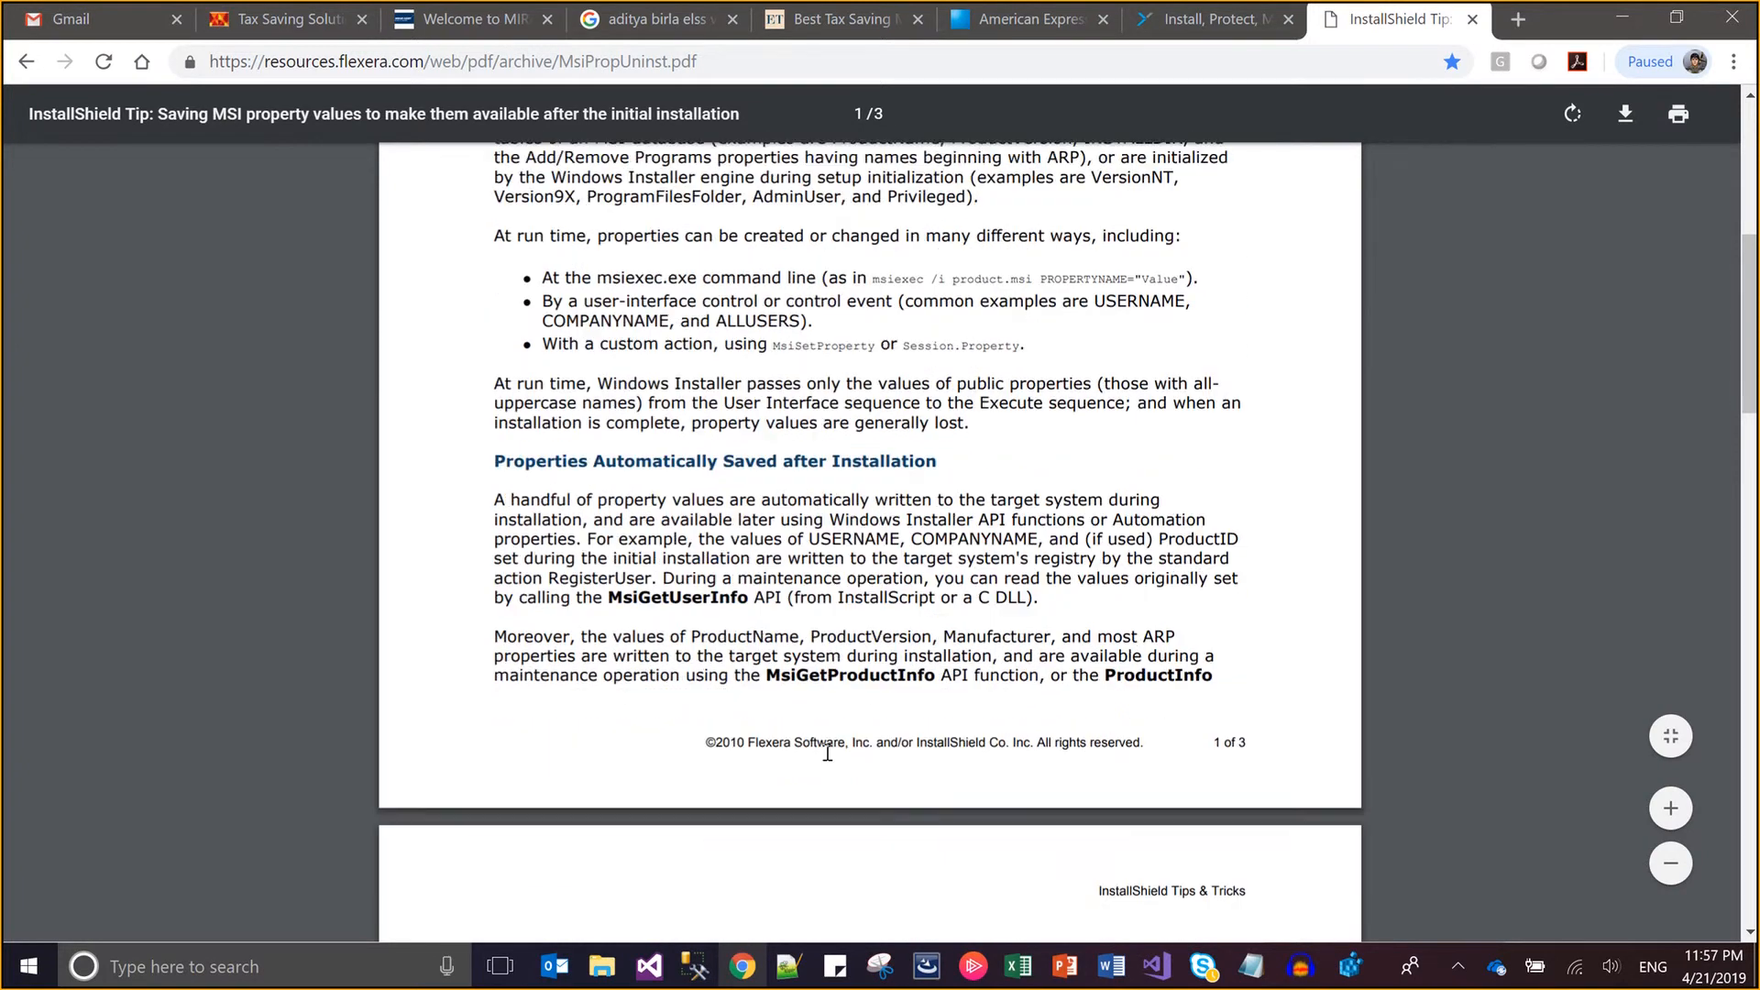
scroll(827, 752, "down", 3)
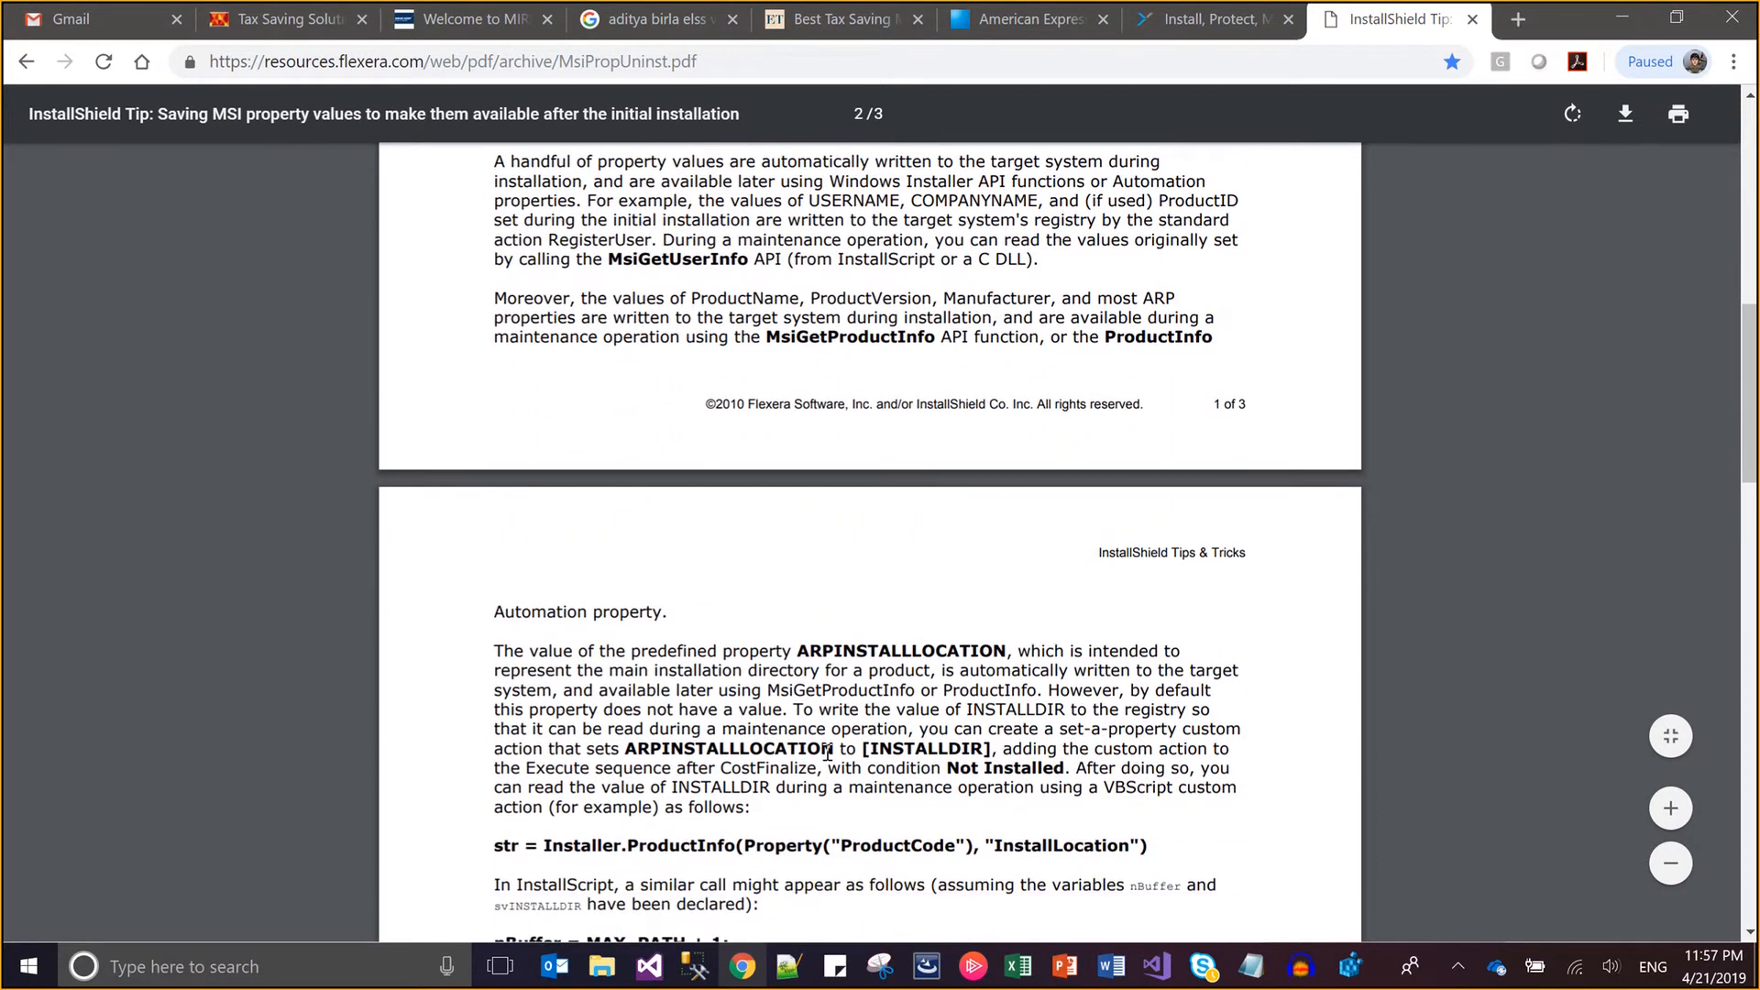
scroll(828, 751, "down", 3)
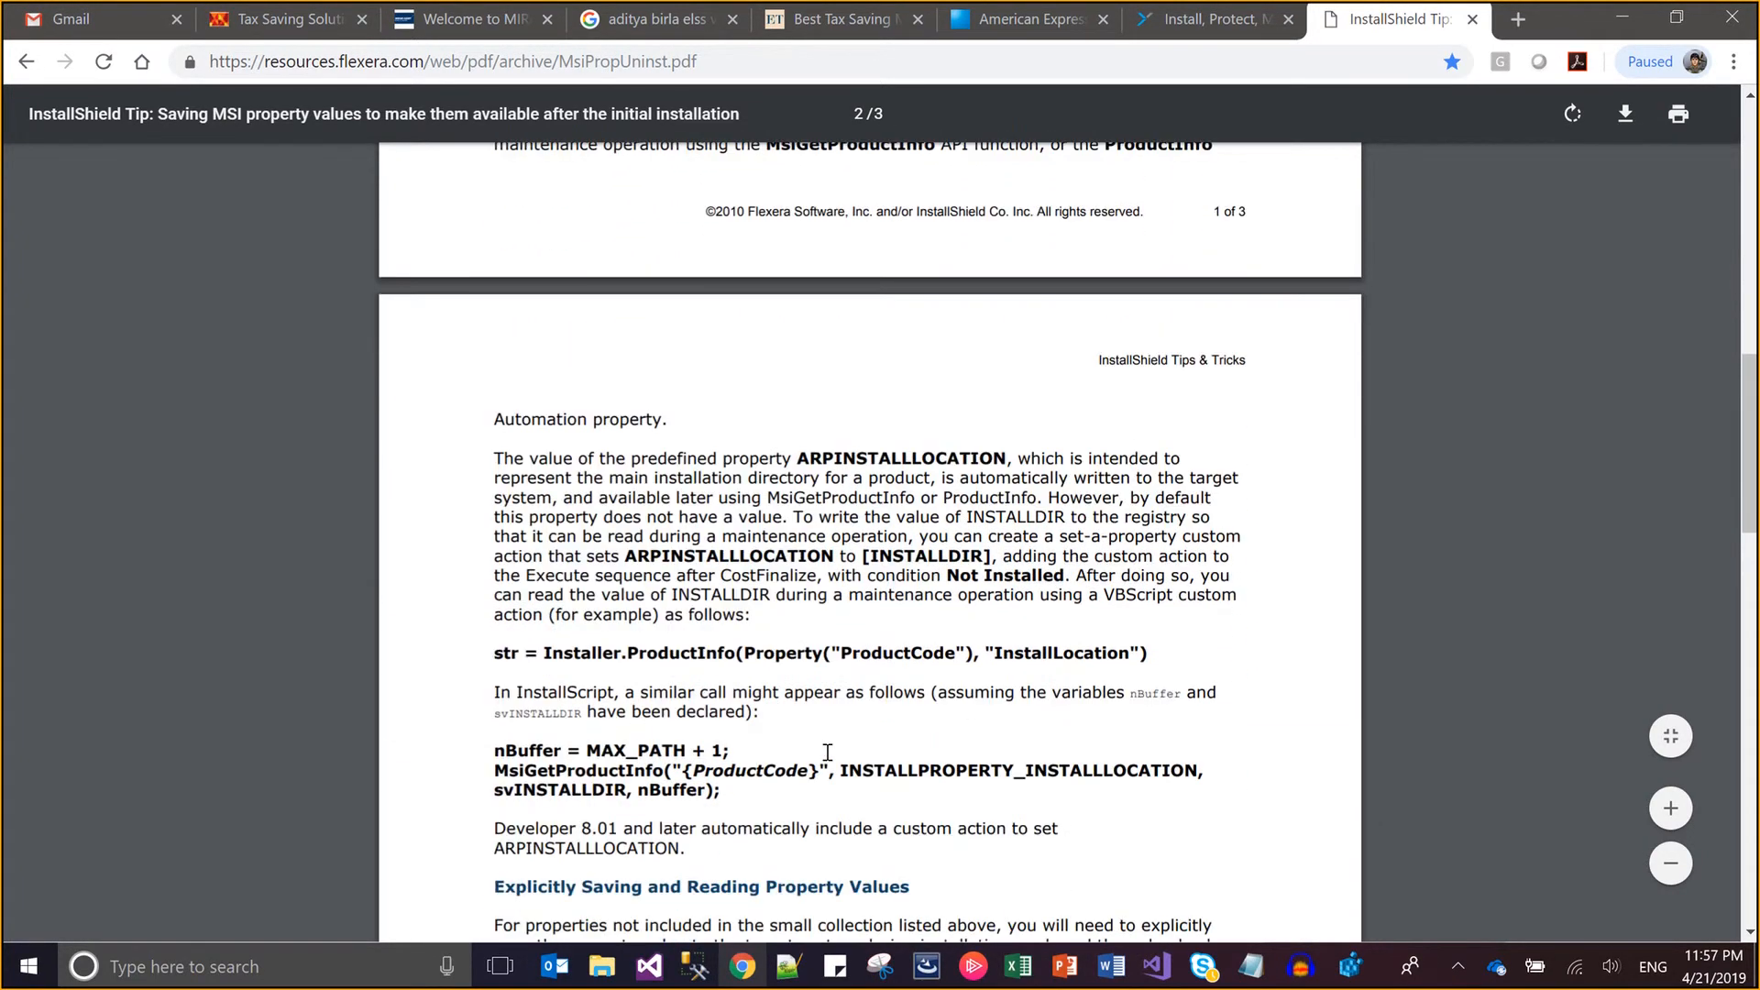
scroll(828, 753, "down", 1)
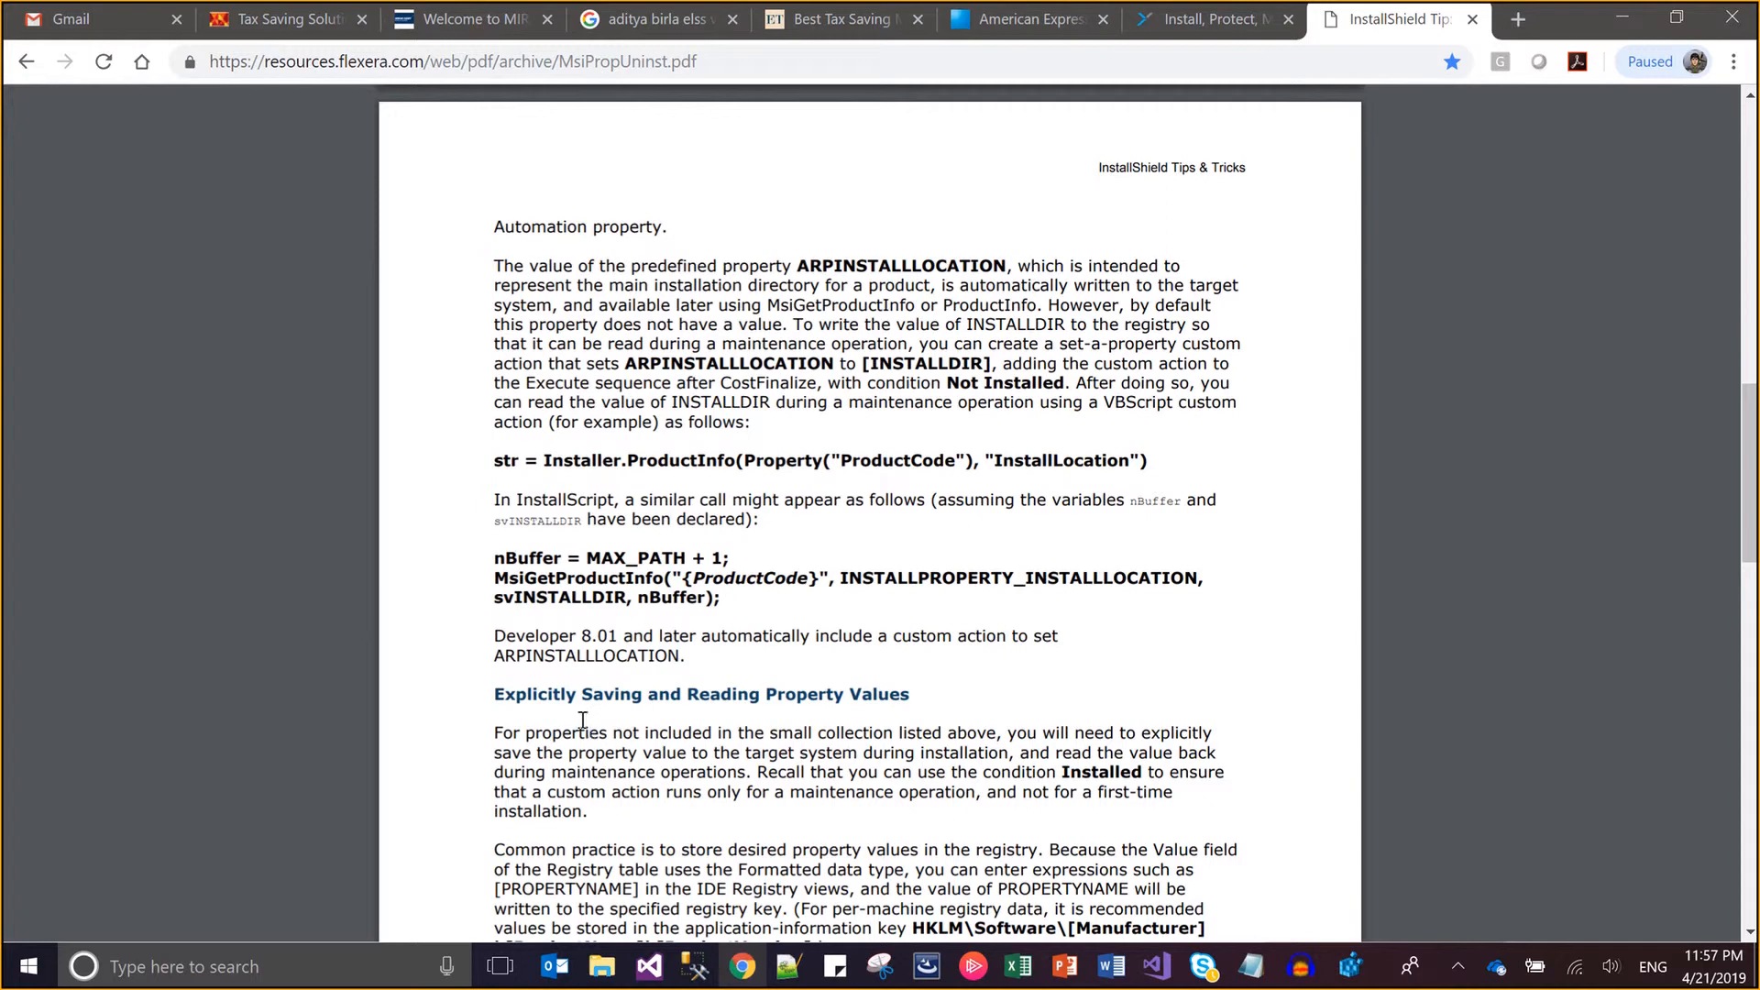
scroll(923, 738, "down", 3)
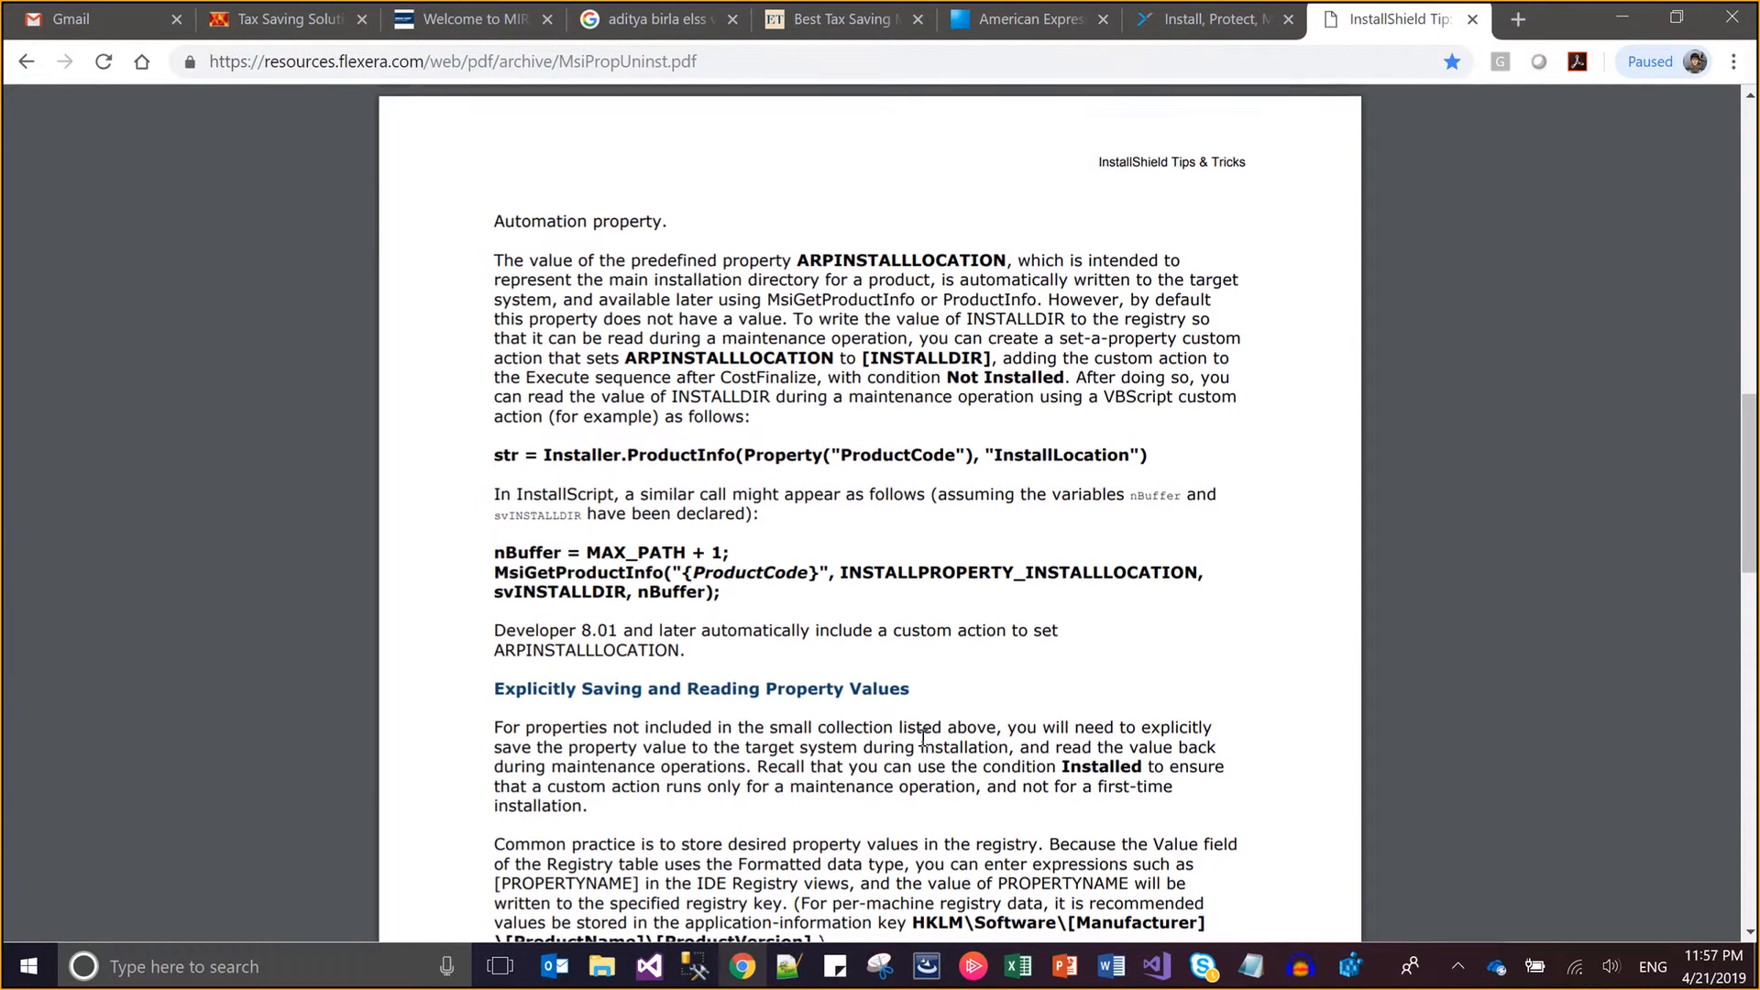
scroll(923, 738, "down", 4)
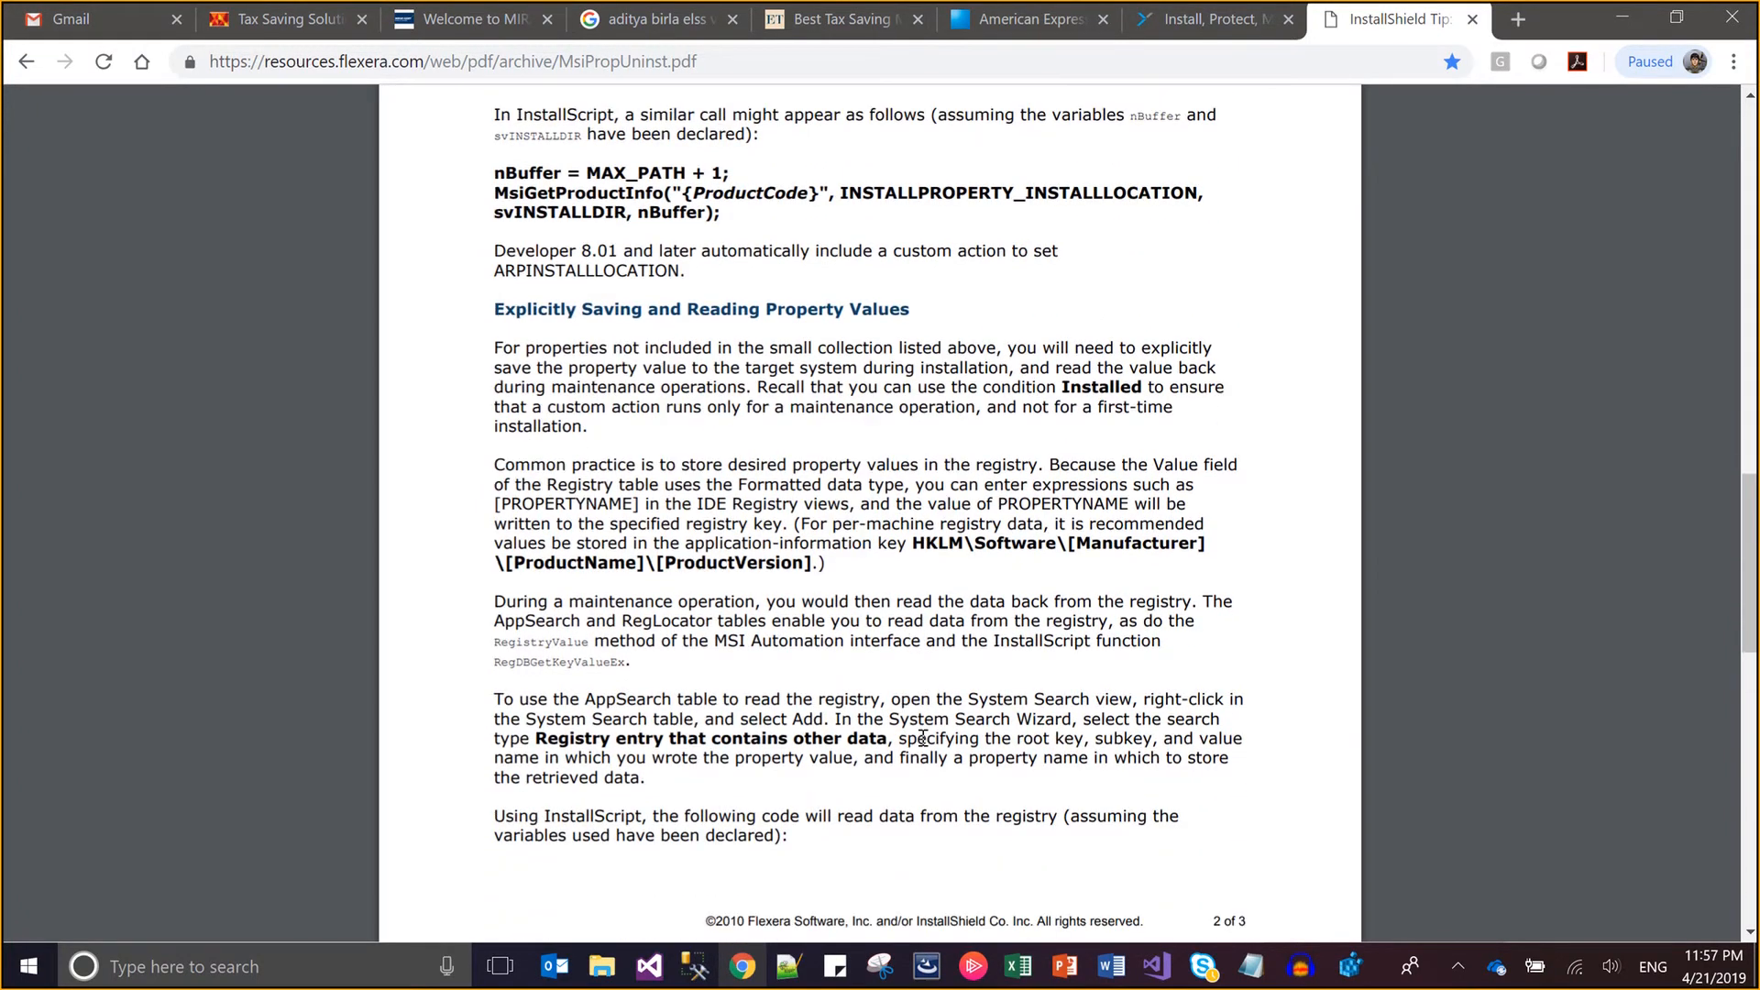
scroll(923, 738, "up", 20)
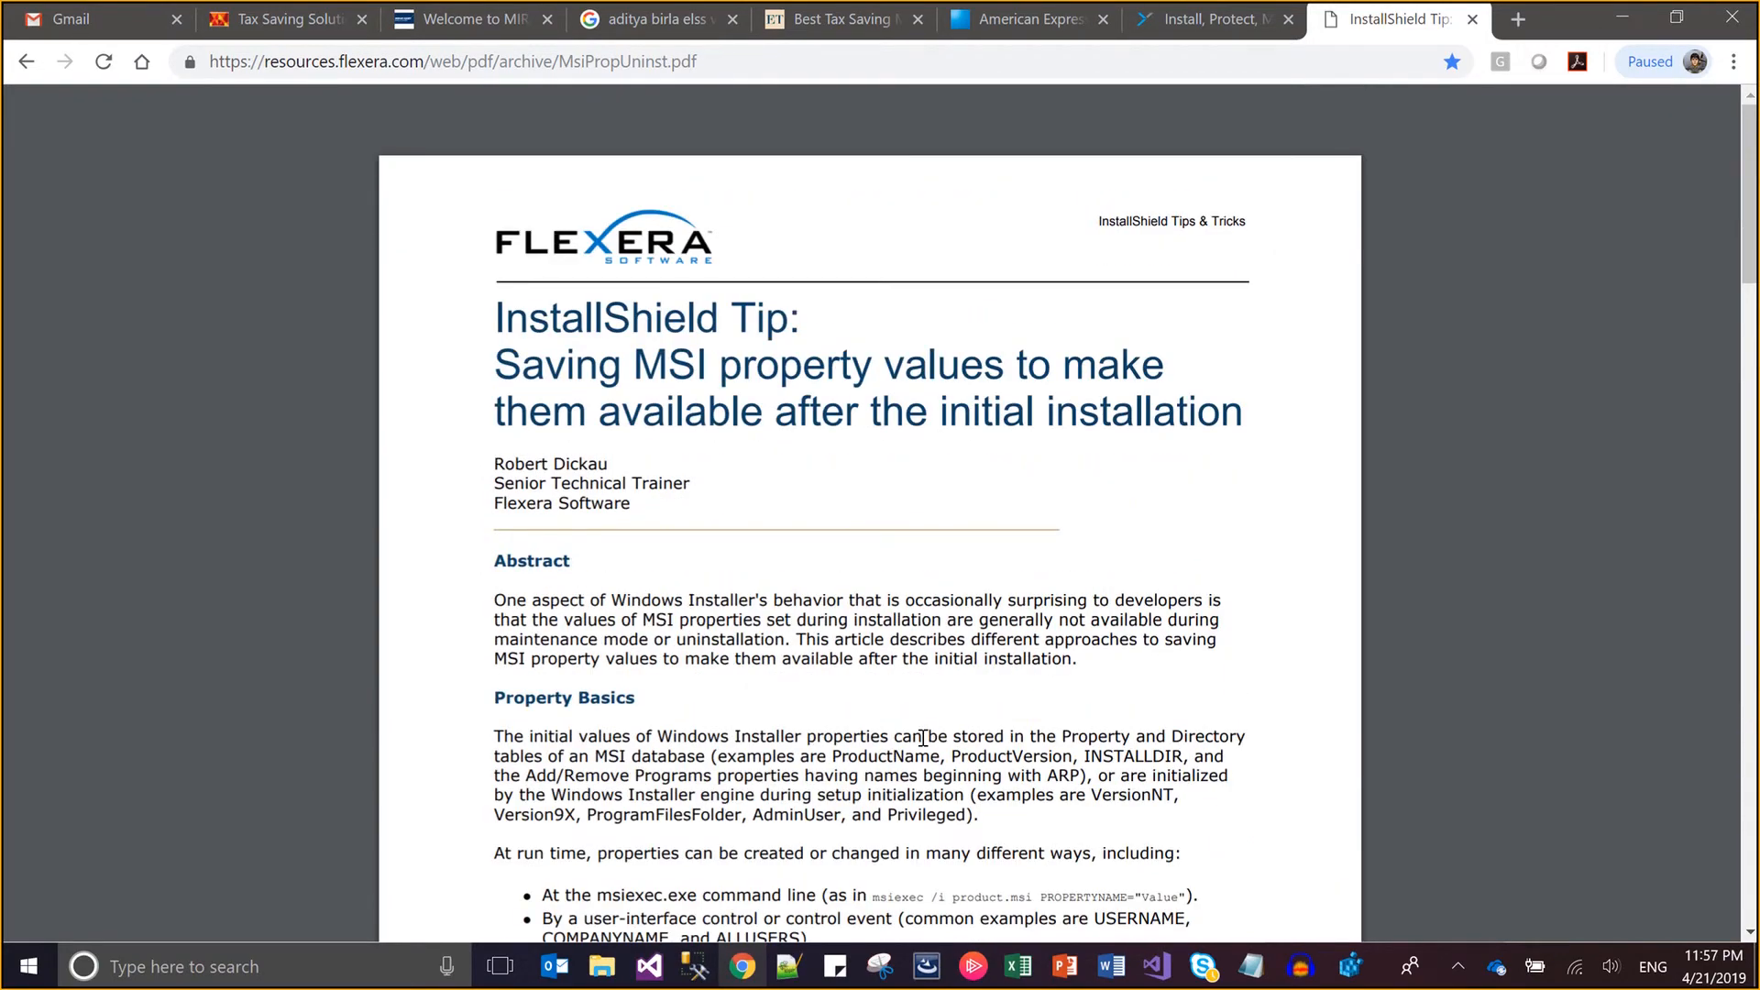
- Search the PDF for "unin" and cycle through the matches to the one in the Abstract
key("ctrl+f")
type("unin")
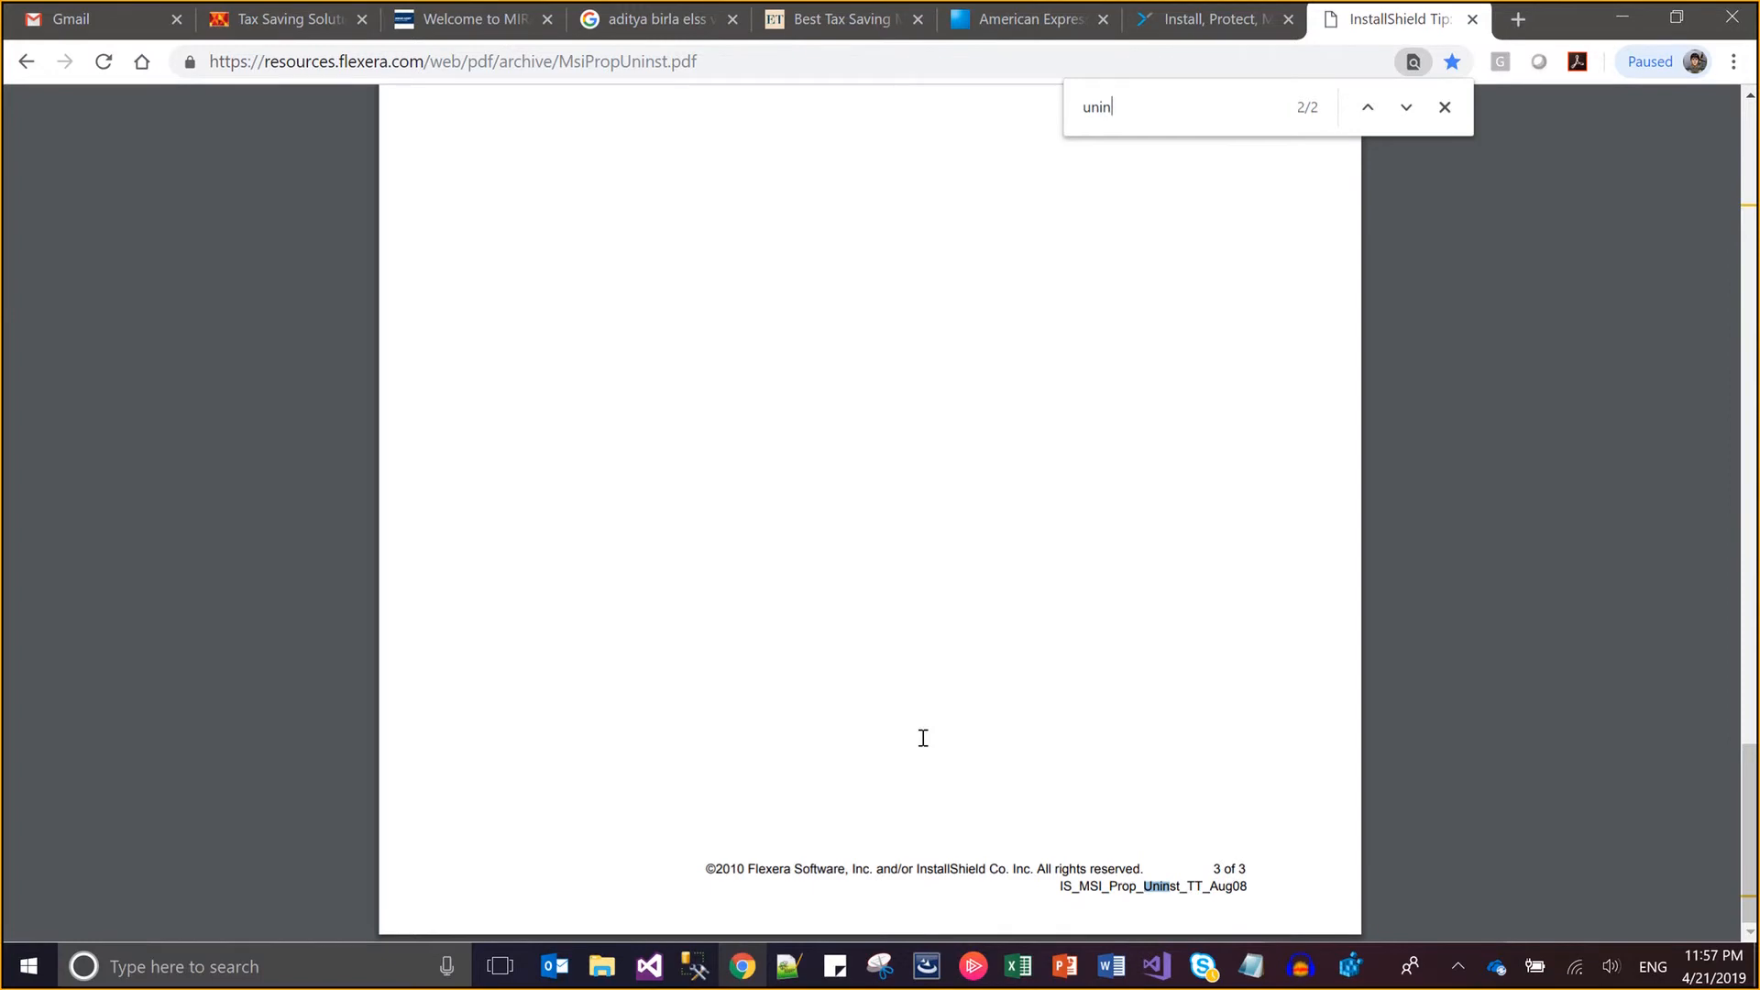
key("Return")
key("Return")
key("Return")
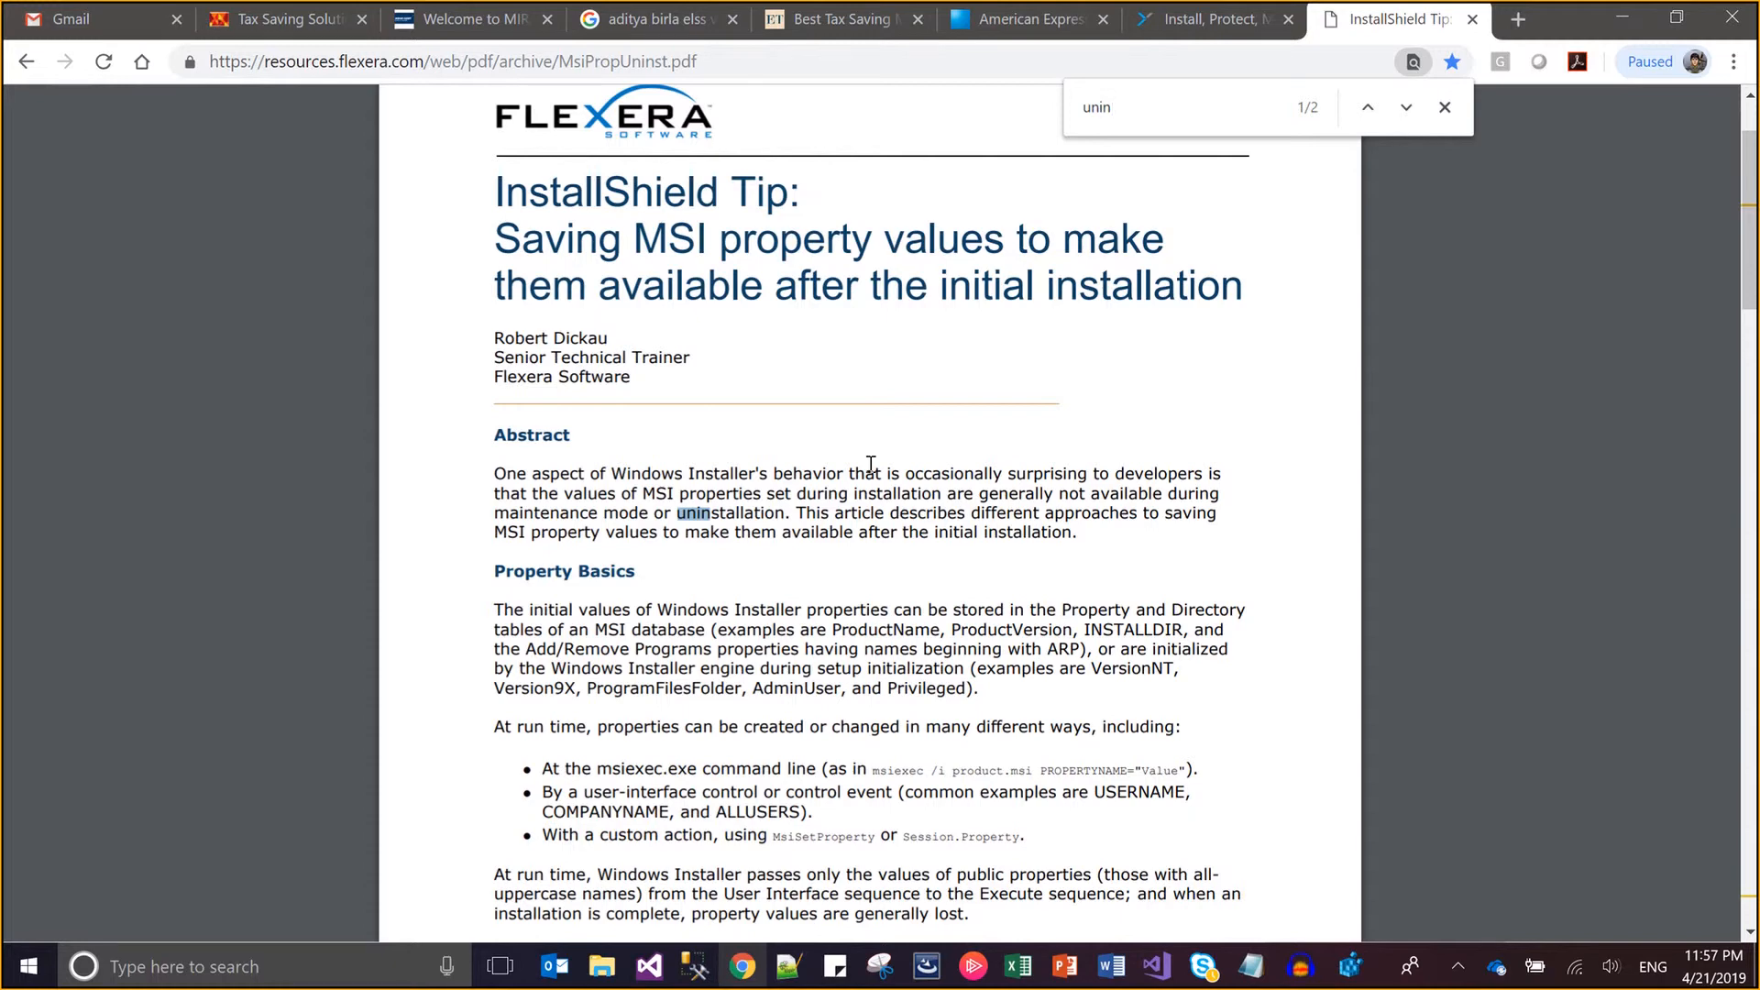
- Switch back to the Notepad notes, minimize them and return to the DeskTopAppInstaller project in InstallShield
key("alt+Tab")
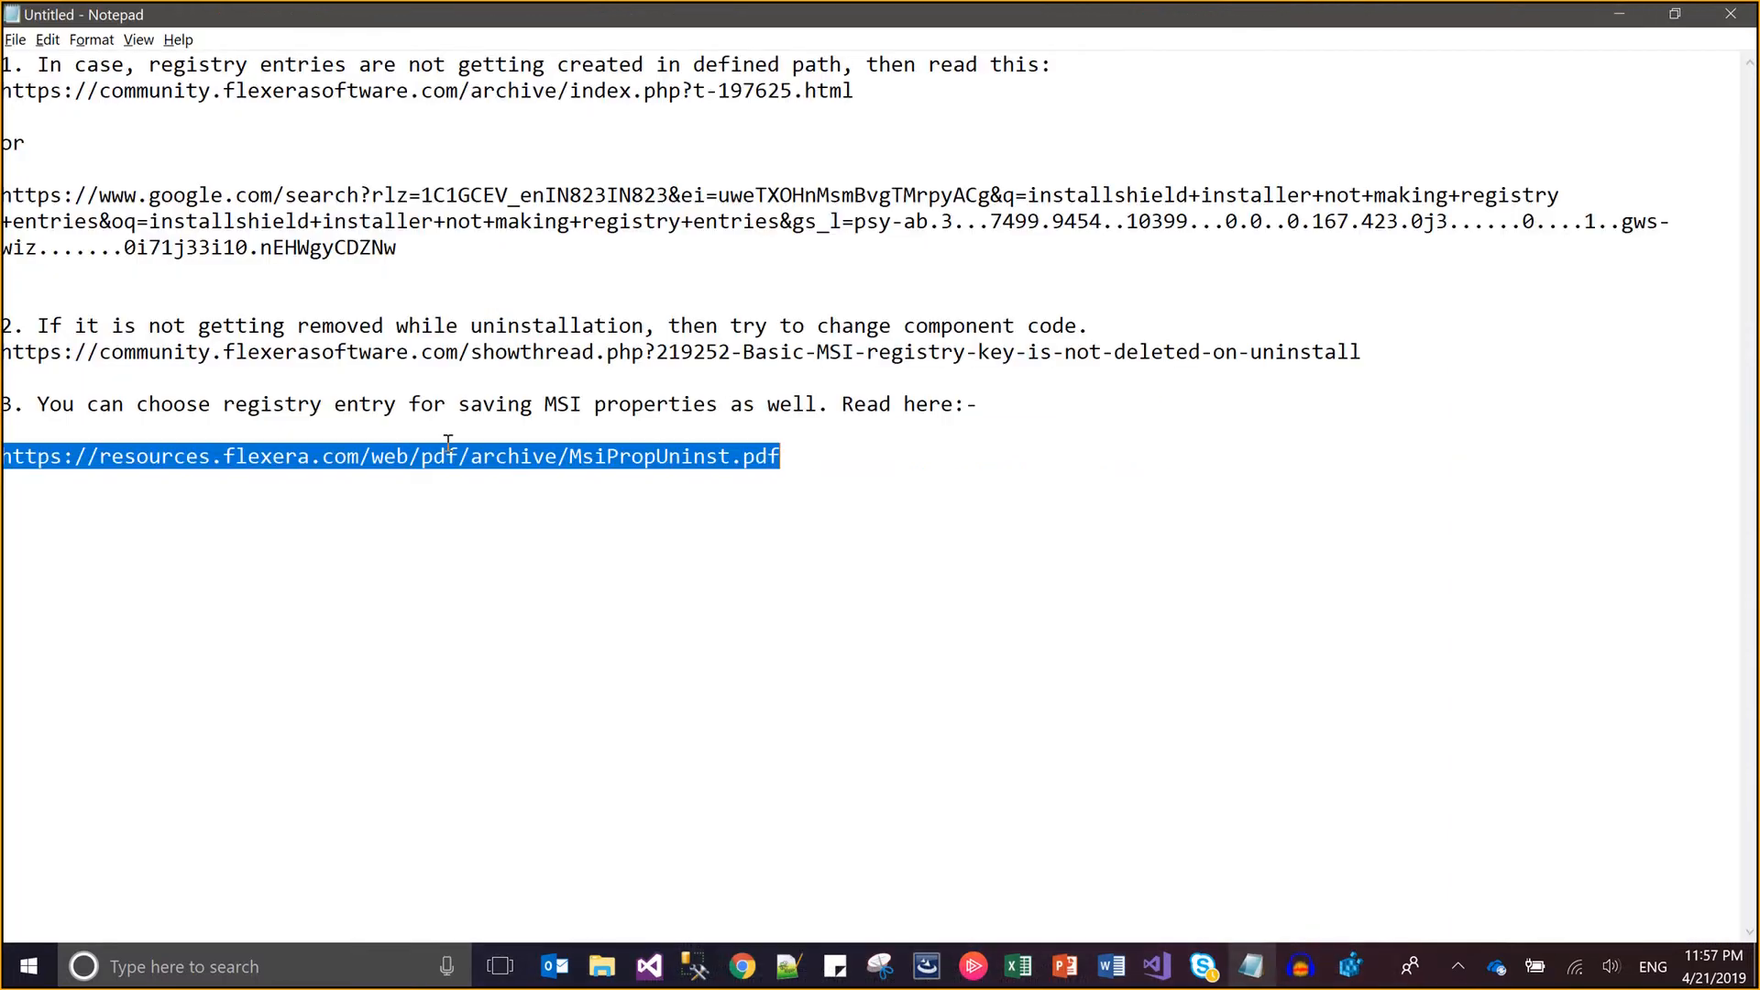
left_click(1617, 14)
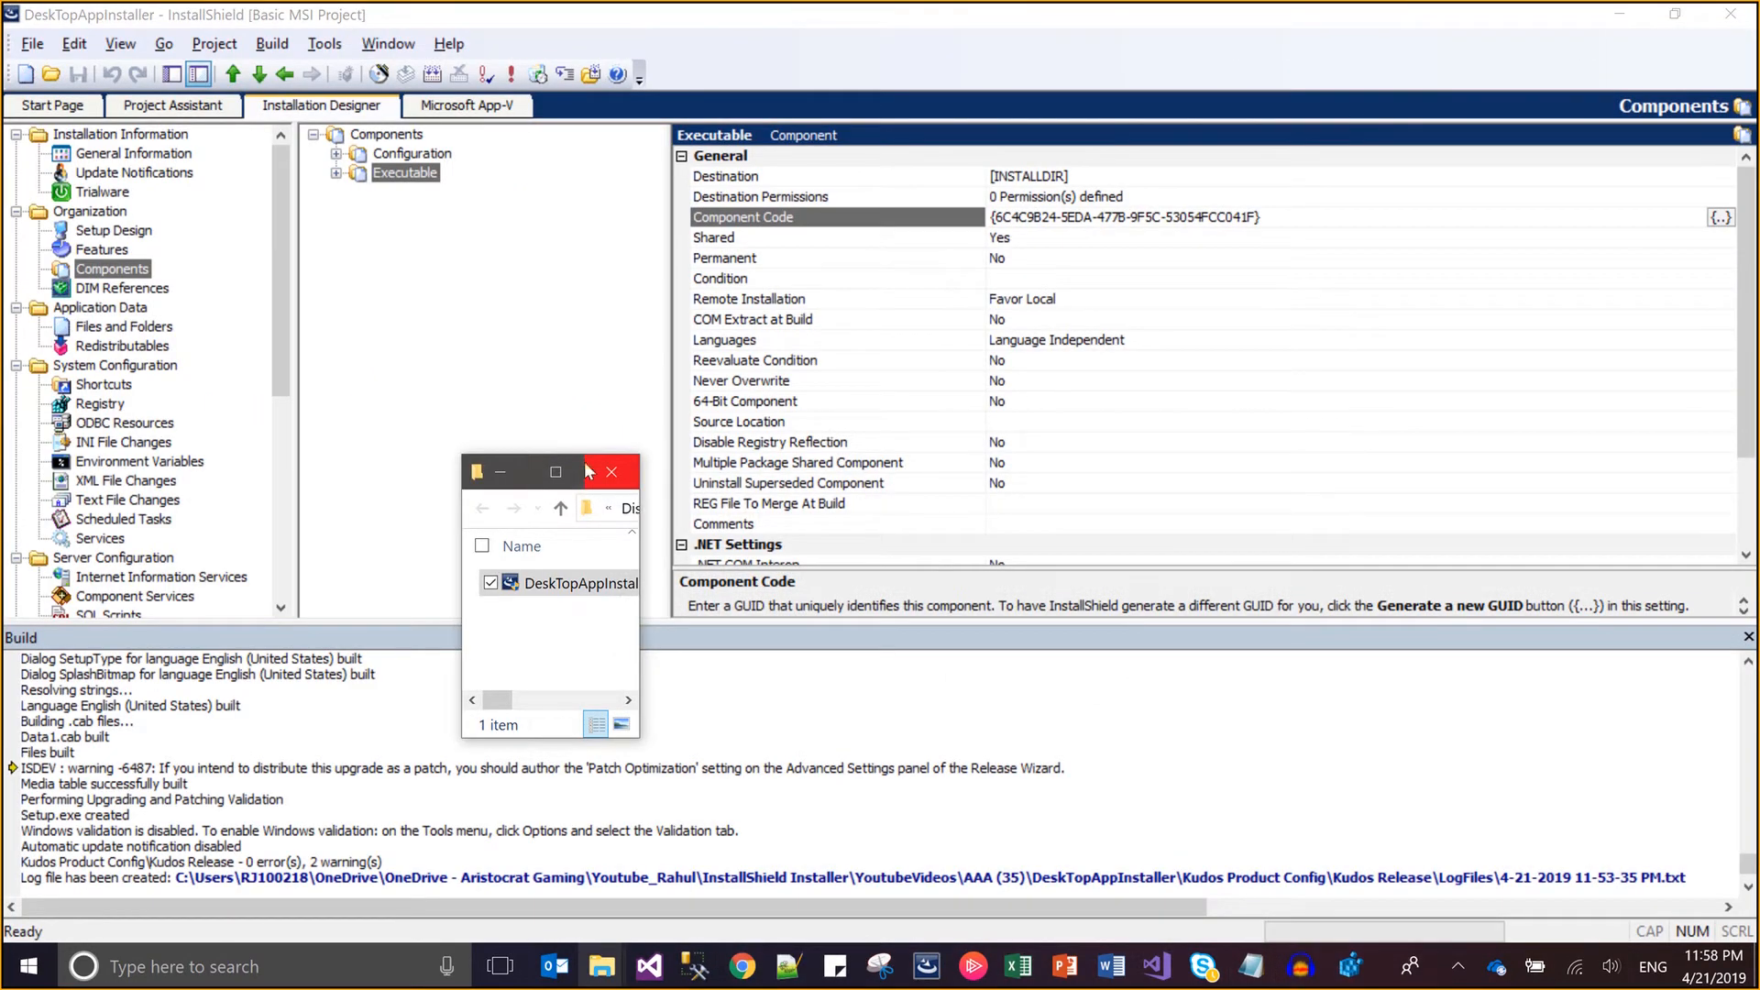
left_click(272, 44)
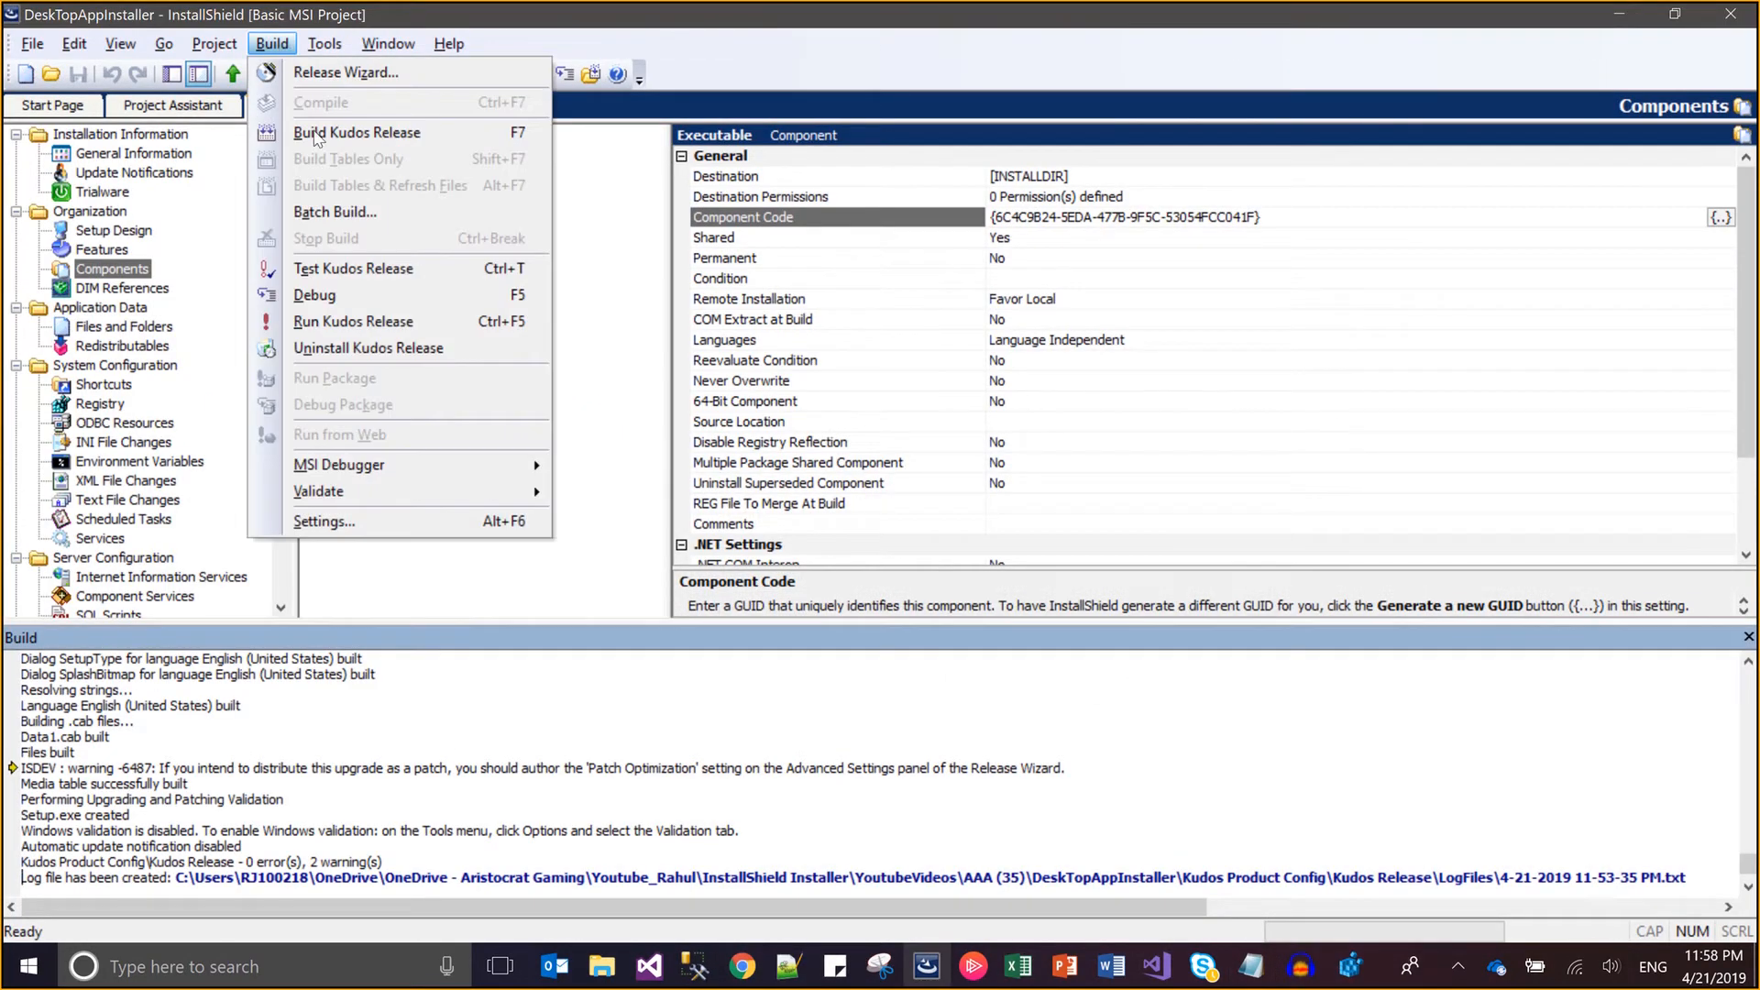
left_click(612, 418)
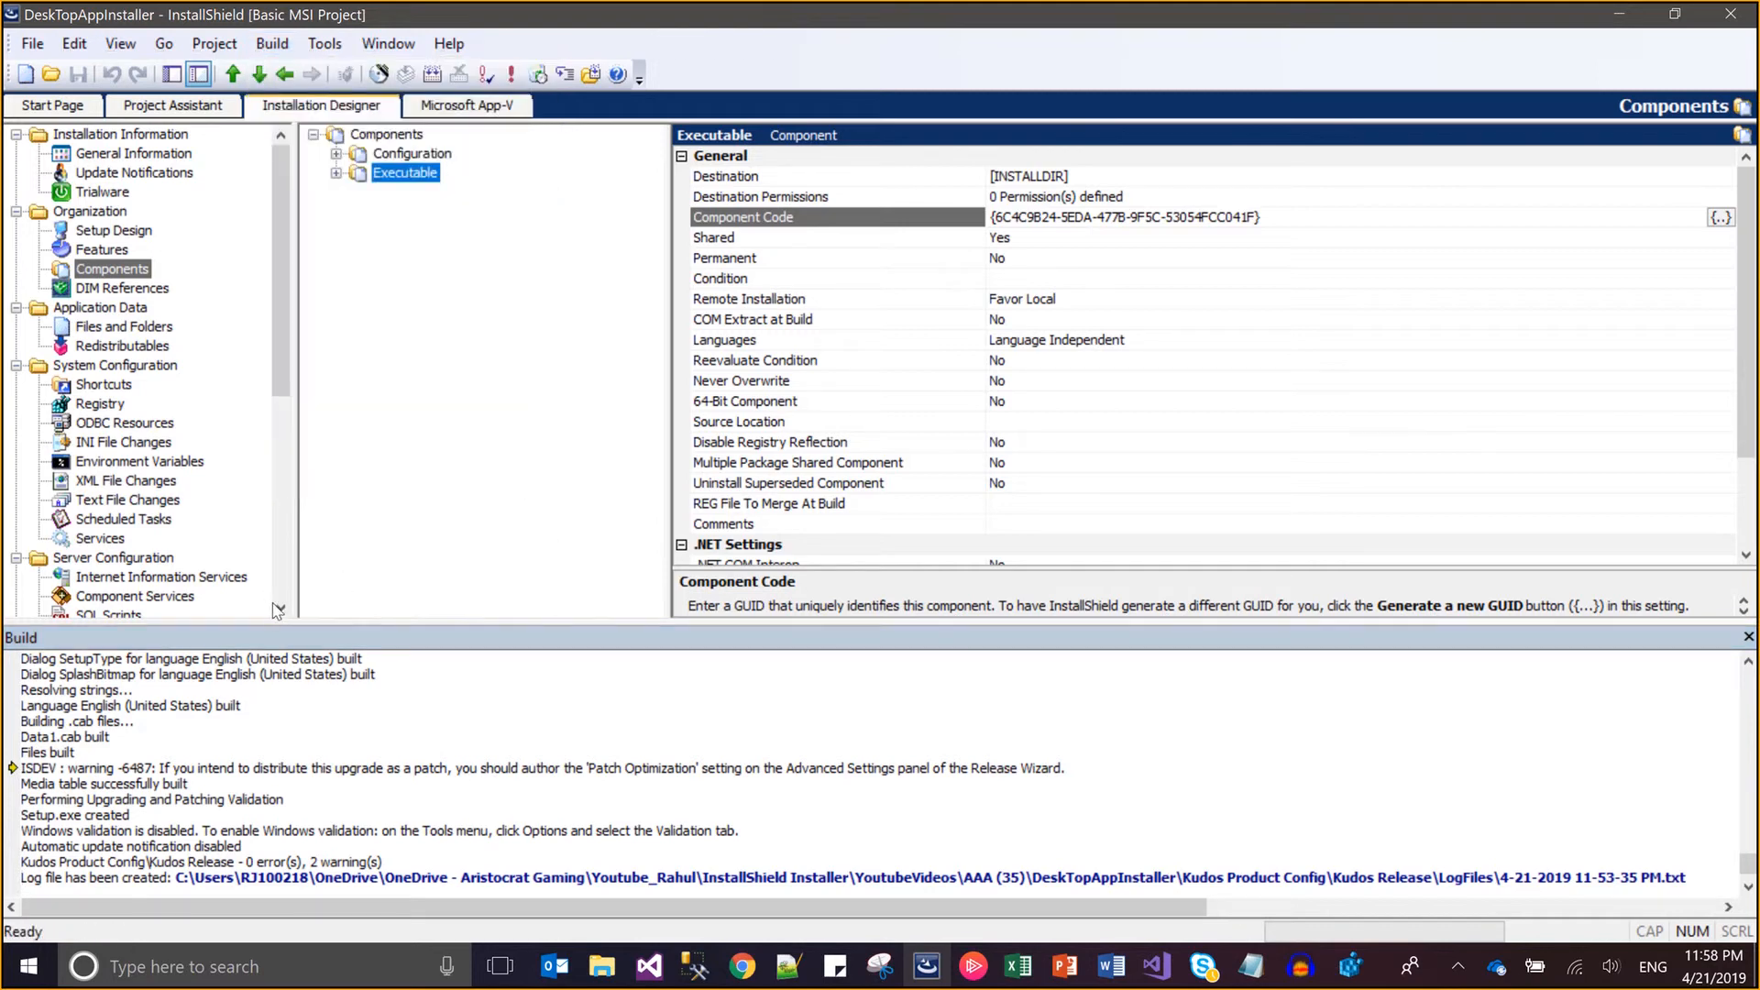
- Close the Build output pane and locate the CONFIGURATION_TEXT property in Property Manager
left_click(1748, 642)
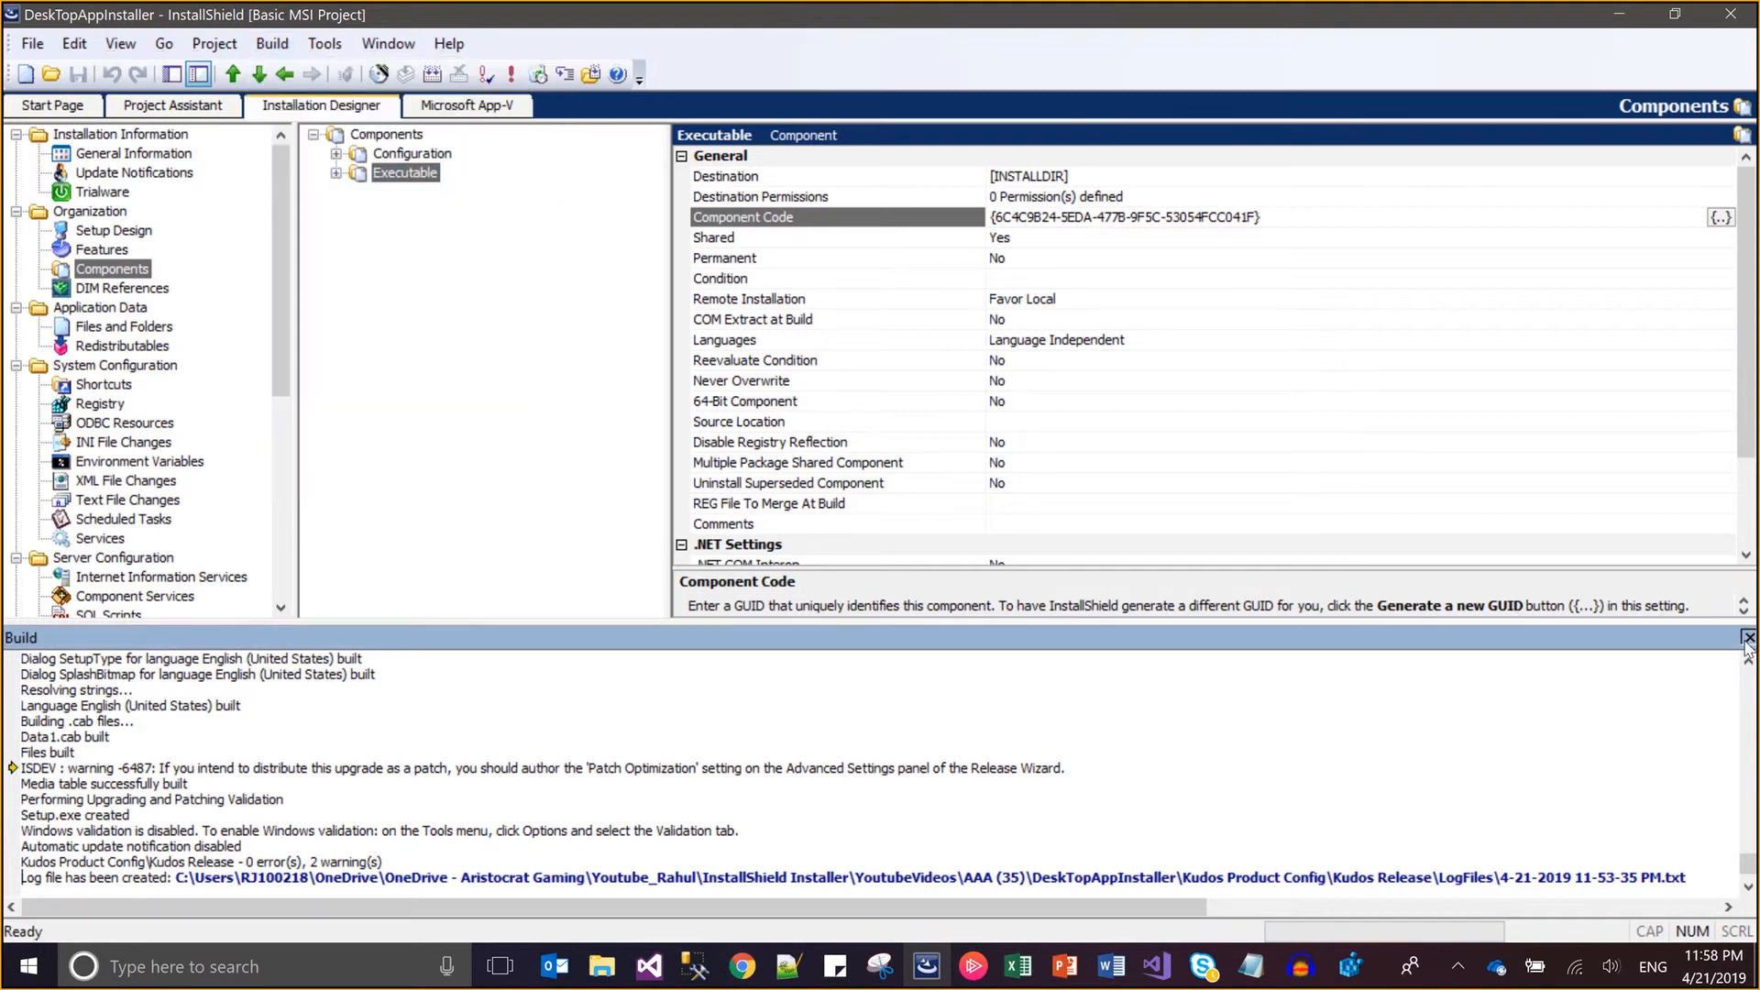
left_click(1749, 637)
left_click(149, 738)
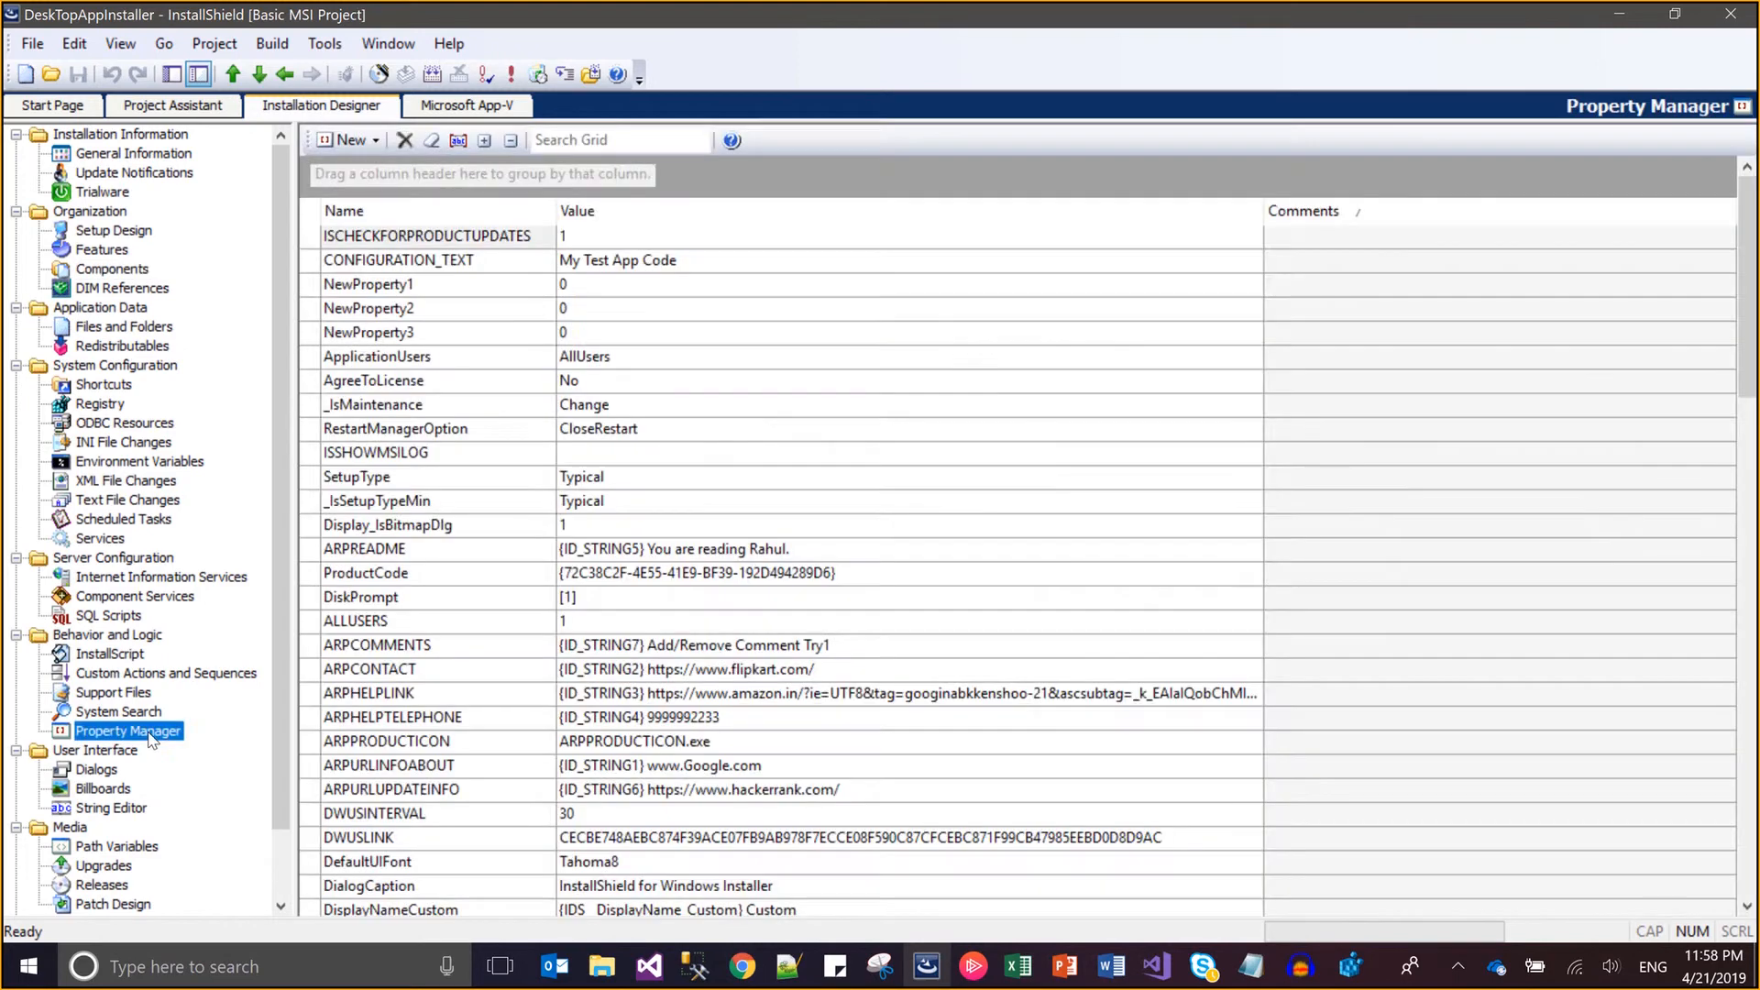
left_click(421, 262)
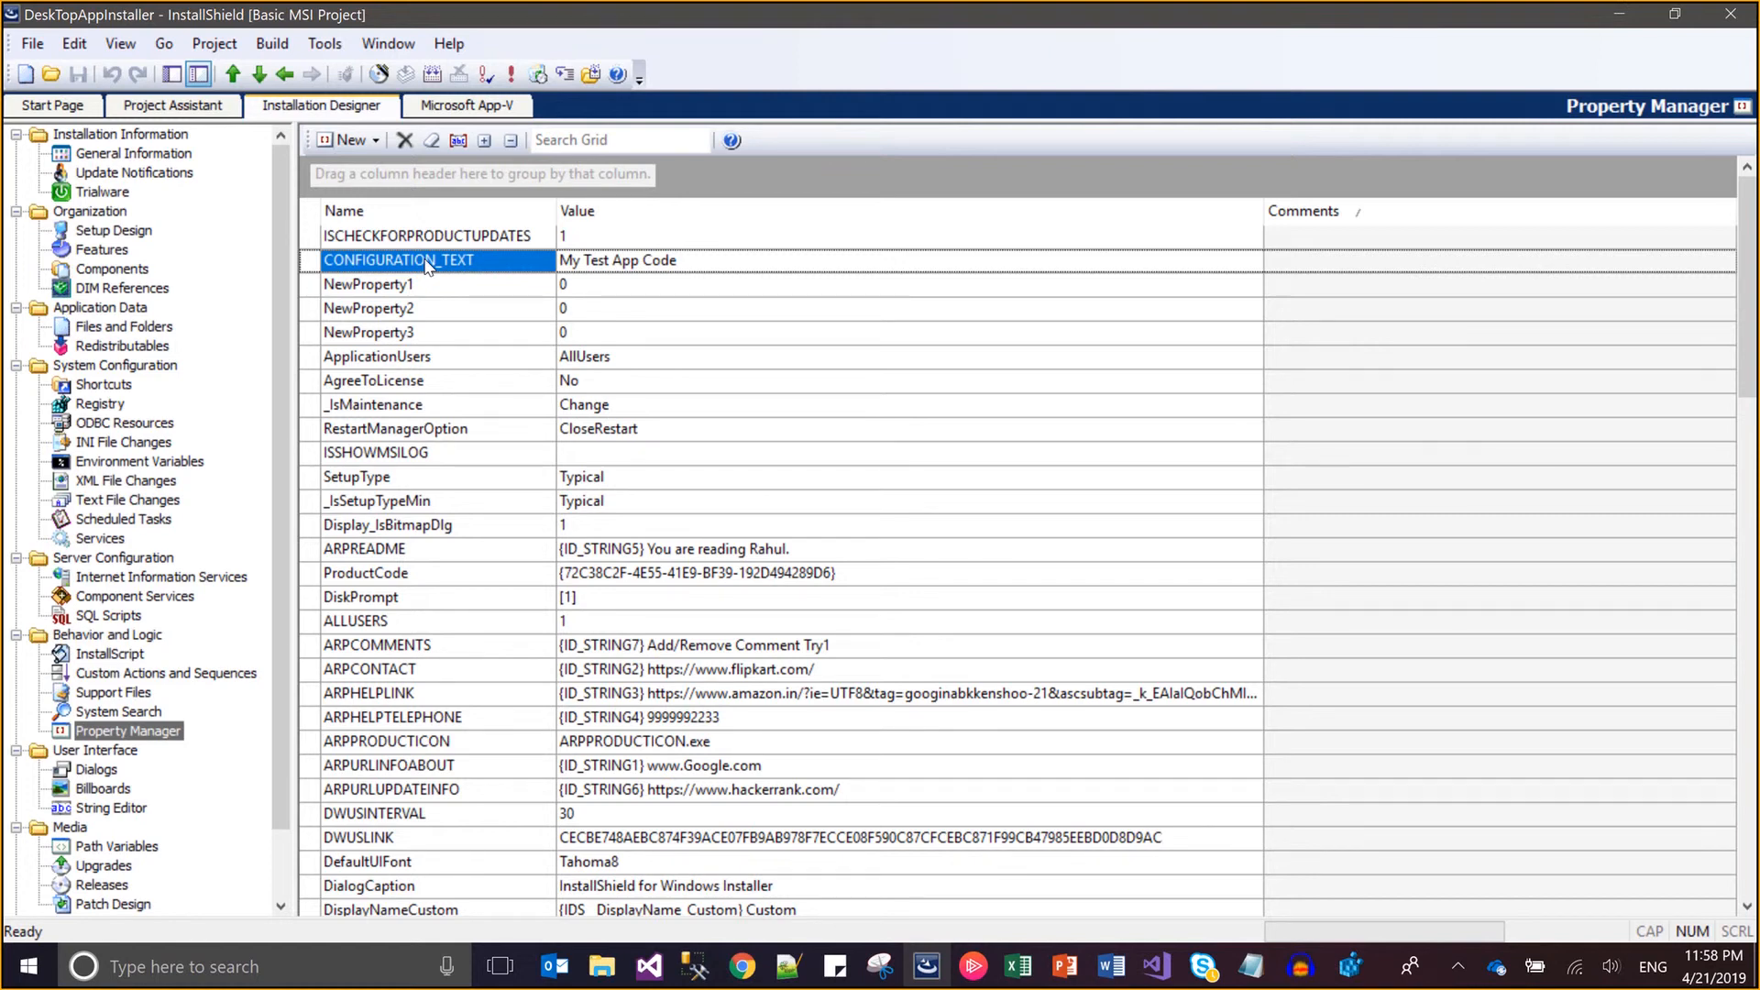
- Examine the MyTest value and its data under HKEY_LOCAL_MACHINE\SOFTWARE\Jadoogar in the project's destination registry
left_click(87, 410)
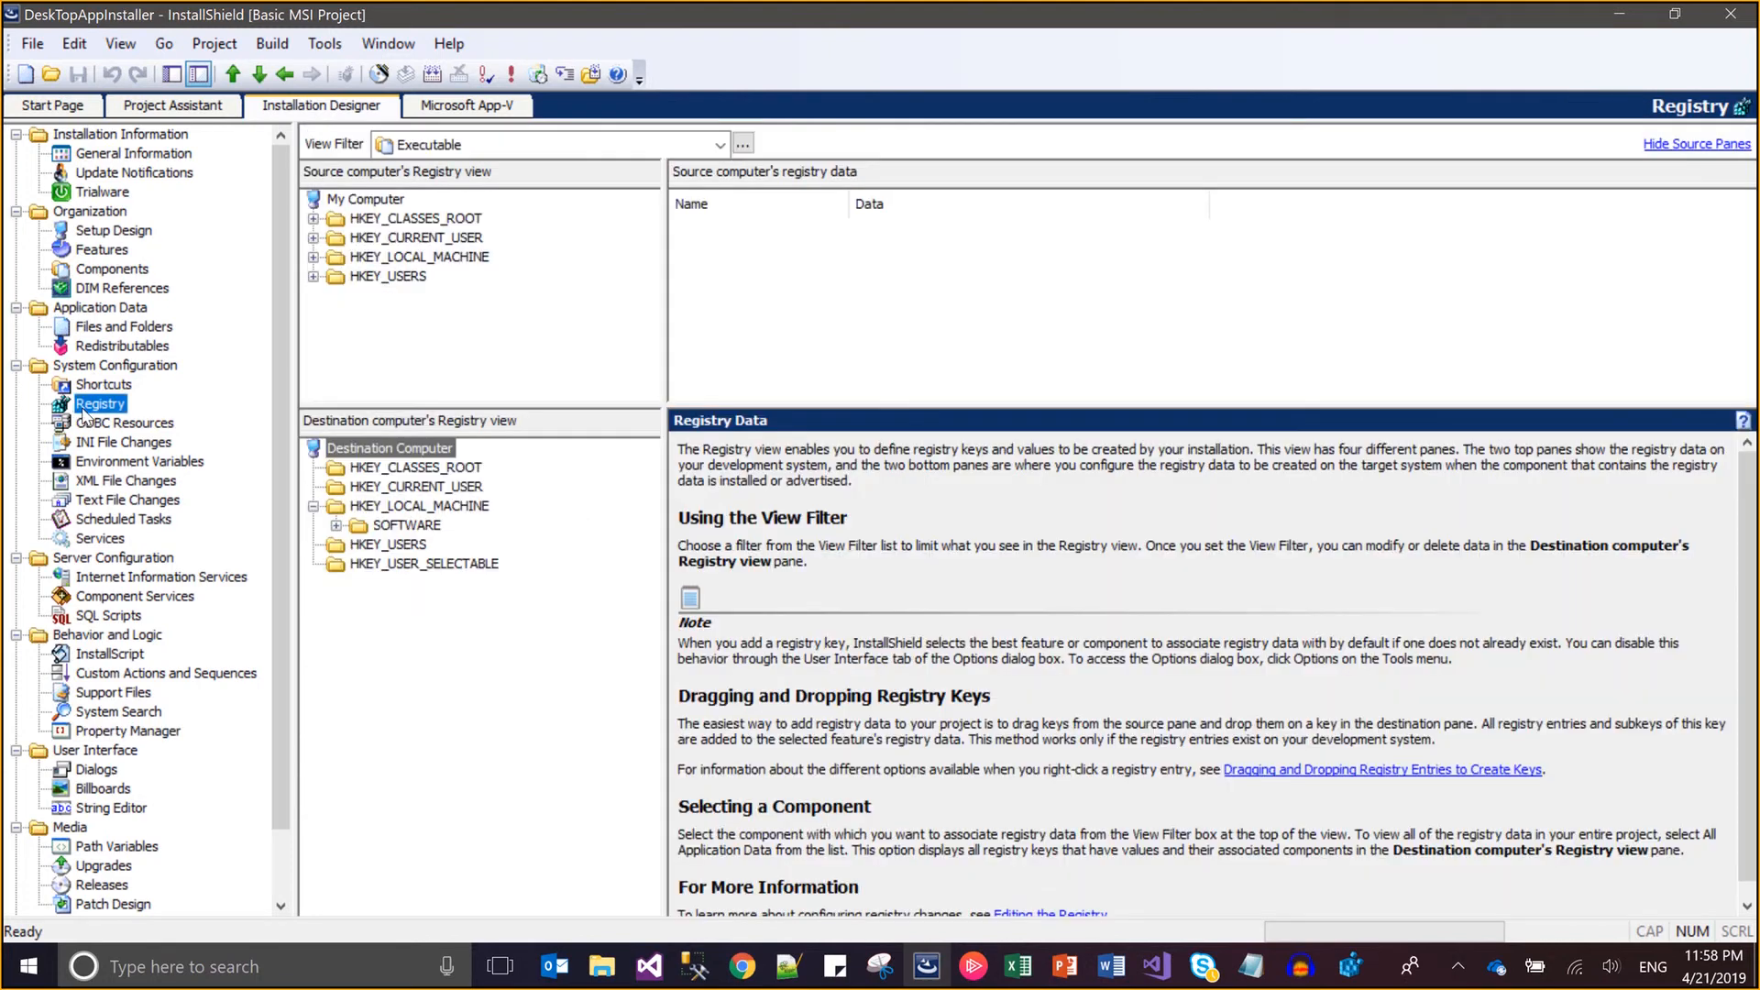
double_click(378, 526)
left_click(417, 547)
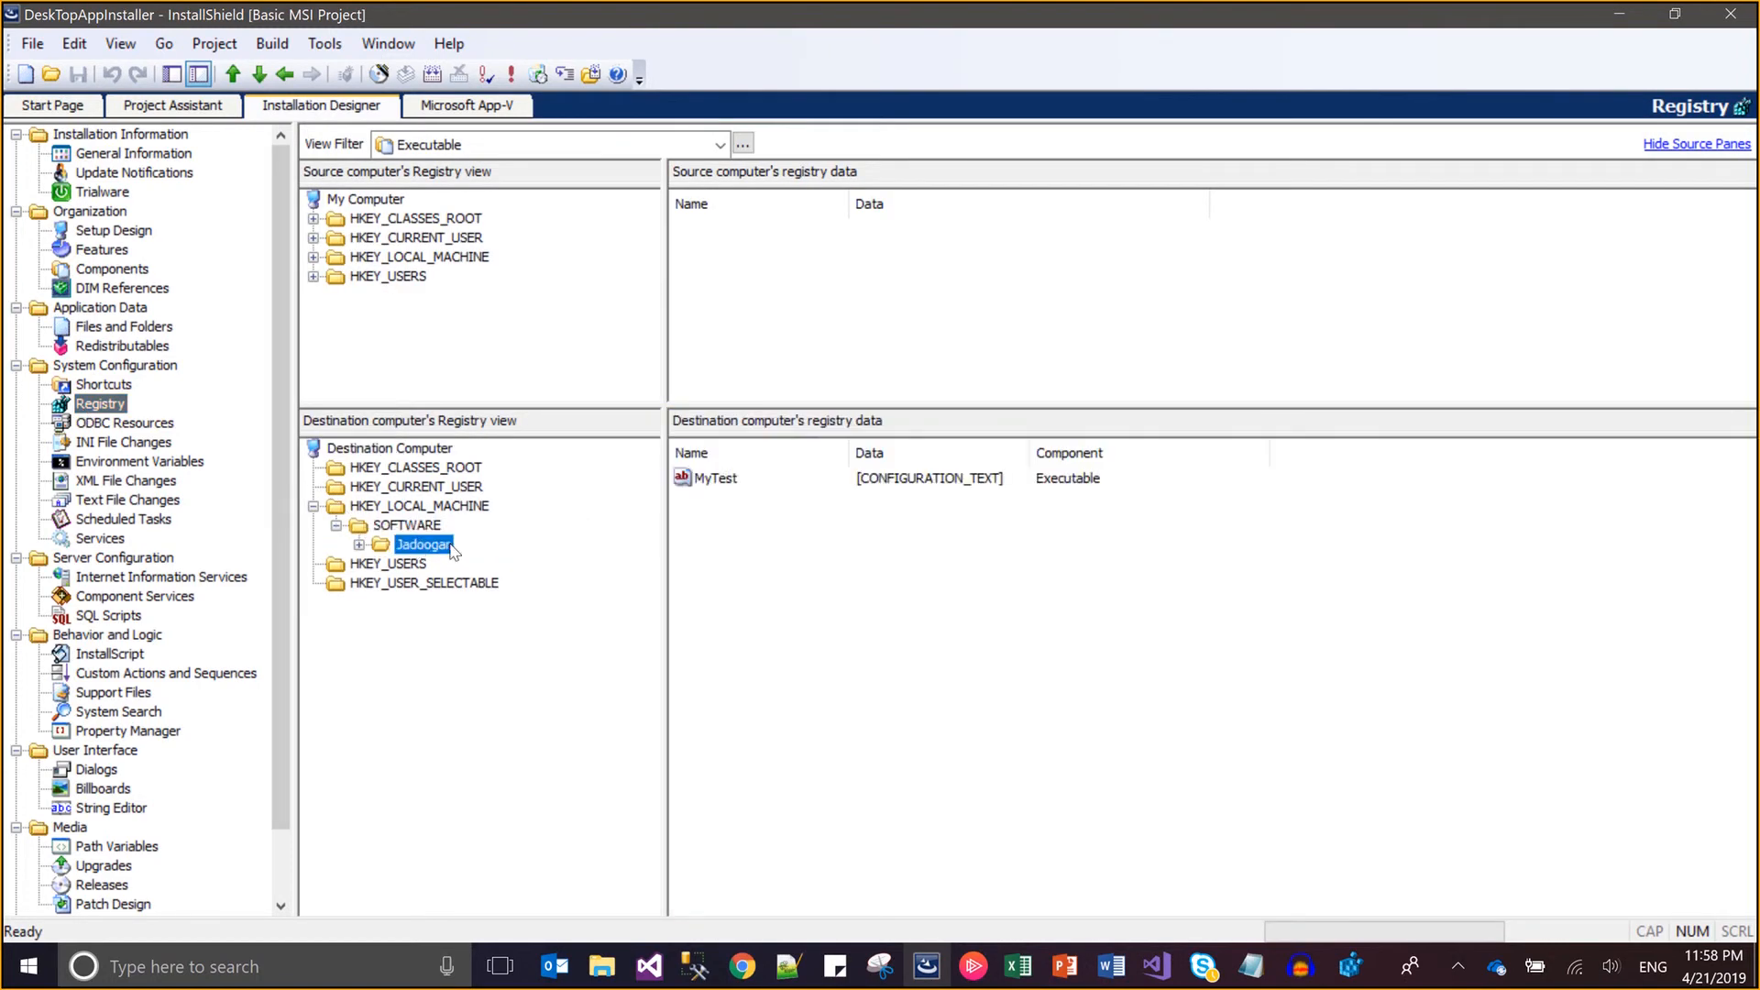
left_click(738, 484)
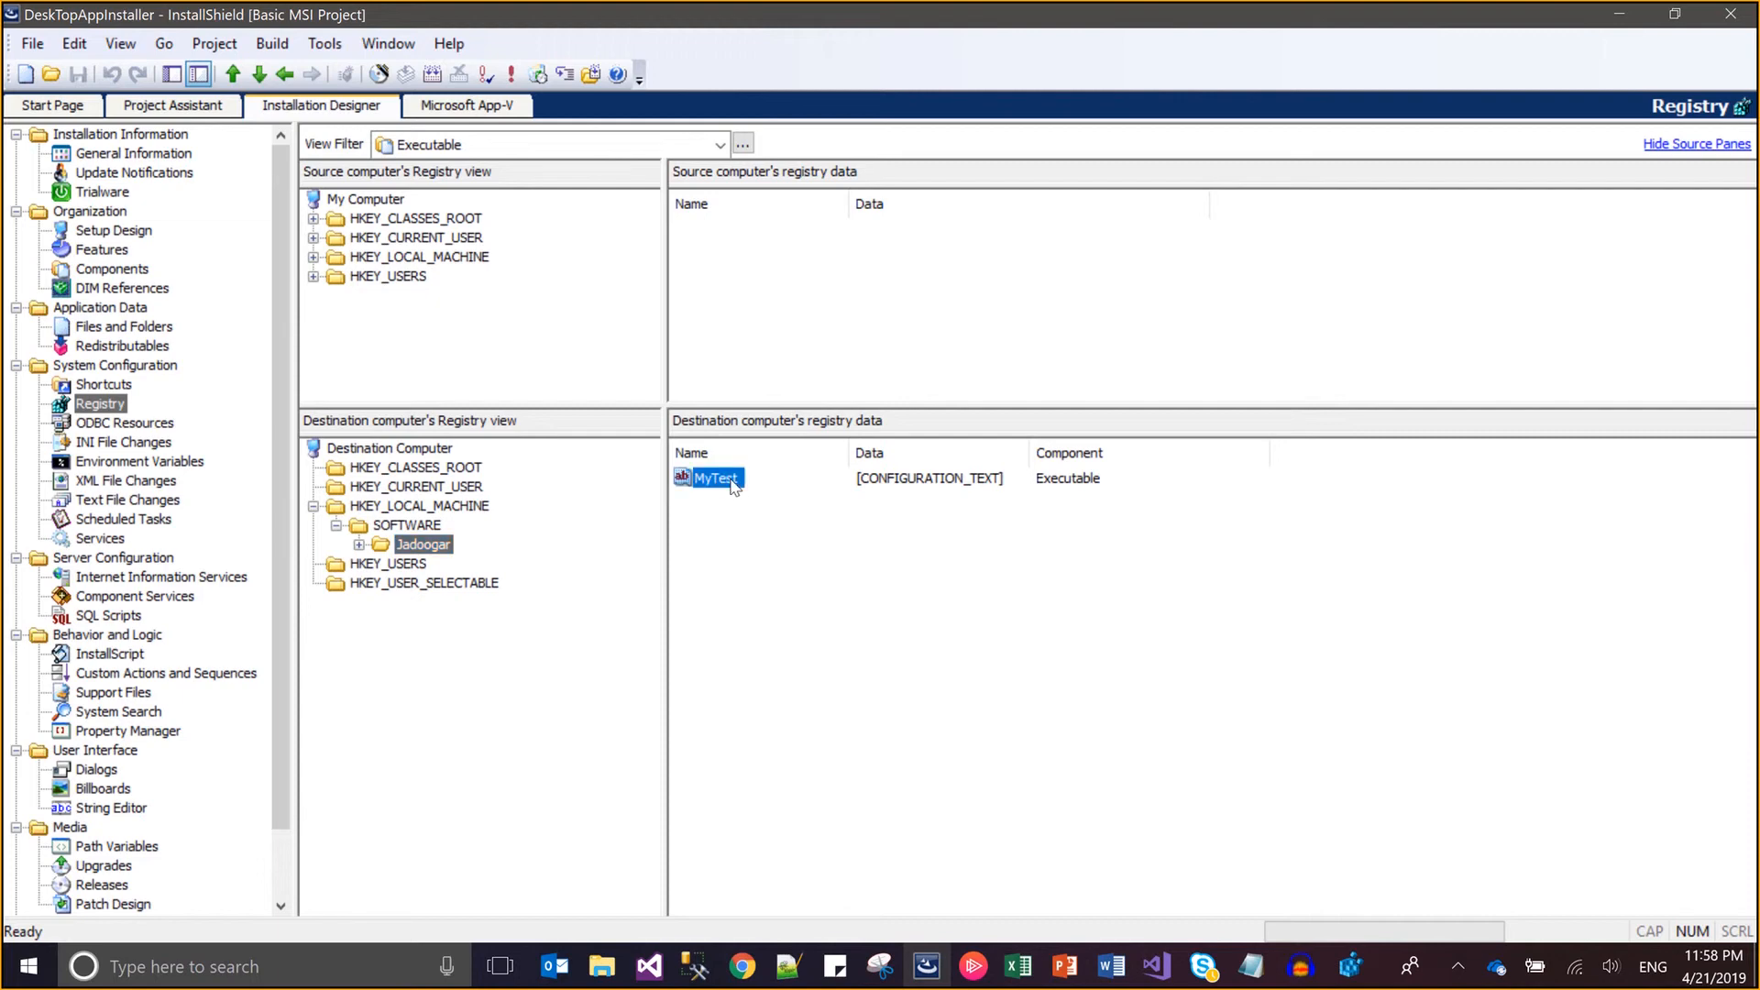
left_click(972, 488)
- Switch to Chrome to revisit the MSI property tip PDF, and minimize the browser to return to InstallShield
left_click(742, 966)
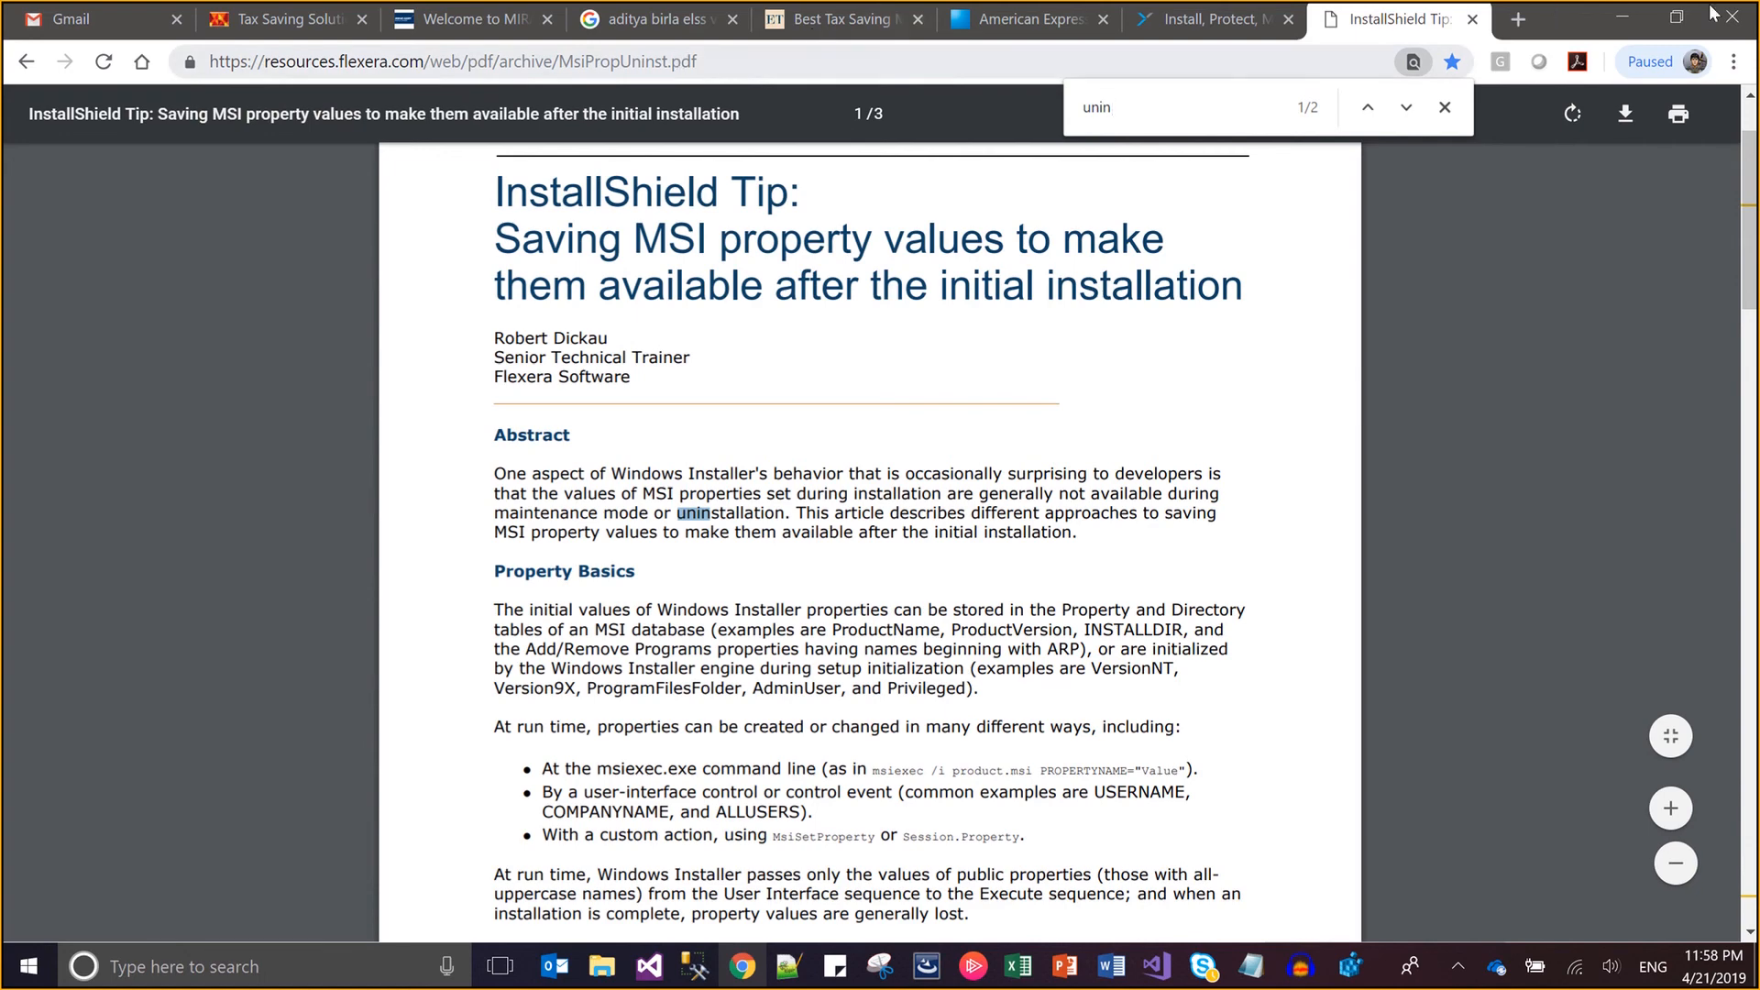
left_click(1624, 19)
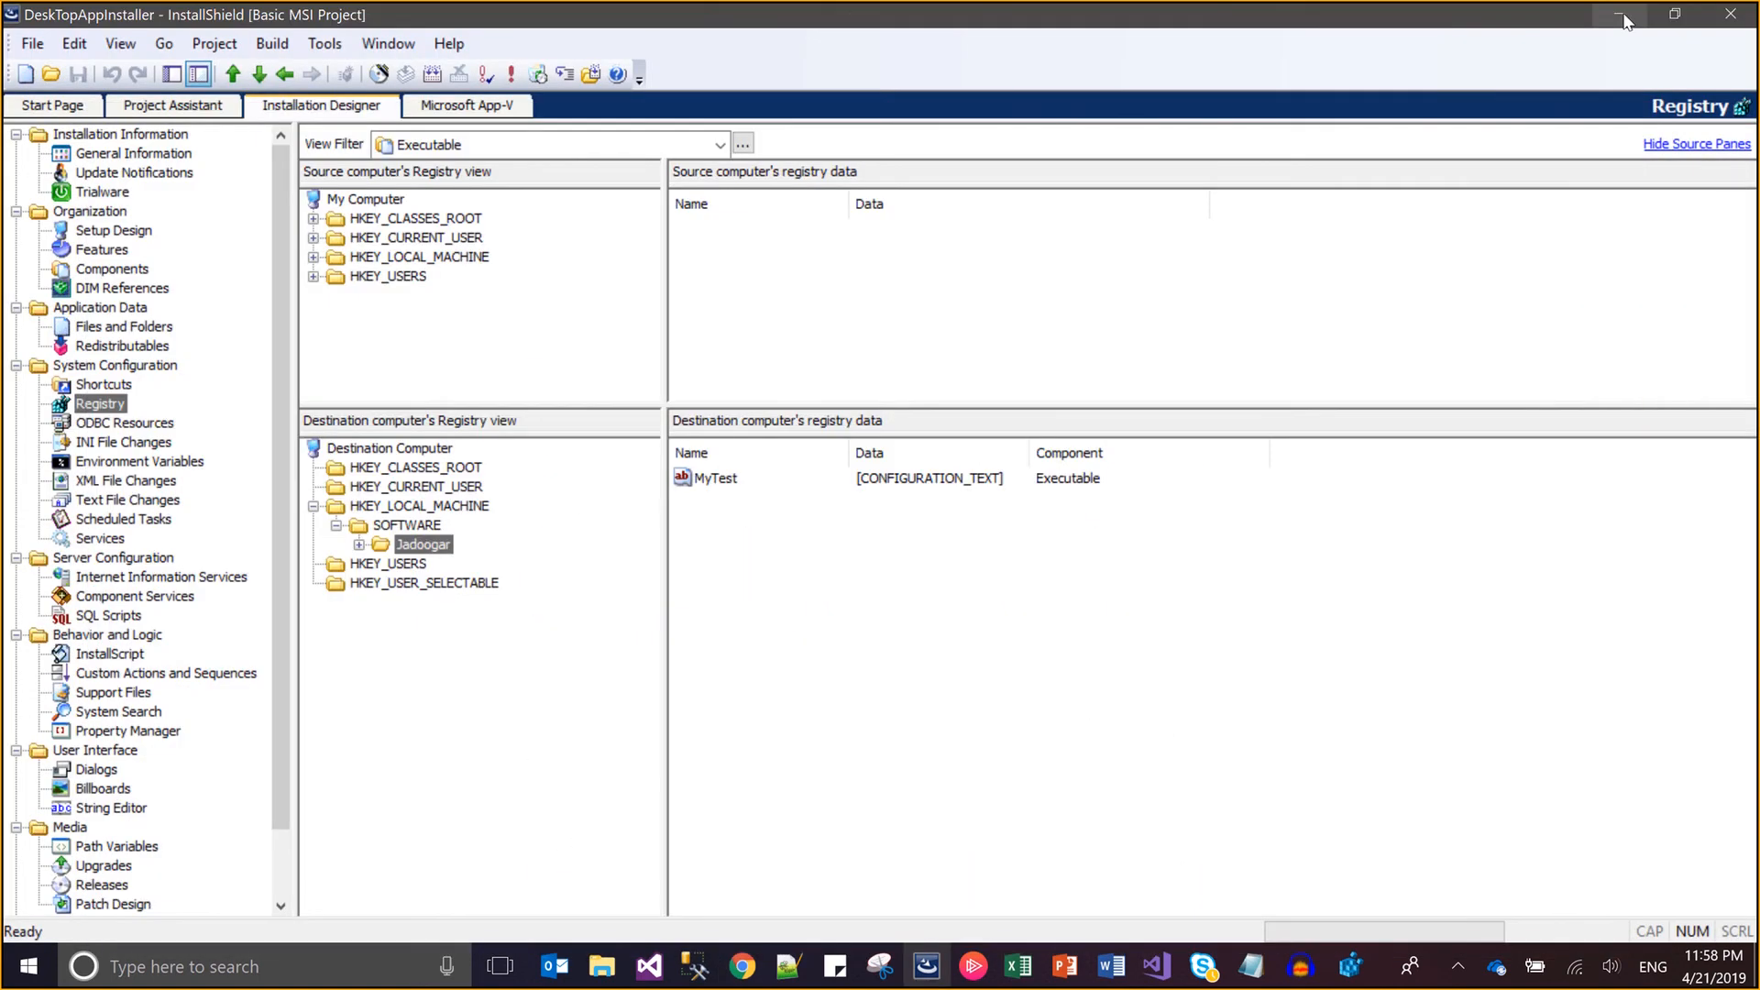